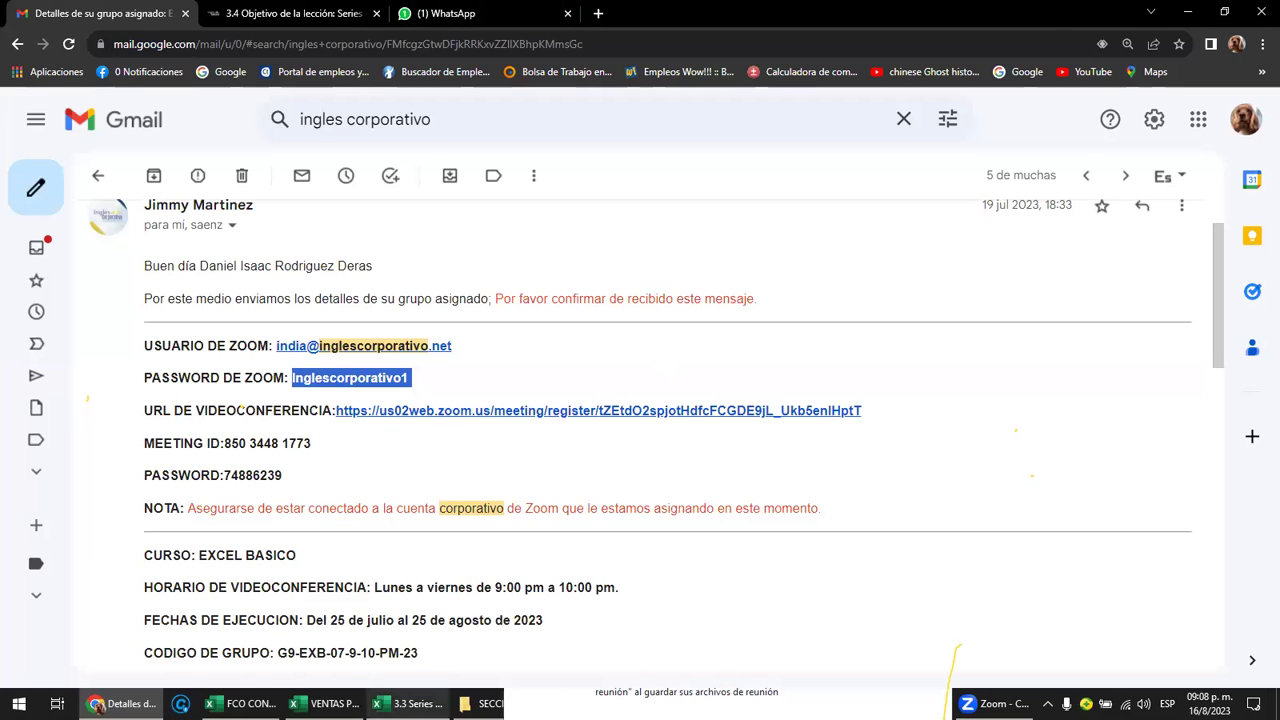
# Consult the "Series de relleno" table on the course page in the browser and return to the Excel workbook.
pyautogui.hotkey('alt', 'Tab')
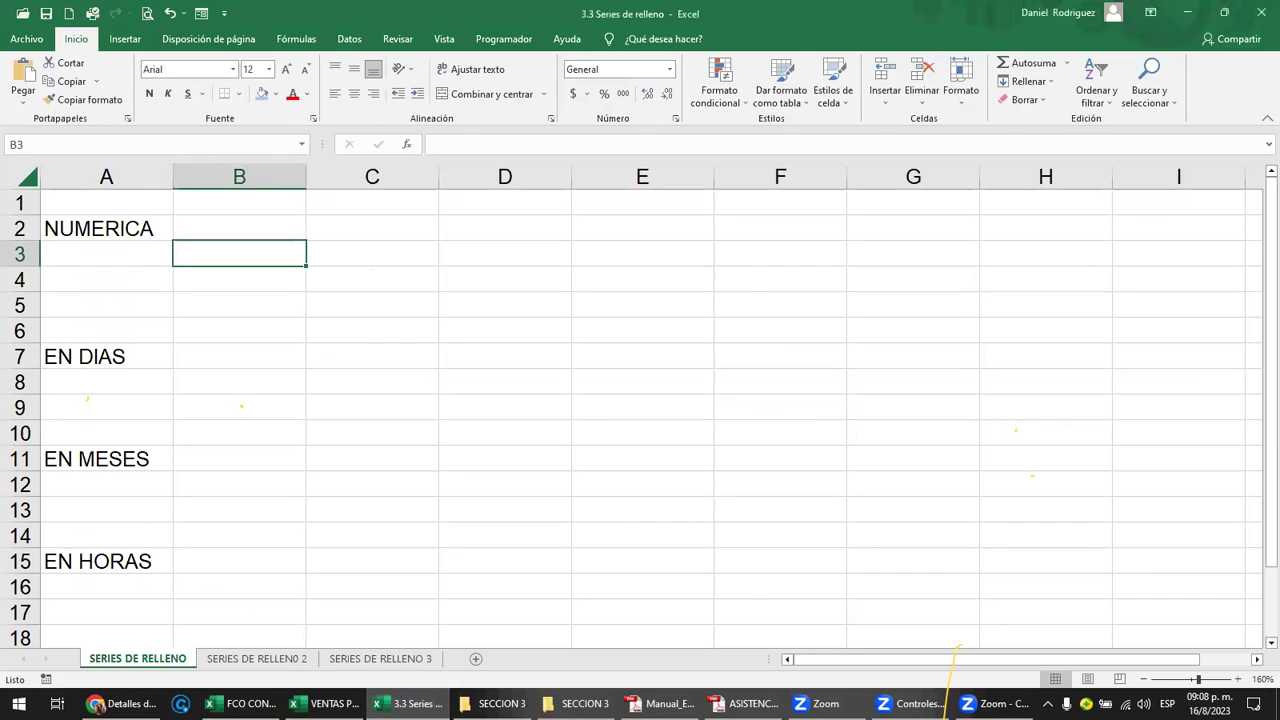
pyautogui.hotkey('alt', 'Tab')
pyautogui.click(282, 20)
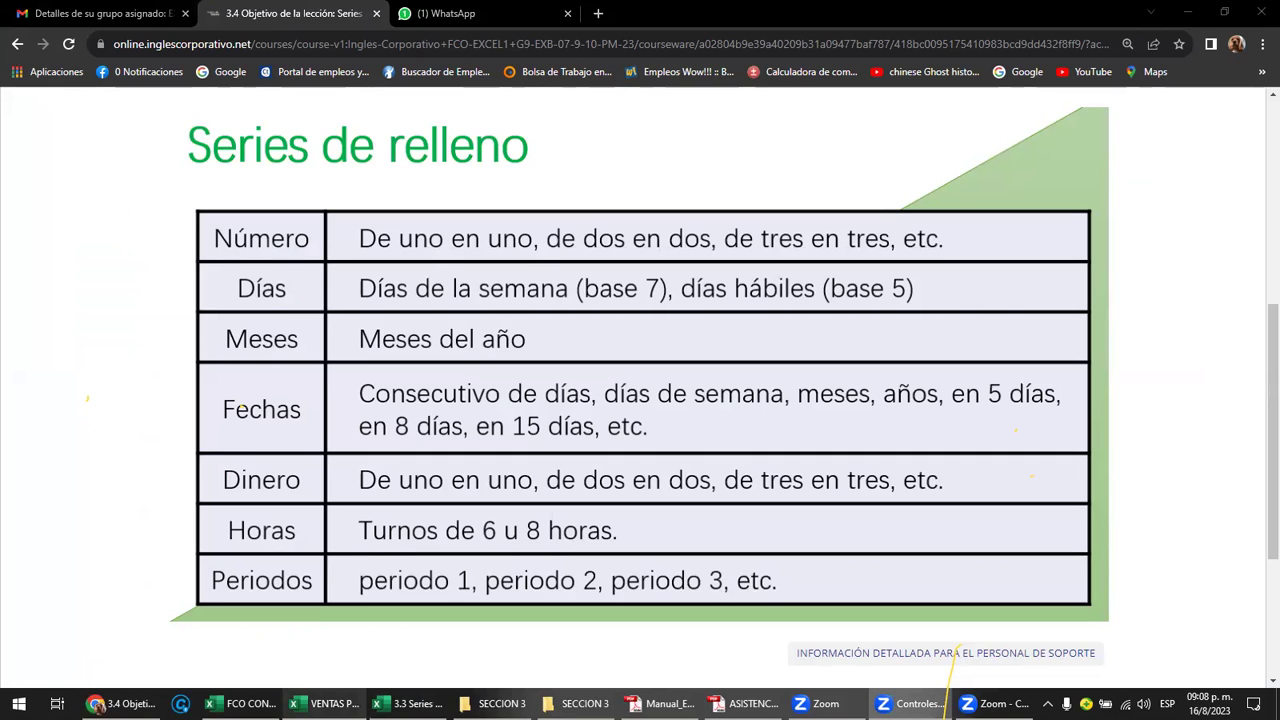
pyautogui.hotkey('alt', 'Tab')
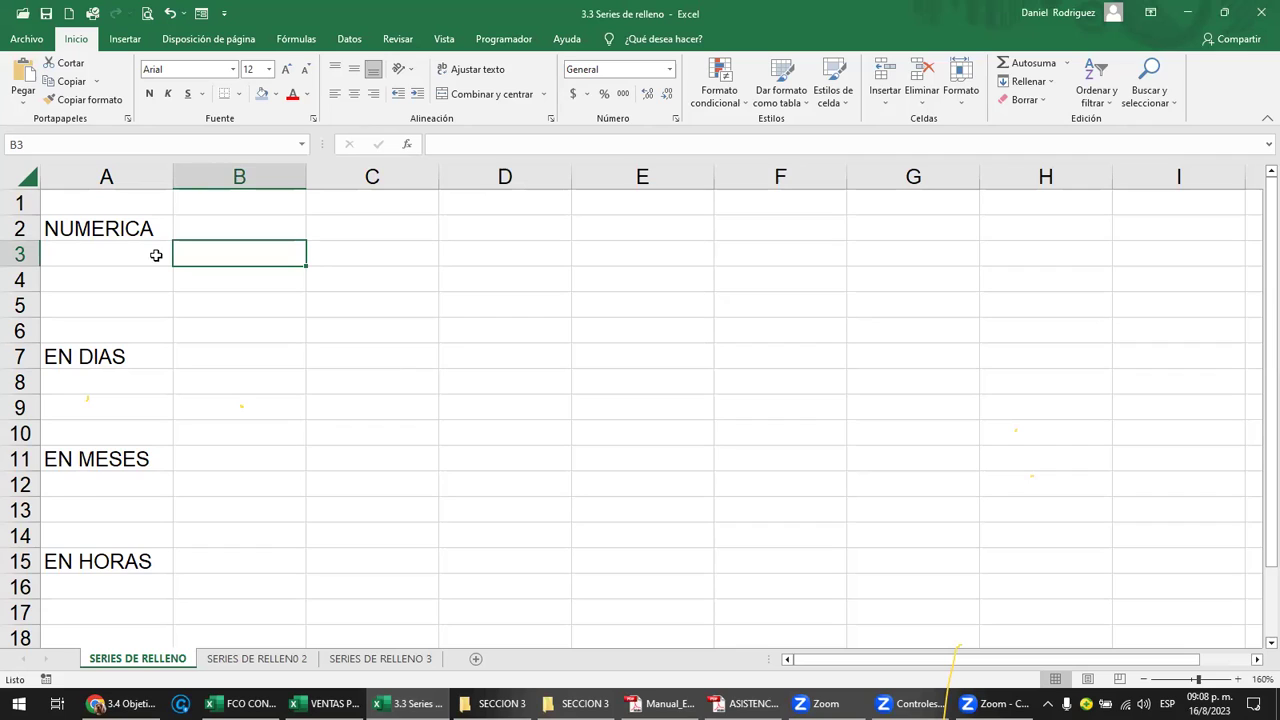
pyautogui.click(136, 233)
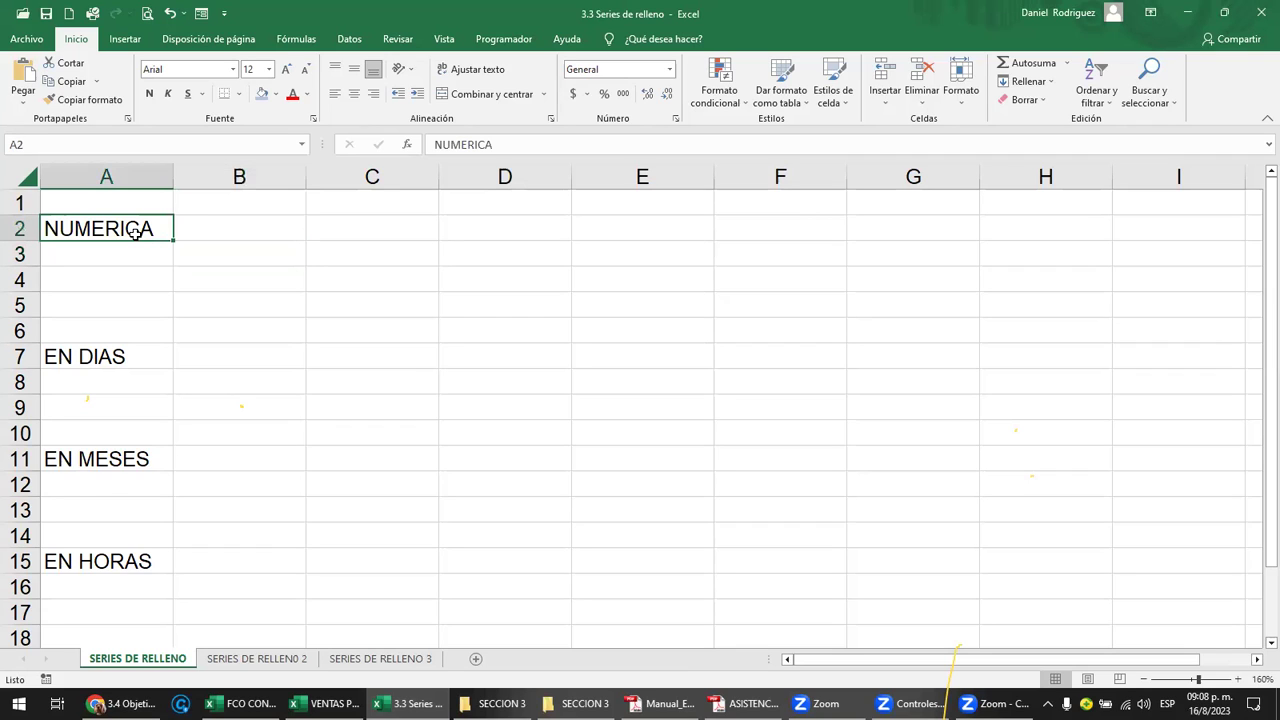
pyautogui.moveTo(226, 232); pyautogui.dragTo(940, 237)
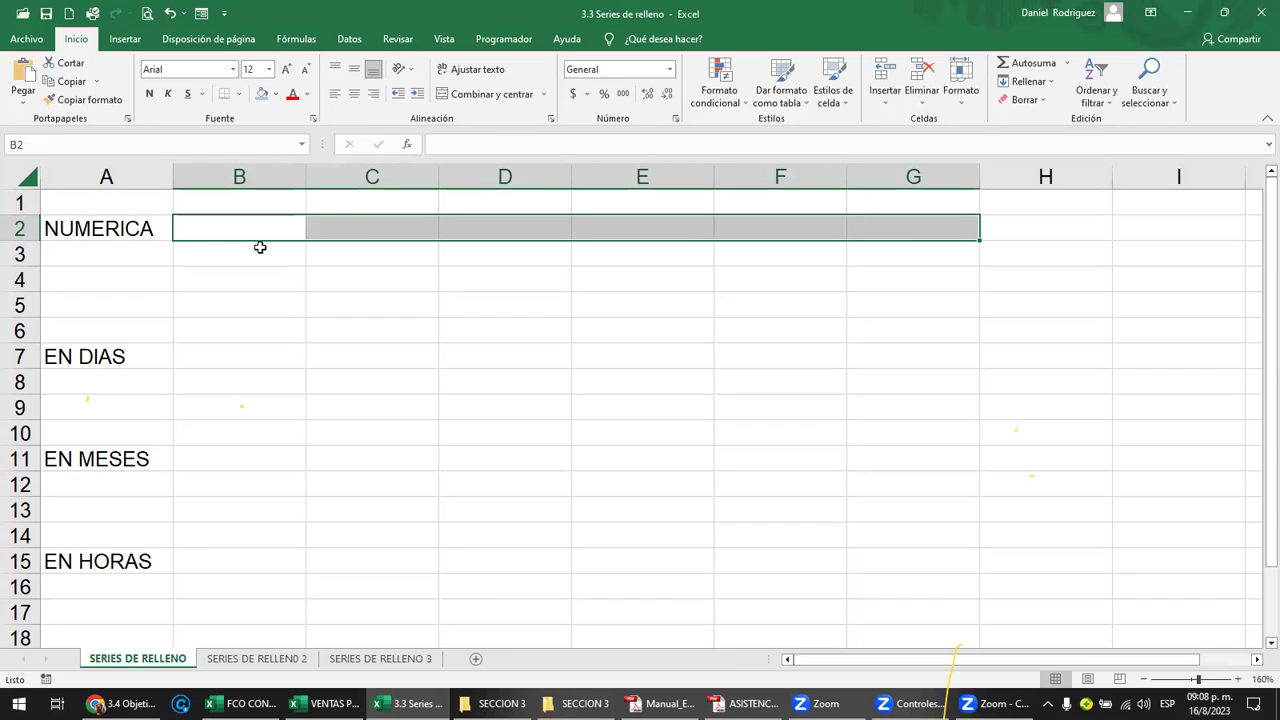
pyautogui.click(17, 228)
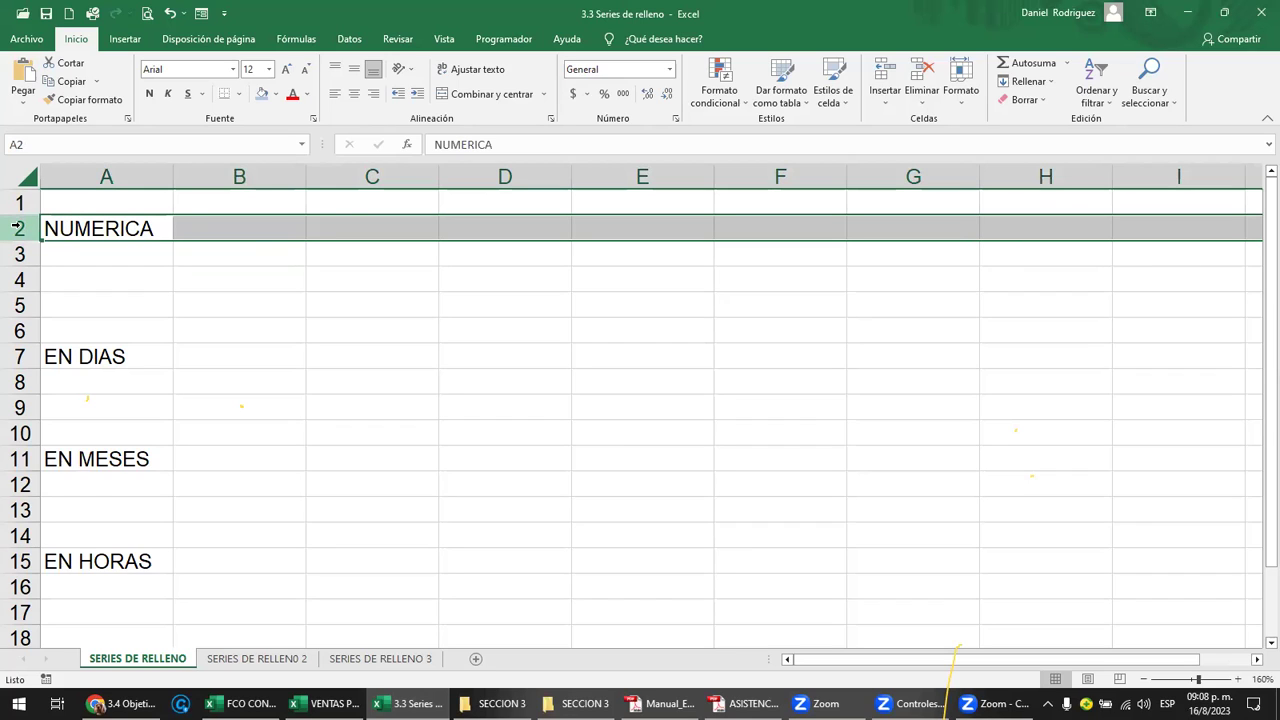
pyautogui.click(375, 227)
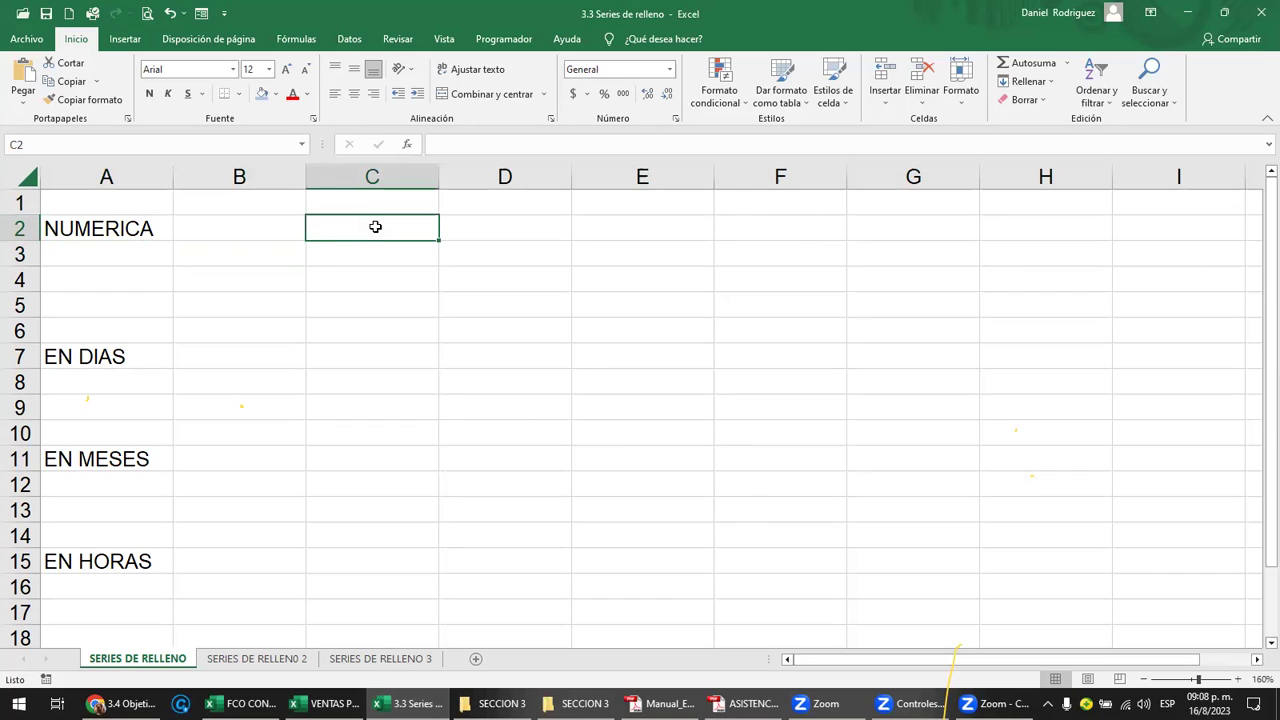
pyautogui.hotkey('shift', 'Right')
pyautogui.hotkey('shift', 'Right')
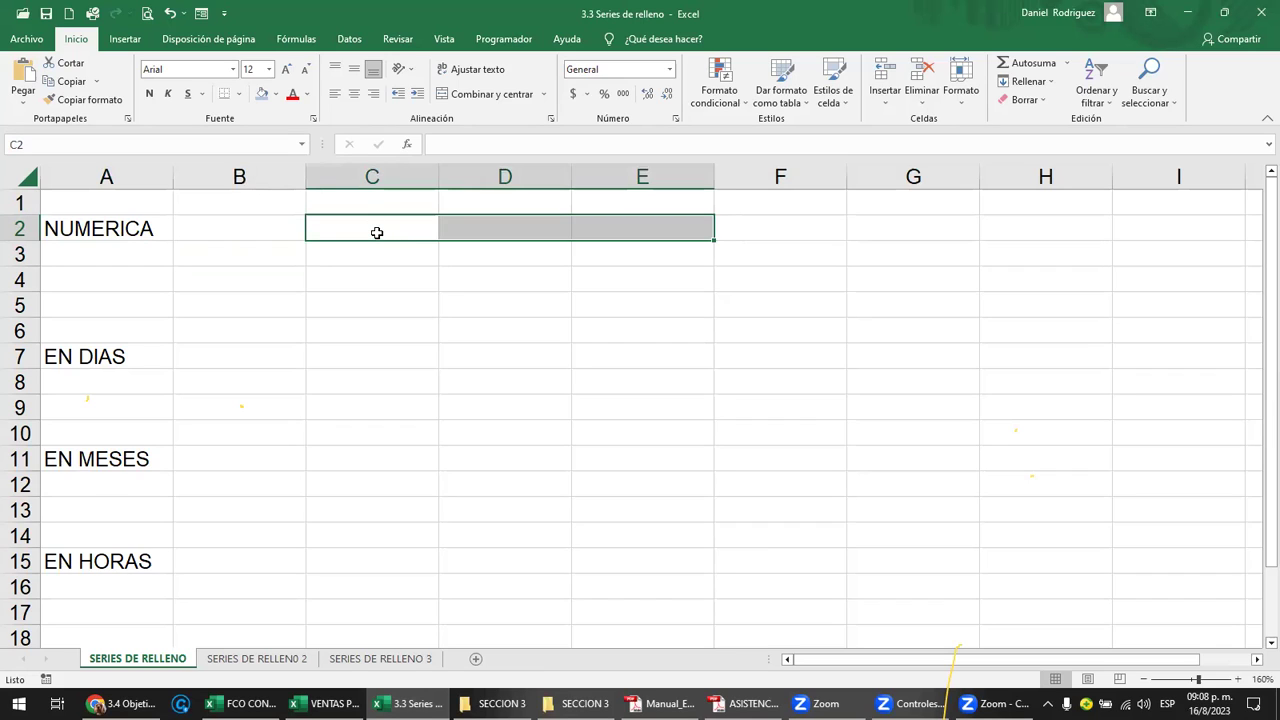
# Enter 1 in cell C2 as the starting value of the NUMERICA series.
pyautogui.click(376, 232)
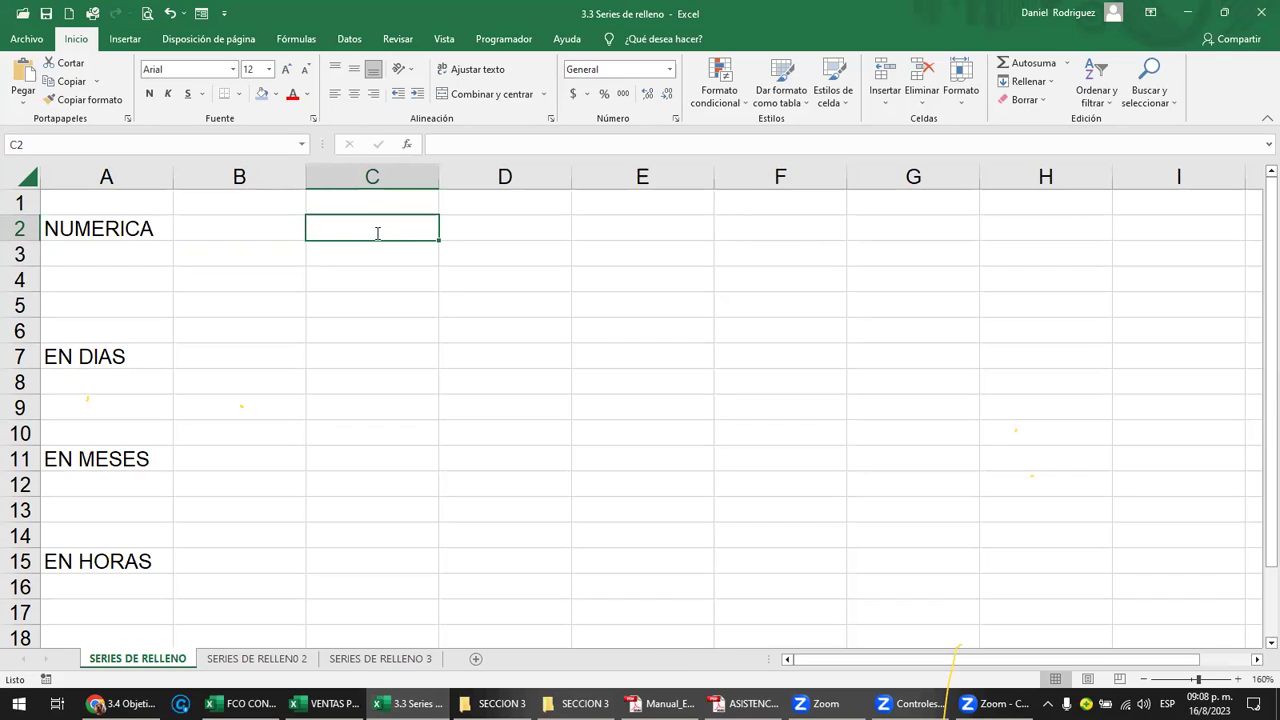
pyautogui.write('1')
pyautogui.press('Tab')
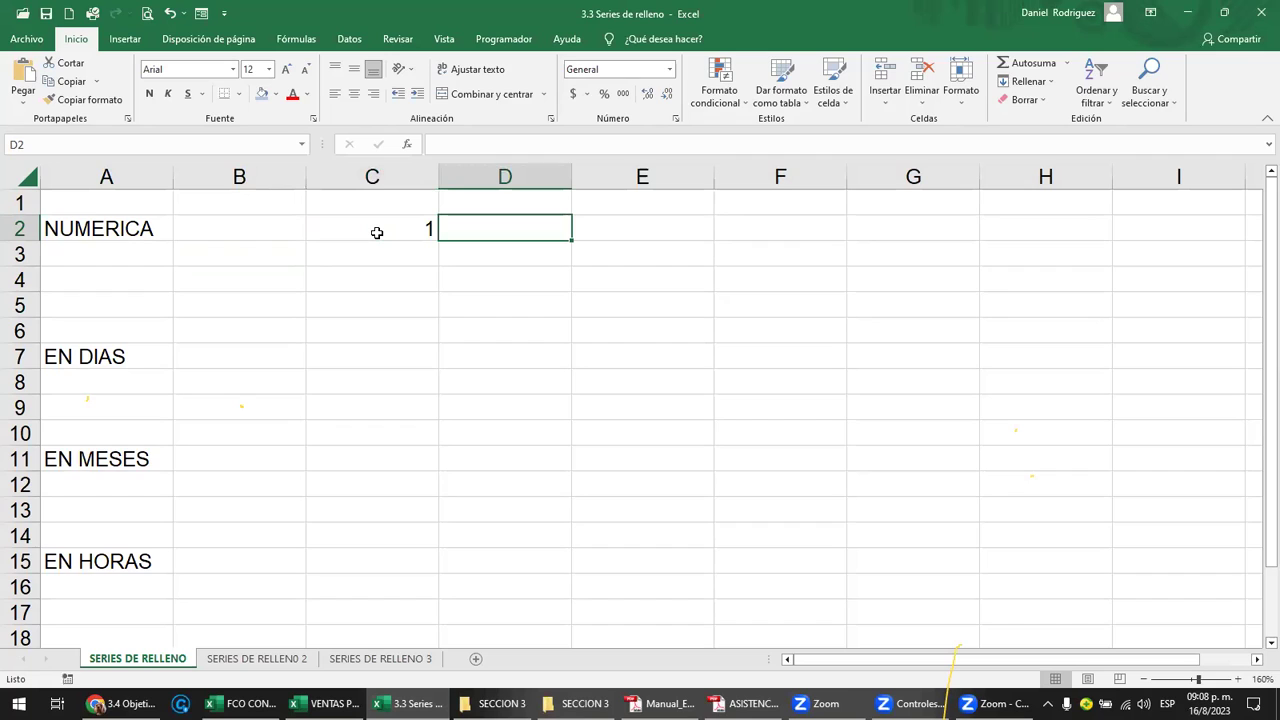
# Enter the numbers 2, 3, 4 and 5 manually across cells D2 to G2.
pyautogui.write('2')
pyautogui.press('Tab')
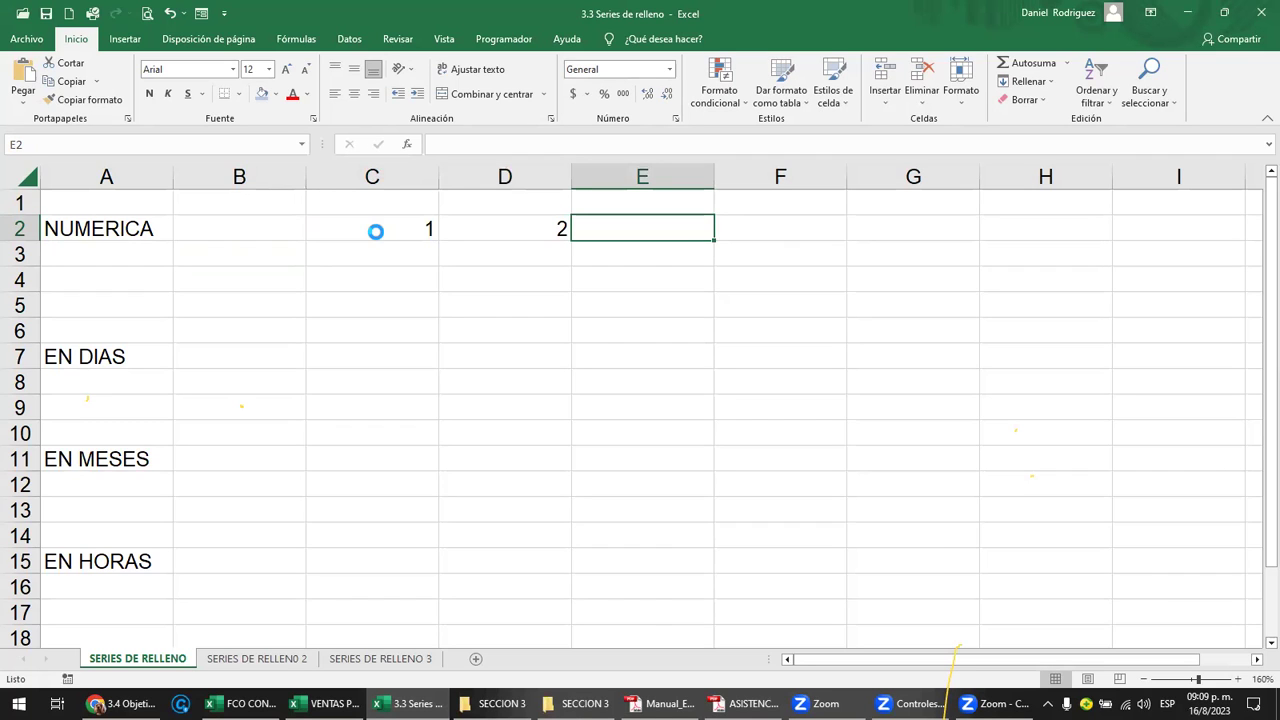
pyautogui.scroll(-2, 376, 232)
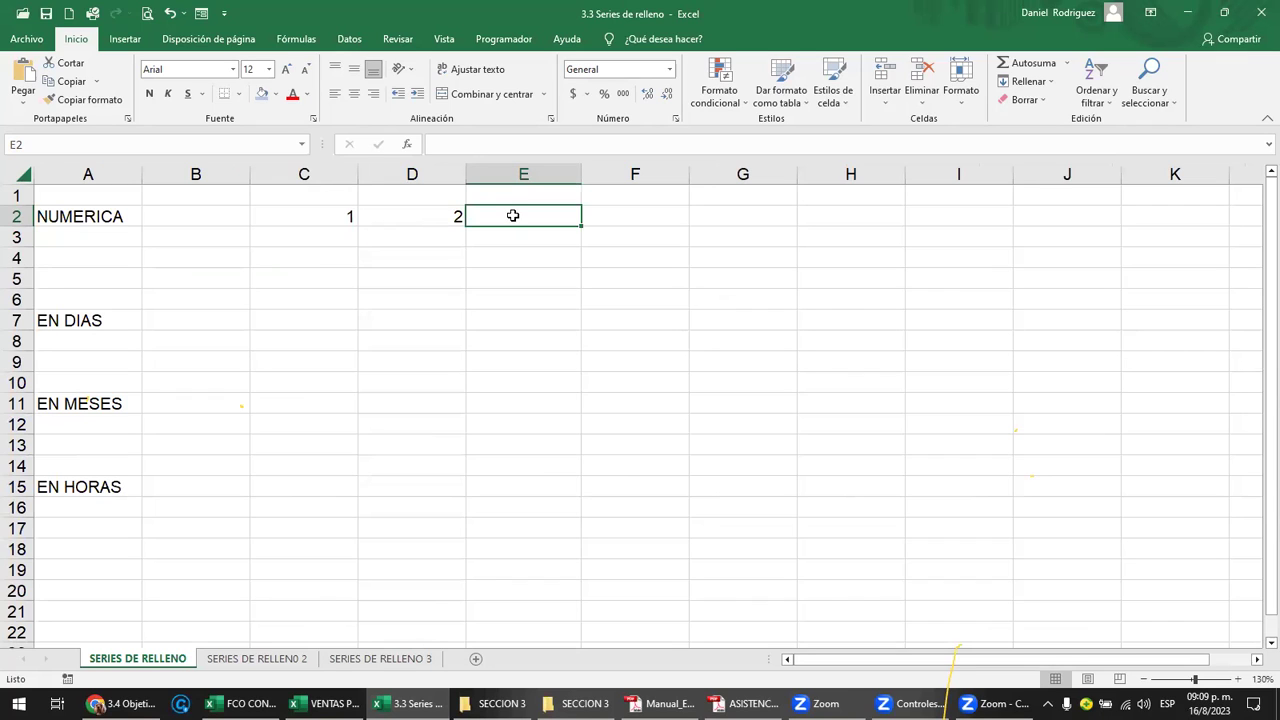
pyautogui.write('3')
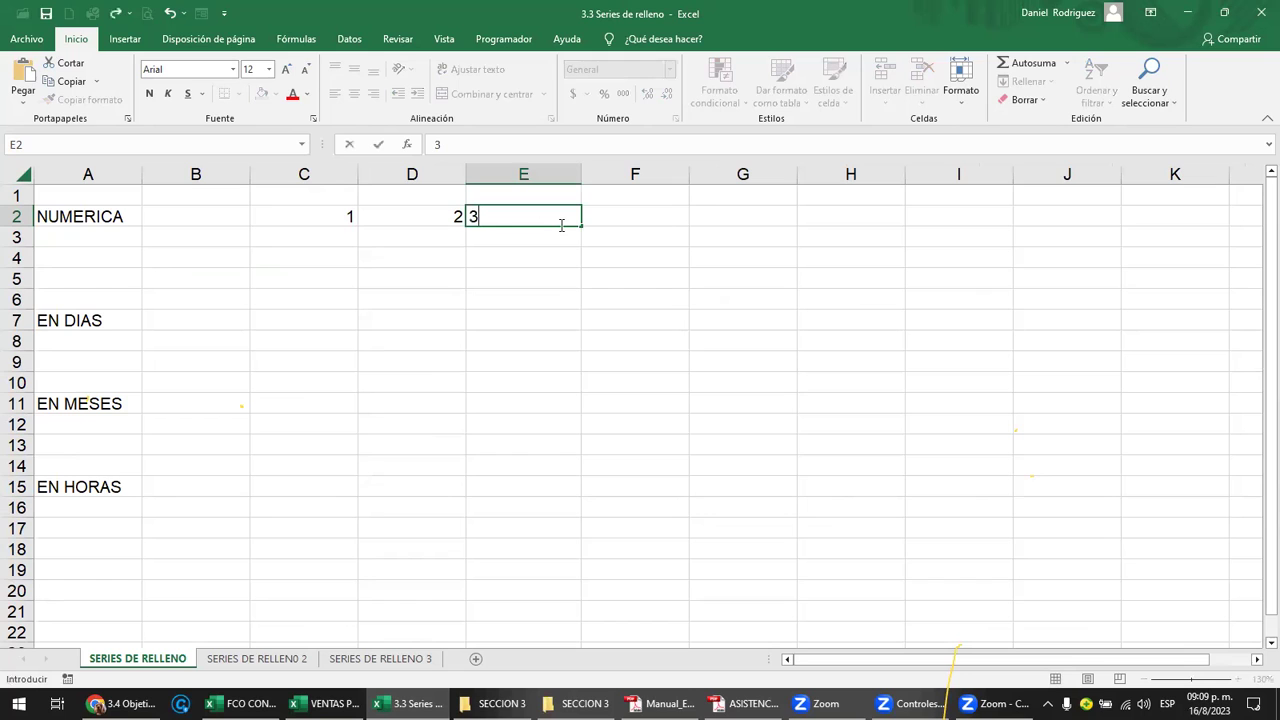
pyautogui.press('Tab')
pyautogui.write('4')
pyautogui.press('Tab')
pyautogui.write('5')
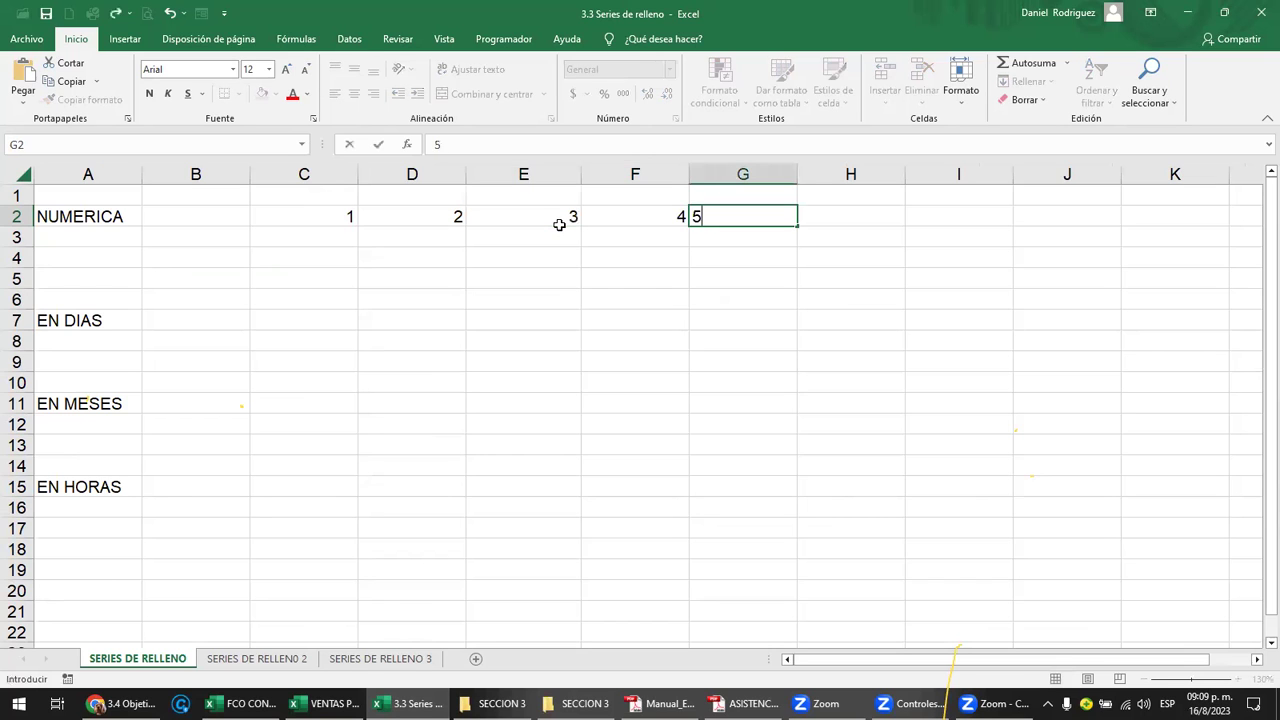
pyautogui.press('Left')
# Clear the manually entered numbers from D2:G2, keeping only the starting value in C2.
pyautogui.press('Left')
pyautogui.press('Left')
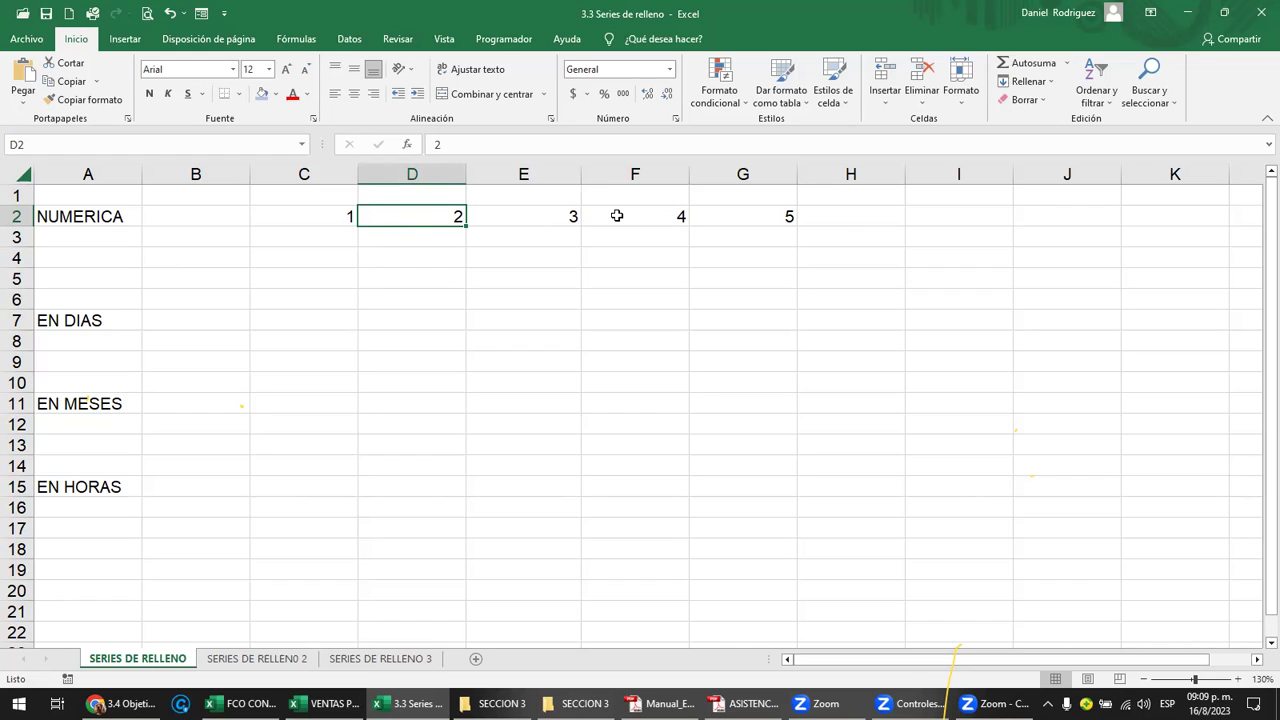
pyautogui.keyDown('shift'); pyautogui.click(759, 218); pyautogui.keyUp('shift')
pyautogui.press('Delete')
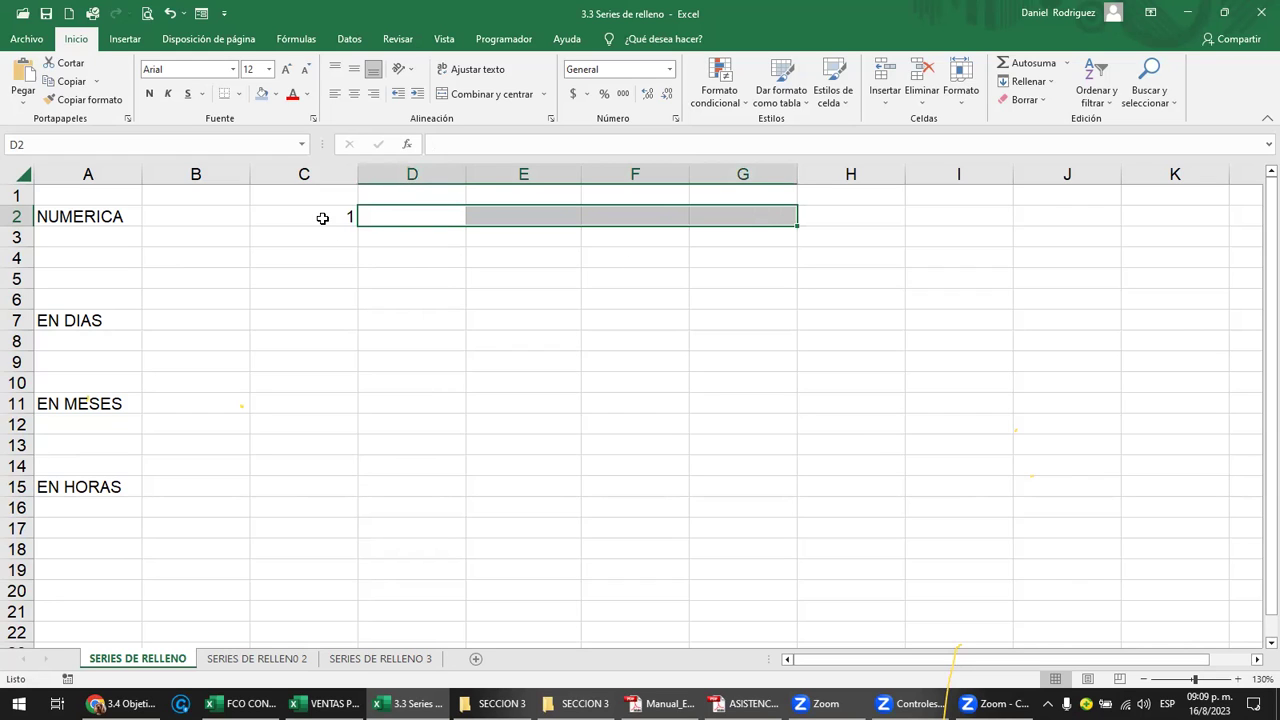
# Fill from C2 through G2 as a number series increasing by one.
pyautogui.click(340, 222)
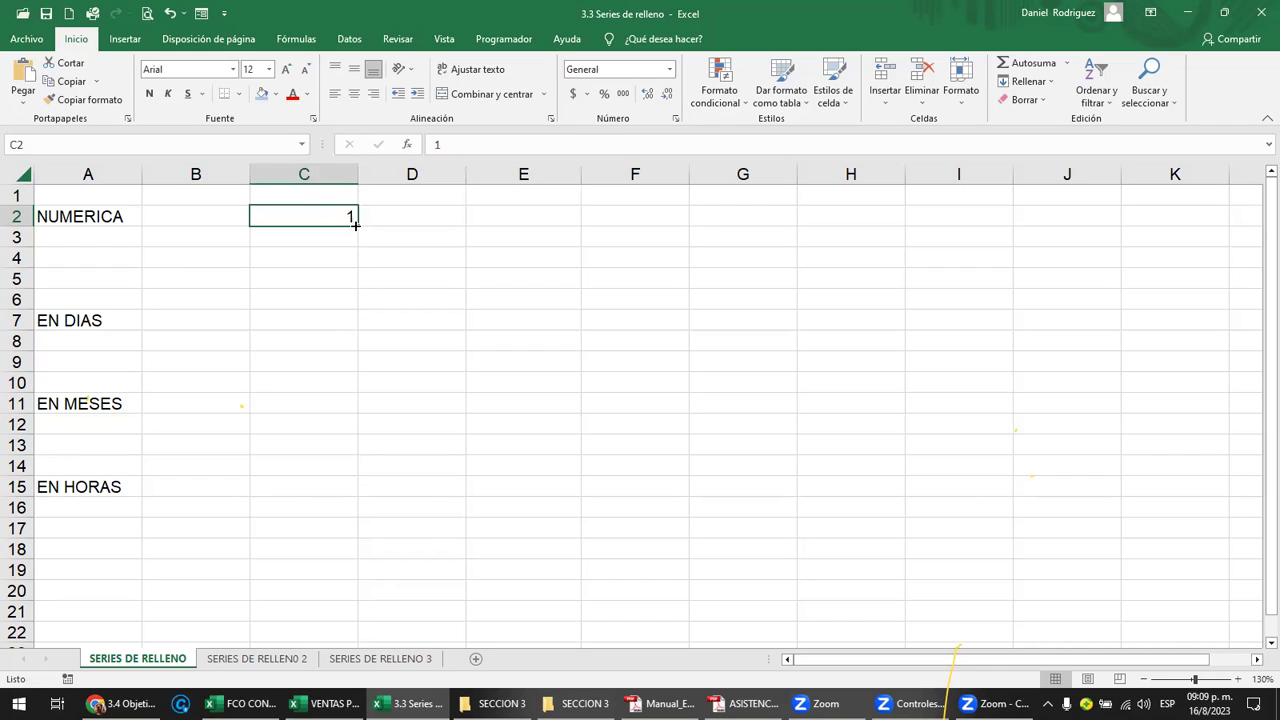
pyautogui.moveTo(355, 225); pyautogui.dragTo(360, 224)
pyautogui.moveTo(415, 227); pyautogui.dragTo(794, 231)
pyautogui.moveTo(456, 281); pyautogui.dragTo(456, 281)
pyautogui.click(443, 258)
# Clear the filled cells D2:H2, leaving the 1 in C2.
pyautogui.scroll(1, 443, 258)
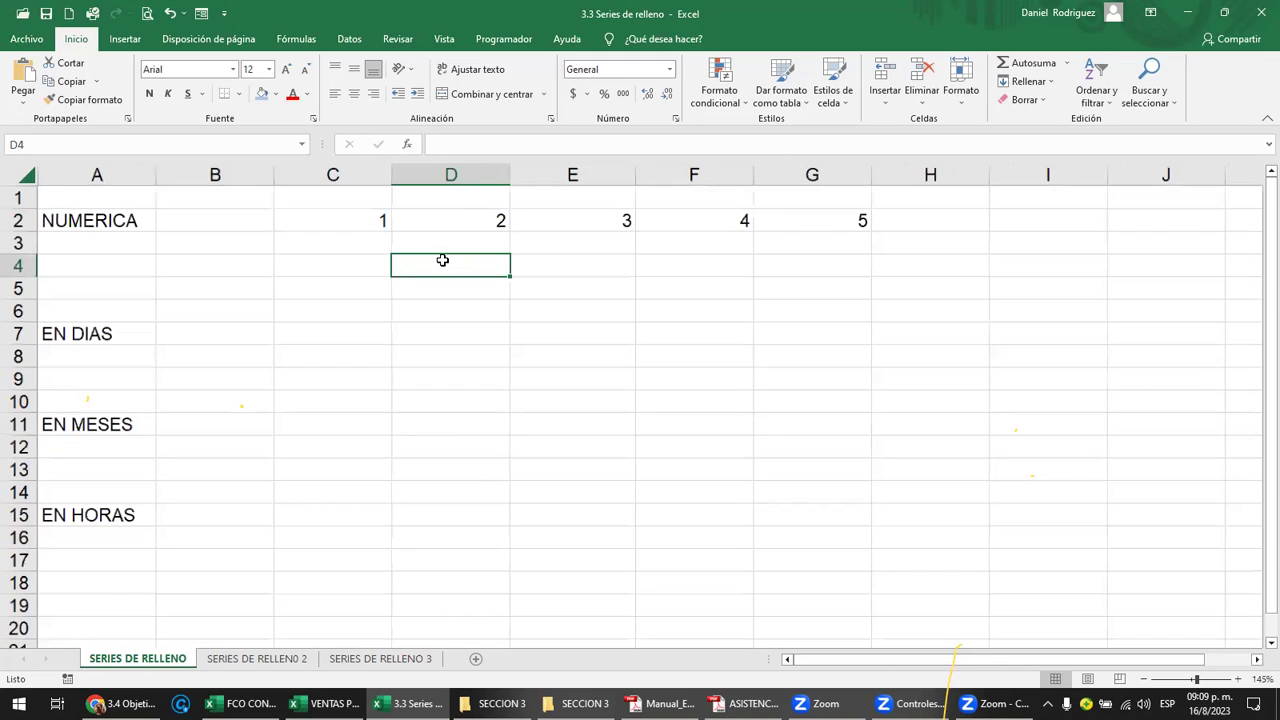
pyautogui.scroll(2, 444, 260)
pyautogui.click(447, 233)
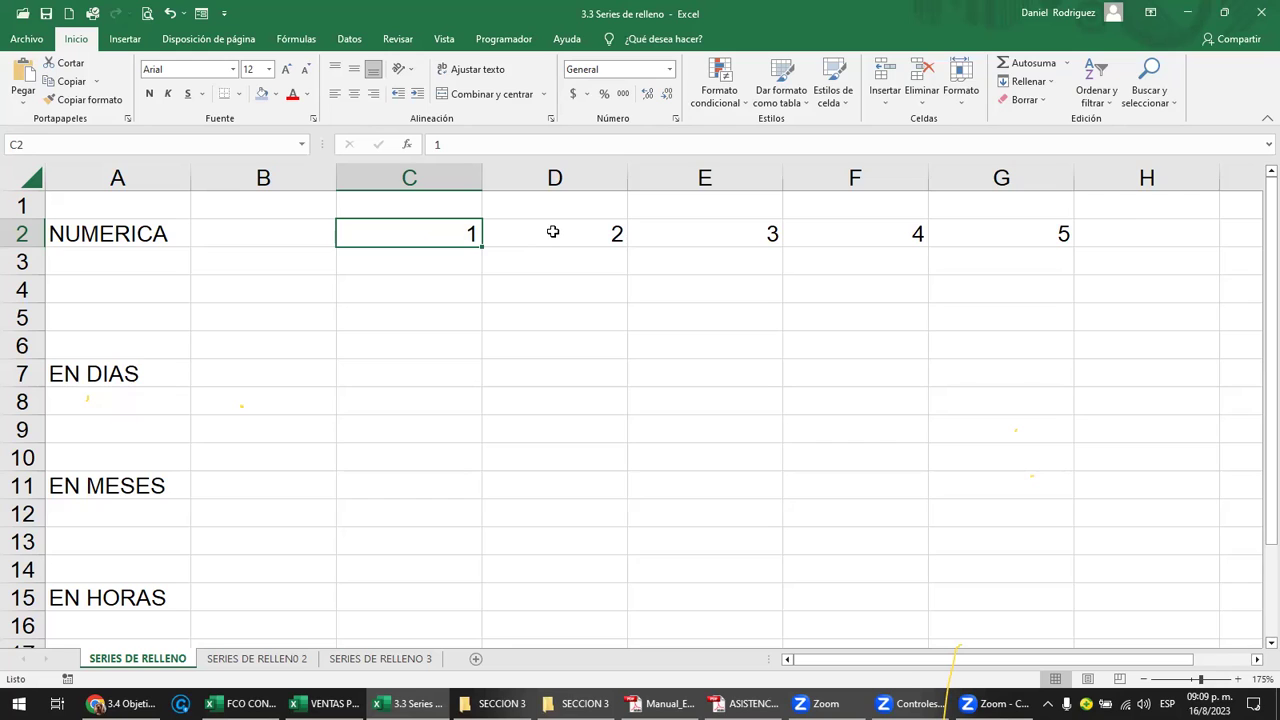
pyautogui.moveTo(555, 233); pyautogui.dragTo(1140, 225)
pyautogui.press('Delete')
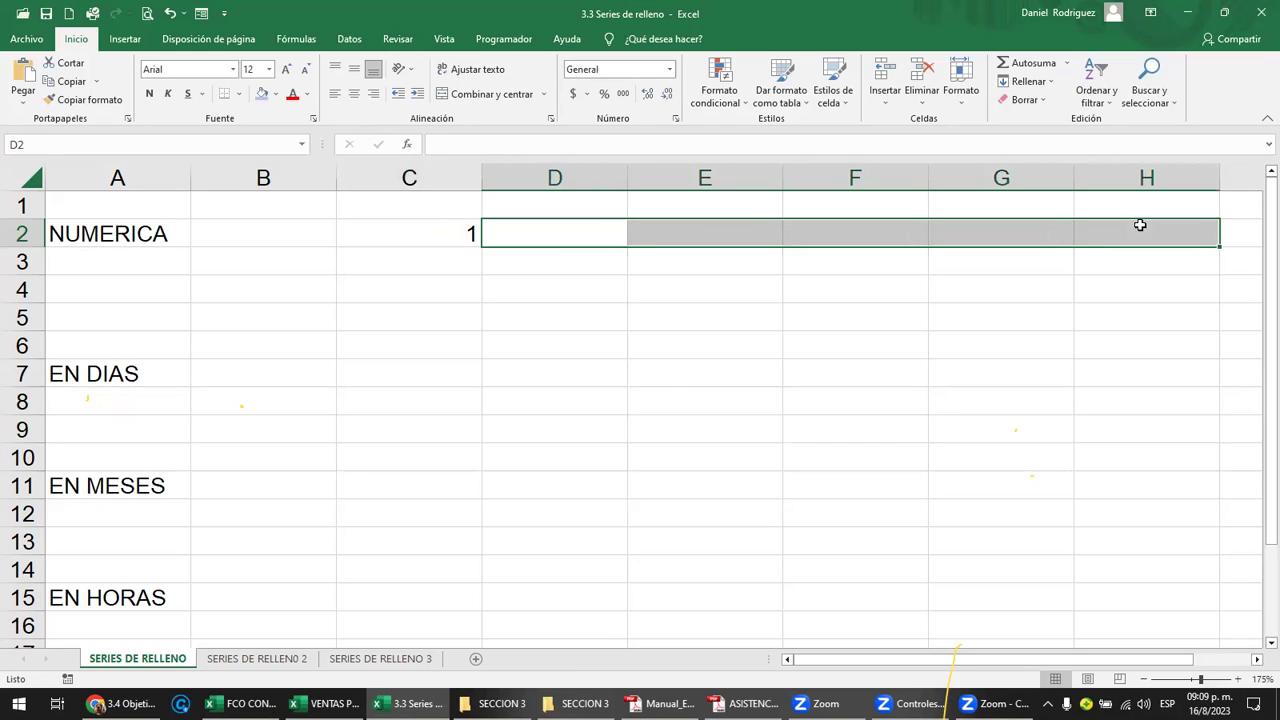
# Extend the 1 in C2 through H2 as a series increasing by one, from 1 to 6.
pyautogui.click(455, 257)
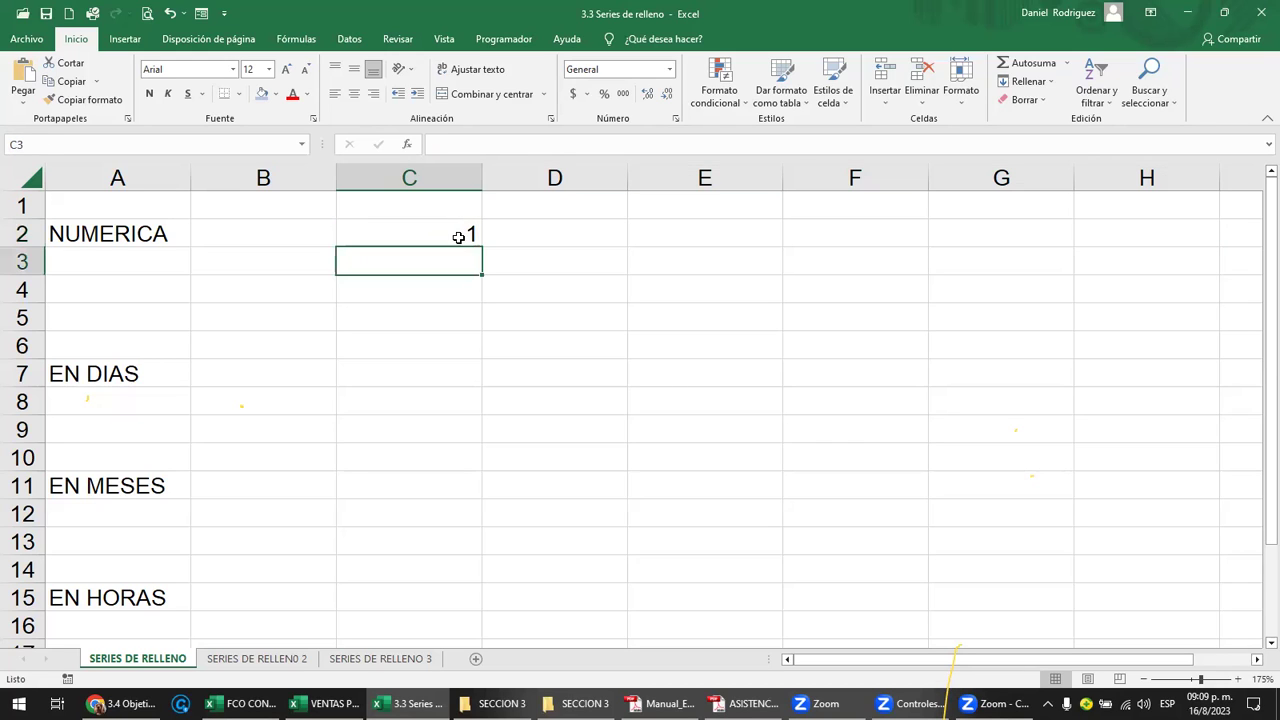
pyautogui.click(452, 234)
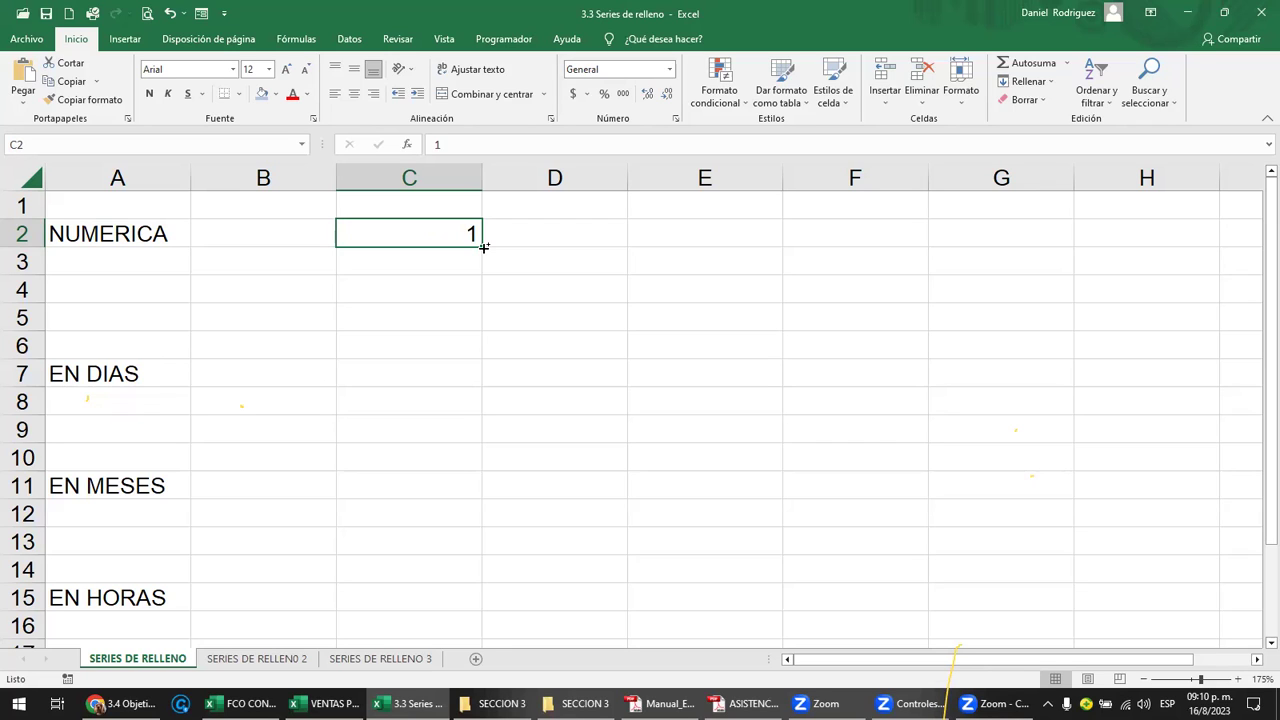
pyautogui.moveTo(484, 246); pyautogui.dragTo(1168, 246)
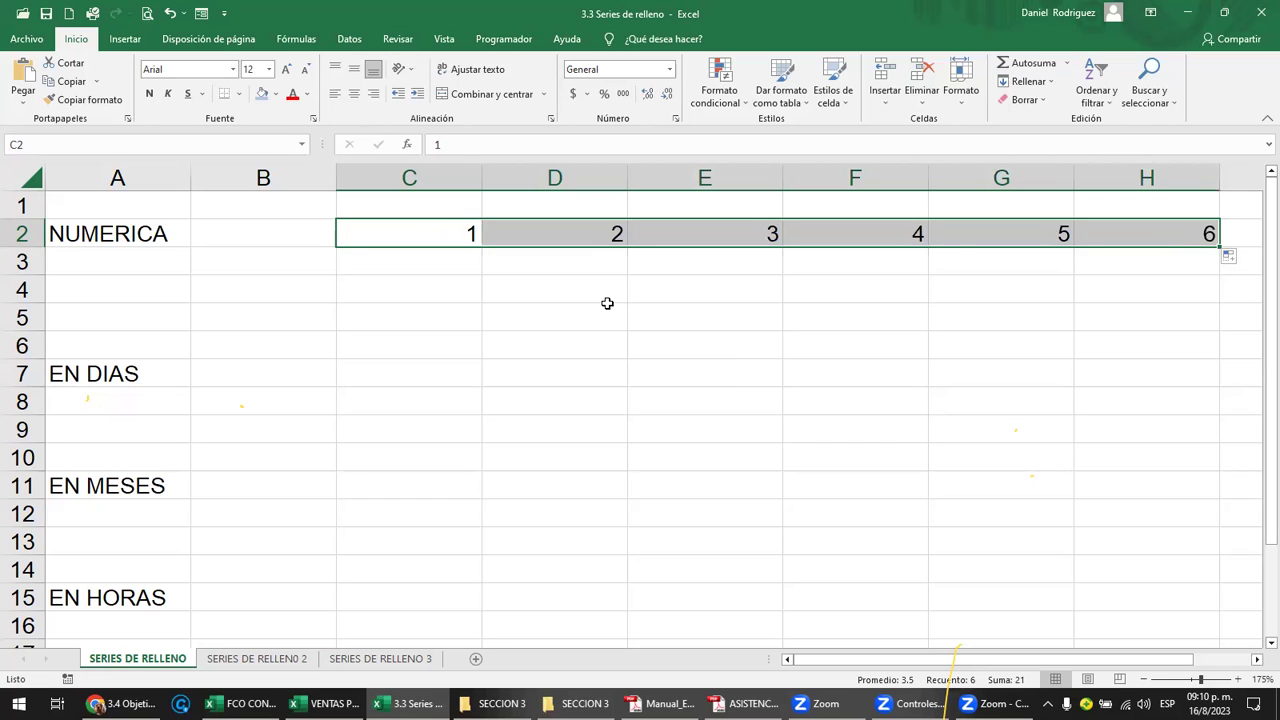
# Enter 1 in C3 and 2 in D3 as the first two values of a second number series.
pyautogui.click(445, 269)
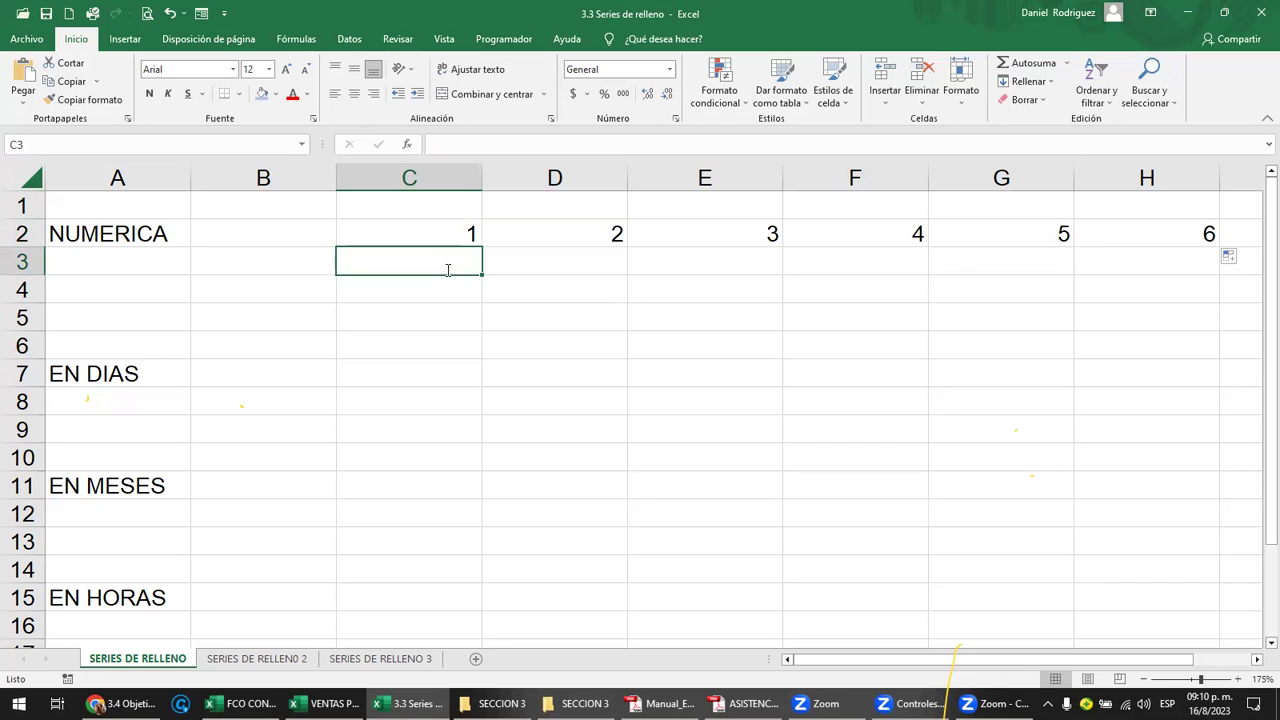
pyautogui.write('1')
pyautogui.press('Tab')
pyautogui.write('2')
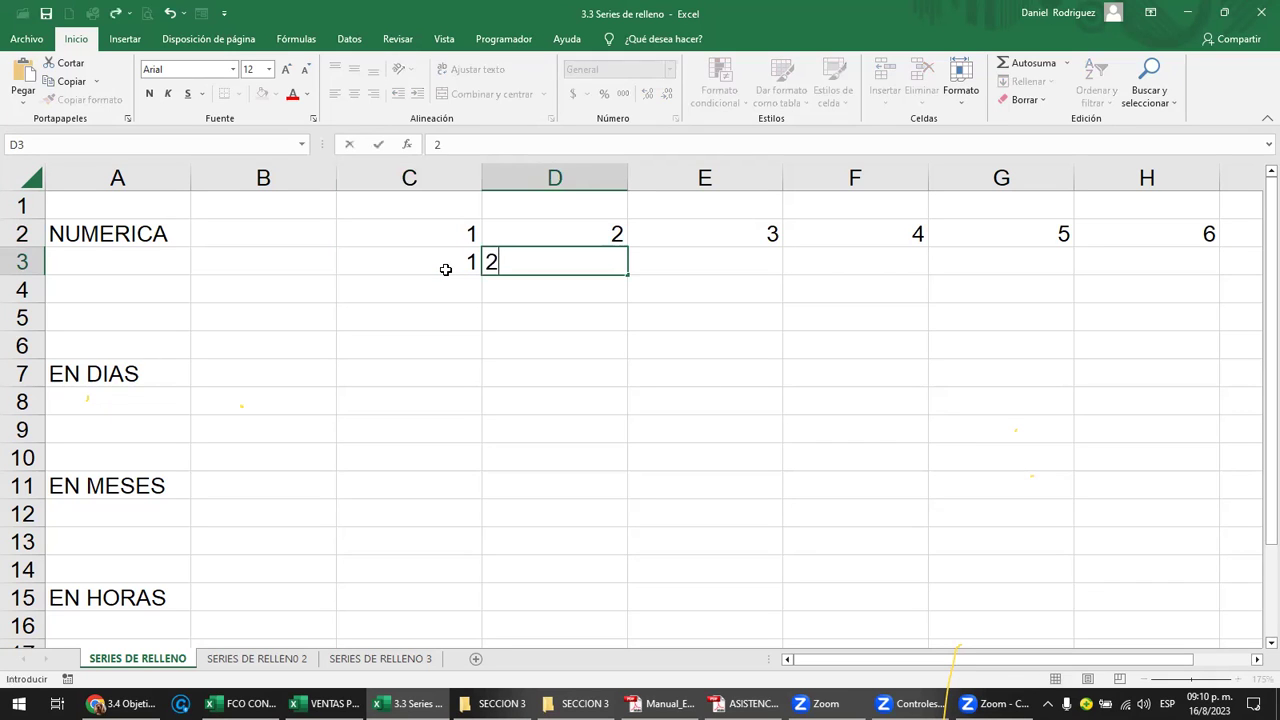
pyautogui.press('Tab')
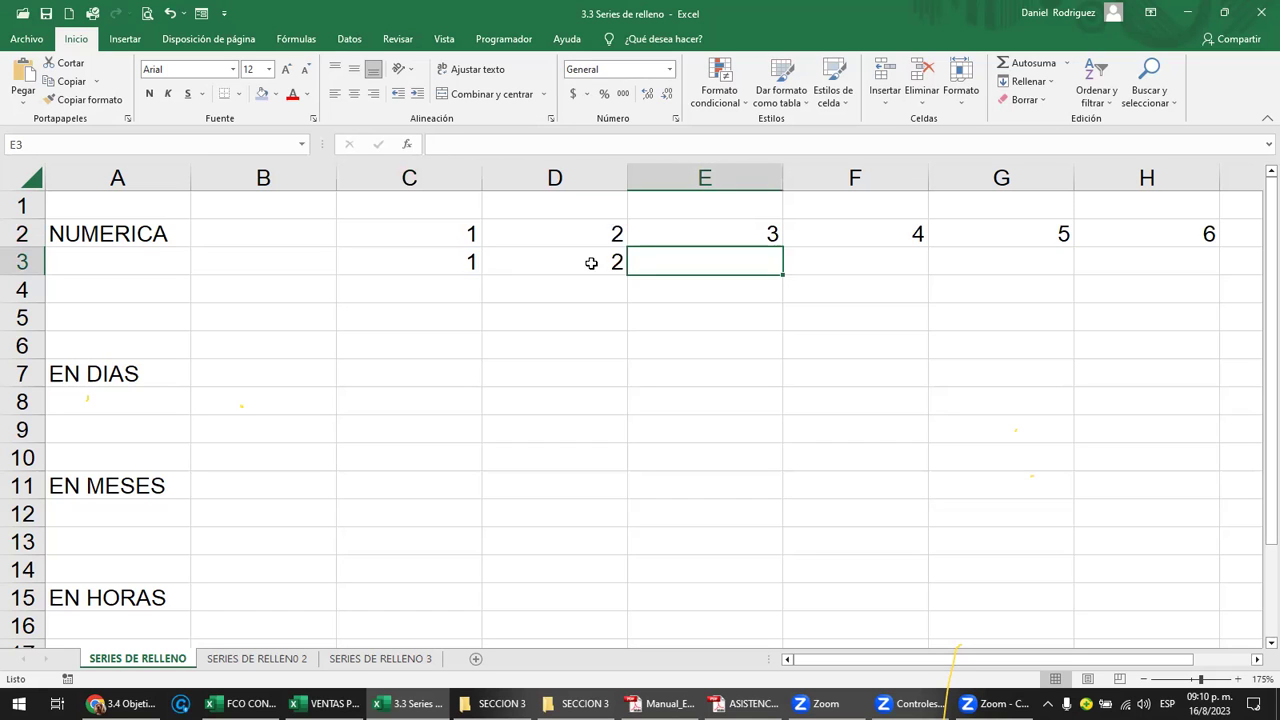
# Fill the pattern of C3:D3 across to H3 so row 3 runs from 1 to 6.
pyautogui.click(474, 262)
pyautogui.keyDown('shift'); pyautogui.click(566, 263); pyautogui.keyUp('shift')
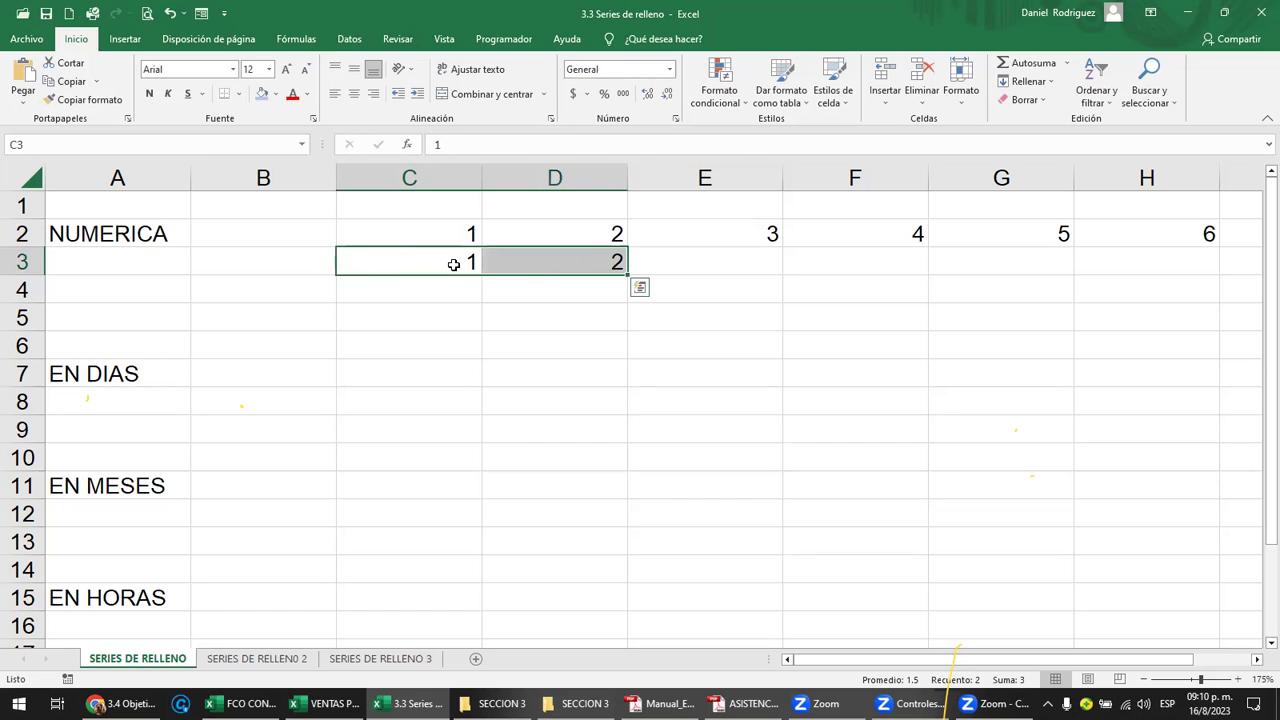
pyautogui.click(453, 264)
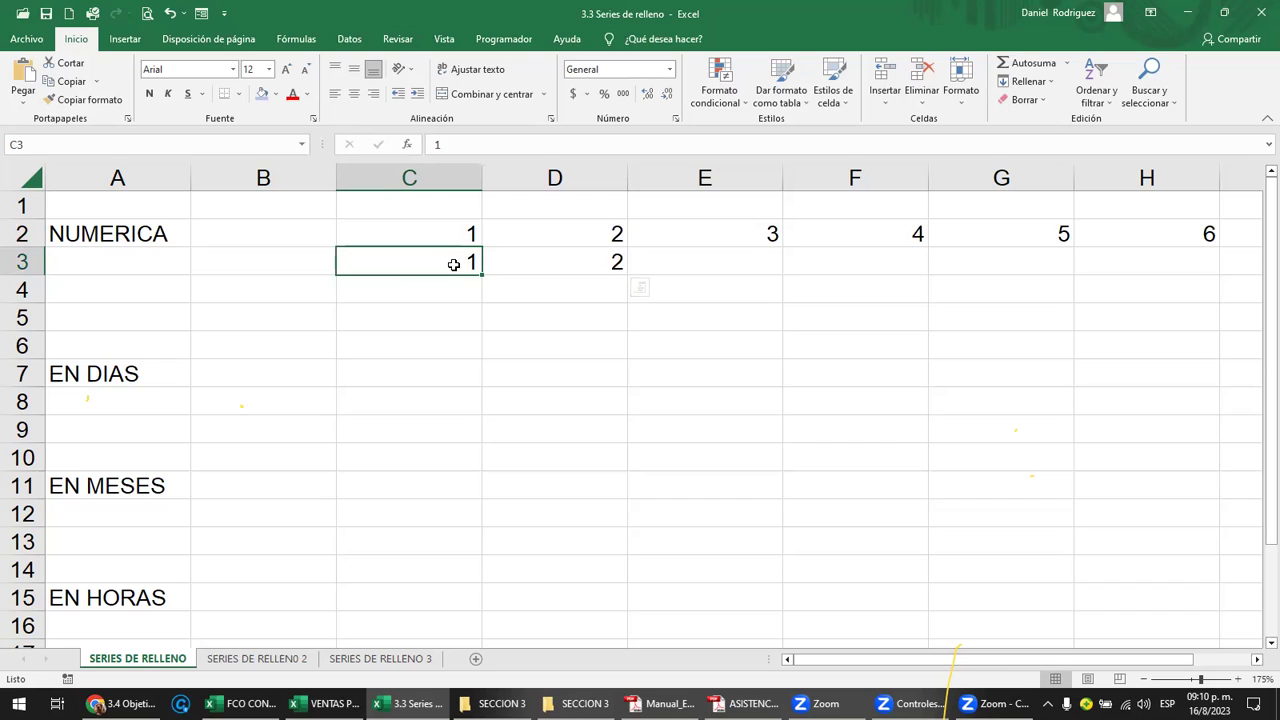
pyautogui.keyDown('shift'); pyautogui.click(609, 257); pyautogui.keyUp('shift')
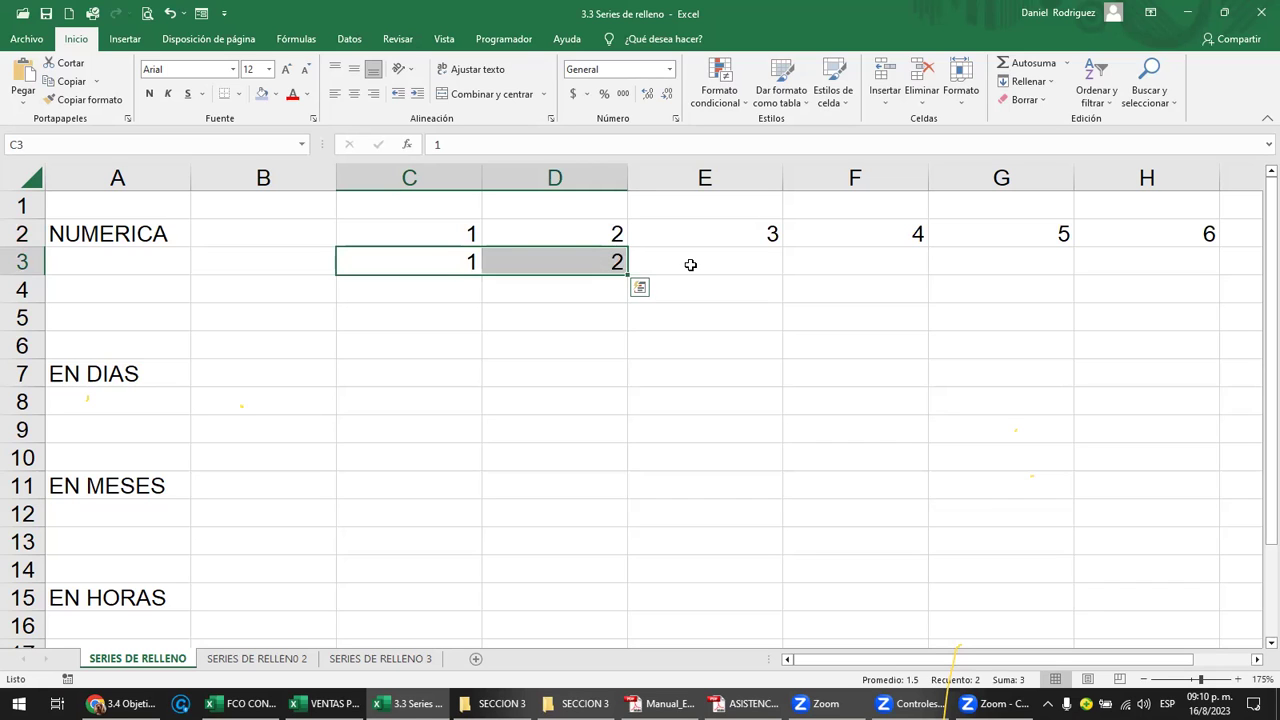
pyautogui.click(663, 263)
pyautogui.moveTo(452, 267); pyautogui.dragTo(588, 264)
pyautogui.moveTo(628, 274); pyautogui.dragTo(1182, 263)
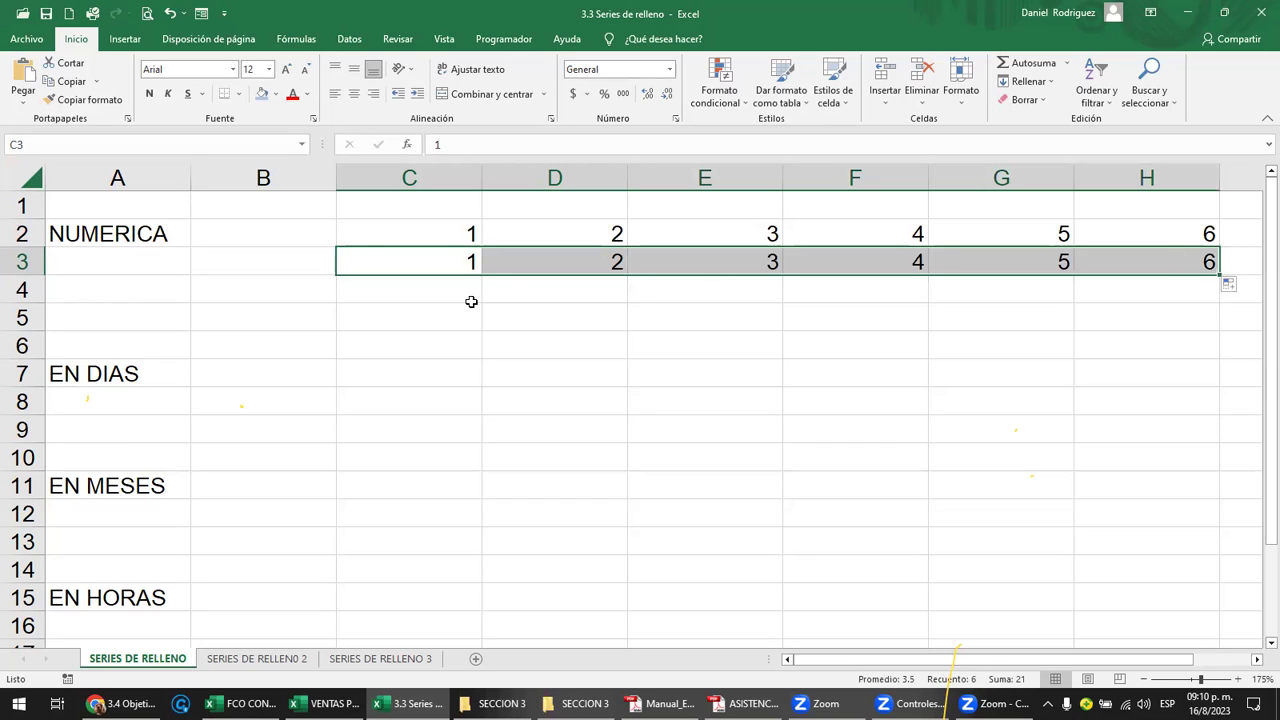
# Enter 2 in C4 and 4 in D4 as the starting values of a by-twos series, and reselect C4.
pyautogui.click(470, 291)
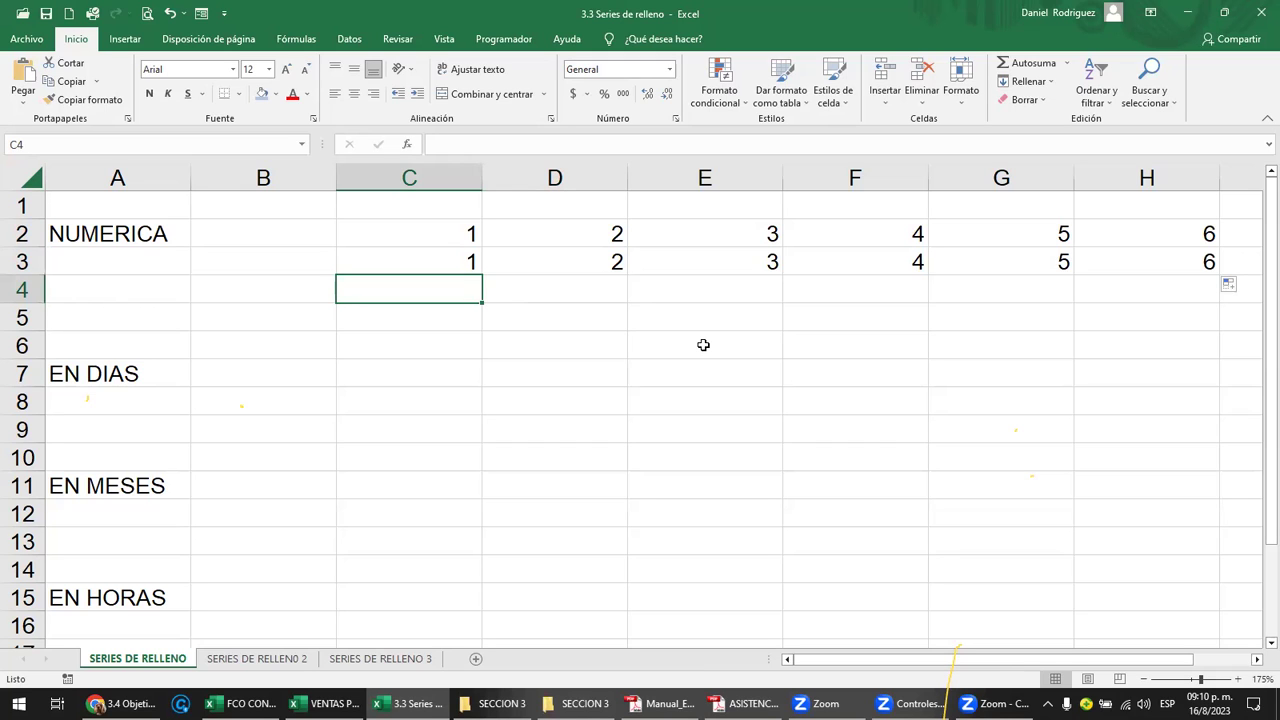
pyautogui.write('2')
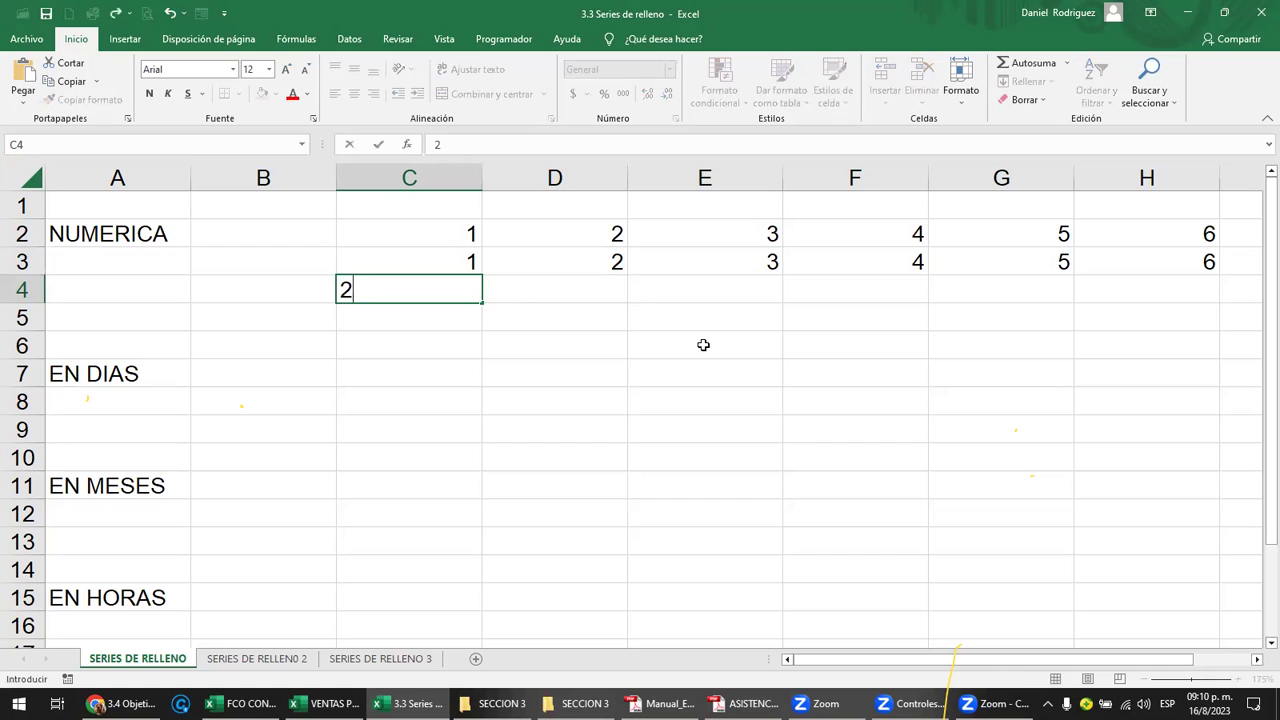
pyautogui.press('Tab')
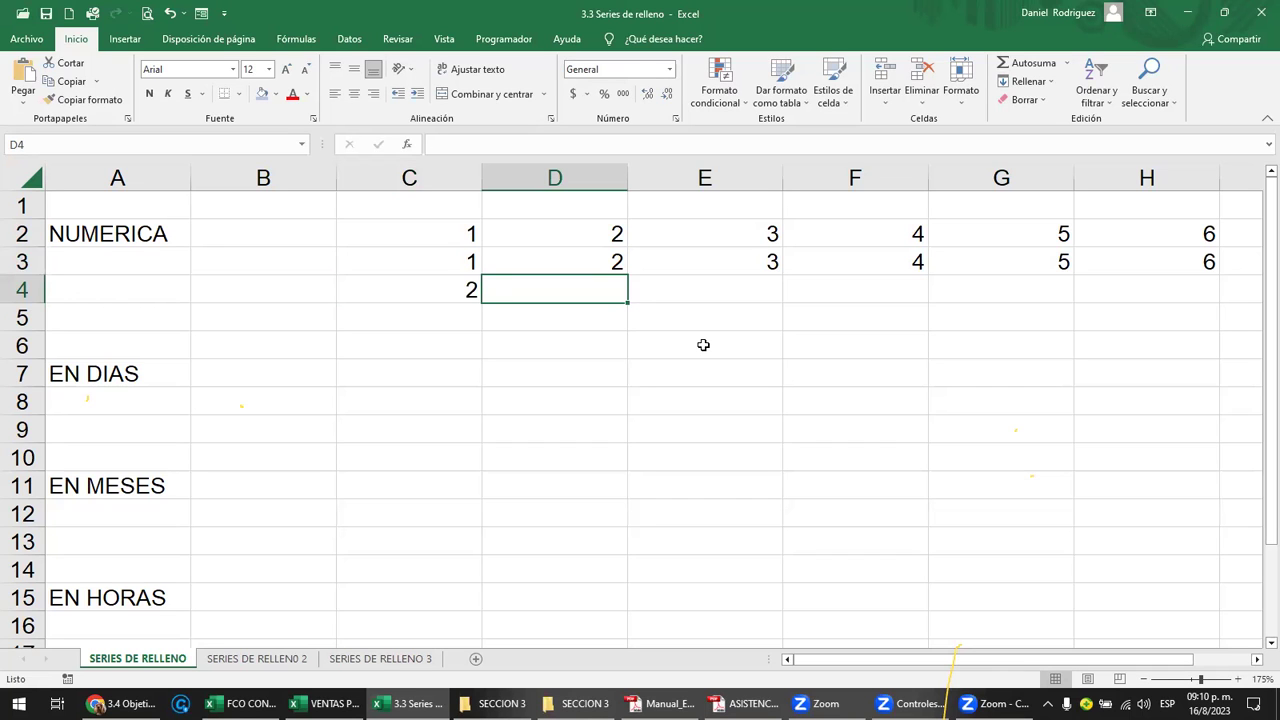
pyautogui.write('4')
pyautogui.press('Tab')
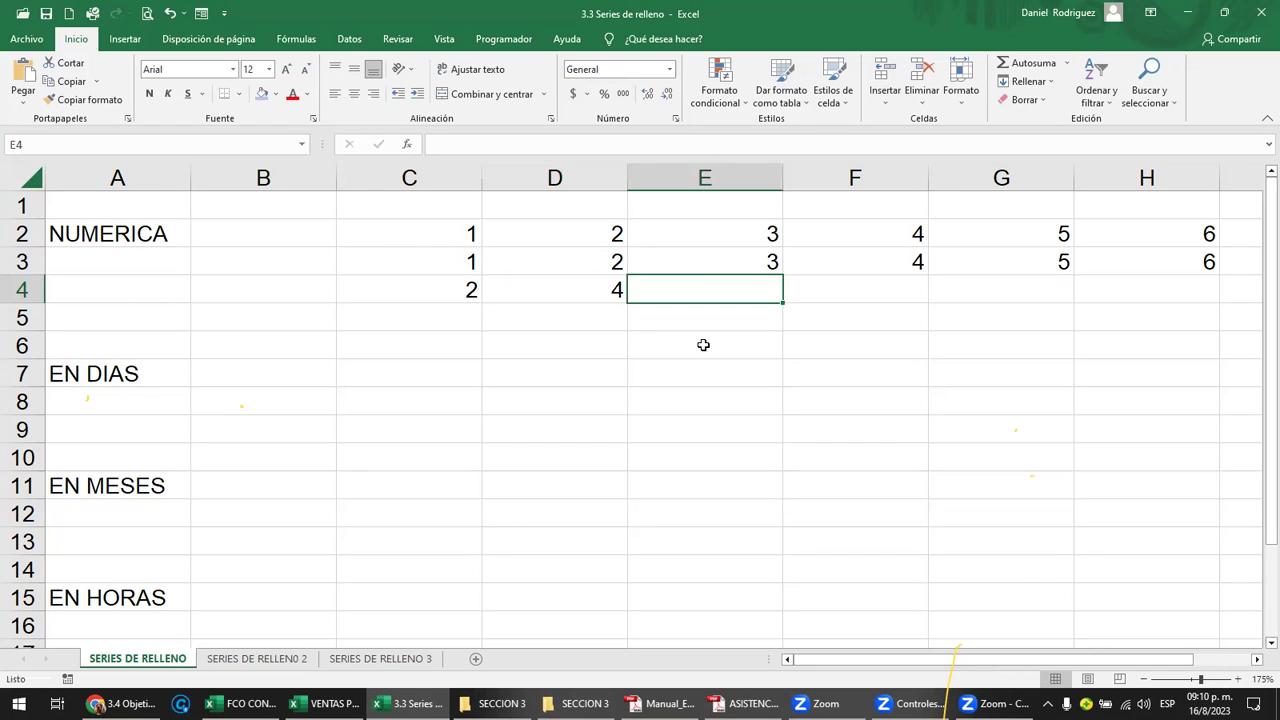
pyautogui.click(401, 292)
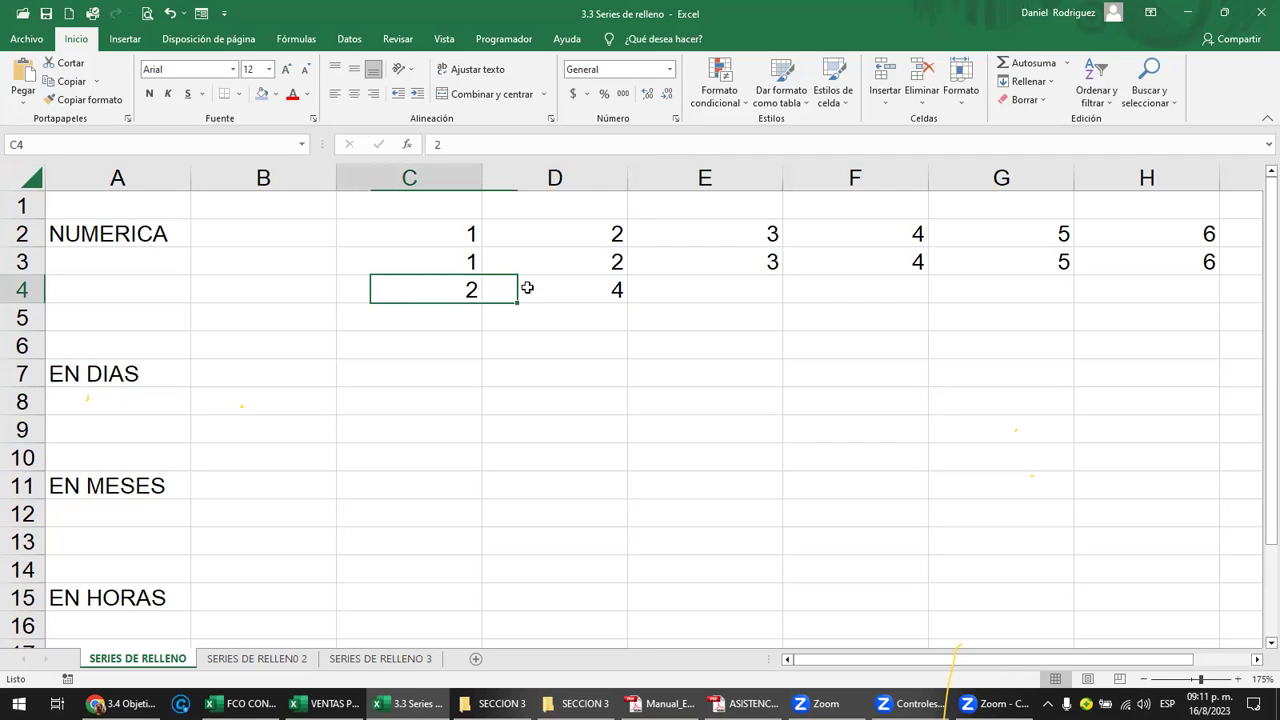
# Fill the pattern of C4:D4 across to H4 so the series runs from 2 to 12, and check the autofill options.
pyautogui.keyDown('shift'); pyautogui.click(548, 284); pyautogui.keyUp('shift')
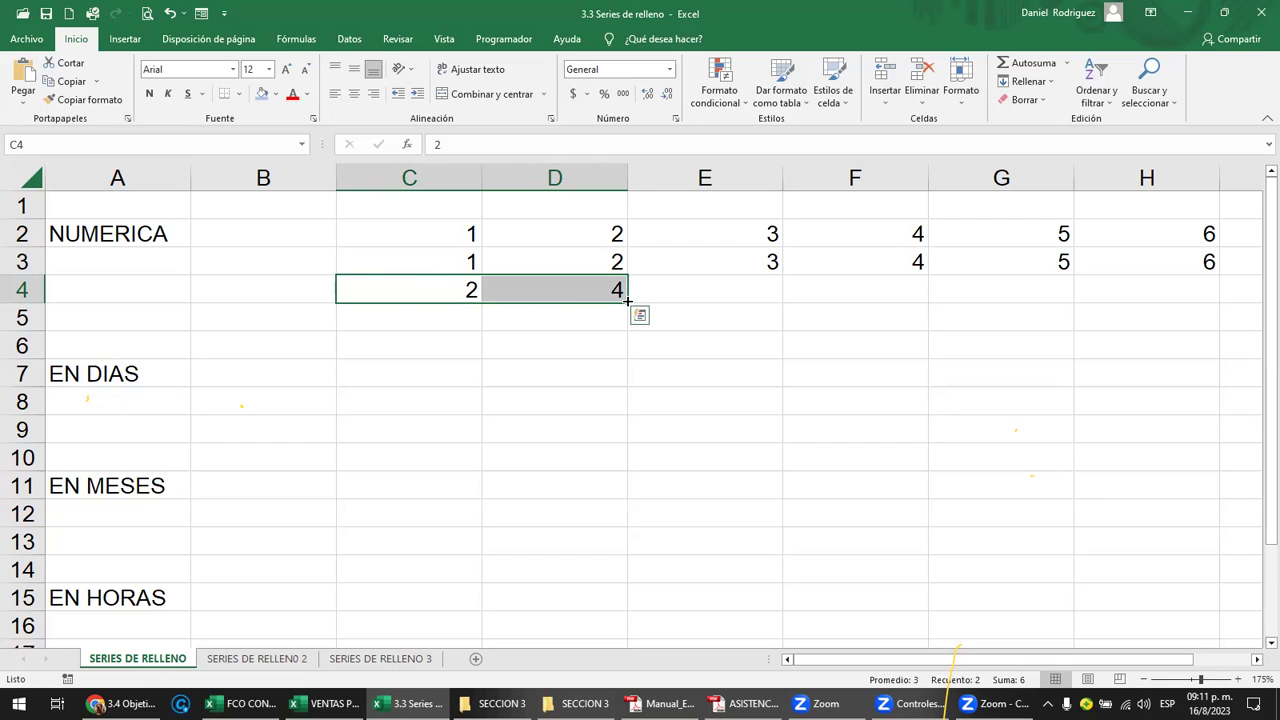
pyautogui.moveTo(627, 300); pyautogui.dragTo(1190, 310)
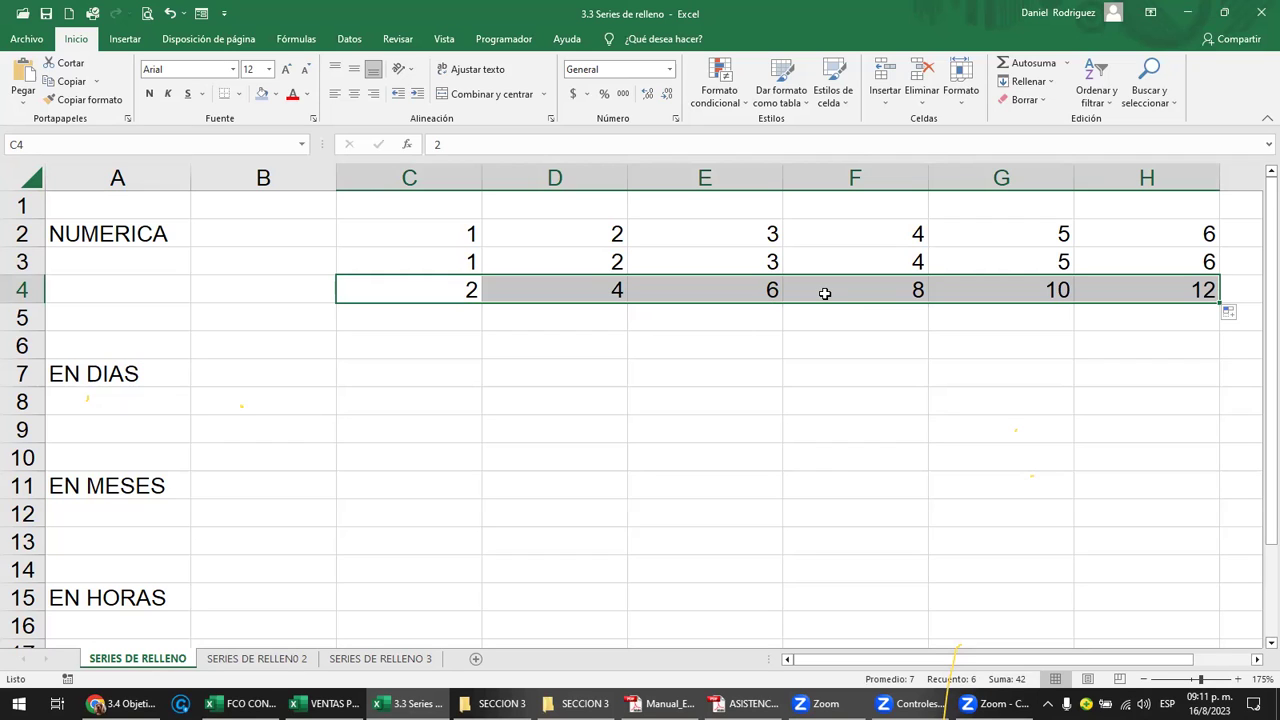
pyautogui.click(1232, 314)
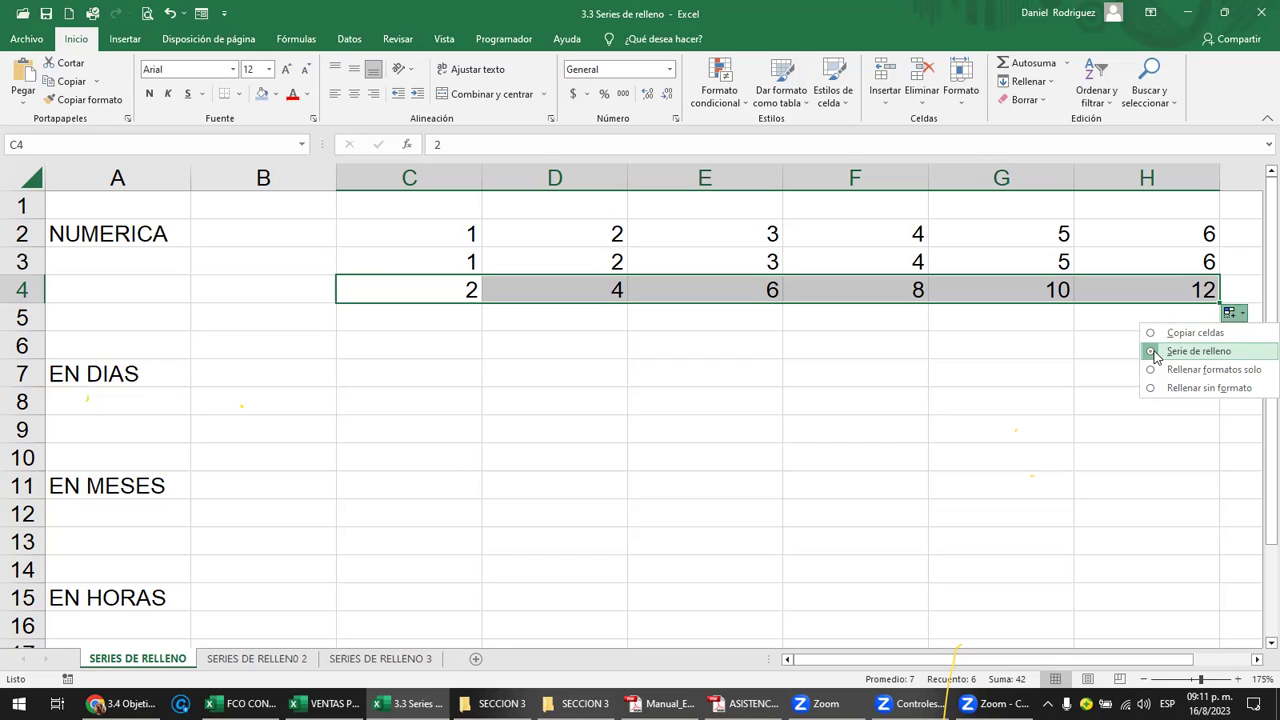
pyautogui.click(919, 322)
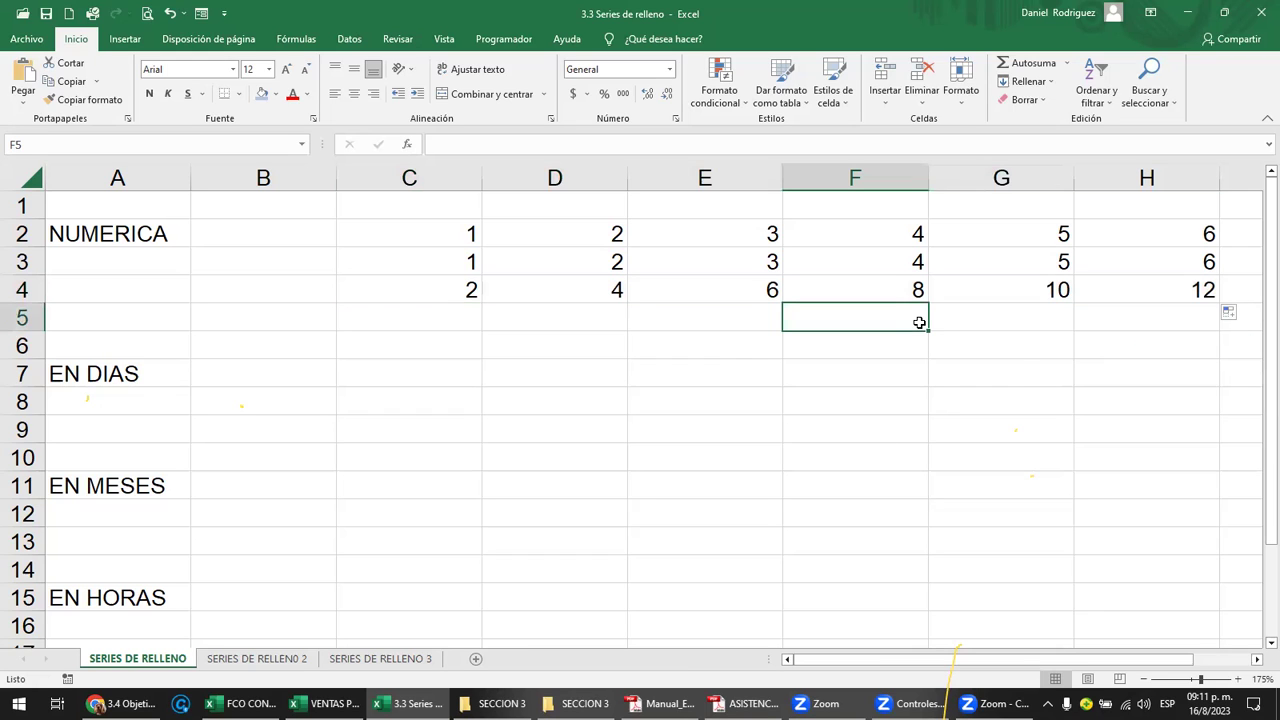
# Enter 5 in C5 and 10 in D5 as the starting values of a by-fives series.
pyautogui.click(441, 321)
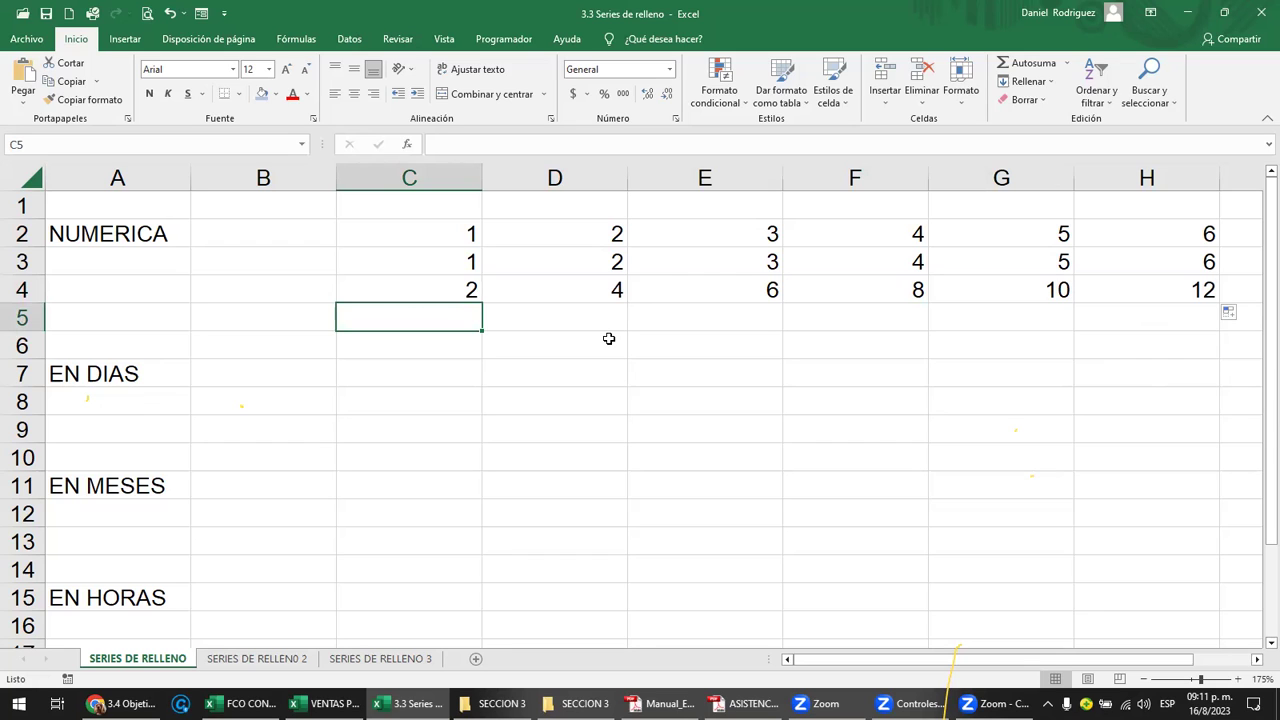
pyautogui.write('5')
pyautogui.press('Tab')
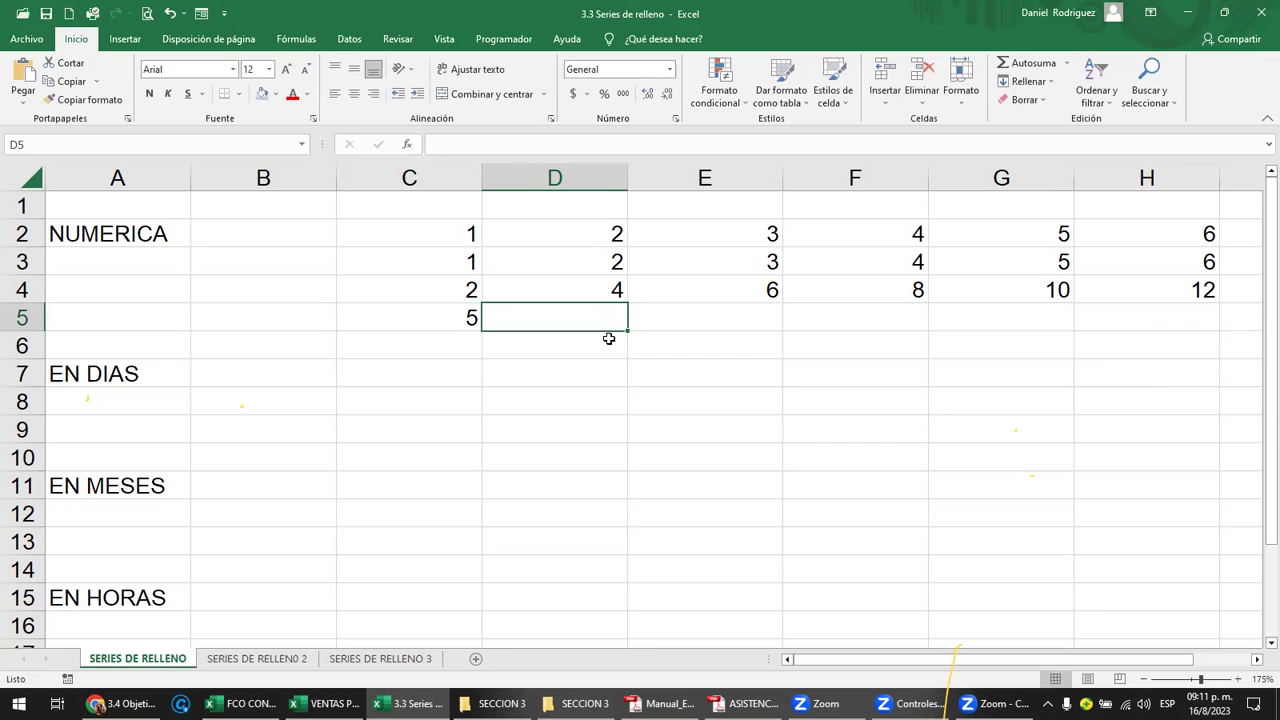
pyautogui.write('10')
pyautogui.press('Tab')
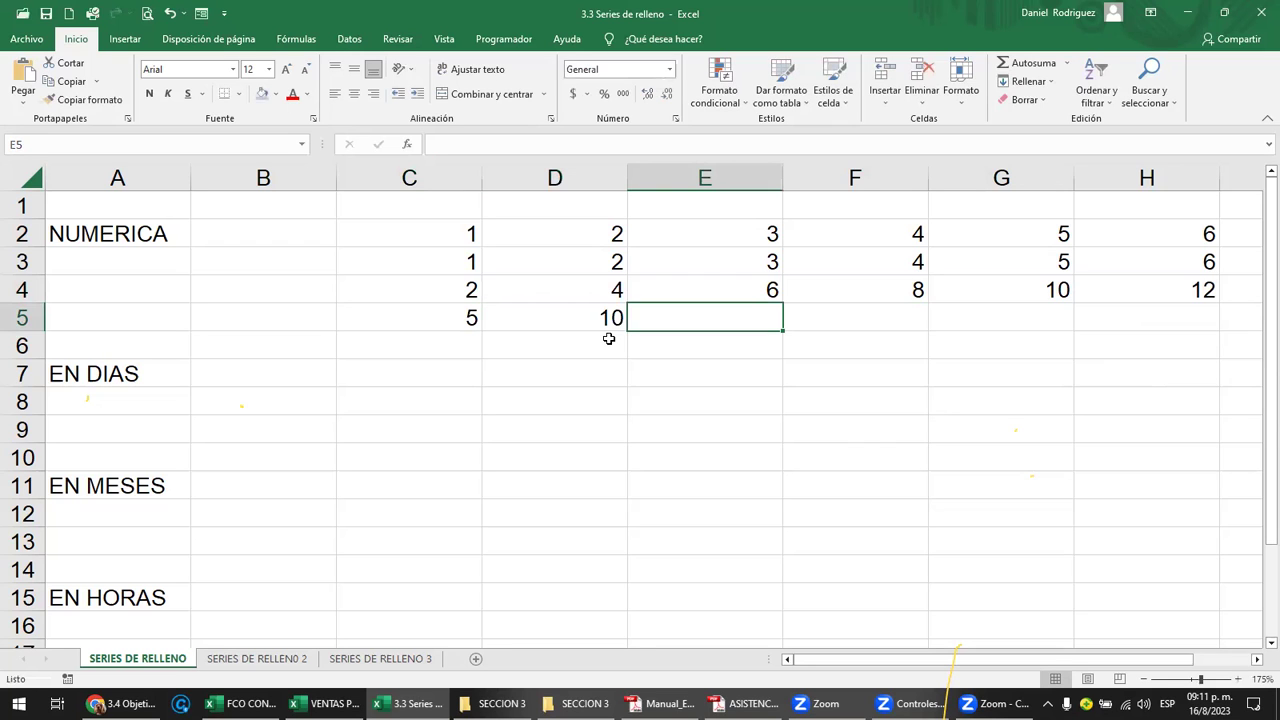
# Try to fill row 5 across to H5 from D5 alone, and clear the copied values from E5:H5.
pyautogui.click(624, 328)
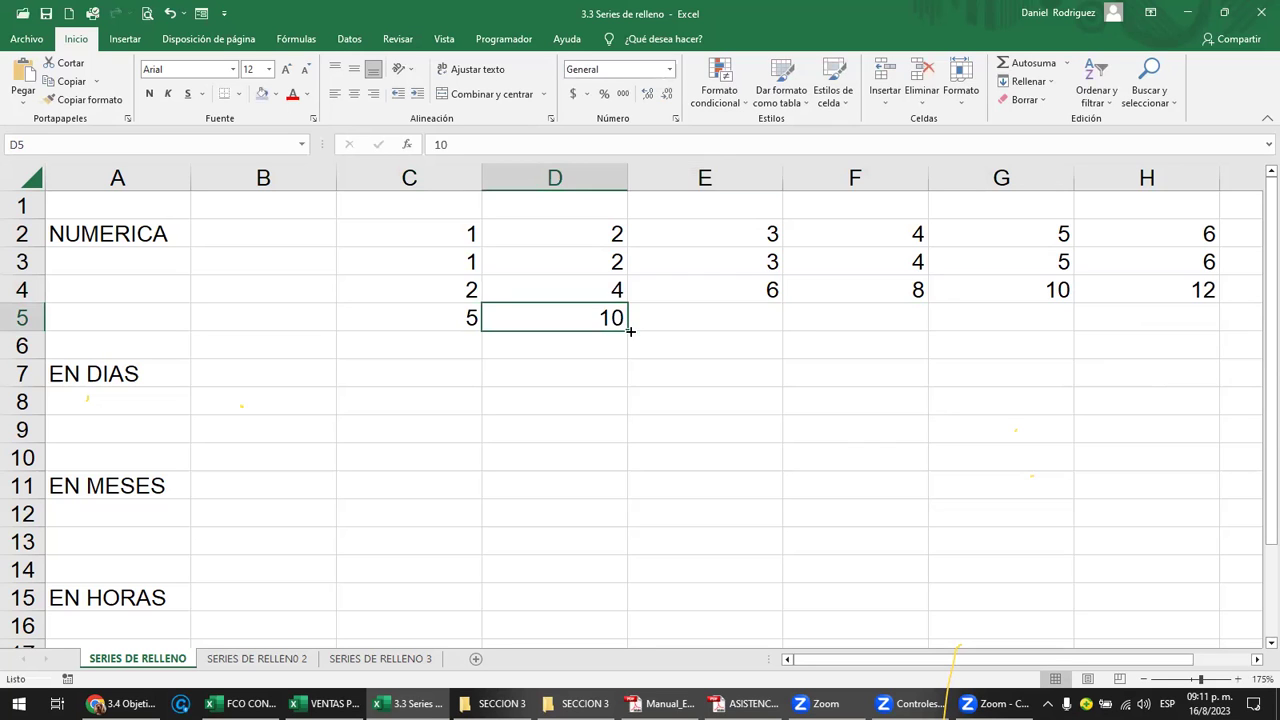
pyautogui.moveTo(747, 325); pyautogui.dragTo(1162, 316)
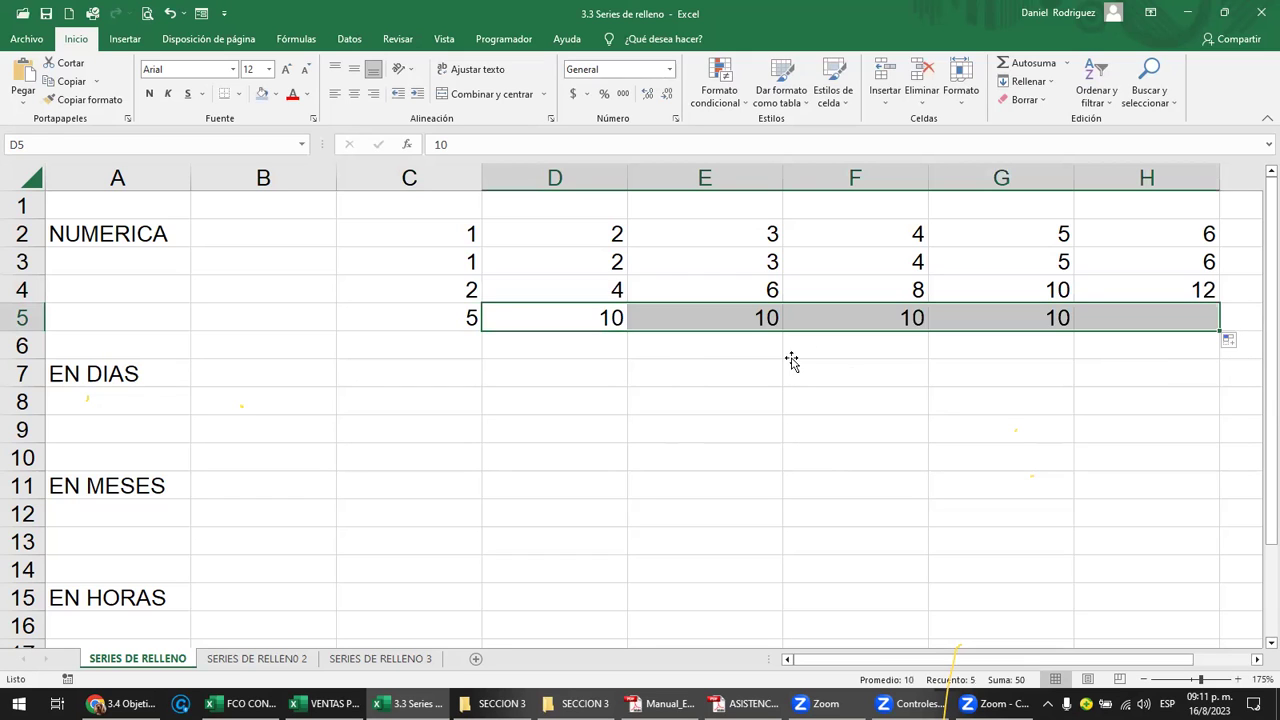
pyautogui.click(745, 328)
pyautogui.keyDown('shift'); pyautogui.click(1166, 321); pyautogui.keyUp('shift')
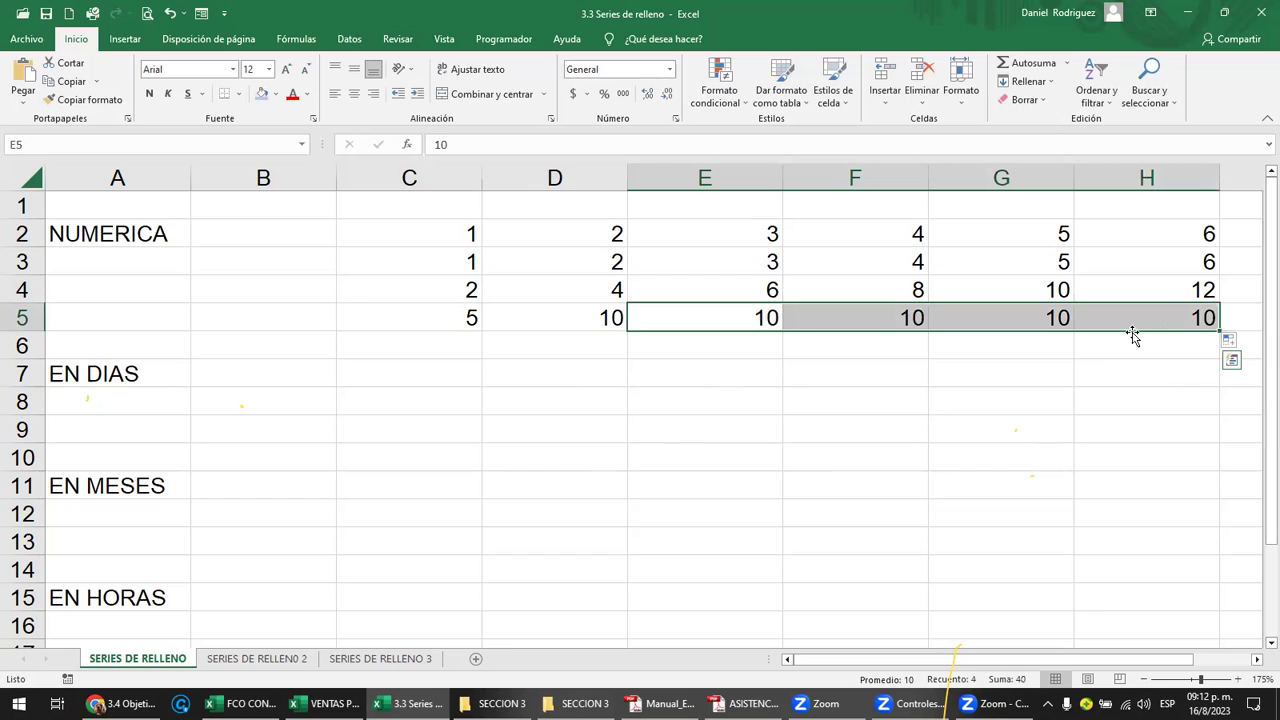
pyautogui.press('Delete')
# Fill the pattern of C5:D5 across to H5 so the series runs from 5 to 30.
pyautogui.click(457, 320)
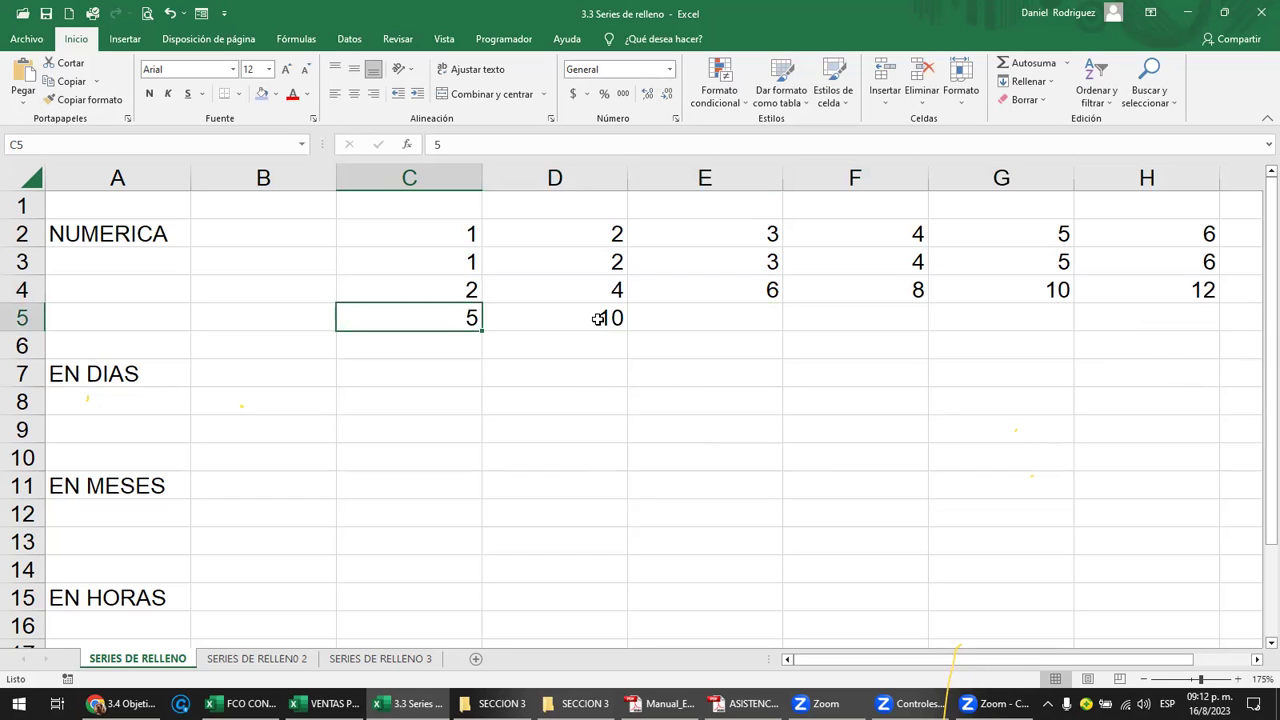
pyautogui.keyDown('shift'); pyautogui.click(597, 318); pyautogui.keyUp('shift')
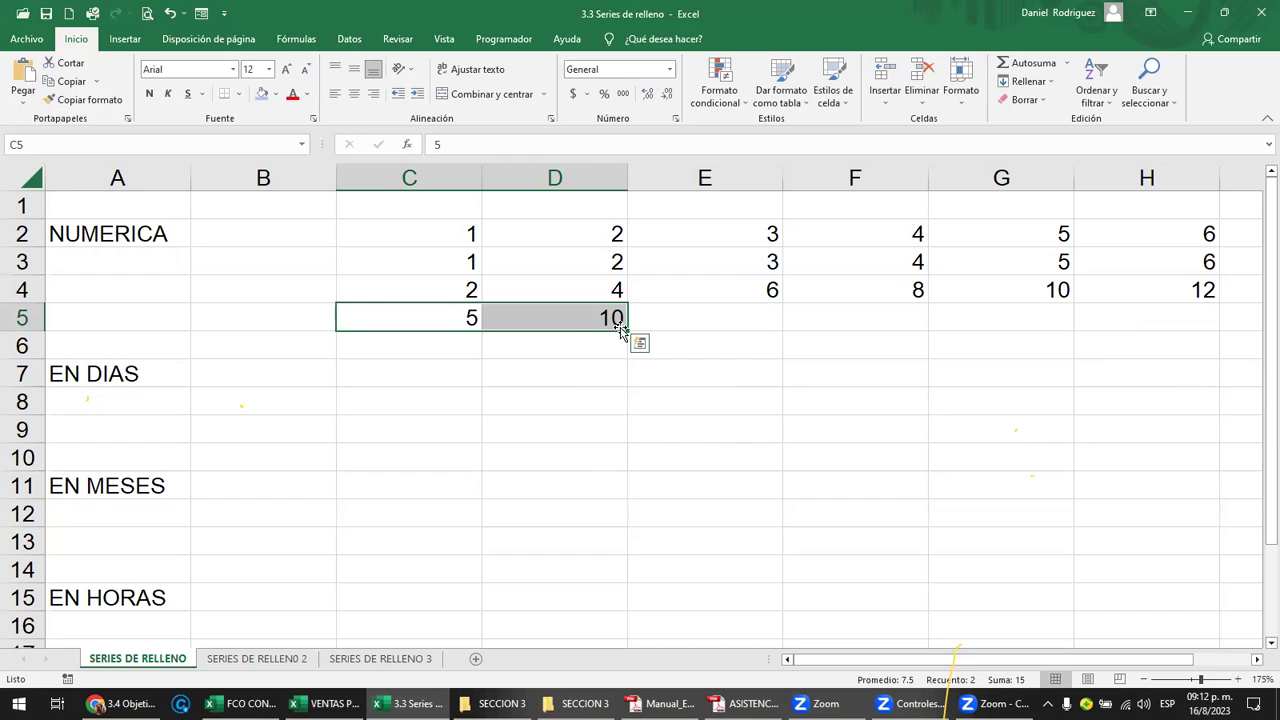
pyautogui.moveTo(627, 329); pyautogui.dragTo(1171, 332)
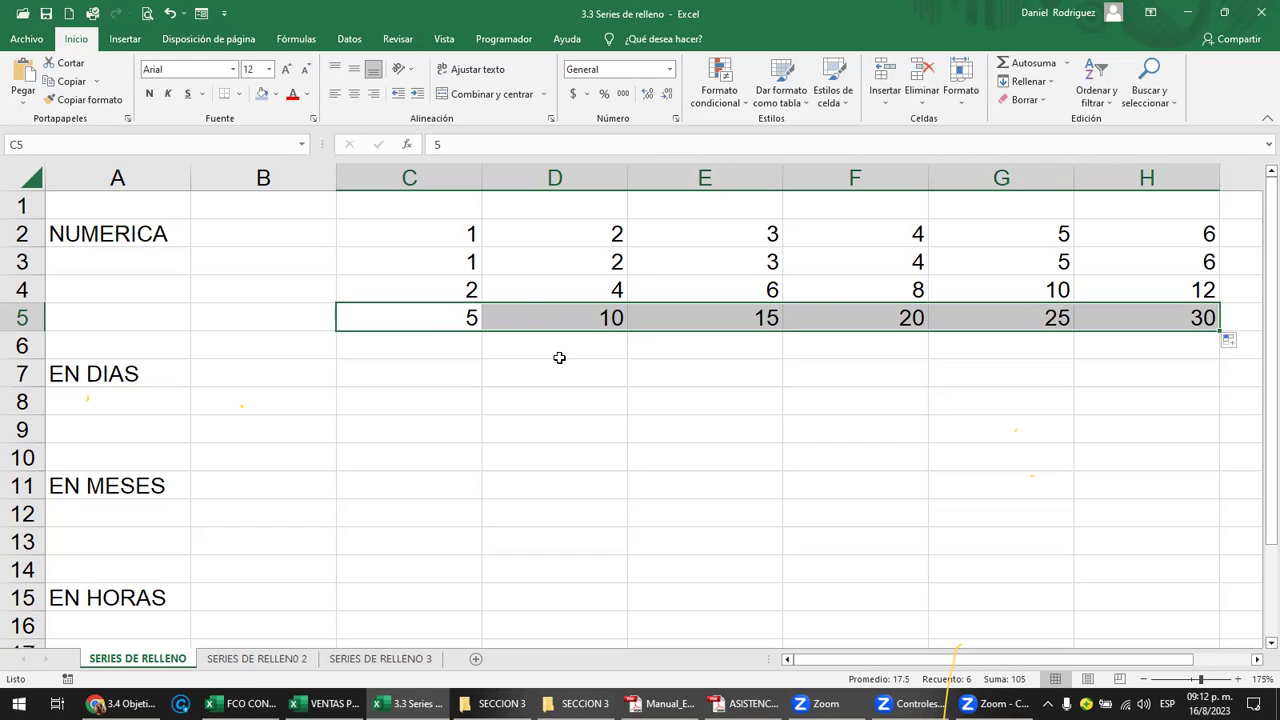
pyautogui.click(446, 317)
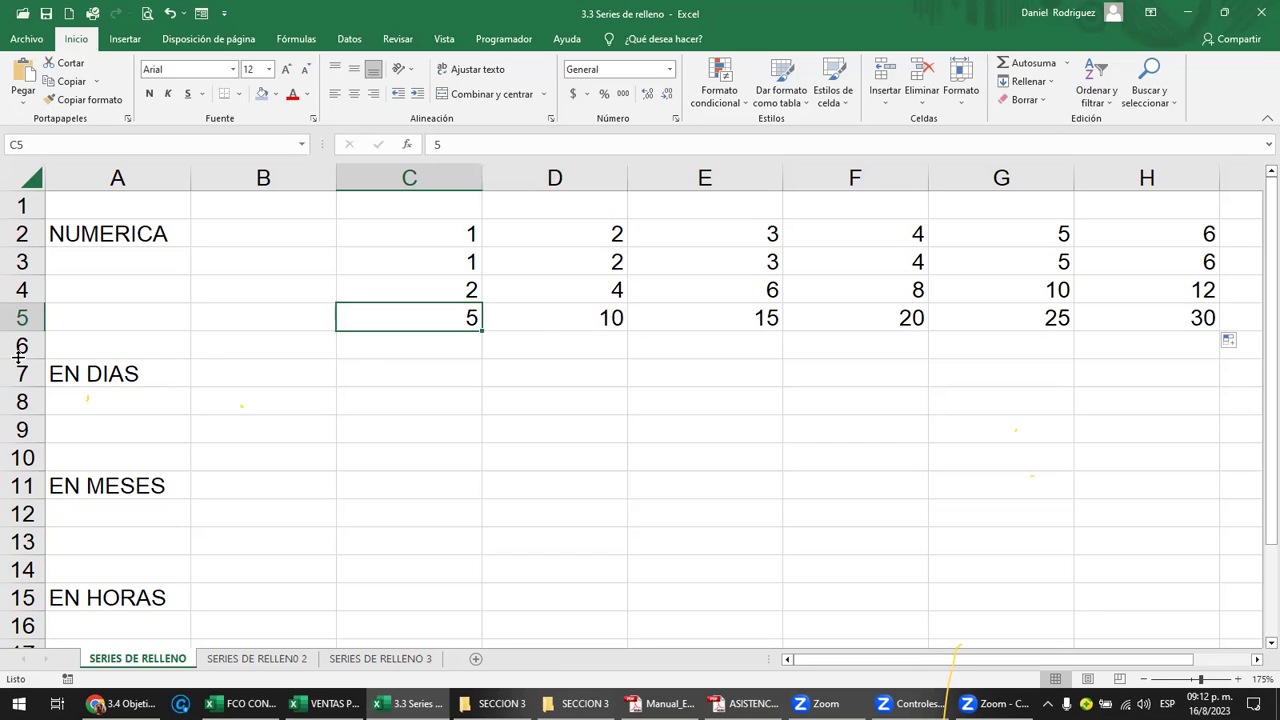
# Insert three blank rows above the EN DIAS row and select C6.
pyautogui.moveTo(12, 370); pyautogui.dragTo(18, 426)
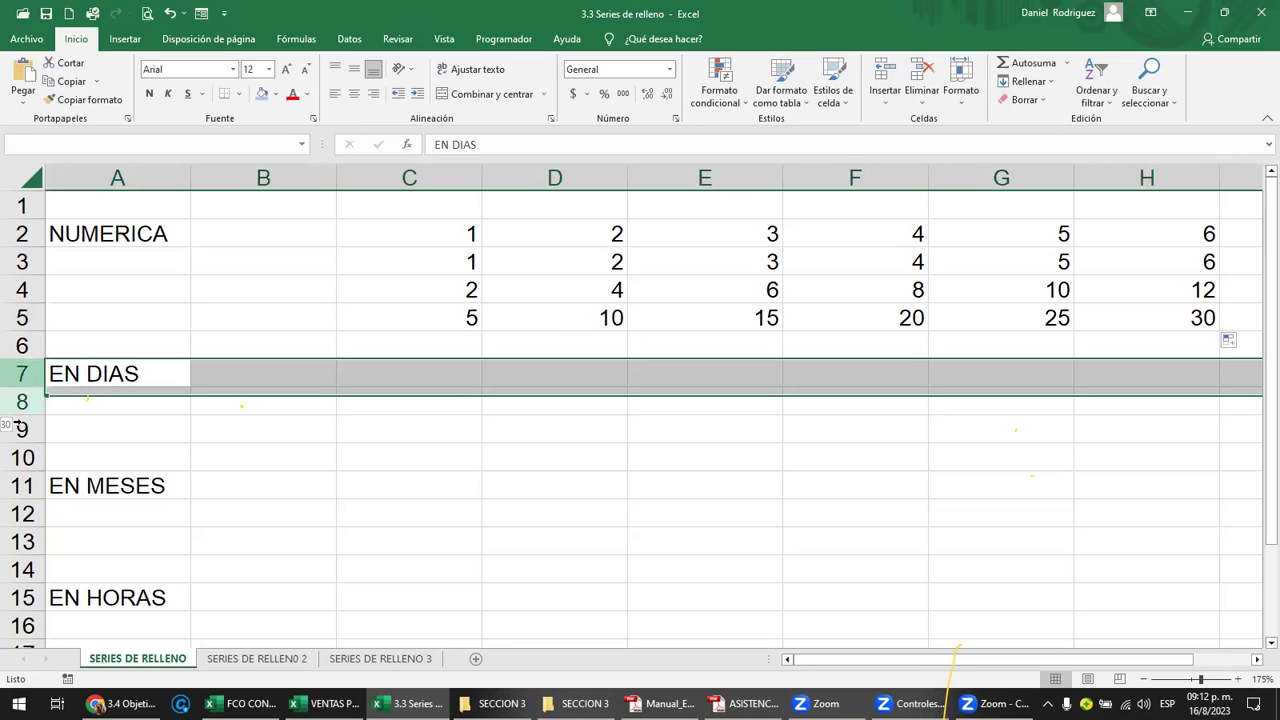
pyautogui.rightClick(18, 426)
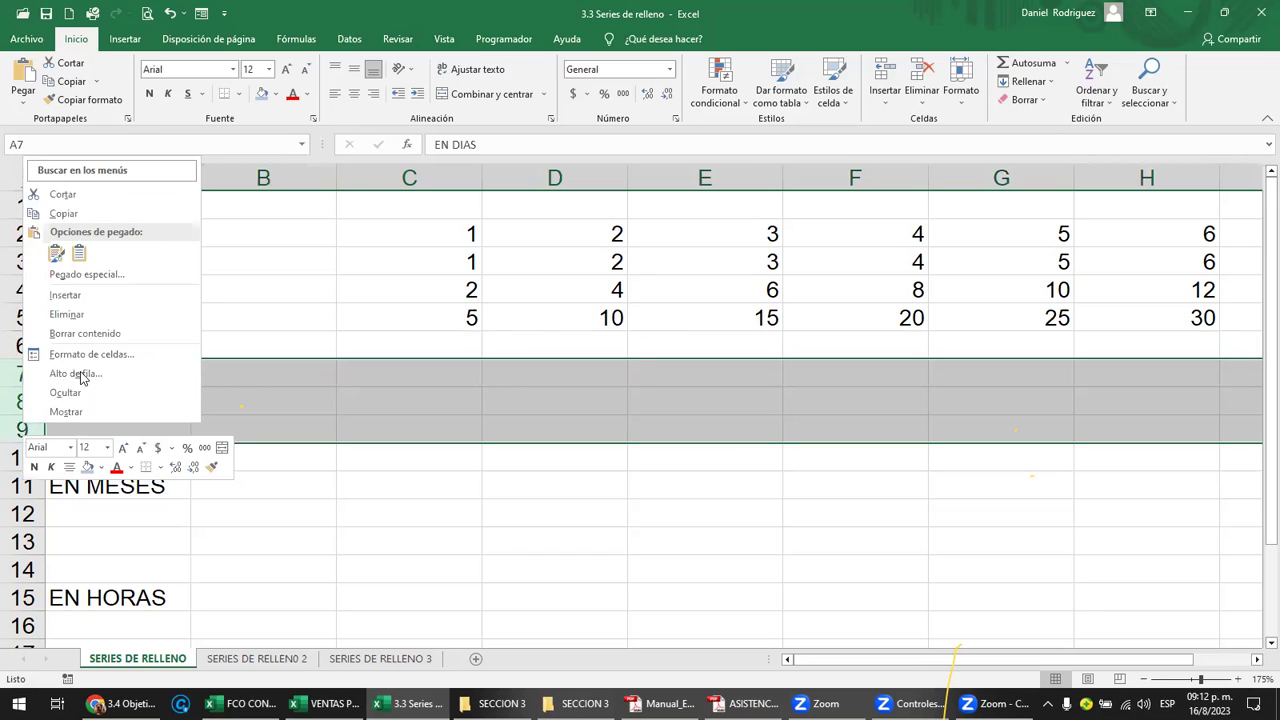
pyautogui.click(468, 340)
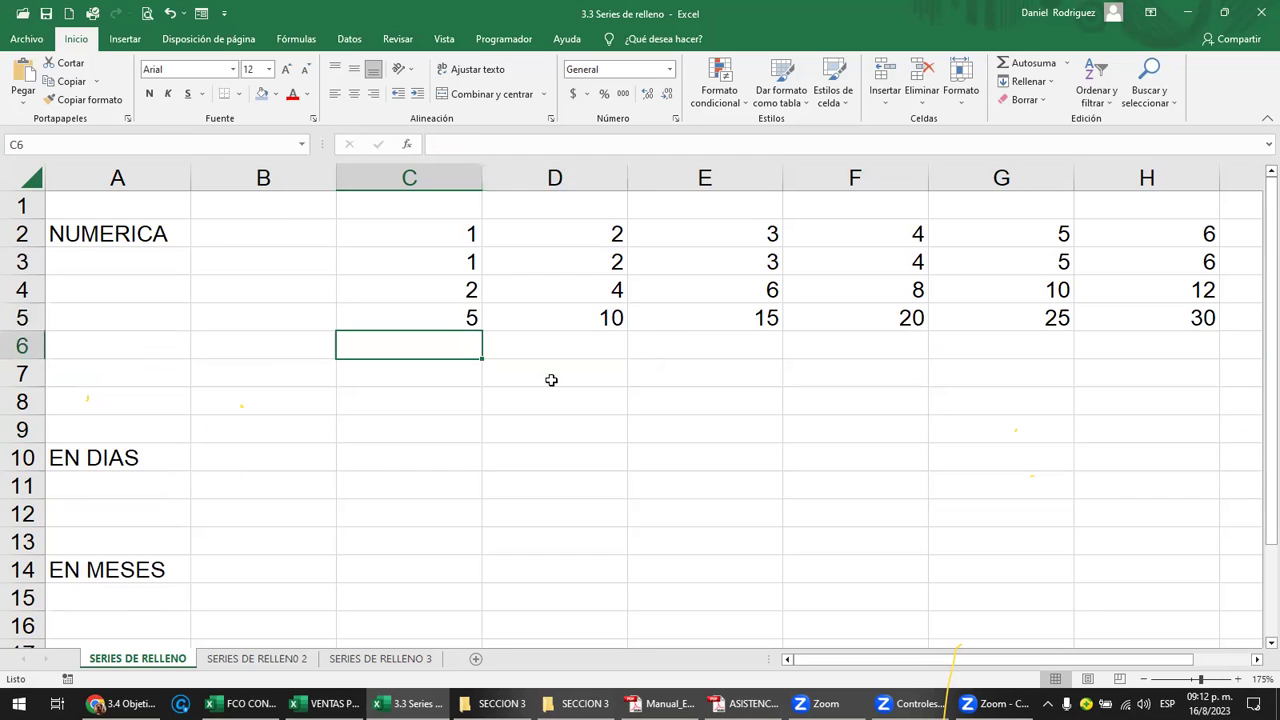
# Enter 10 in C6 and 9 in D6 as the first two values of a descending series.
pyautogui.write('10')
pyautogui.press('Tab')
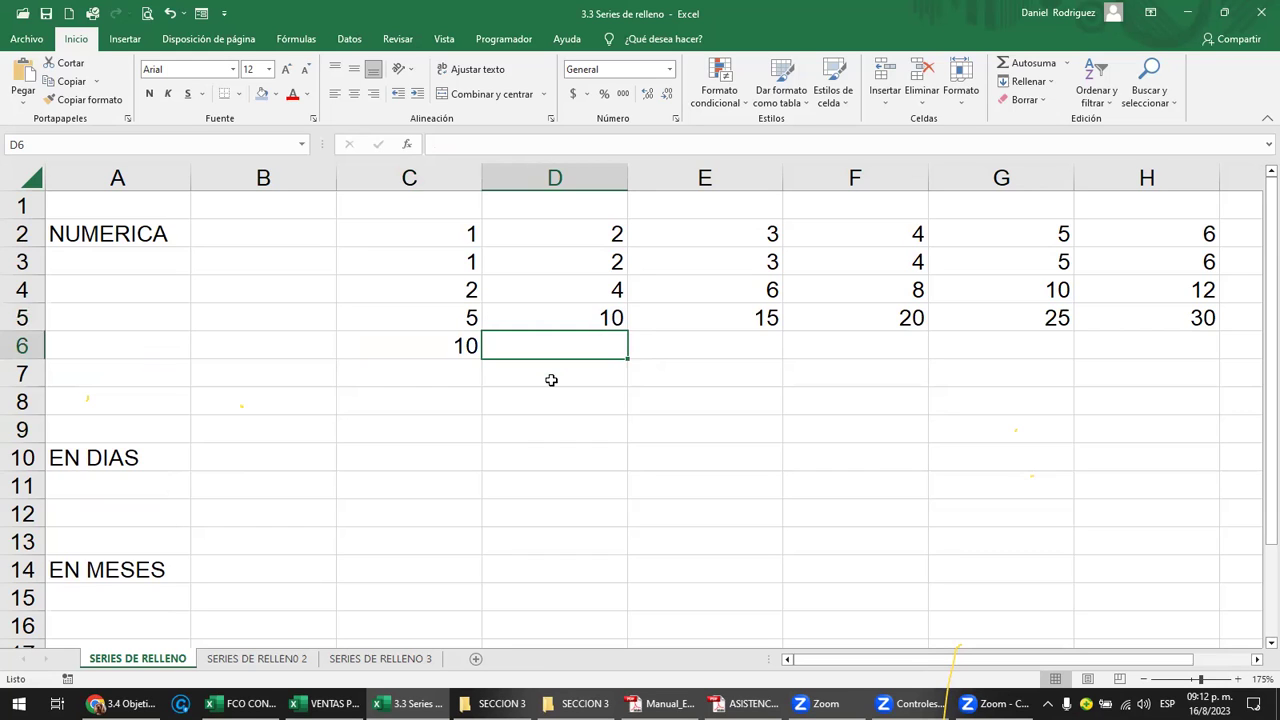
pyautogui.write('9')
pyautogui.click(551, 380)
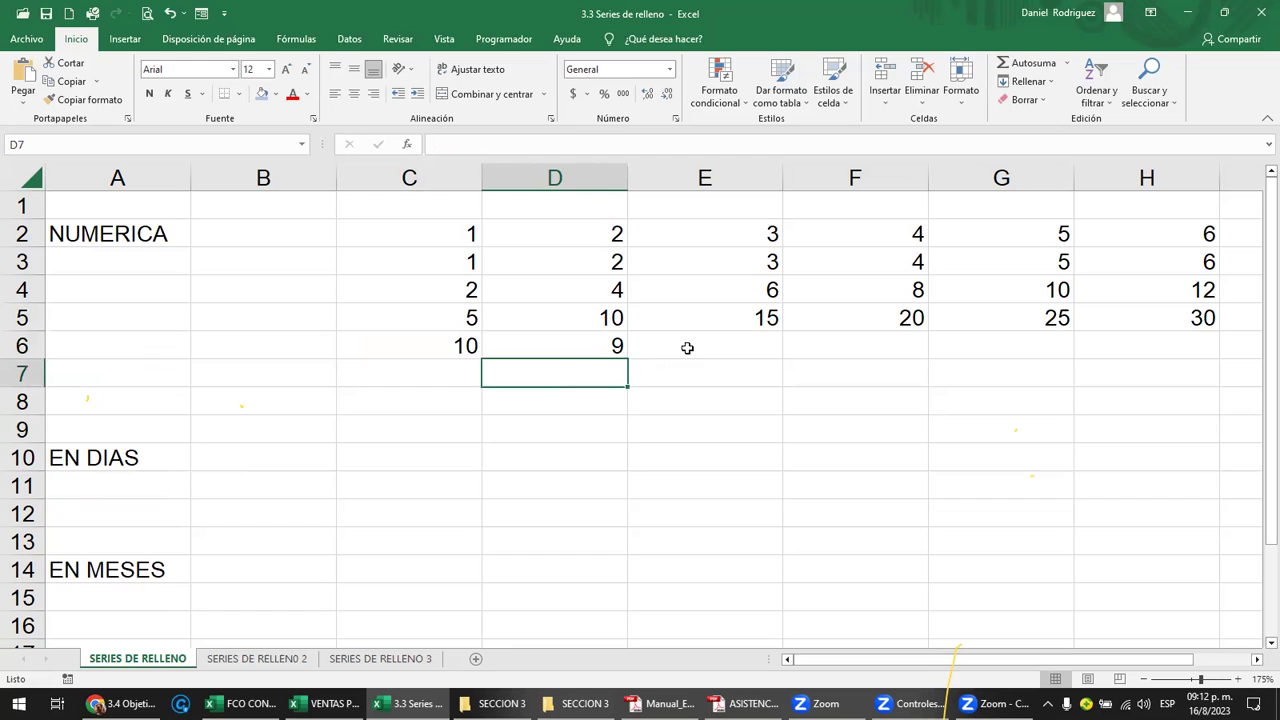
# Fill the descending pattern of C6:D6 across to H6 so row 6 runs from 10 to 5.
pyautogui.click(756, 351)
pyautogui.press('Right')
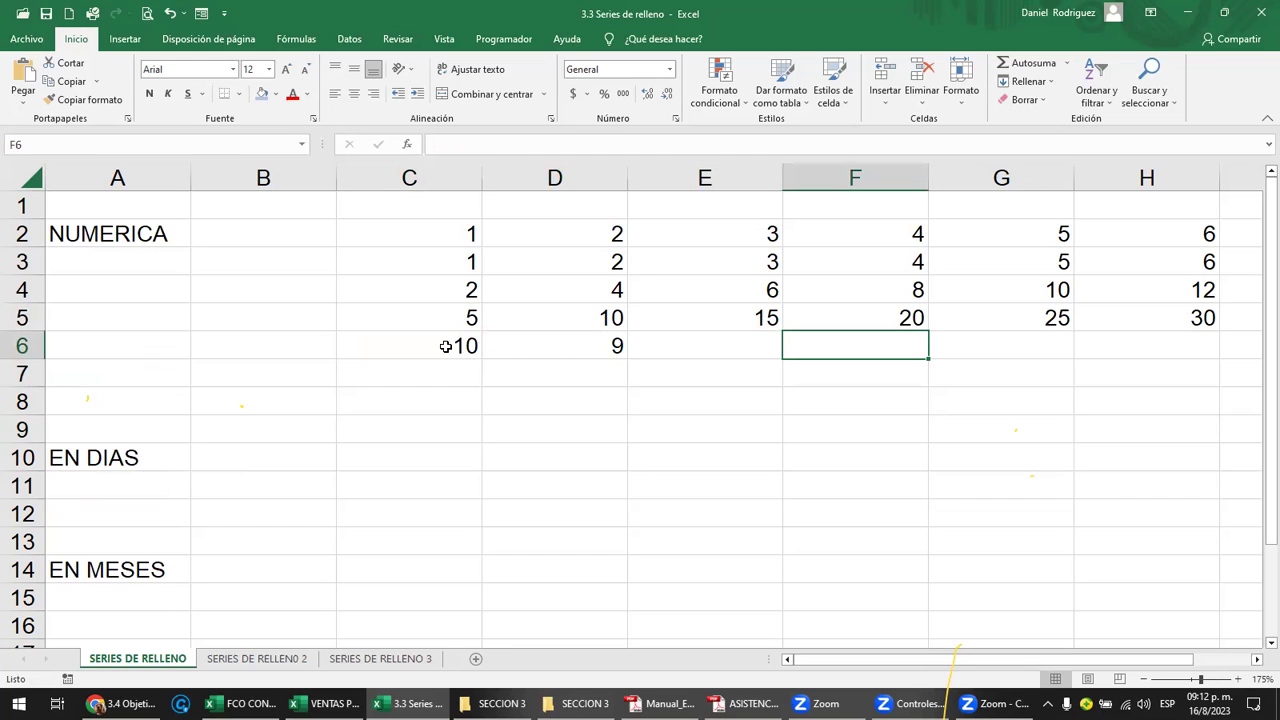
pyautogui.moveTo(466, 345); pyautogui.dragTo(586, 340)
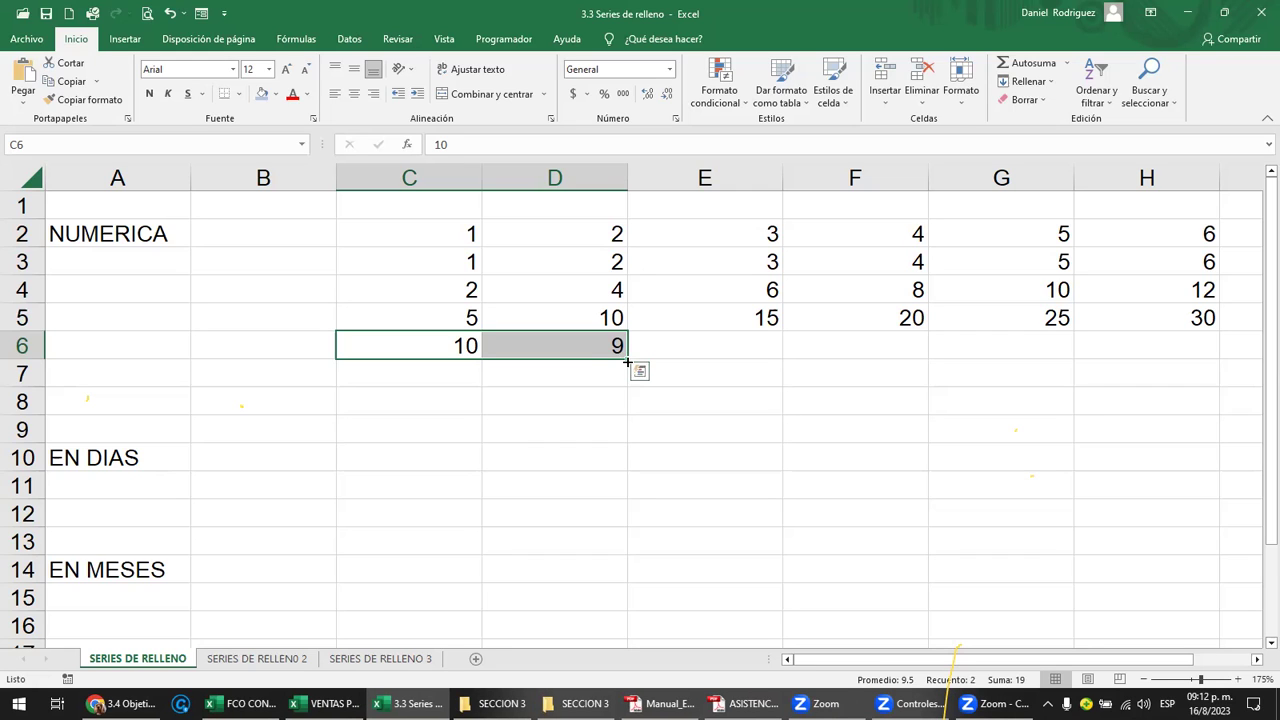
pyautogui.moveTo(628, 357); pyautogui.dragTo(1192, 364)
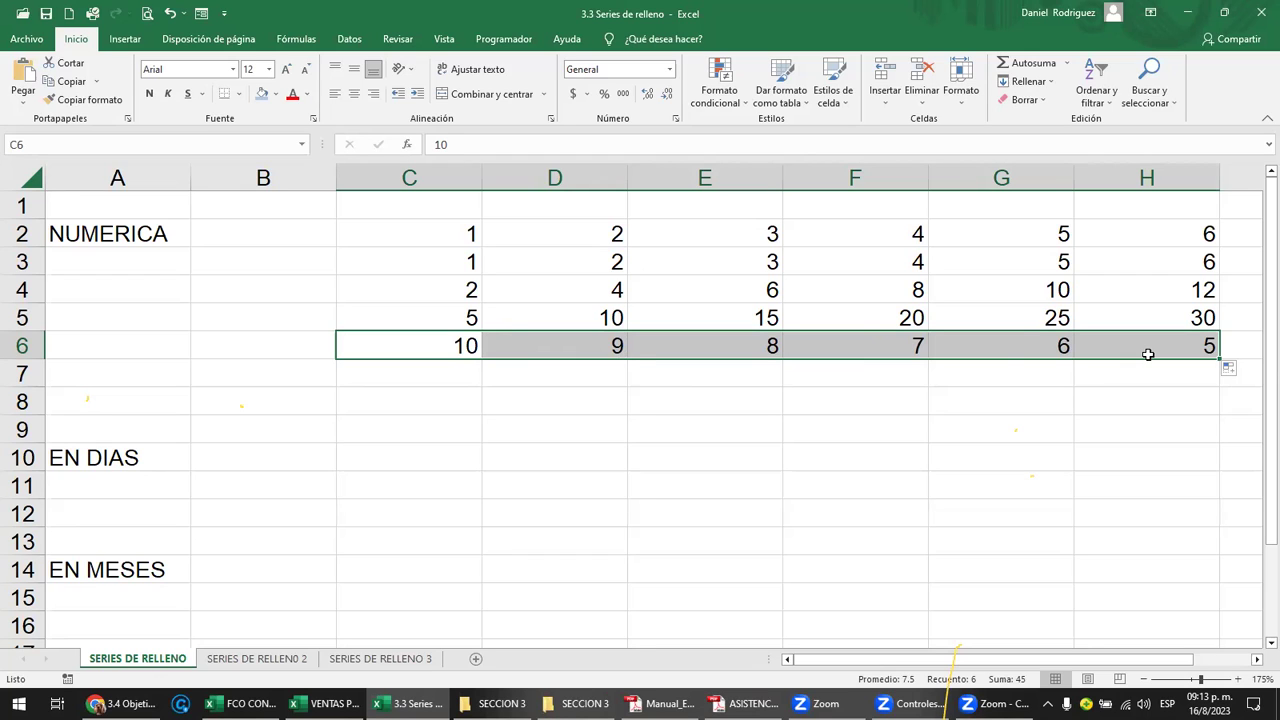
# Change D6 to 8 and clear the filled values in E6:H6.
pyautogui.click(549, 337)
pyautogui.write('8')
pyautogui.press('Return')
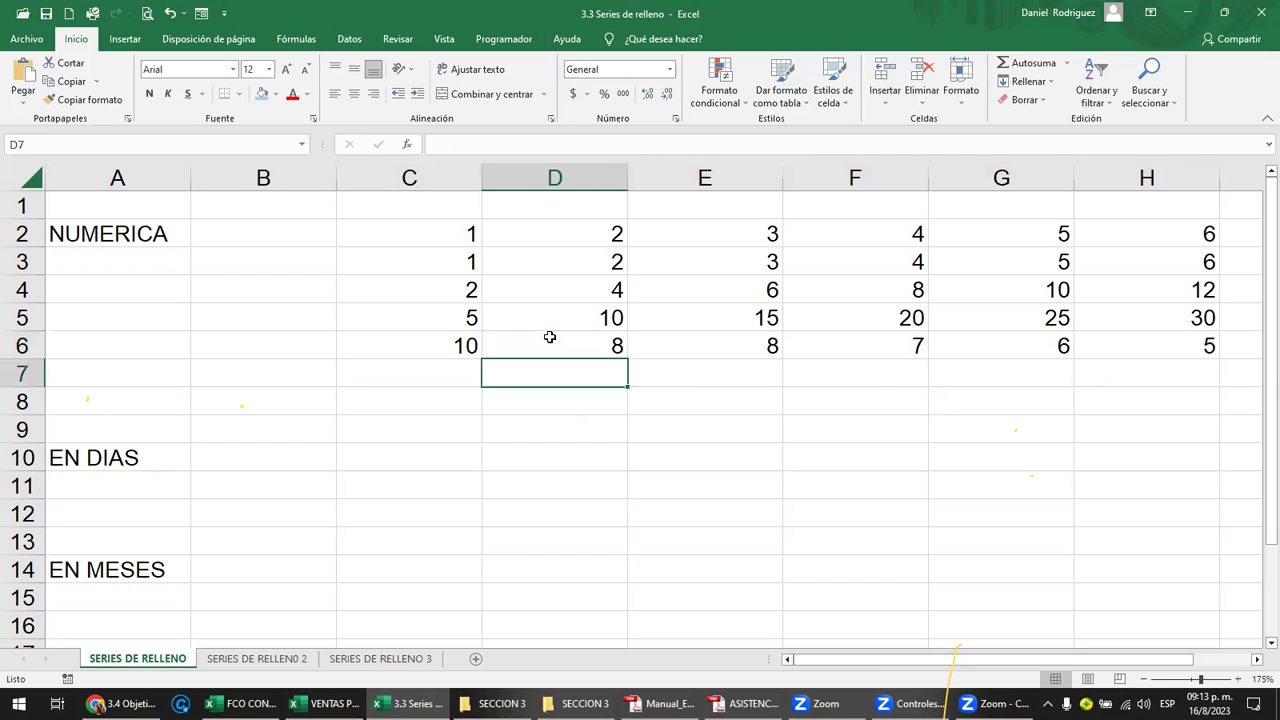
pyautogui.press('Up')
pyautogui.press('Right')
pyautogui.hotkey('shift', 'Right')
pyautogui.hotkey('shift', 'Right')
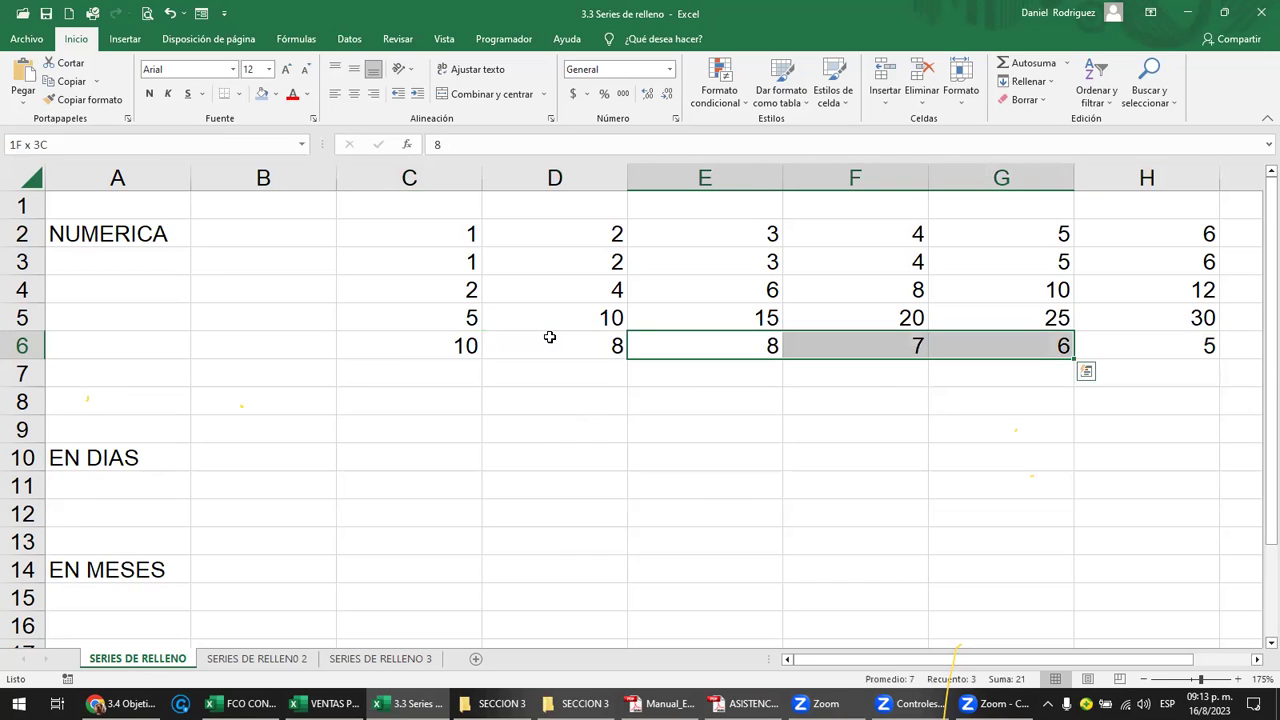
pyautogui.hotkey('shift', 'Right')
pyautogui.press('Delete')
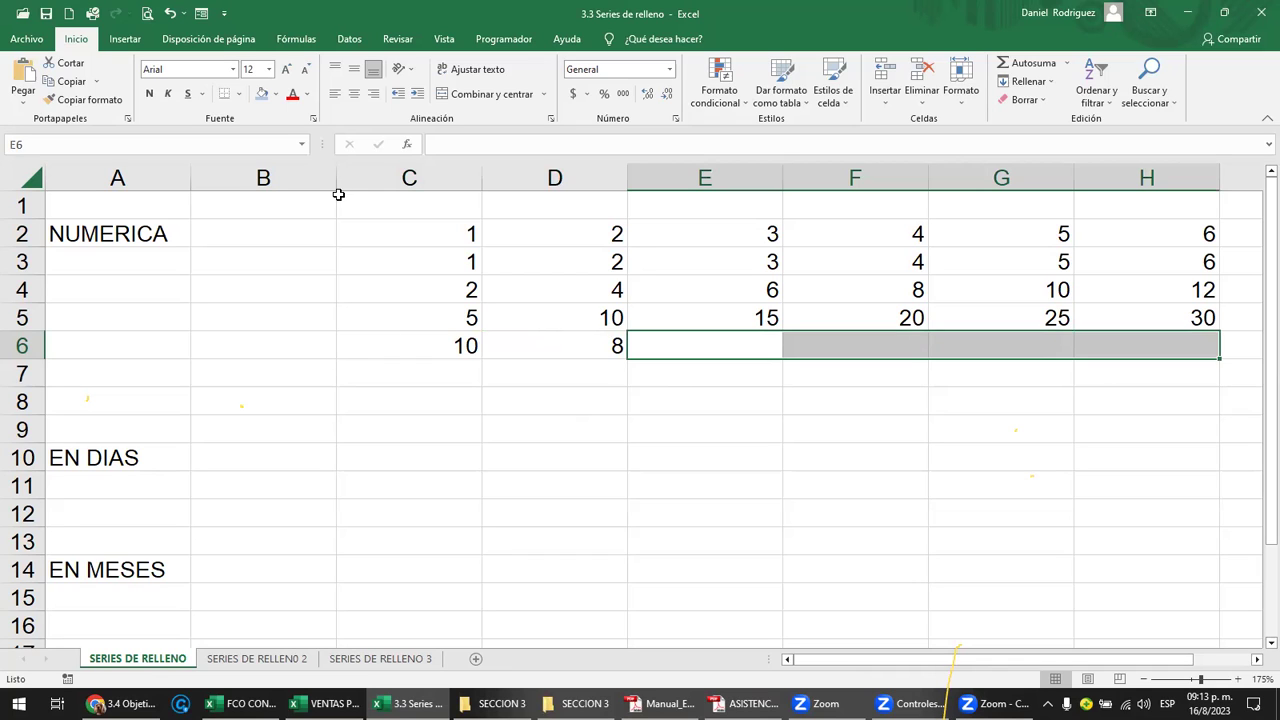
# Narrow column B and fill the by-twos descending pattern of C6:D6 across to I6, from 10 to -2.
pyautogui.moveTo(335, 186); pyautogui.dragTo(260, 184)
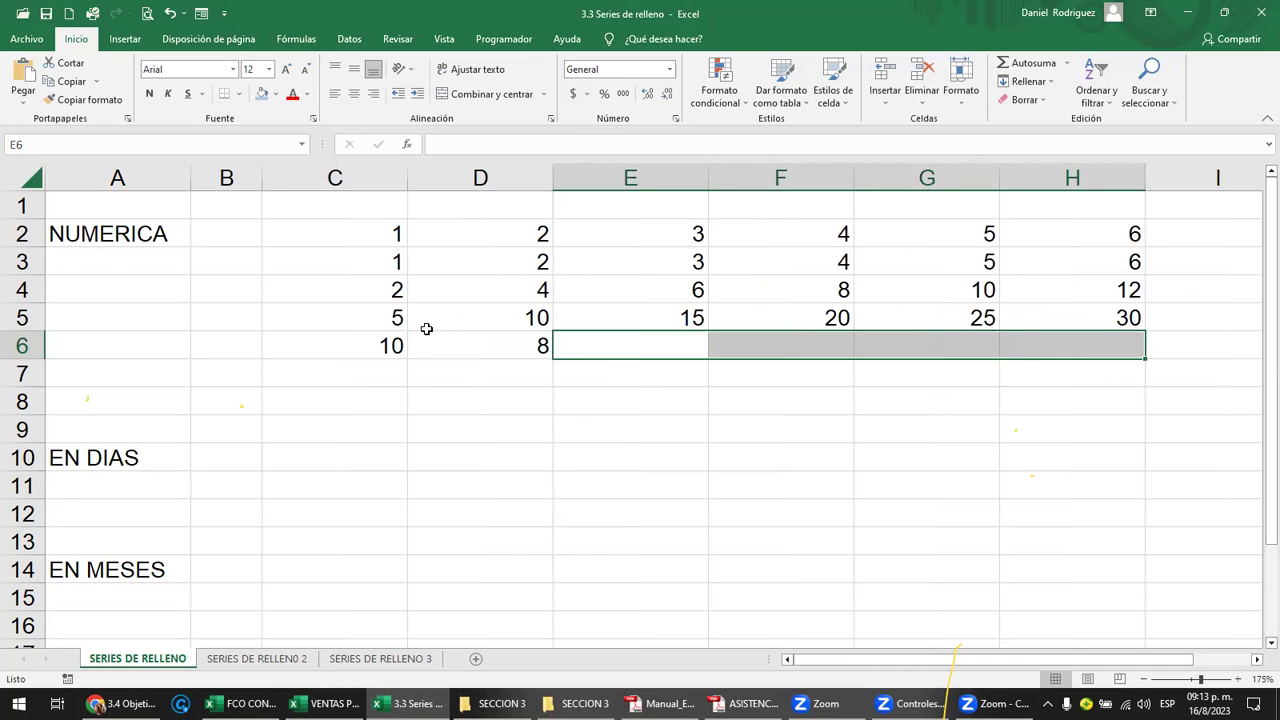
pyautogui.moveTo(335, 345); pyautogui.dragTo(503, 345)
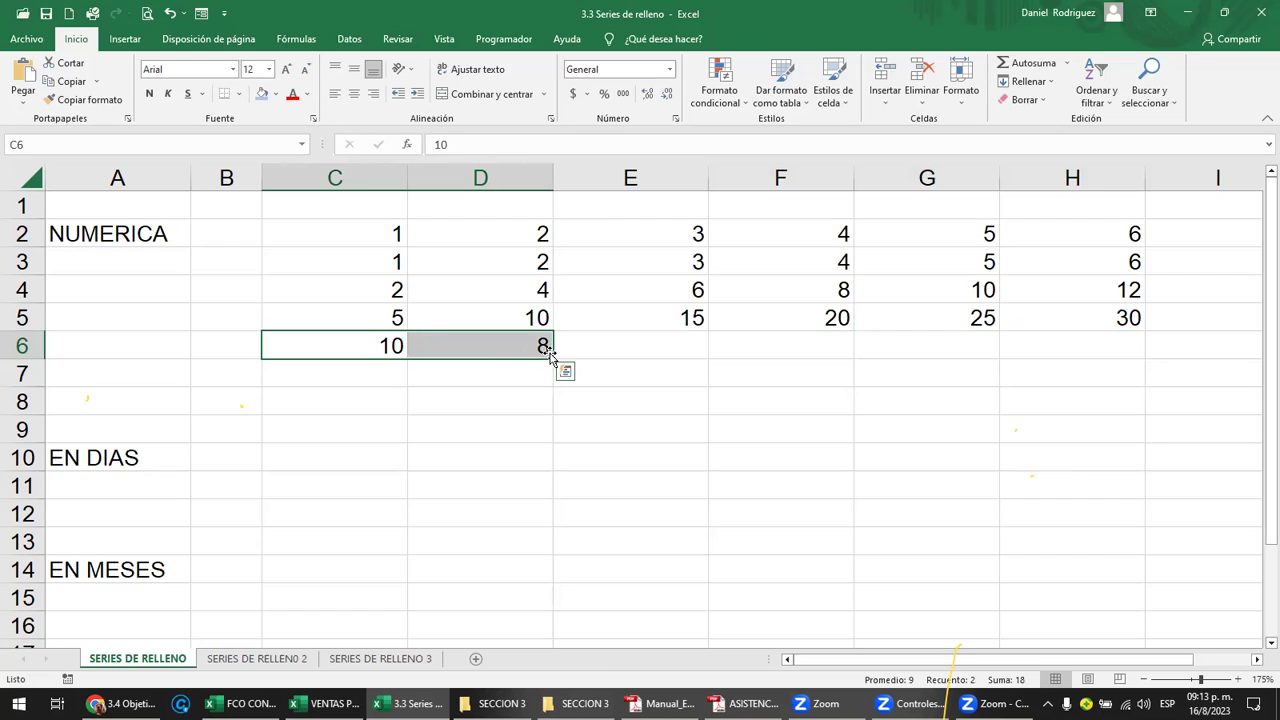
pyautogui.moveTo(551, 356); pyautogui.dragTo(1069, 391)
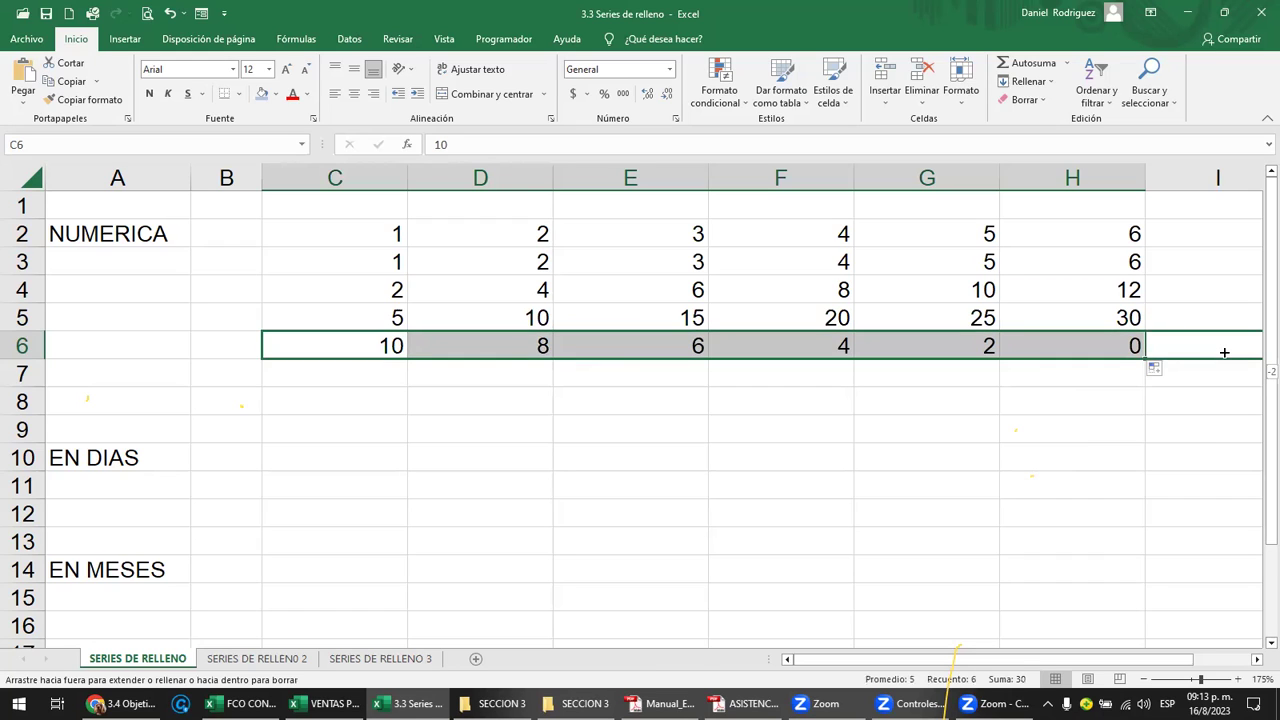
pyautogui.click(1194, 434)
pyautogui.hscroll(2, 1194, 434)
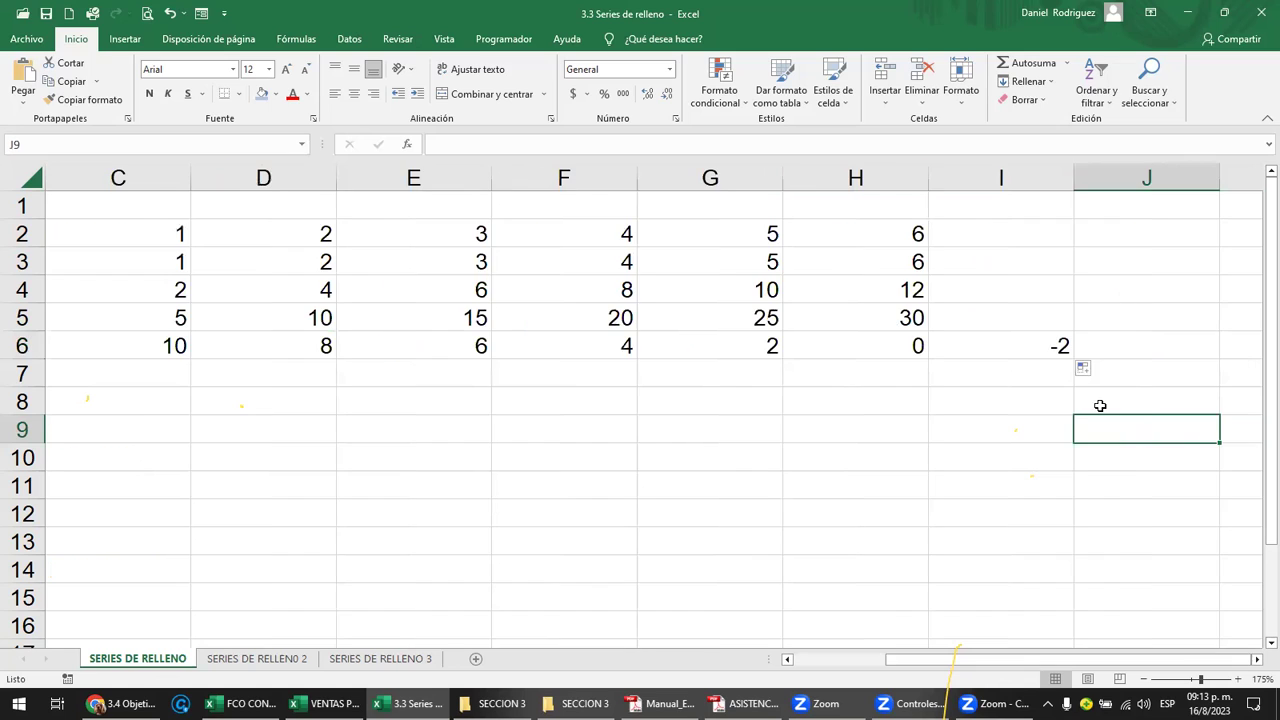
pyautogui.click(1015, 341)
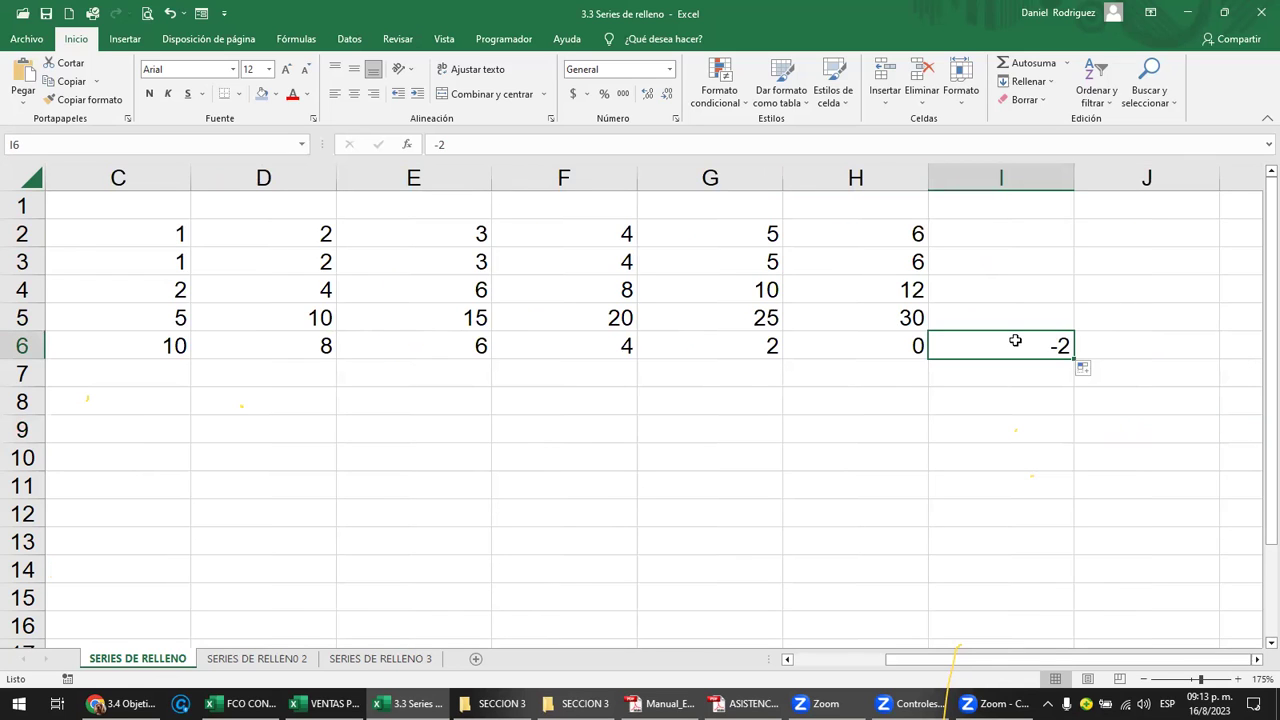
pyautogui.click(731, 375)
pyautogui.press('Home')
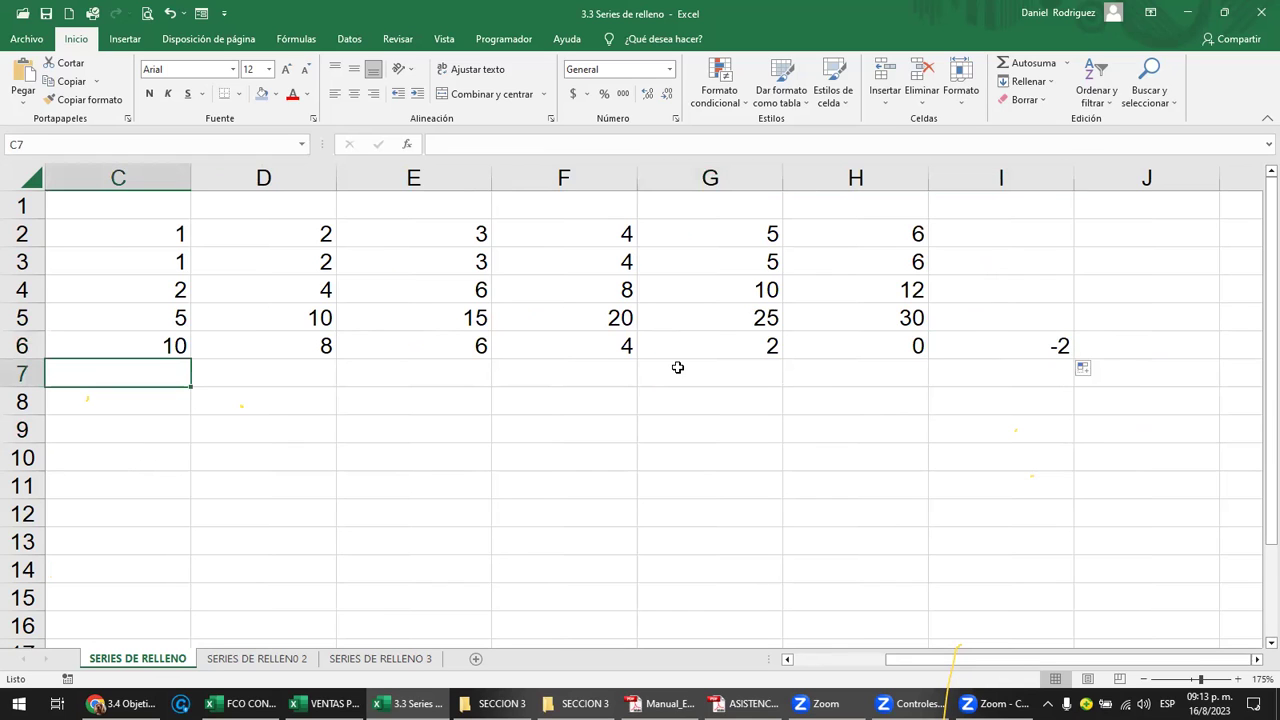
# Enter the heading HORIZONTALES in C1 above the numeric series.
pyautogui.moveTo(335, 233); pyautogui.dragTo(1134, 233)
pyautogui.click(420, 204)
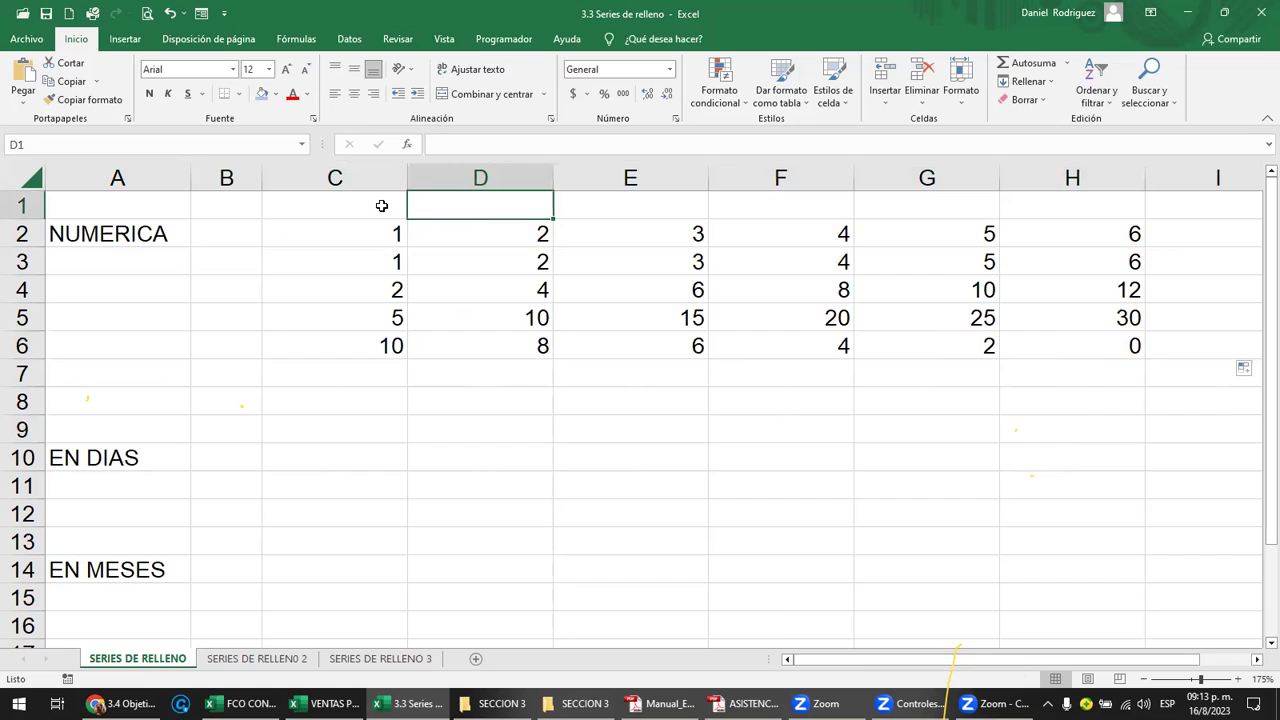
pyautogui.click(390, 205)
pyautogui.write('V')
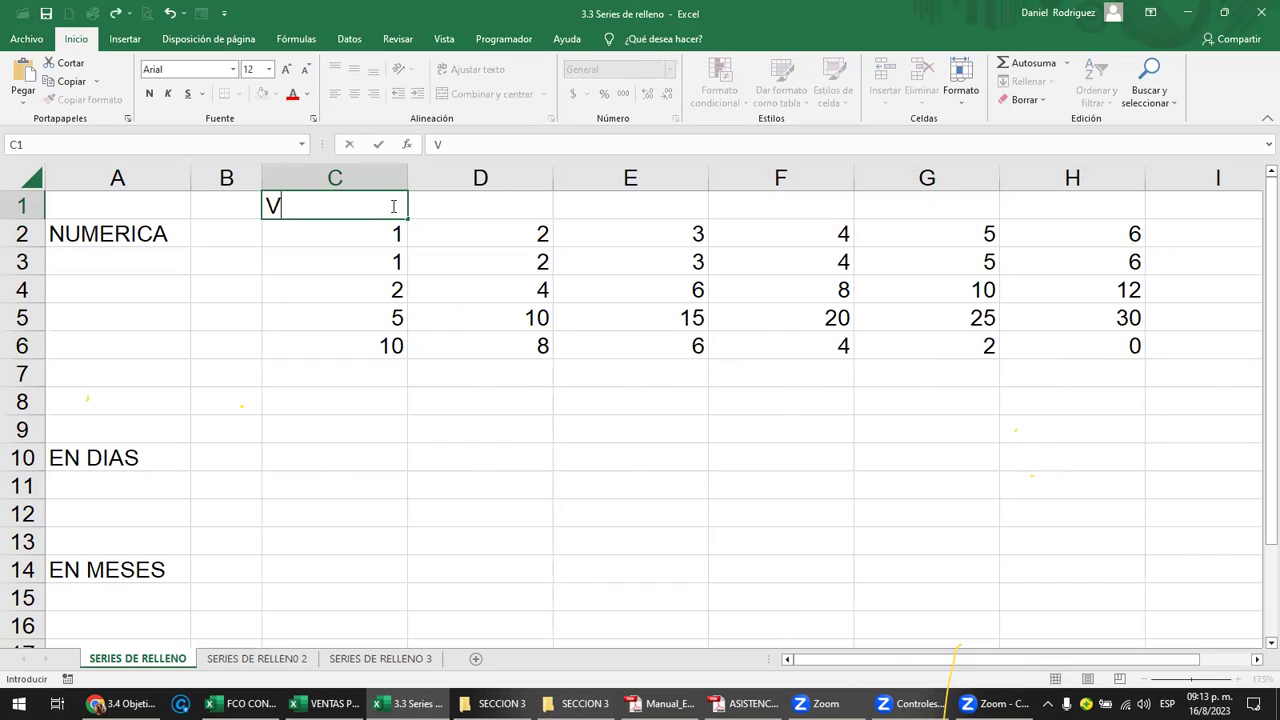
pyautogui.write('ER')
pyautogui.press('BackSpace')
pyautogui.press('BackSpace')
pyautogui.press('BackSpace')
pyautogui.write('HORIZON')
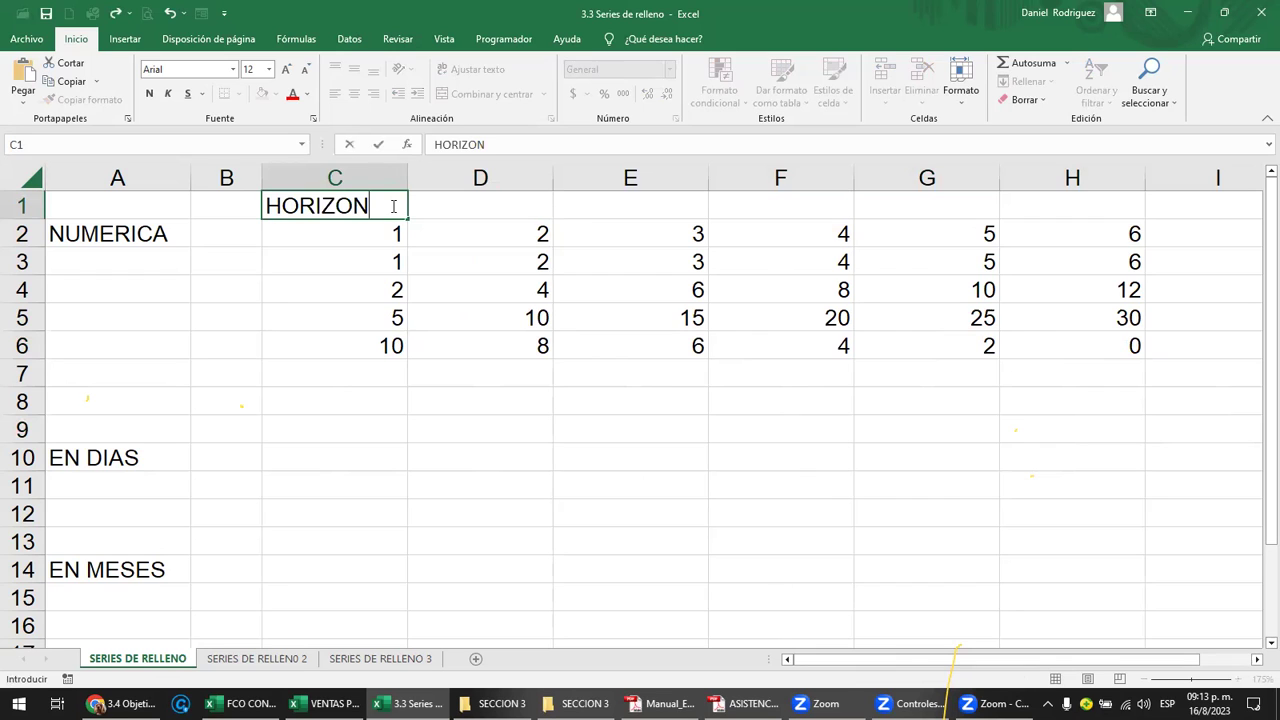
pyautogui.write('TALES')
pyautogui.press('Return')
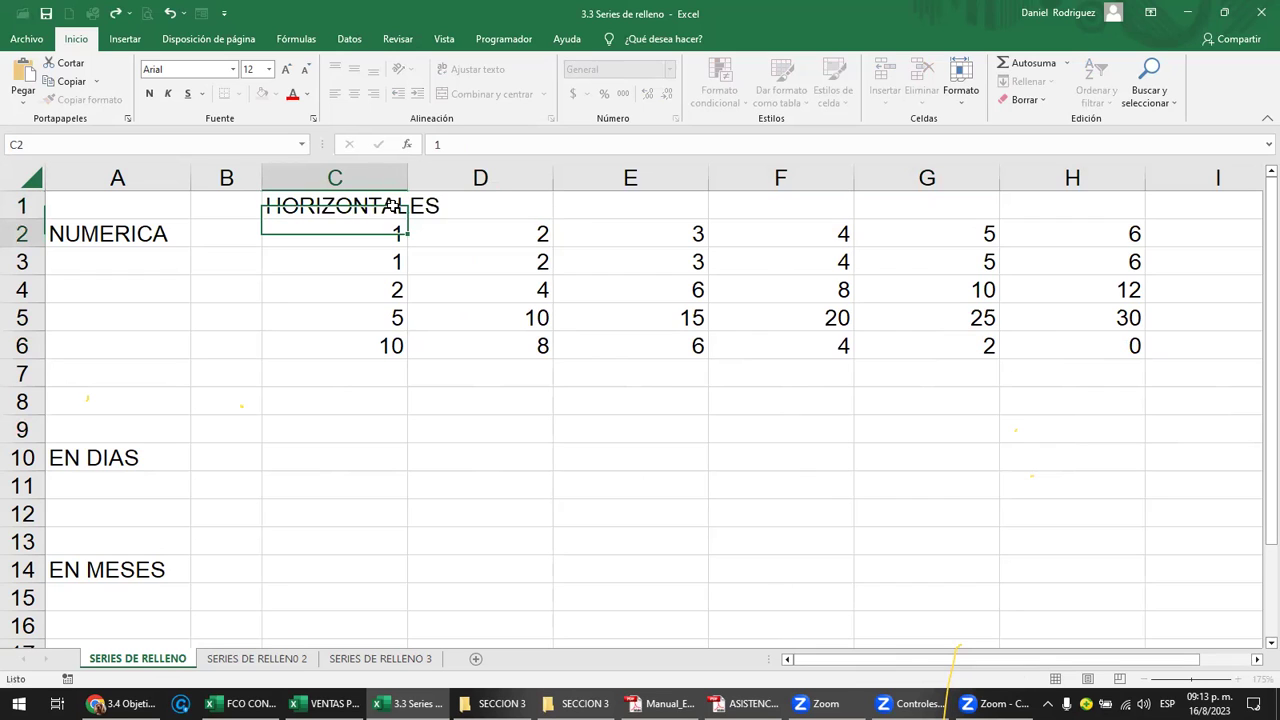
# Merge and center the HORIZONTALES heading across C1:H1.
pyautogui.moveTo(392, 205); pyautogui.dragTo(630, 205)
pyautogui.hotkey('shift', 'Right')
pyautogui.hotkey('shift', 'Right')
pyautogui.hotkey('shift', 'Right')
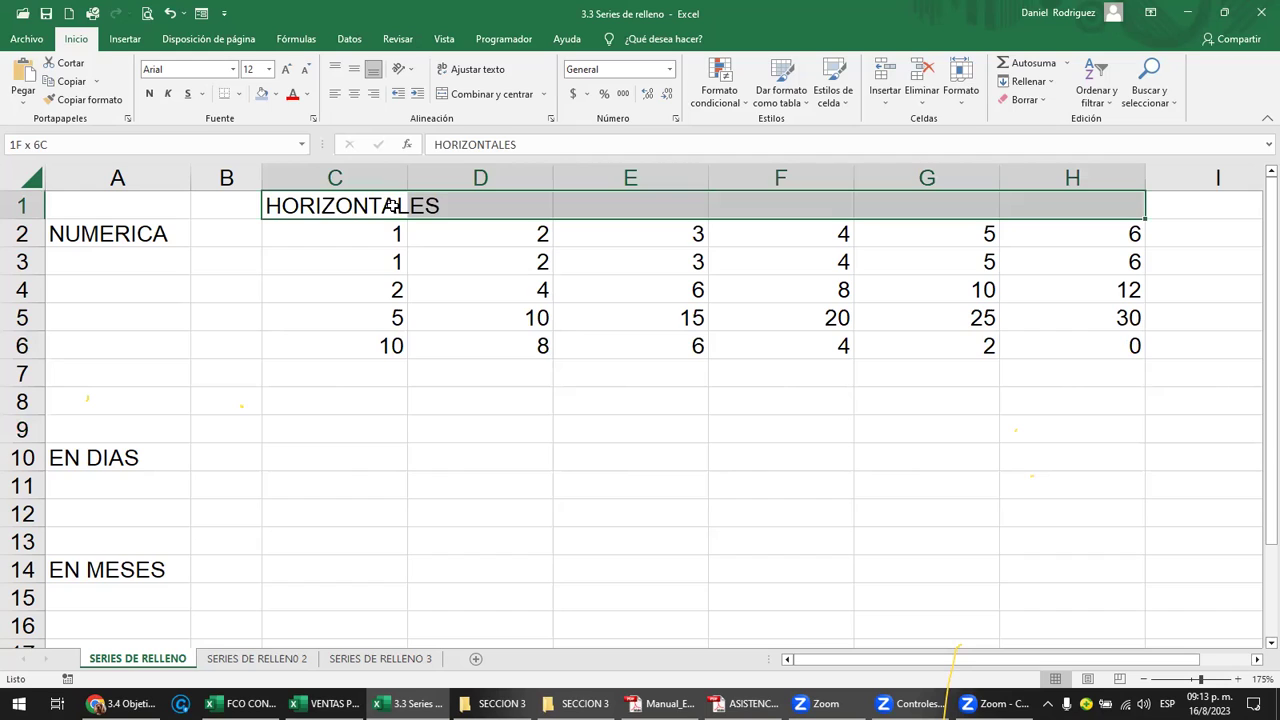
pyautogui.click(478, 94)
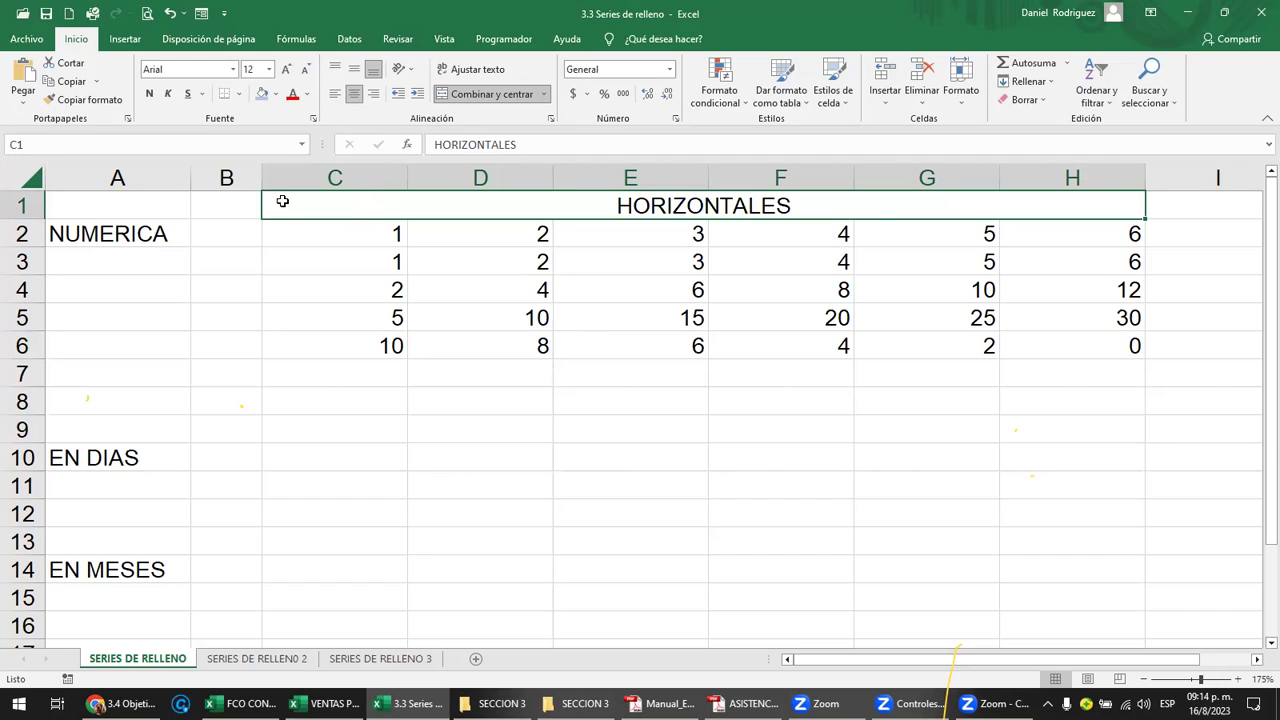
# Widen column B and enter the heading VERTICALES in B1.
pyautogui.moveTo(262, 180); pyautogui.dragTo(352, 207)
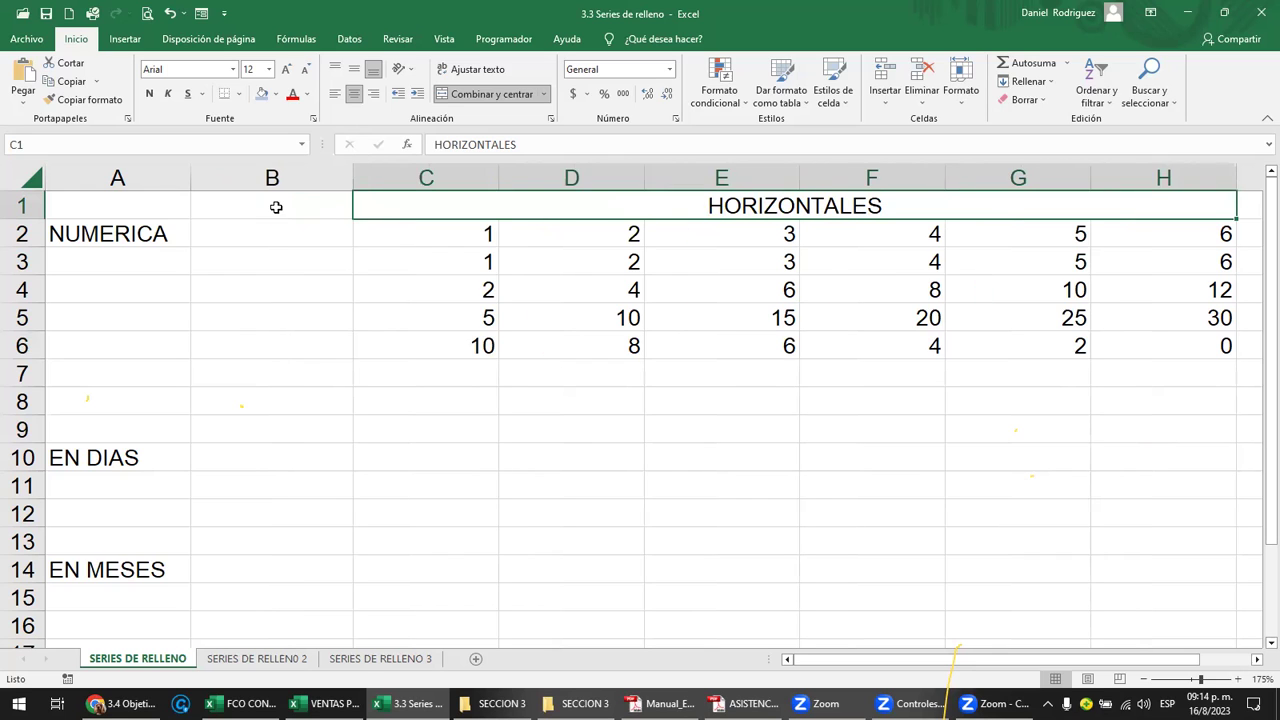
pyautogui.click(276, 207)
pyautogui.write('VERT')
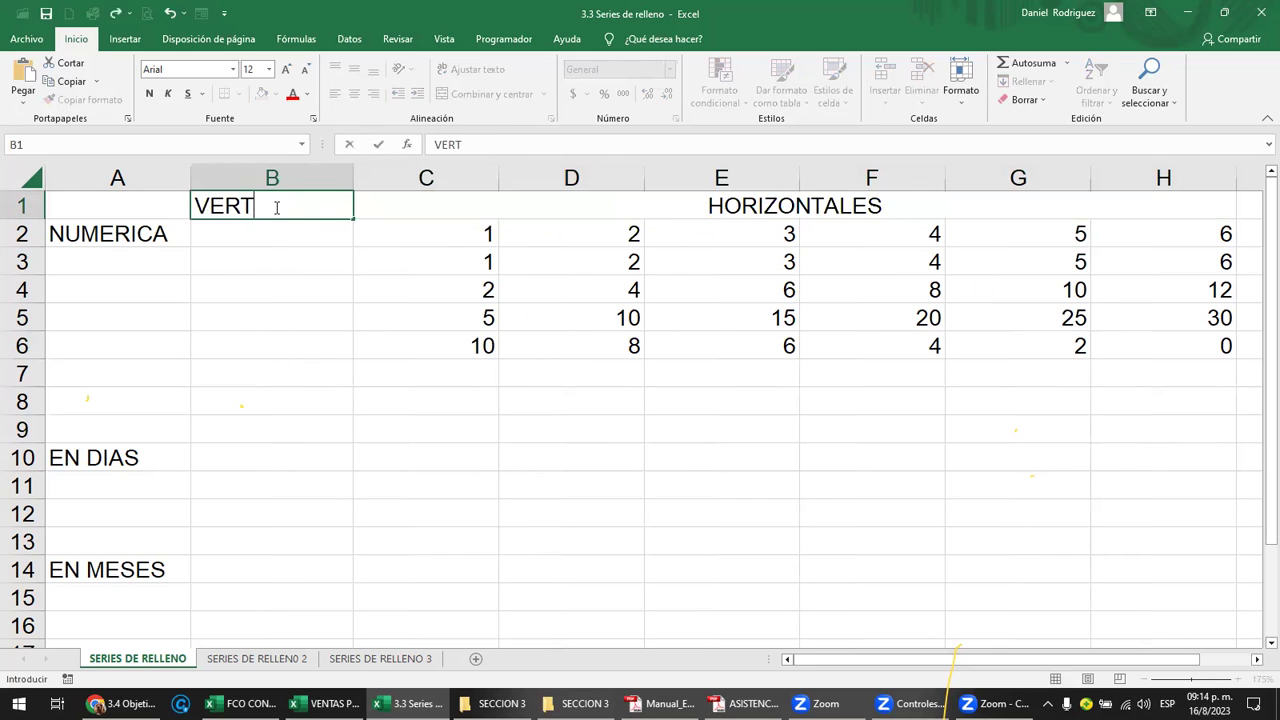
pyautogui.write('ICALES')
pyautogui.press('Return')
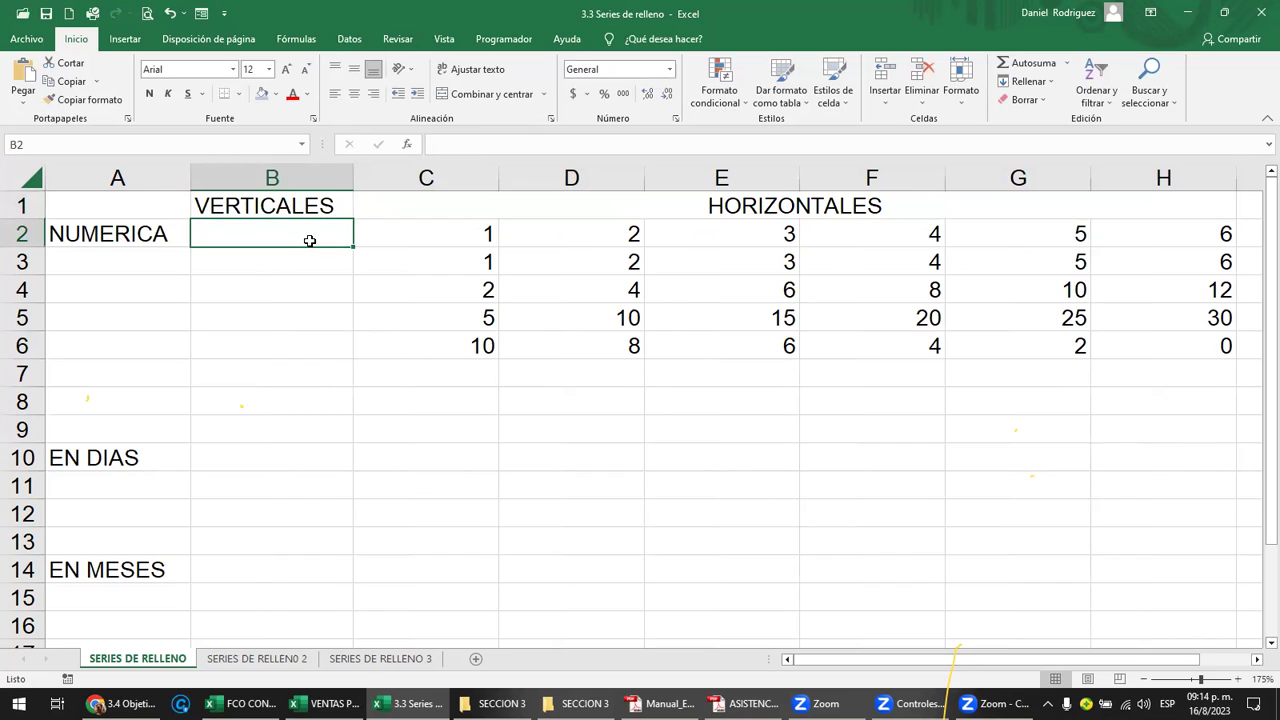
# Enter 1 in B2, undo the plain copy down to B6, and fill B2:B6 as a series from 1 to 5.
pyautogui.write('1')
pyautogui.press('Return')
pyautogui.click(328, 238)
pyautogui.moveTo(353, 245); pyautogui.dragTo(347, 358)
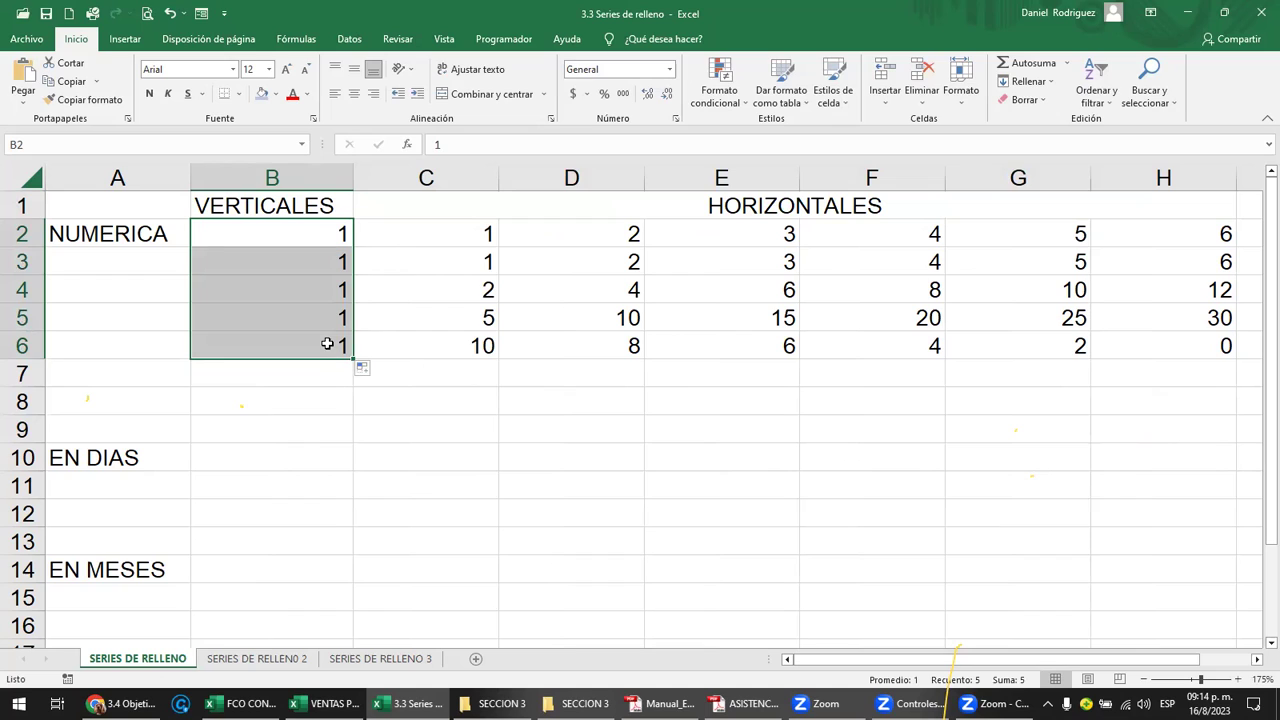
pyautogui.hotkey('ctrl', 'z')
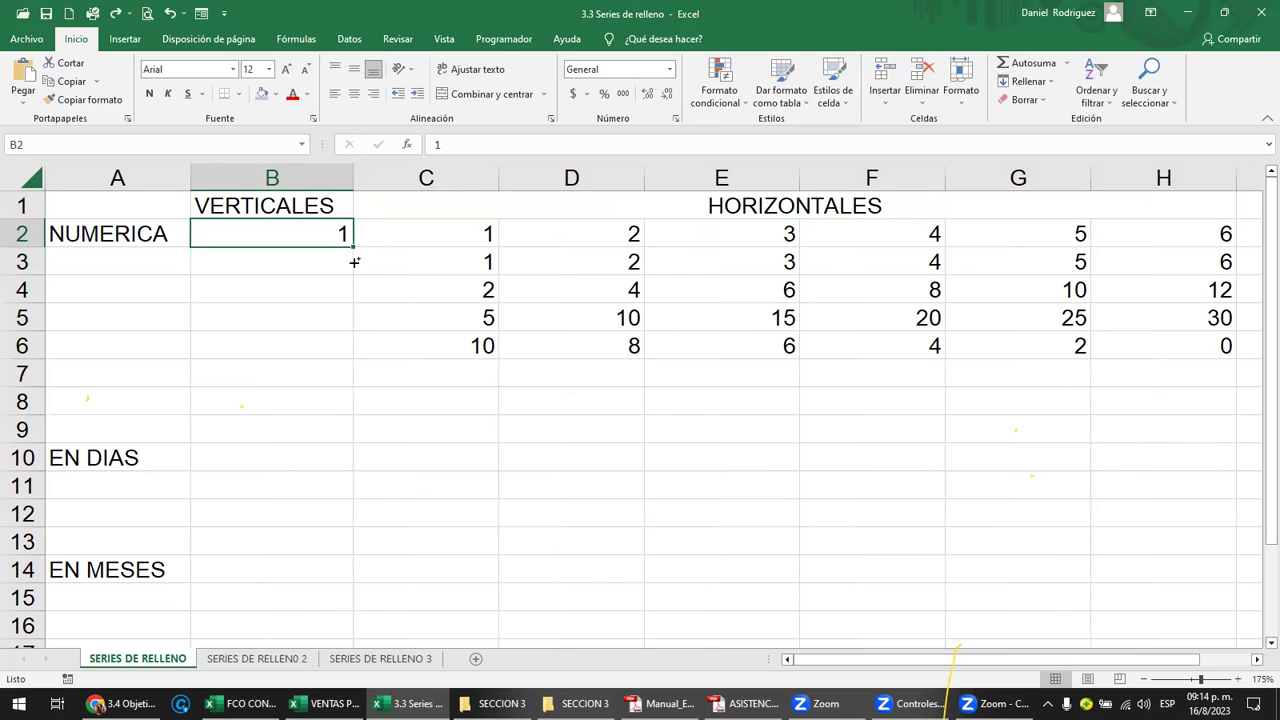
pyautogui.moveTo(355, 285); pyautogui.dragTo(347, 344)
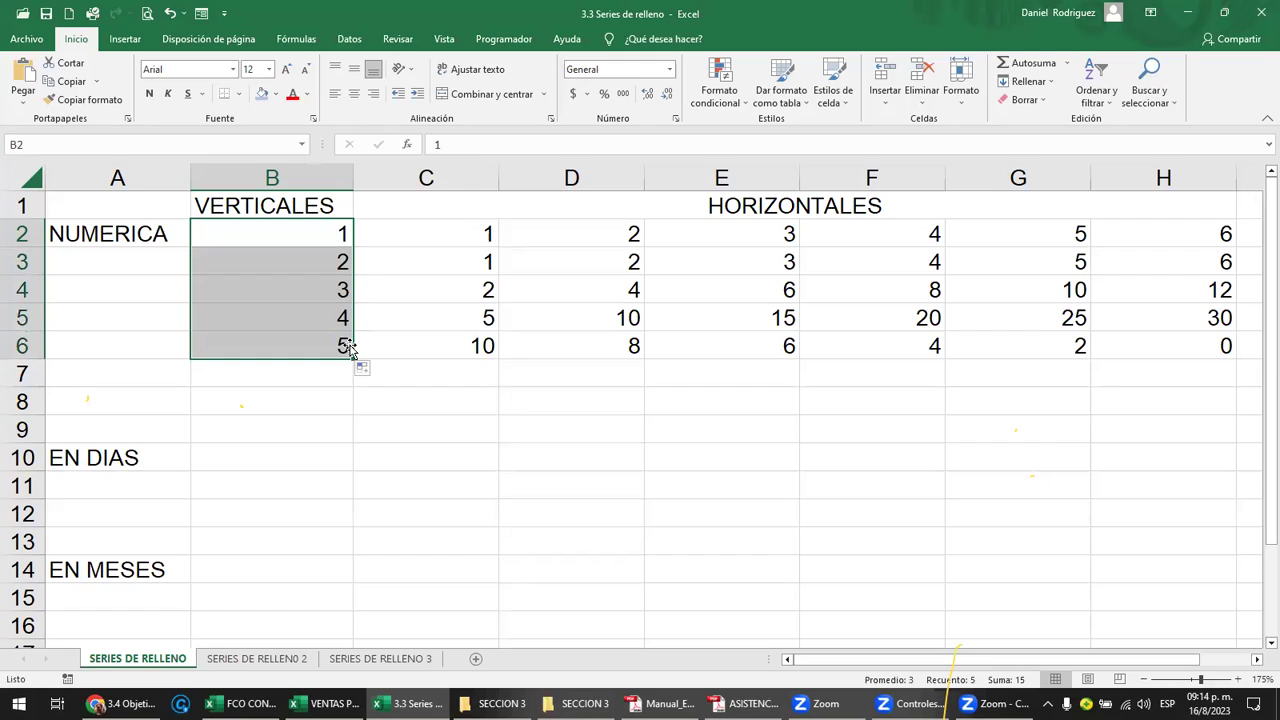
# Insert a blank column between the VERTICALES column and the horizontal series.
pyautogui.click(399, 187)
pyautogui.rightClick(401, 189)
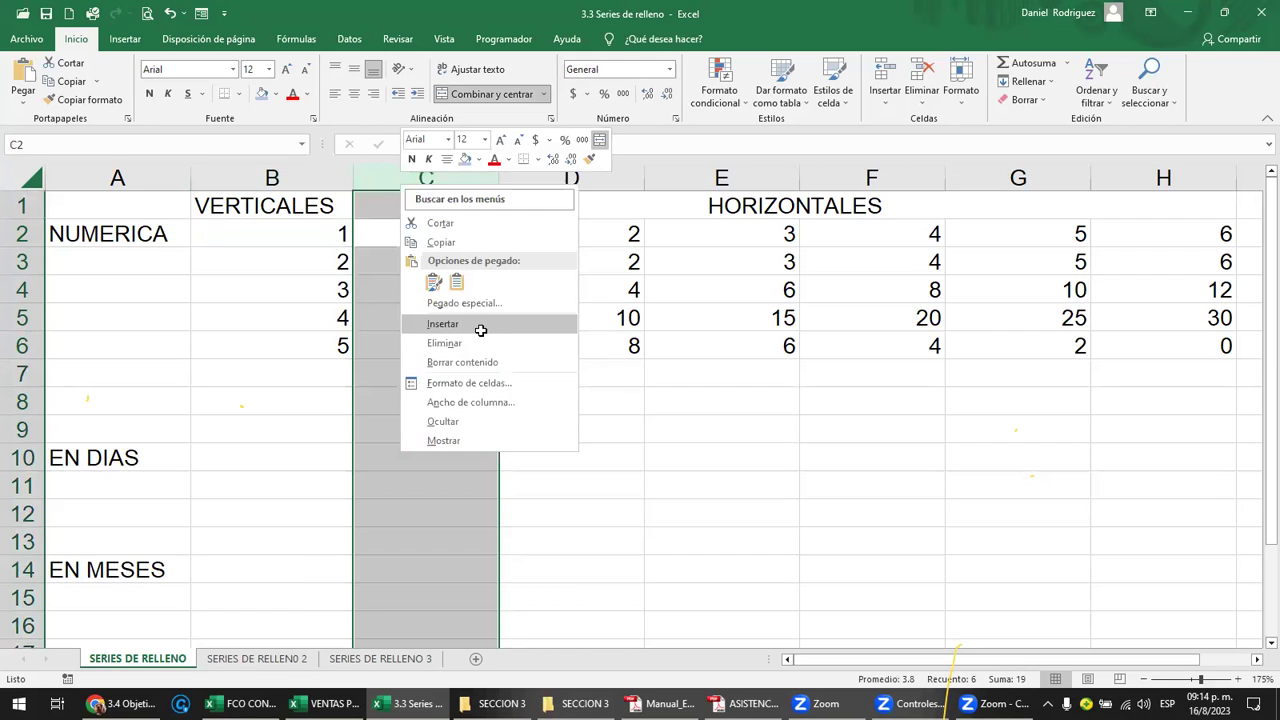
pyautogui.press('i')
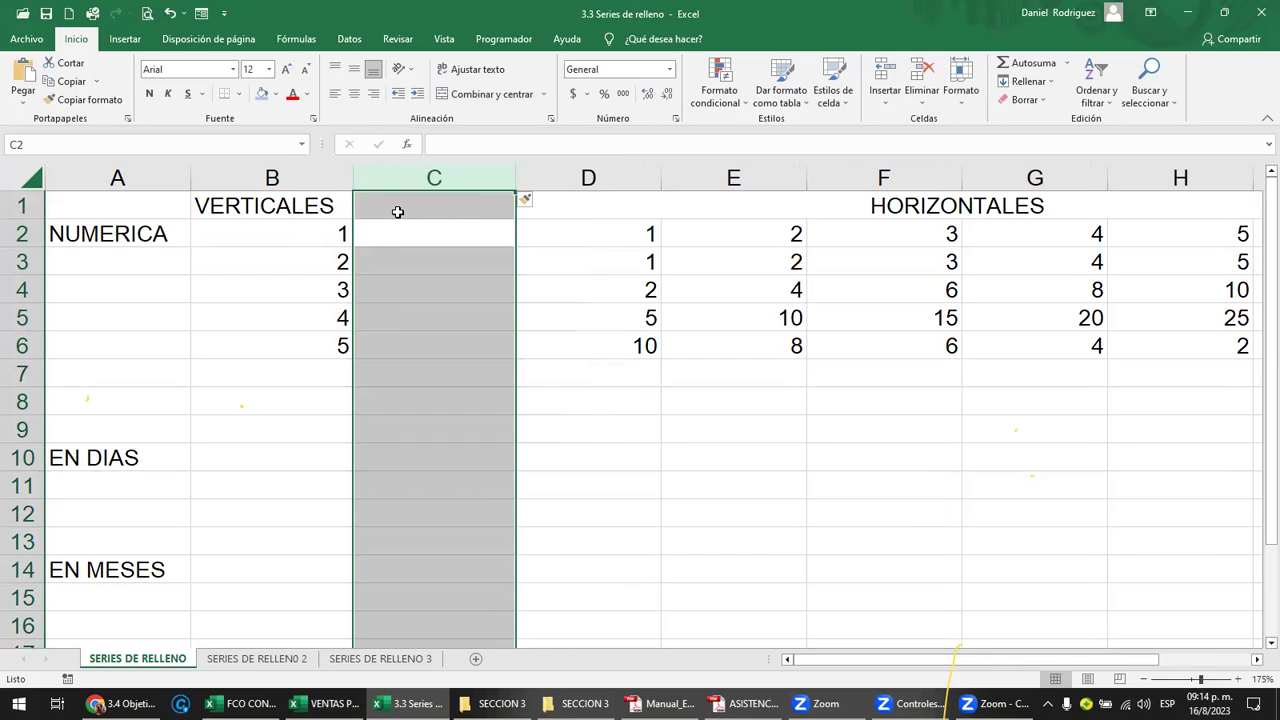
pyautogui.click(431, 216)
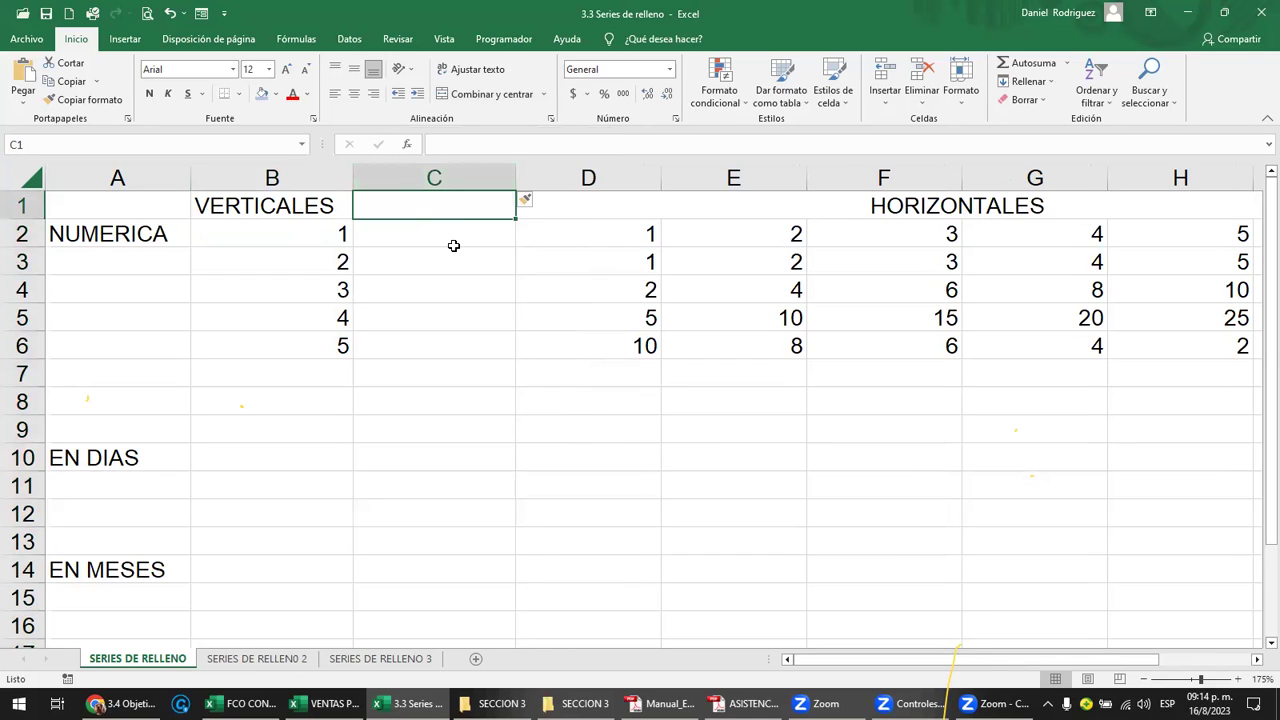
# Enter 0 in C2 and 2 in C3, and fill the by-twos pattern down to C6.
pyautogui.click(454, 249)
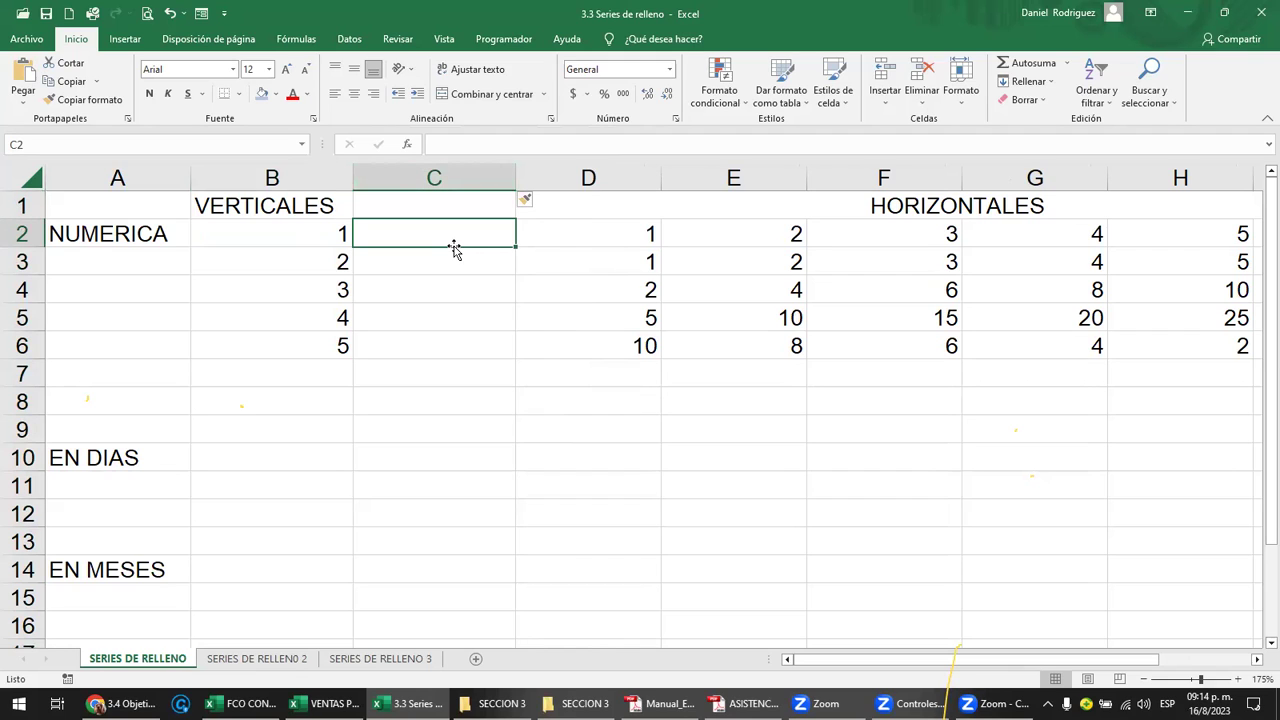
pyautogui.write('1')
pyautogui.press('BackSpace')
pyautogui.write('0')
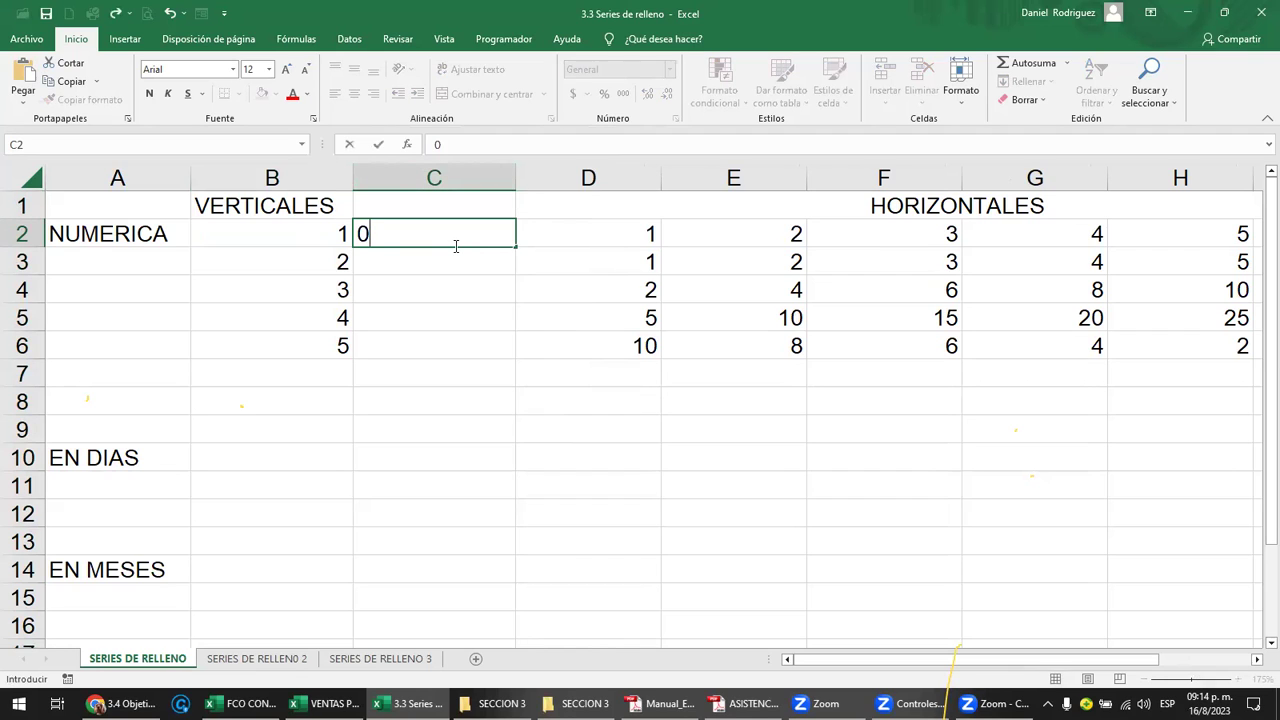
pyautogui.press('Return')
pyautogui.write('2')
pyautogui.press('Return')
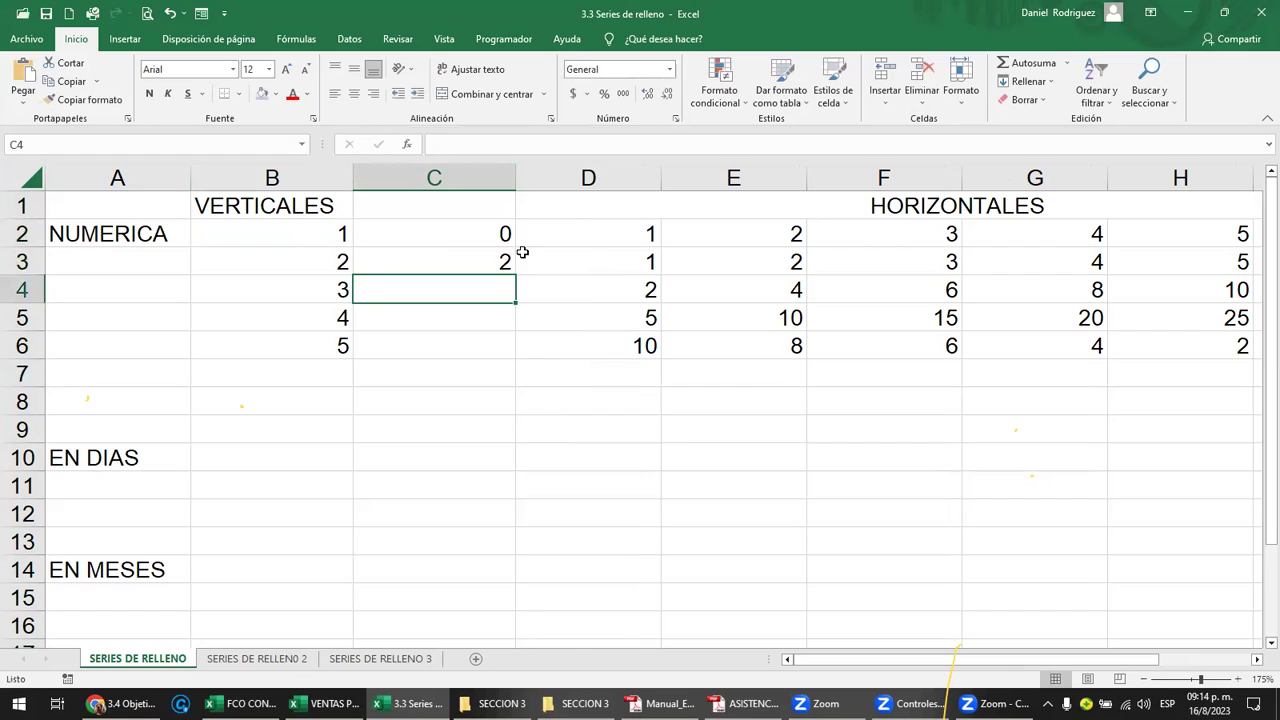
pyautogui.moveTo(484, 233); pyautogui.dragTo(486, 256)
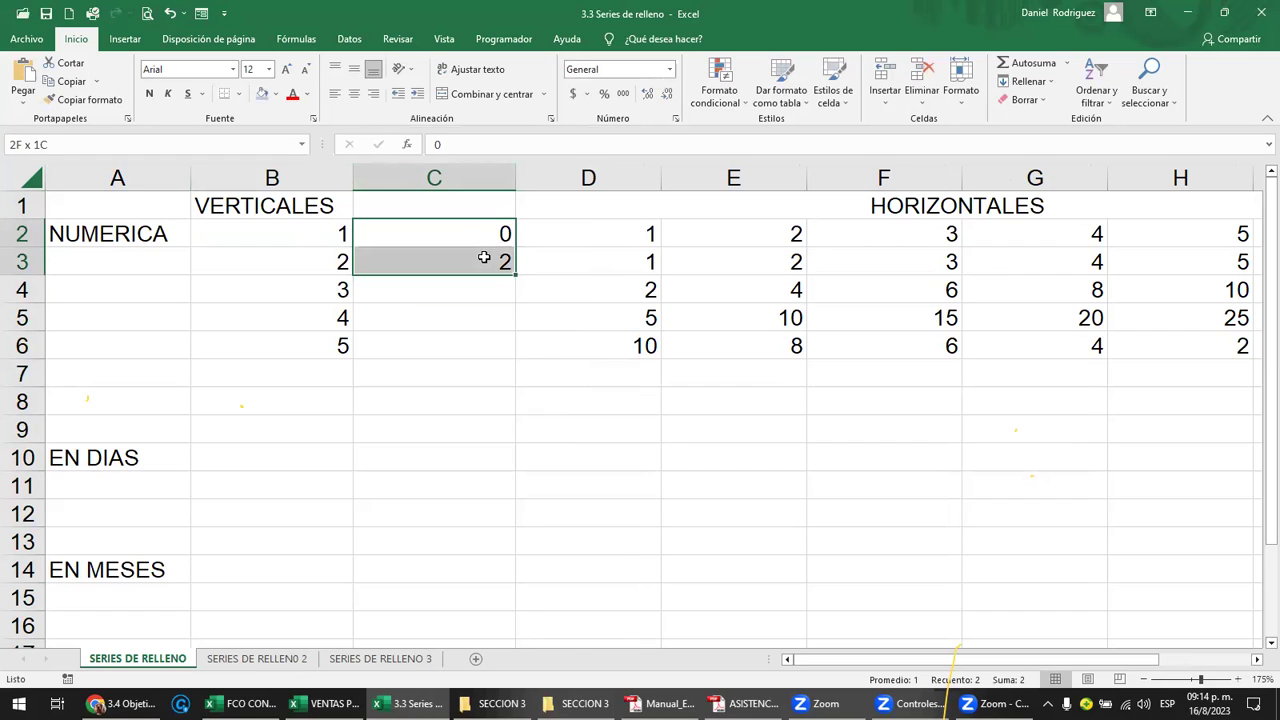
pyautogui.moveTo(510, 301); pyautogui.dragTo(512, 352)
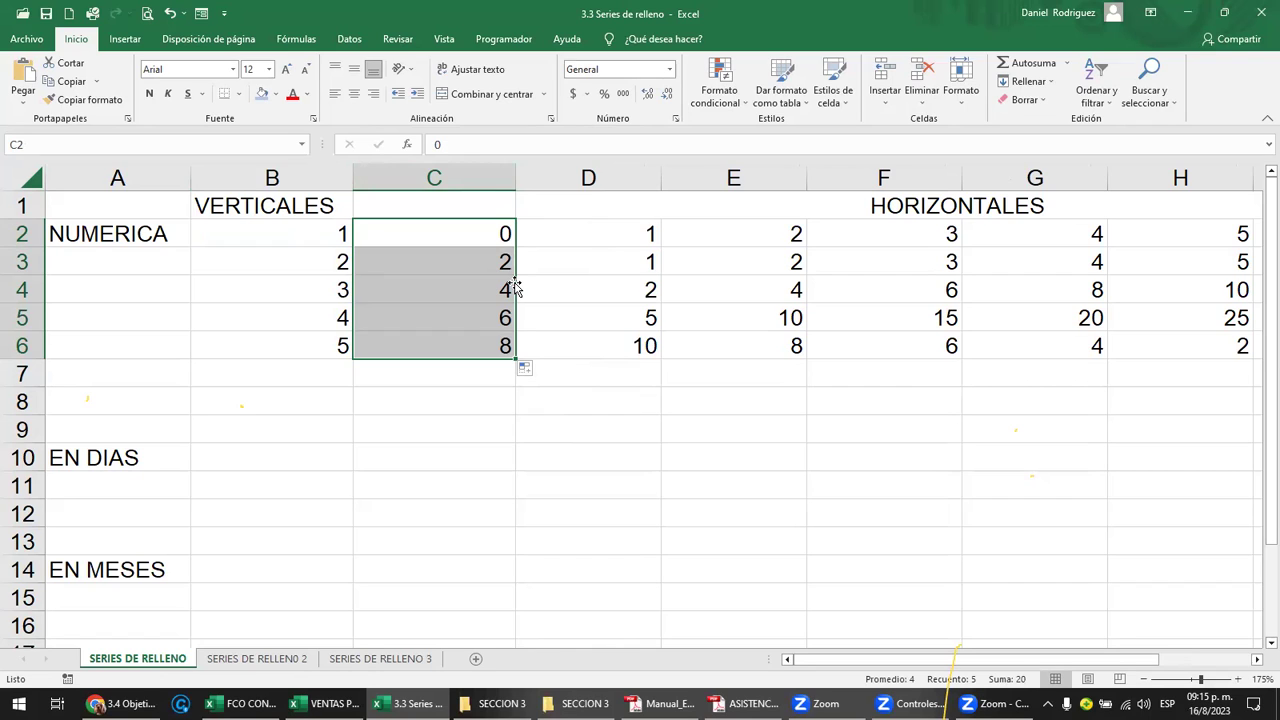
pyautogui.click(487, 232)
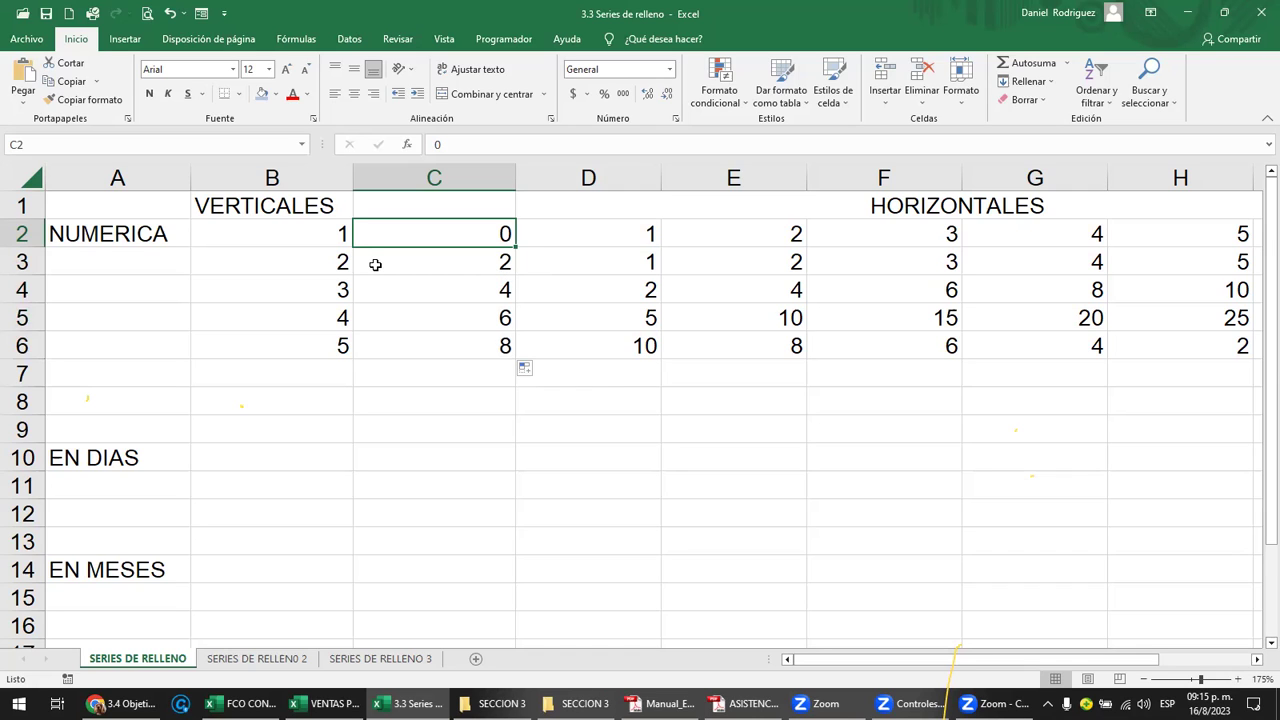
# Insert another blank column before the horizontal series, as column D, and enter 5 in D2.
pyautogui.rightClick(566, 182)
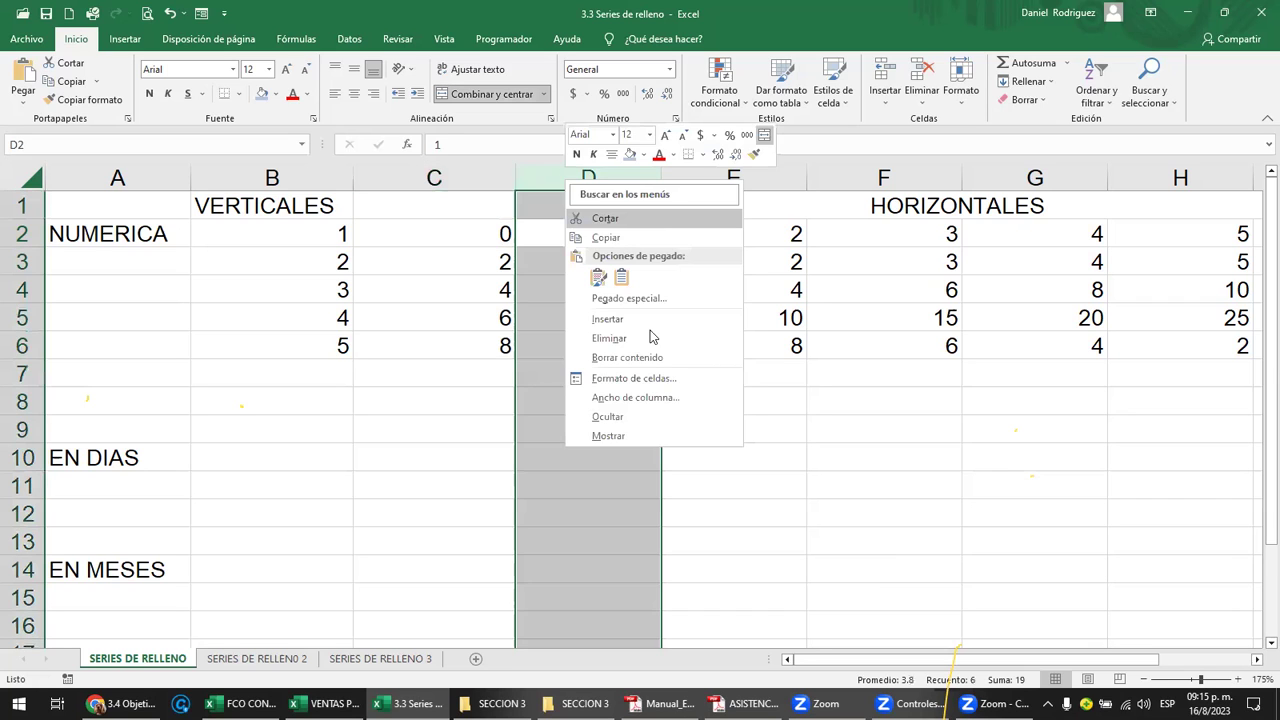
pyautogui.click(607, 319)
pyautogui.click(576, 244)
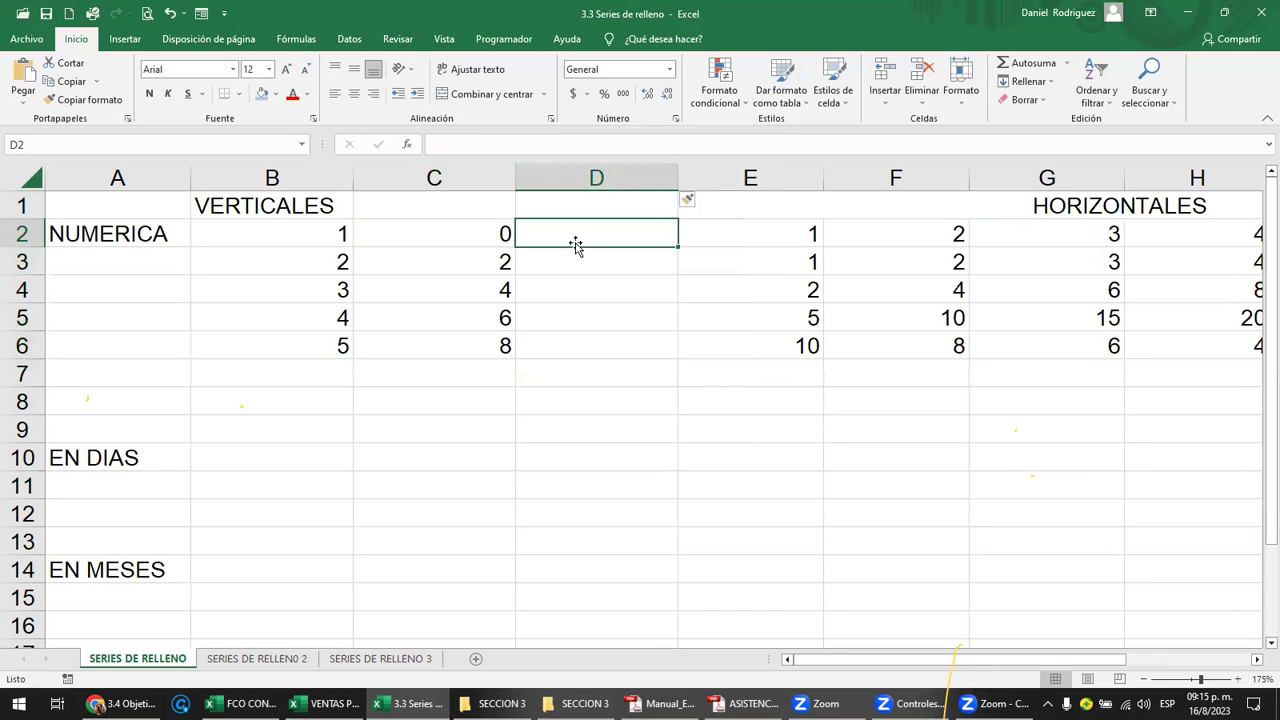
pyautogui.write('5')
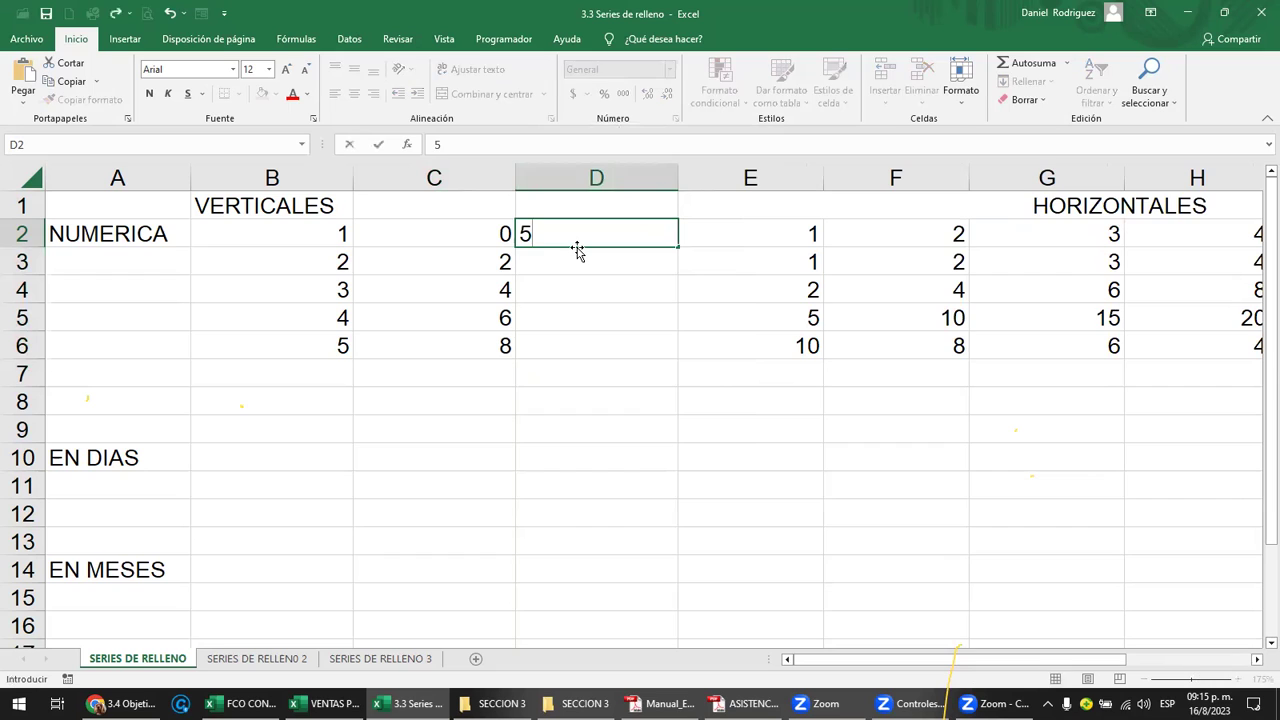
pyautogui.press('Return')
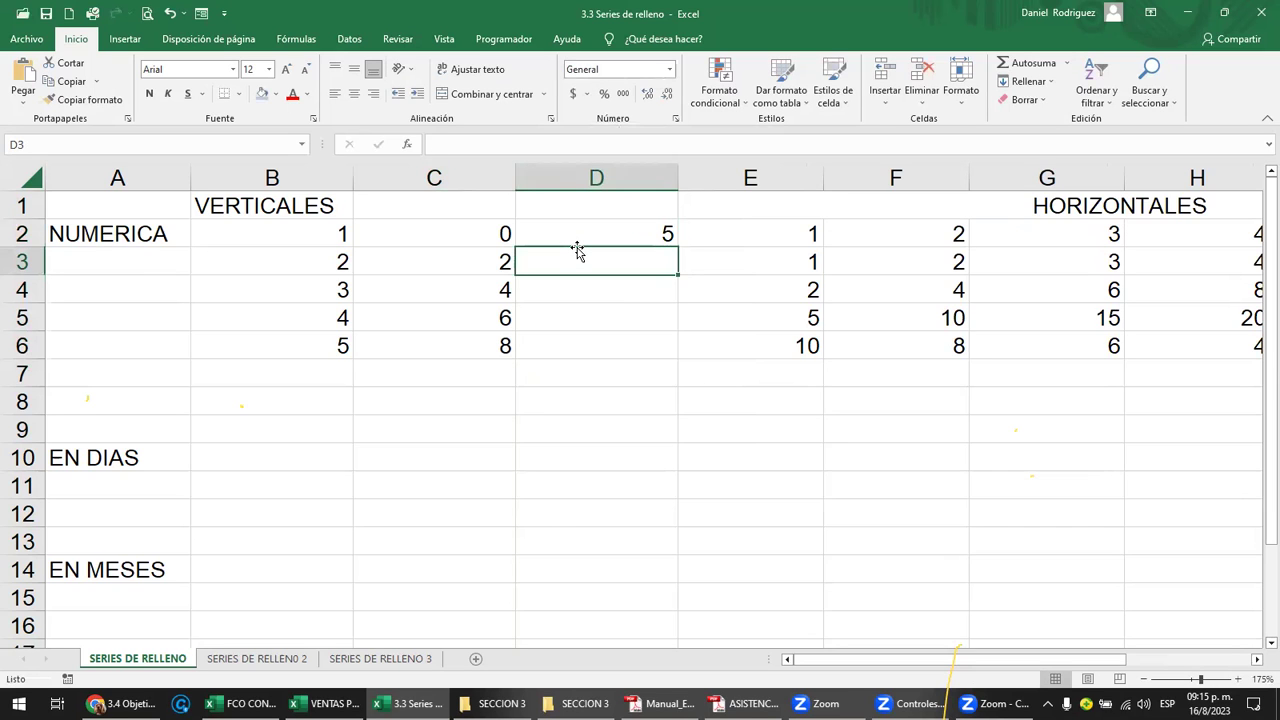
pyautogui.press('Up')
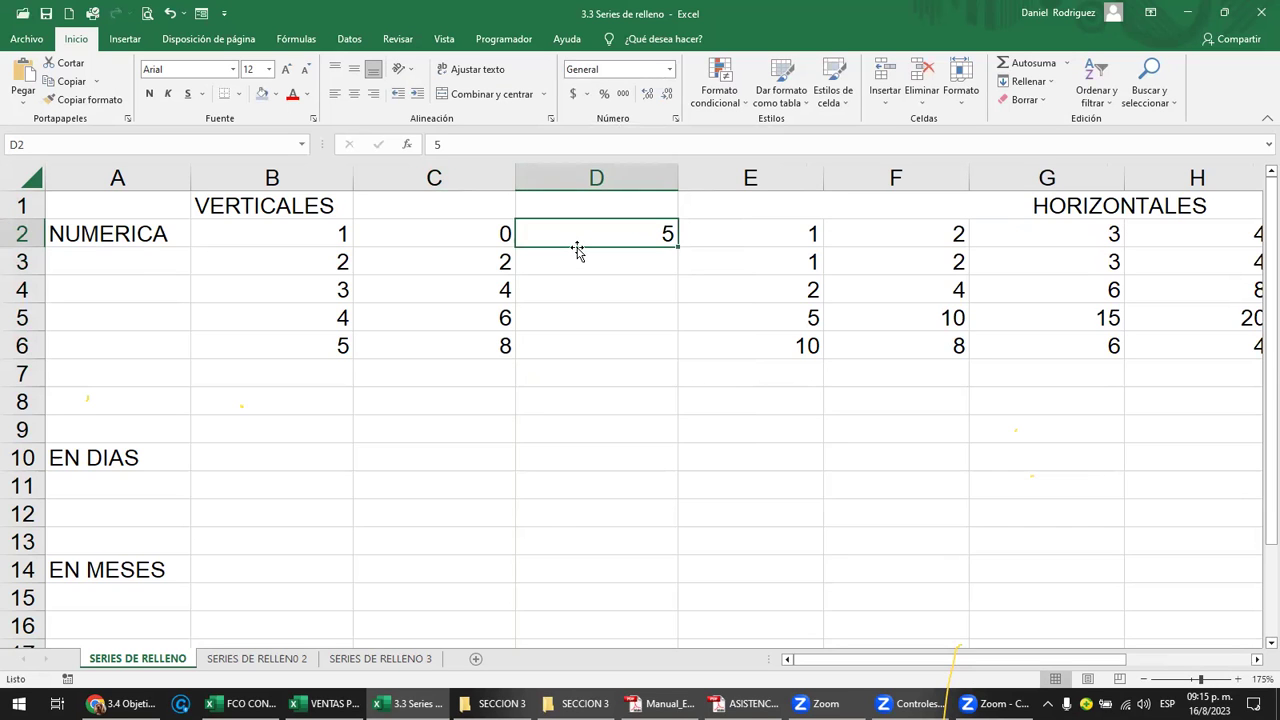
# Set D3 to 15 and fill the D2:D3 pattern down to D6, from 5 to 45.
pyautogui.click(644, 266)
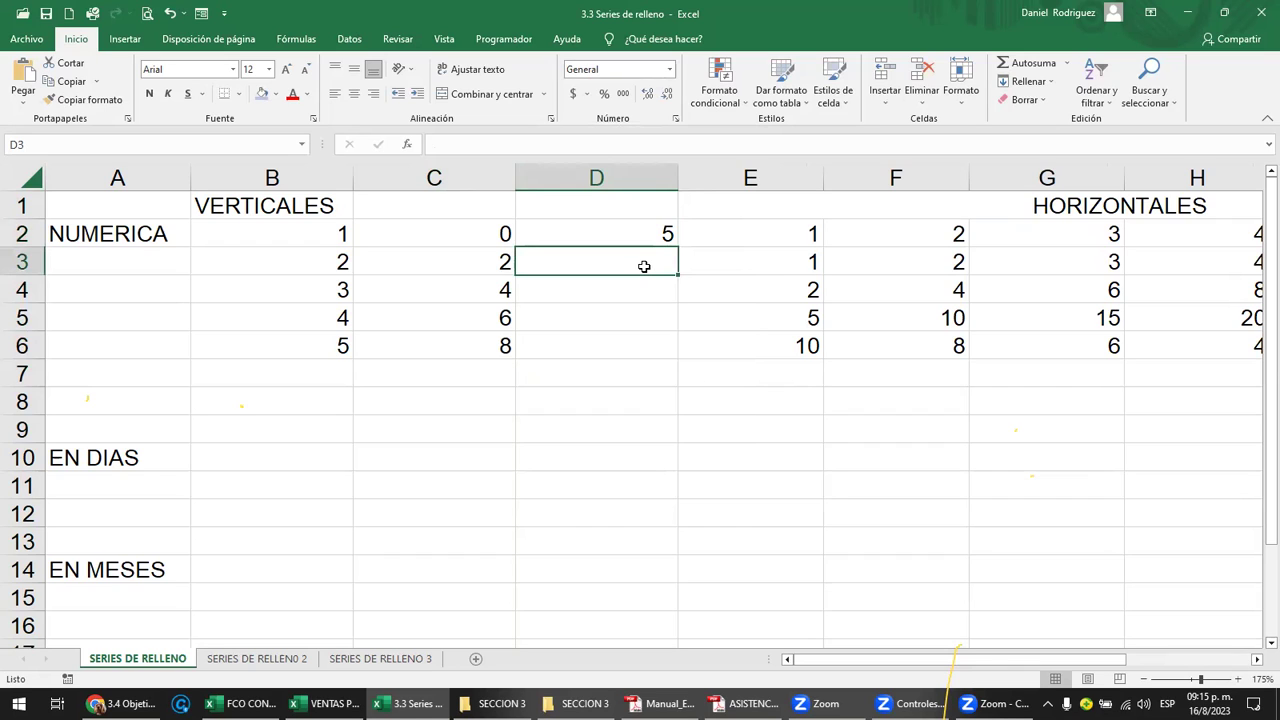
pyautogui.write('10')
pyautogui.press('Return')
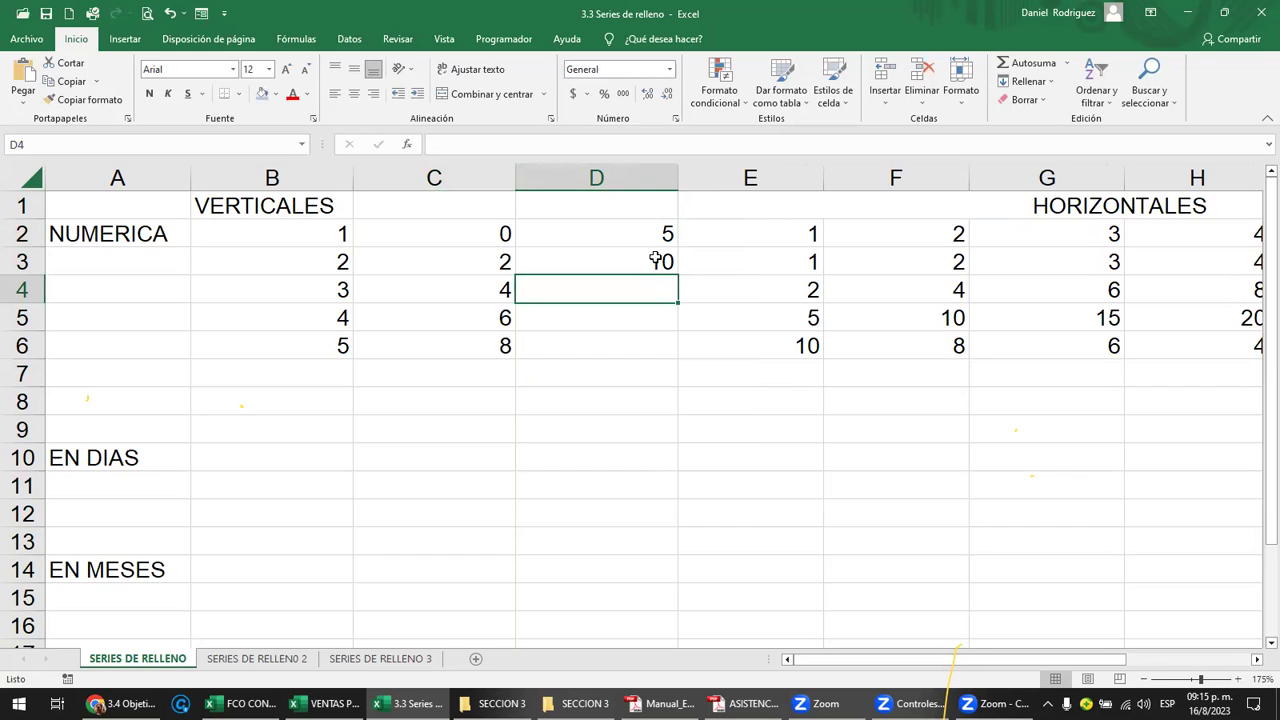
pyautogui.click(657, 261)
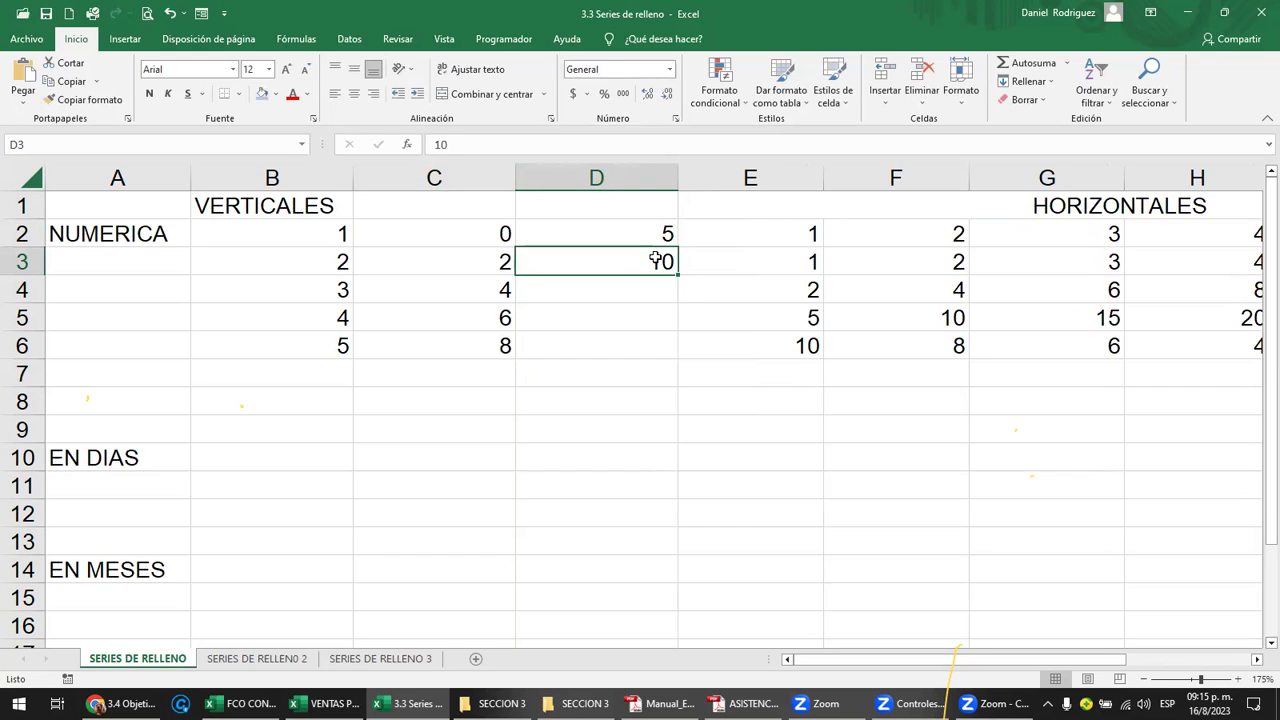
pyautogui.write('15')
pyautogui.press('Return')
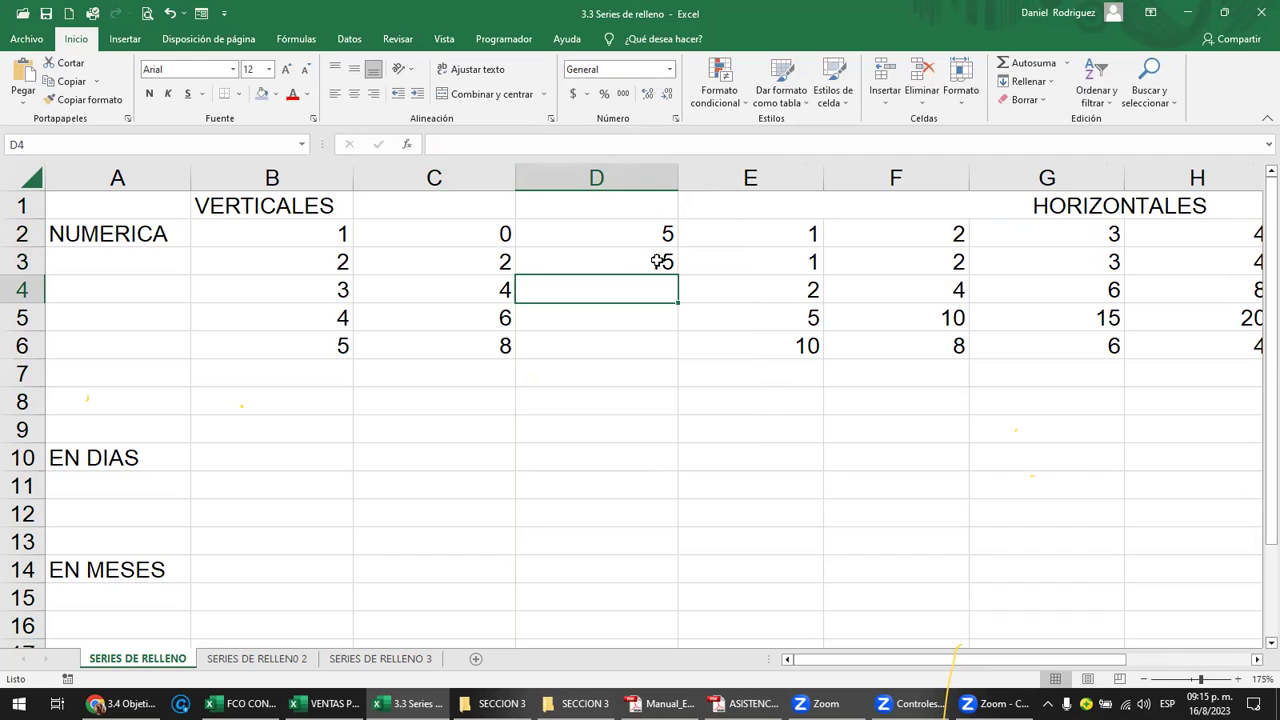
pyautogui.moveTo(655, 236); pyautogui.dragTo(664, 322)
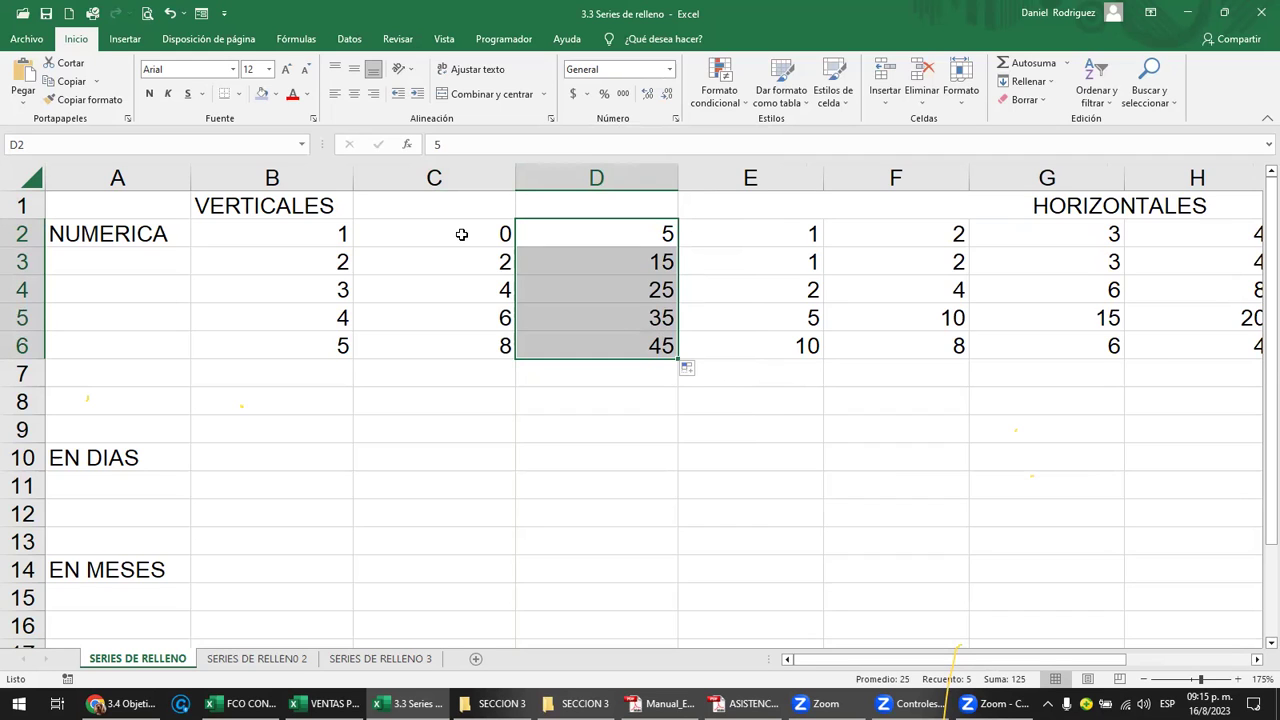
# Clear the vertical series in B2:B6 and enter 1 in B2 as the new starting value.
pyautogui.moveTo(320, 233); pyautogui.dragTo(314, 337)
pyautogui.press('Delete')
pyautogui.press('Left')
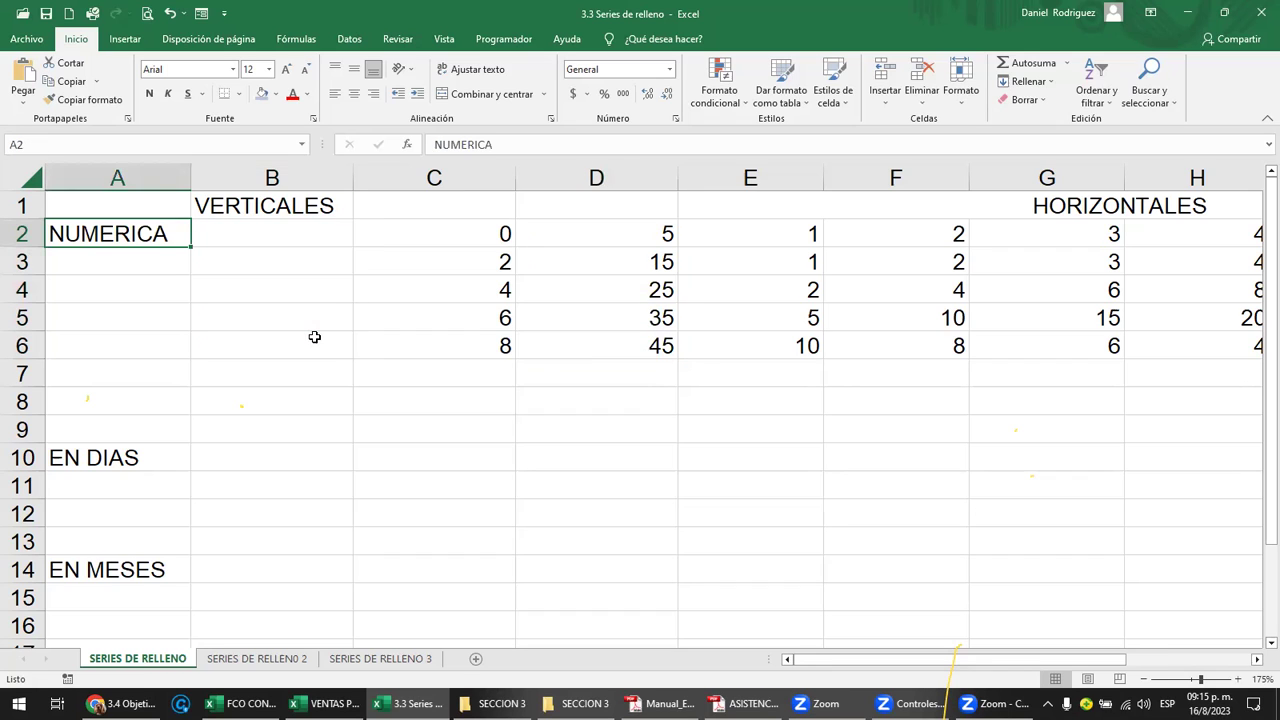
pyautogui.press('Right')
pyautogui.write('1')
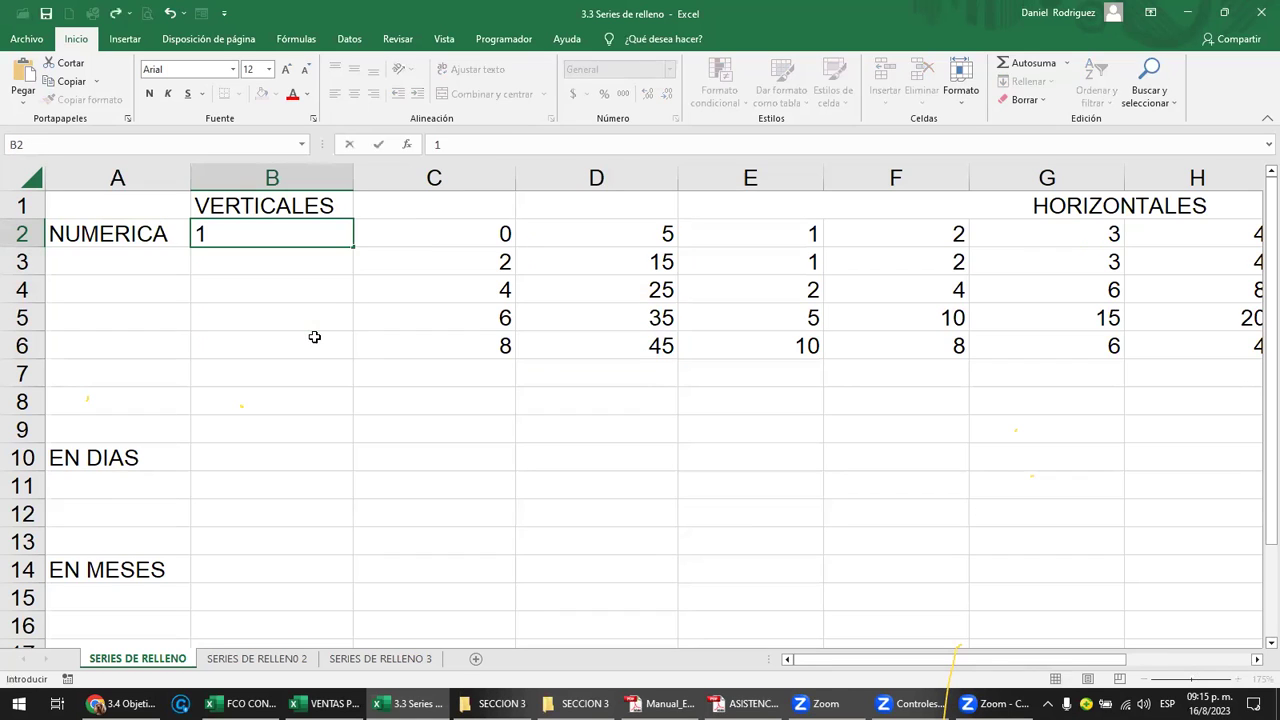
pyautogui.press('Return')
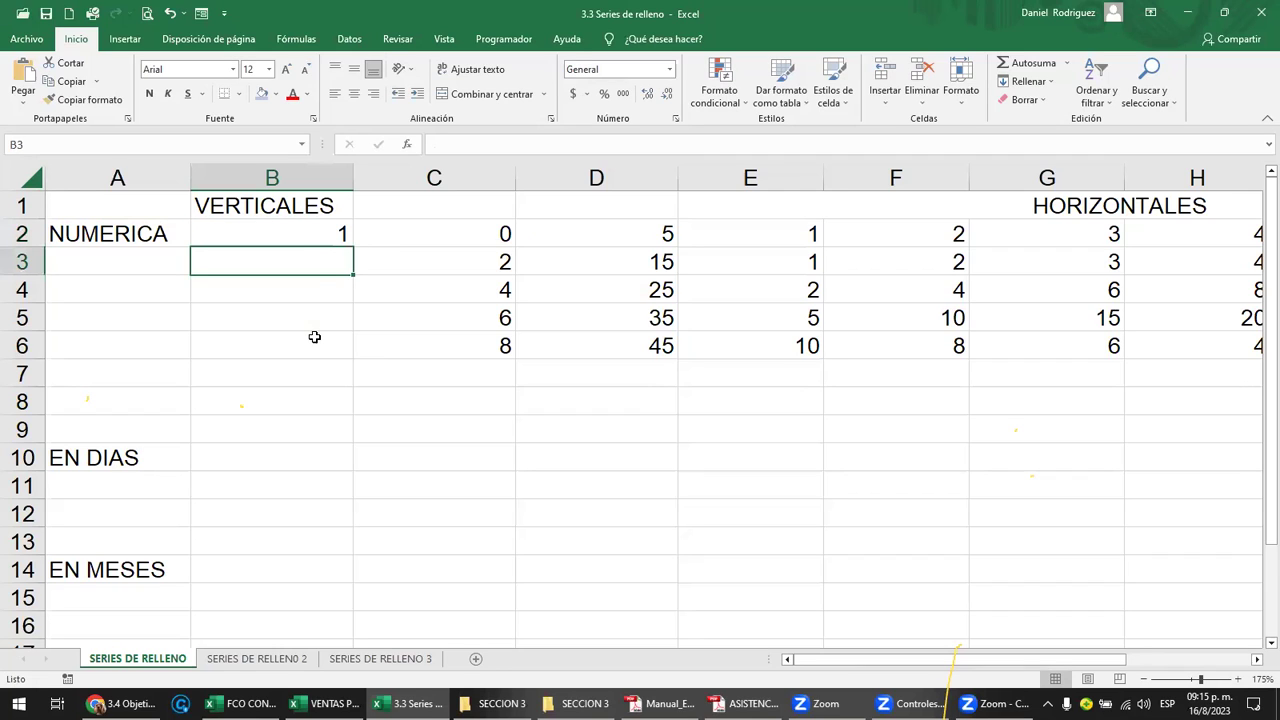
# Shade cells B2:B6 light blue and select B2 as the start of the series.
pyautogui.moveTo(300, 236); pyautogui.dragTo(300, 351)
pyautogui.click(259, 96)
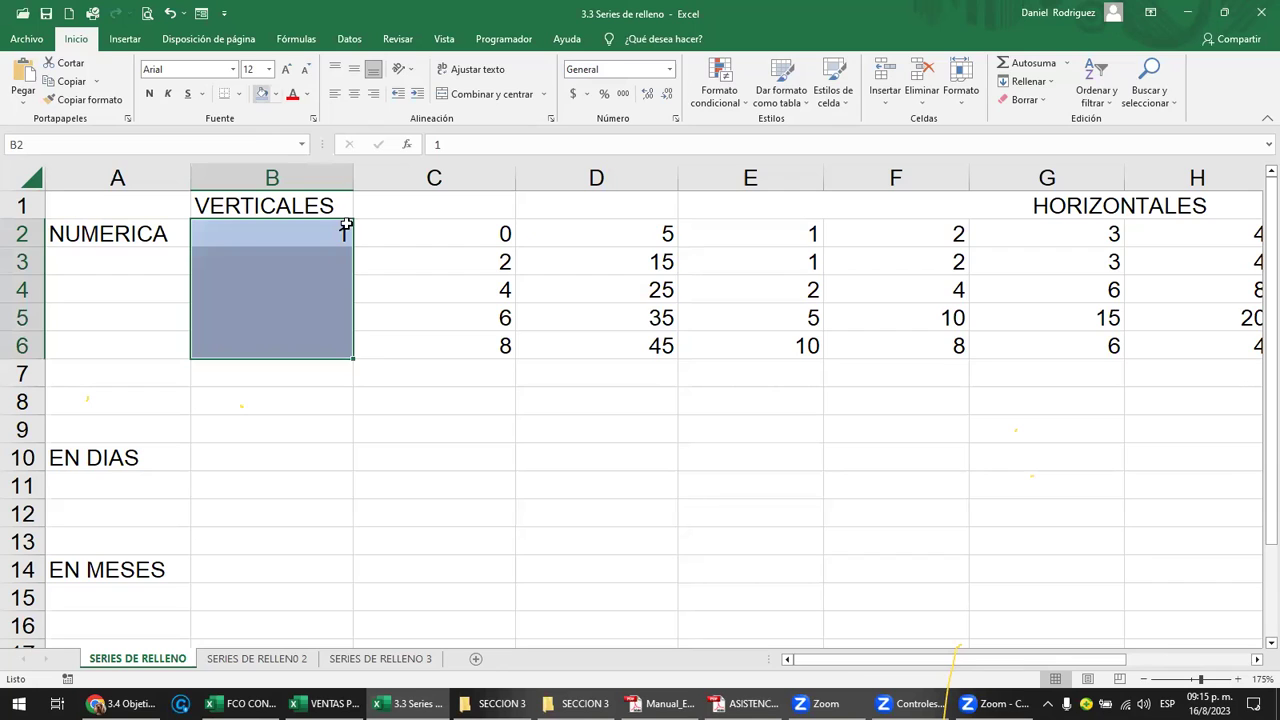
pyautogui.moveTo(327, 268)
pyautogui.mouseDown()
pyautogui.moveTo(331, 337)
pyautogui.moveTo(311, 234)
pyautogui.mouseUp()
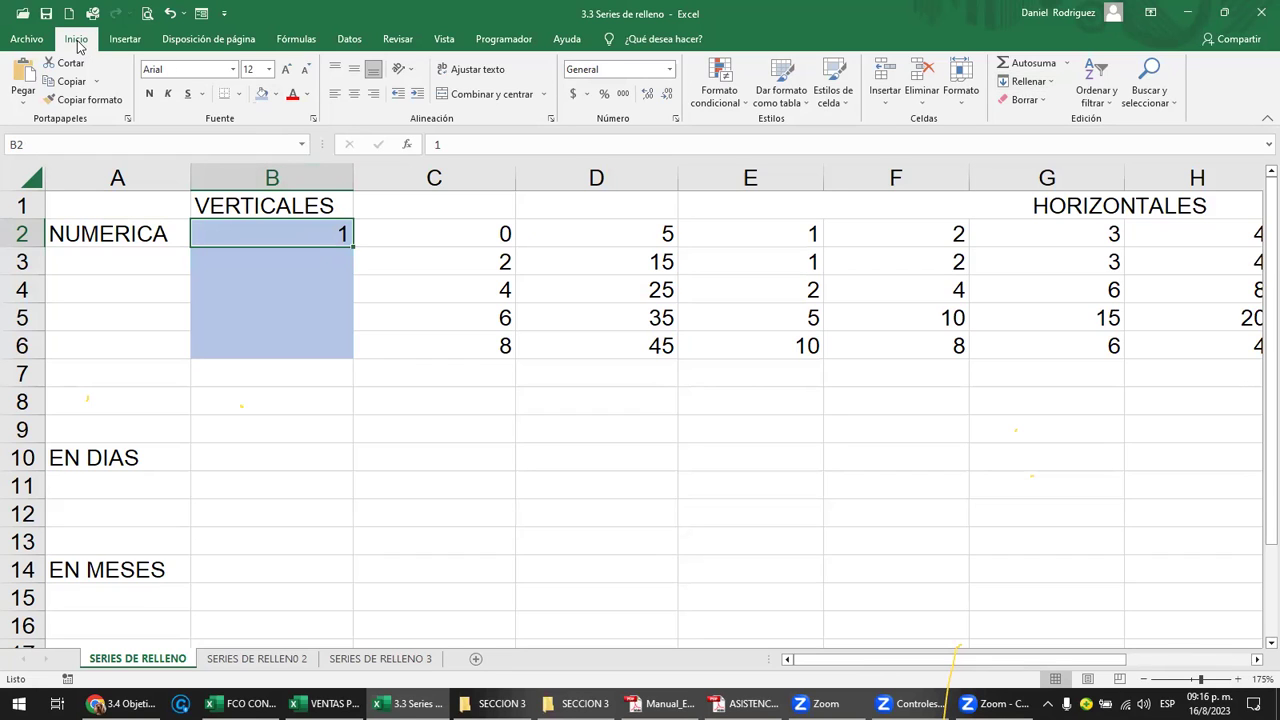
# Use the Series fill command on B2 to generate a linear series in columns with increment 1, from 1 to 5.
pyautogui.click(1052, 83)
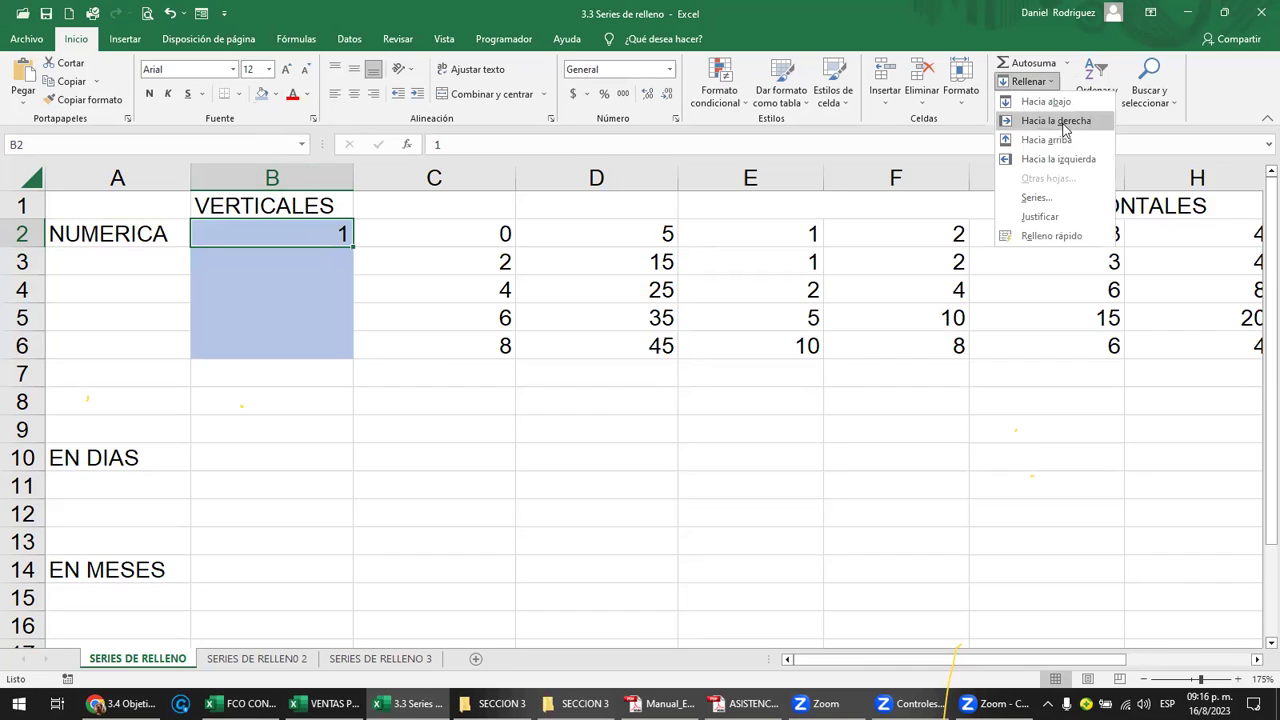
pyautogui.click(1037, 199)
pyautogui.moveTo(781, 227); pyautogui.dragTo(548, 200)
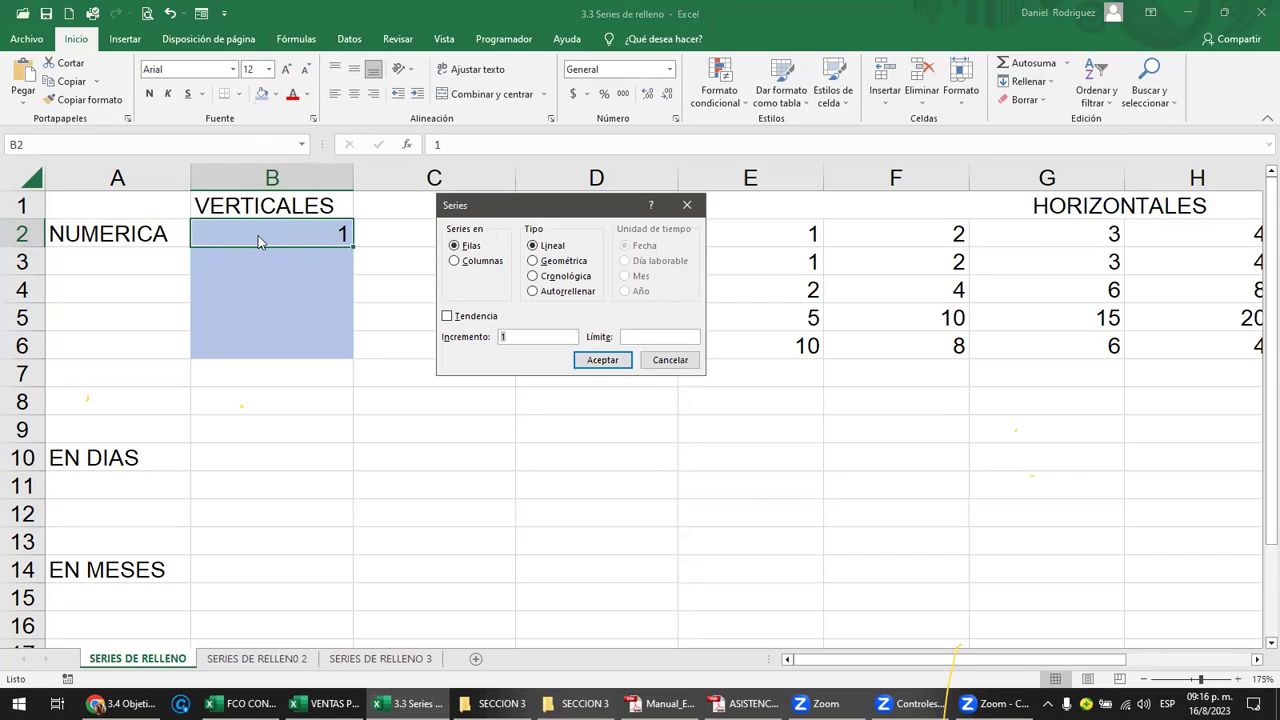
pyautogui.click(455, 262)
pyautogui.click(472, 246)
pyautogui.click(478, 268)
pyautogui.click(643, 335)
pyautogui.click(605, 360)
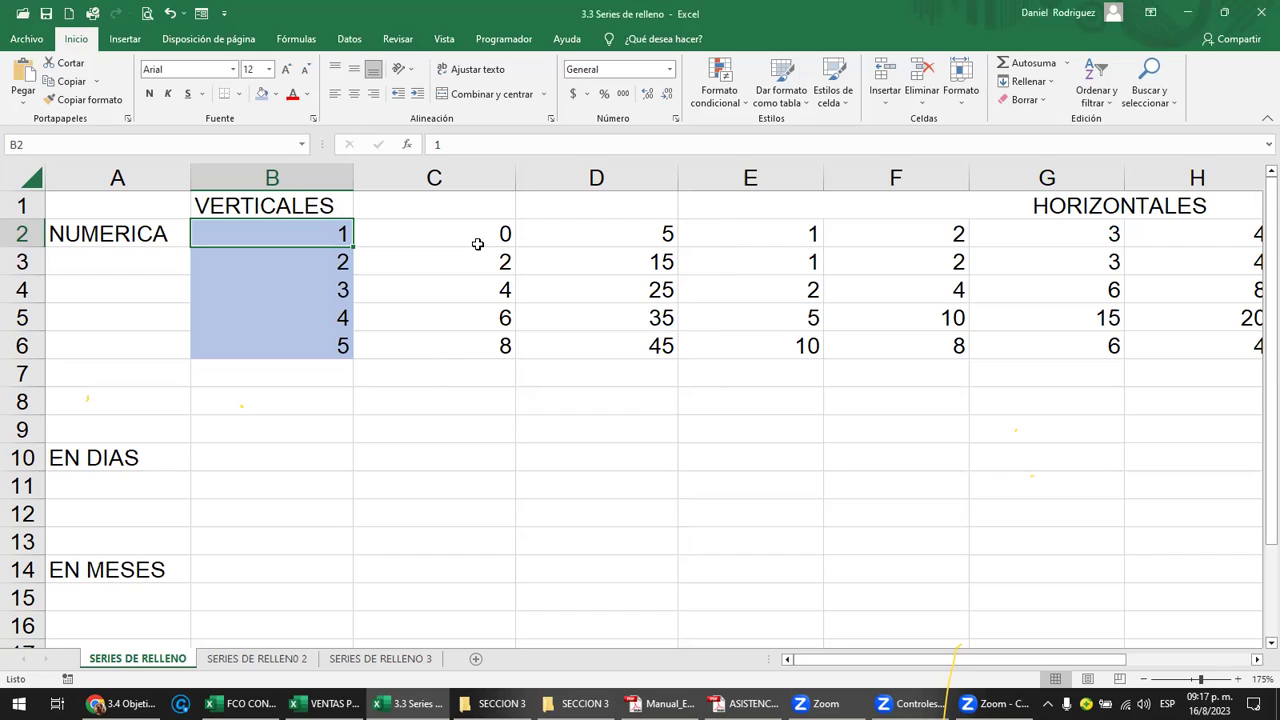
# Clear the vertical series in C2:C6 and enter 0 in C2 as the new starting value.
pyautogui.moveTo(479, 235); pyautogui.dragTo(485, 339)
pyautogui.hotkey('ctrl', 'z')
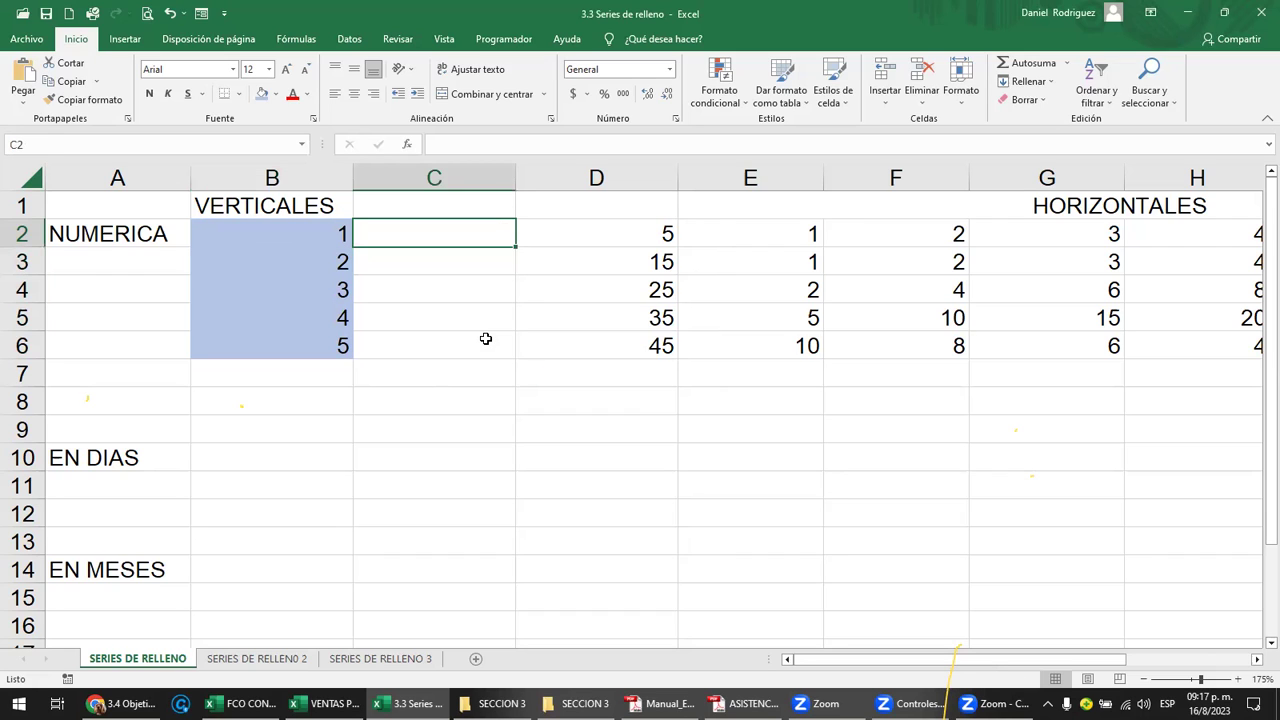
pyautogui.write('0')
pyautogui.press('Return')
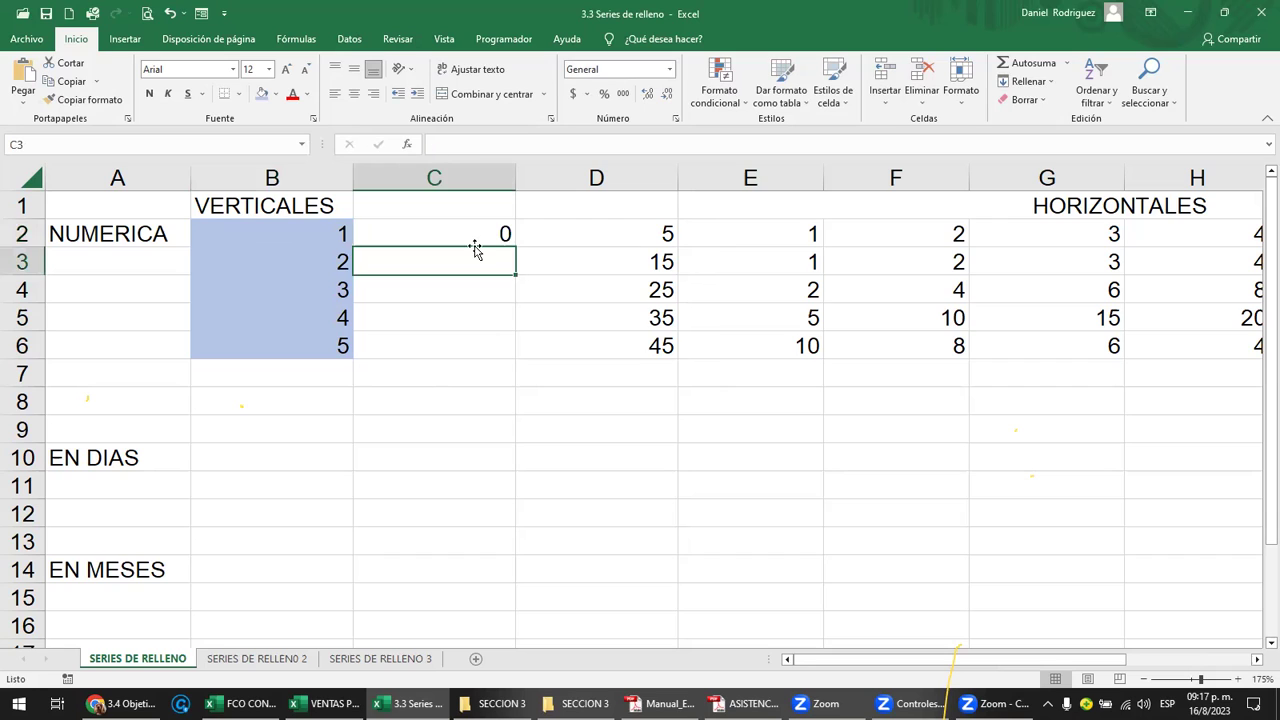
pyautogui.click(474, 237)
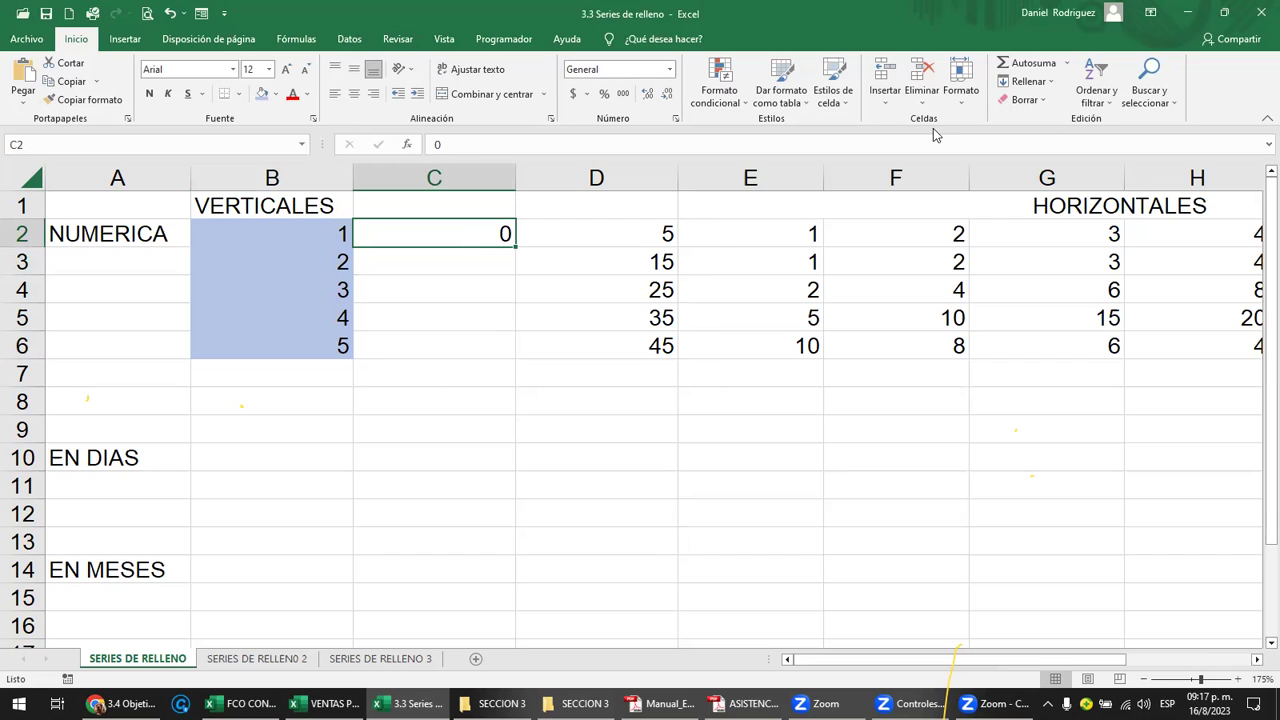
# Use the Series fill command on C2 to generate a linear series in rows with increment 1, producing 1 to 5 in D2:H2.
pyautogui.click(1028, 81)
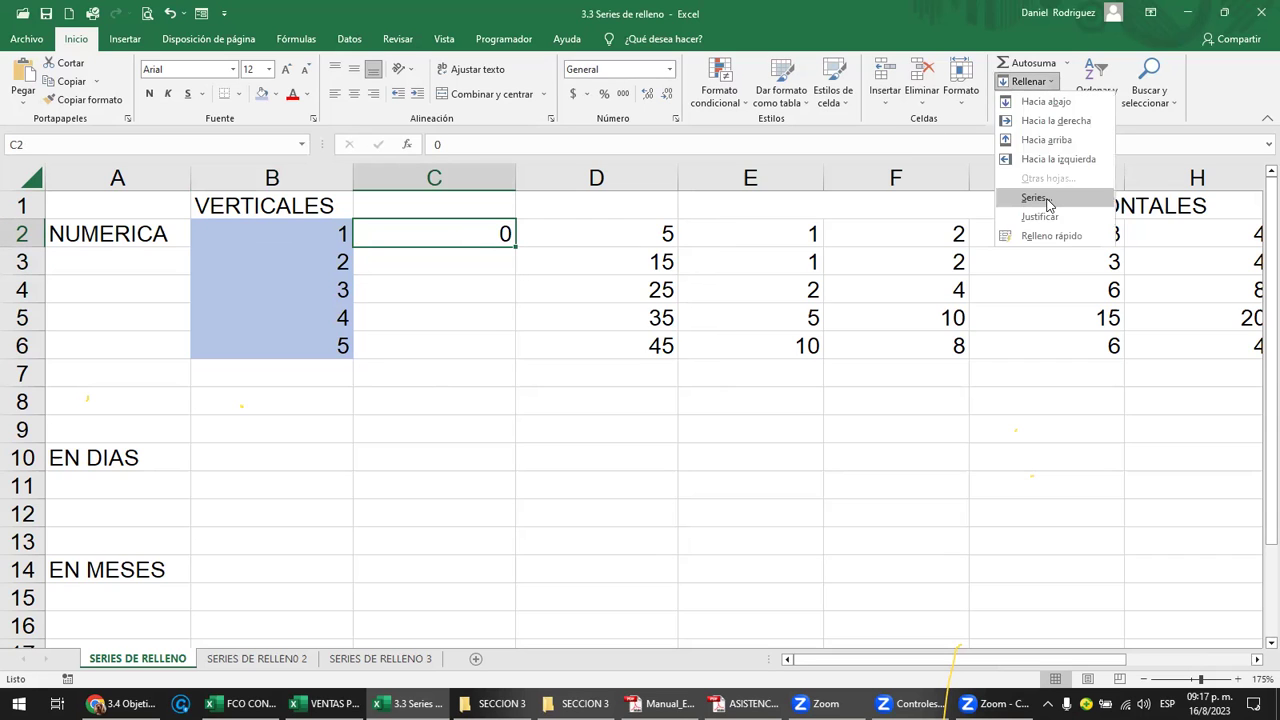
pyautogui.click(1036, 198)
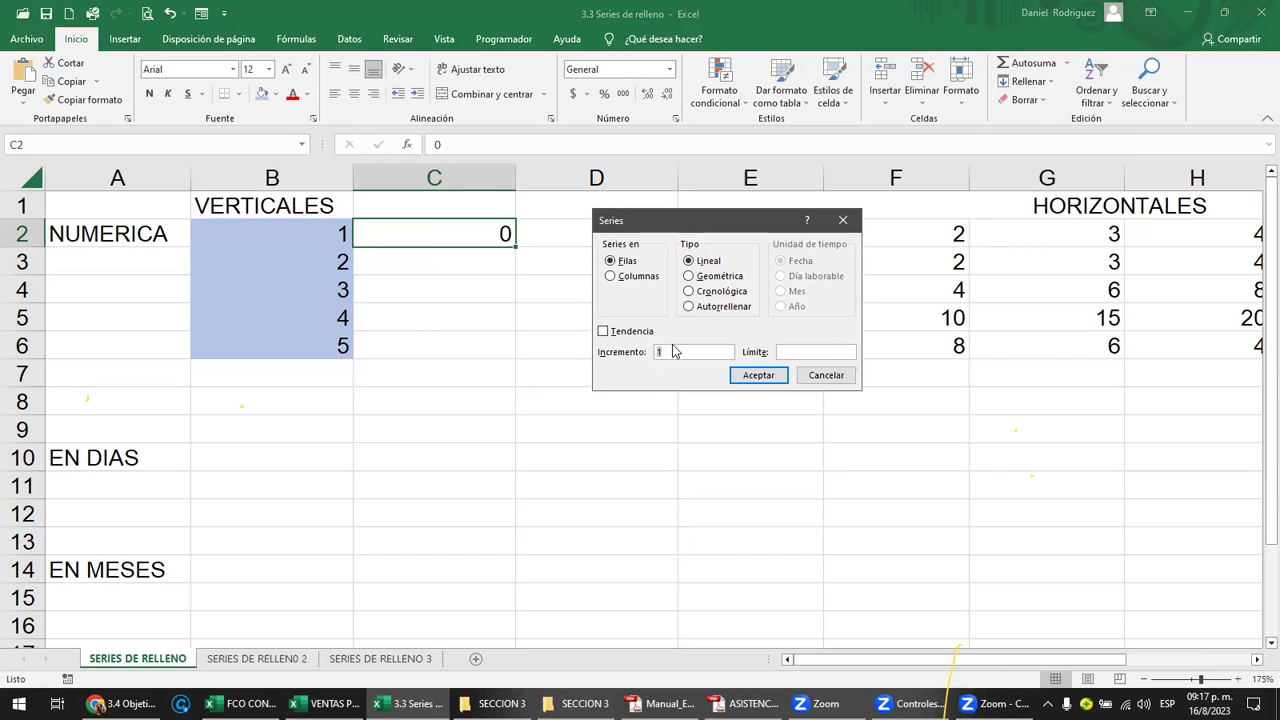
pyautogui.click(804, 354)
pyautogui.click(758, 376)
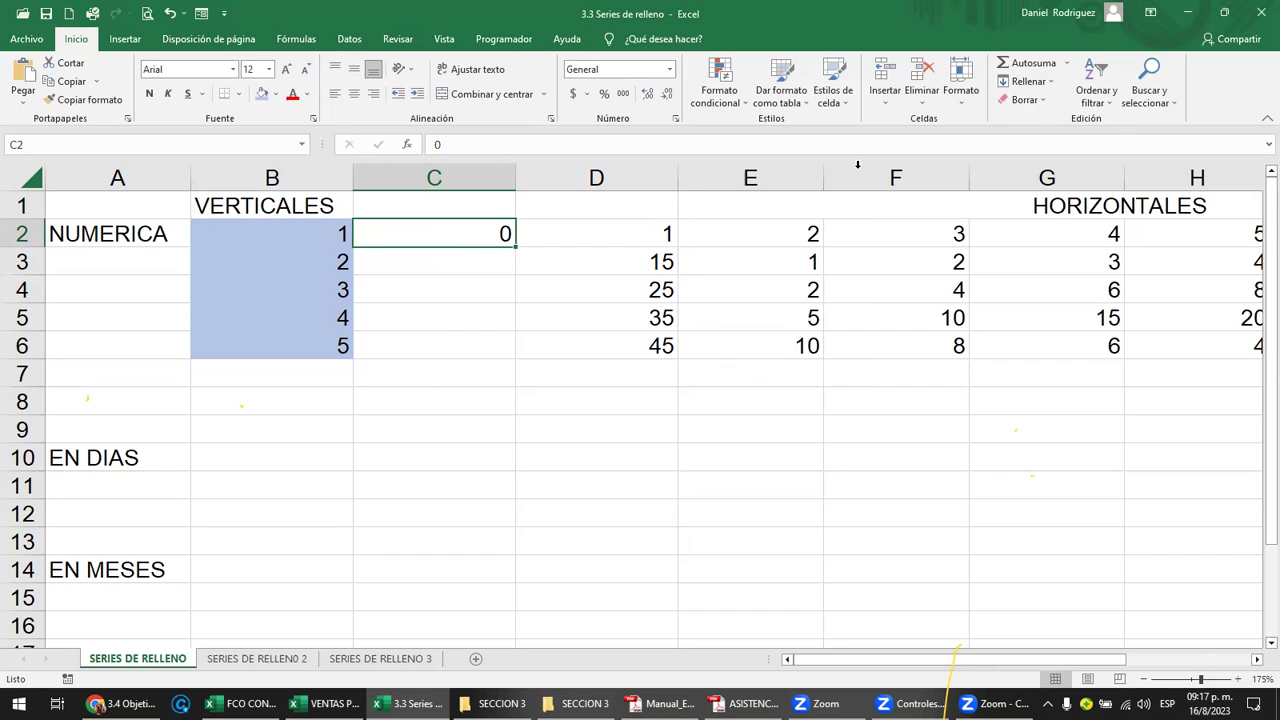
# Use the Series fill command on C2 to generate a linear series in columns with increment 1 and limit 5.
pyautogui.click(1028, 81)
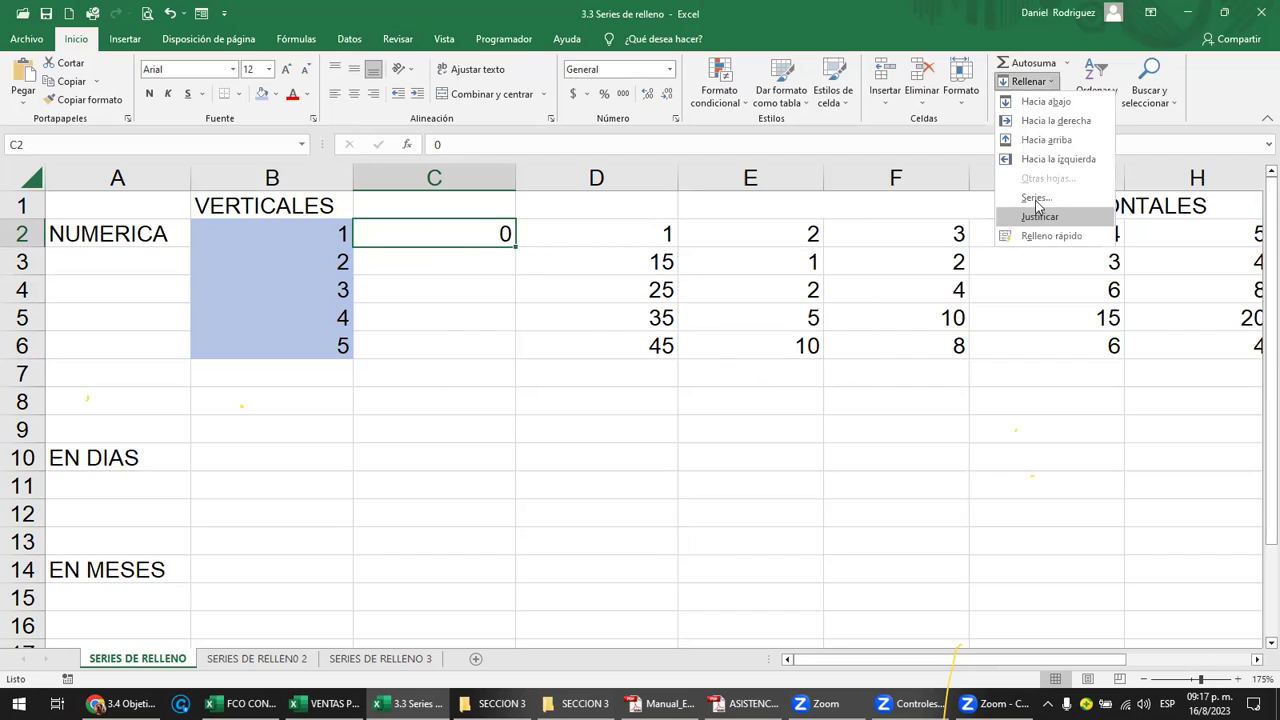
pyautogui.click(1040, 198)
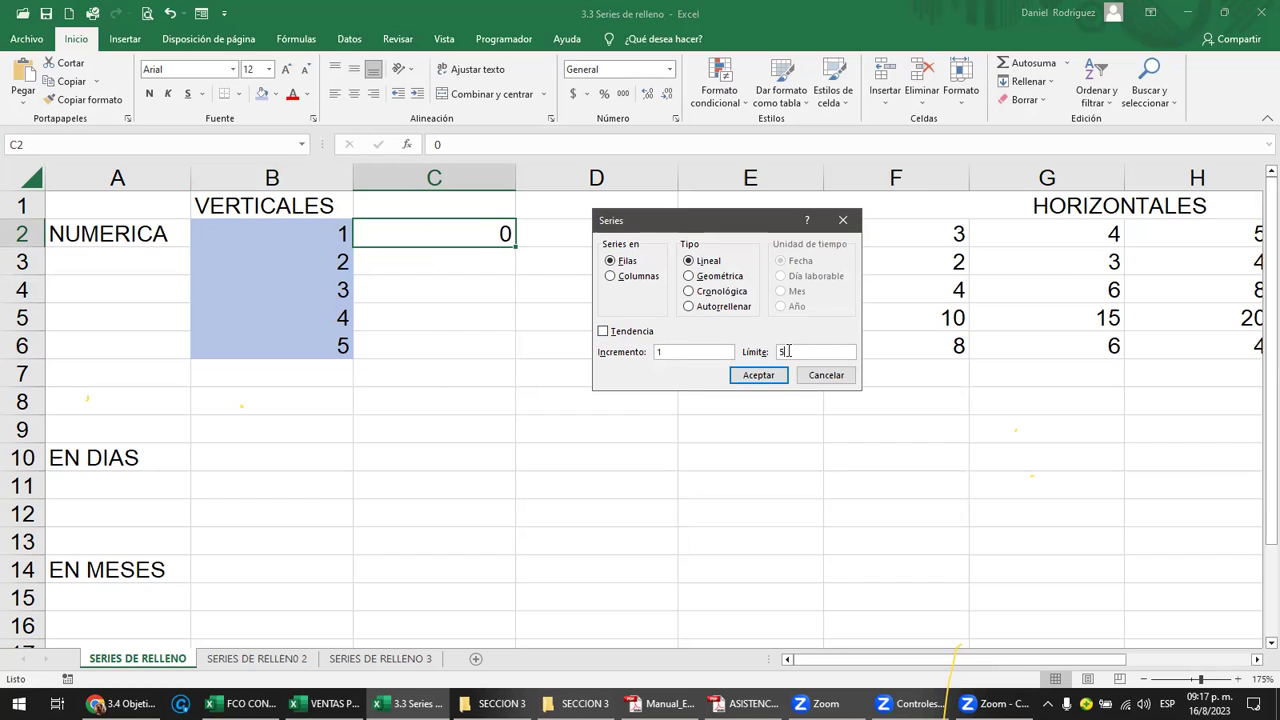
pyautogui.click(625, 277)
pyautogui.moveTo(682, 221); pyautogui.dragTo(748, 197)
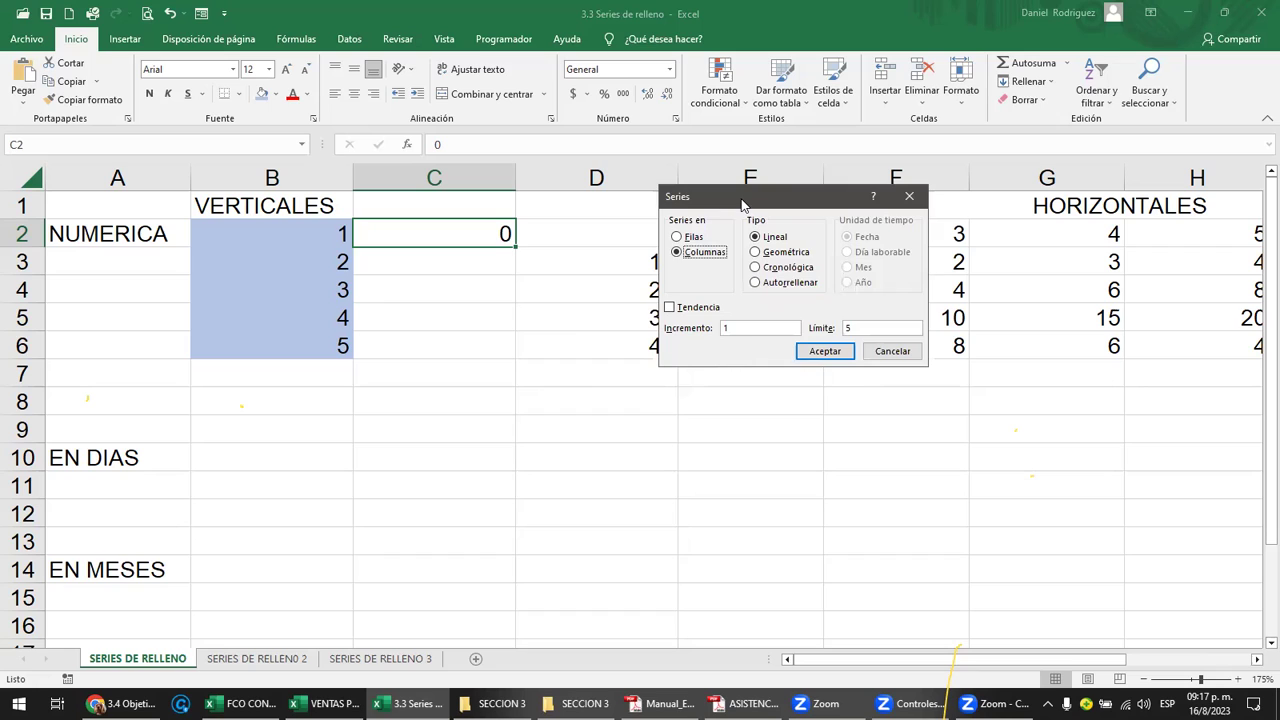
pyautogui.moveTo(742, 204); pyautogui.dragTo(738, 316)
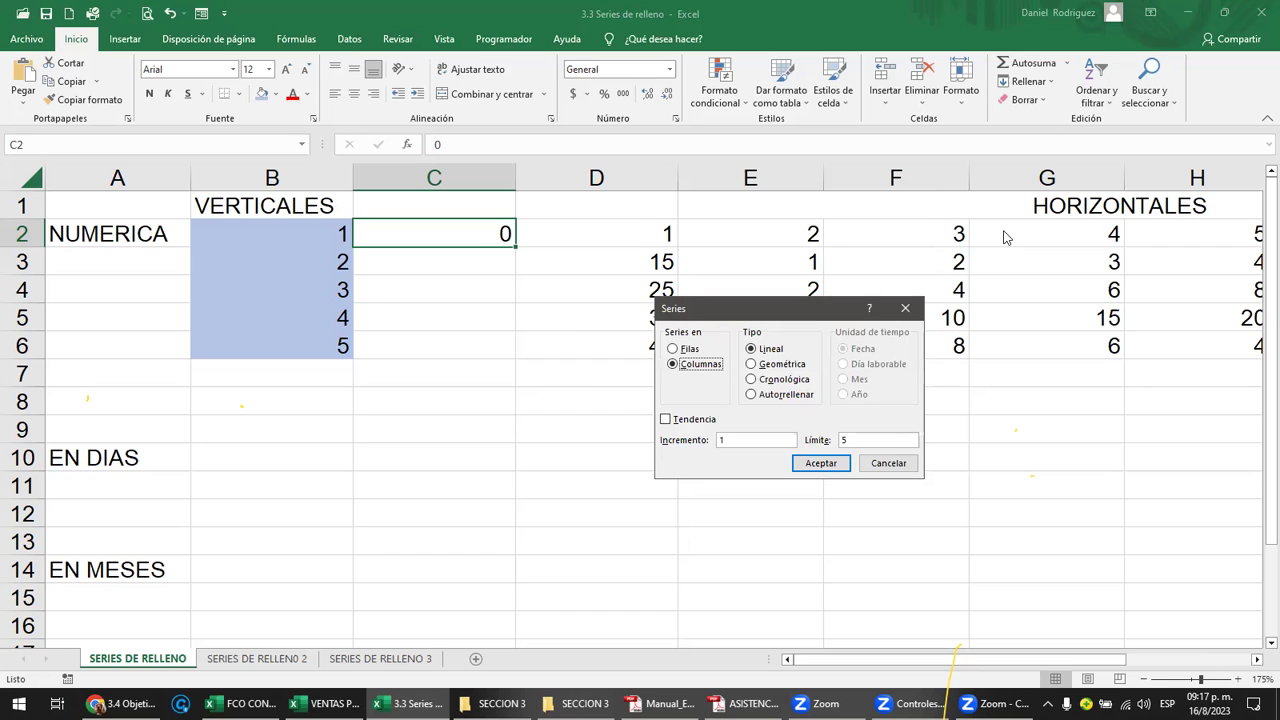
pyautogui.moveTo(814, 310); pyautogui.dragTo(764, 161)
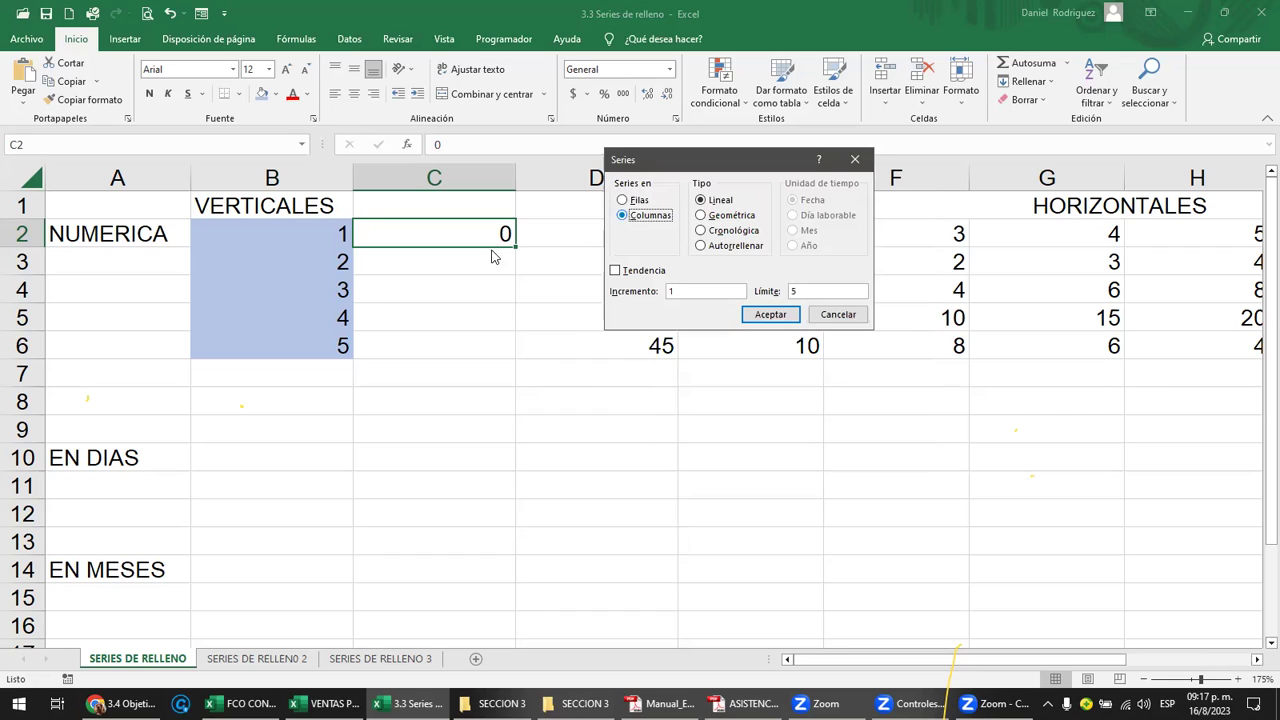
pyautogui.click(770, 316)
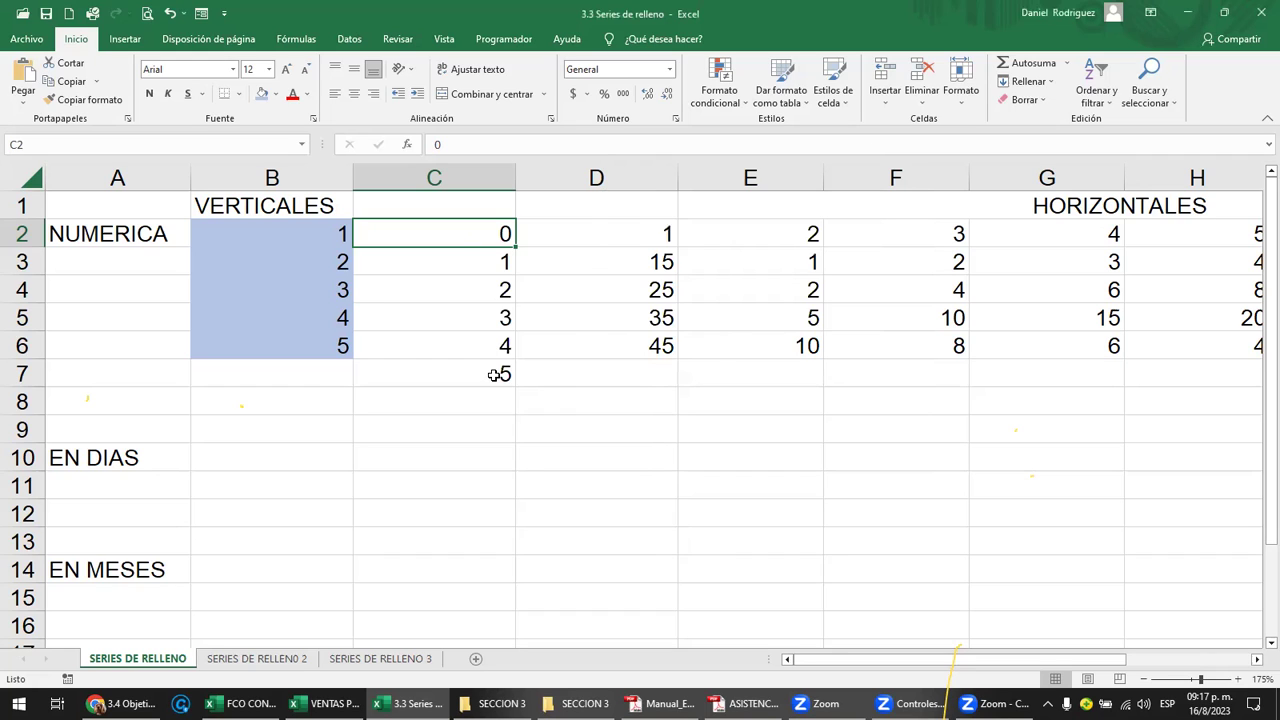
# Examine the last value in C7 and select the generated values below C2, adjusting the selection cell by cell.
pyautogui.click(498, 374)
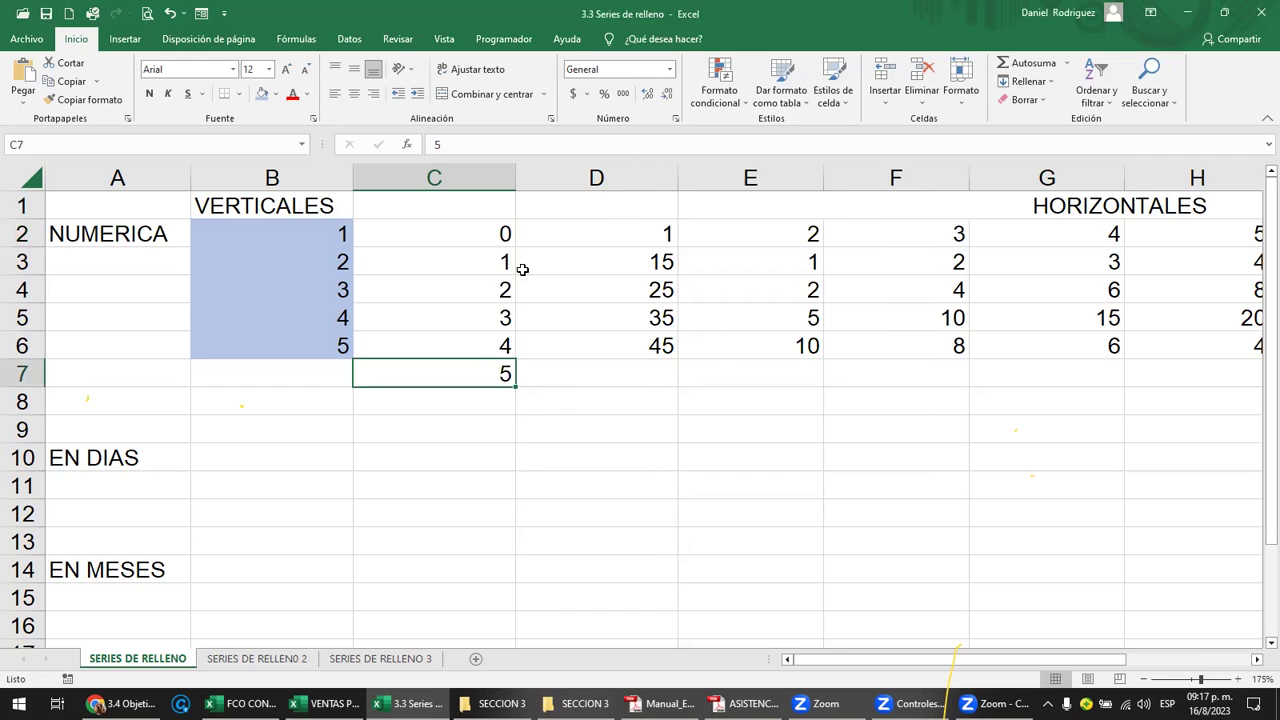
pyautogui.moveTo(494, 262); pyautogui.dragTo(503, 365)
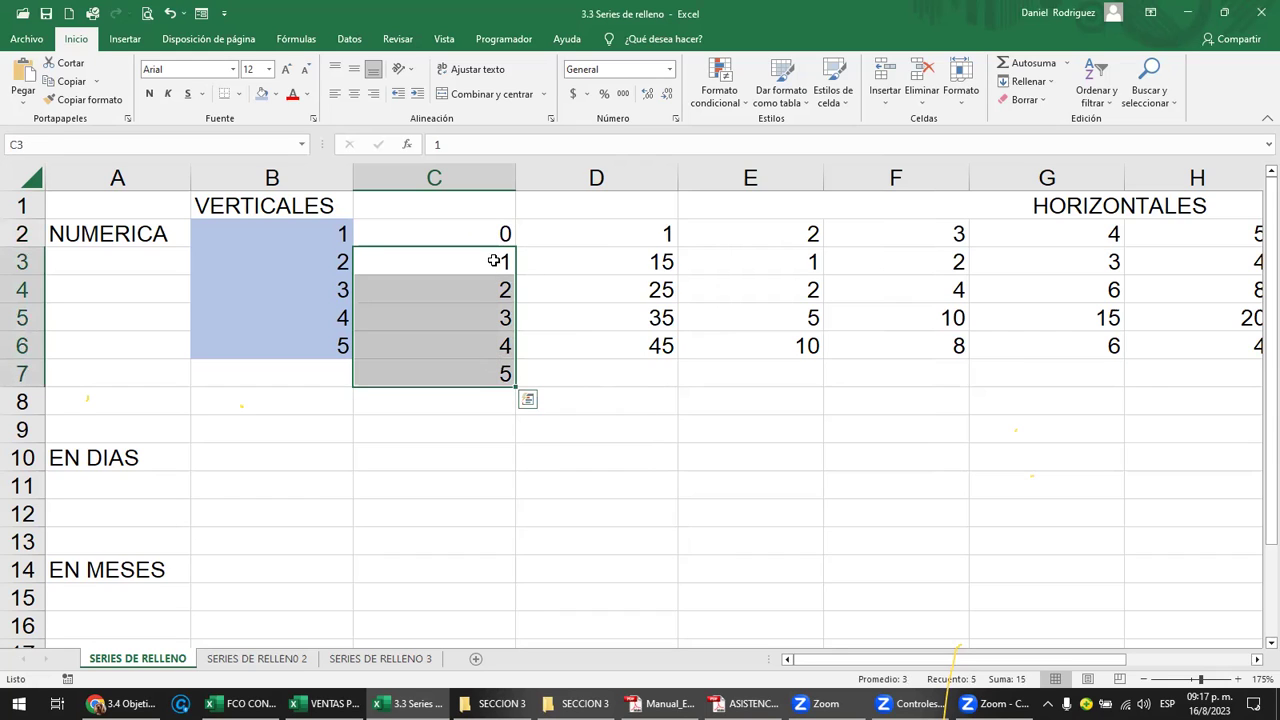
pyautogui.hotkey('shift', 'Up')
pyautogui.hotkey('shift', 'Up')
pyautogui.hotkey('shift', 'Up')
pyautogui.hotkey('shift', 'Down')
pyautogui.hotkey('shift', 'Down')
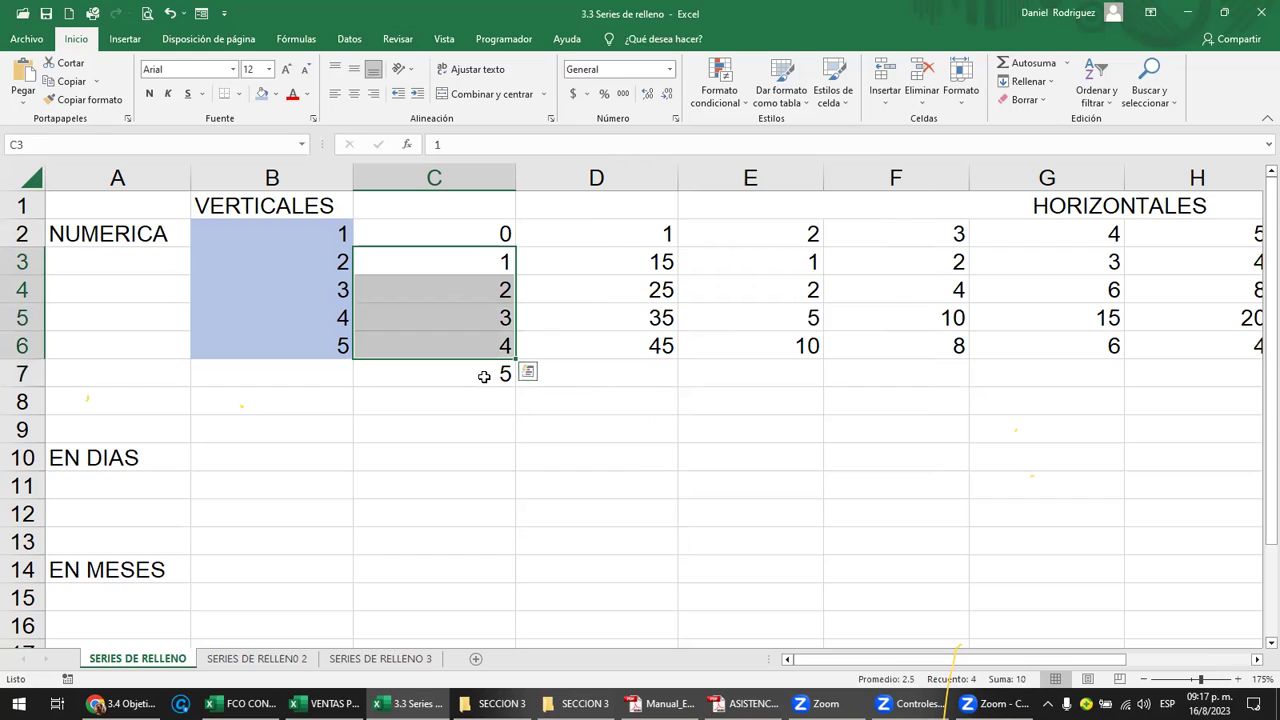
pyautogui.hotkey('ctrl', 'Down')
pyautogui.click(500, 233)
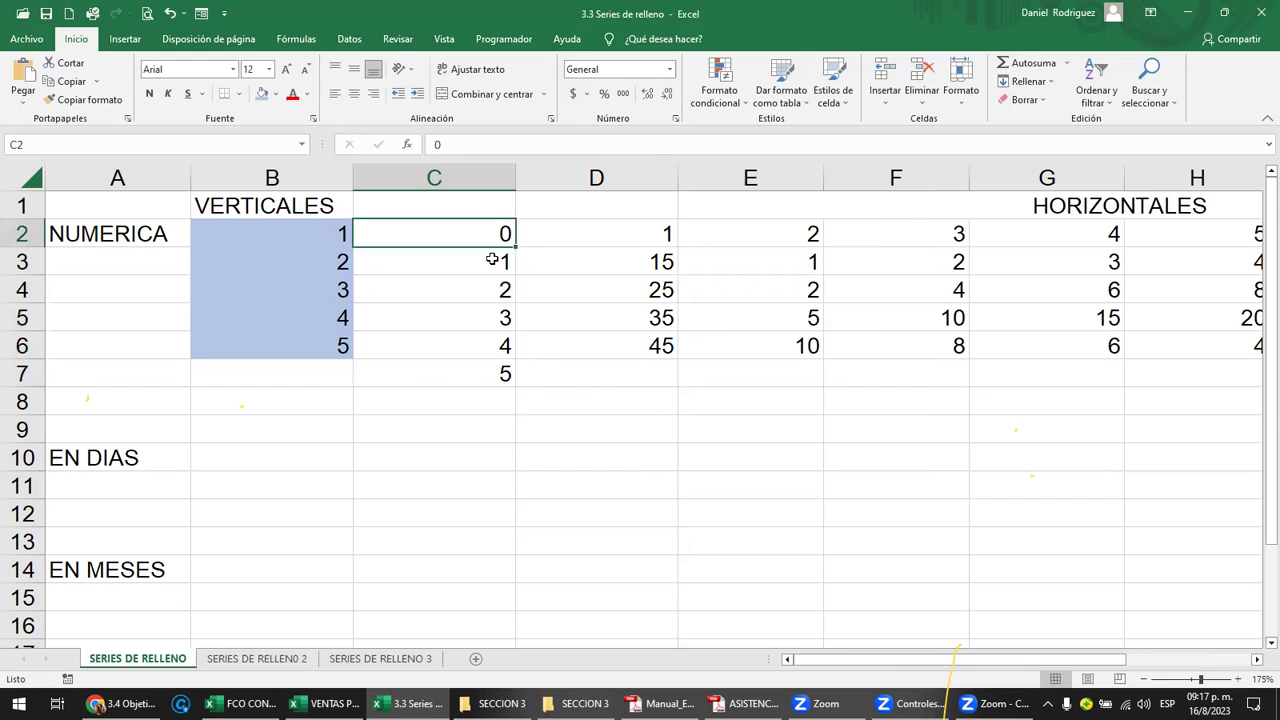
# Review the column C series by selecting C3:C6, C2:C6 and the whole filled range C2:C7, ending on C2.
pyautogui.click(486, 268)
pyautogui.keyDown('shift'); pyautogui.click(492, 341); pyautogui.keyUp('shift')
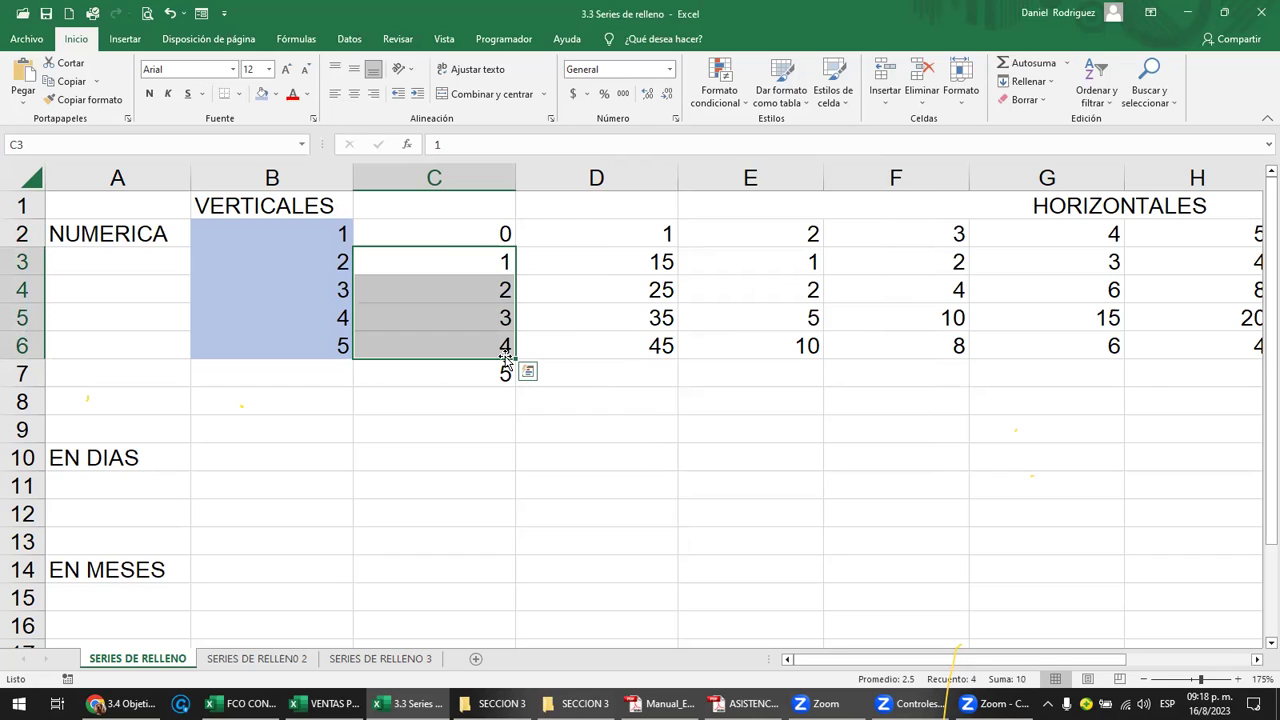
pyautogui.click(500, 234)
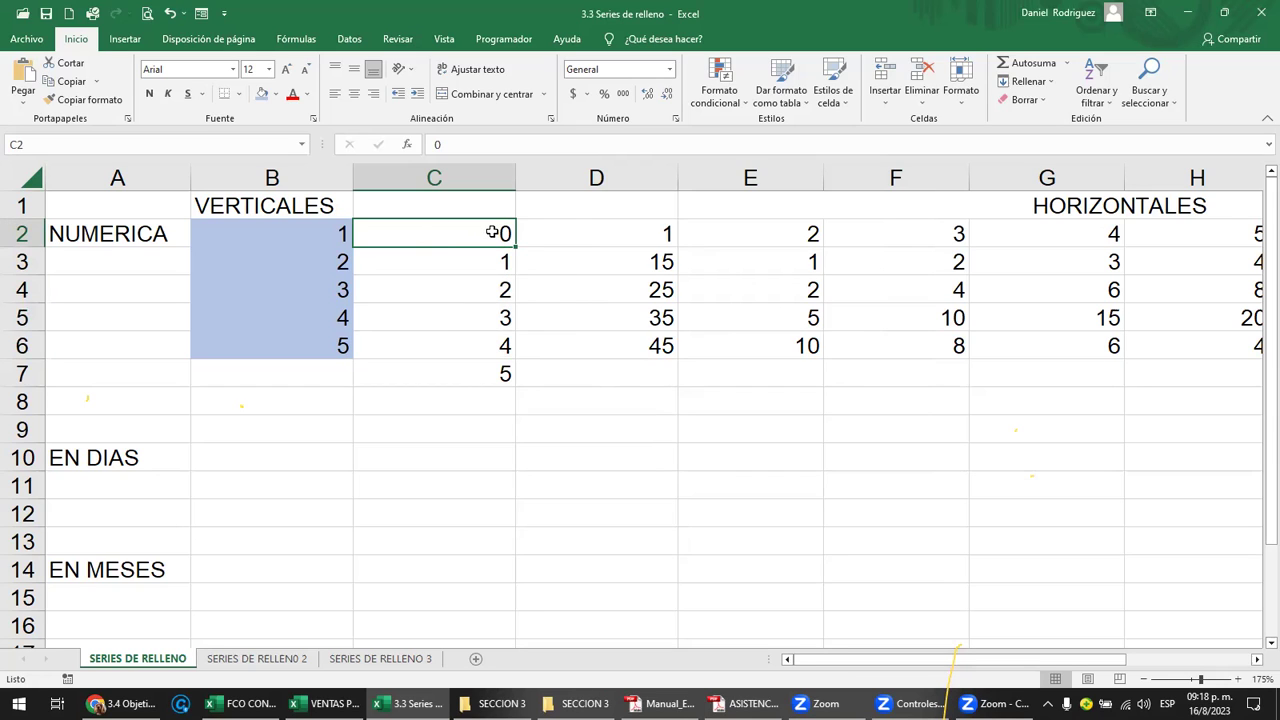
pyautogui.moveTo(493, 232); pyautogui.dragTo(503, 348)
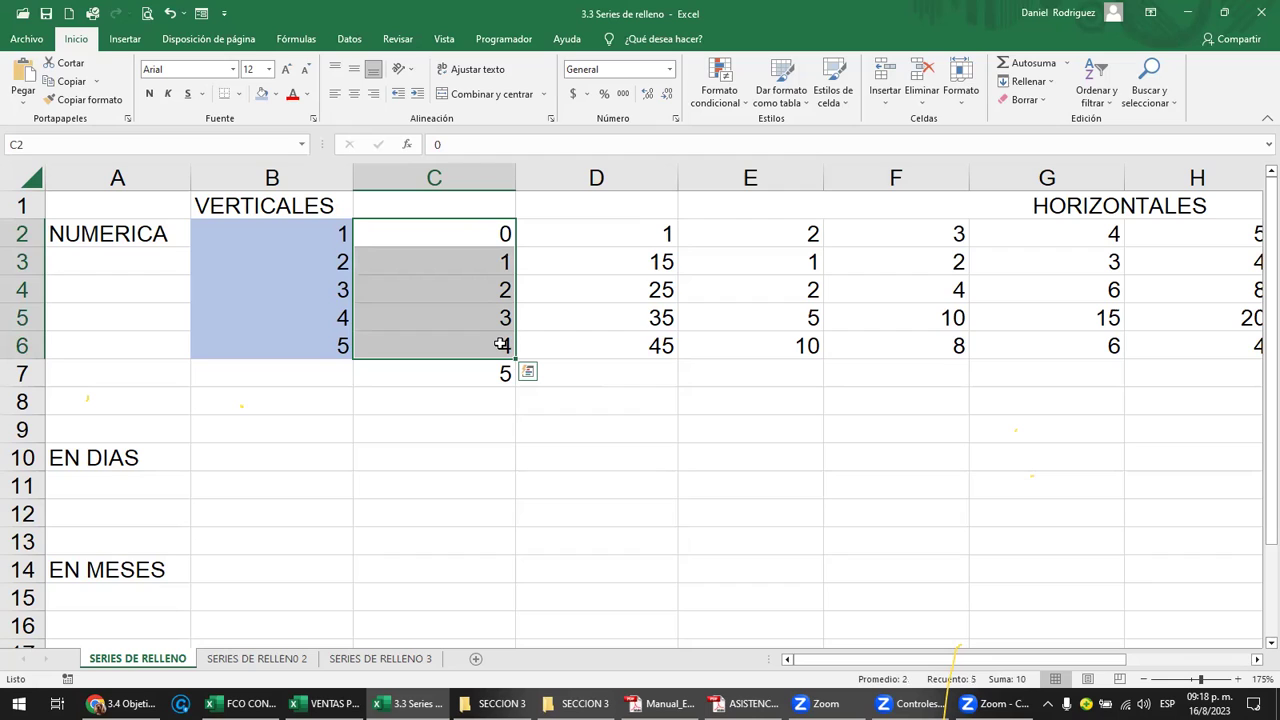
pyautogui.click(497, 231)
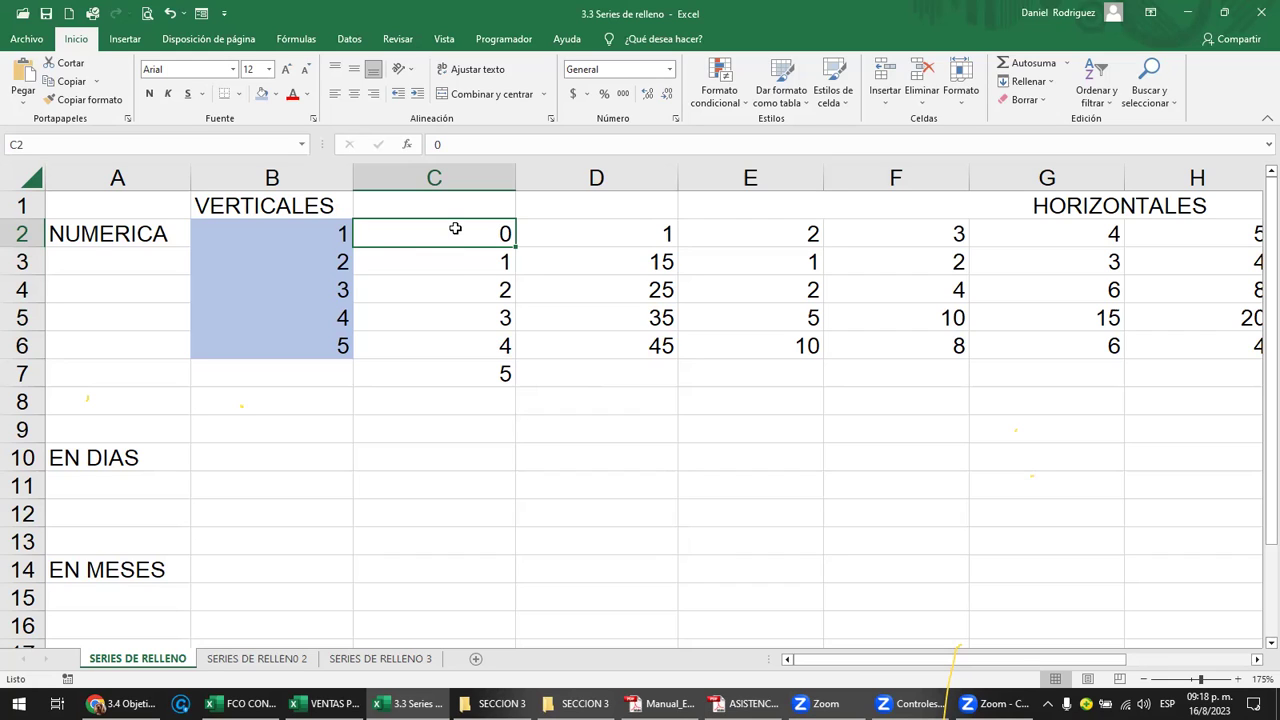
pyautogui.hotkey('ctrl', 'shift', 'Down')
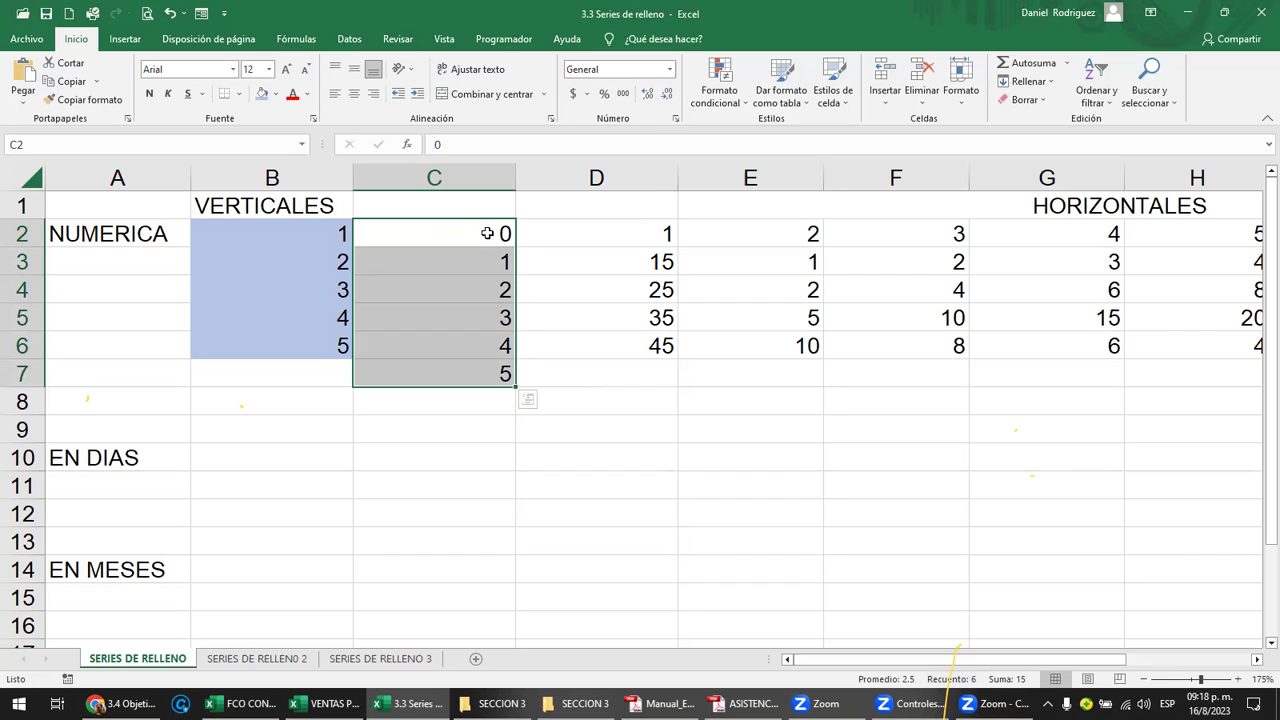
pyautogui.click(476, 237)
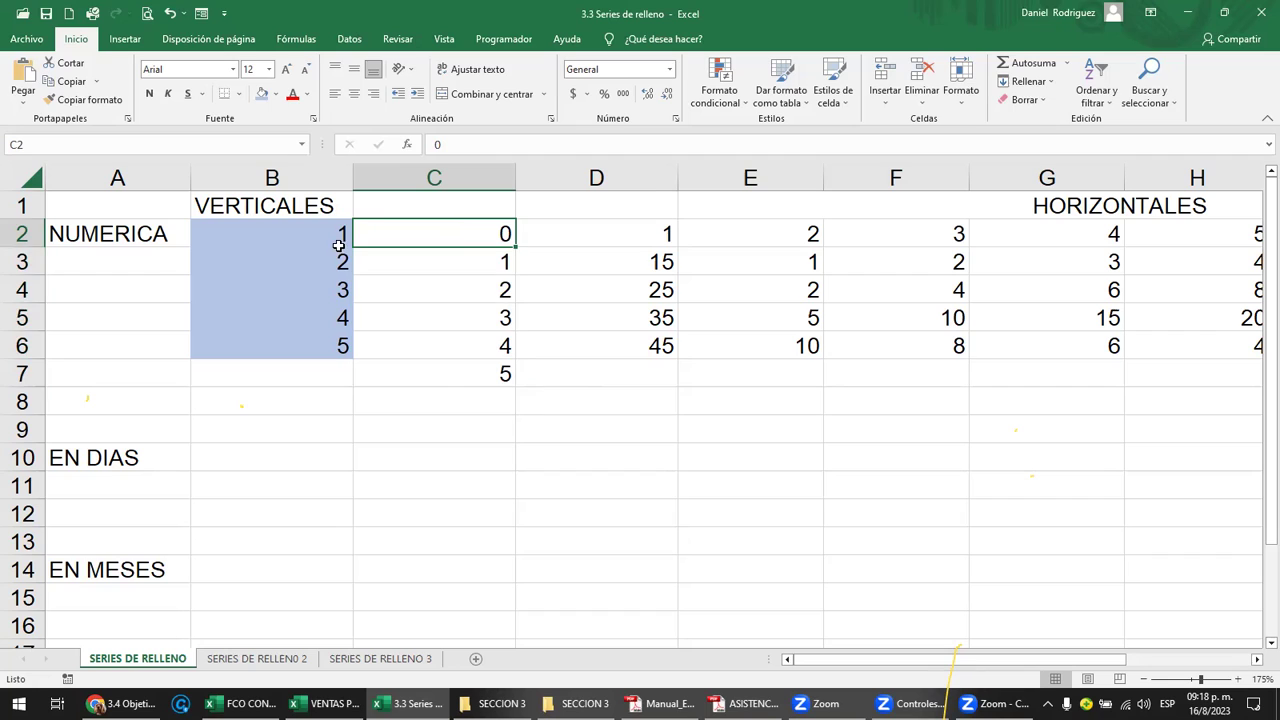
pyautogui.click(323, 234)
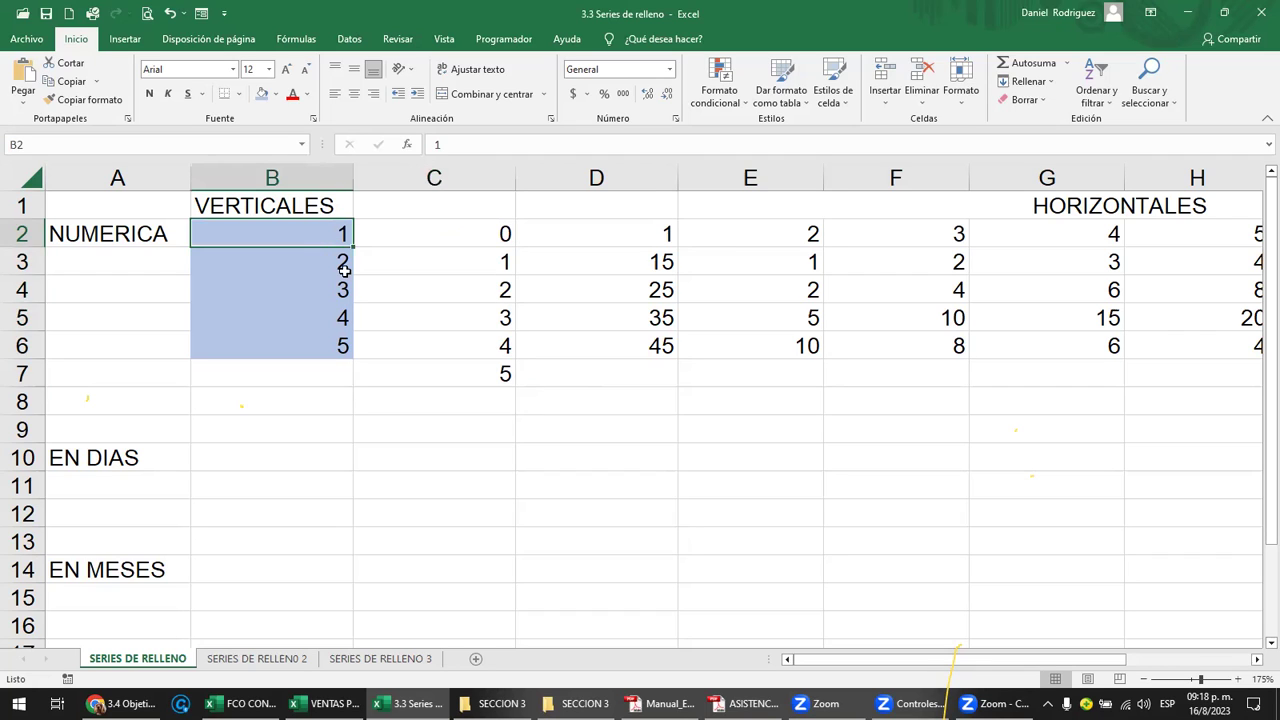
pyautogui.press('Return')
pyautogui.press('Return')
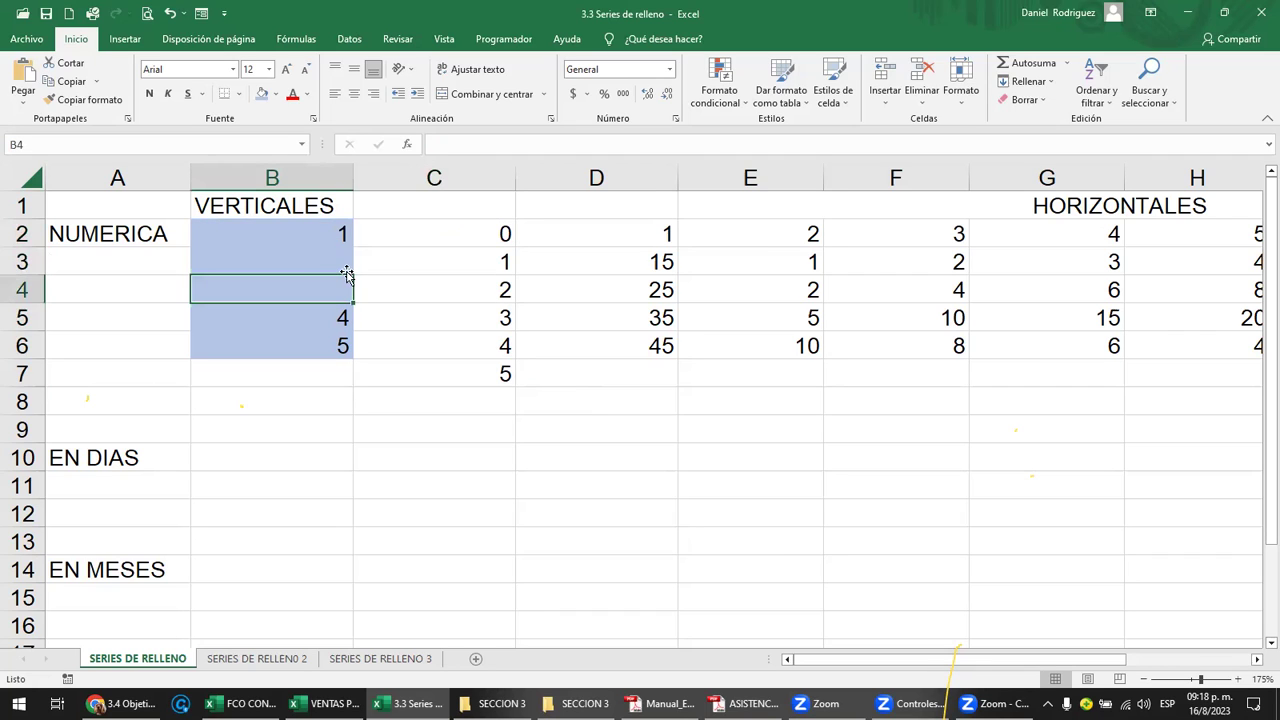
pyautogui.hotkey('shift', 'Return')
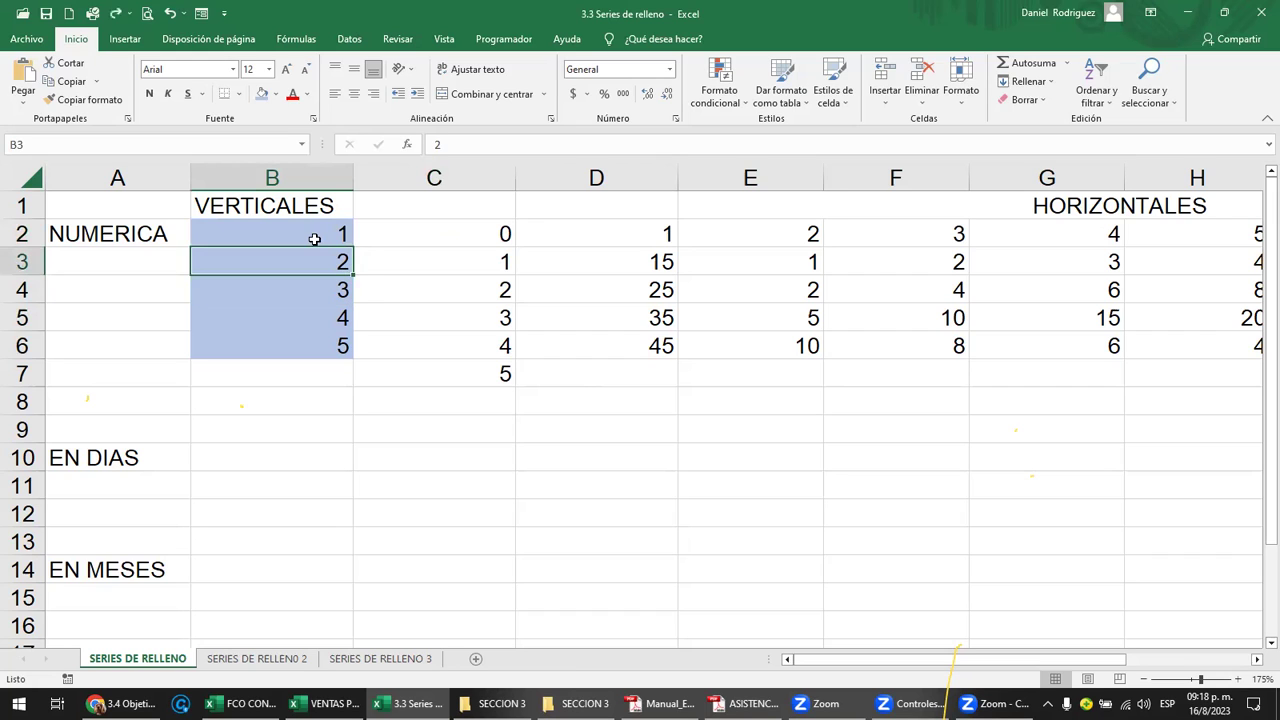
pyautogui.hotkey('shift', 'Return')
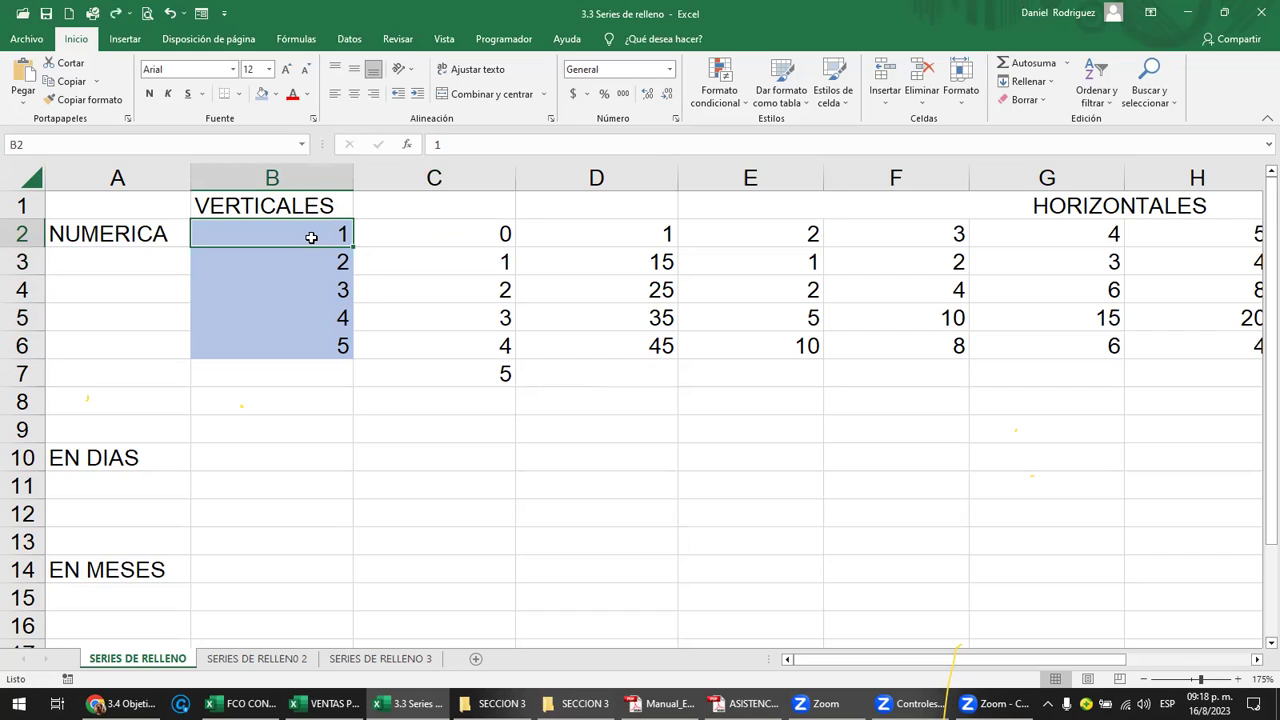
# Use the Series fill command on B2 to generate a linear series in columns with increment 2 and limit 10.
pyautogui.click(1050, 83)
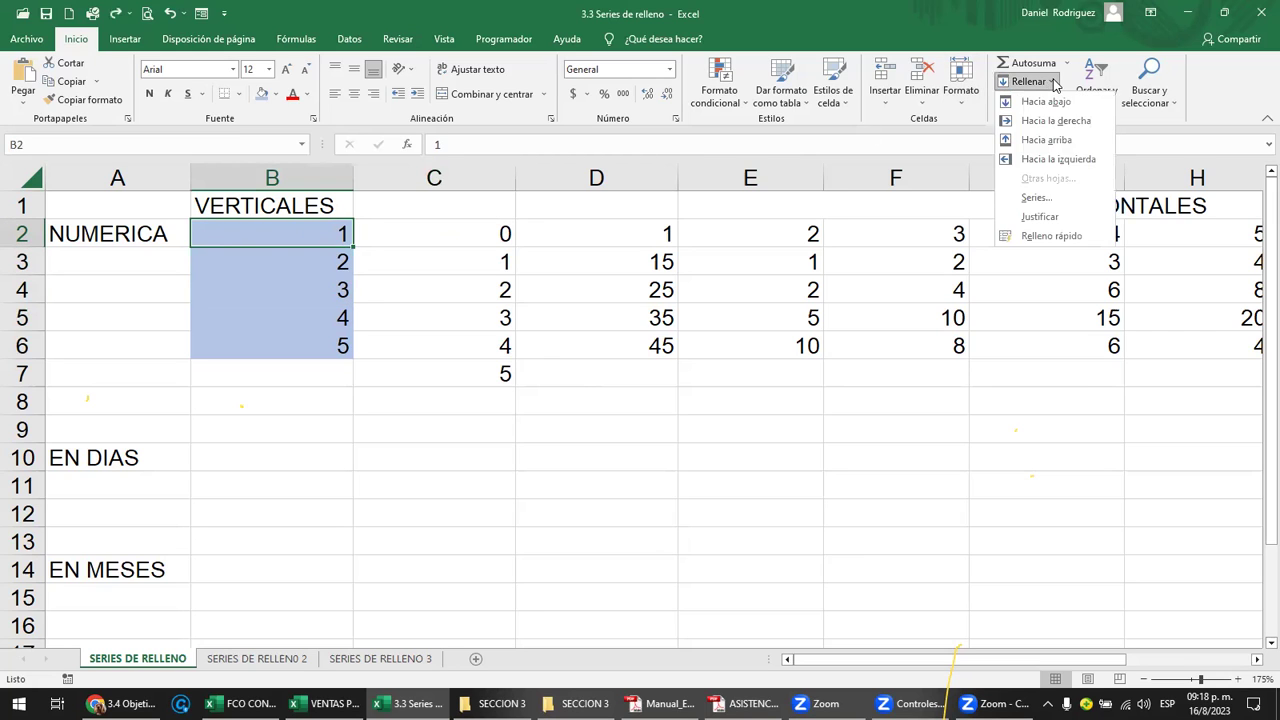
pyautogui.click(1036, 198)
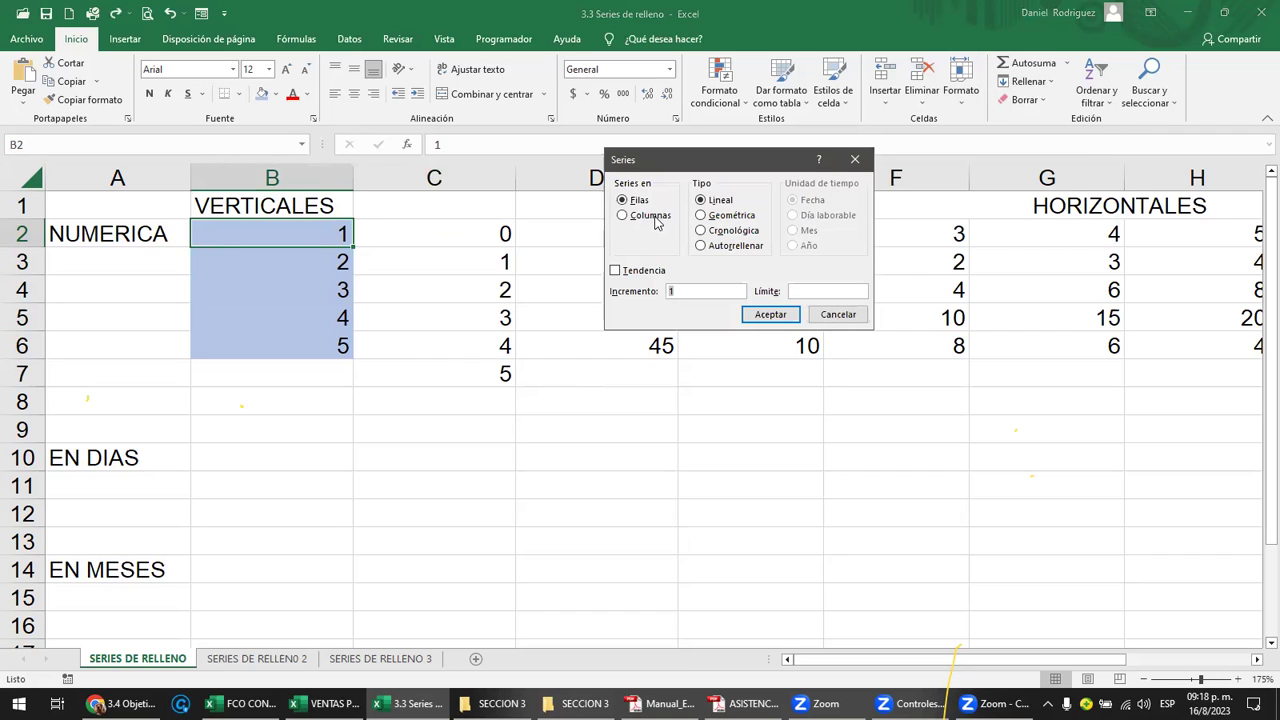
pyautogui.click(649, 217)
pyautogui.write('2')
pyautogui.click(810, 291)
pyautogui.write('10')
pyautogui.click(770, 314)
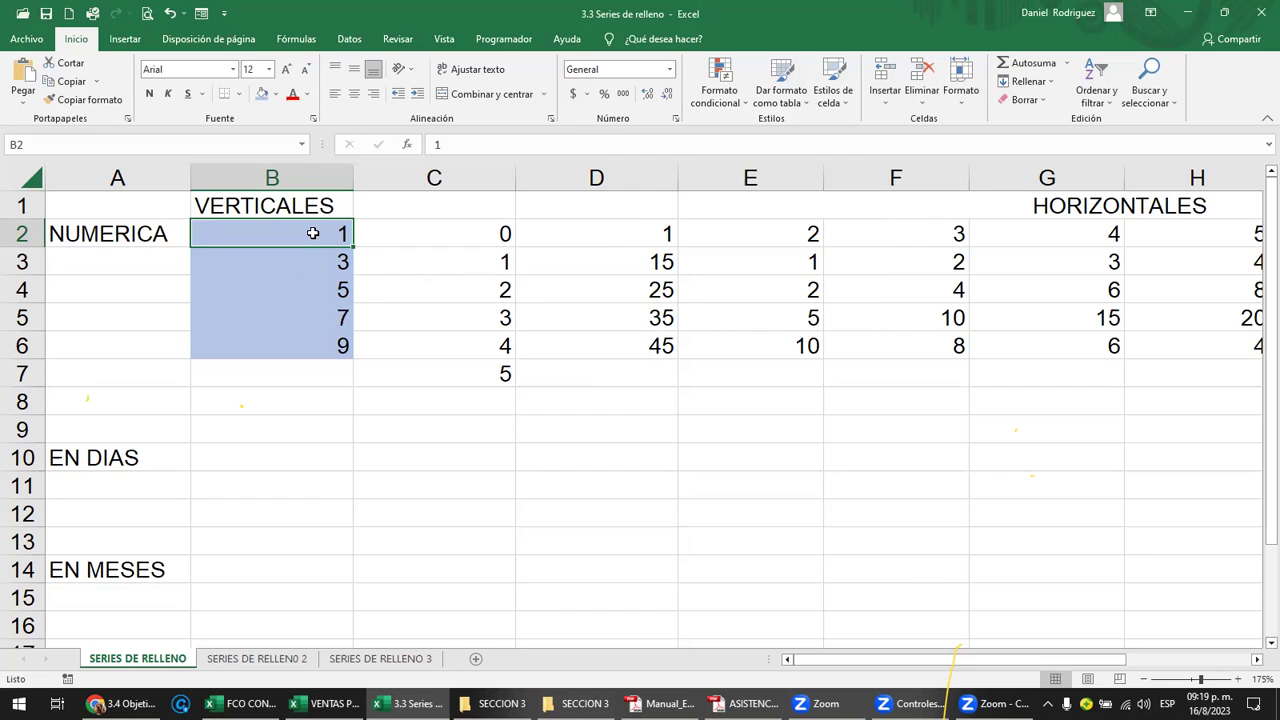
# Check the generated series in B2:B6 and the cells B7:B10 below it, returning to B2.
pyautogui.keyDown('shift'); pyautogui.click(300, 341); pyautogui.keyUp('shift')
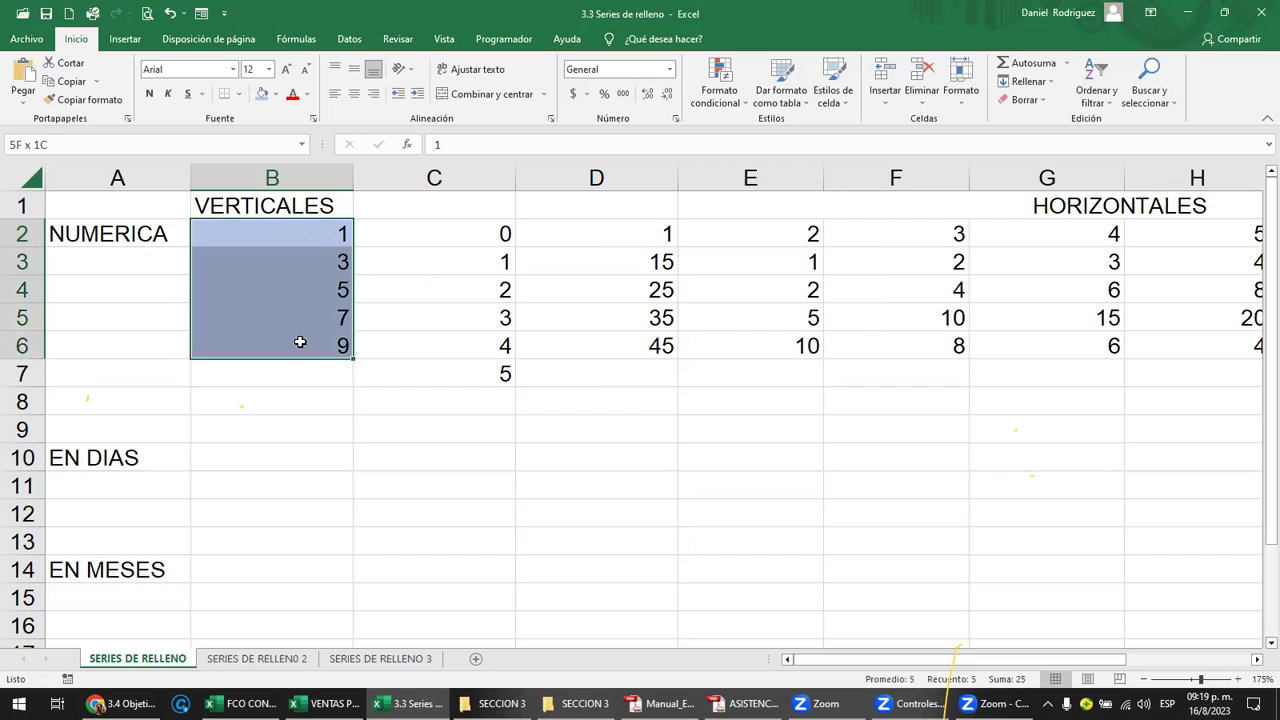
pyautogui.keyDown('ctrl'); pyautogui.moveTo(314, 371); pyautogui.dragTo(317, 447); pyautogui.keyUp('ctrl')
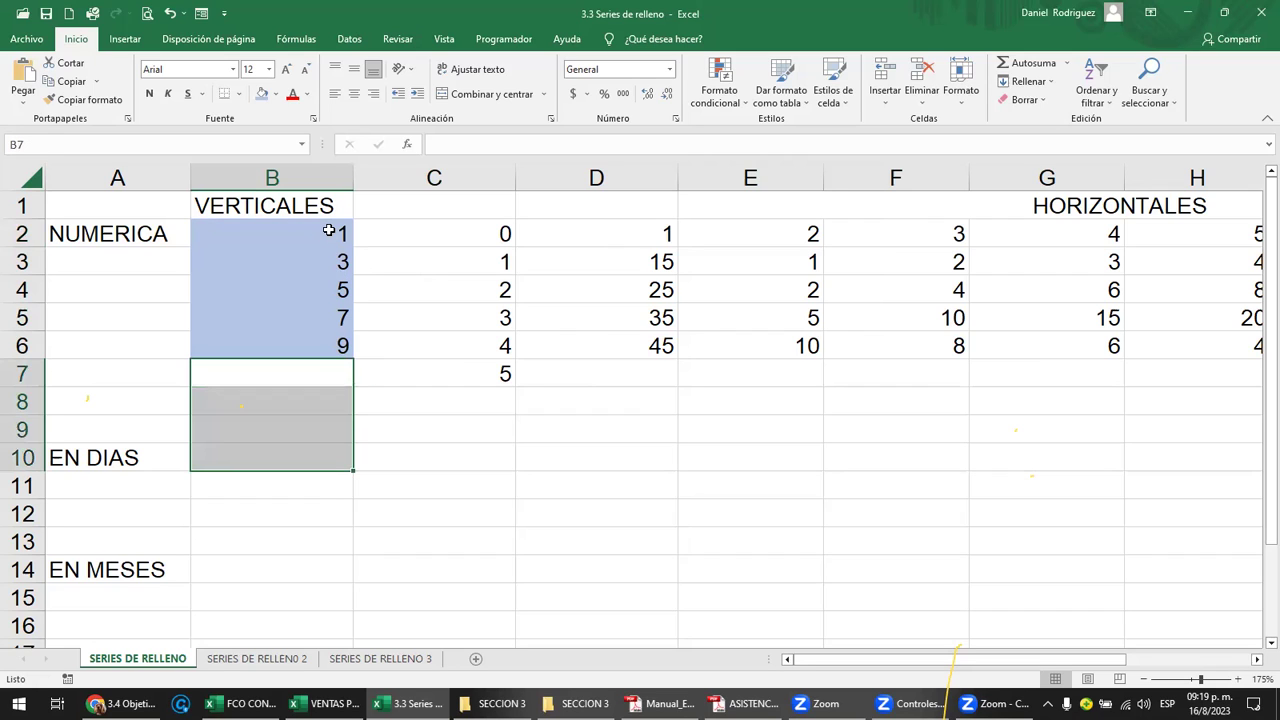
pyautogui.press('Escape')
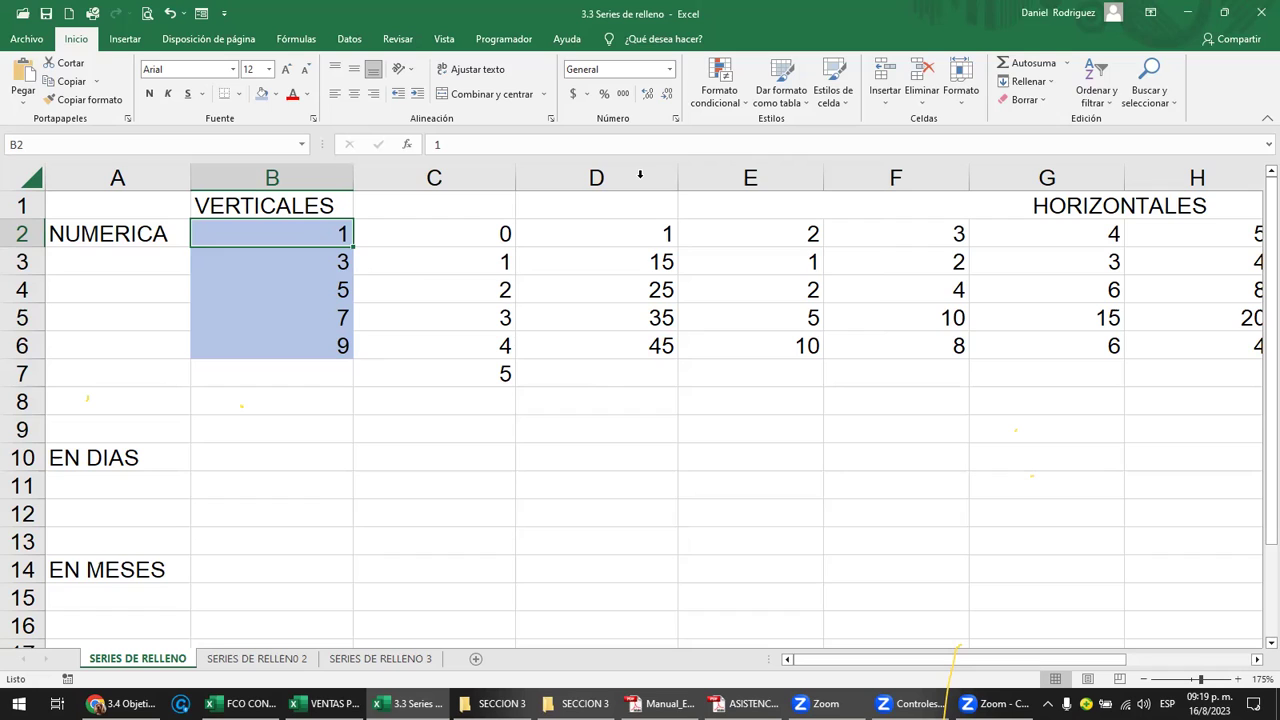
# Use the Series fill command on B2 to generate a linear series in rows across row 2 with increment 1.
pyautogui.click(1049, 82)
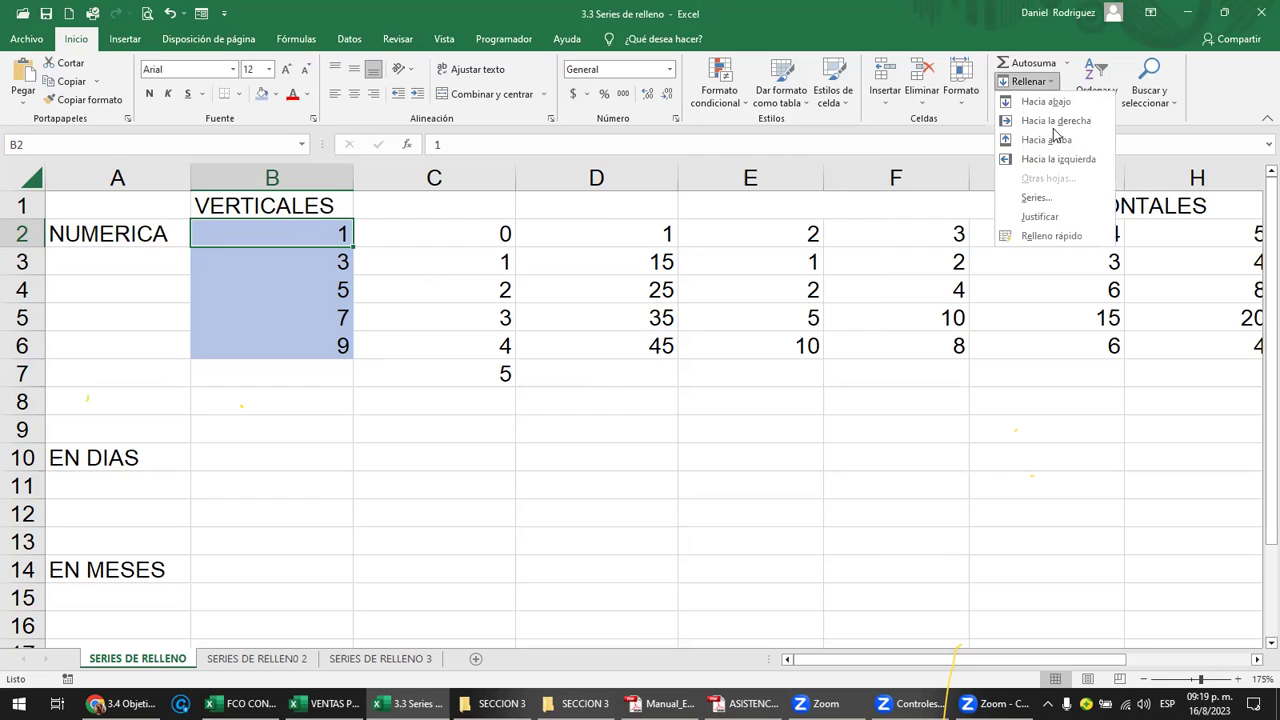
pyautogui.click(1048, 200)
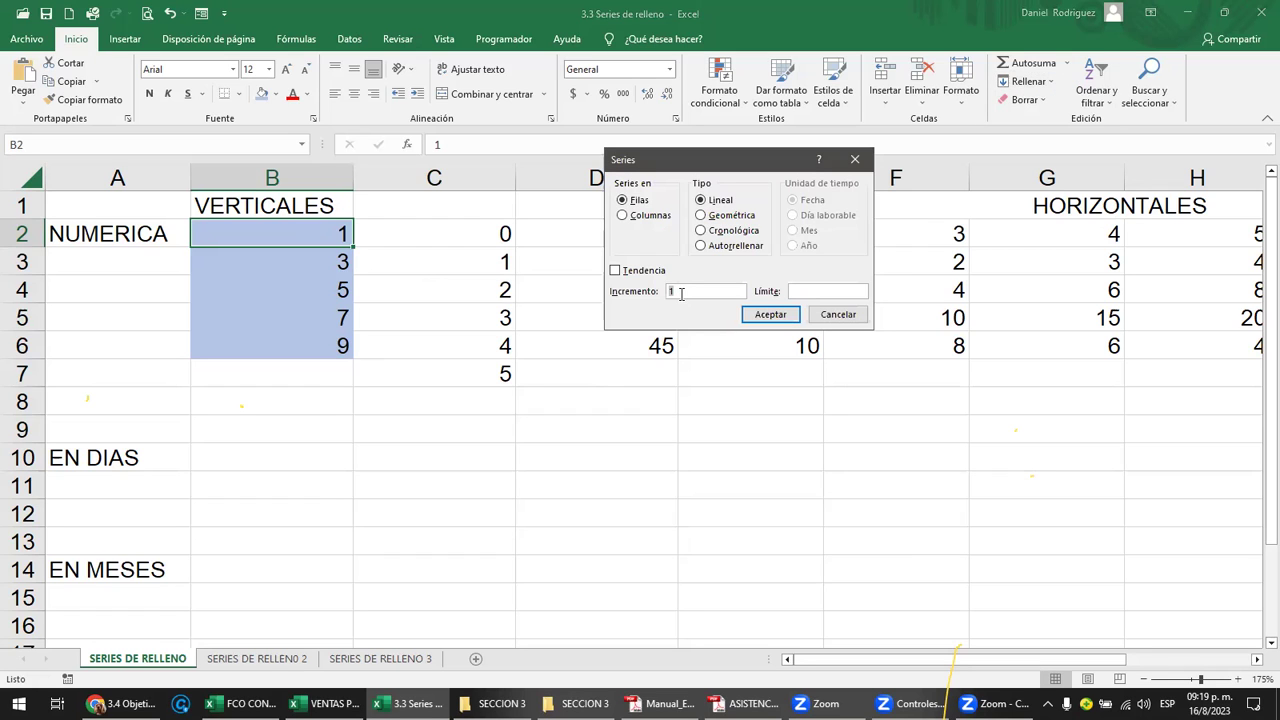
pyautogui.click(681, 293)
pyautogui.click(769, 314)
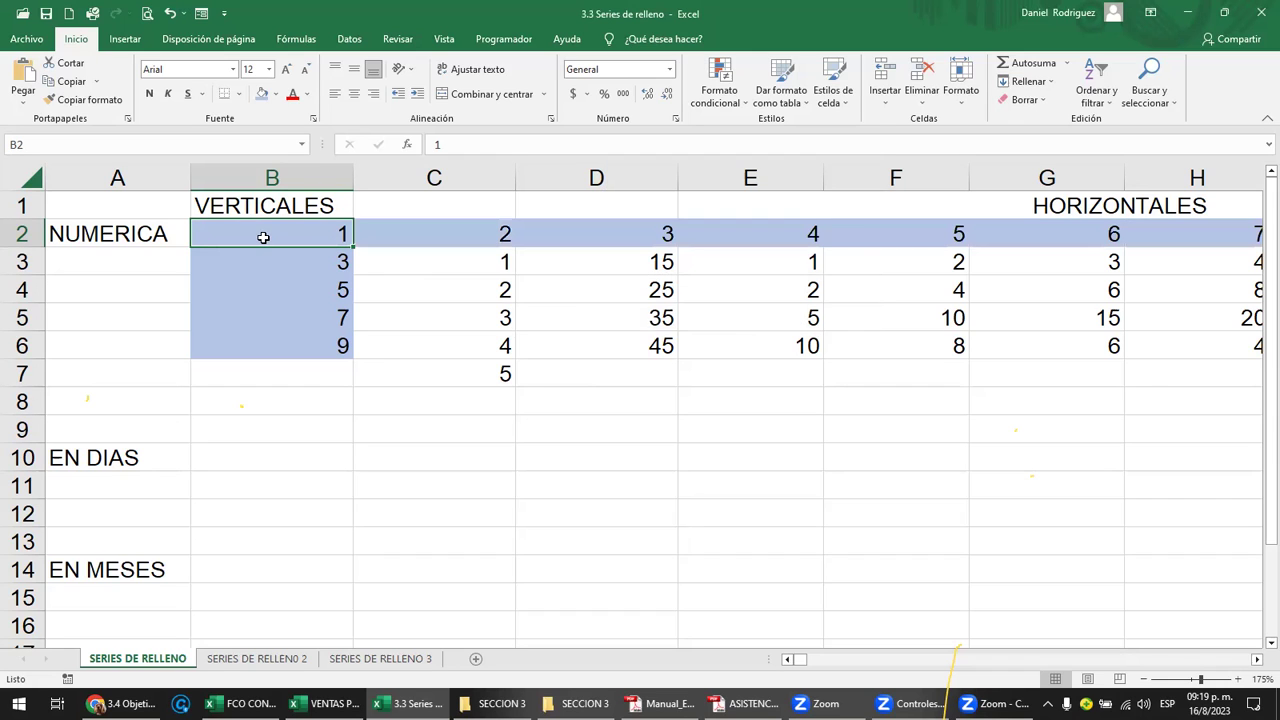
# Select row 2 and undo the last series fill across it.
pyautogui.click(19, 233)
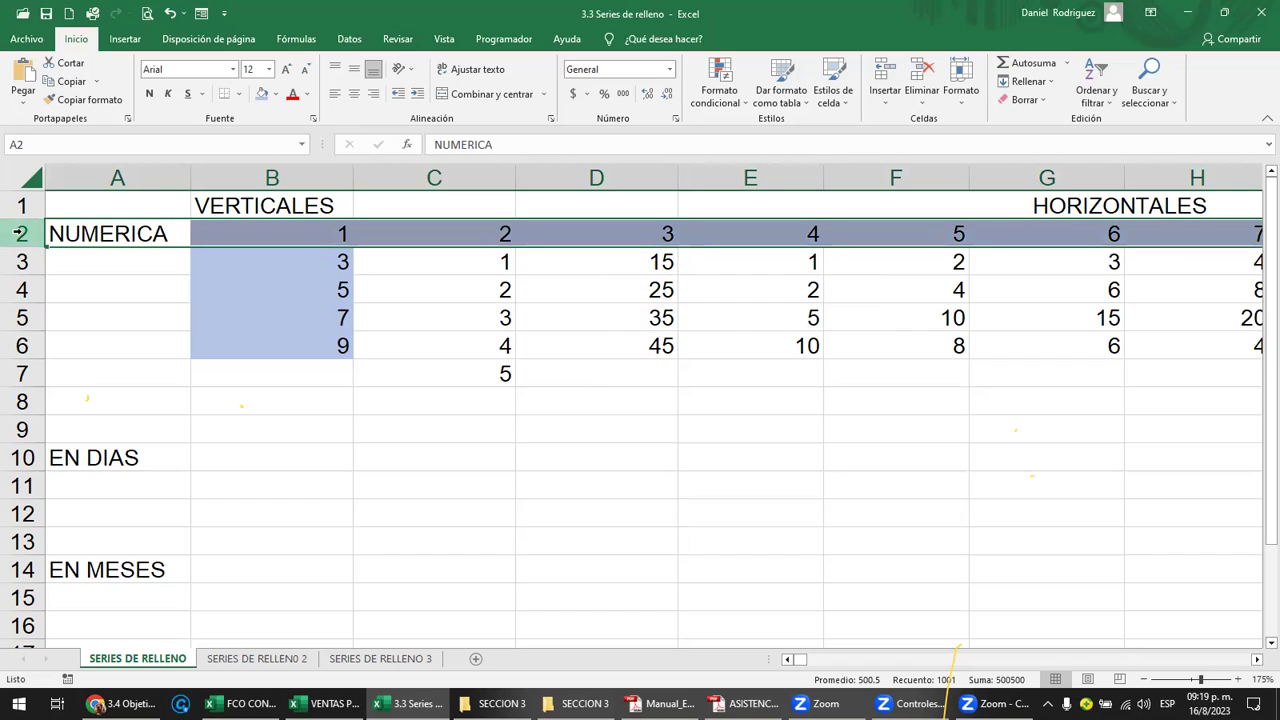
pyautogui.hotkey('ctrl', 'z')
# Use the Series fill command on B2 to generate a linear series in columns with increment 1 and limit 1000.
pyautogui.click(1052, 82)
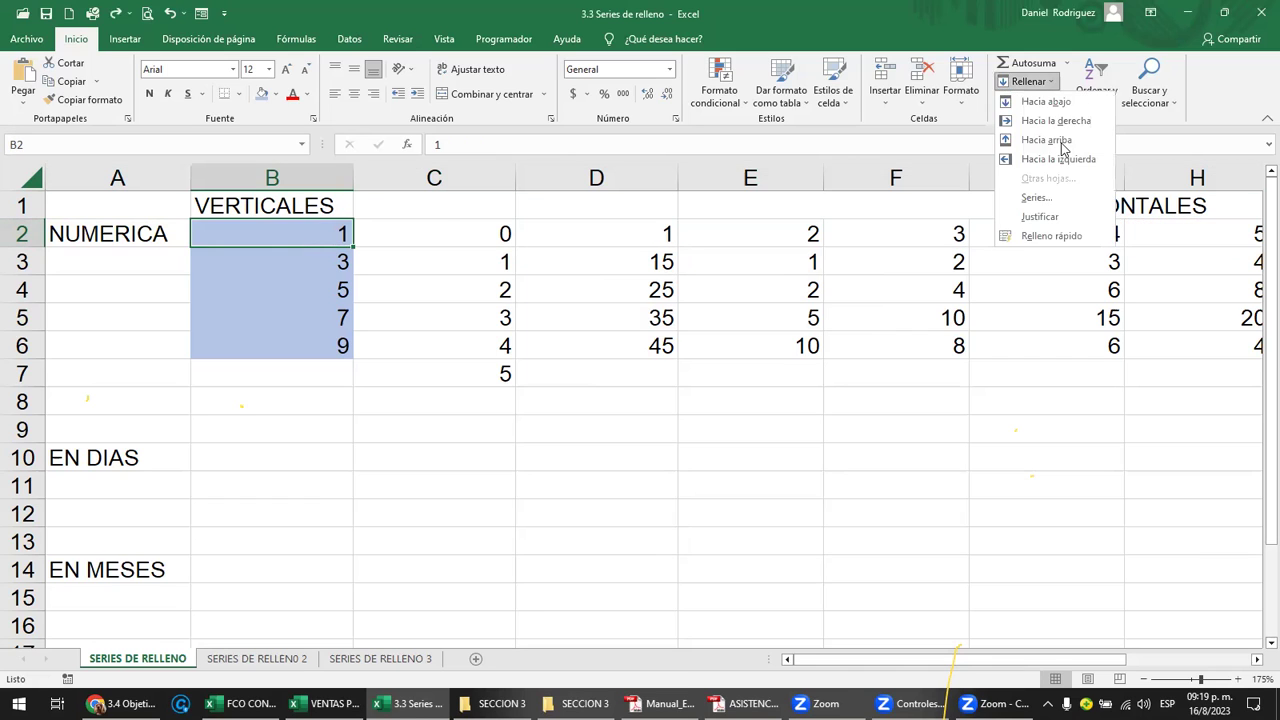
pyautogui.click(1040, 197)
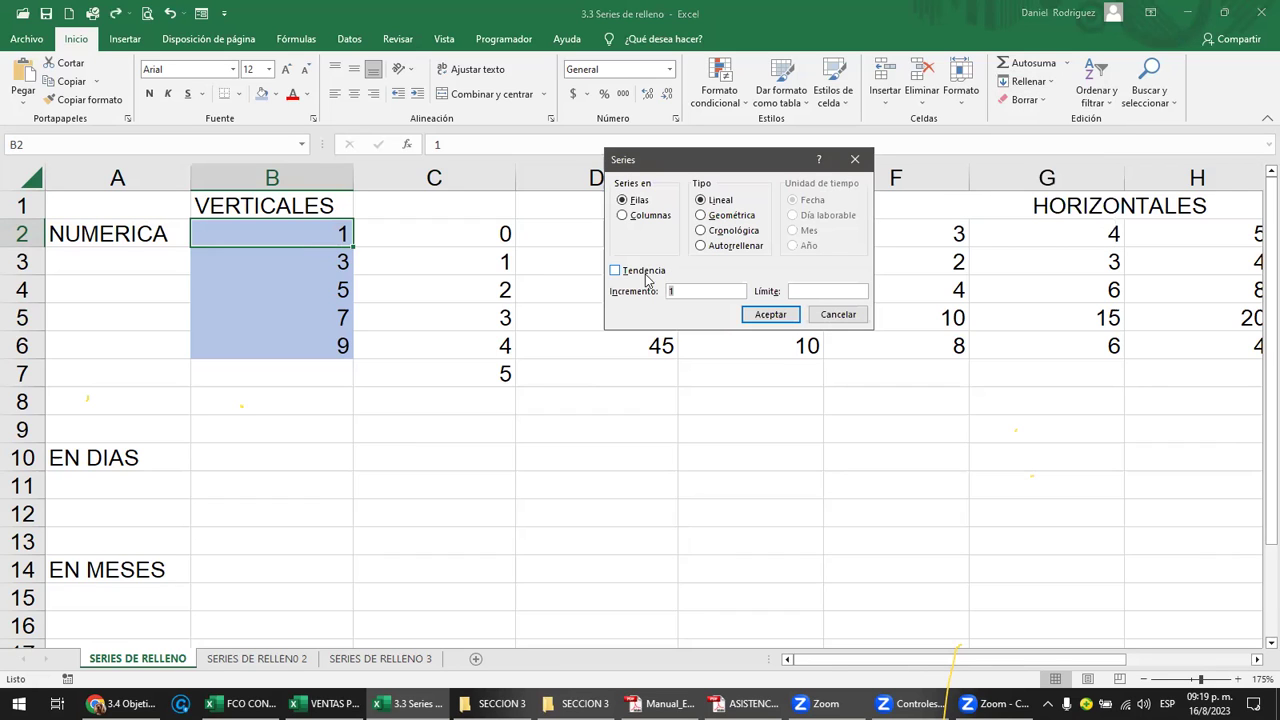
pyautogui.click(645, 216)
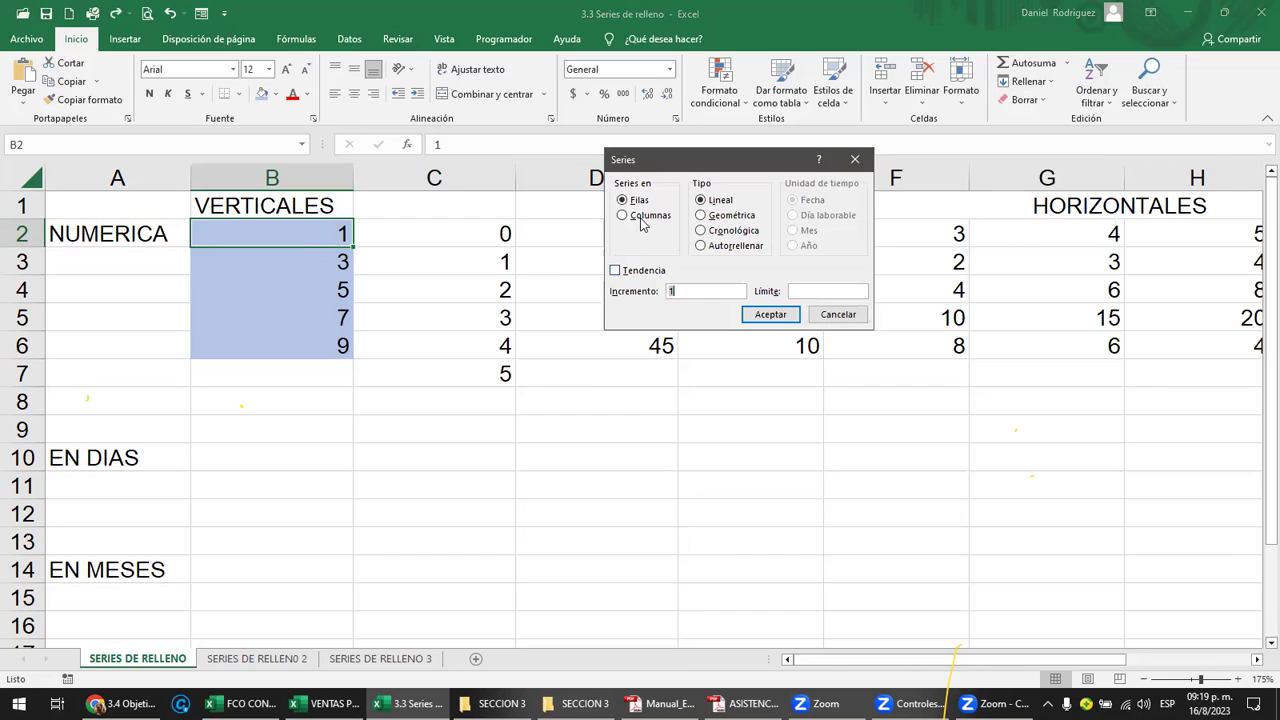
pyautogui.click(808, 290)
pyautogui.write('1000')
pyautogui.click(771, 315)
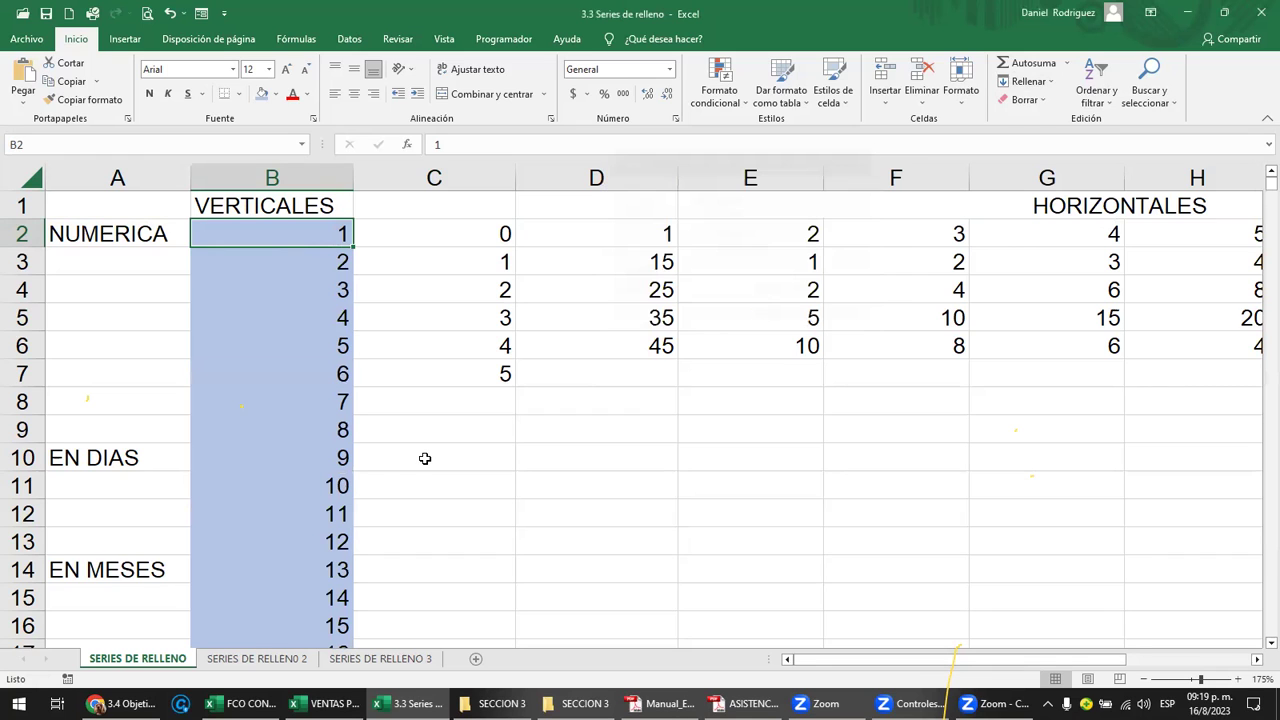
# Look down the generated series in column B and undo the fill.
pyautogui.scroll(-6, 354, 479)
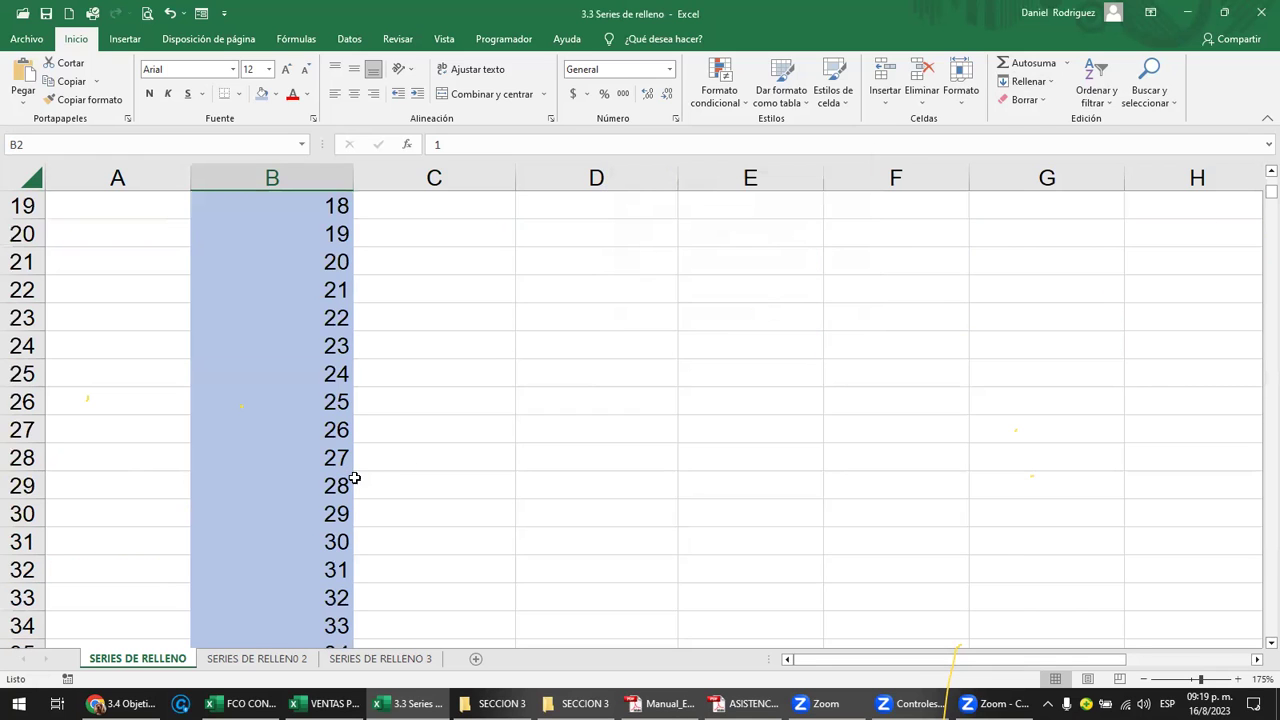
pyautogui.scroll(6, 354, 479)
pyautogui.hotkey('ctrl', 'z')
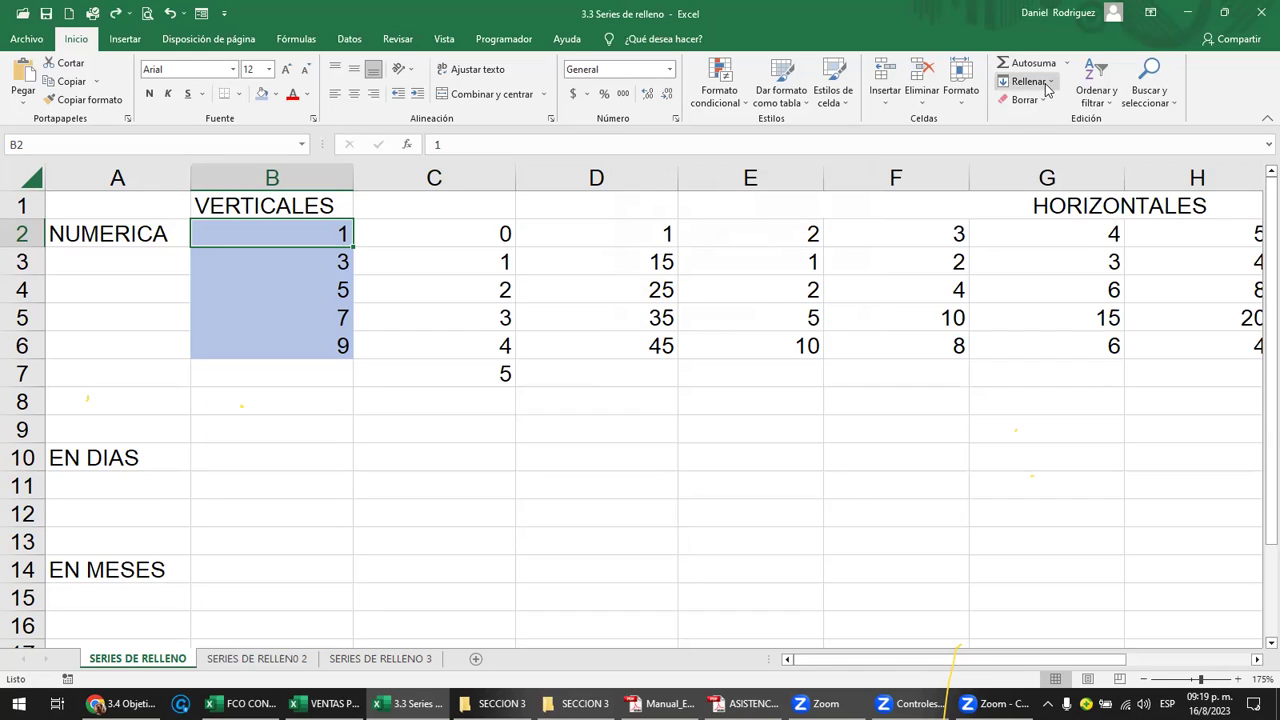
pyautogui.keyDown('ctrl'); pyautogui.click(305, 401); pyautogui.keyUp('ctrl')
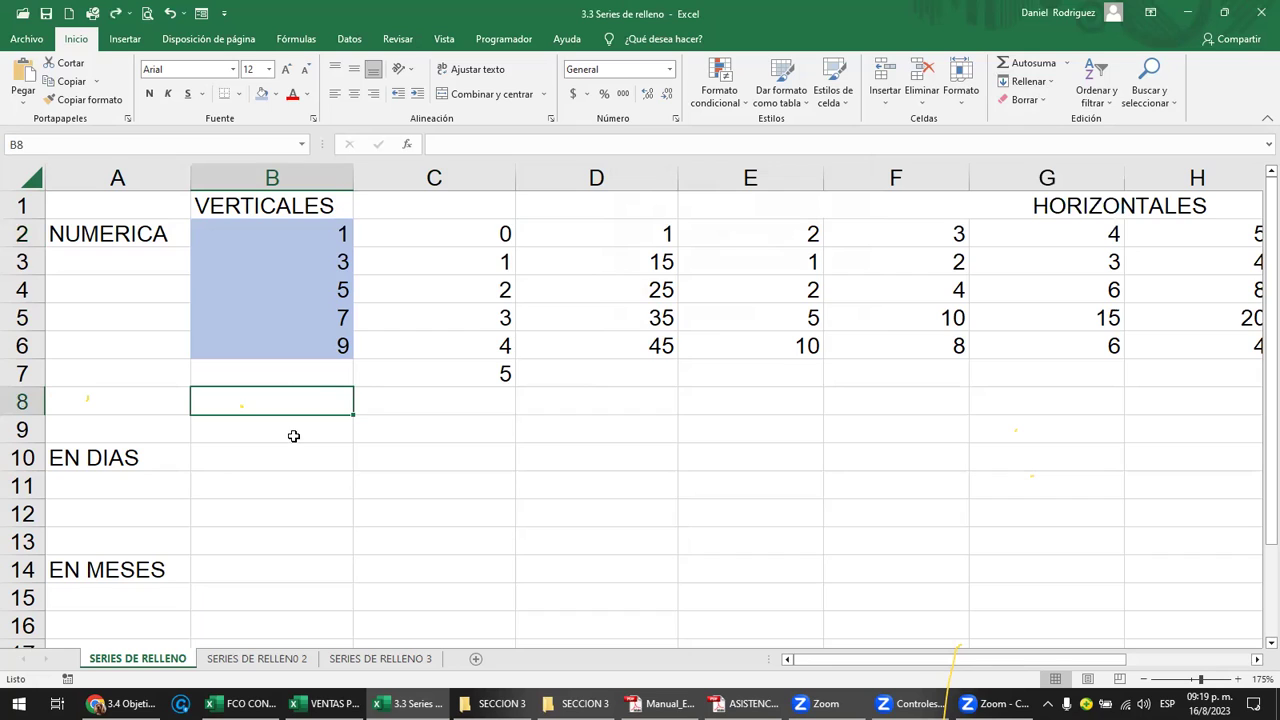
pyautogui.keyDown('ctrl'); pyautogui.click(230, 452); pyautogui.keyUp('ctrl')
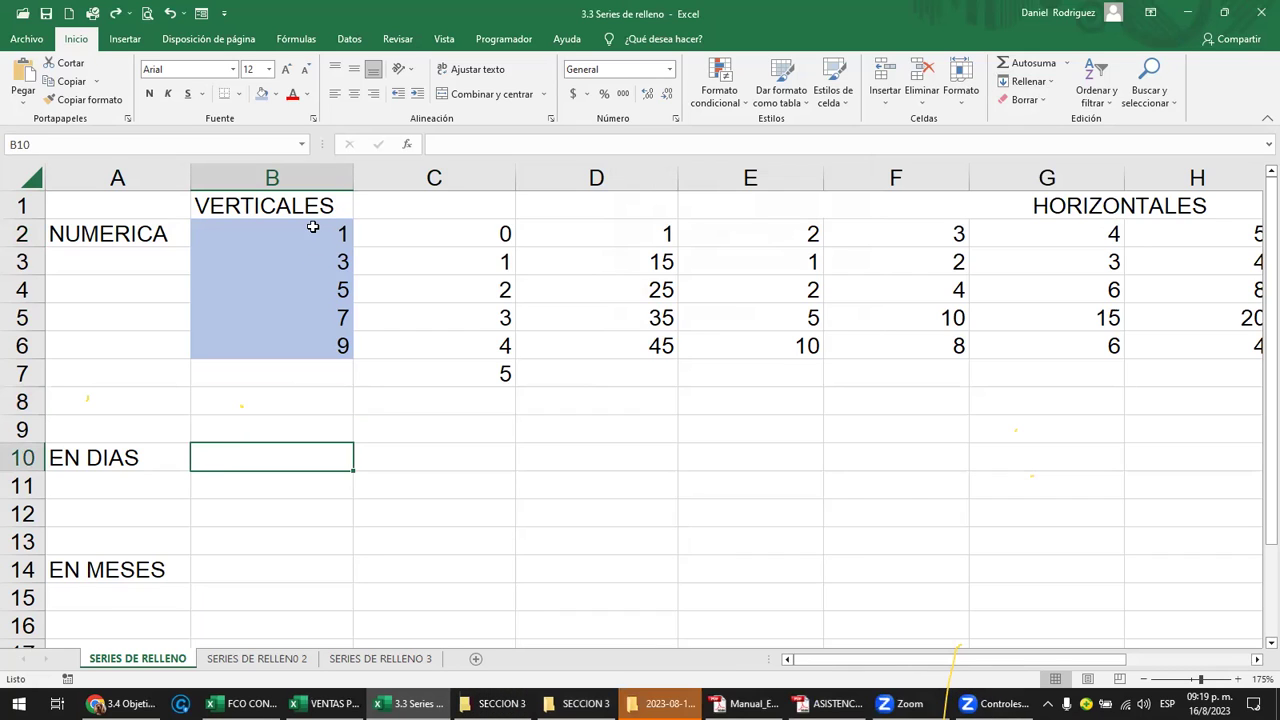
pyautogui.press('Return')
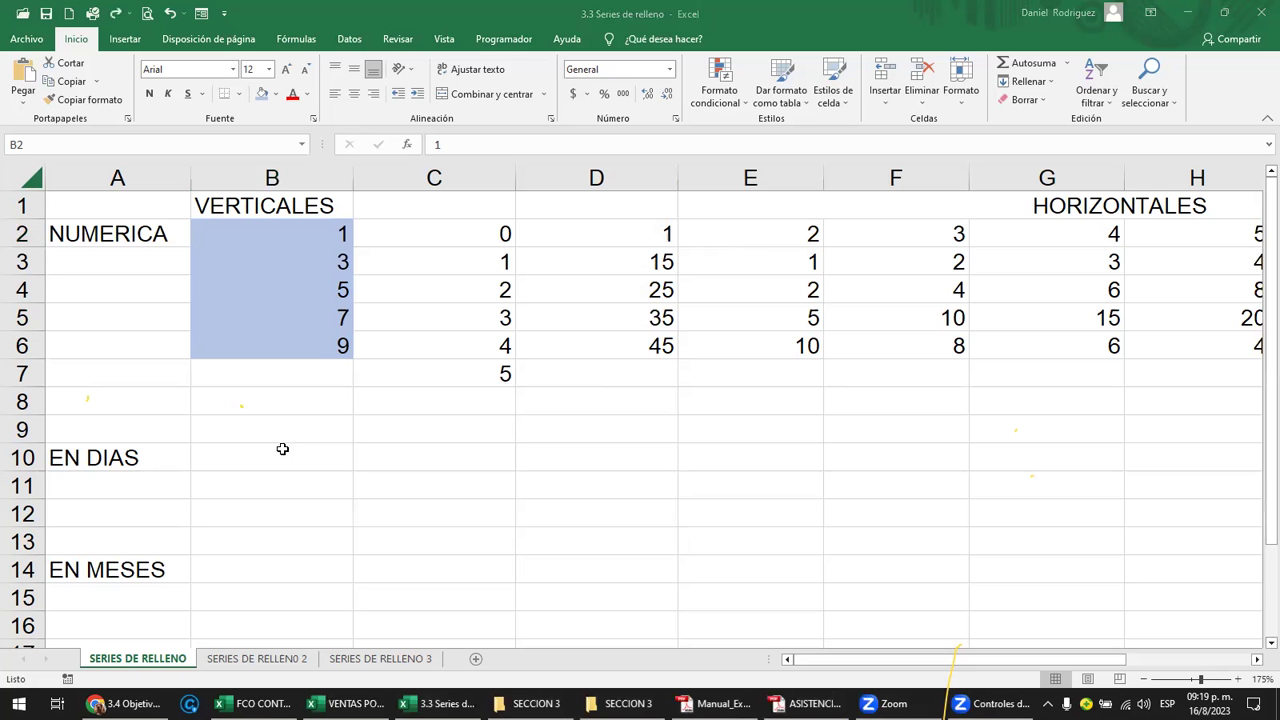
pyautogui.keyDown('ctrl'); pyautogui.click(249, 429); pyautogui.keyUp('ctrl')
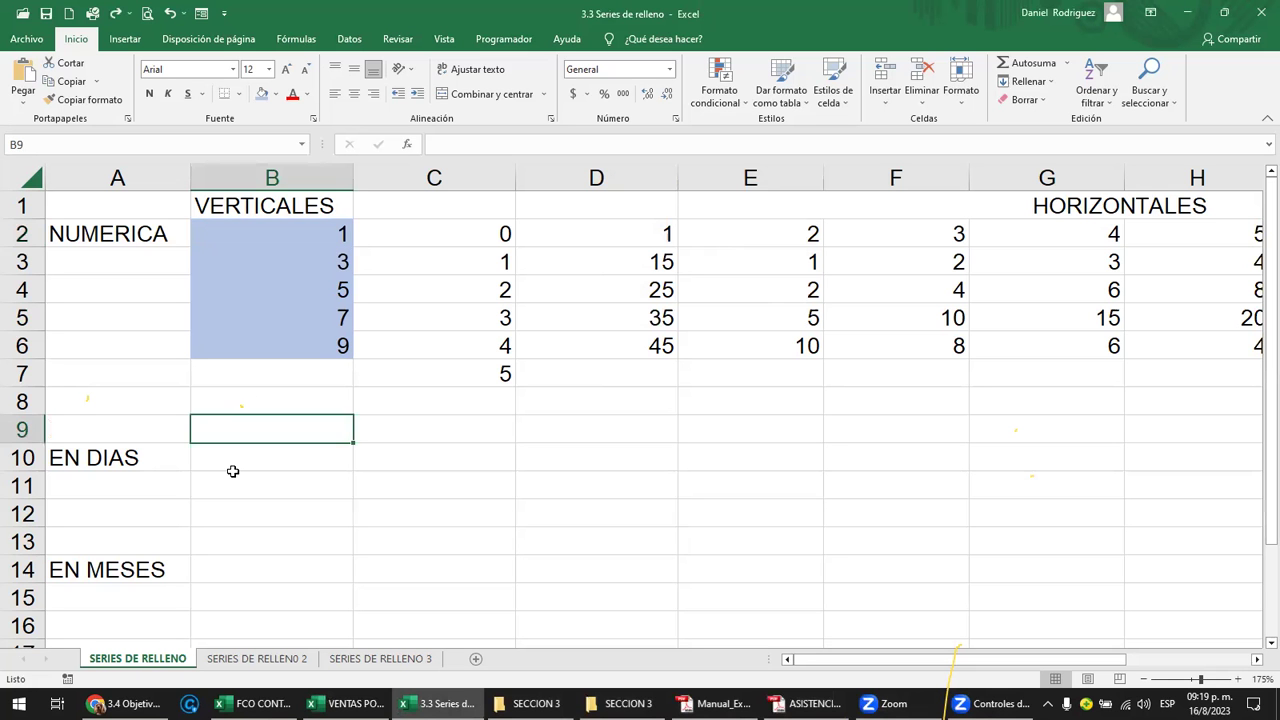
# Insert four blank rows above row 13, between the EN DIAS and EN MESES labels.
pyautogui.scroll(-2, 233, 471)
pyautogui.moveTo(22, 373); pyautogui.dragTo(23, 458)
pyautogui.rightClick(23, 458)
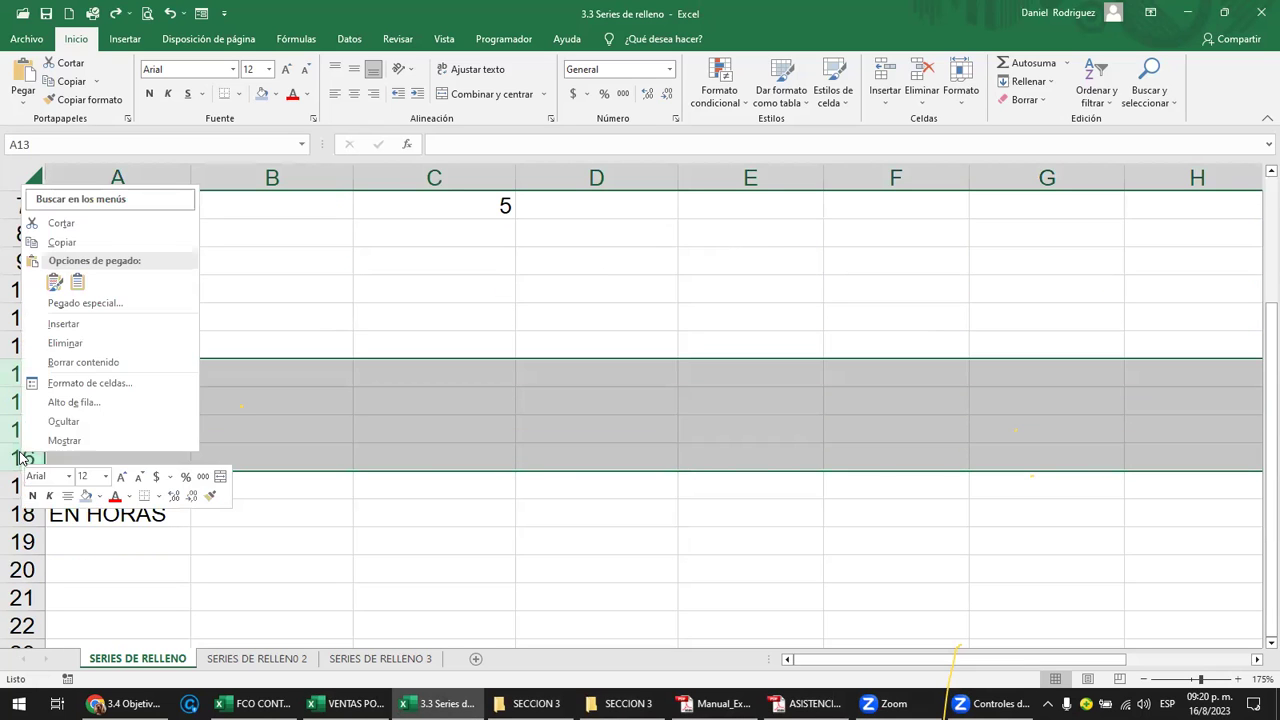
pyautogui.click(86, 333)
pyautogui.click(237, 286)
pyautogui.scroll(2, 334, 424)
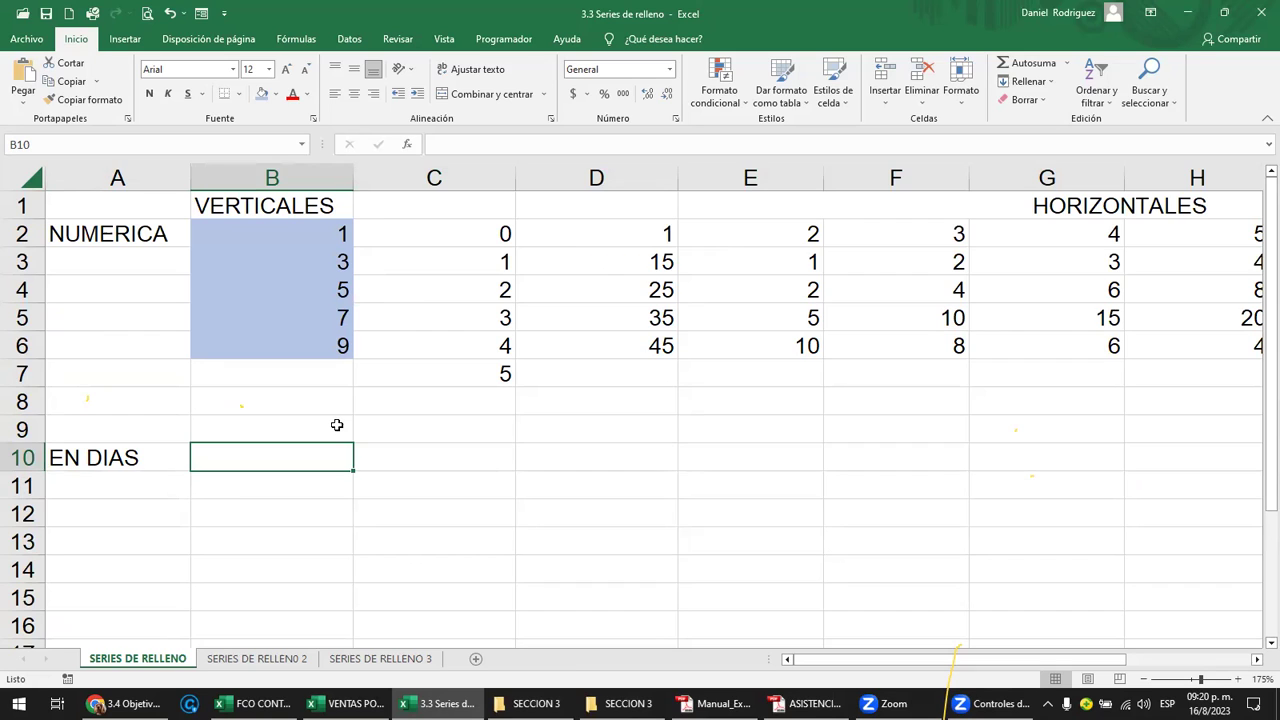
# Clear the numbers in B2:B6 under VERTICALES.
pyautogui.click(334, 380)
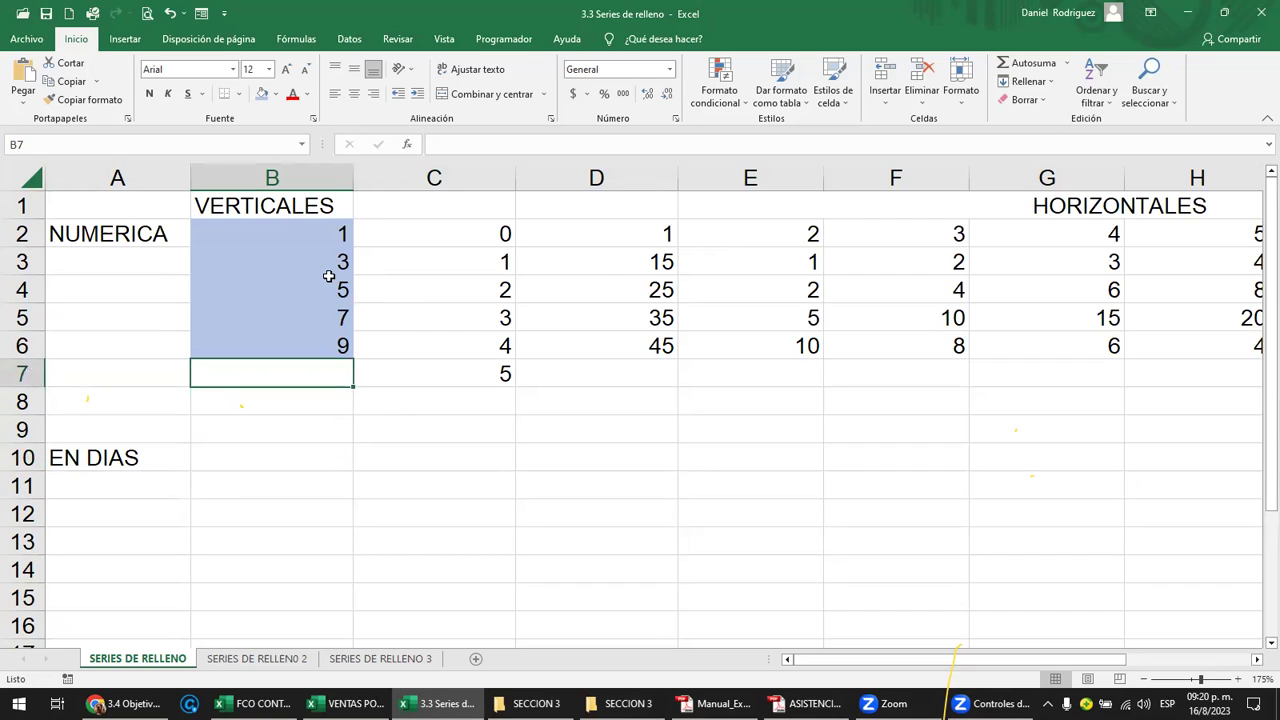
pyautogui.moveTo(330, 232); pyautogui.dragTo(330, 338)
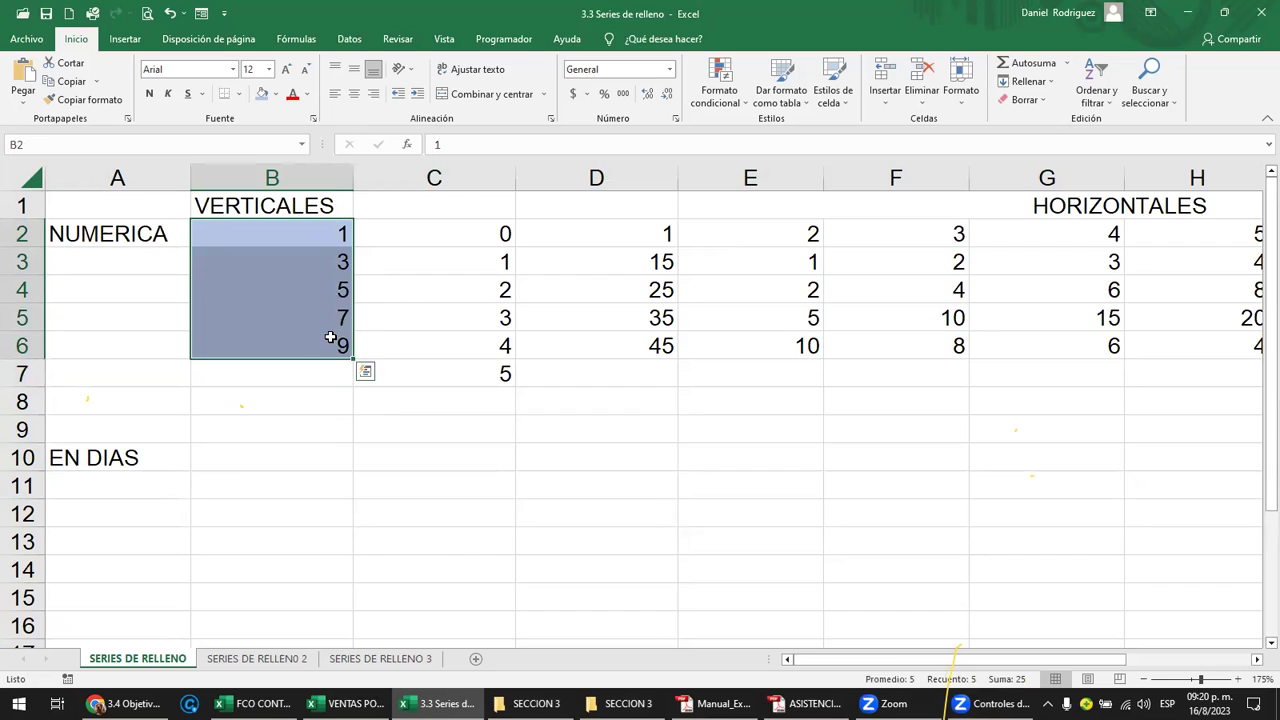
pyautogui.press('Delete')
# Enter 1 in B2 as the starting value and return to that cell.
pyautogui.moveTo(293, 231); pyautogui.dragTo(286, 334)
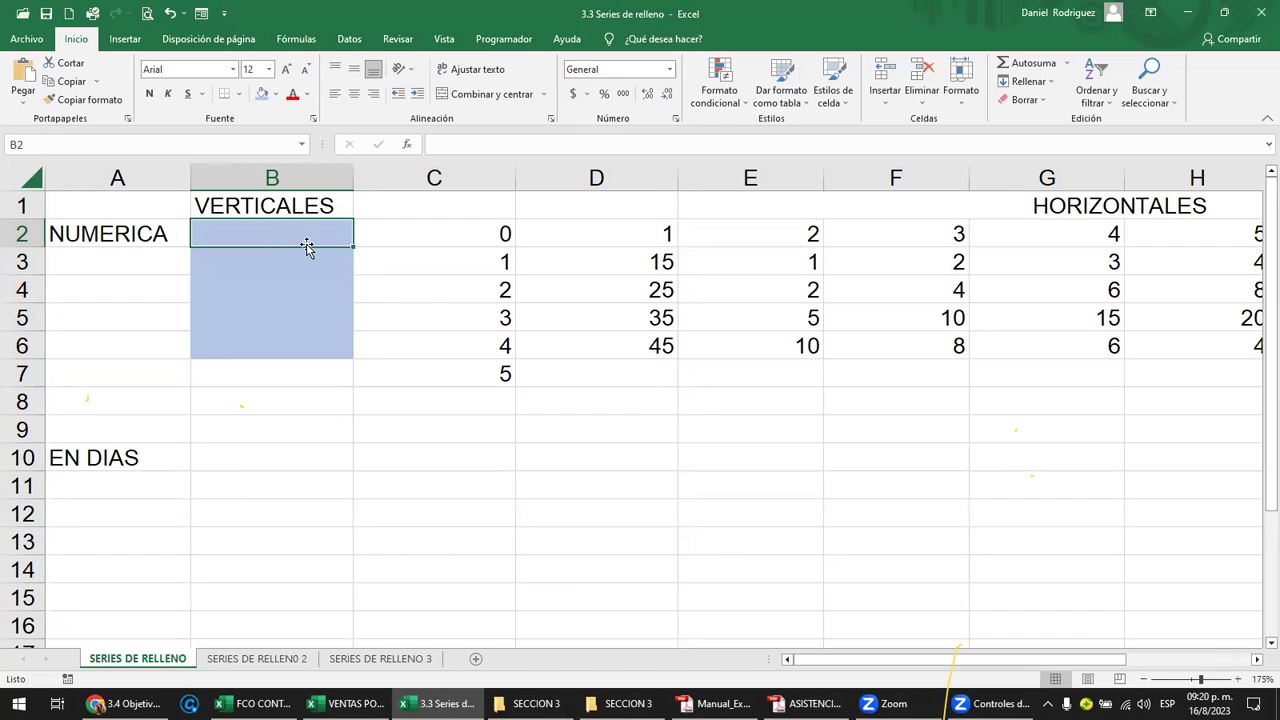
pyautogui.write('1')
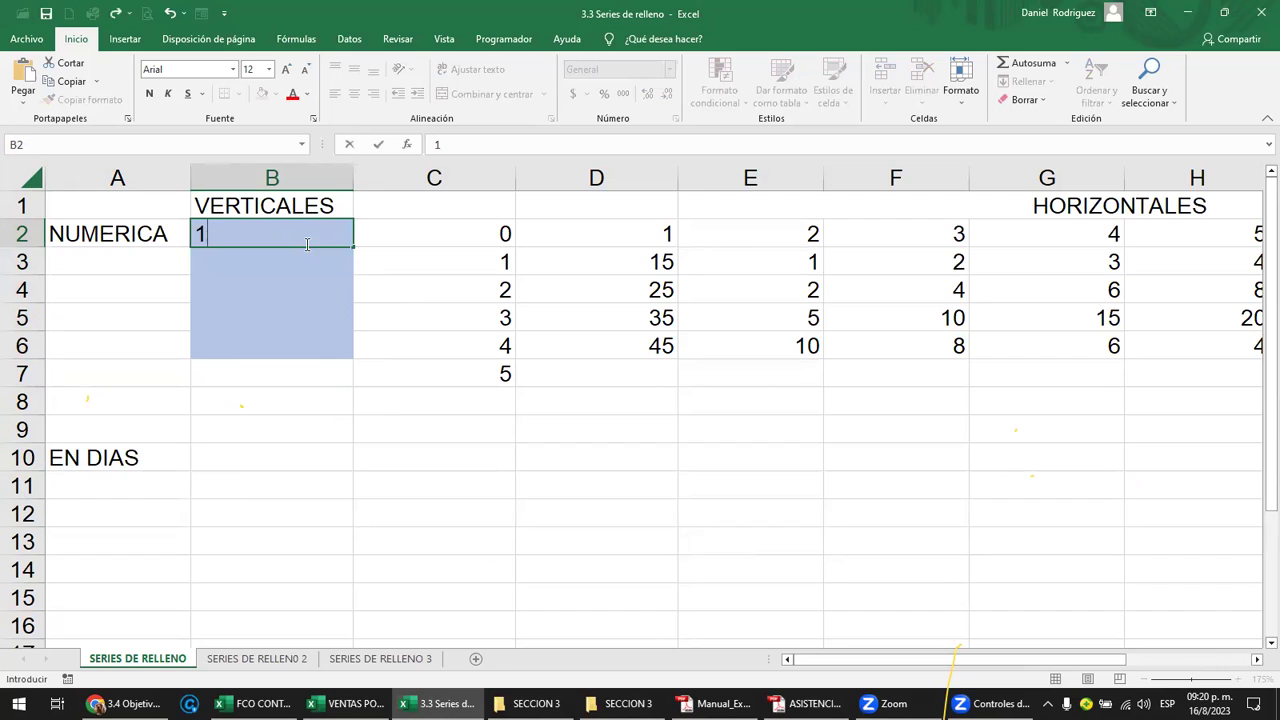
pyautogui.press('Return')
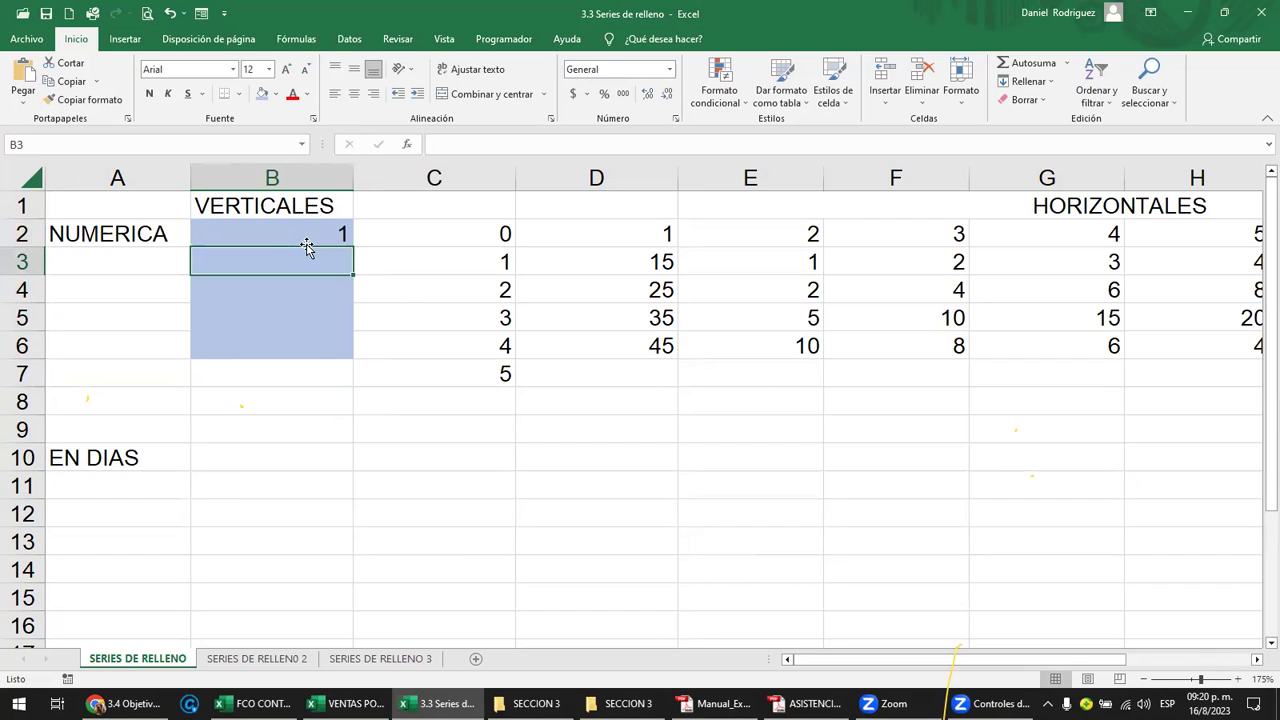
pyautogui.hotkey('shift', 'Return')
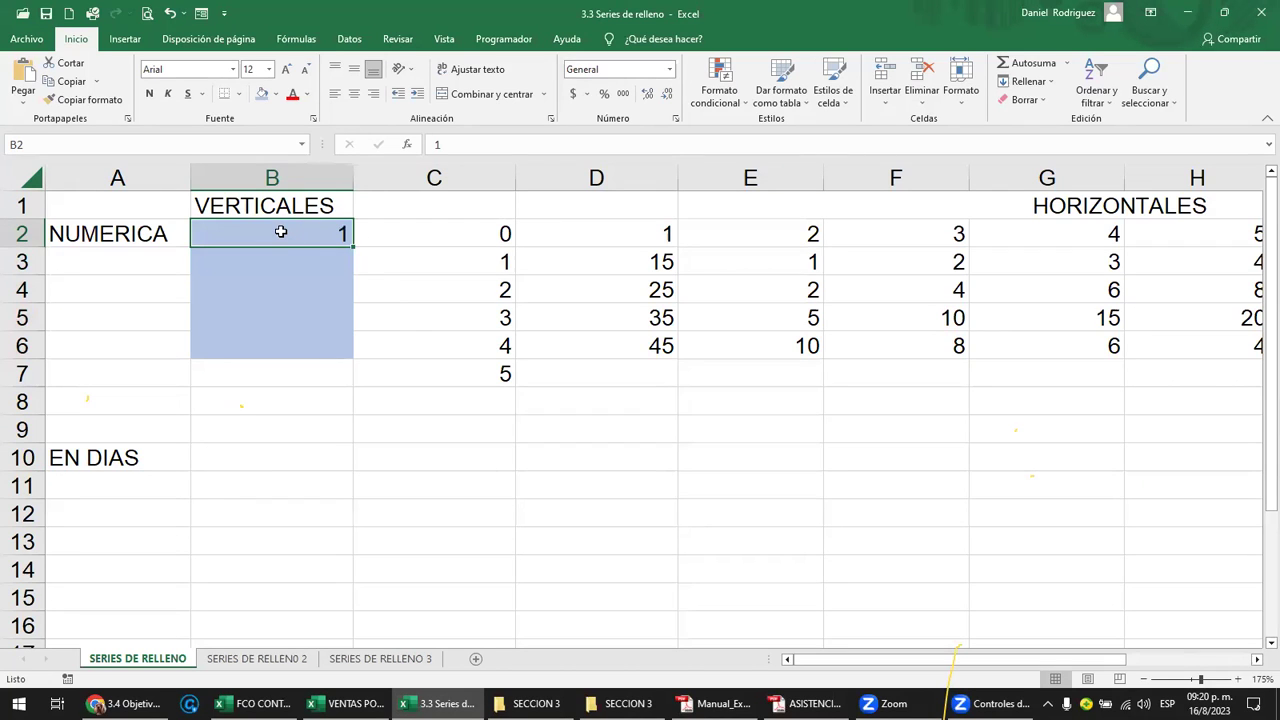
# Use the Series fill command on B2 to generate a linear series in columns from 1 to 5 with increment 1.
pyautogui.moveTo(280, 230); pyautogui.dragTo(294, 346)
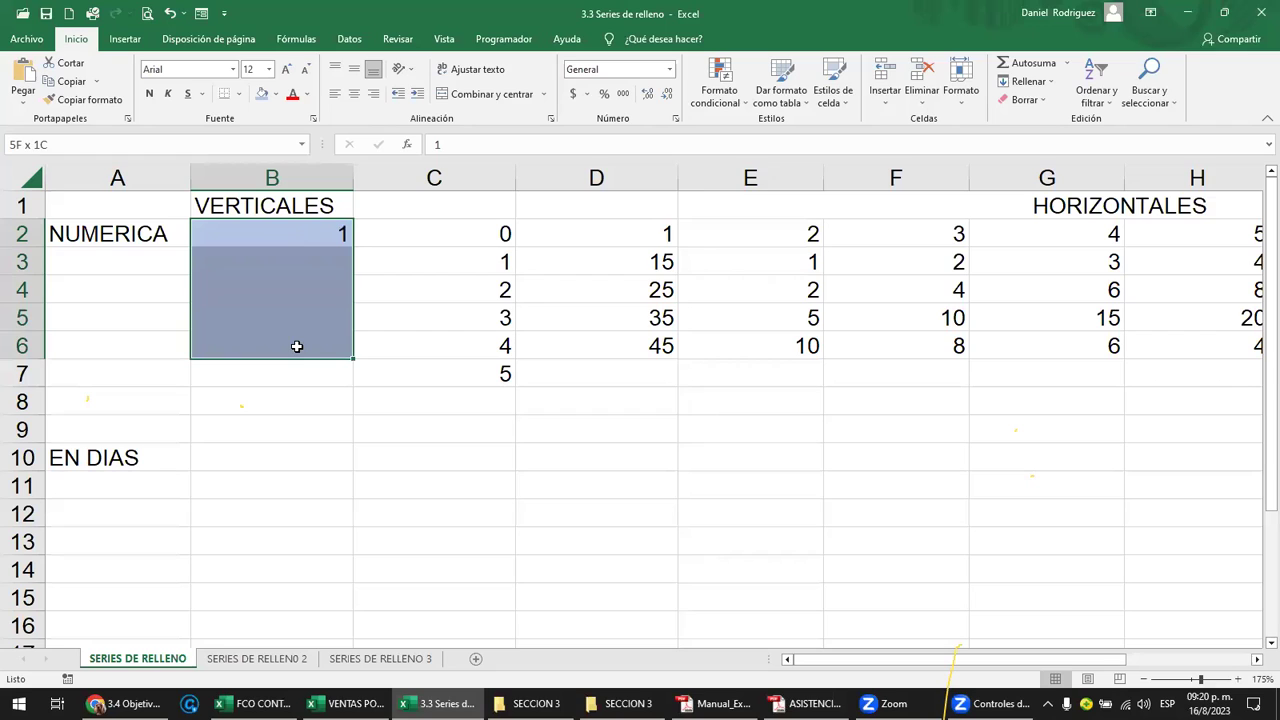
pyautogui.moveTo(305, 260); pyautogui.dragTo(717, 233)
pyautogui.click(289, 231)
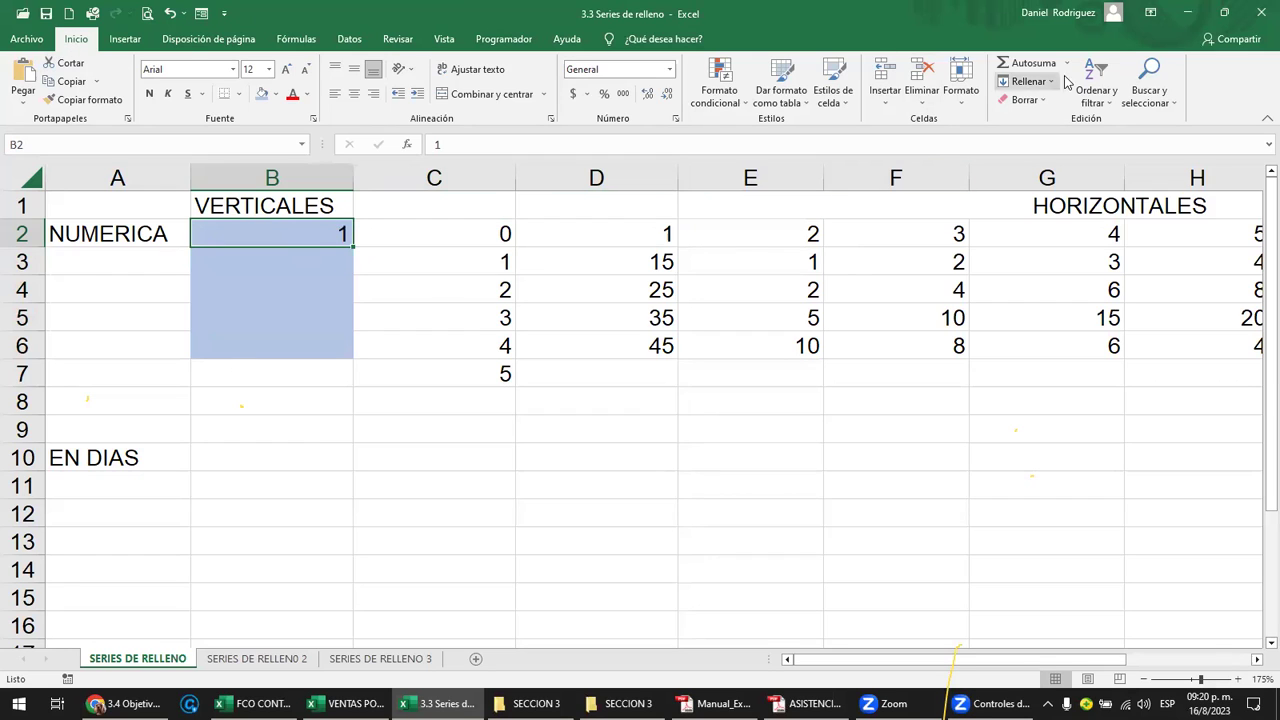
pyautogui.click(1030, 81)
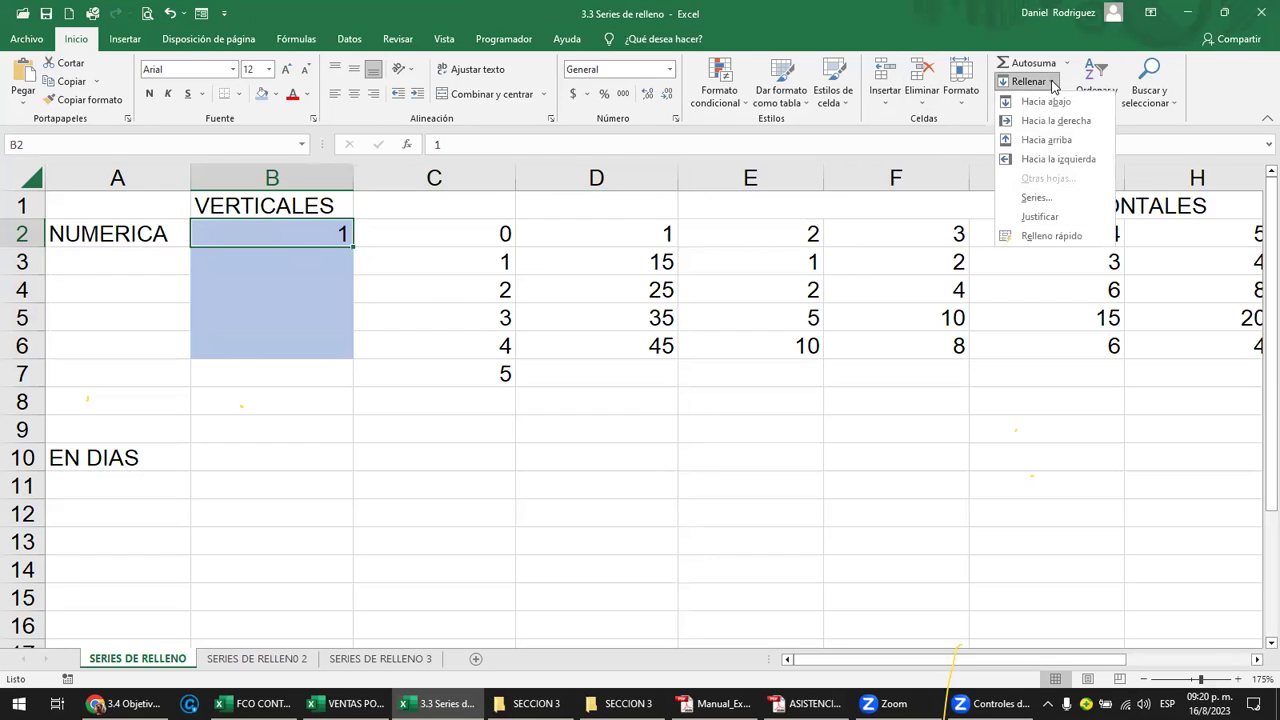
pyautogui.click(1036, 200)
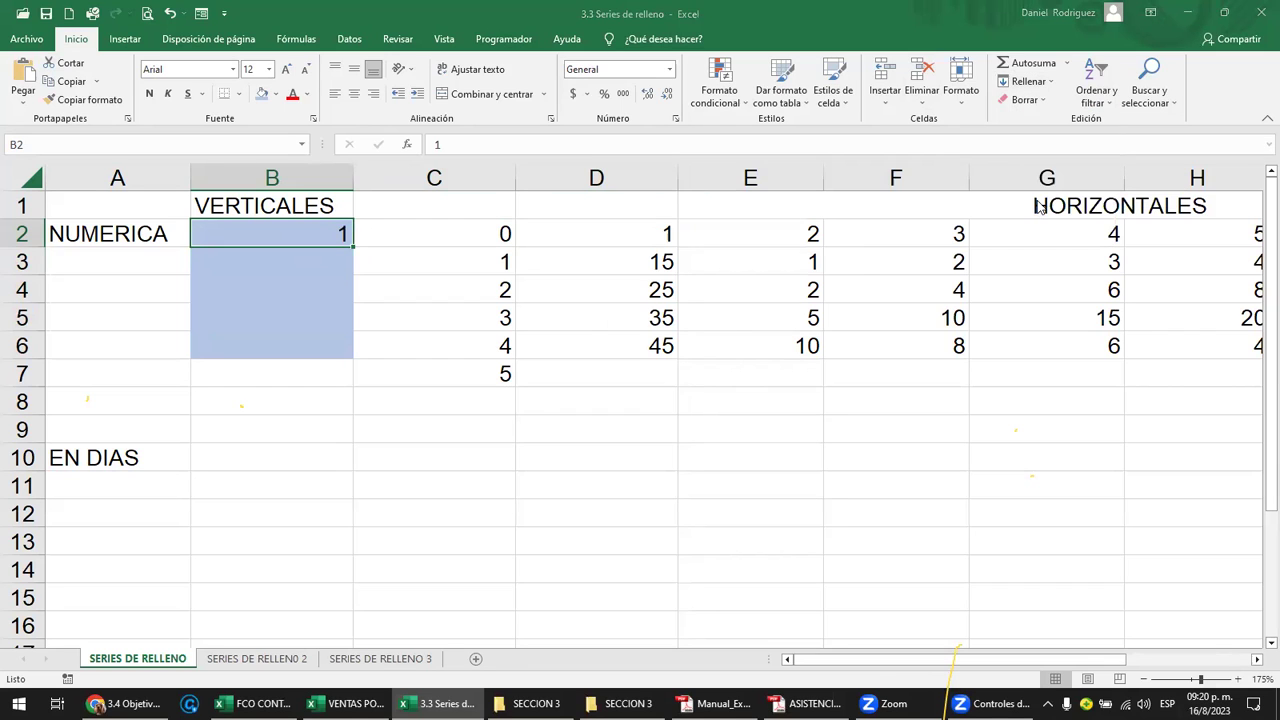
pyautogui.moveTo(705, 163); pyautogui.dragTo(533, 198)
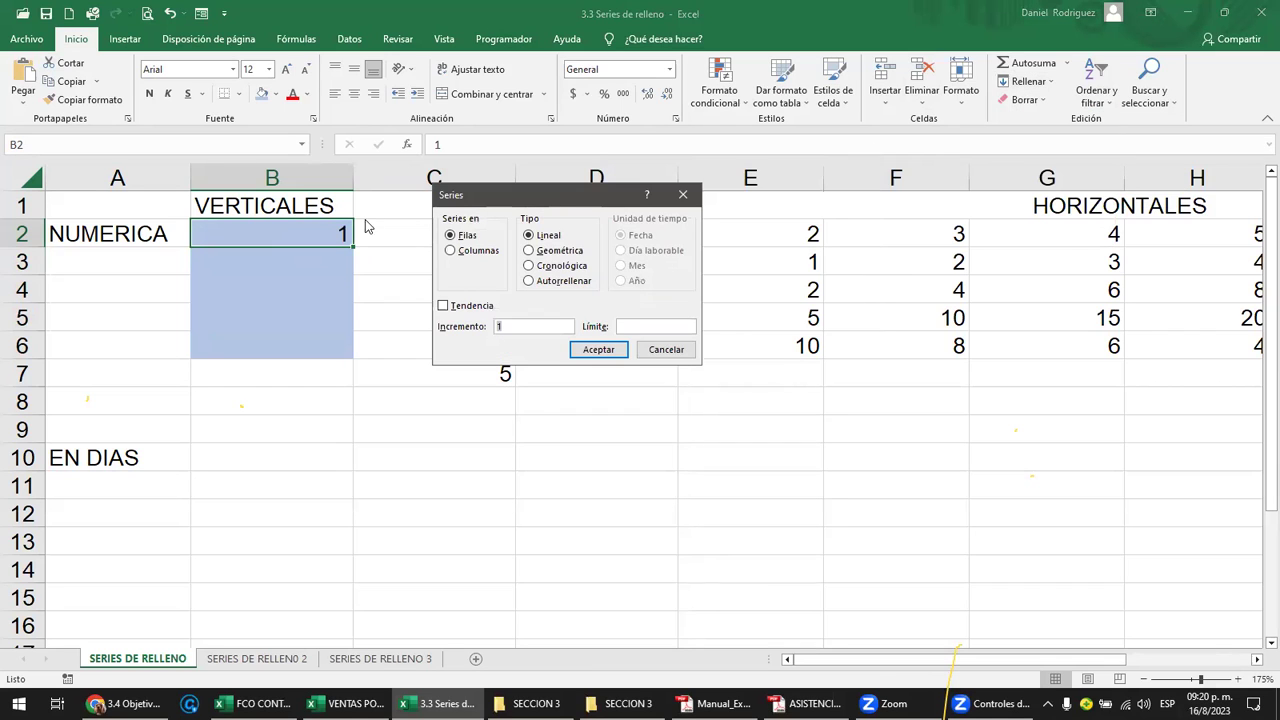
pyautogui.click(455, 253)
pyautogui.click(503, 326)
pyautogui.click(599, 351)
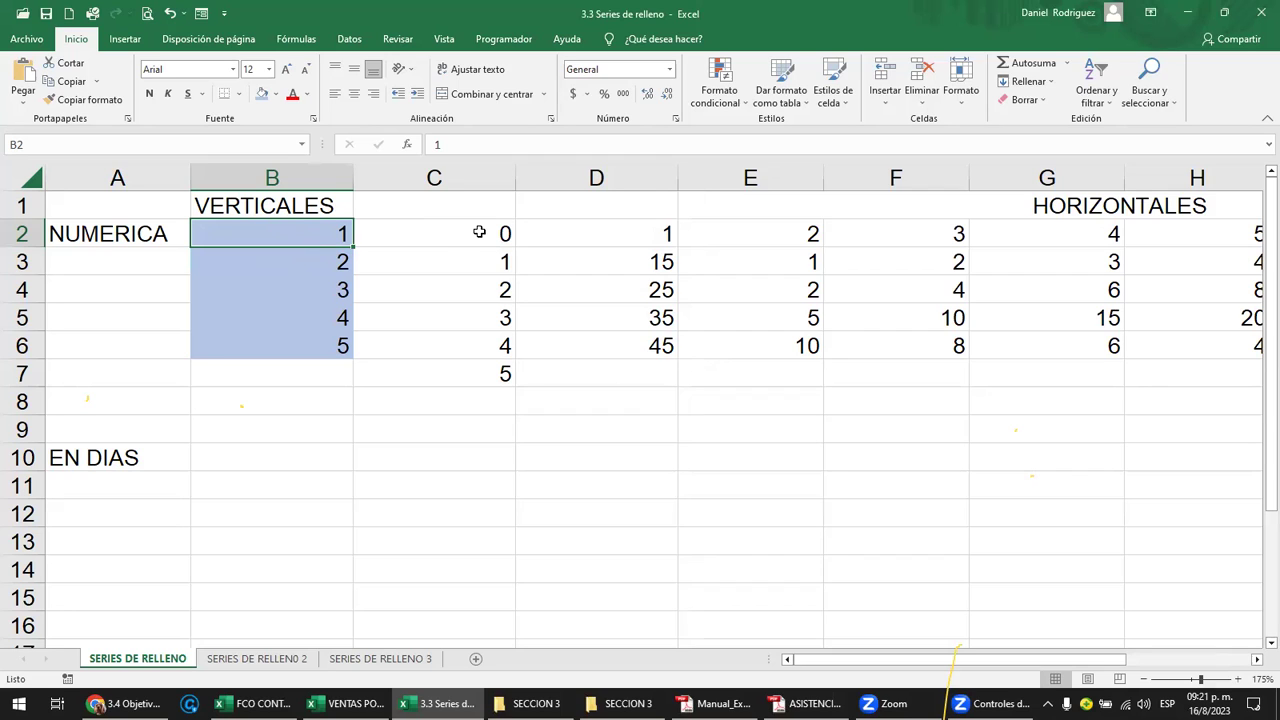
# Clear B2:B6 and try the Series fill command on empty B2 as a linear series in columns, increment 1, limit 5.
pyautogui.moveTo(323, 234); pyautogui.dragTo(317, 339)
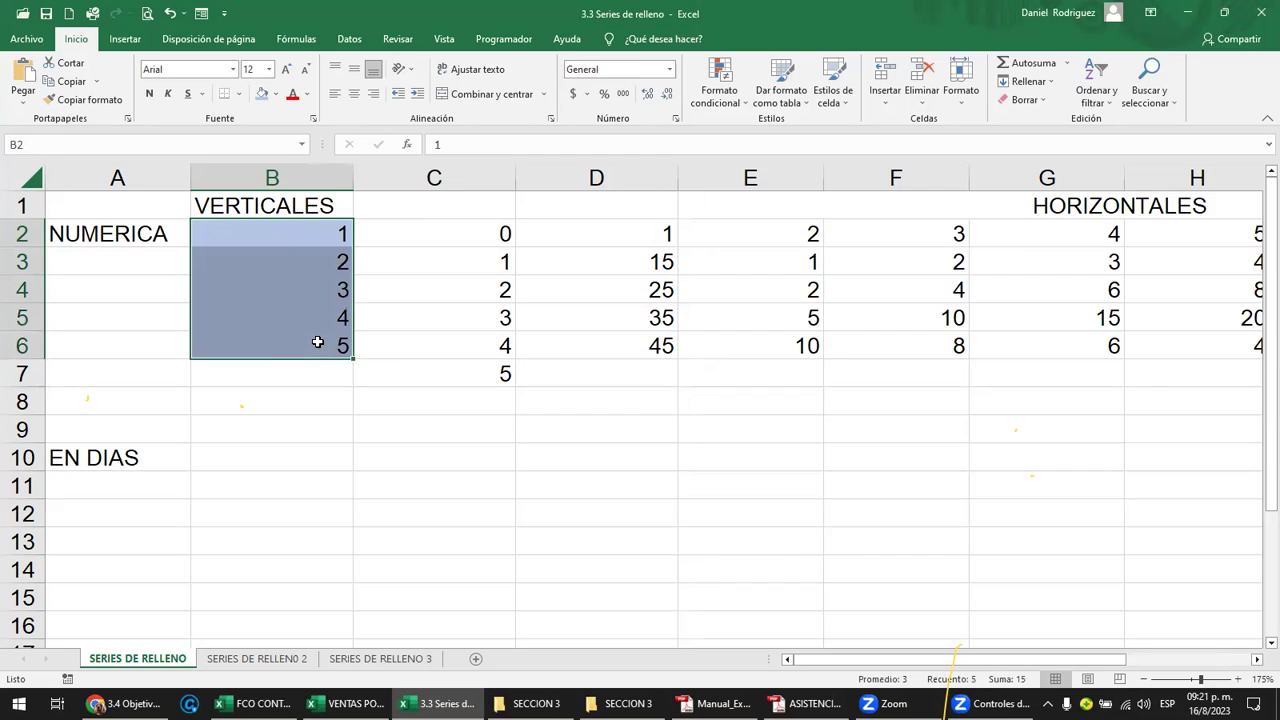
pyautogui.press('Delete')
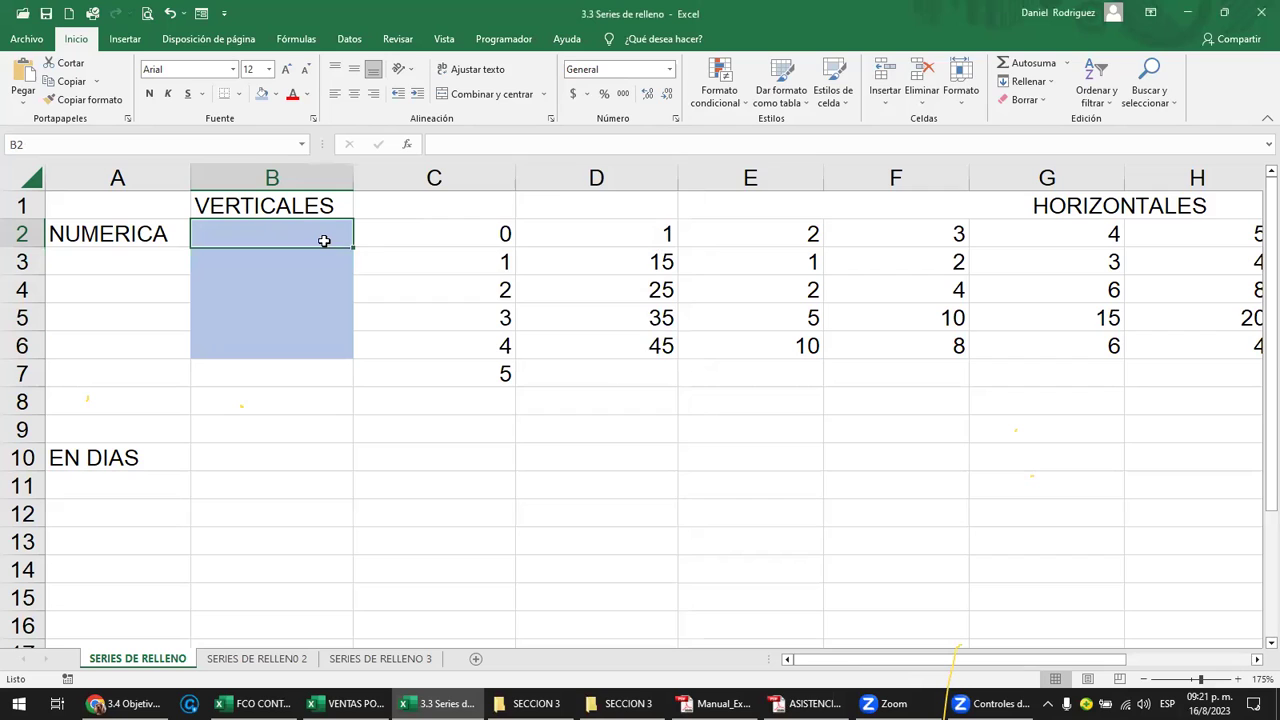
pyautogui.click(1050, 84)
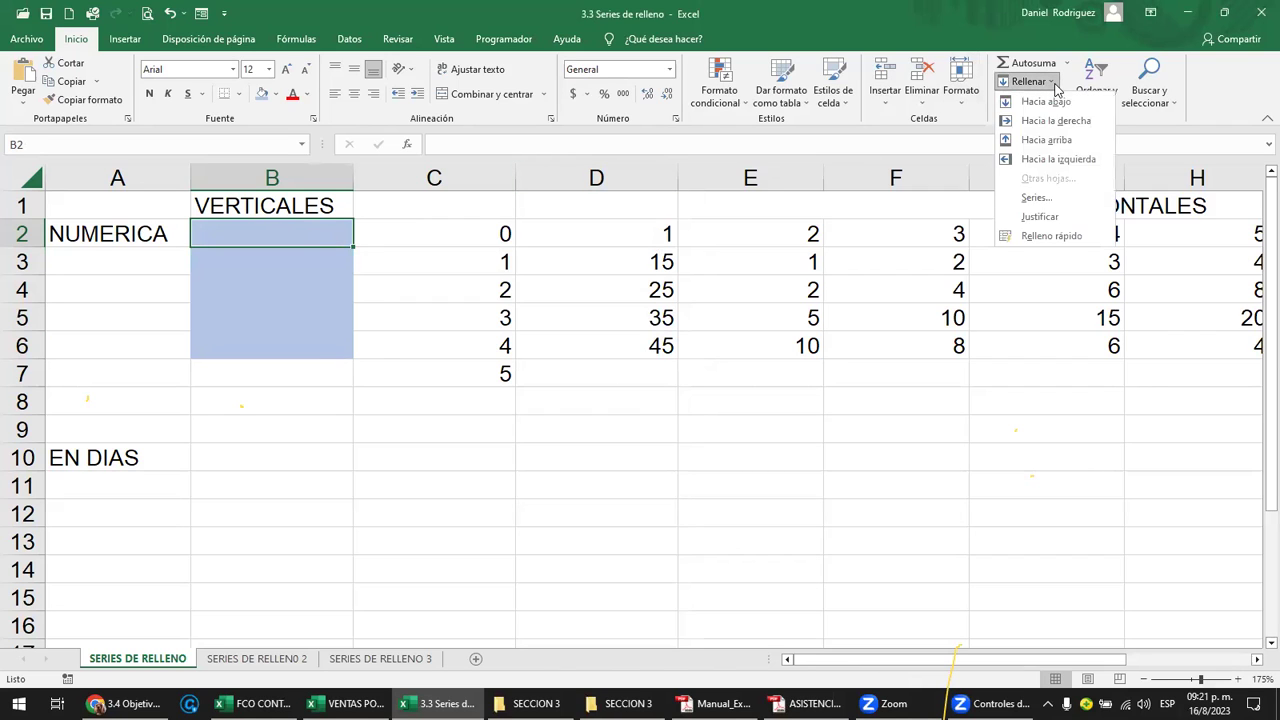
pyautogui.click(1036, 198)
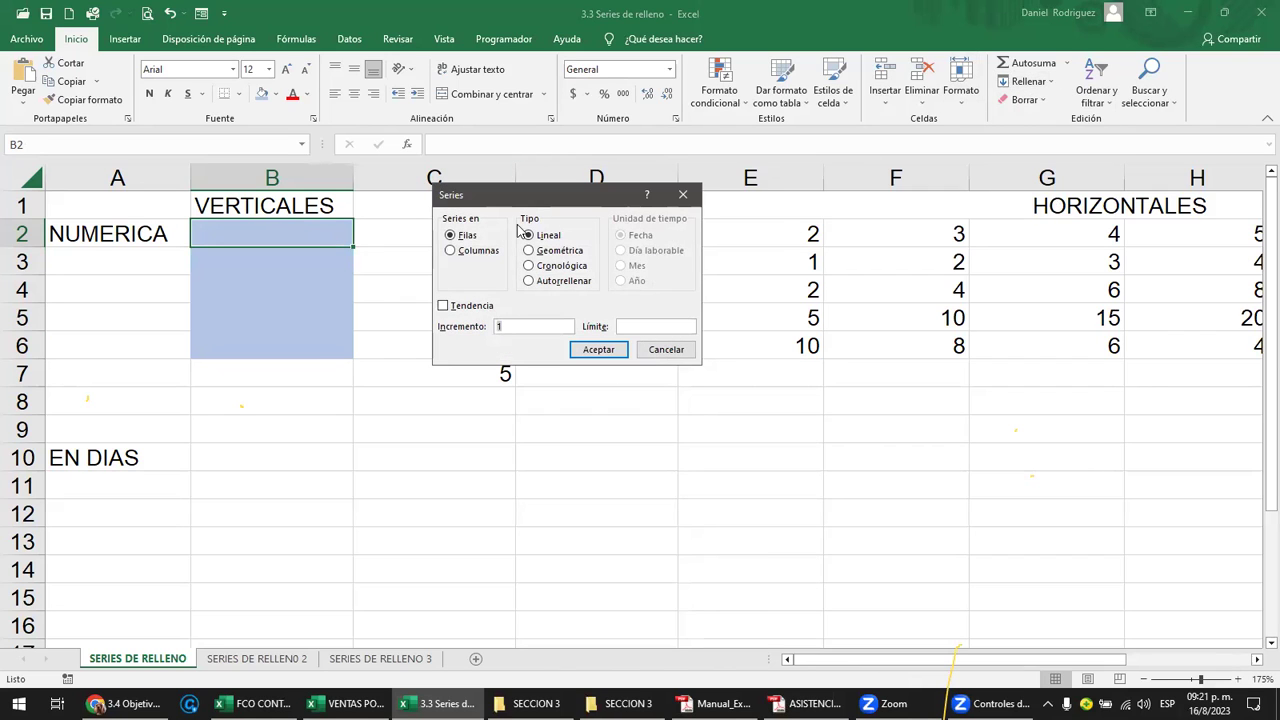
pyautogui.click(470, 251)
pyautogui.click(558, 326)
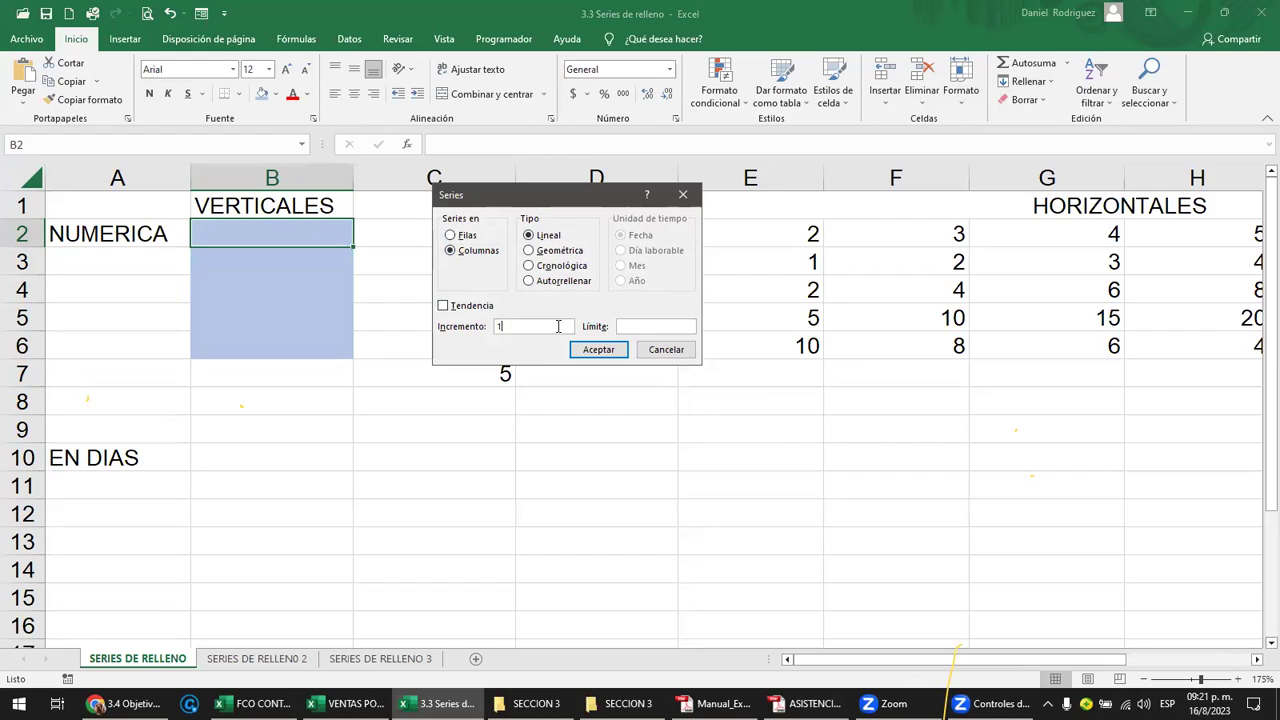
pyautogui.click(634, 326)
pyautogui.write('5')
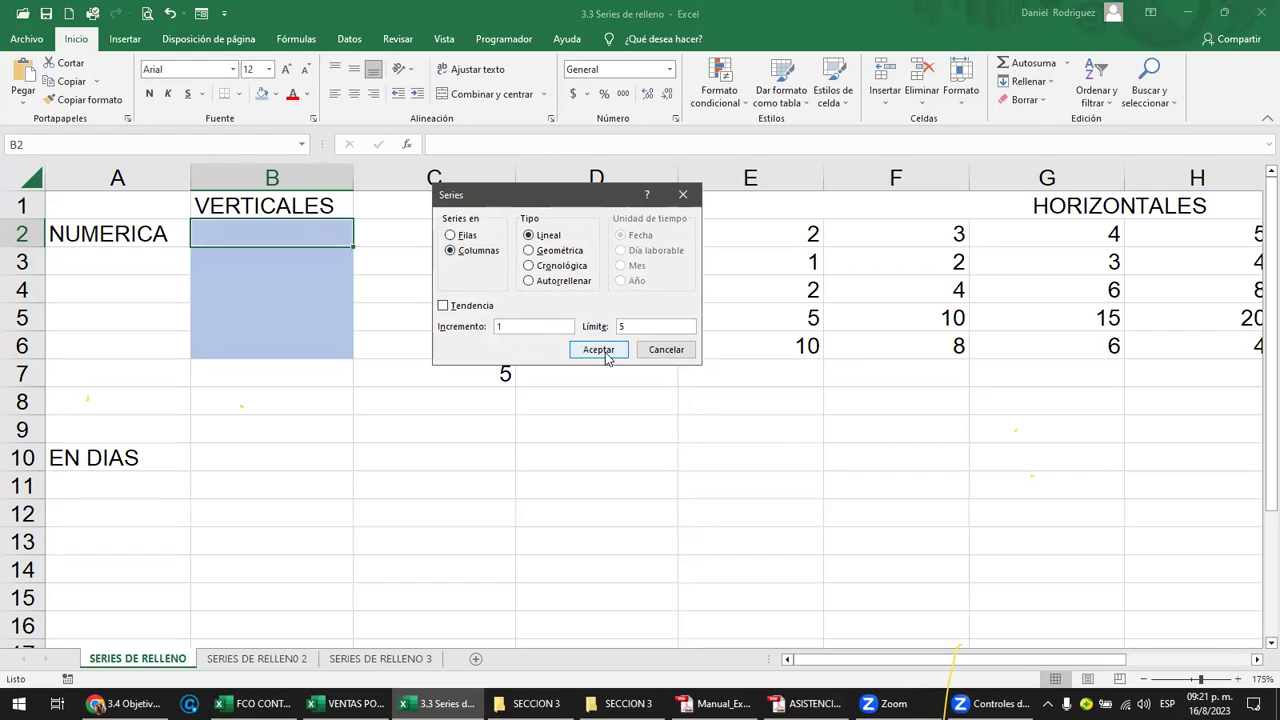
pyautogui.click(598, 349)
# Enter 5 in B2 as the starting value and return to that cell.
pyautogui.moveTo(295, 266)
pyautogui.mouseDown()
pyautogui.moveTo(286, 331)
pyautogui.moveTo(300, 251)
pyautogui.moveTo(306, 344)
pyautogui.moveTo(306, 237)
pyautogui.moveTo(312, 345)
pyautogui.mouseUp()
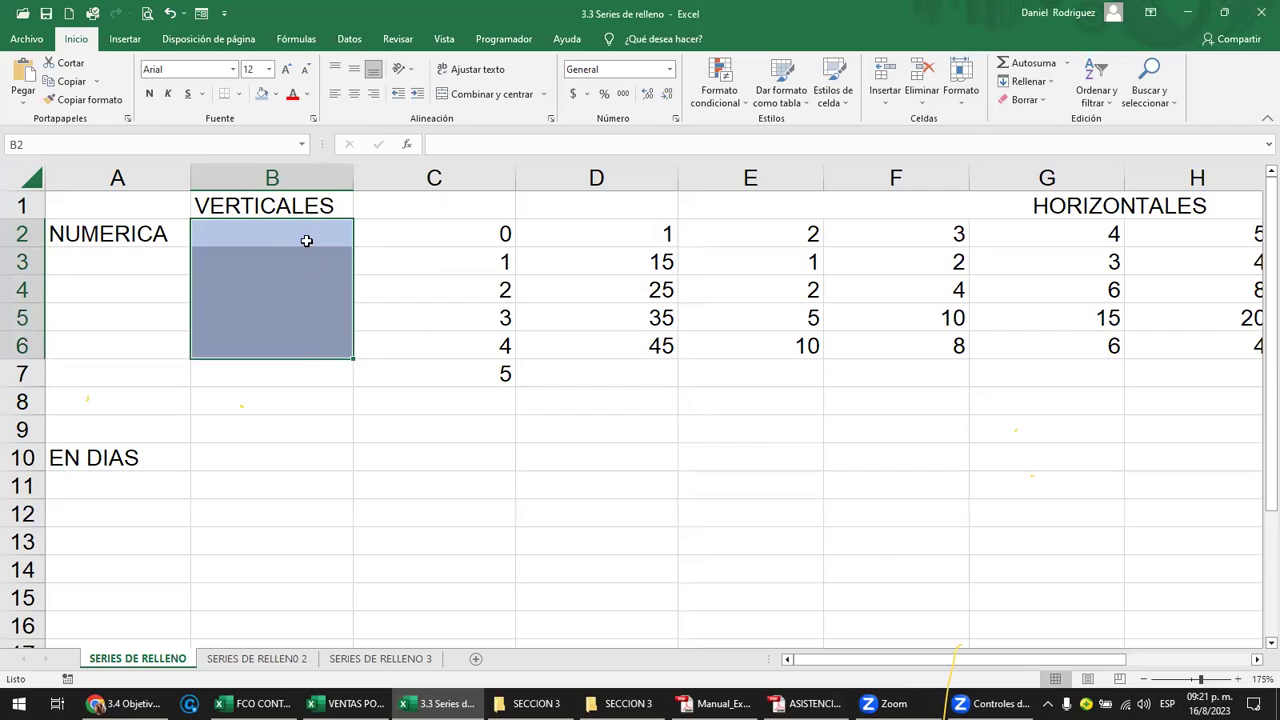
pyautogui.write('5')
pyautogui.press('Return')
pyautogui.hotkey('shift', 'Return')
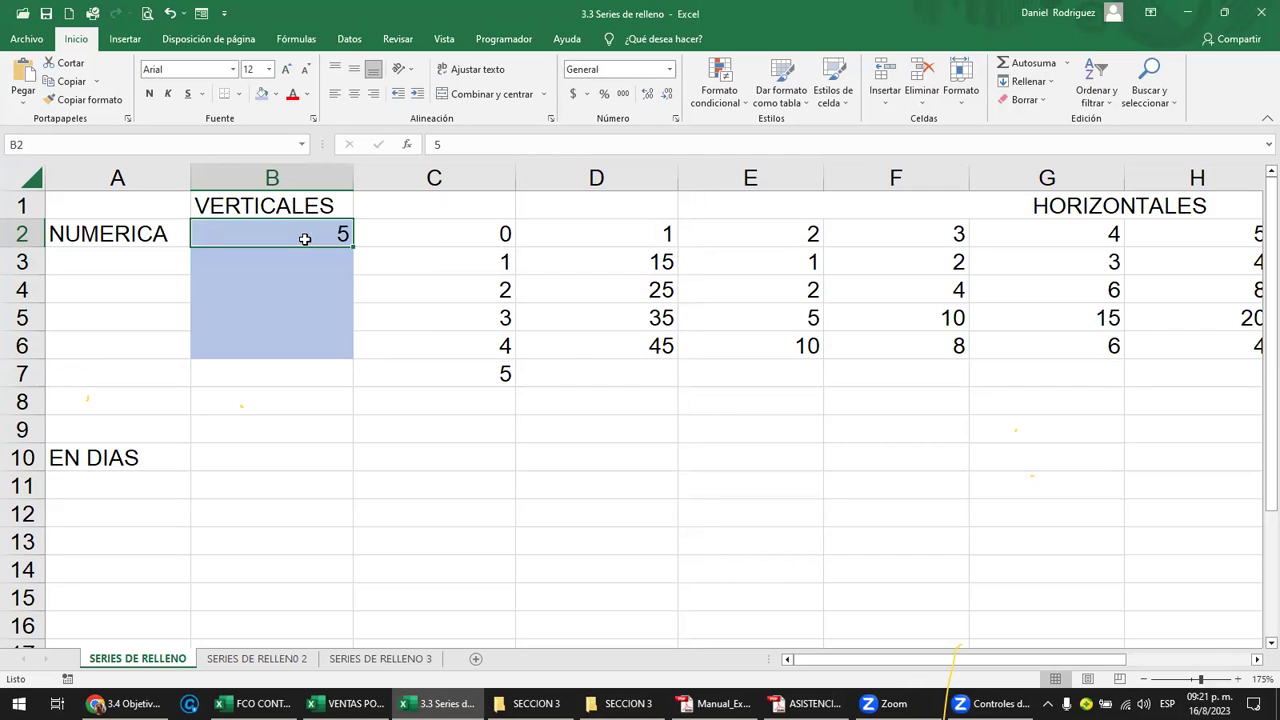
# Use the Series fill command on B2 to generate a linear series in rows with increment 5 and limit 30.
pyautogui.click(1022, 81)
pyautogui.click(1036, 197)
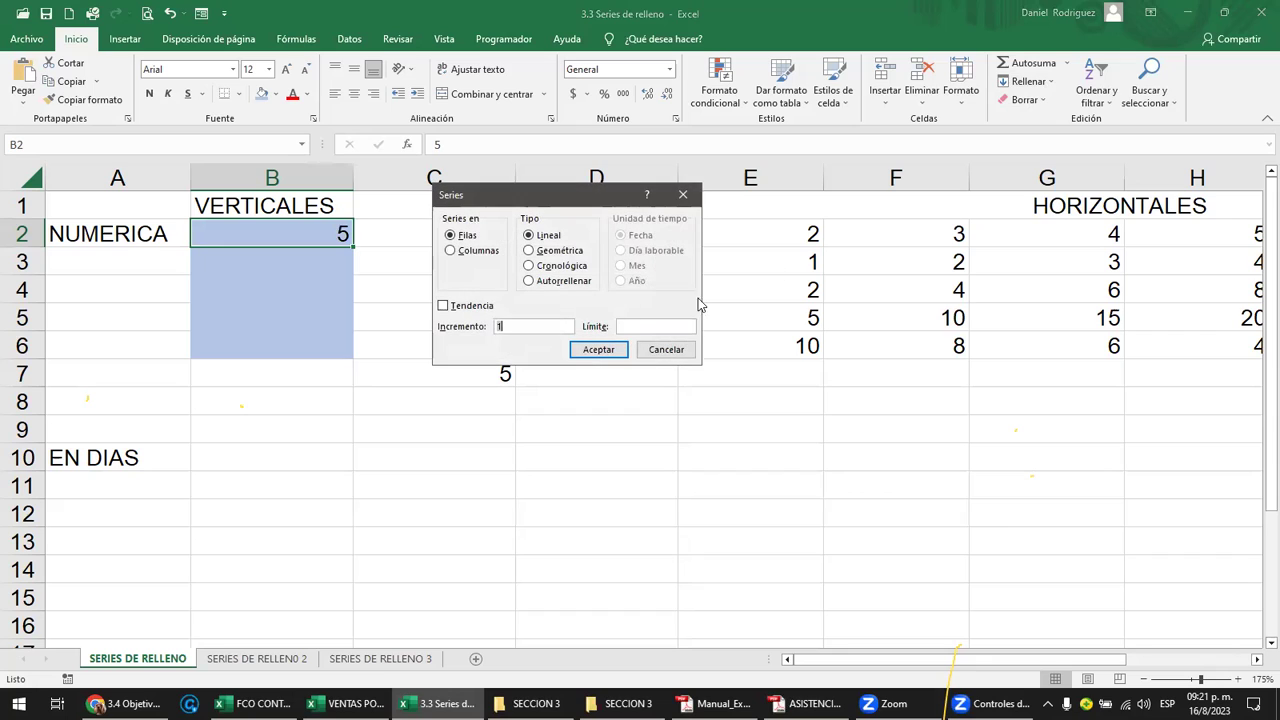
pyautogui.click(519, 325)
pyautogui.click(631, 326)
pyautogui.write('30')
pyautogui.click(598, 349)
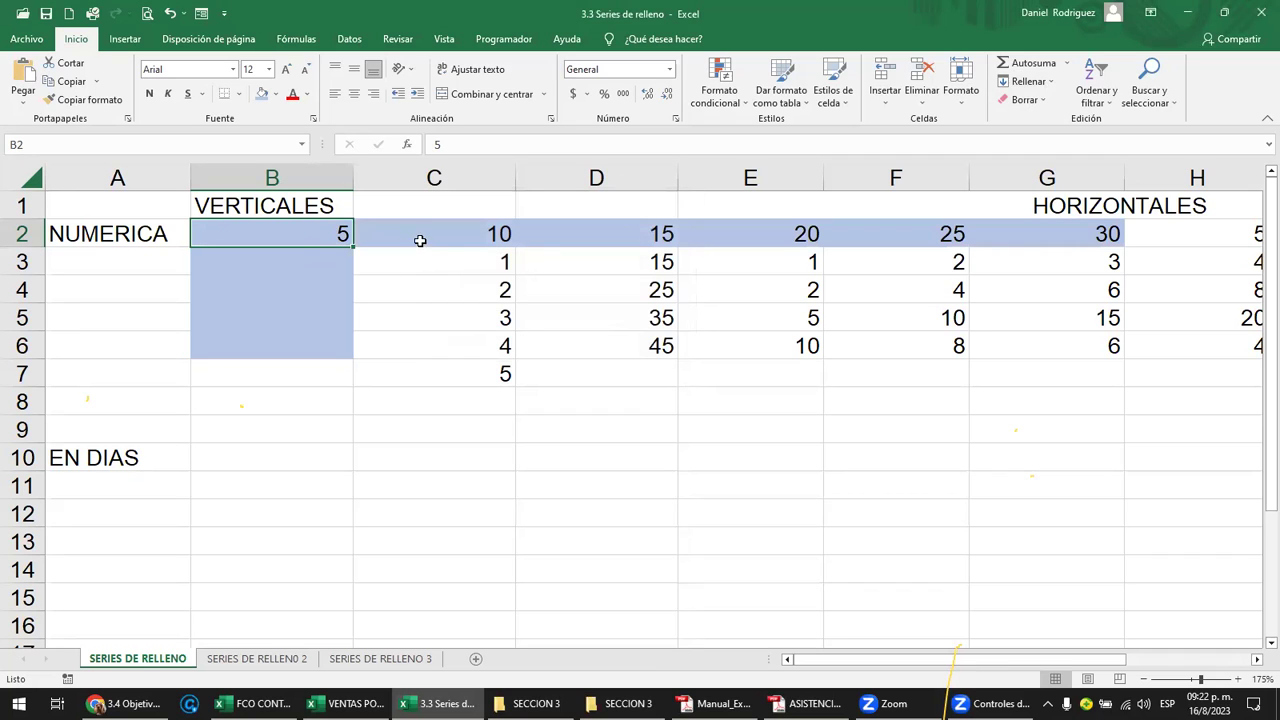
# Use the Series fill command on B2 to generate a linear series in columns with increment 5 and limit 30.
pyautogui.click(24, 234)
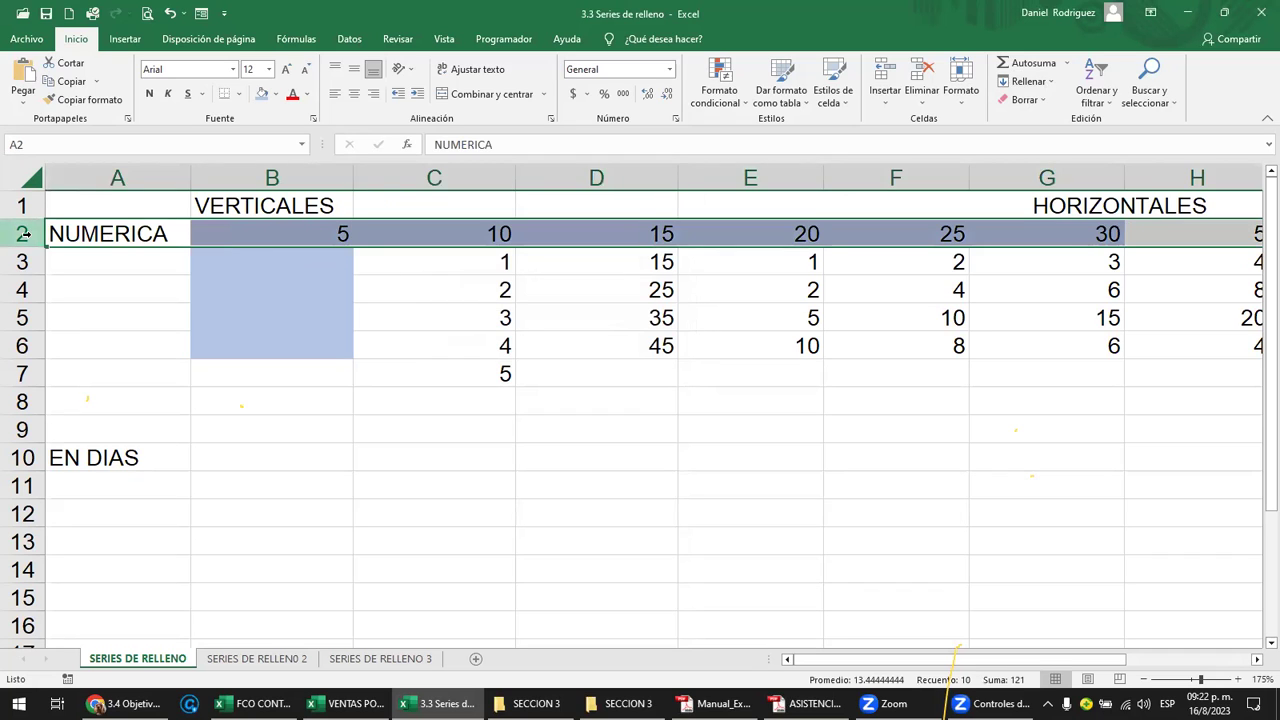
pyautogui.click(246, 232)
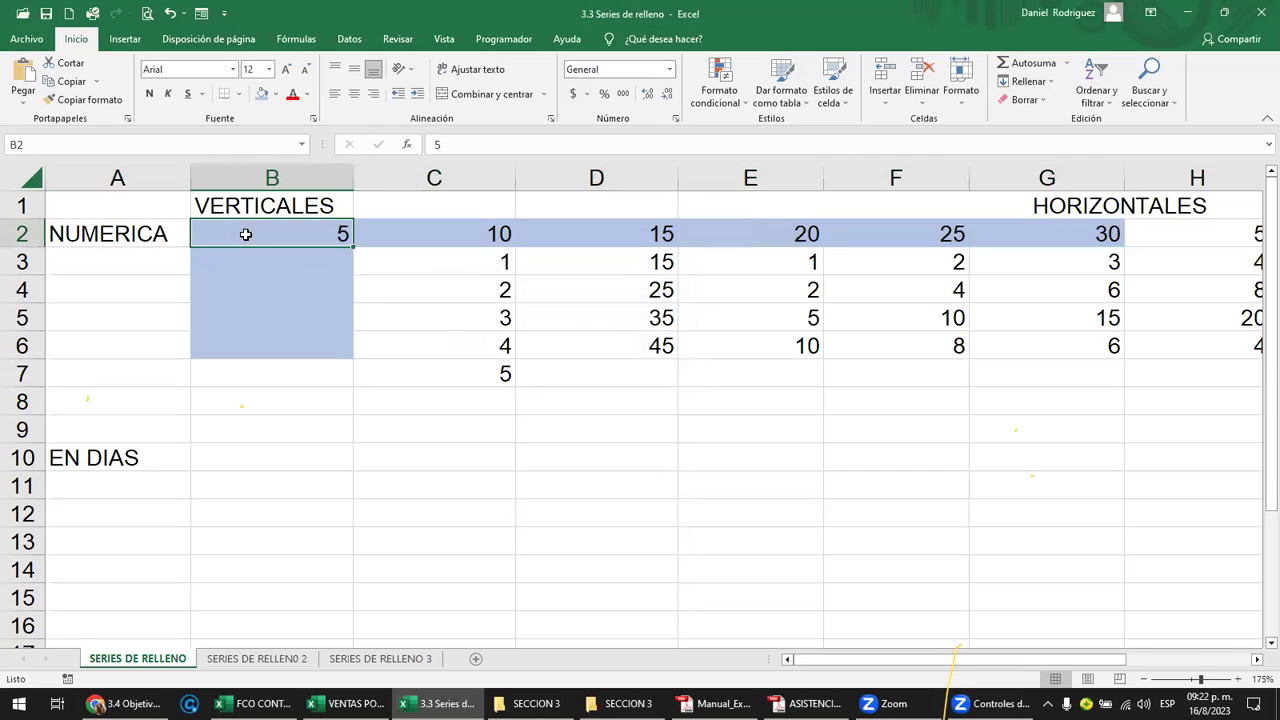
pyautogui.click(1053, 88)
pyautogui.click(1033, 203)
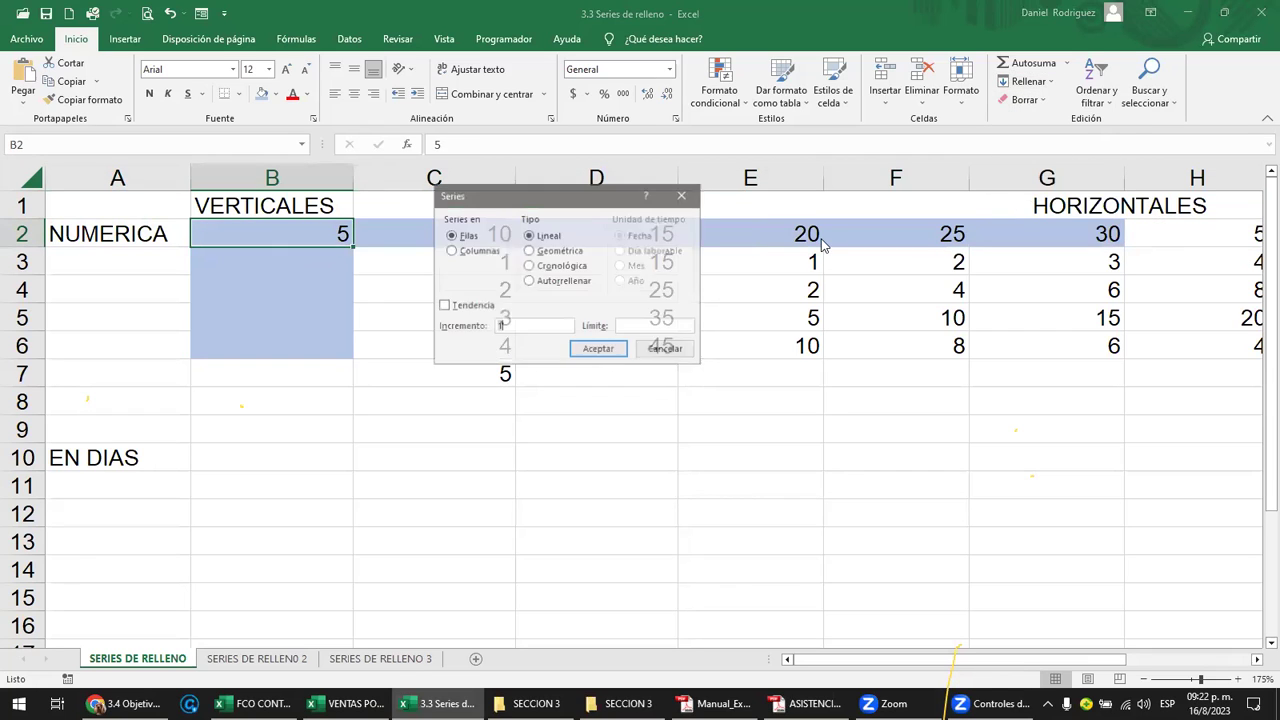
pyautogui.click(482, 251)
pyautogui.doubleClick(510, 326)
pyautogui.write('5')
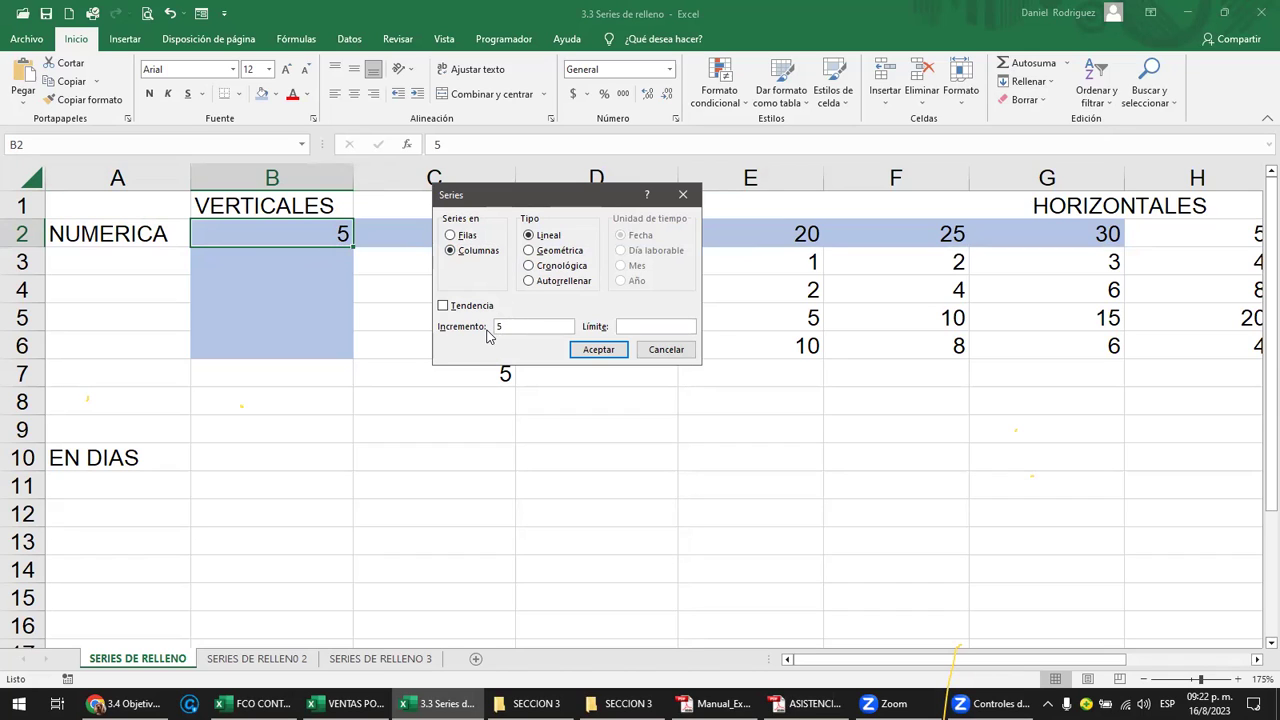
pyautogui.click(626, 326)
pyautogui.write('30')
pyautogui.click(596, 350)
pyautogui.moveTo(314, 376); pyautogui.dragTo(263, 234)
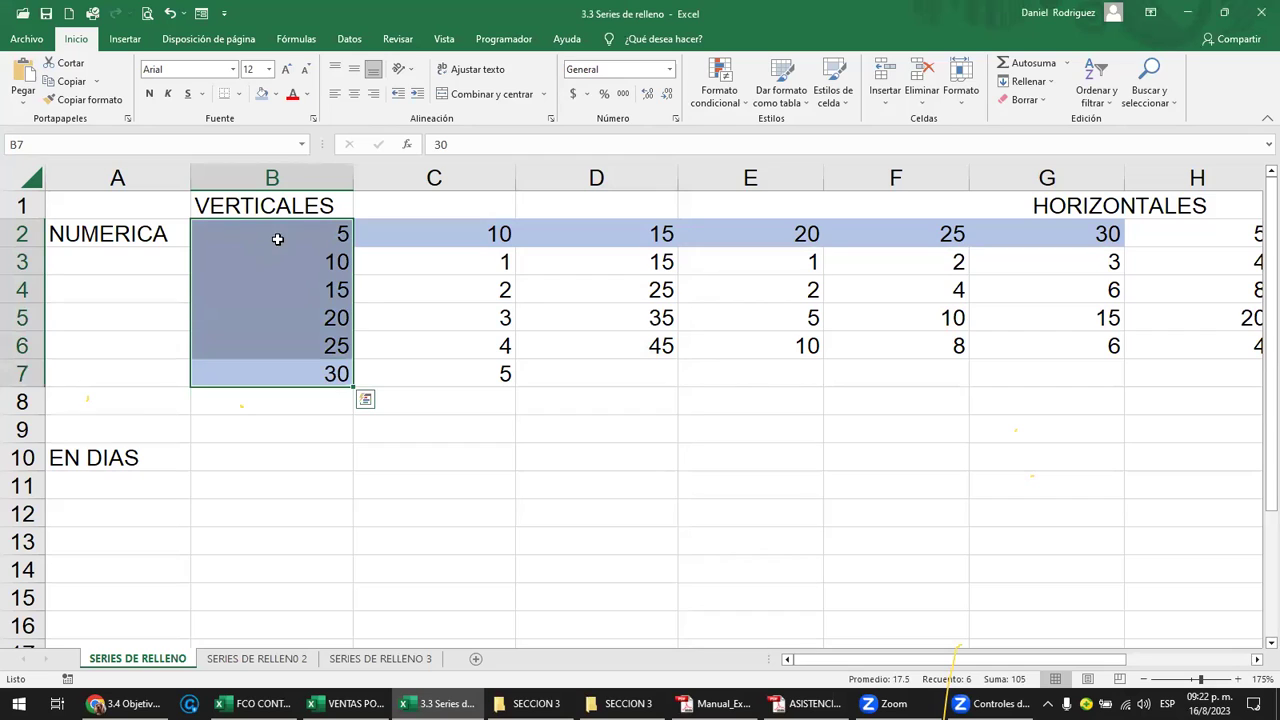
pyautogui.press('Return')
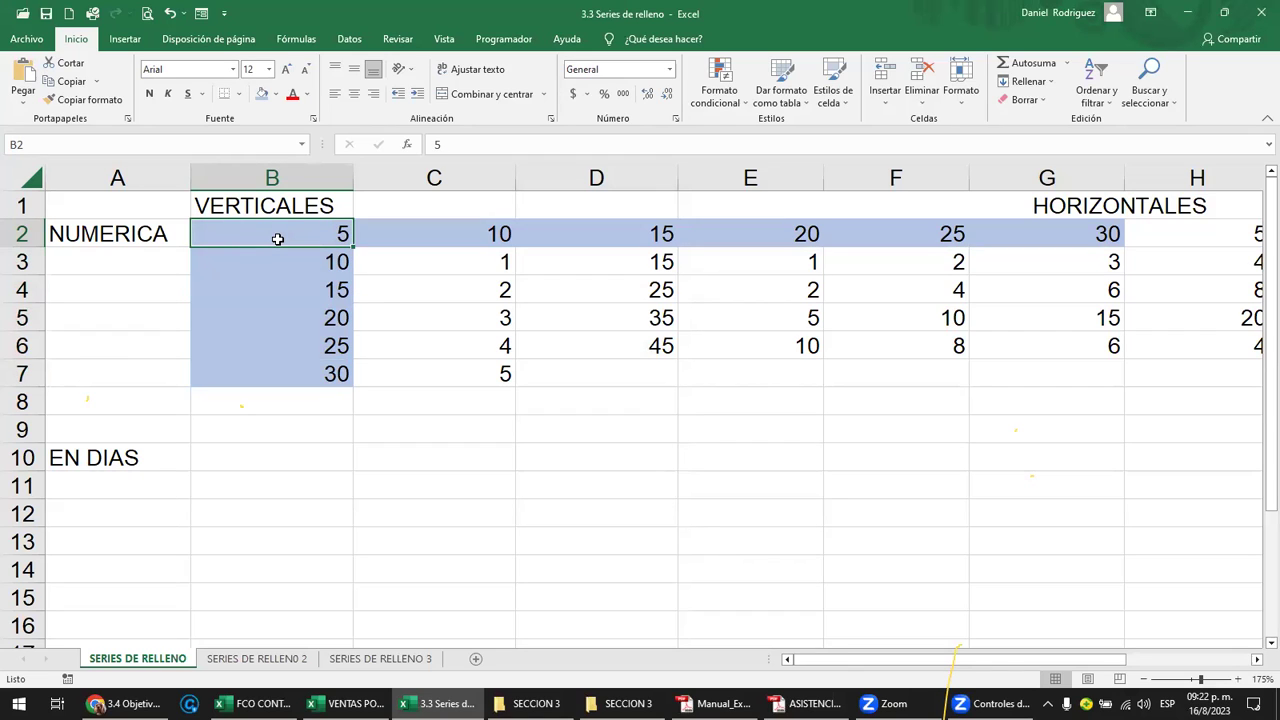
# Enter LUNES in B10 of the EN DIAS section and autofill the weekdays down to B16.
pyautogui.click(272, 457)
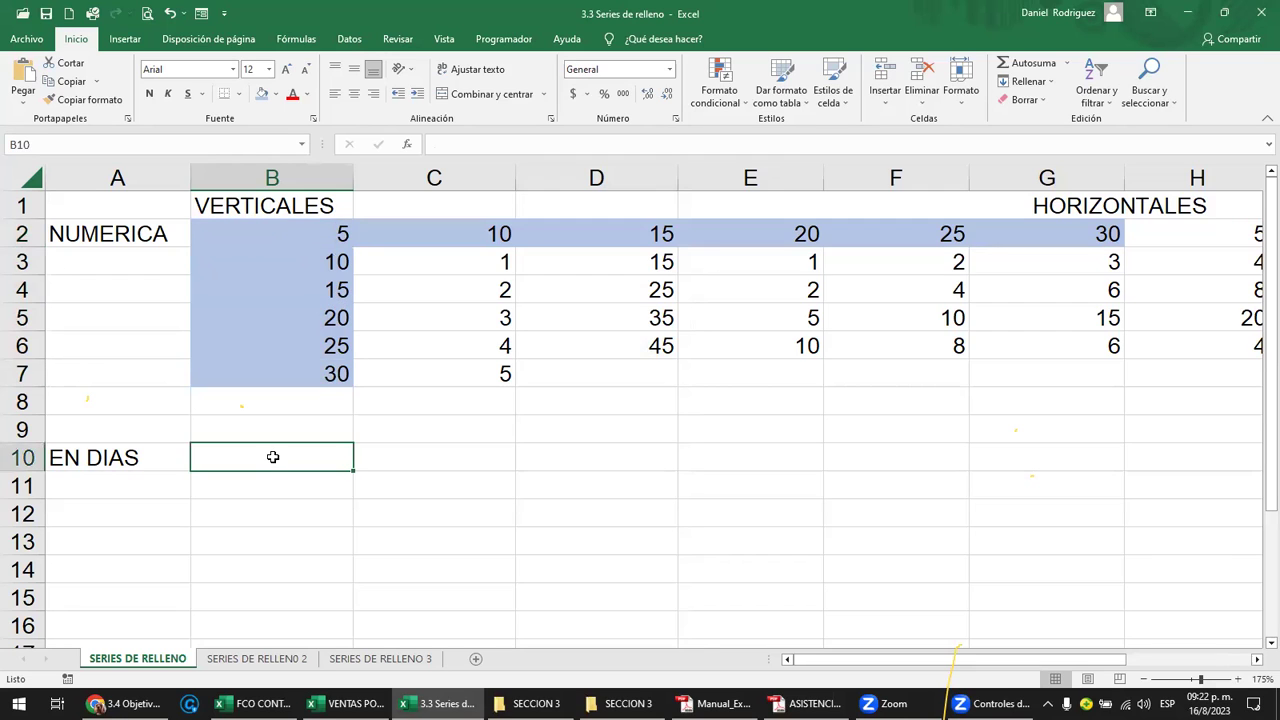
pyautogui.scroll(-1, 272, 456)
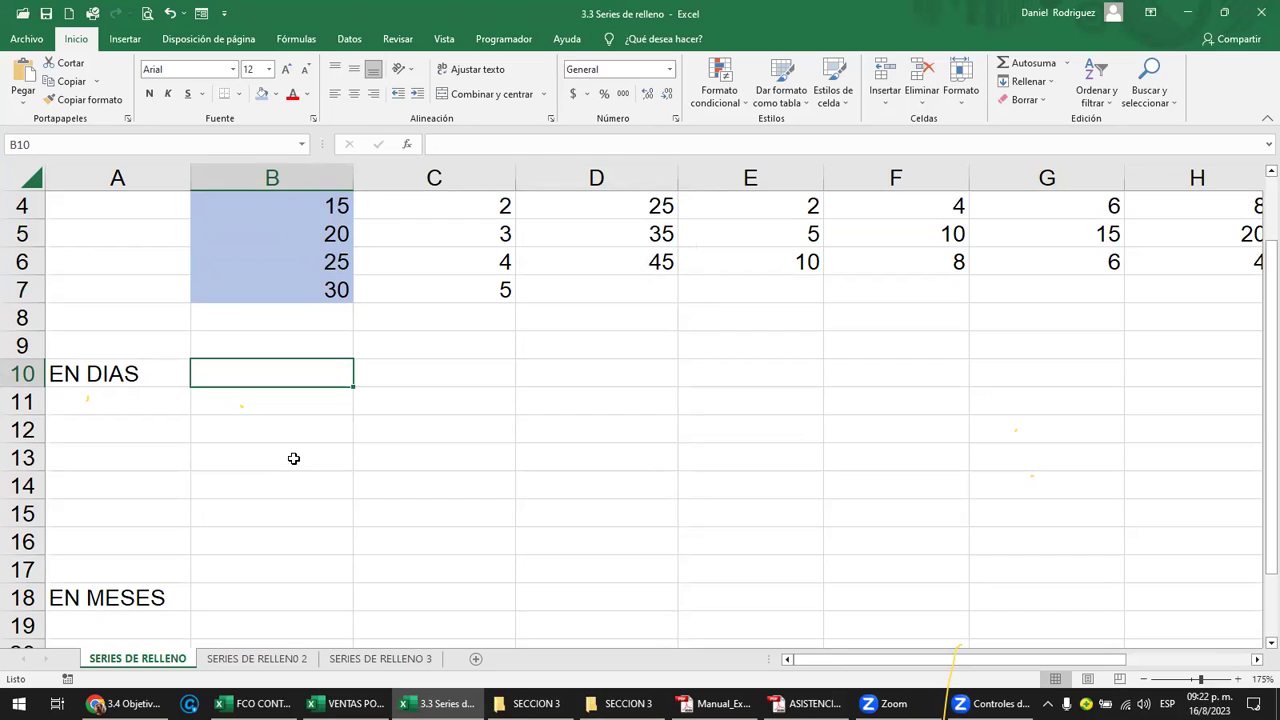
pyautogui.write('LUNES')
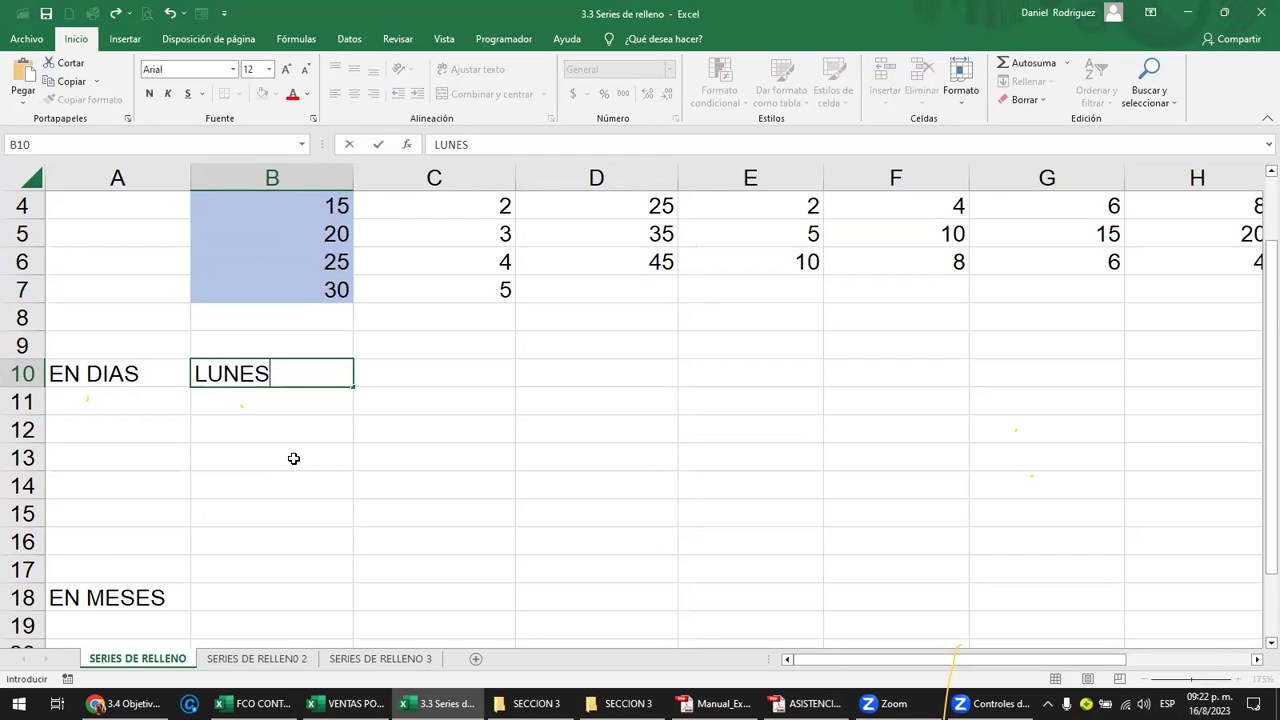
pyautogui.press('Return')
pyautogui.press('Up')
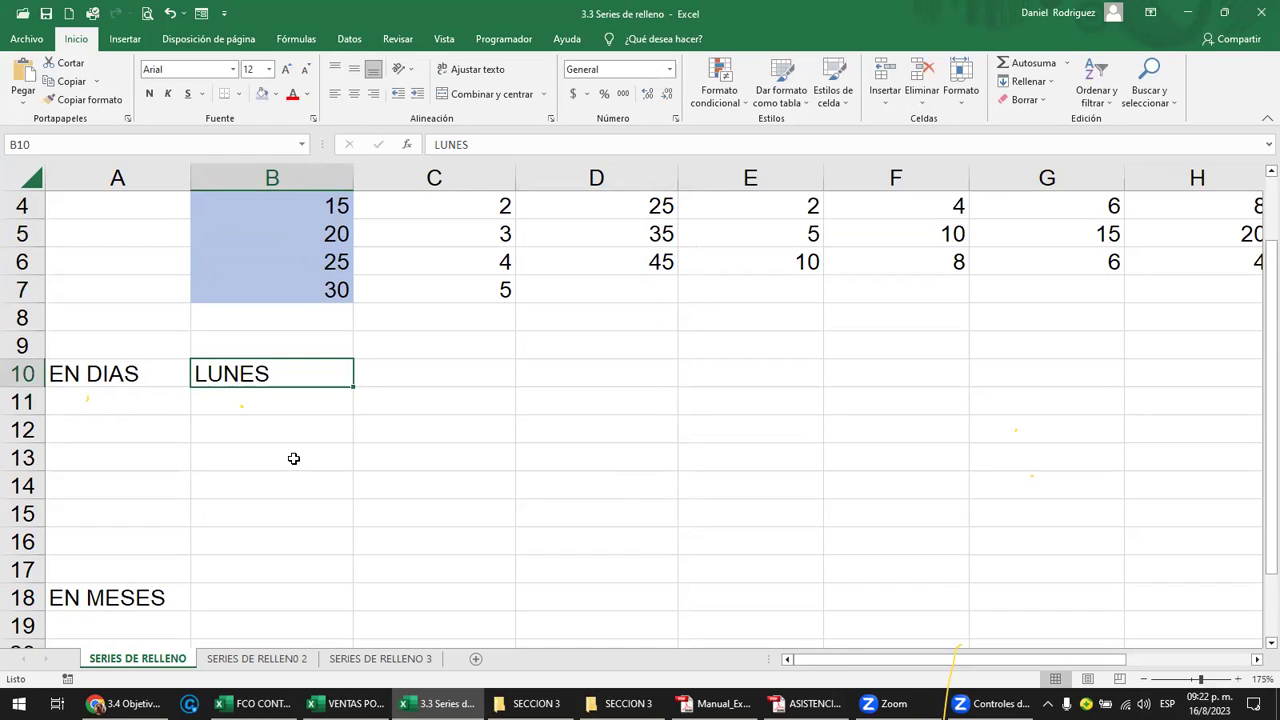
pyautogui.moveTo(352, 384); pyautogui.dragTo(371, 543)
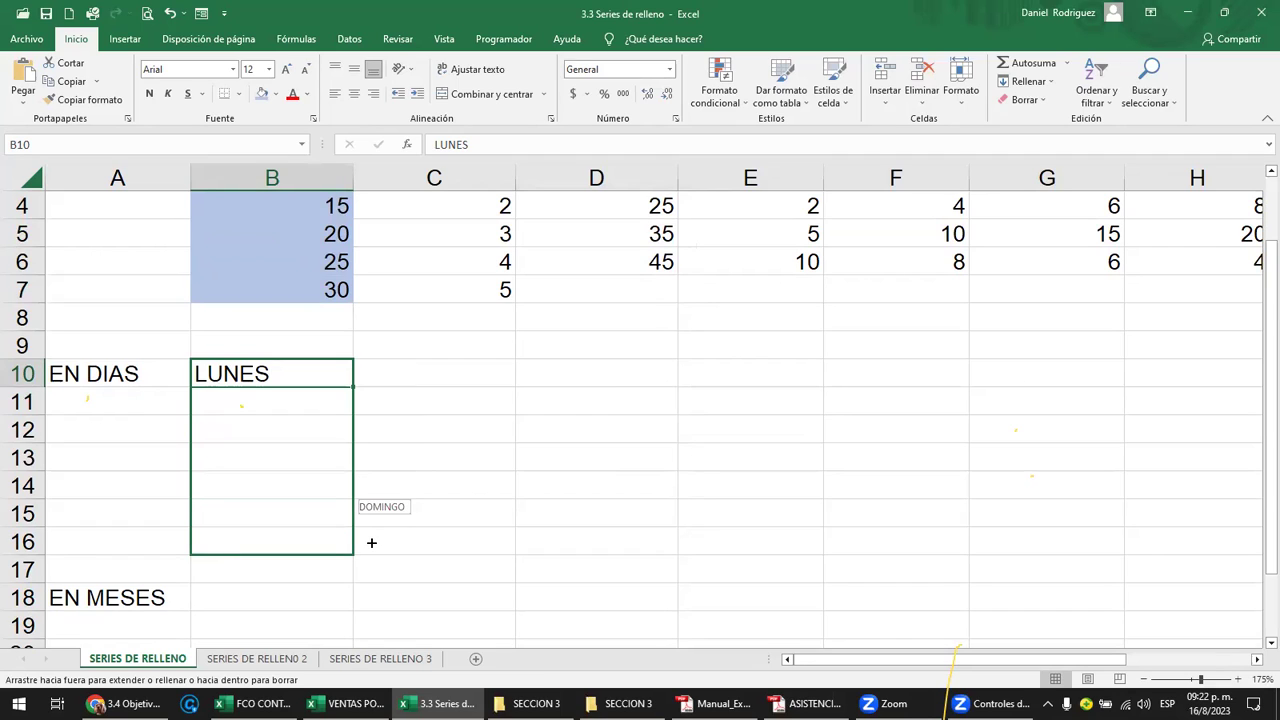
pyautogui.moveTo(371, 553); pyautogui.dragTo(347, 436)
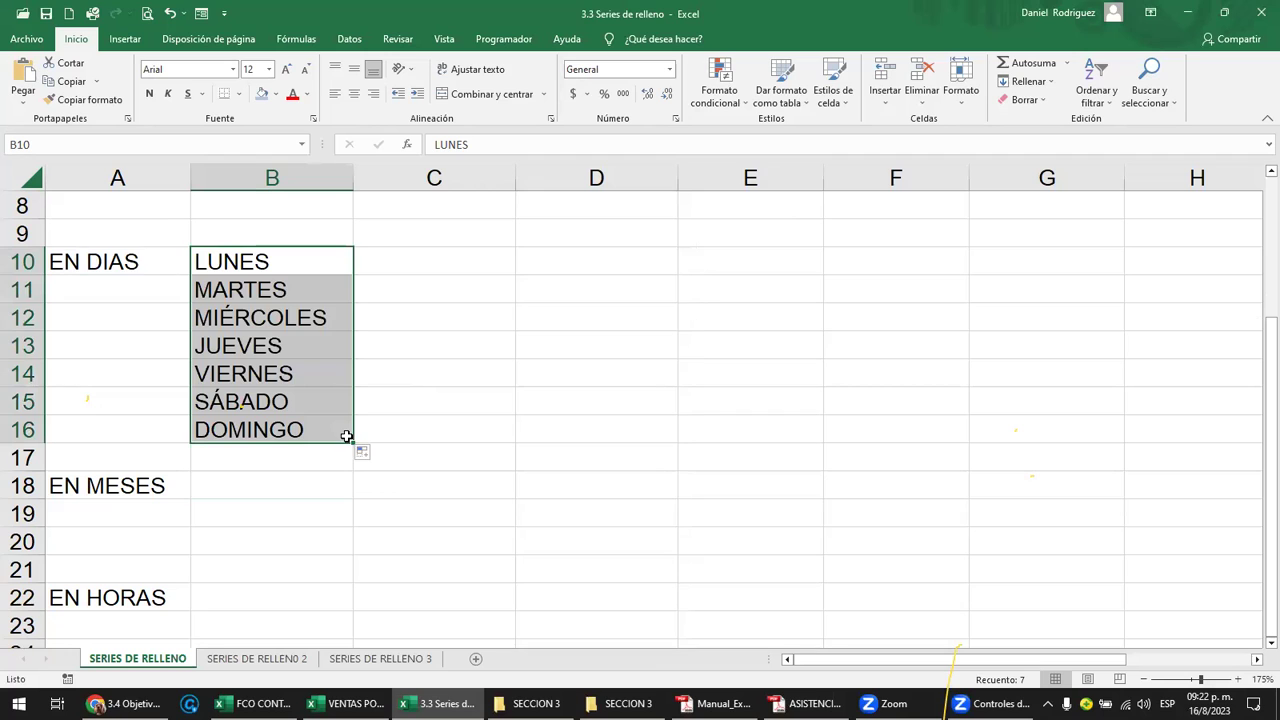
# Try autofilling the weekdays from LUNES in B10 across row 10 to H10.
pyautogui.scroll(1, 428, 329)
pyautogui.click(428, 343)
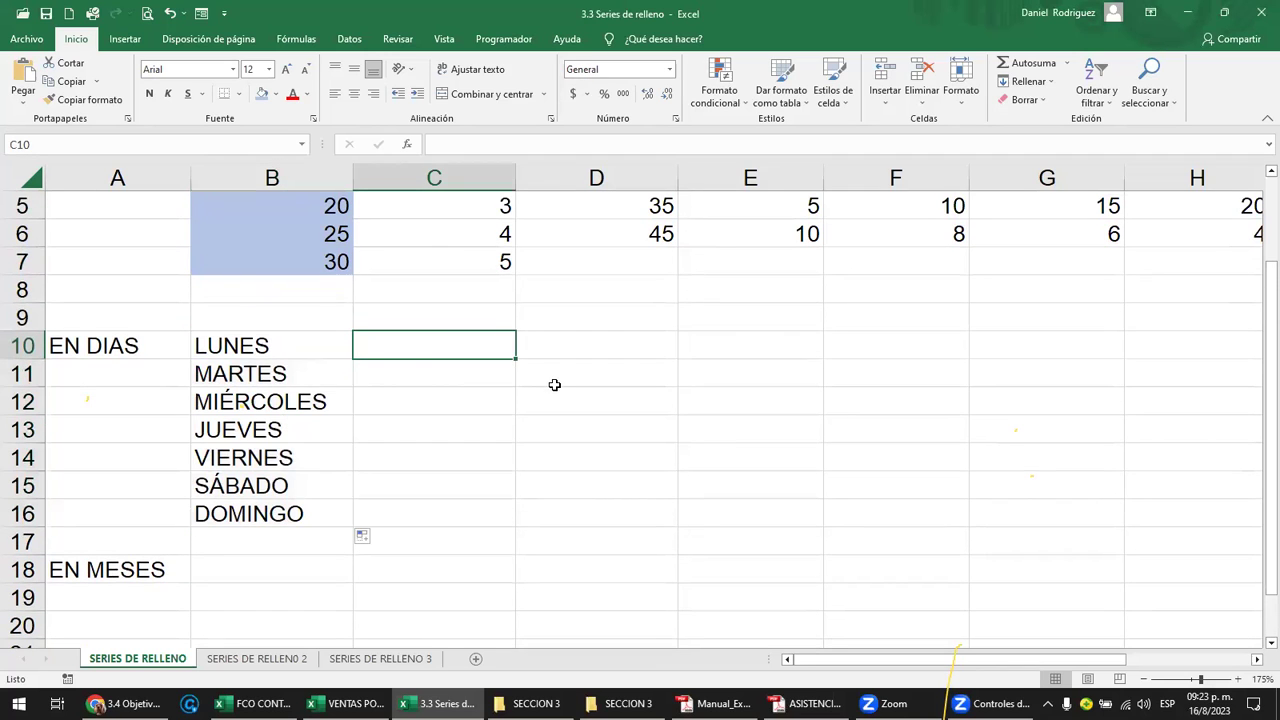
pyautogui.click(290, 352)
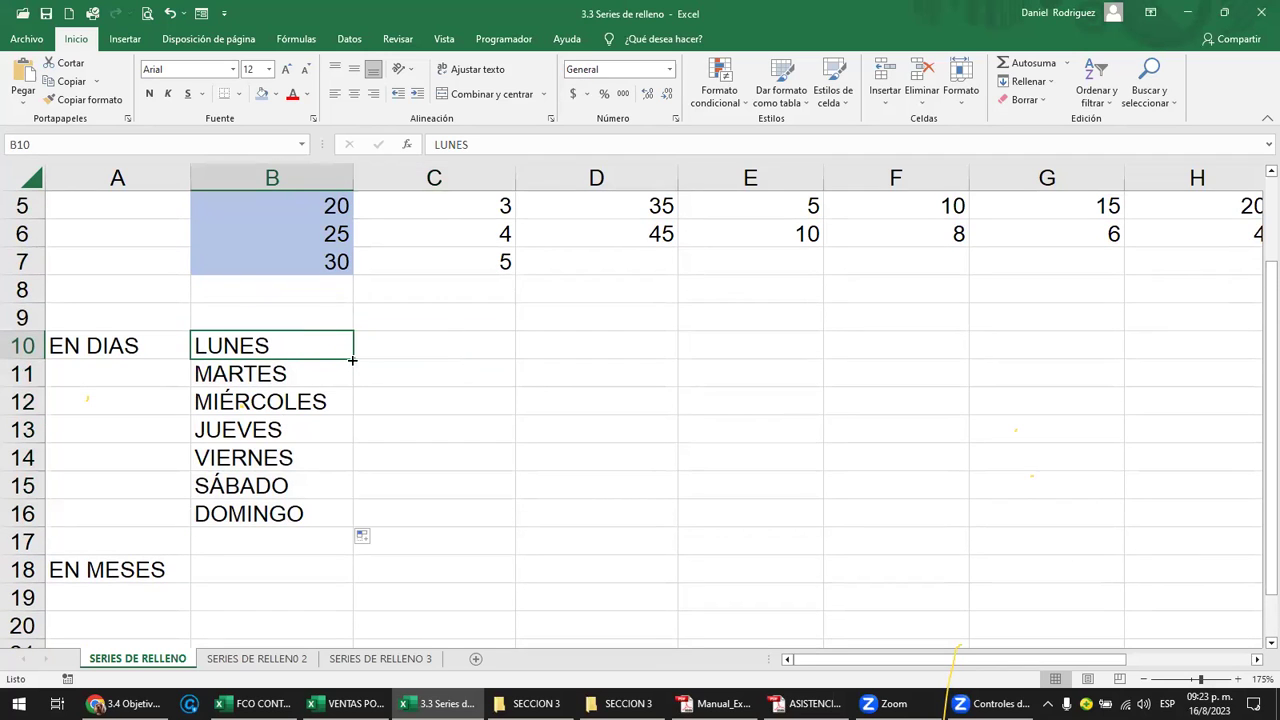
pyautogui.moveTo(352, 360); pyautogui.dragTo(1181, 375)
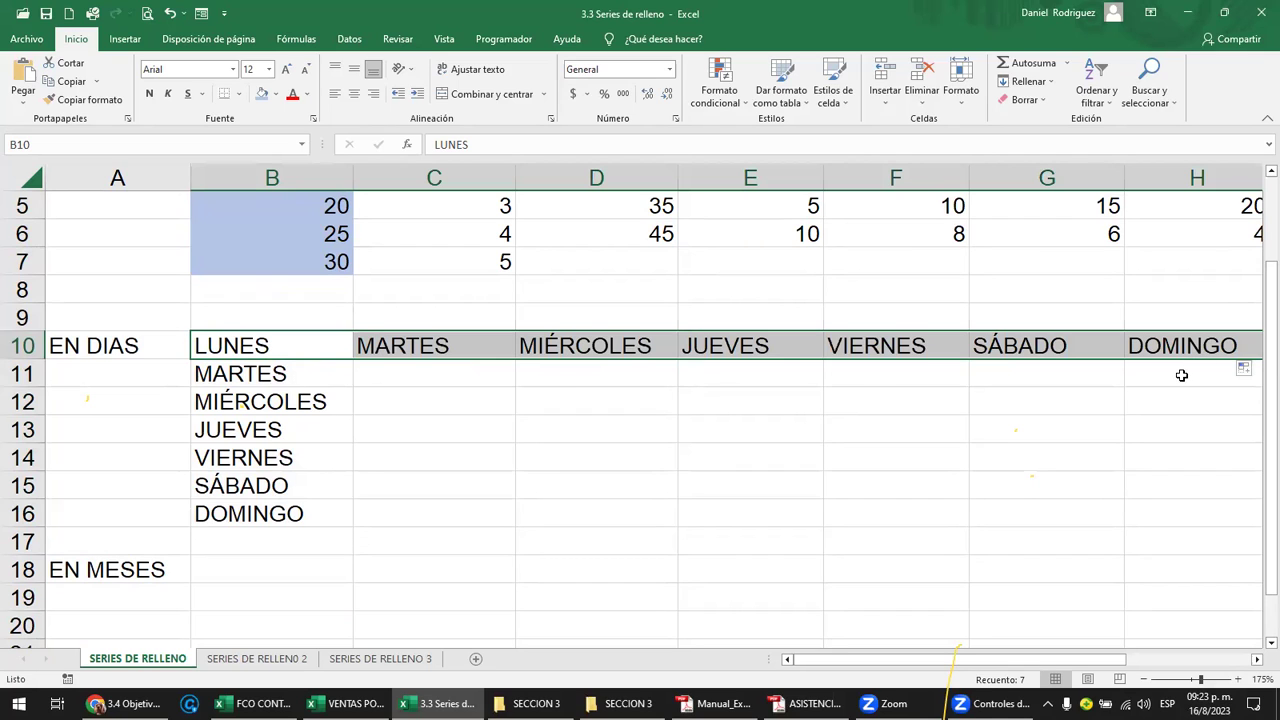
pyautogui.moveTo(263, 346); pyautogui.dragTo(255, 508)
pyautogui.moveTo(230, 373); pyautogui.dragTo(1194, 368)
# Undo the horizontal weekday fill in row 10 and return to C10.
pyautogui.click(410, 345)
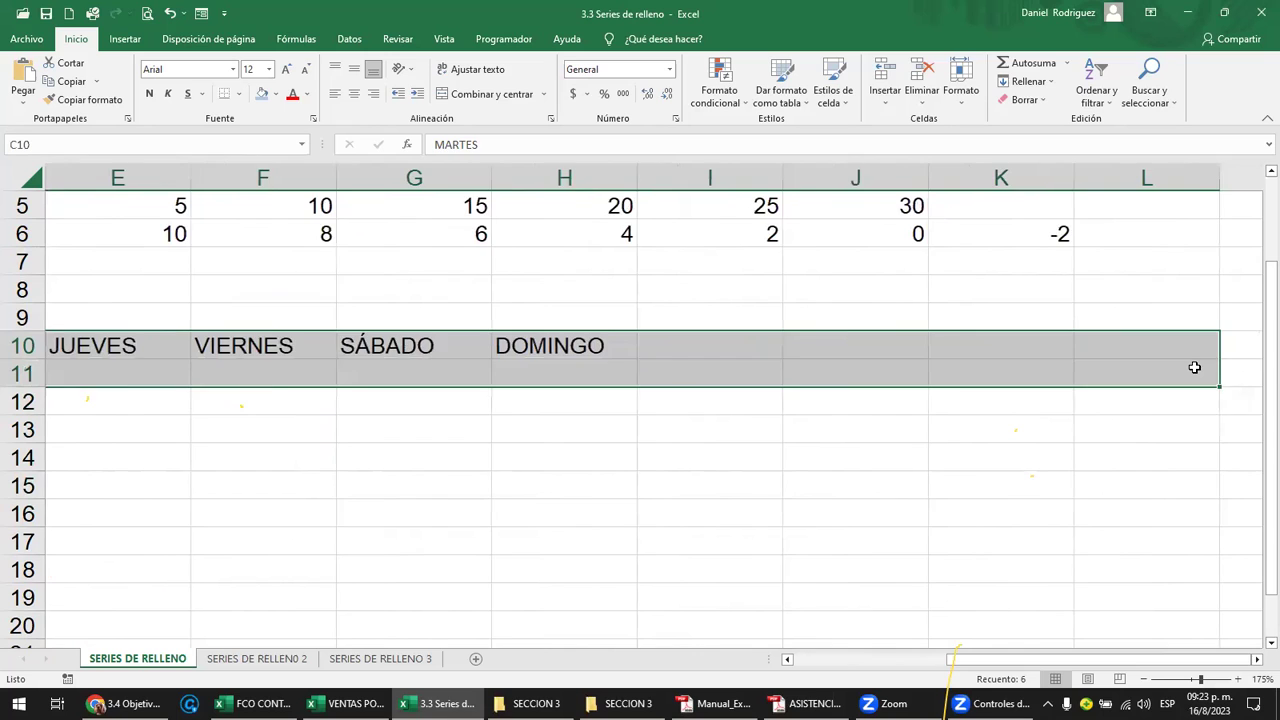
pyautogui.hotkey('ctrl', 'z')
pyautogui.hotkey('ctrl', 'z')
pyautogui.hotkey('ctrl', 'z')
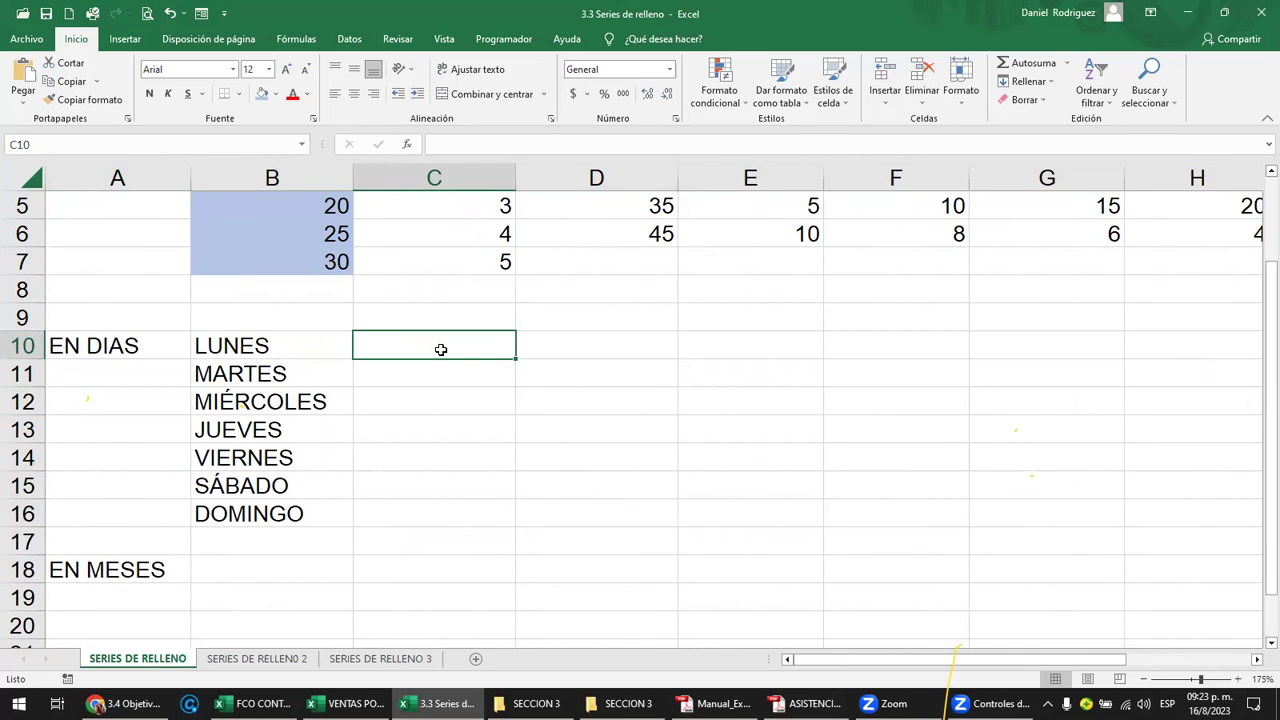
# Enter LUNES in C10 and MIERCOLES in C11 as the pattern for an alternate-day series.
pyautogui.write('LUNES')
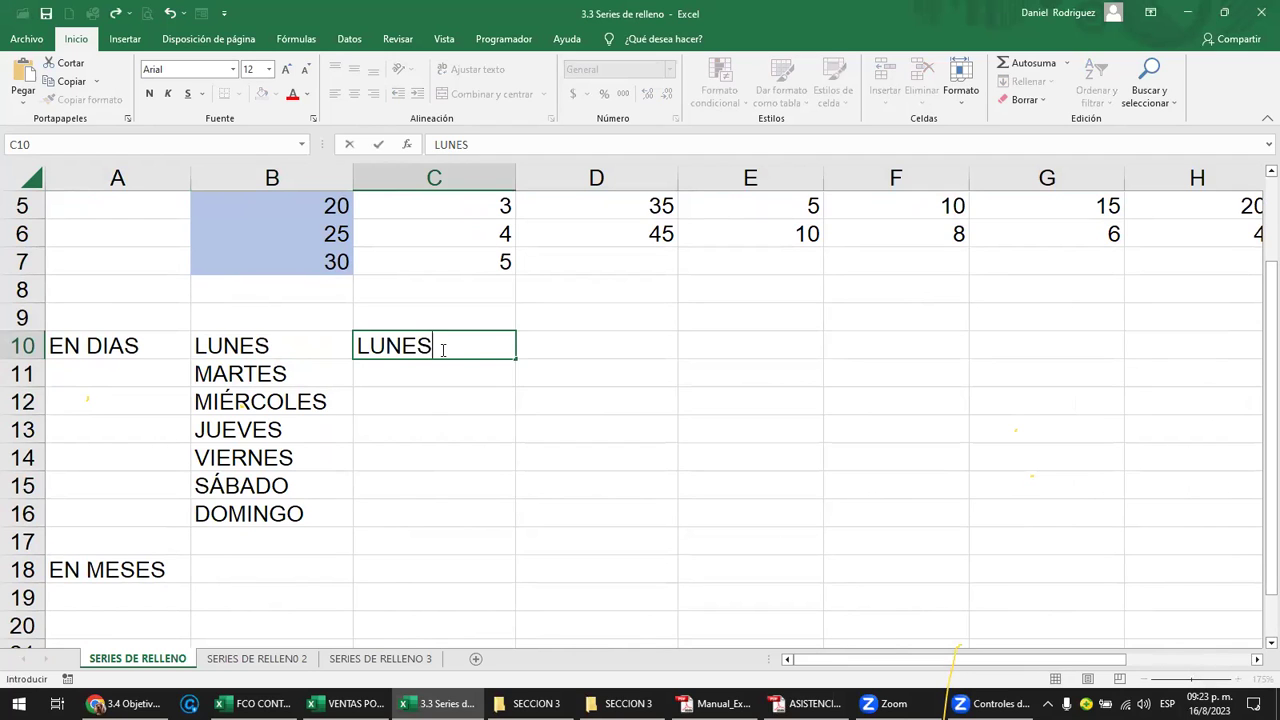
pyautogui.press('Return')
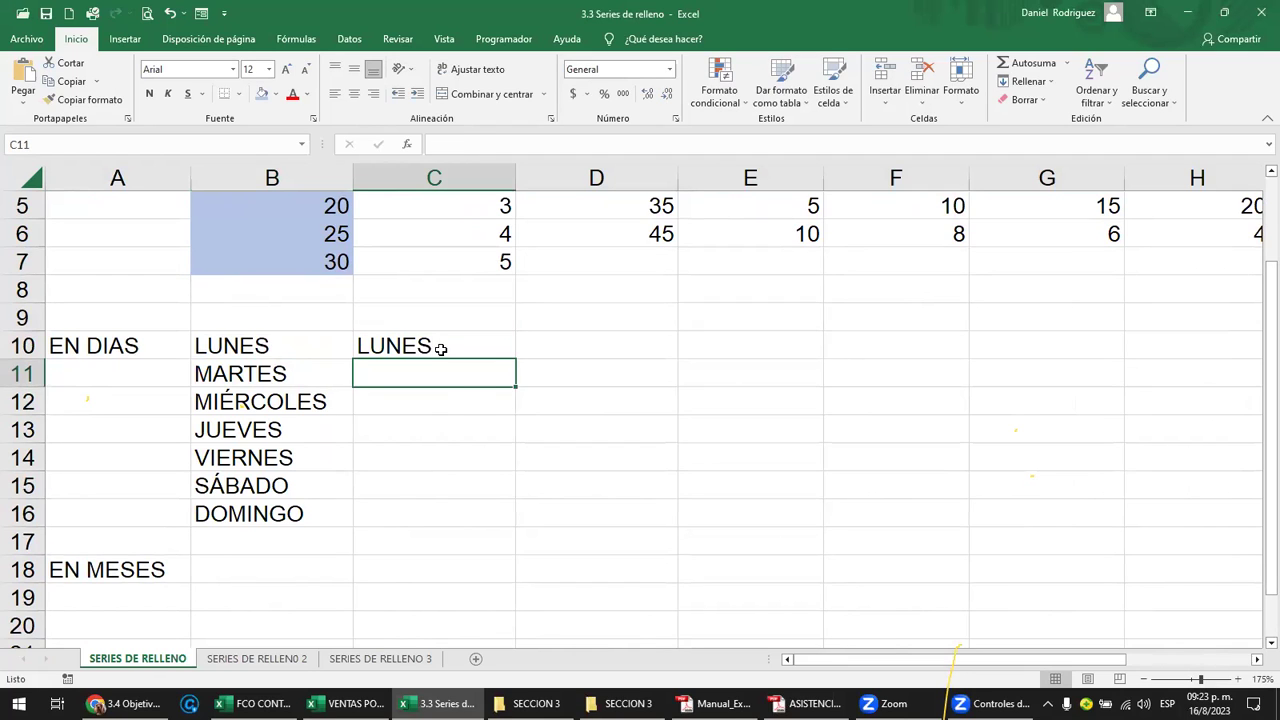
pyautogui.write('MIERCOLES')
pyautogui.press('Return')
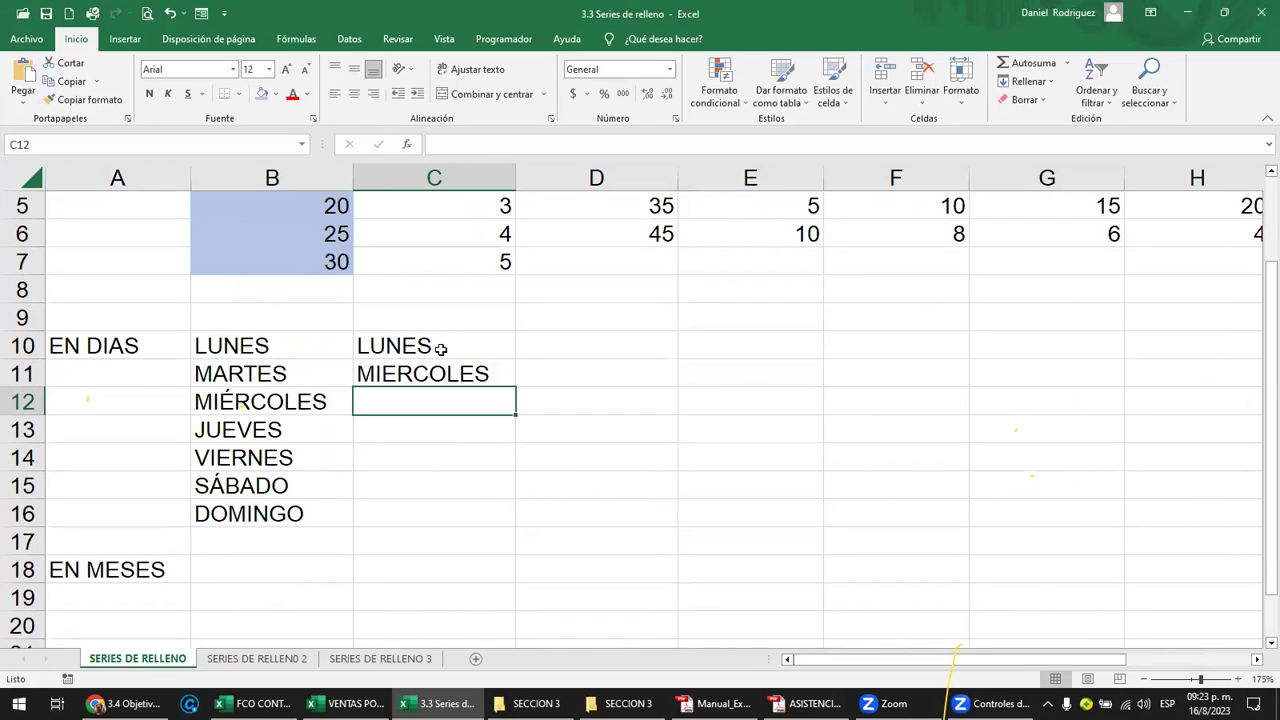
pyautogui.click(430, 347)
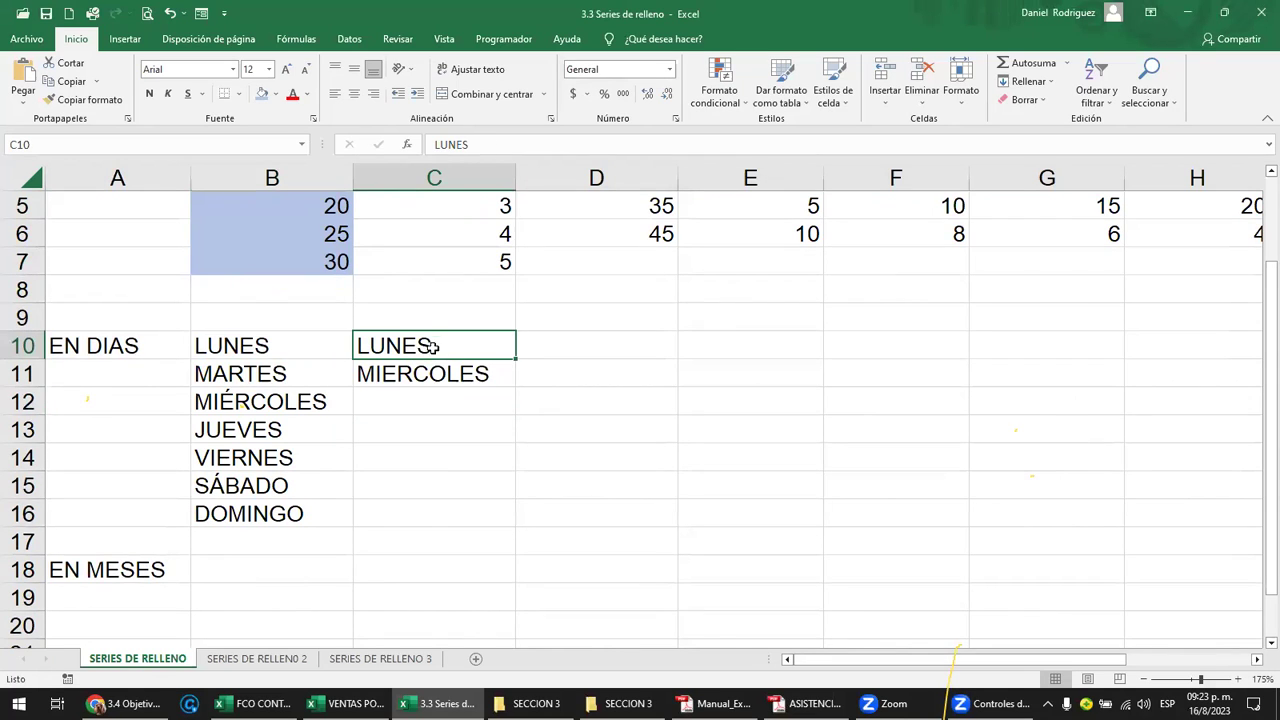
pyautogui.click(430, 374)
pyautogui.moveTo(420, 346); pyautogui.dragTo(421, 371)
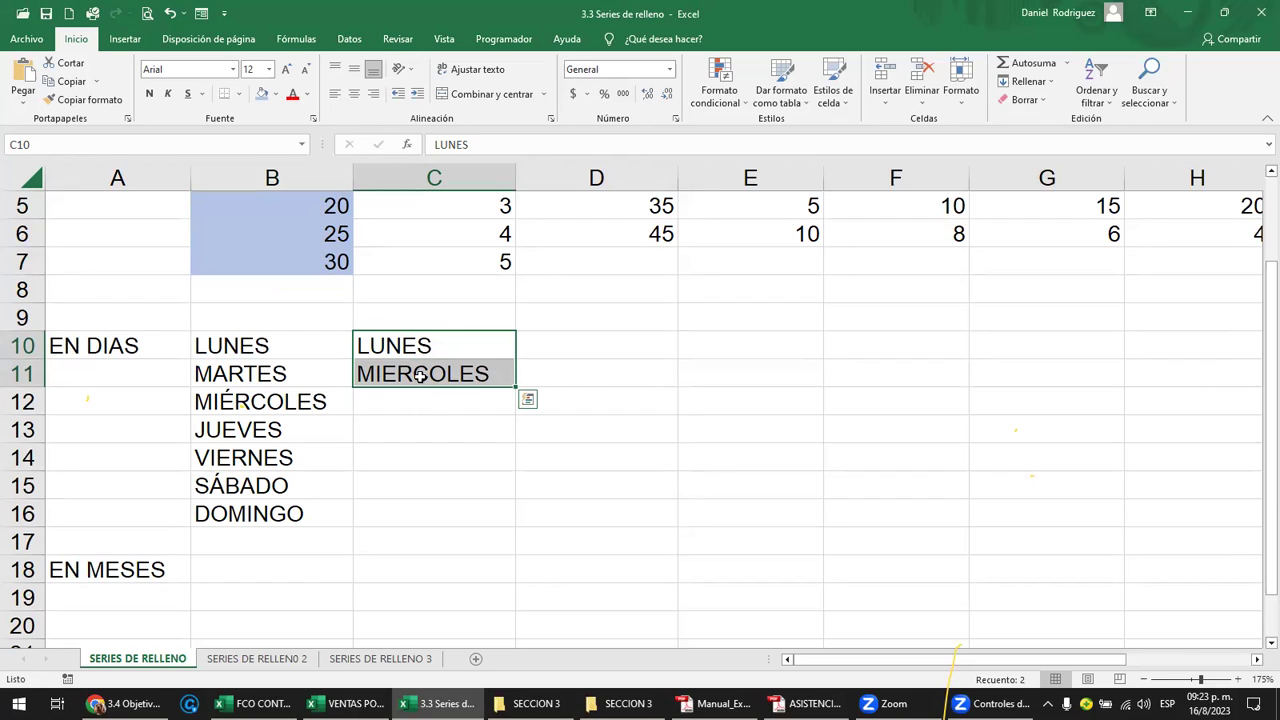
# Try autofilling from MIERCOLES in C11 alone down to C14, and clear the filled cells C12:C14.
pyautogui.click(429, 378)
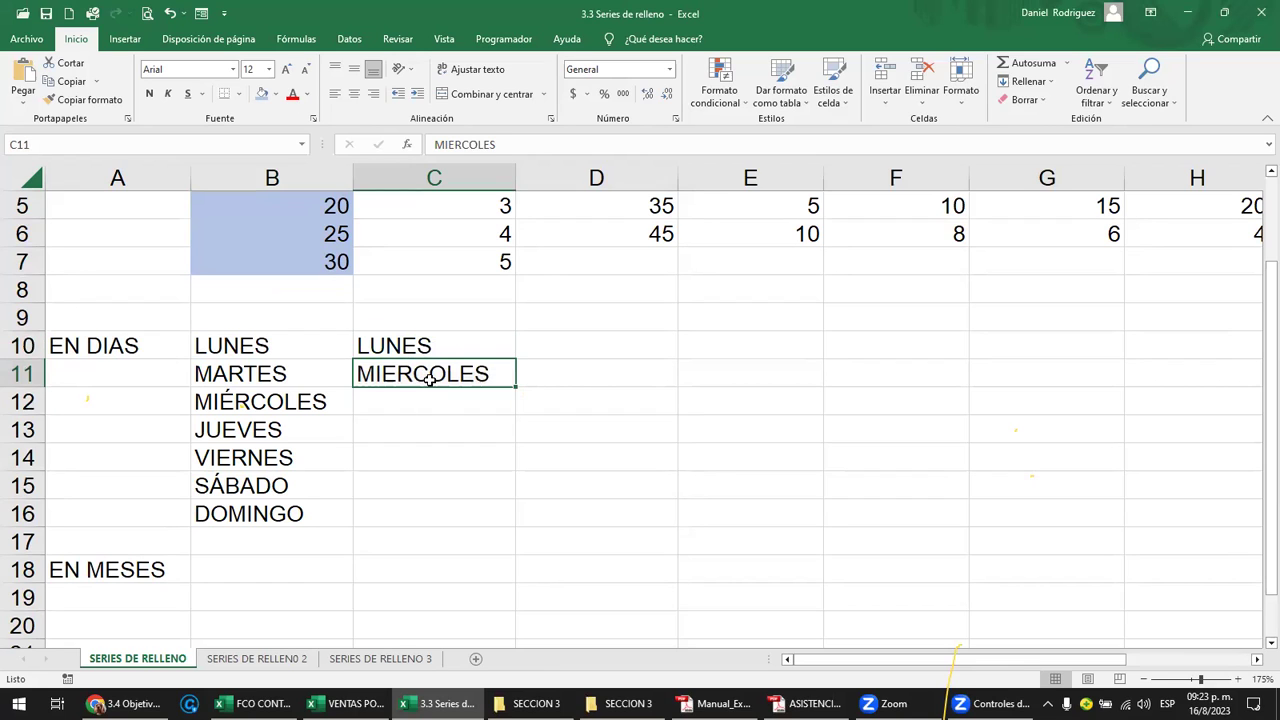
pyautogui.moveTo(514, 388); pyautogui.dragTo(510, 413)
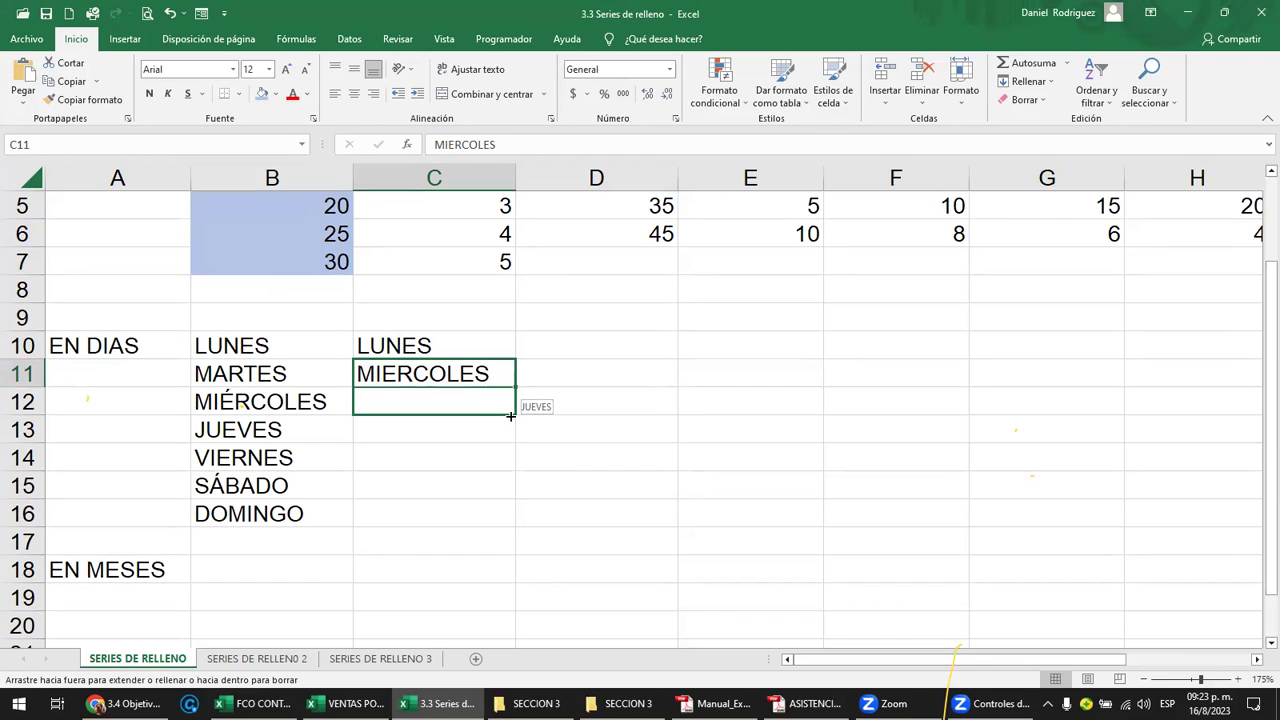
pyautogui.moveTo(510, 414); pyautogui.dragTo(510, 462)
pyautogui.click(455, 402)
pyautogui.moveTo(455, 402); pyautogui.dragTo(466, 451)
pyautogui.press('Delete')
# Autofill the alternate-day pattern from both starting cells C10:C11 down to C13.
pyautogui.moveTo(418, 345); pyautogui.dragTo(401, 370)
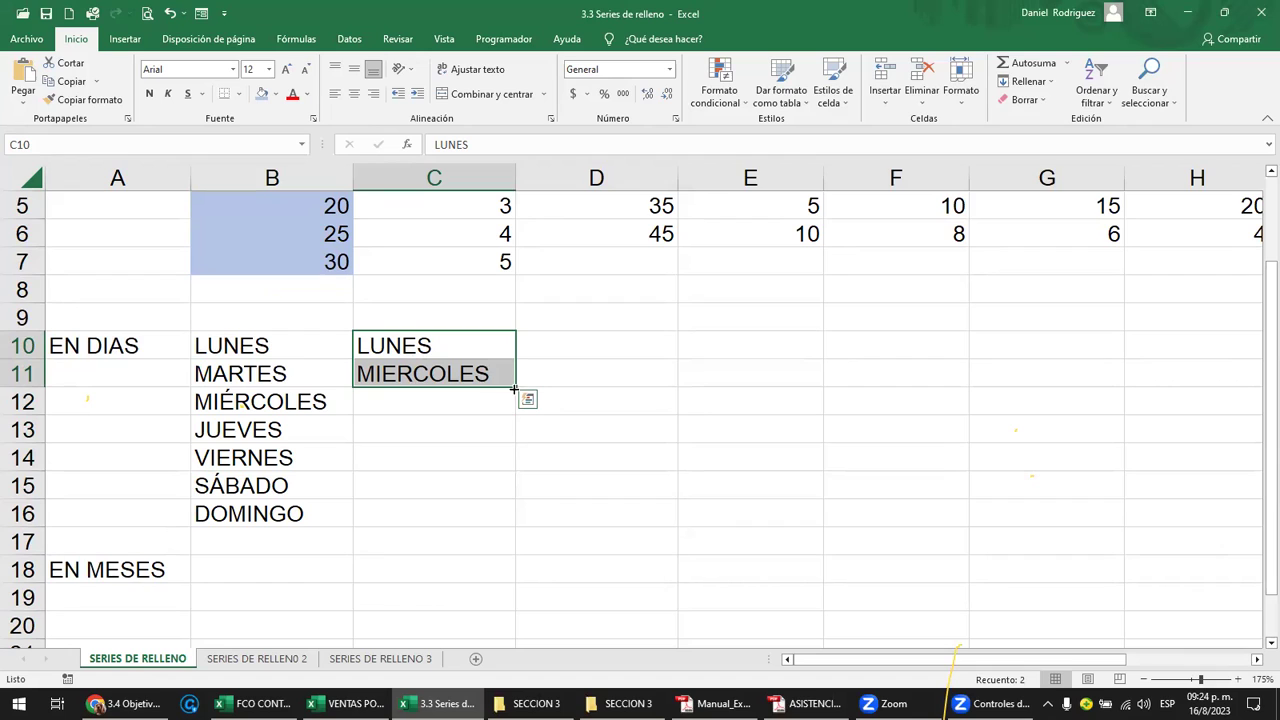
pyautogui.moveTo(514, 388); pyautogui.dragTo(516, 414)
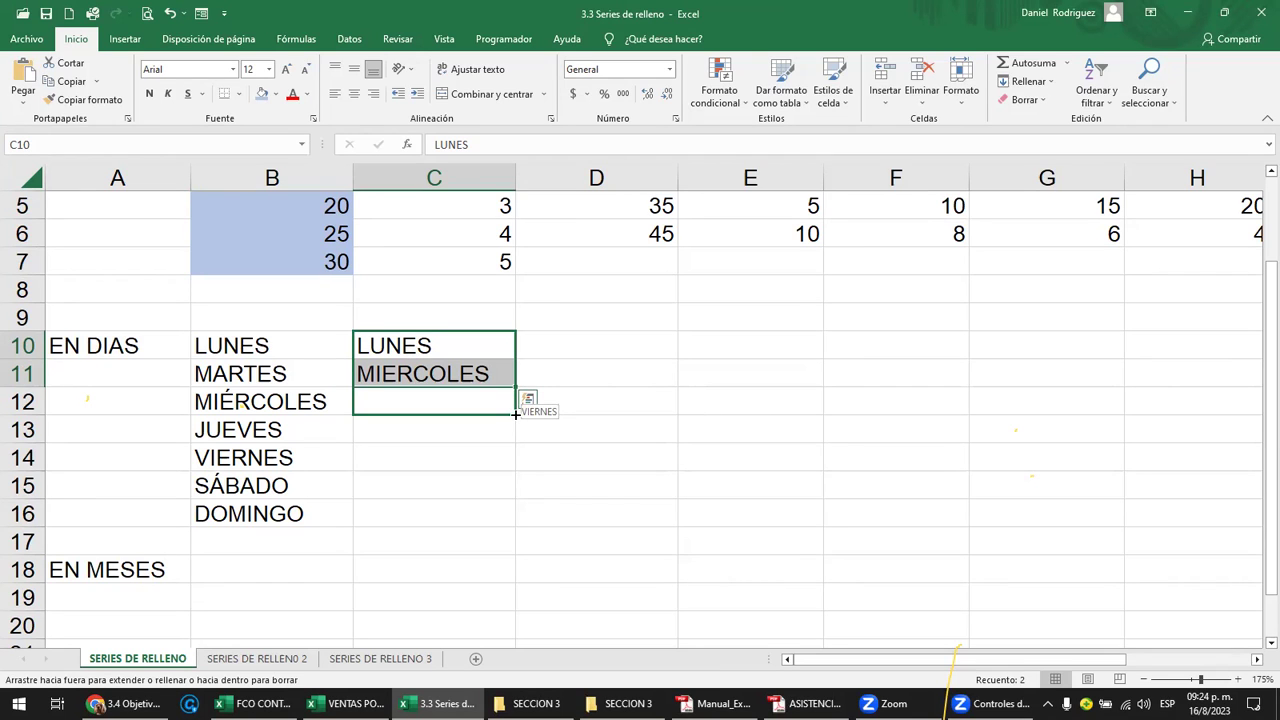
pyautogui.moveTo(516, 414); pyautogui.dragTo(519, 440)
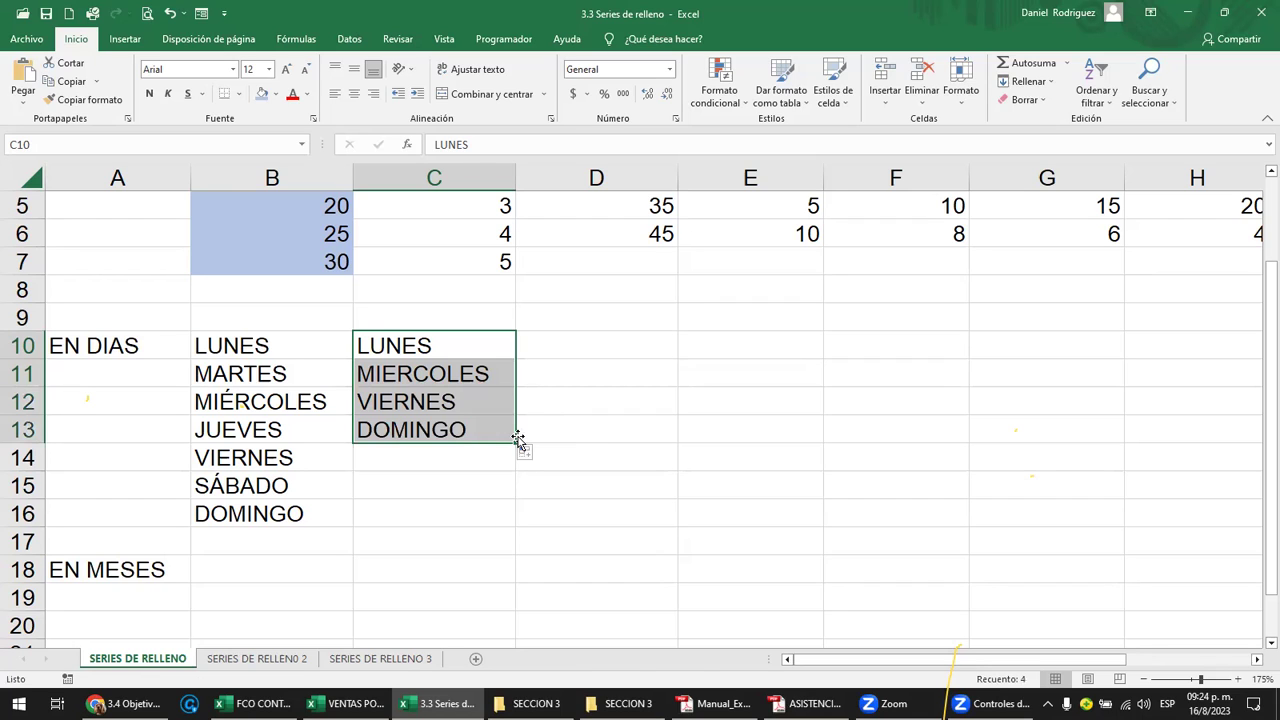
pyautogui.click(438, 353)
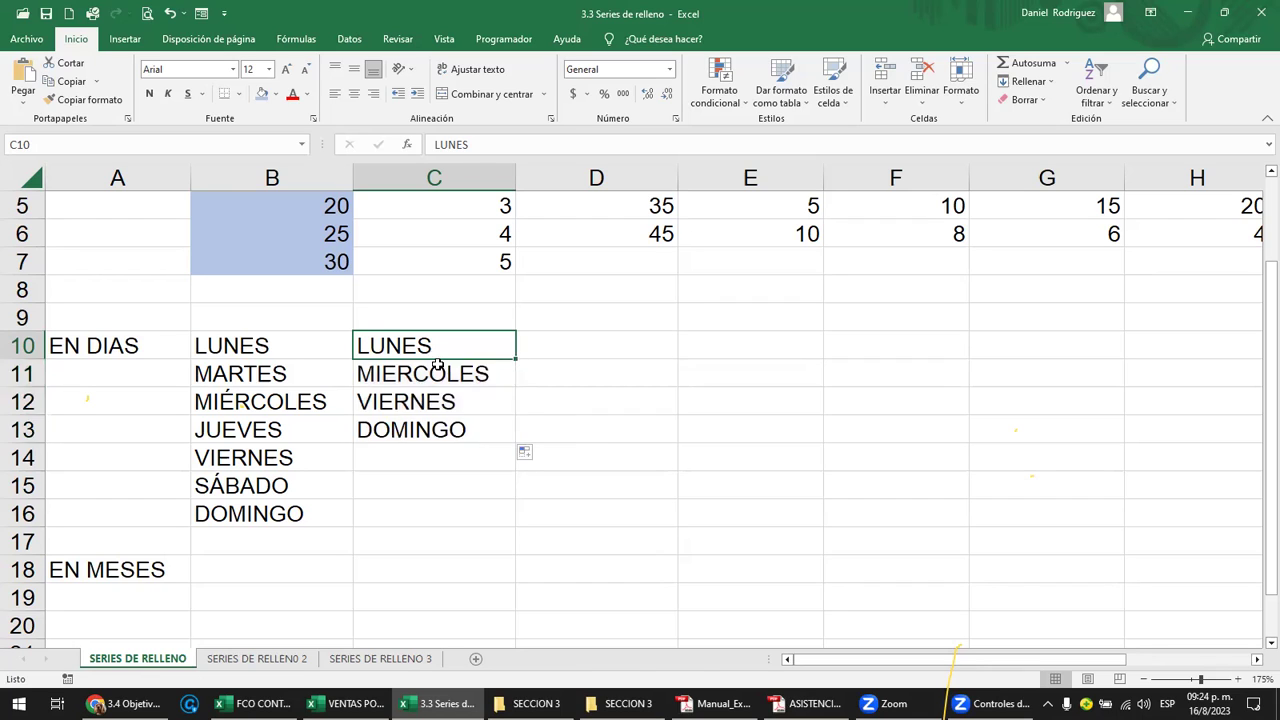
pyautogui.click(439, 372)
pyautogui.click(437, 399)
pyautogui.click(443, 430)
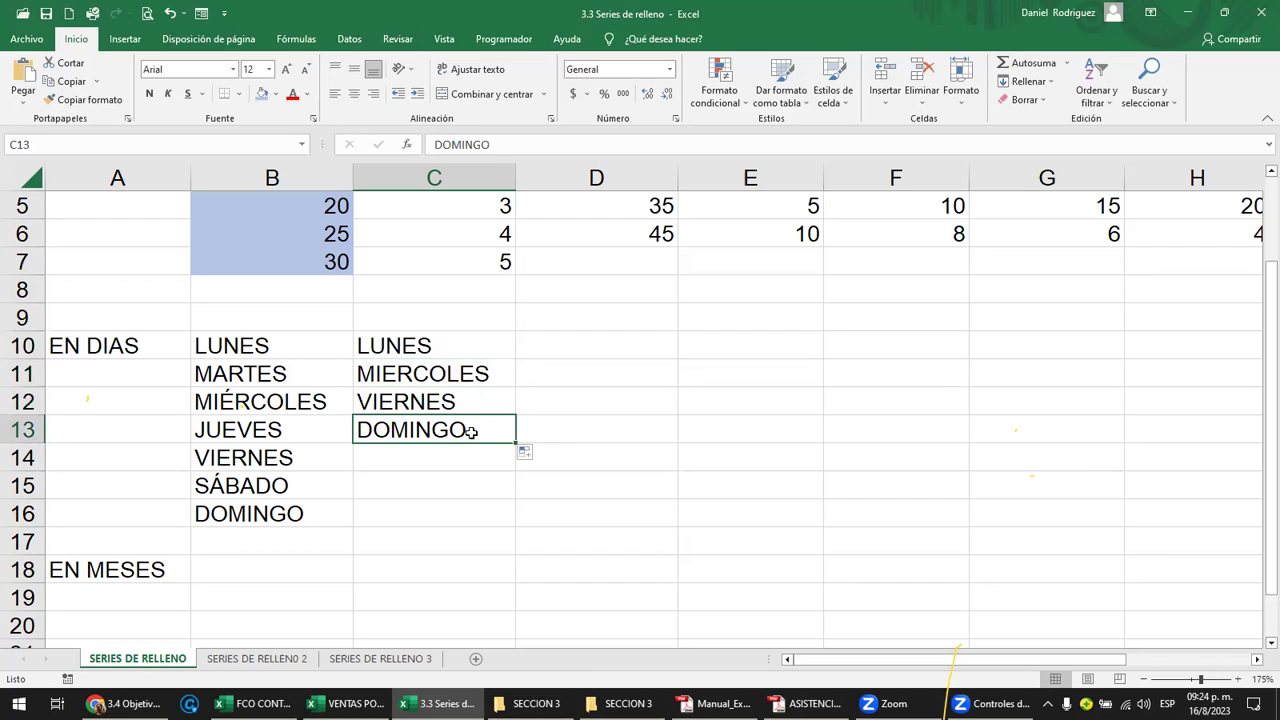
# Extend the alternate-day series from the starting cells C10:C11 down to C17.
pyautogui.click(439, 346)
pyautogui.moveTo(439, 346); pyautogui.dragTo(440, 376)
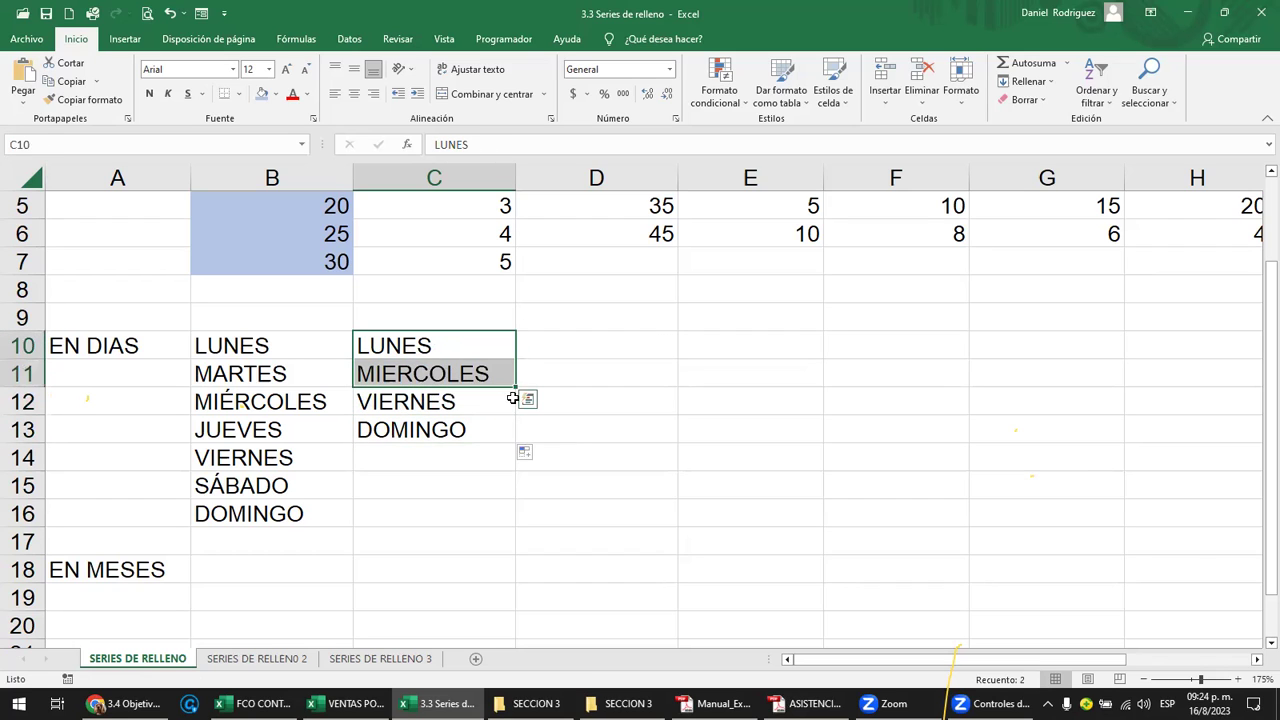
pyautogui.moveTo(516, 388); pyautogui.dragTo(500, 540)
pyautogui.moveTo(406, 346); pyautogui.dragTo(413, 373)
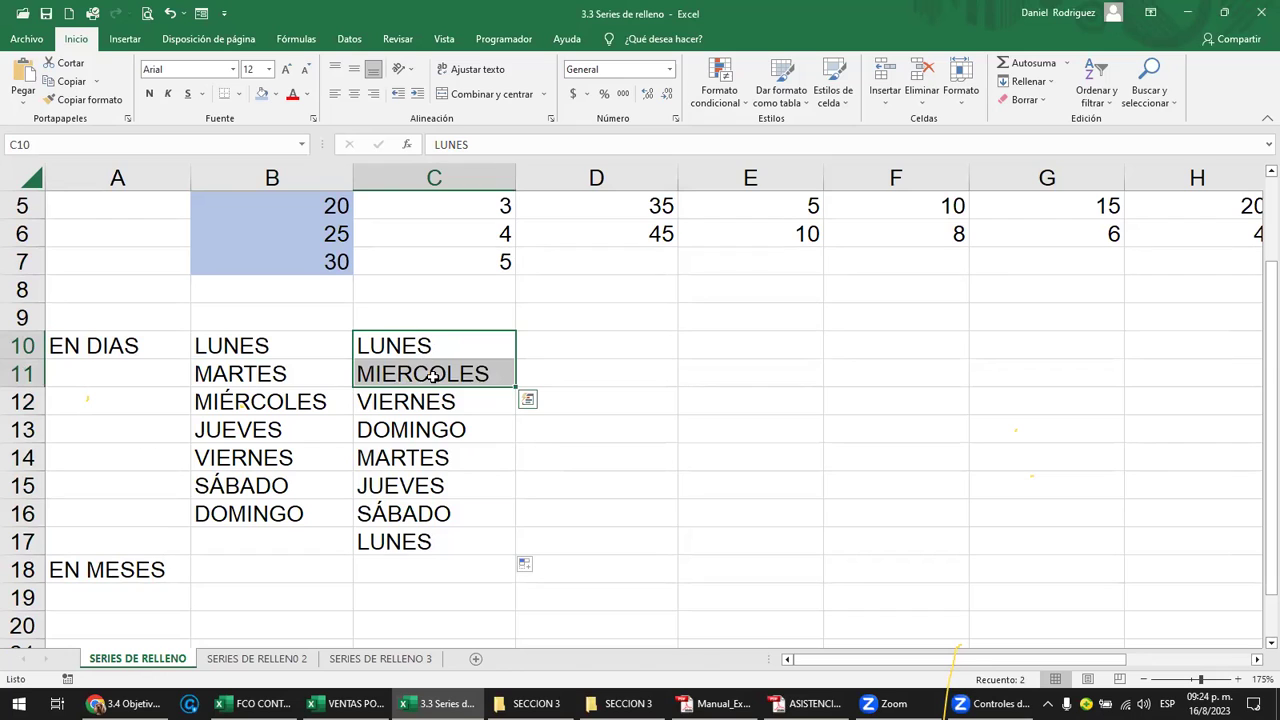
# Enter SABADO in D10 and LUNES in D11 as the starting pattern for another alternate-day series.
pyautogui.click(551, 352)
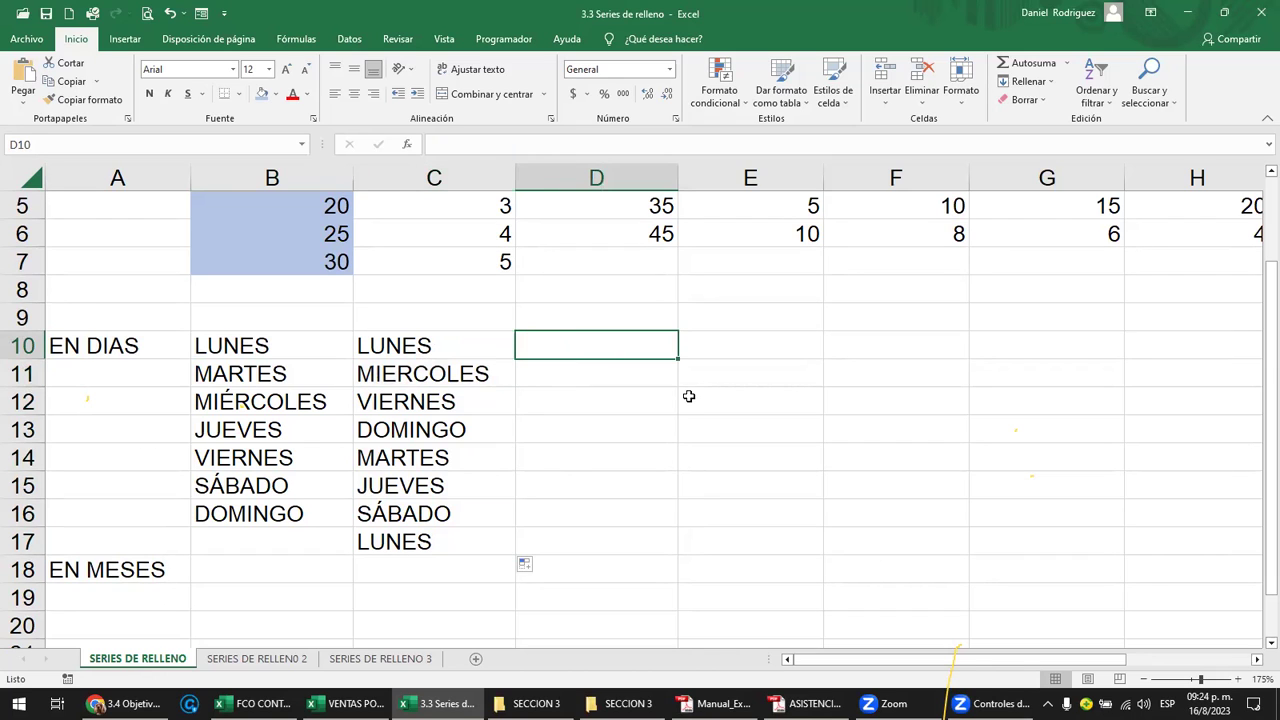
pyautogui.write('SABADO')
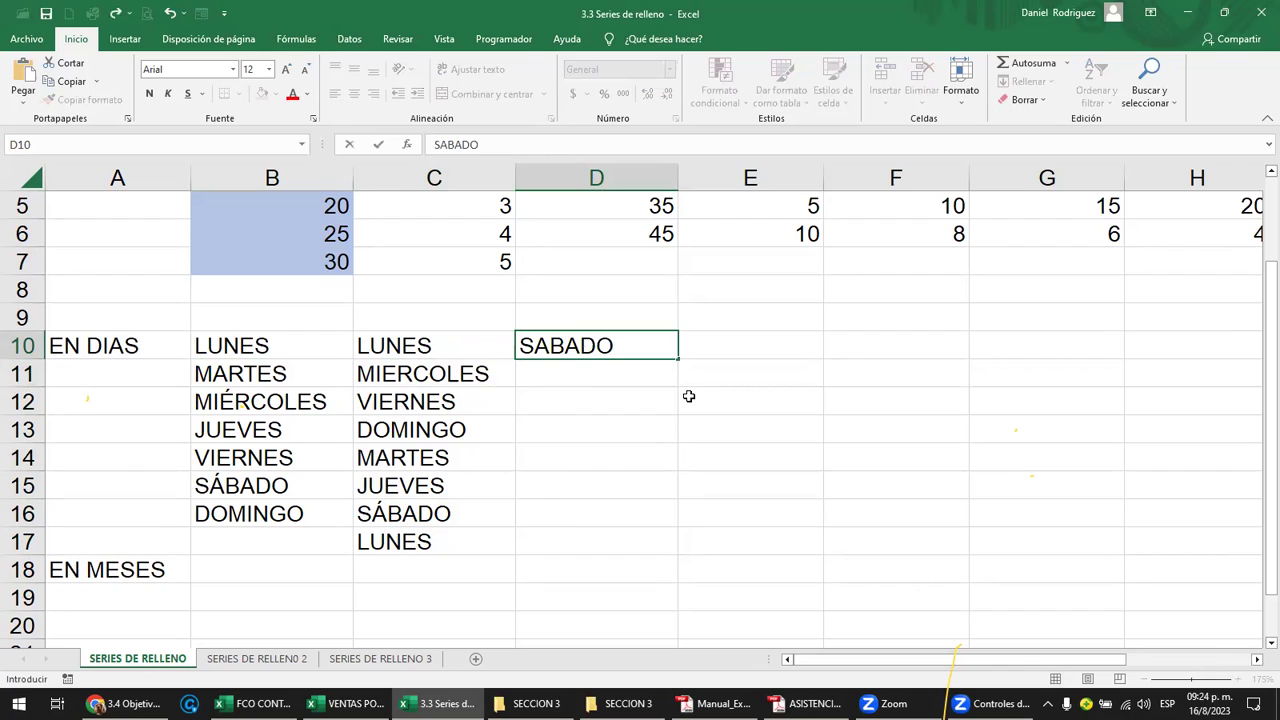
pyautogui.press('Return')
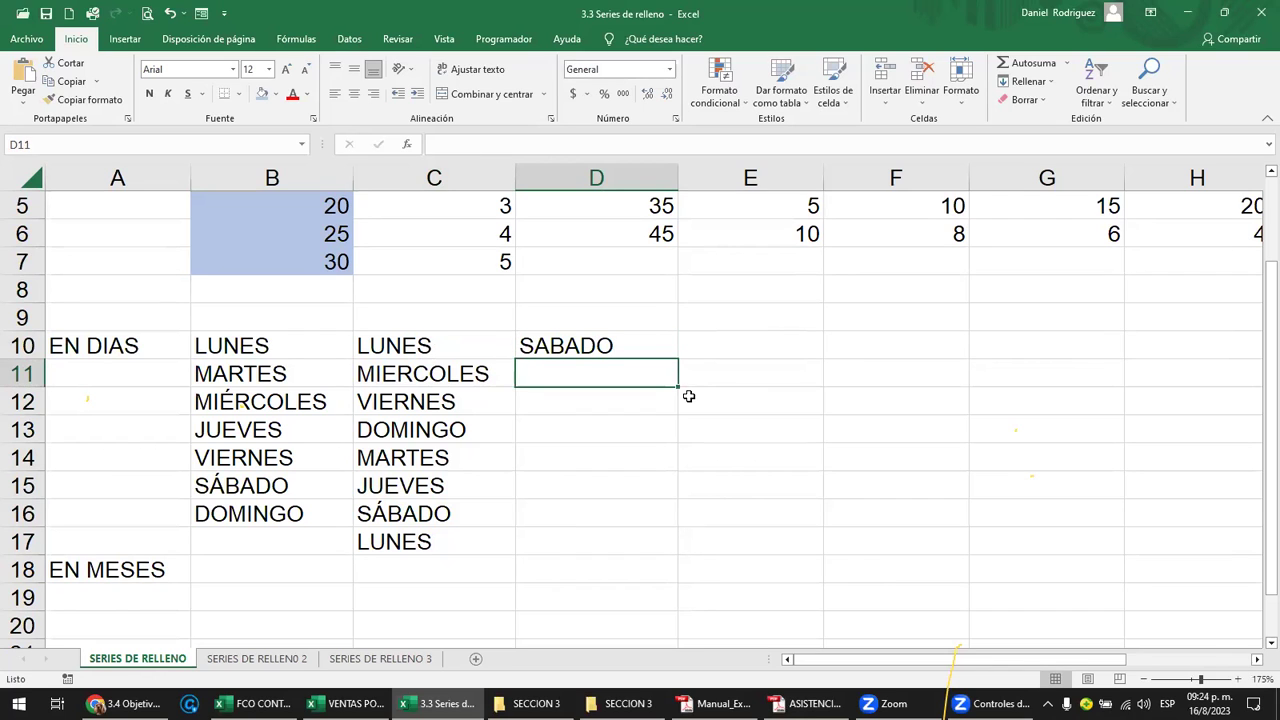
pyautogui.write('DOMIN')
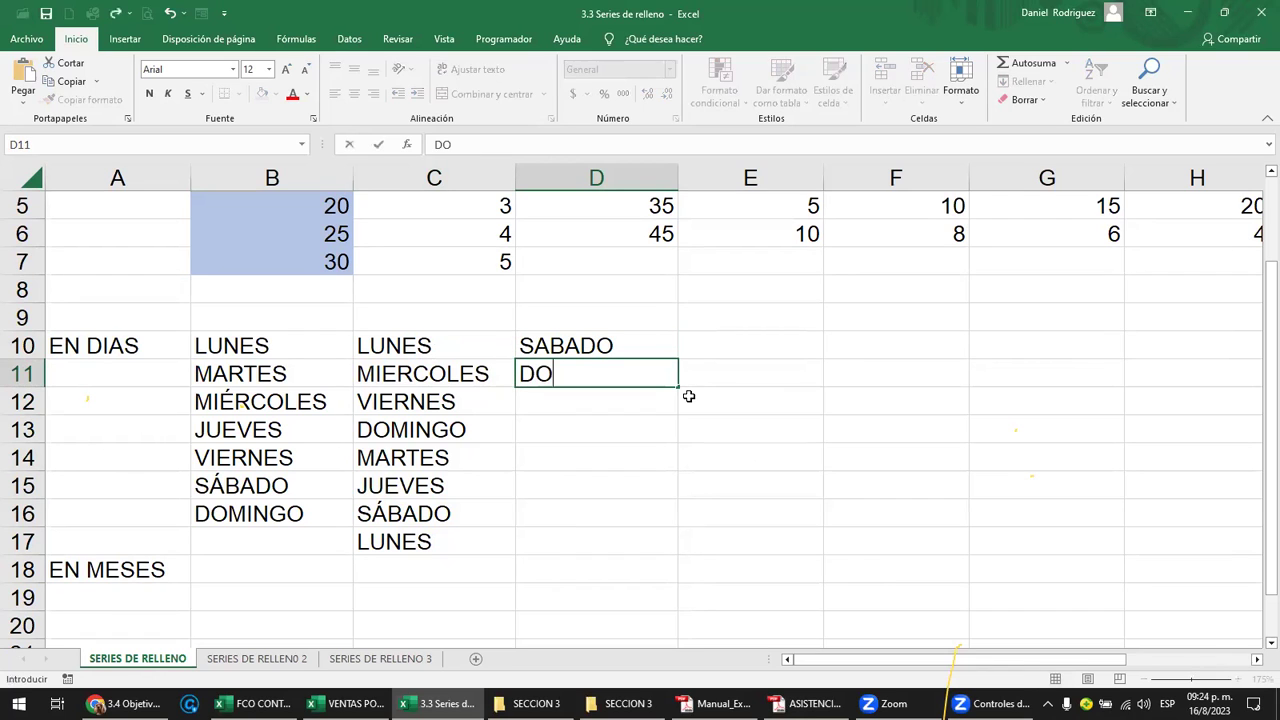
pyautogui.press('BackSpace')
pyautogui.press('BackSpace')
pyautogui.press('BackSpace')
pyautogui.press('BackSpace')
pyautogui.press('BackSpace')
pyautogui.write('LUNES')
pyautogui.press('Return')
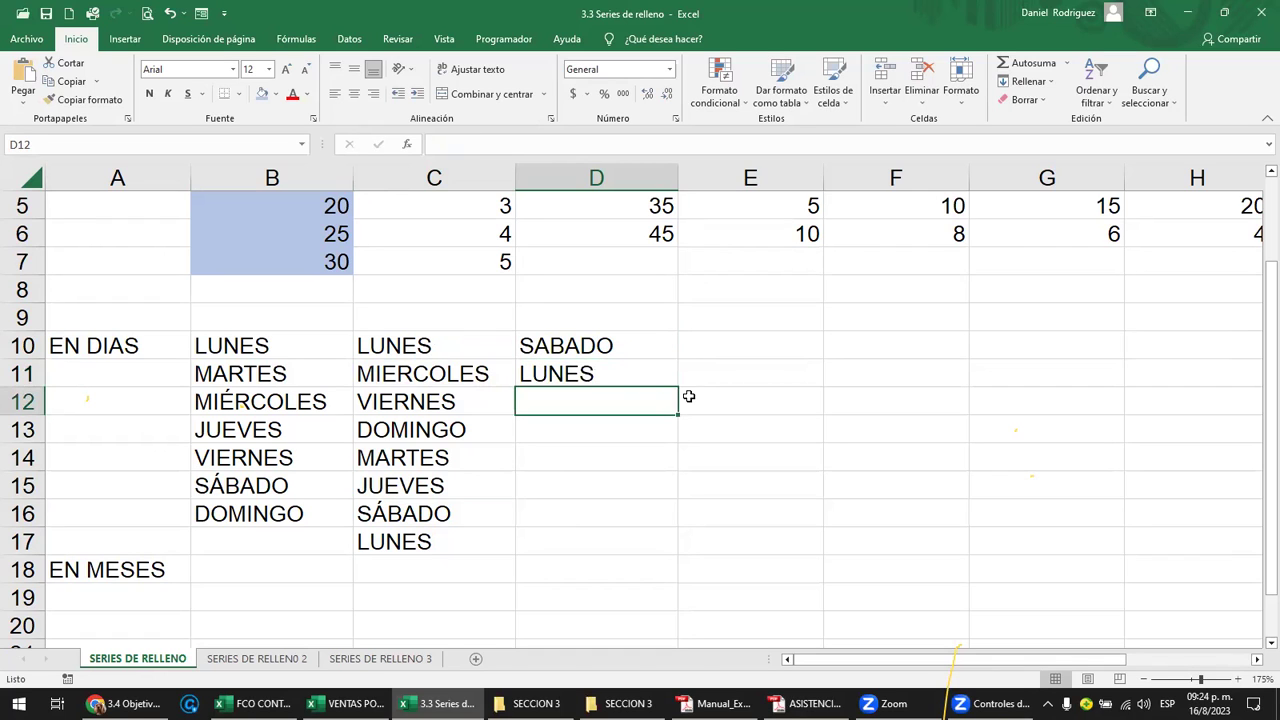
# Autofill the alternate-day pattern from starting cells D10:D11 down to D14.
pyautogui.moveTo(586, 343); pyautogui.dragTo(597, 365)
pyautogui.moveTo(678, 388); pyautogui.dragTo(678, 415)
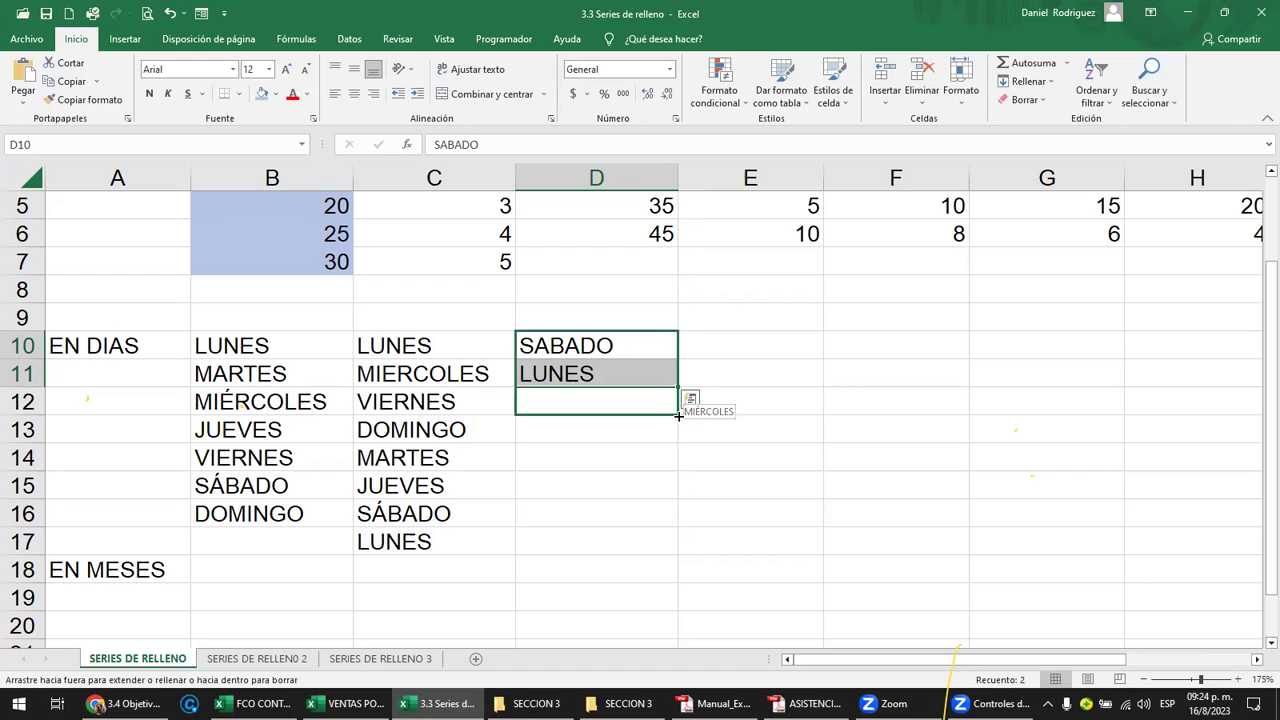
pyautogui.moveTo(680, 426); pyautogui.dragTo(680, 470)
# Clear the alternate-day series in D10:D14 and return to the first weekday list at B10.
pyautogui.moveTo(580, 343); pyautogui.dragTo(594, 460)
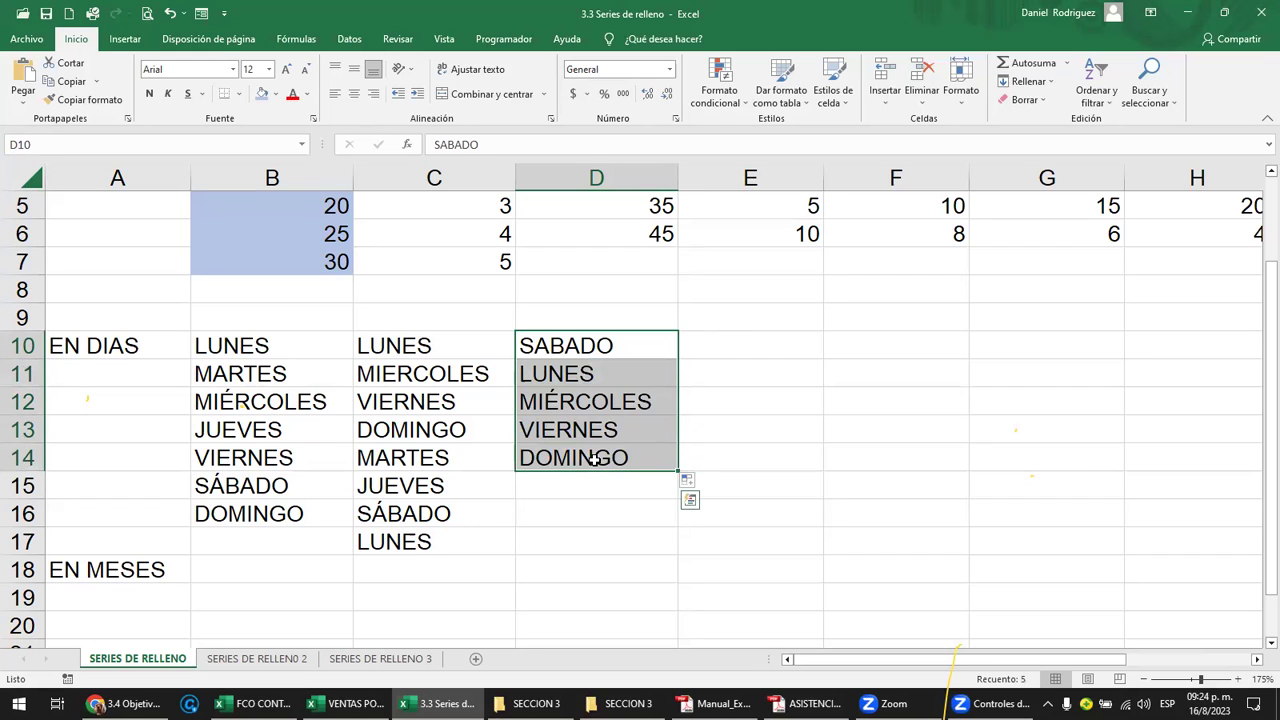
pyautogui.press('Delete')
pyautogui.press('Left')
pyautogui.press('Left')
pyautogui.press('Left')
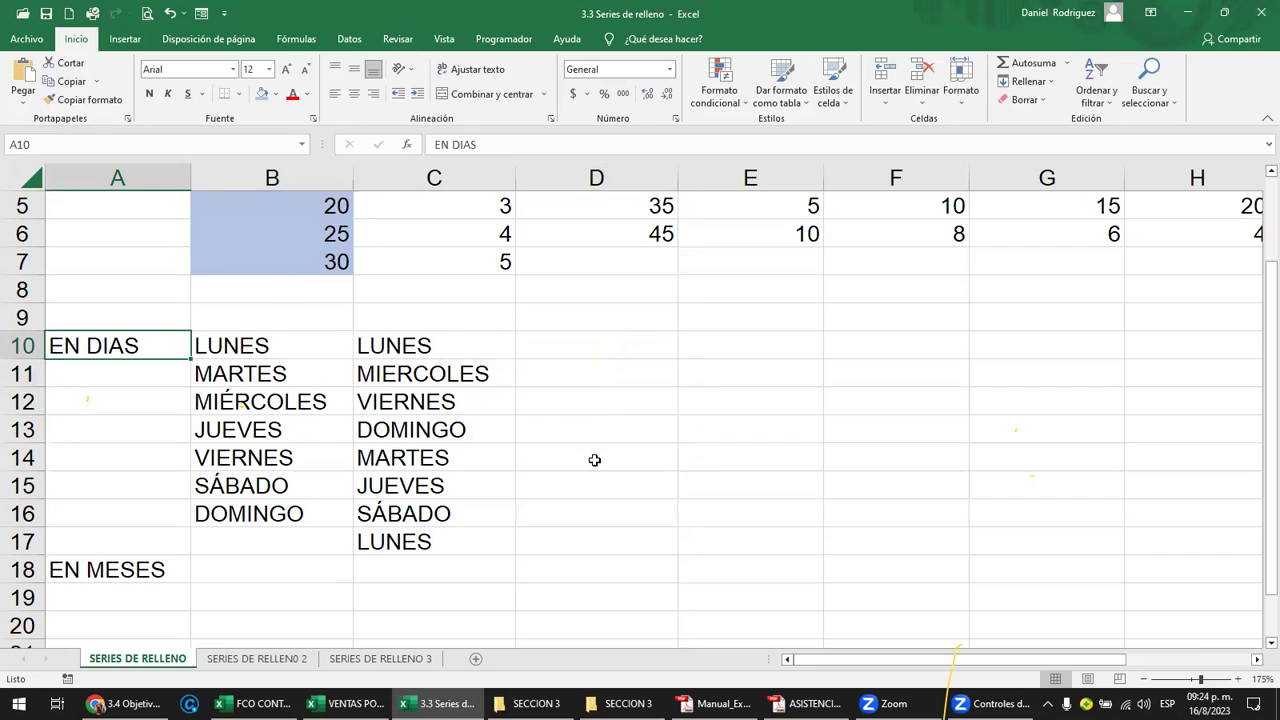
pyautogui.press('Right')
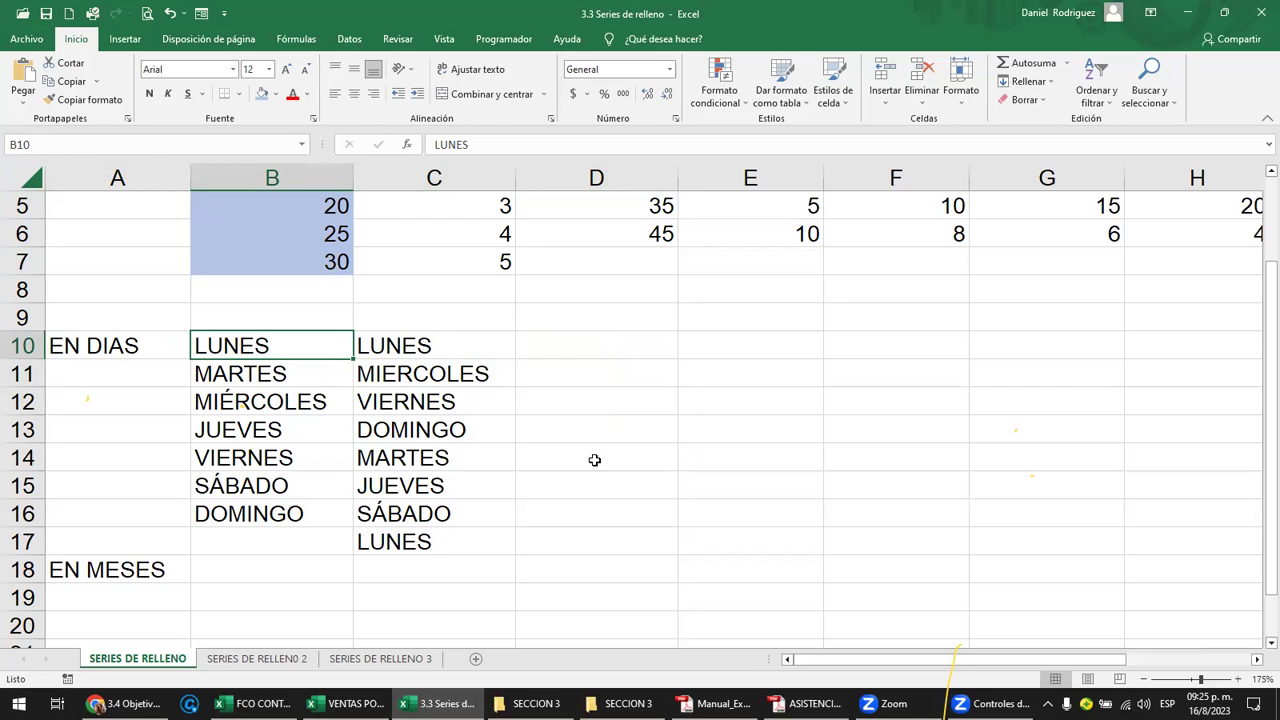
# Insert one blank row above the EN MESES row to separate it from the weekday series.
pyautogui.scroll(-2, 610, 466)
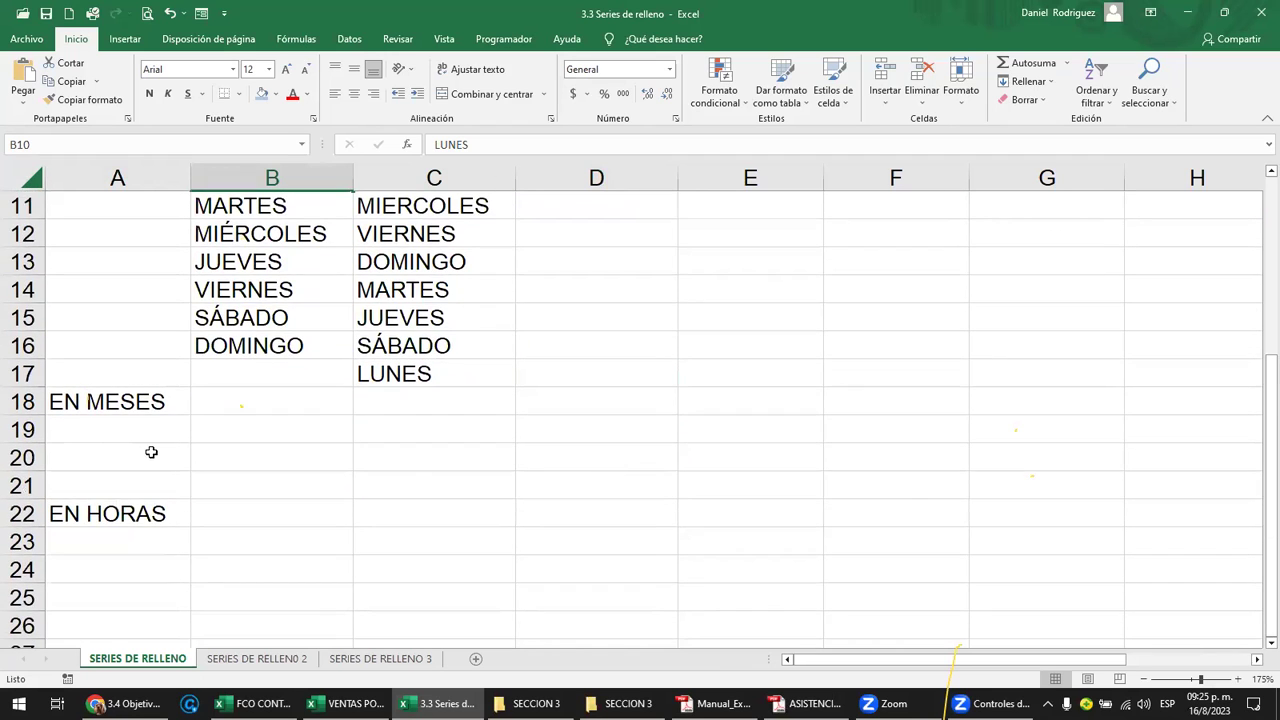
pyautogui.click(22, 401)
pyautogui.rightClick(30, 403)
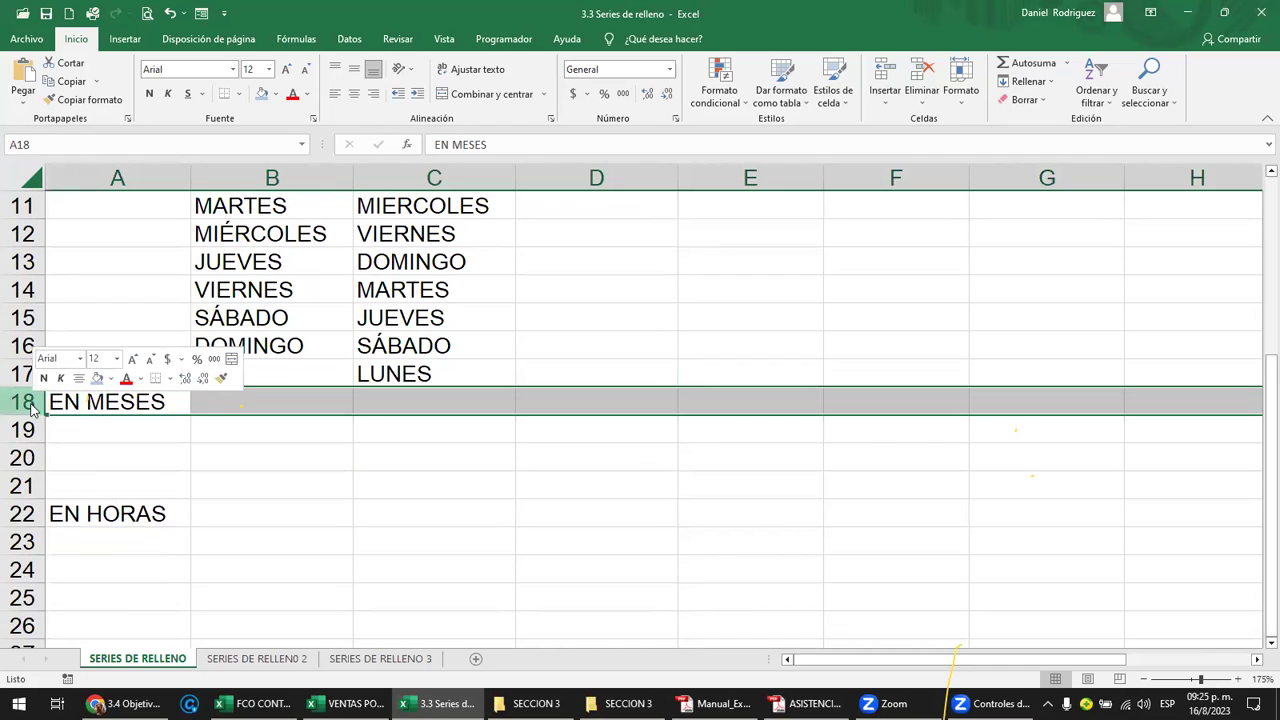
pyautogui.click(75, 543)
pyautogui.click(160, 434)
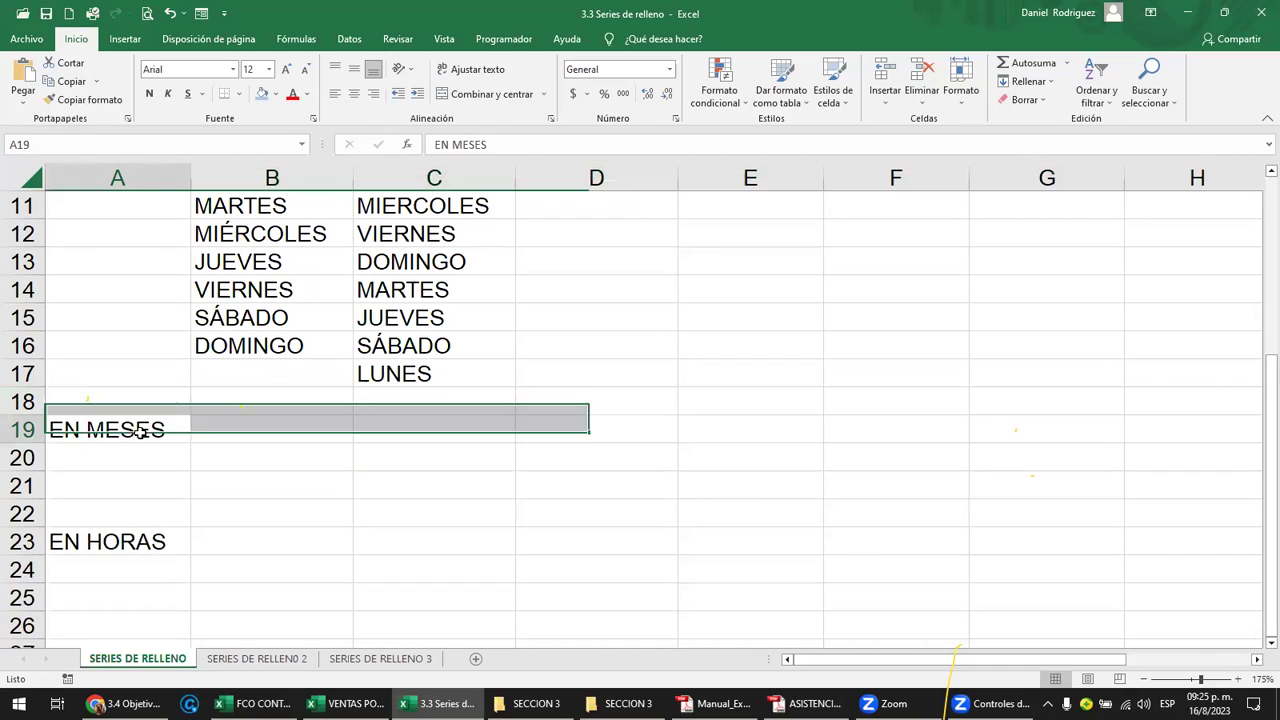
# Enter ENERO in B19 as the starting value of the month series.
pyautogui.click(257, 434)
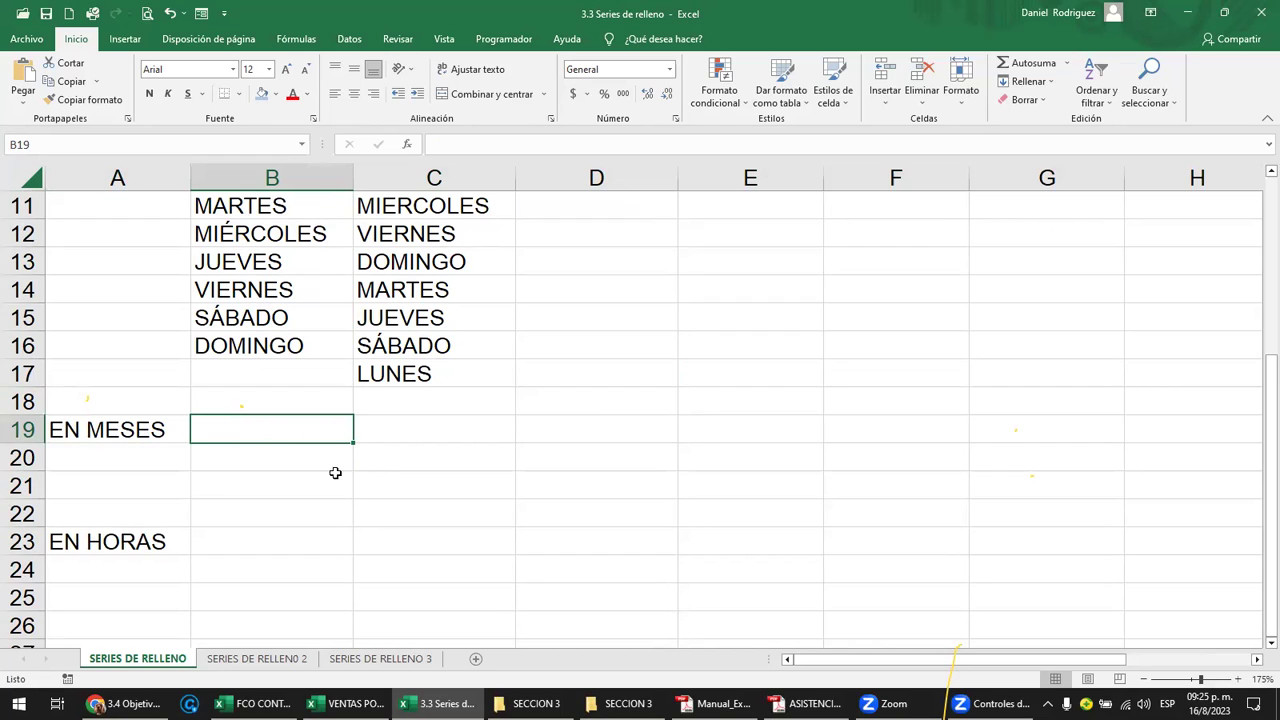
pyautogui.moveTo(271, 428); pyautogui.dragTo(895, 457)
pyautogui.click(323, 434)
pyautogui.write('ENERO')
pyautogui.press('Return')
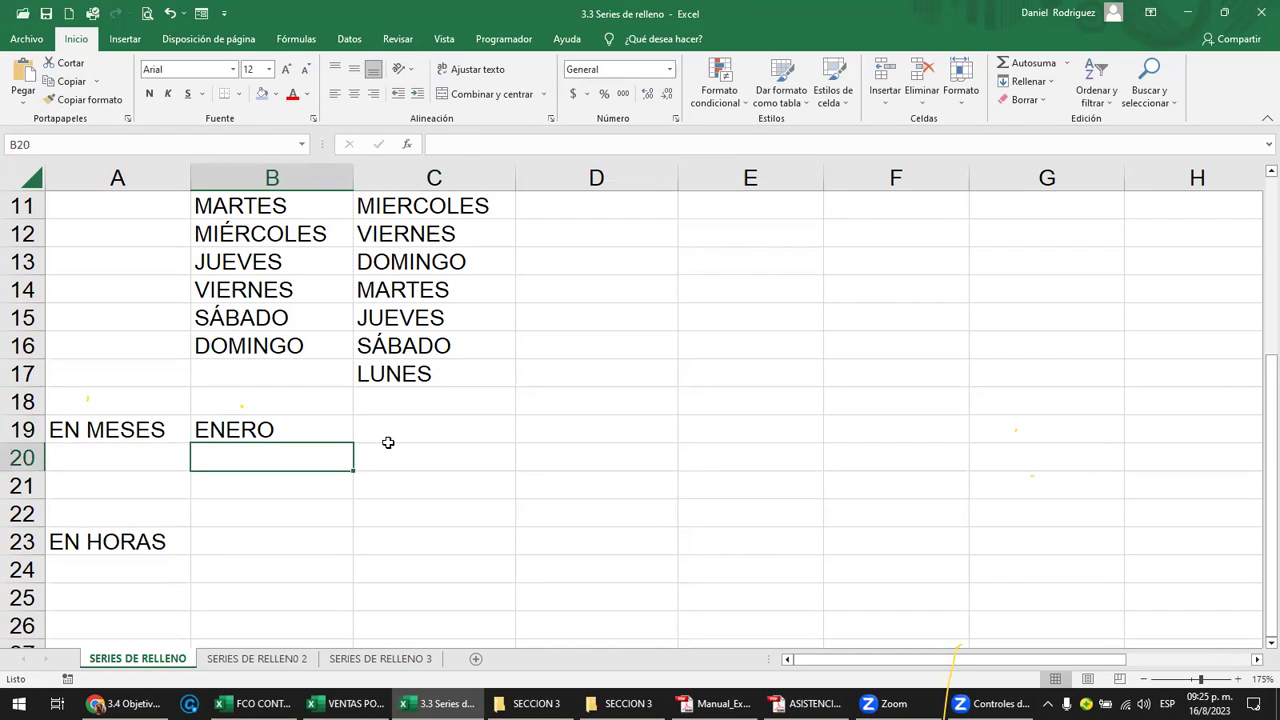
# Autofill the months horizontally from ENERO in B19 to DICIEMBRE in M19, and return to column A.
pyautogui.click(326, 436)
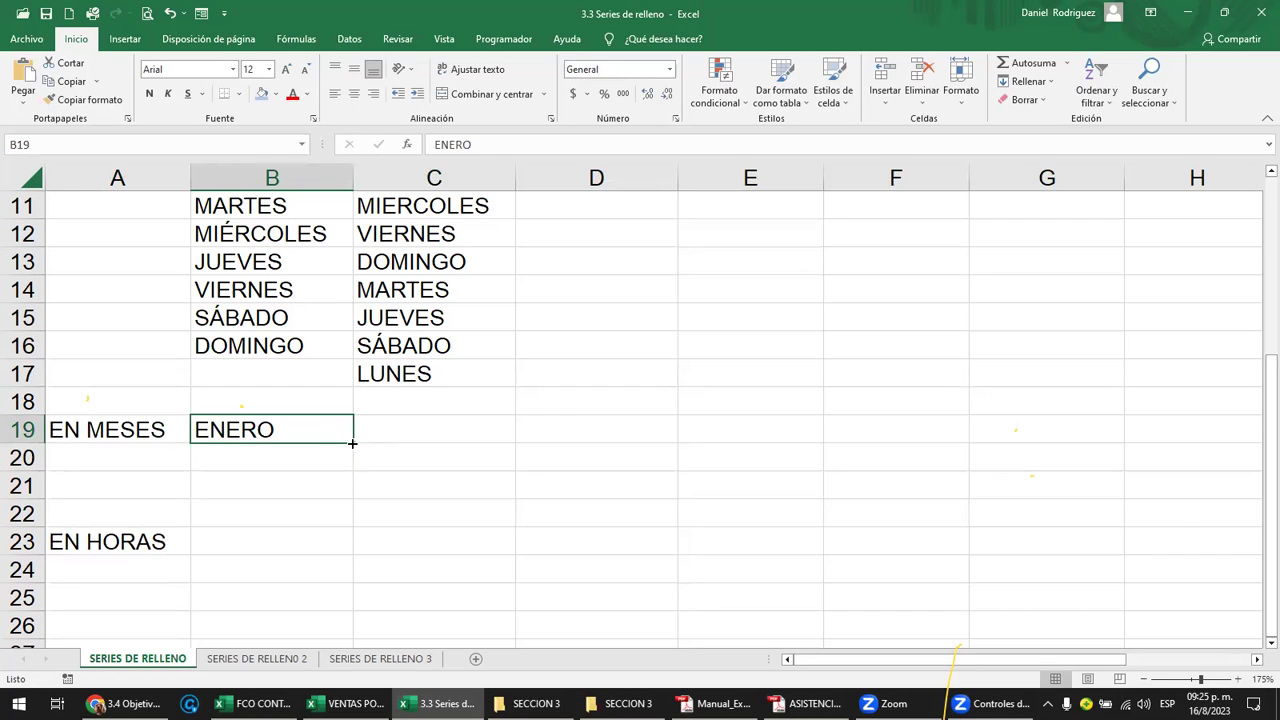
pyautogui.moveTo(352, 443); pyautogui.dragTo(882, 434)
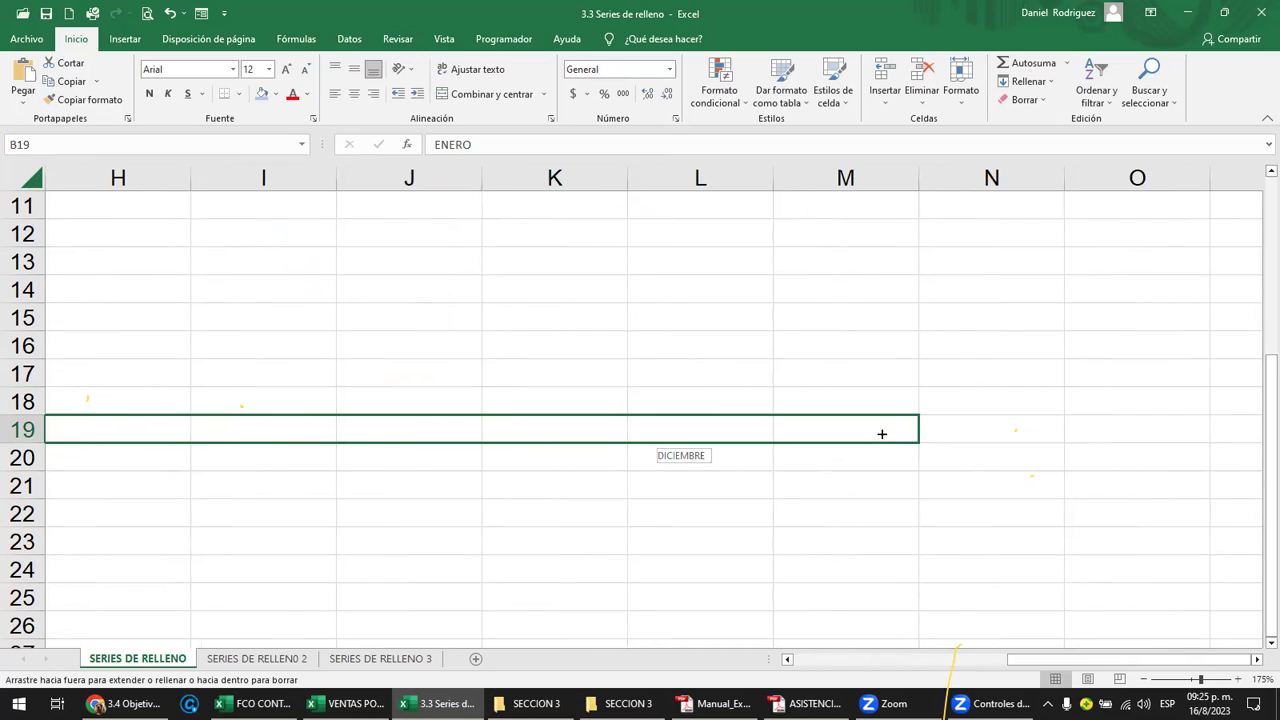
pyautogui.moveTo(982, 432); pyautogui.dragTo(1001, 432)
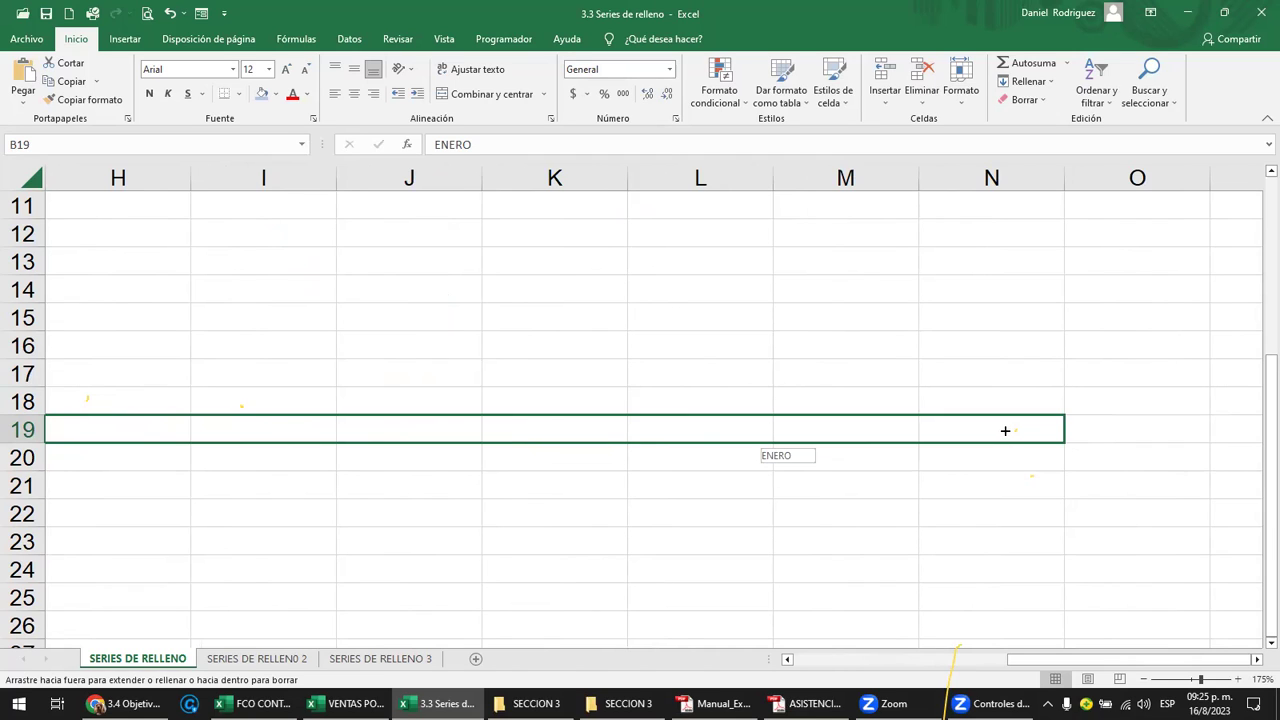
pyautogui.moveTo(1005, 429); pyautogui.dragTo(920, 434)
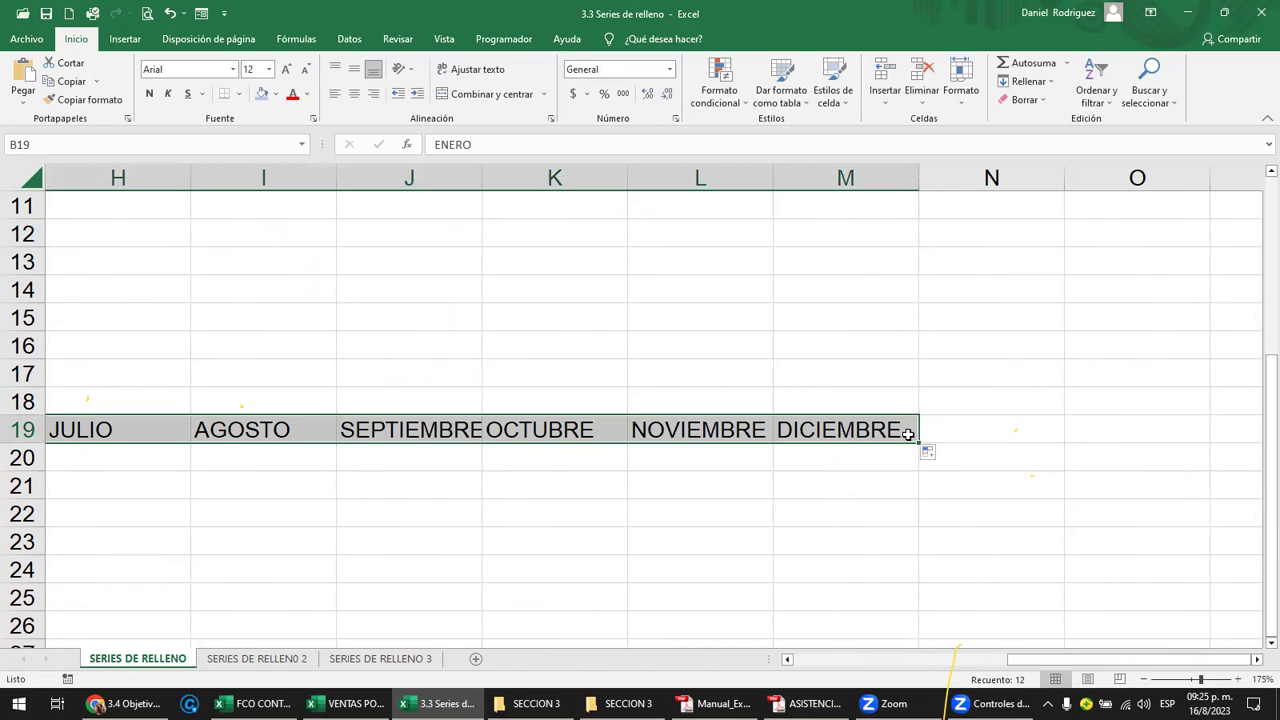
pyautogui.click(646, 485)
pyautogui.press('Left')
pyautogui.press('Left')
pyautogui.press('Left')
pyautogui.press('Left')
pyautogui.press('Left')
pyautogui.press('Left')
pyautogui.press('Left')
pyautogui.press('Left')
pyautogui.press('Left')
pyautogui.press('Left')
pyautogui.press('Left')
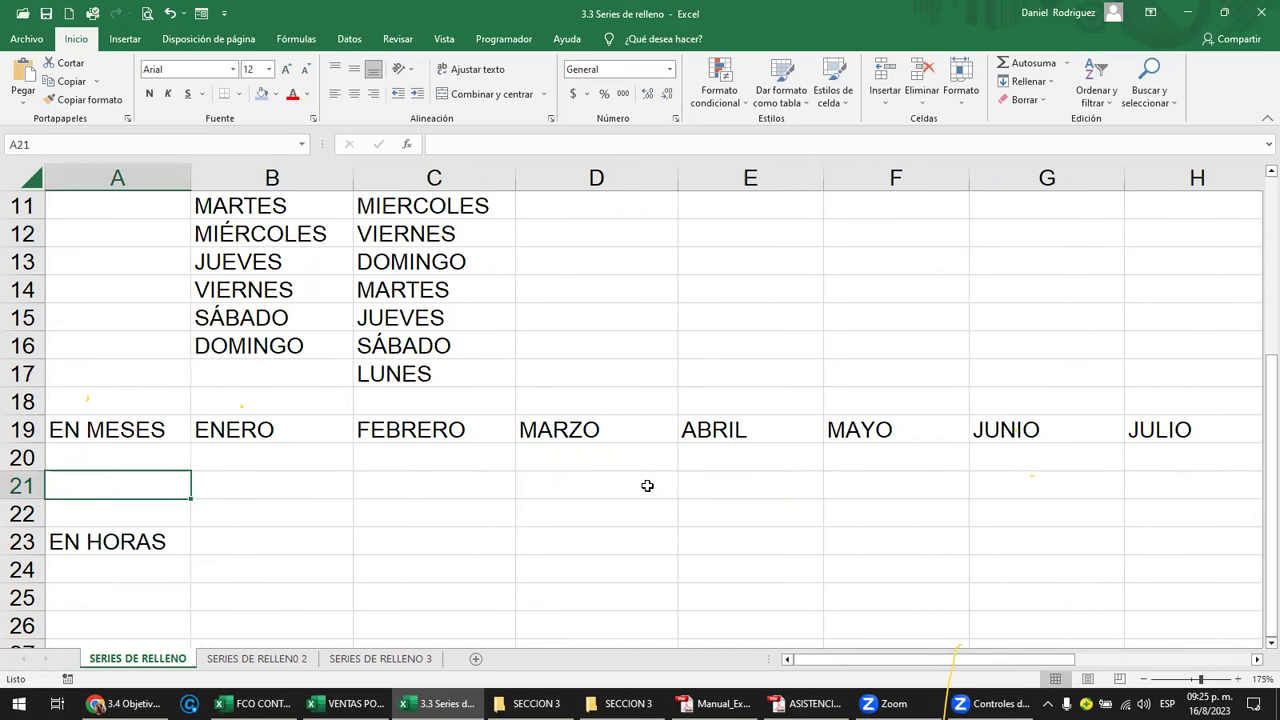
# Insert eight blank rows at rows 22 to 29, above EN HORAS, to make room for a vertical month list.
pyautogui.press('Up')
pyautogui.press('Right')
pyautogui.scroll(-1, 310, 410)
pyautogui.scroll(-3, 310, 410)
pyautogui.scroll(1, 310, 410)
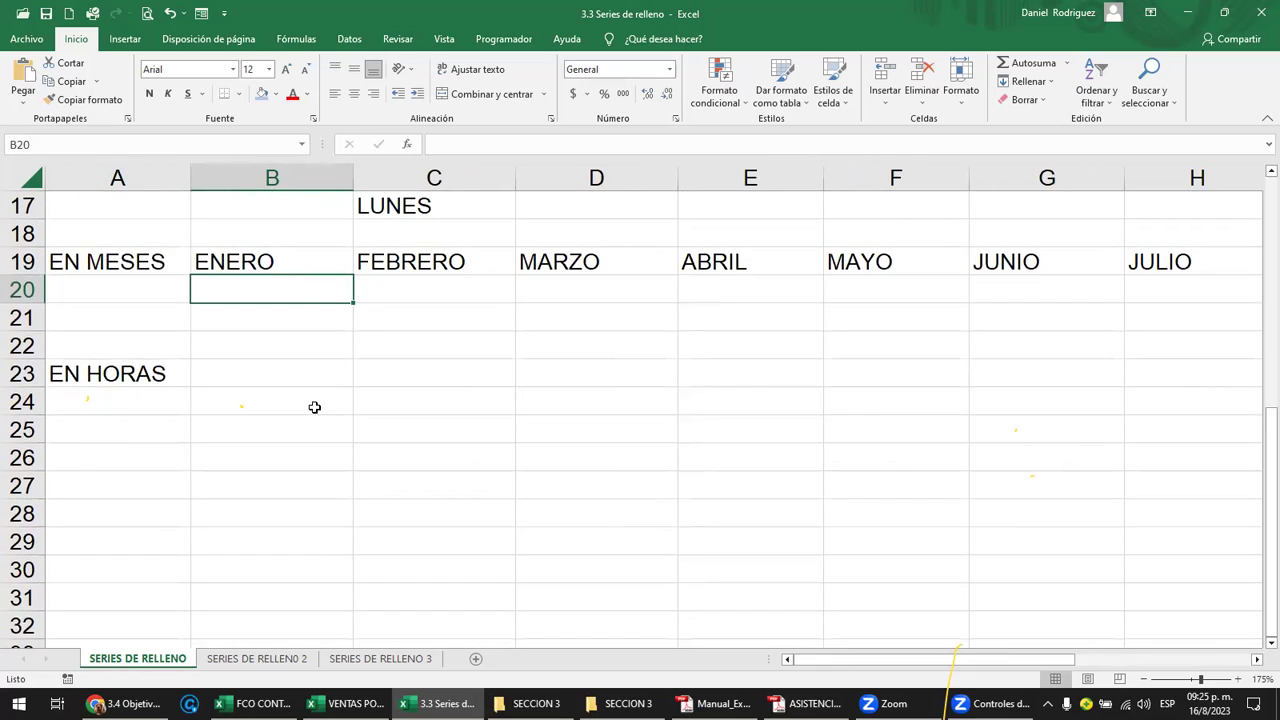
pyautogui.click(278, 263)
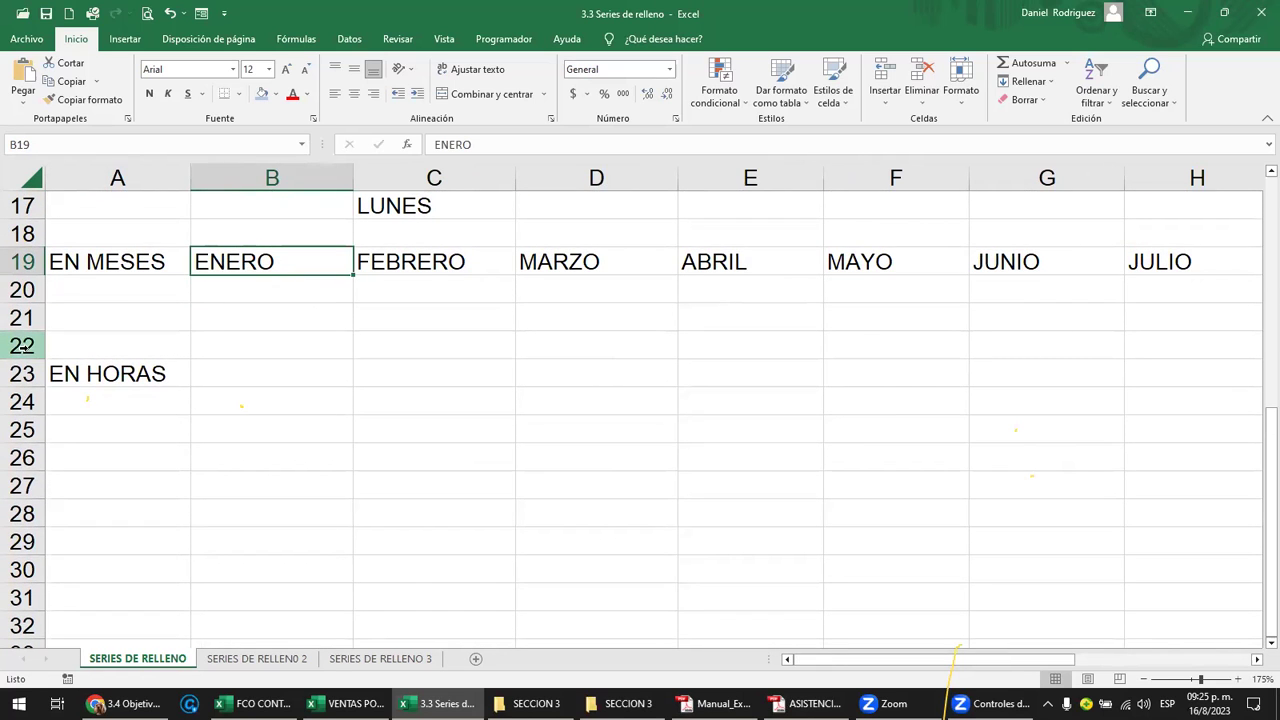
pyautogui.moveTo(20, 346); pyautogui.dragTo(21, 552)
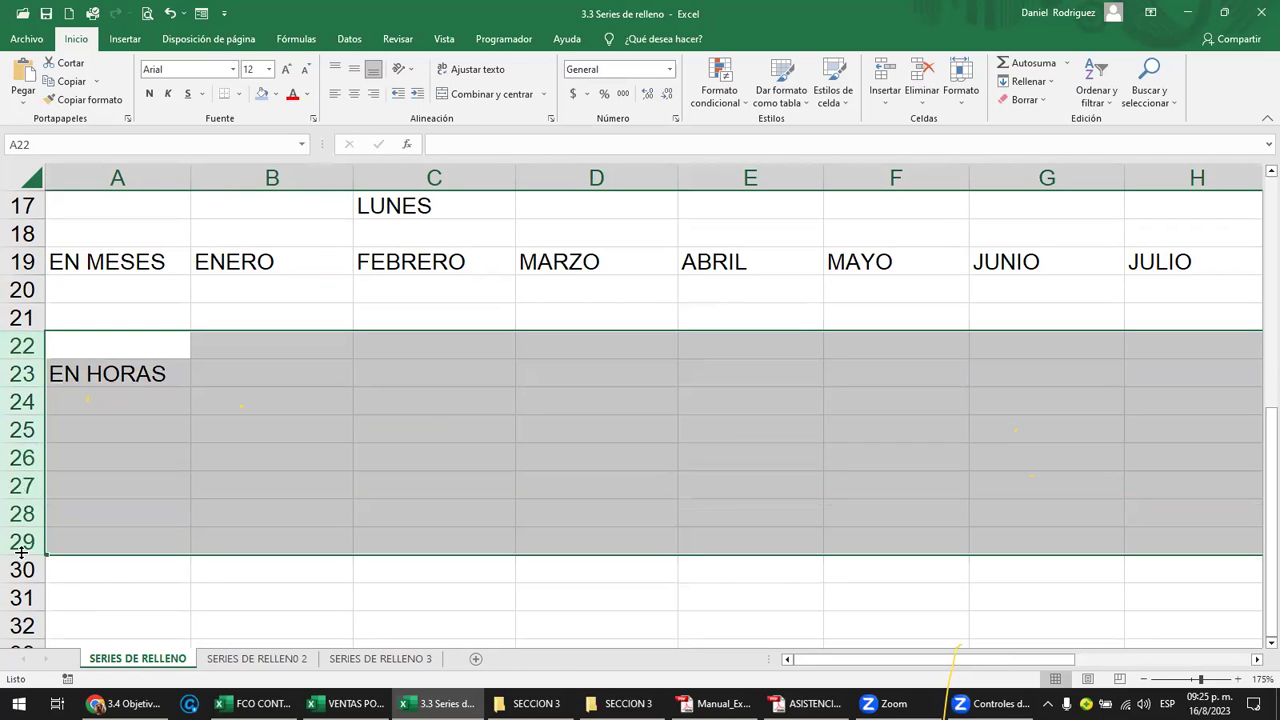
pyautogui.rightClick(21, 552)
pyautogui.click(76, 425)
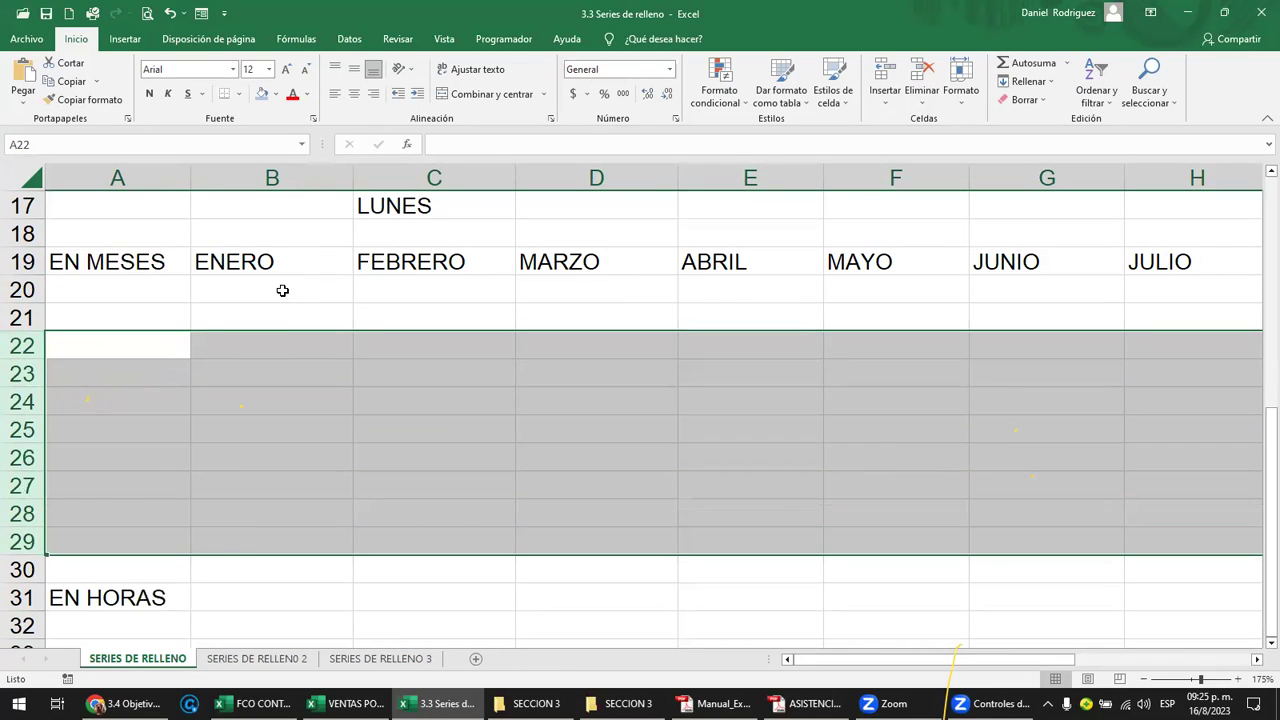
# Autofill the months vertically from ENERO in B19 down to DICIEMBRE in B30.
pyautogui.click(282, 290)
pyautogui.click(300, 258)
pyautogui.moveTo(352, 275); pyautogui.dragTo(340, 571)
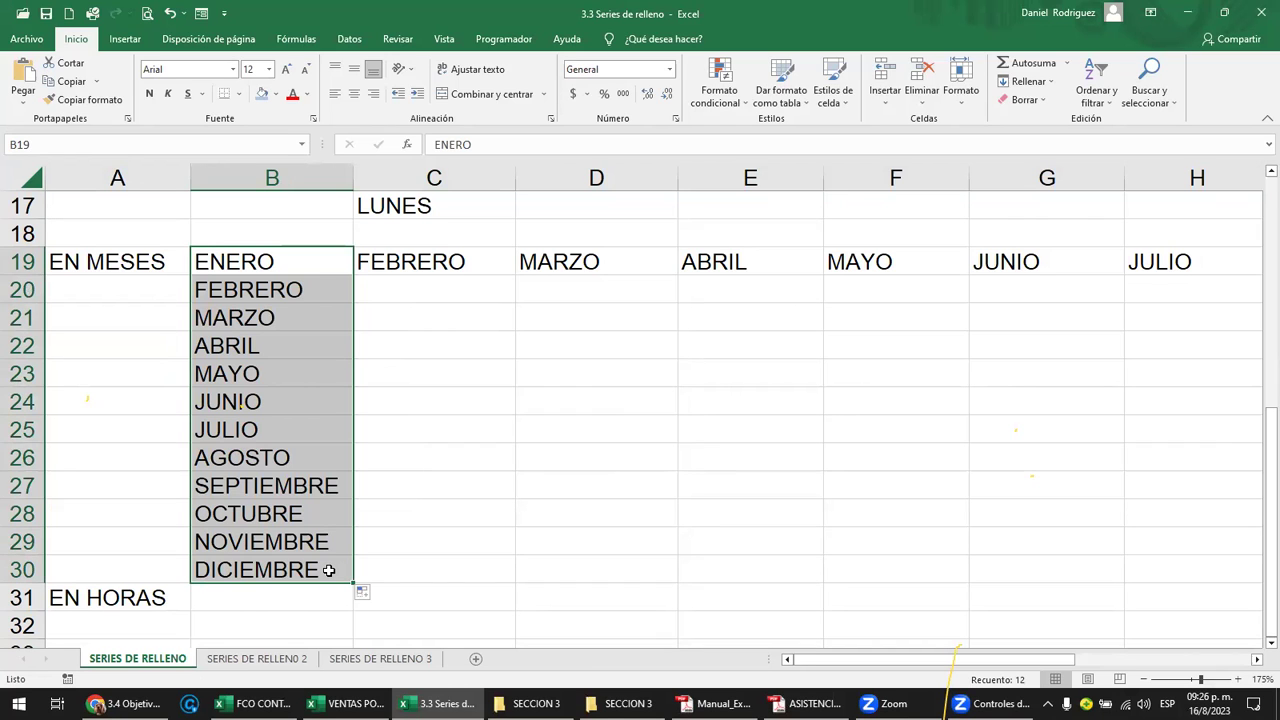
# Insert one blank row above the EN HORAS row, below the vertical month list.
pyautogui.click(16, 598)
pyautogui.rightClick(16, 598)
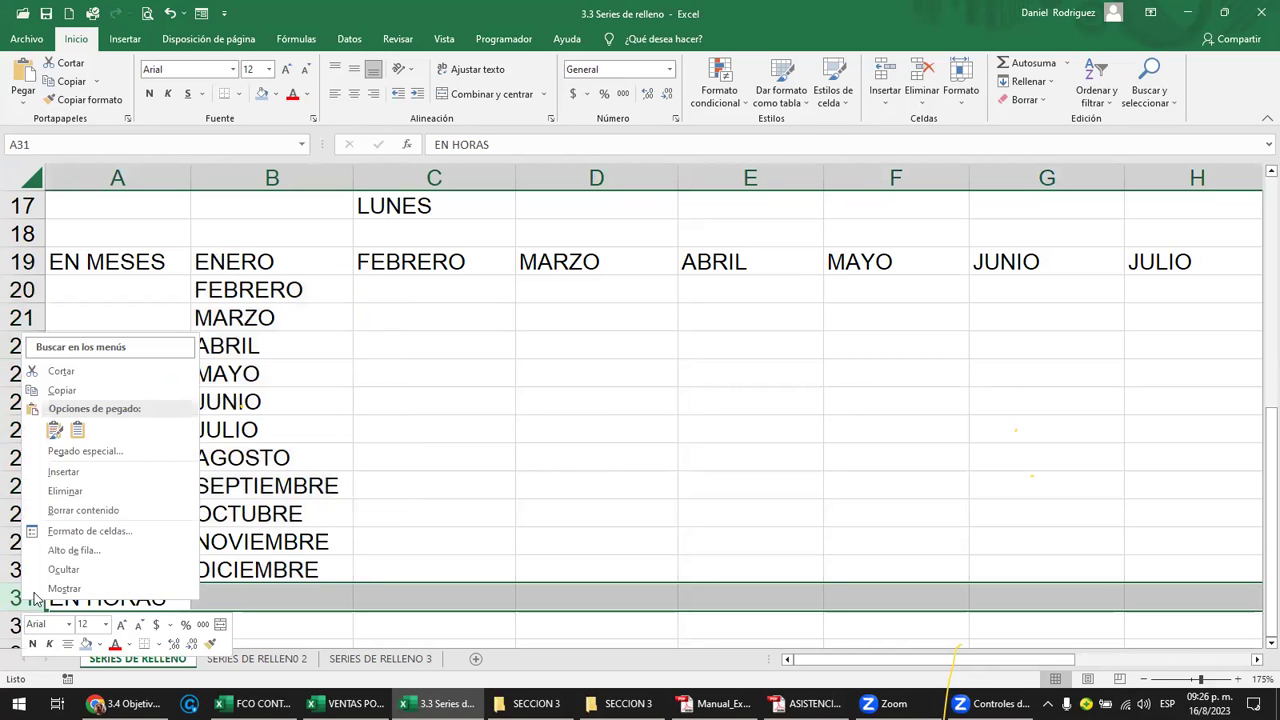
pyautogui.click(88, 474)
# Autofill the month series from MAYO in B23 across to AGOSTO in E23.
pyautogui.click(345, 439)
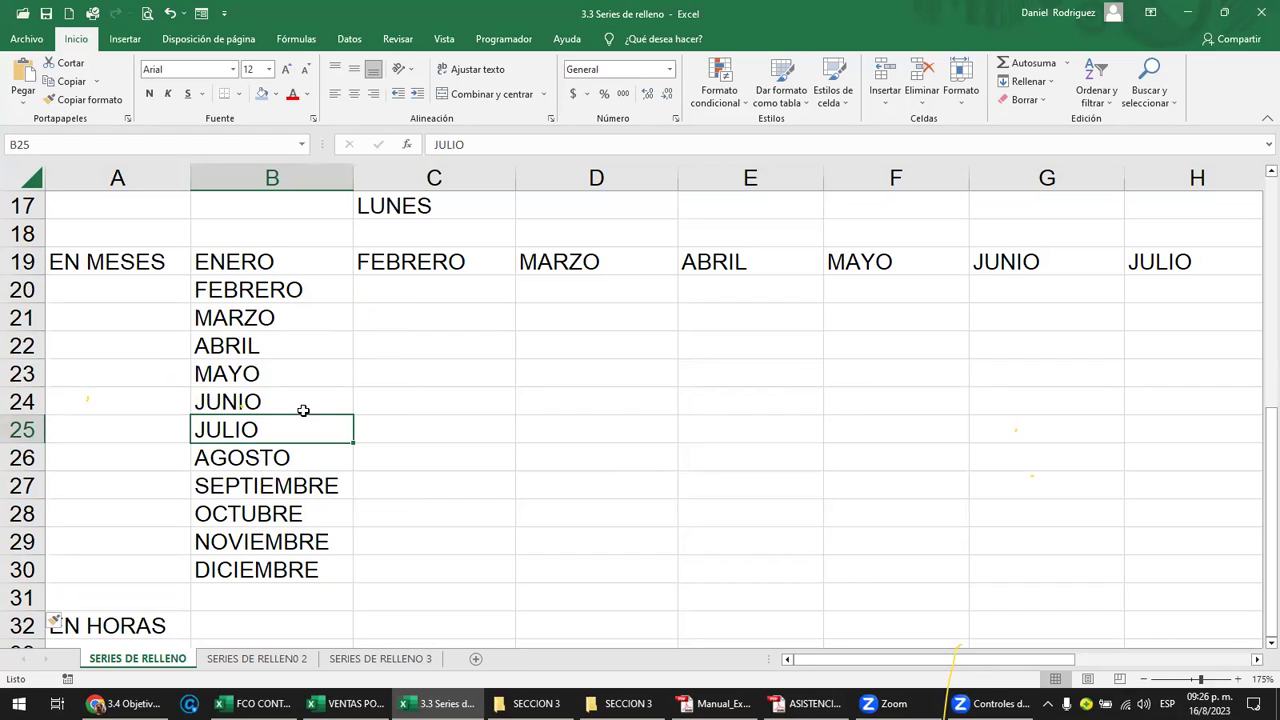
pyautogui.click(252, 373)
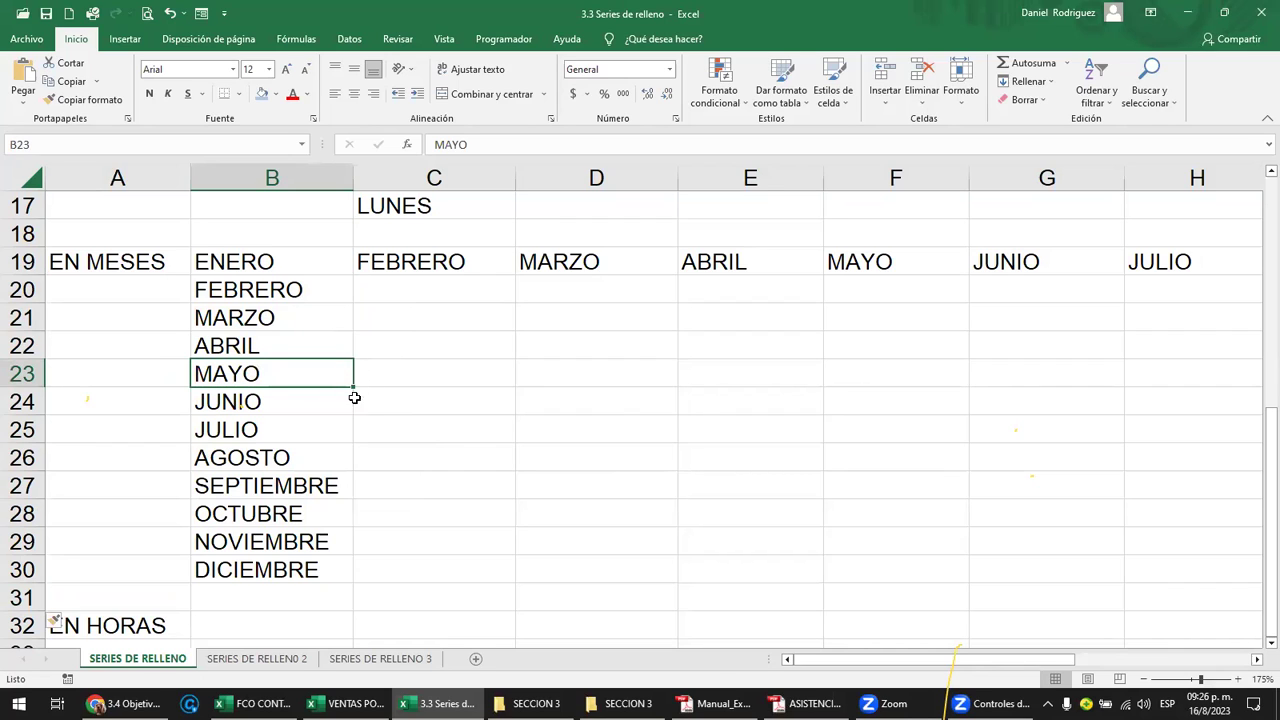
pyautogui.moveTo(352, 387); pyautogui.dragTo(774, 389)
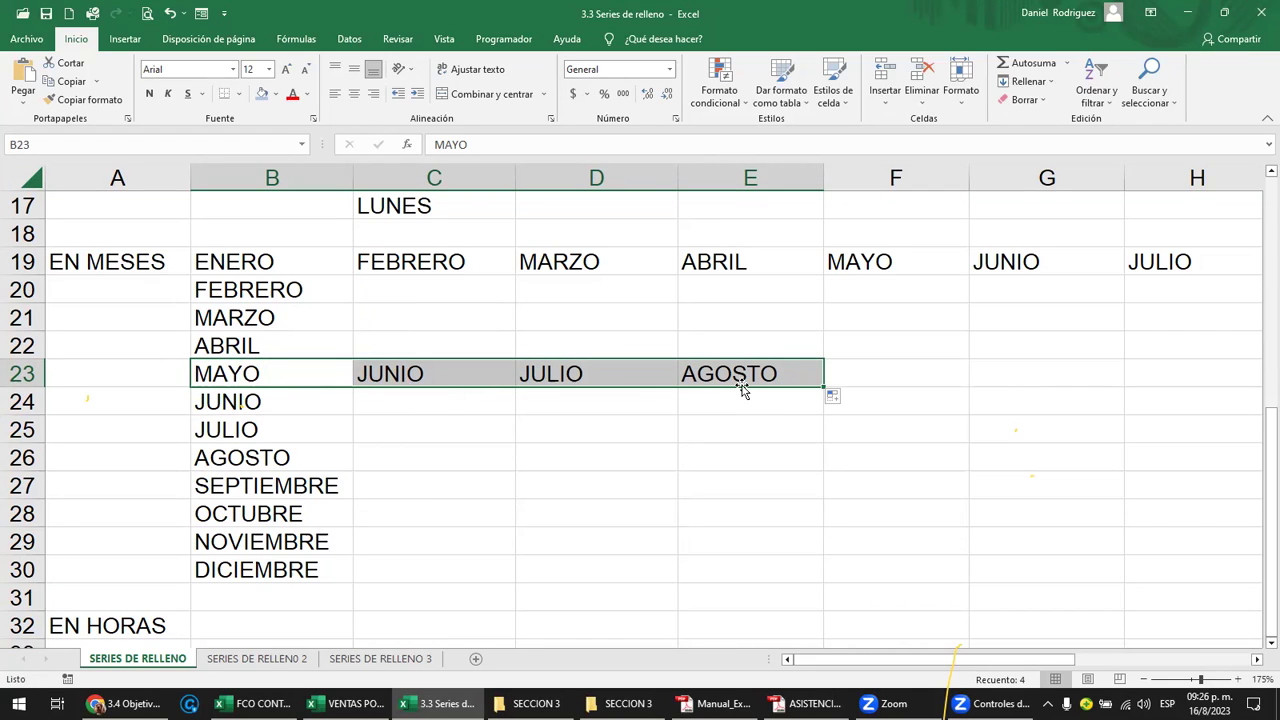
# Misspell the month in B26 as AGOST and try autofilling it across to E26.
pyautogui.click(263, 457)
pyautogui.press('F2')
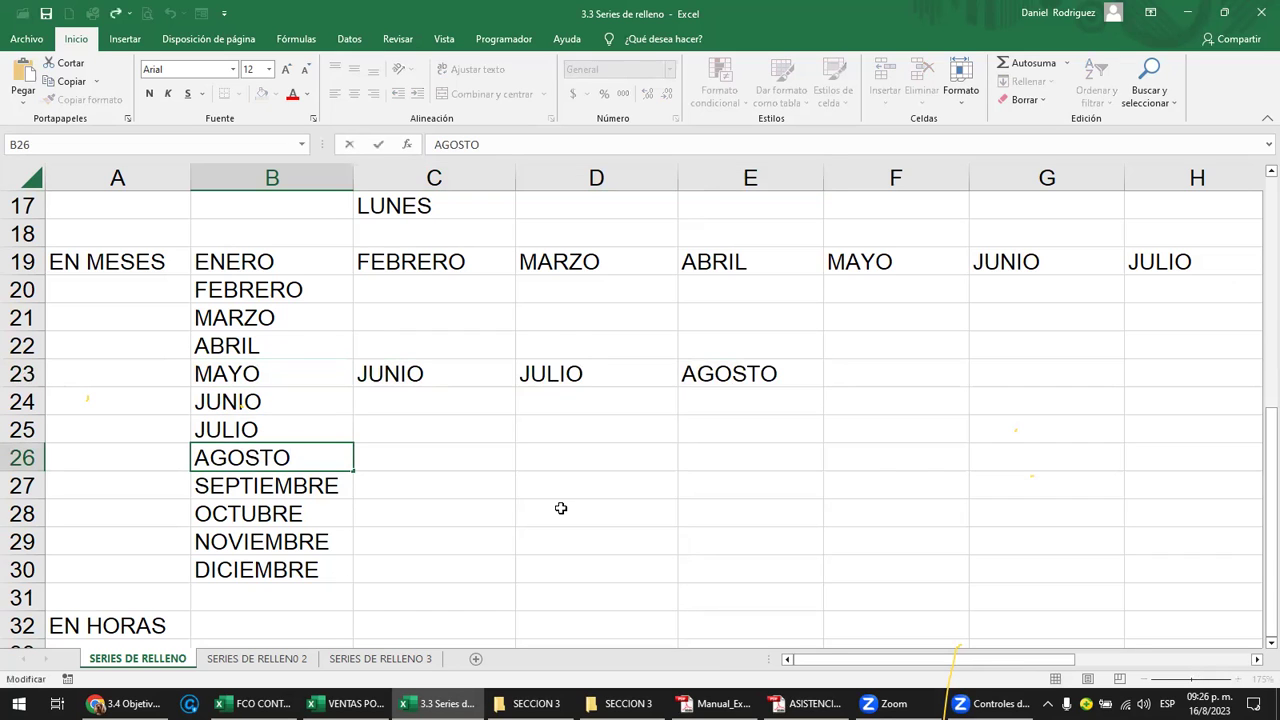
pyautogui.press('BackSpace')
pyautogui.press('Return')
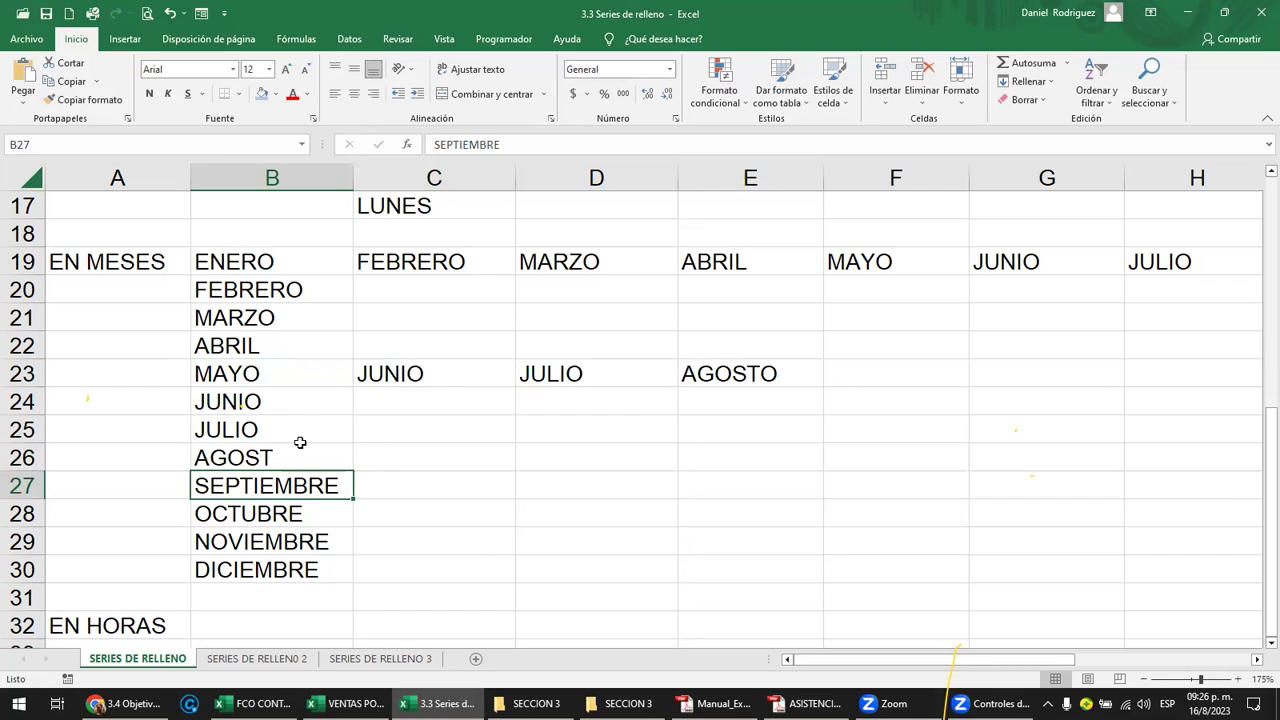
pyautogui.click(245, 459)
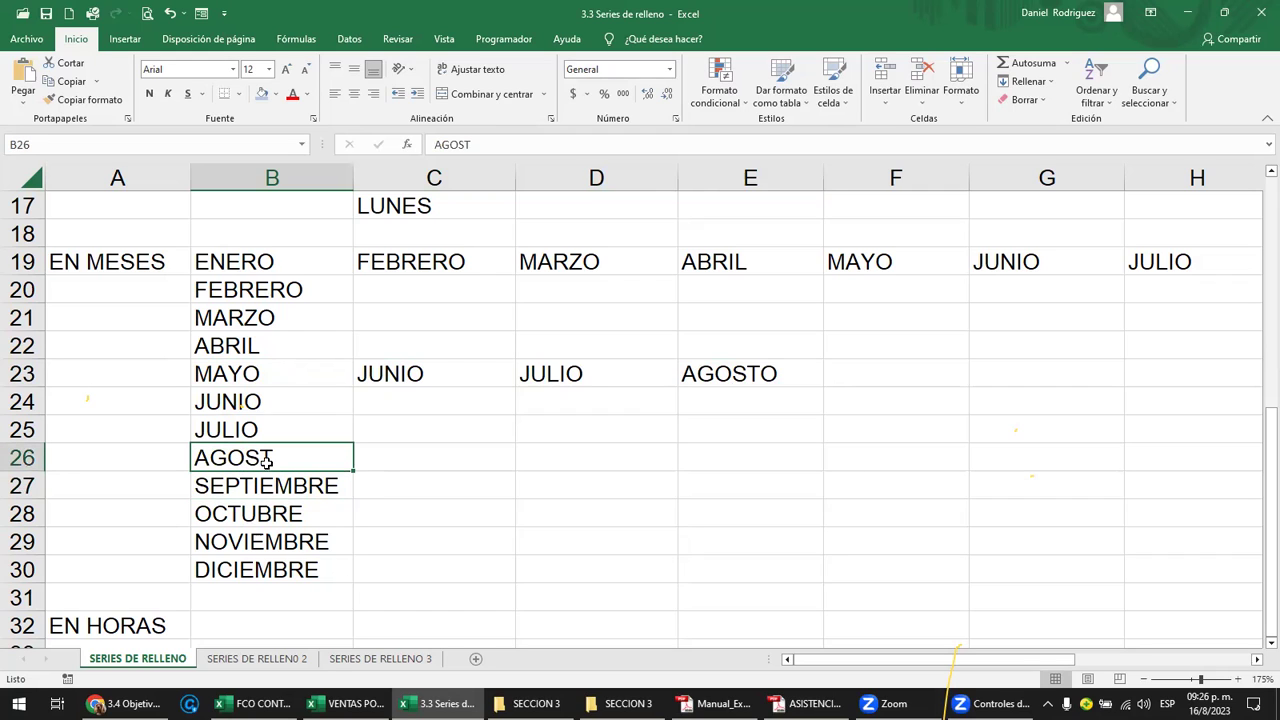
pyautogui.moveTo(355, 469); pyautogui.dragTo(811, 456)
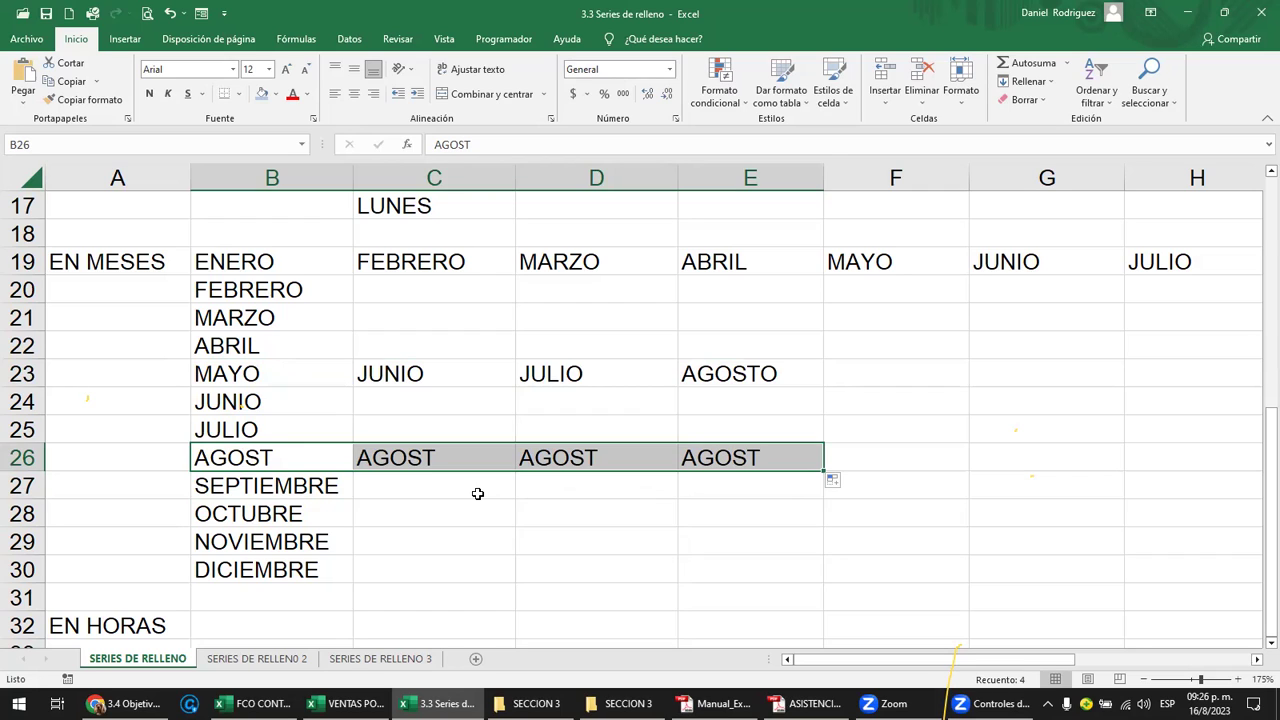
# Correct the month in B26 to AGOSTO and clear the misspelled copies in C26:E26.
pyautogui.doubleClick(287, 451)
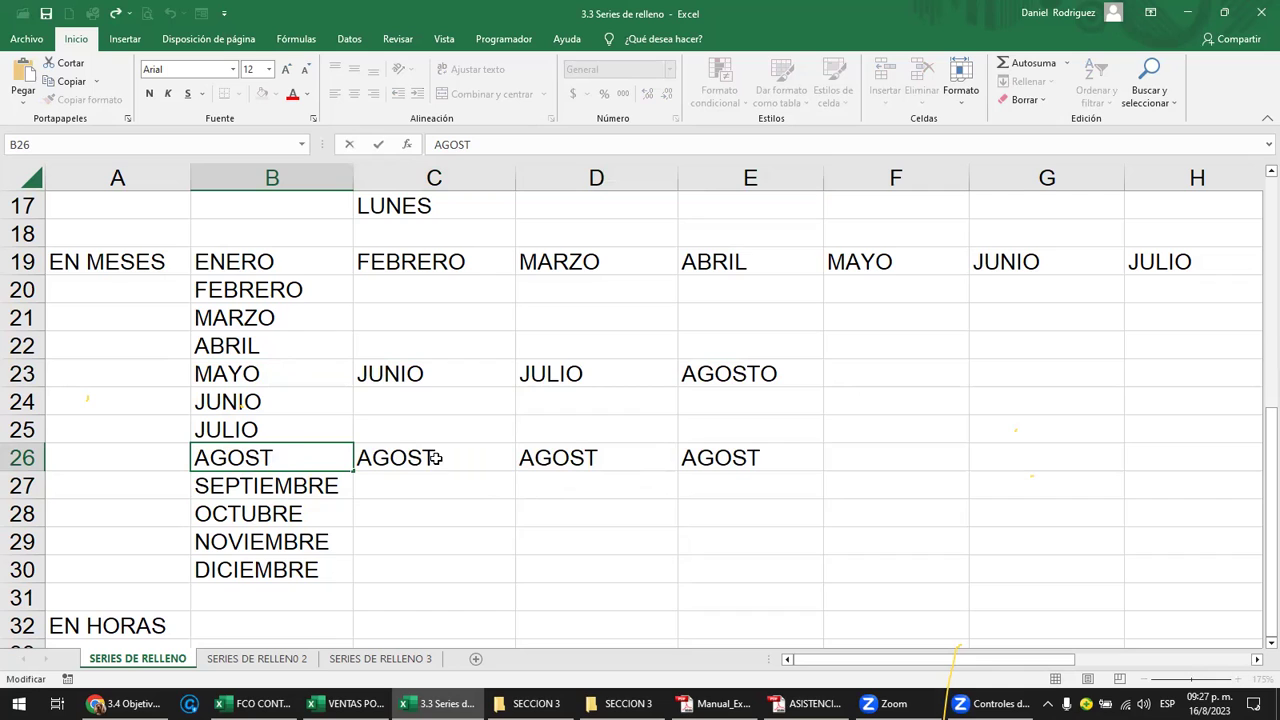
pyautogui.write('O')
pyautogui.press('Tab')
pyautogui.hotkey('shift', 'Right')
pyautogui.hotkey('shift', 'Right')
pyautogui.press('Delete')
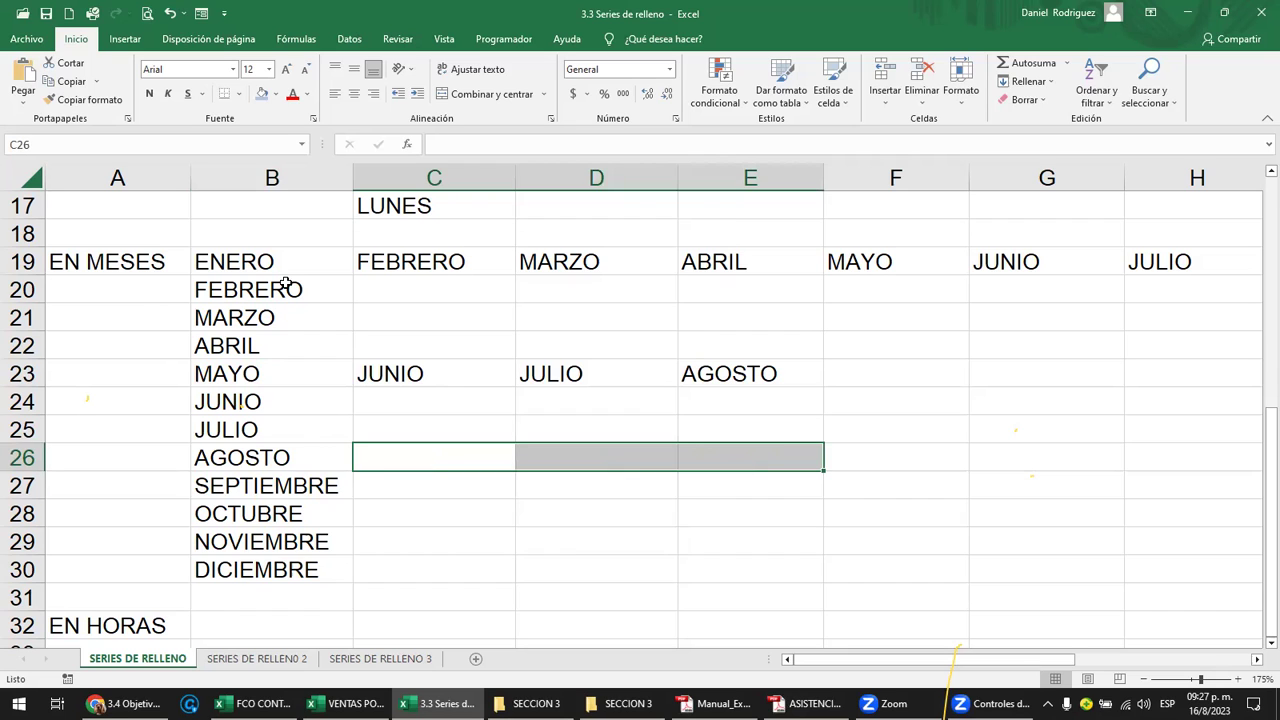
# Review the vertical month list in B19:B30 and the numeric and weekday series above it.
pyautogui.moveTo(273, 261); pyautogui.dragTo(285, 570)
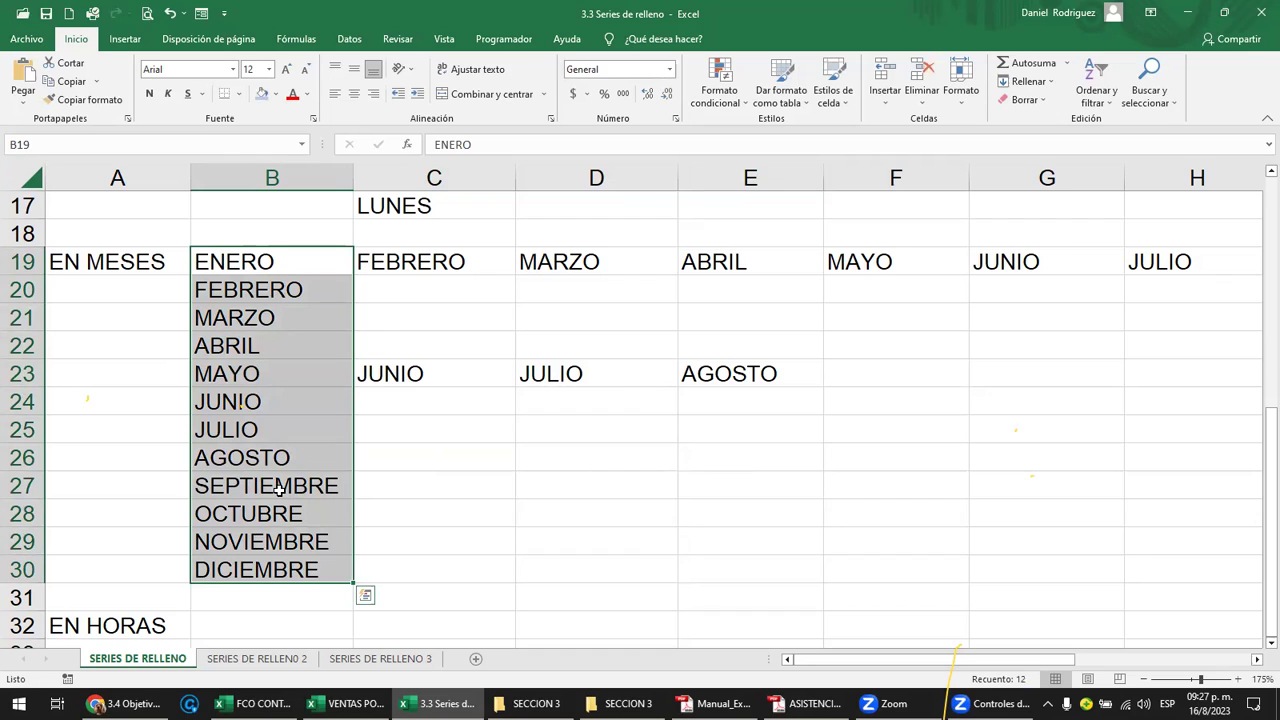
pyautogui.click(402, 407)
pyautogui.scroll(6, 402, 407)
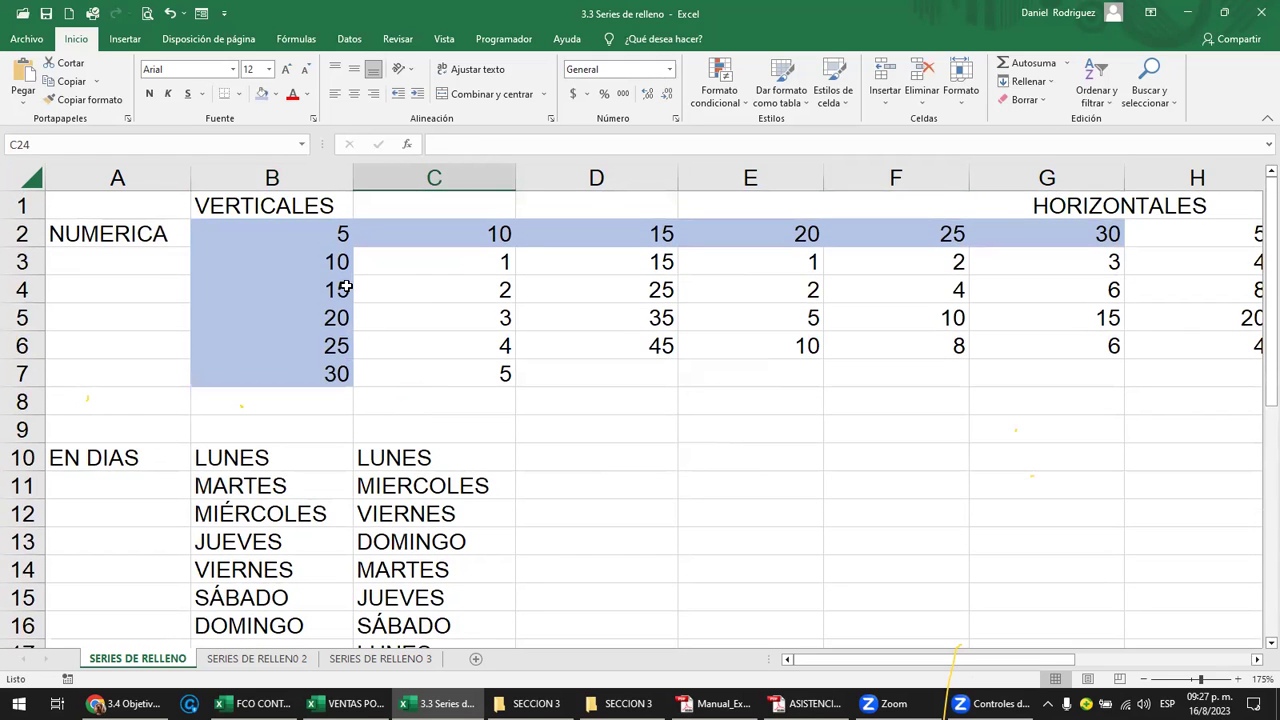
pyautogui.click(317, 235)
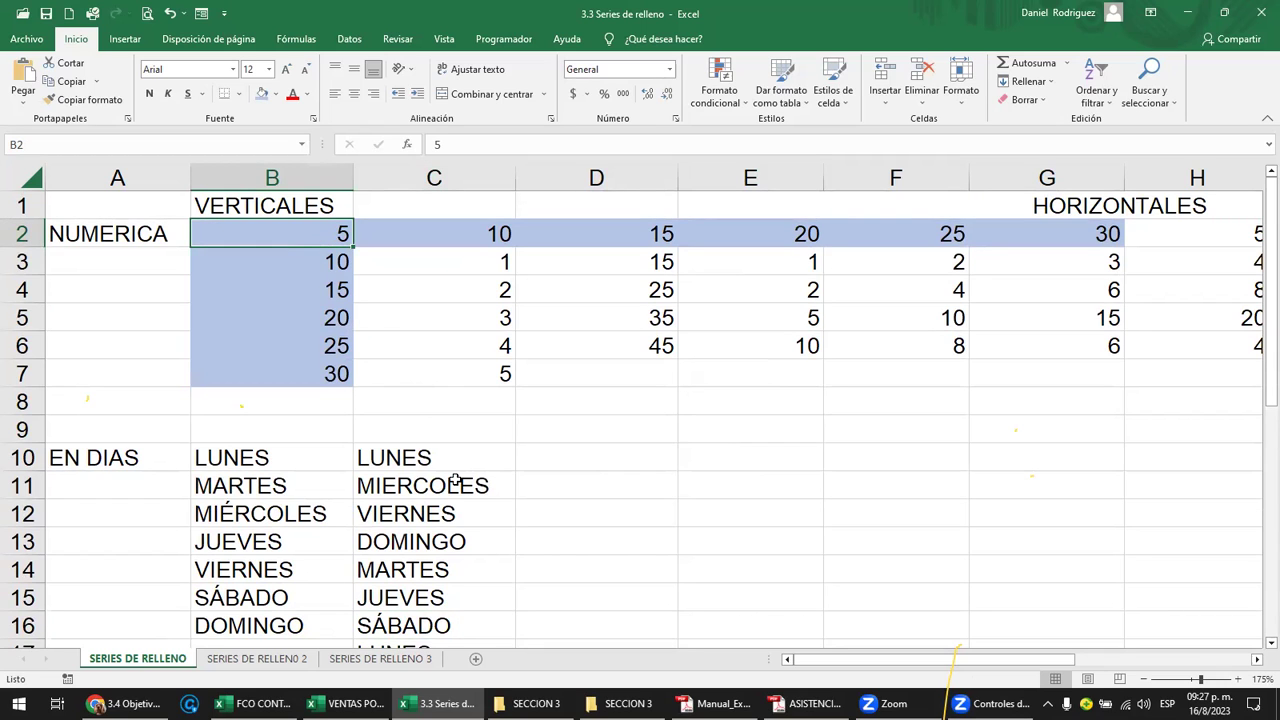
pyautogui.scroll(-2, 455, 481)
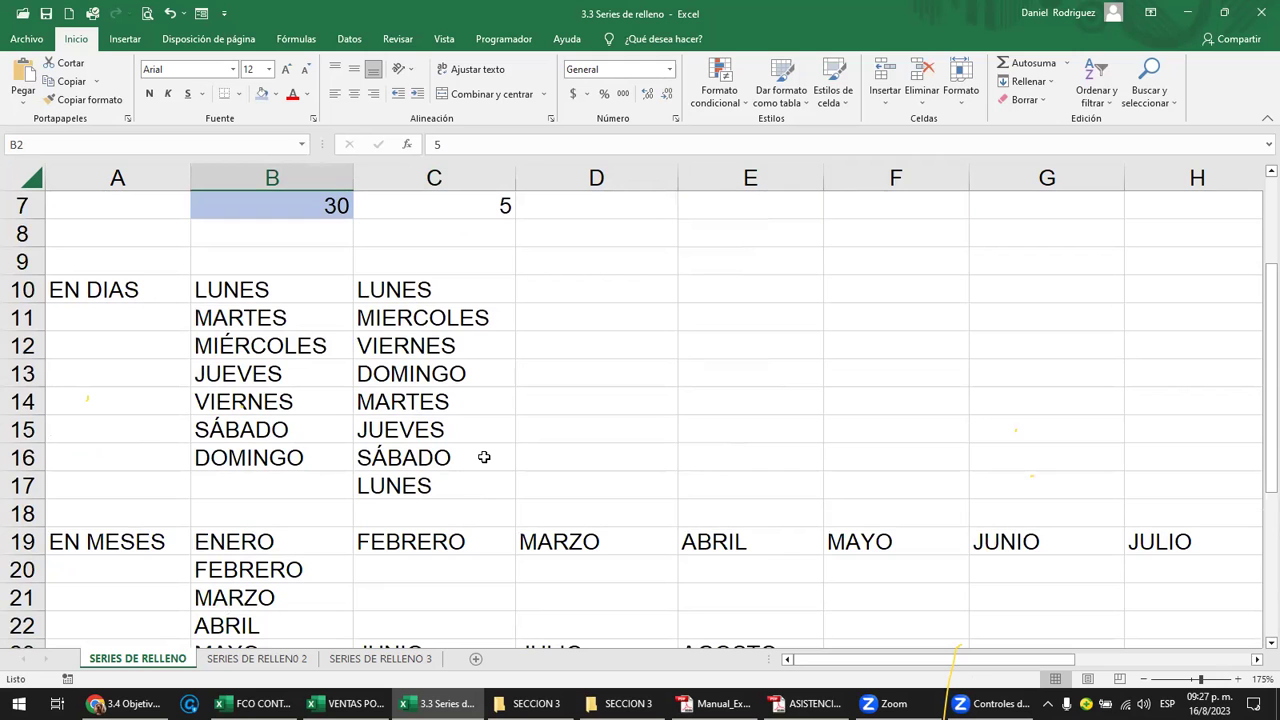
pyautogui.scroll(-5, 484, 457)
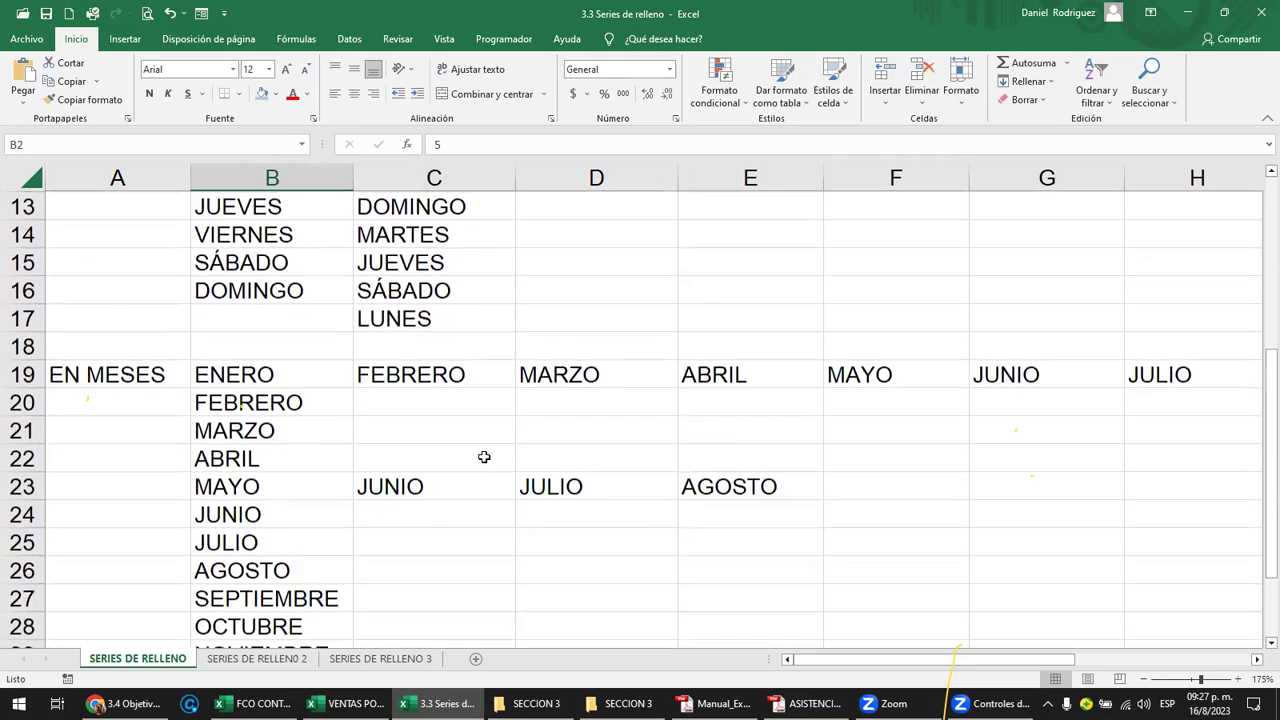
pyautogui.scroll(-2, 484, 457)
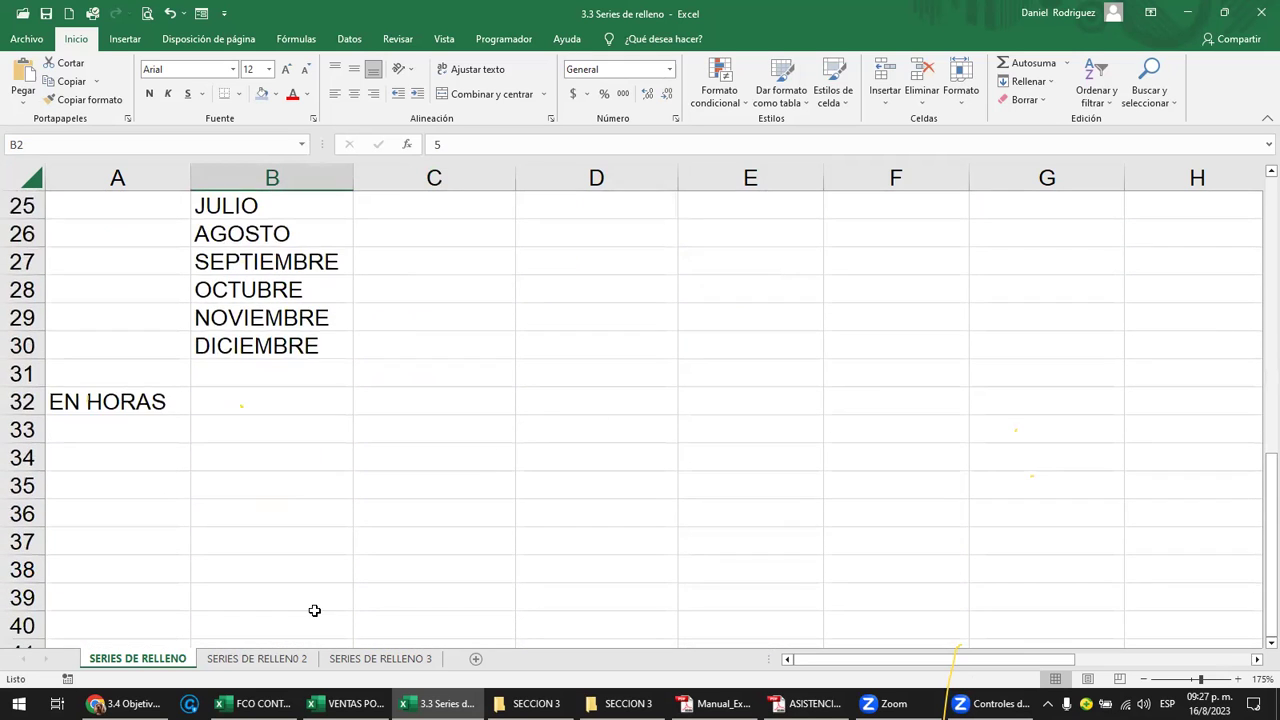
# On the SERIES DE RELLENO 2 sheet, try autofilling PRODUCTOS 1 from A2 down to A4 and undo the fill.
pyautogui.click(282, 659)
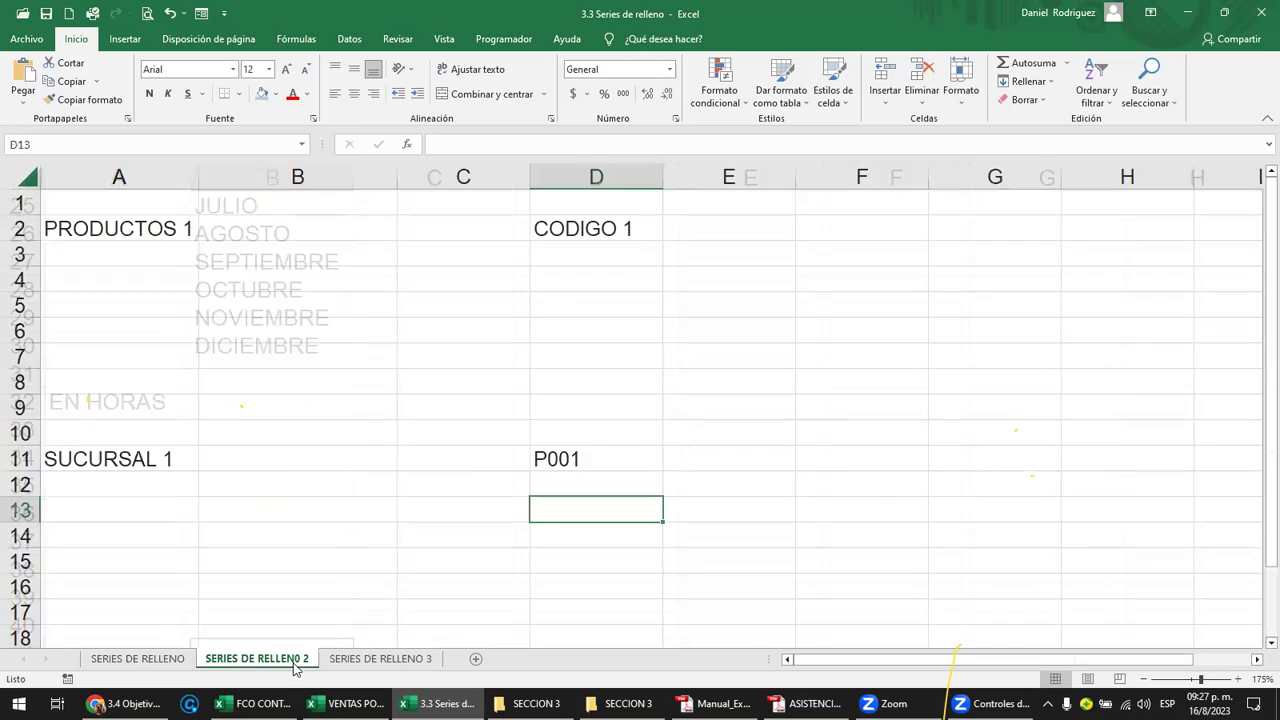
pyautogui.click(141, 231)
pyautogui.moveTo(200, 238); pyautogui.dragTo(203, 284)
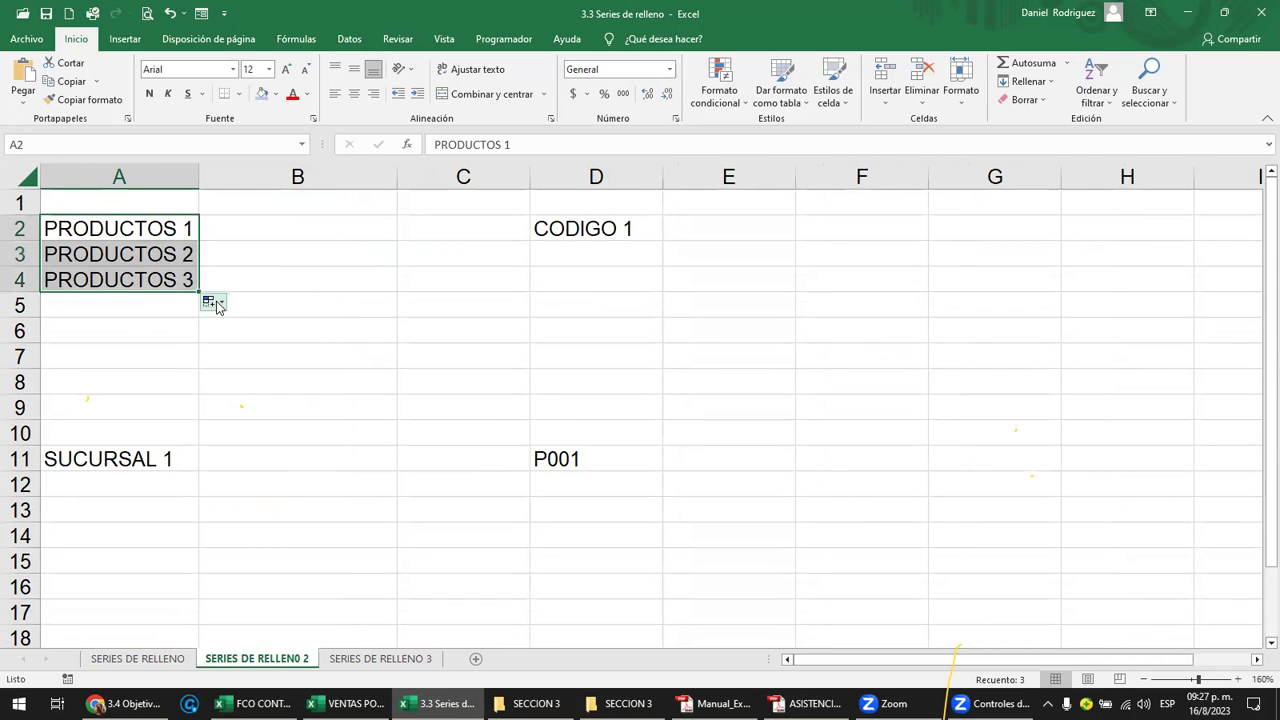
pyautogui.click(279, 343)
pyautogui.hotkey('ctrl', 'z')
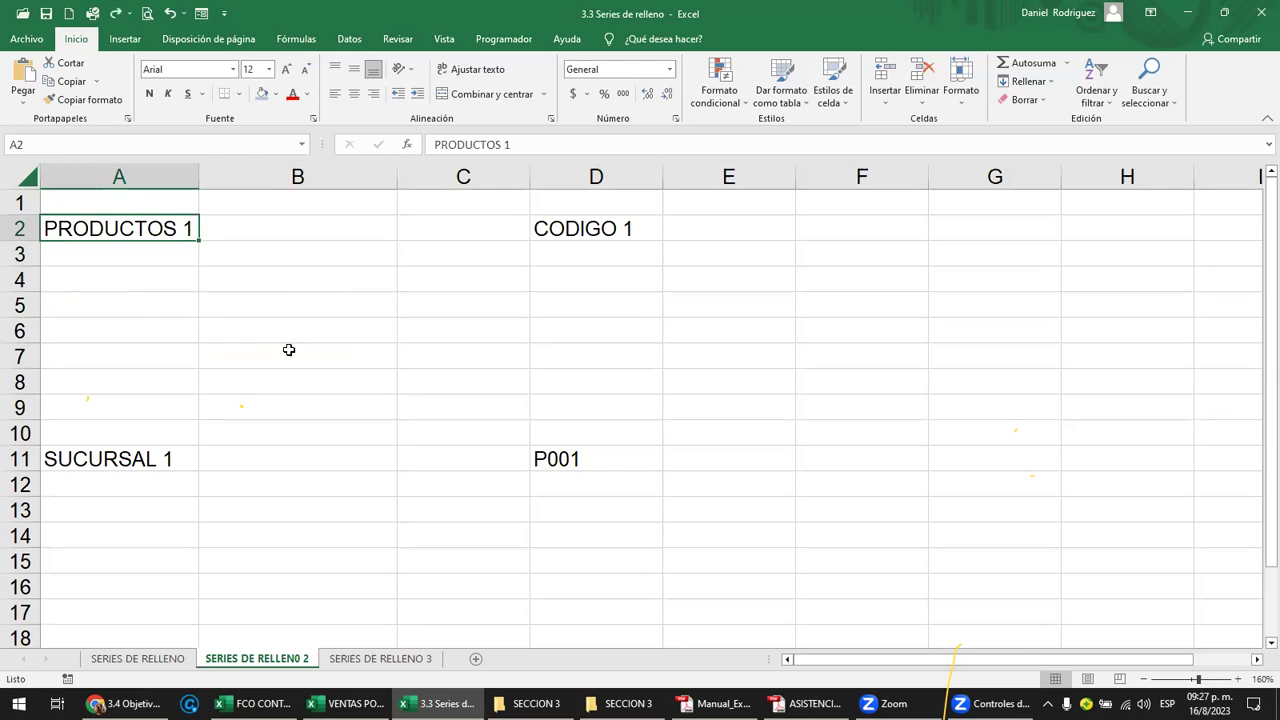
# Return to the SERIES DE RELLENO sheet and review its weekday and month series from ENERO to DICIEMBRE.
pyautogui.click(147, 659)
pyautogui.click(325, 348)
pyautogui.scroll(2, 325, 348)
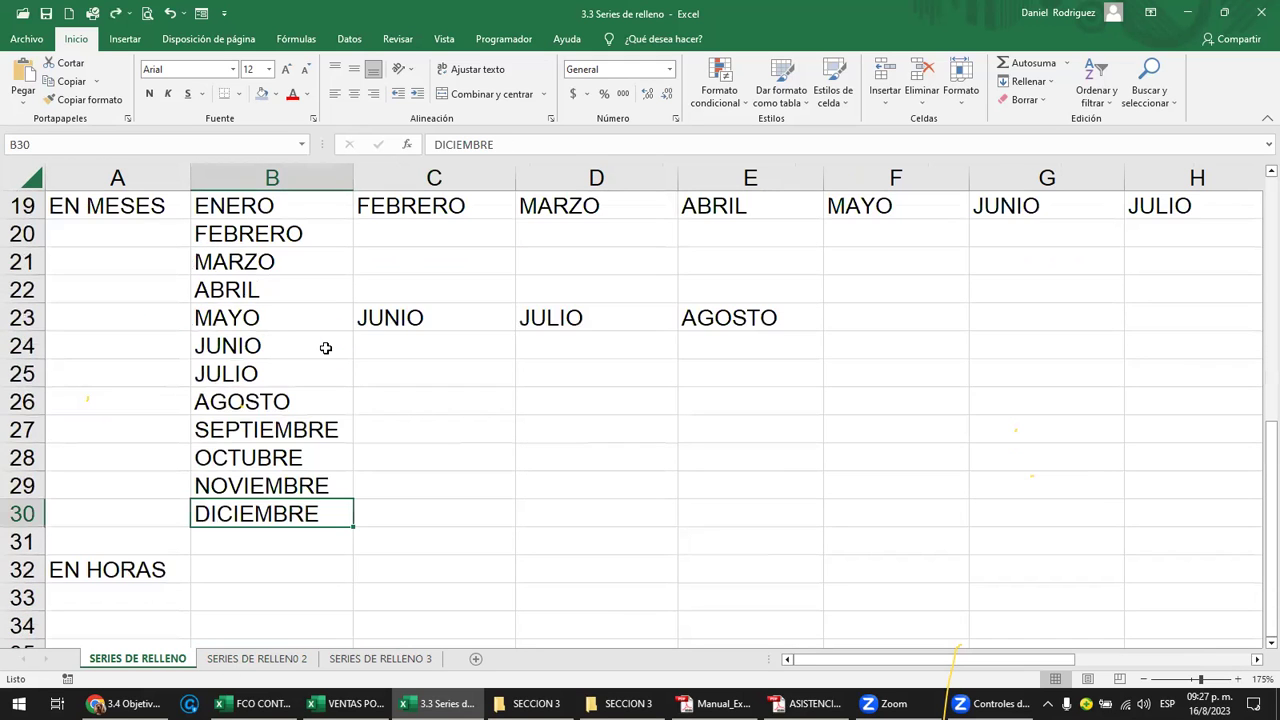
pyautogui.scroll(1, 328, 347)
pyautogui.click(280, 292)
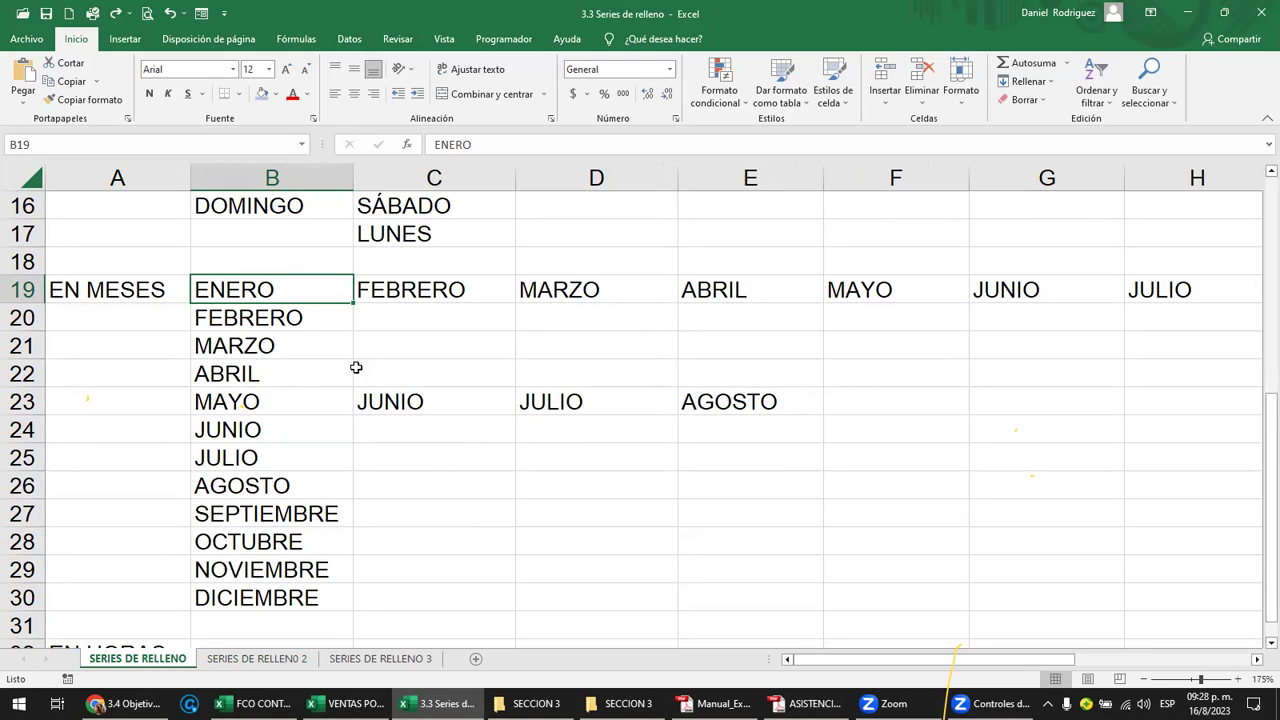
pyautogui.scroll(4, 375, 371)
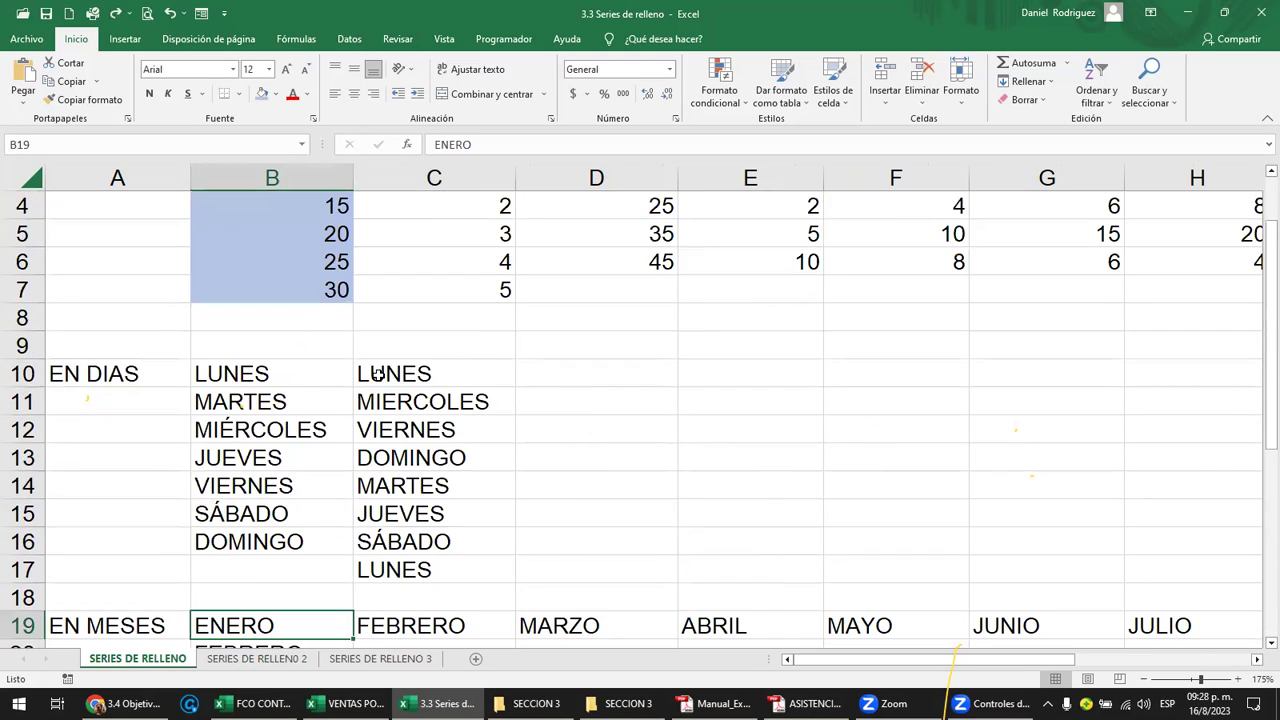
pyautogui.scroll(-5, 378, 373)
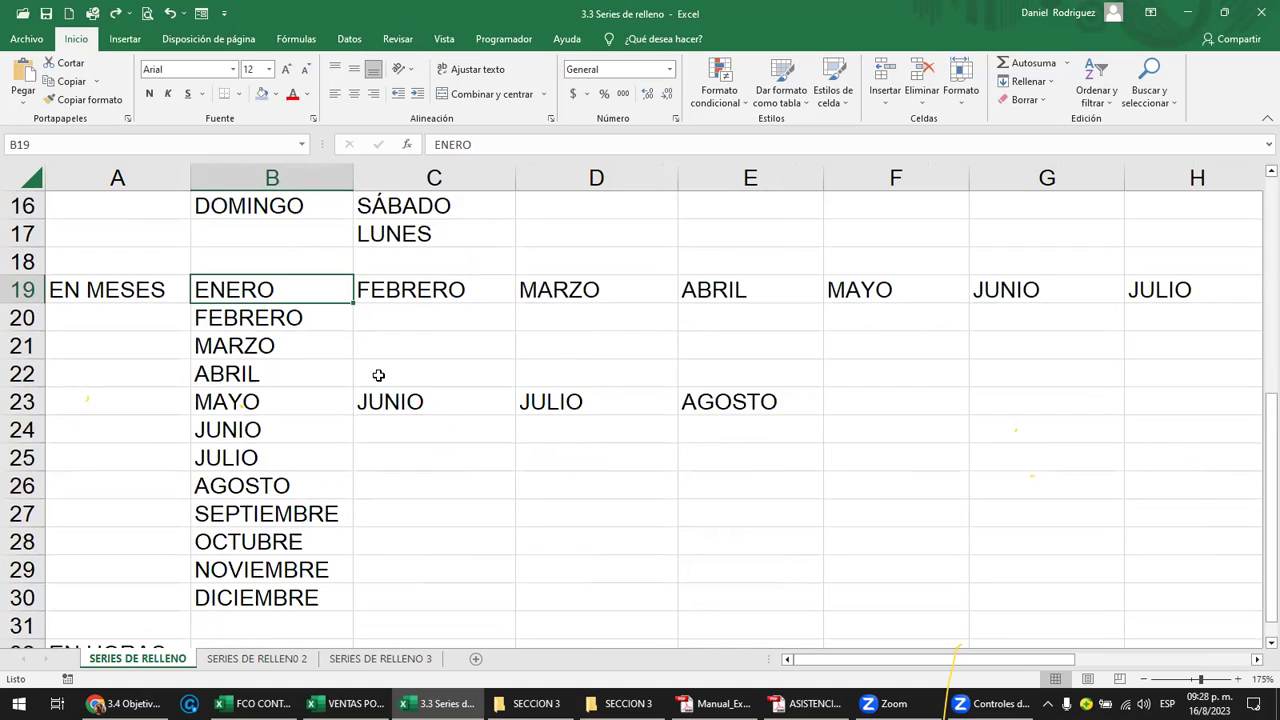
pyautogui.scroll(-1, 376, 375)
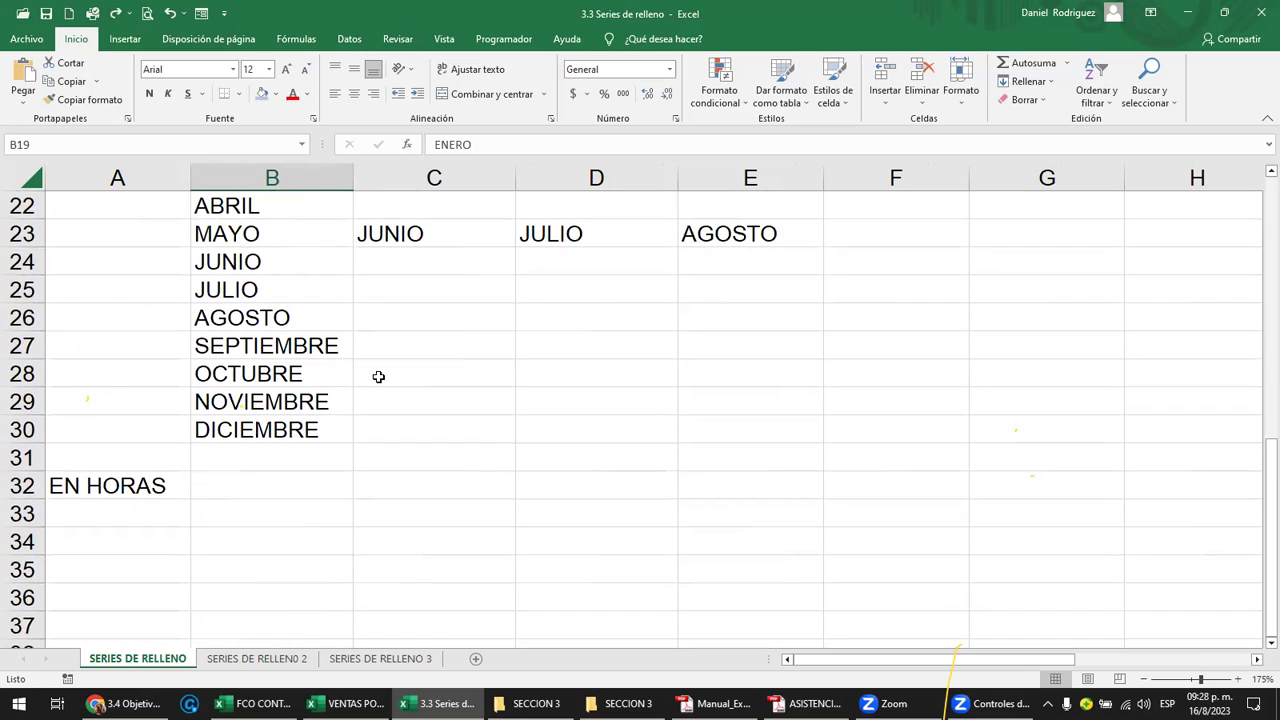
# Autofill the month series from DICIEMBRE in B30 across to MARZO in E30.
pyautogui.click(308, 428)
pyautogui.moveTo(353, 443); pyautogui.dragTo(379, 443)
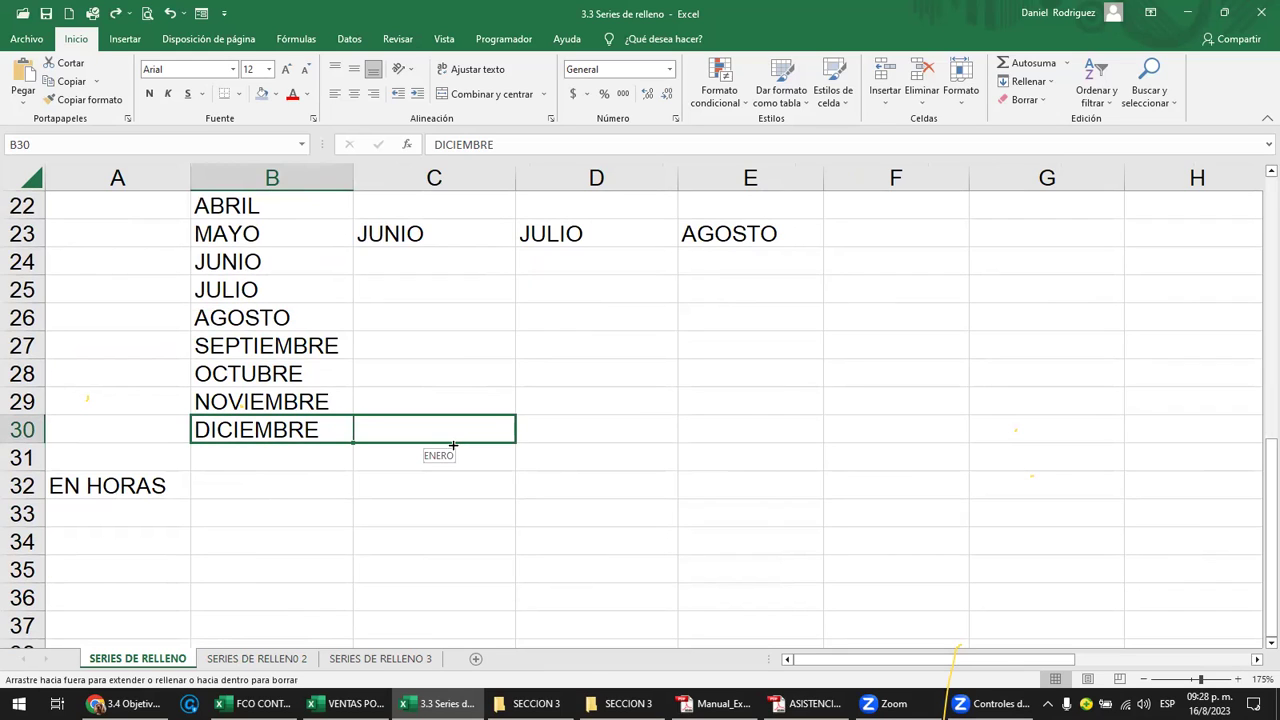
pyautogui.moveTo(453, 445); pyautogui.dragTo(780, 448)
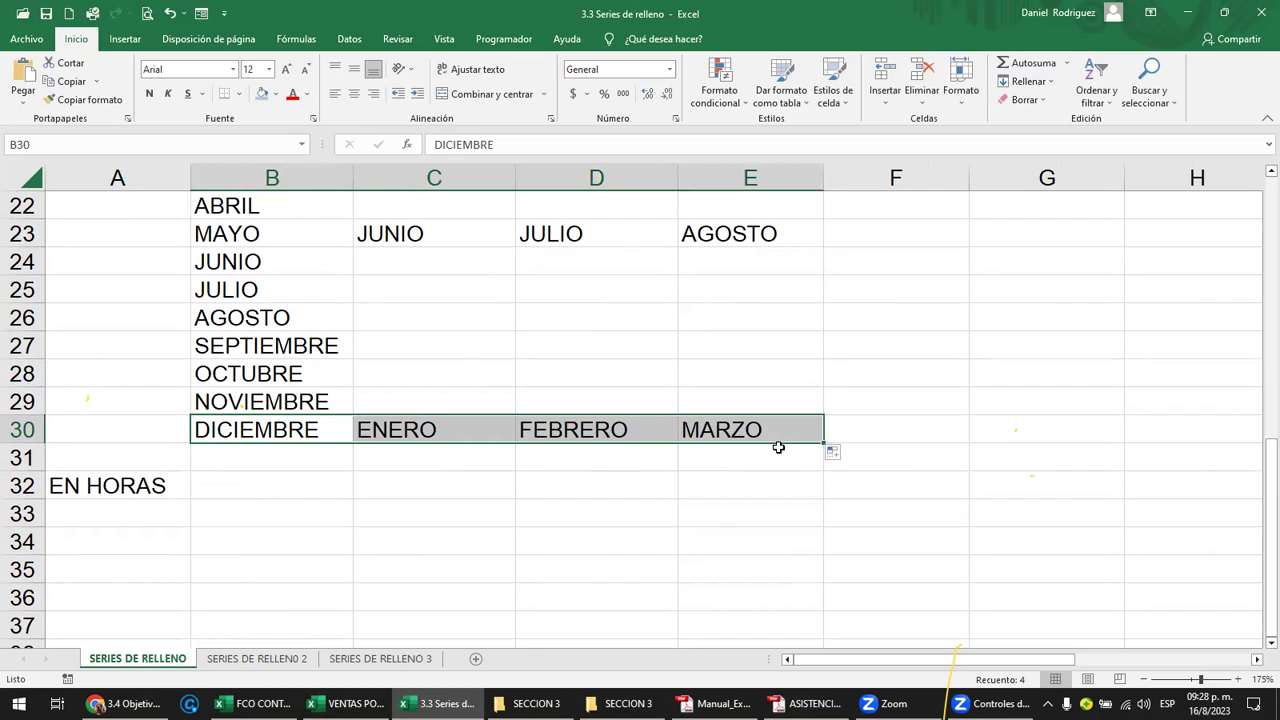
# Enter the time 08:00:00 in B32, beside the EN HORAS label.
pyautogui.click(140, 488)
pyautogui.scroll(-2, 137, 489)
pyautogui.scroll(3, 140, 489)
pyautogui.scroll(1, 140, 488)
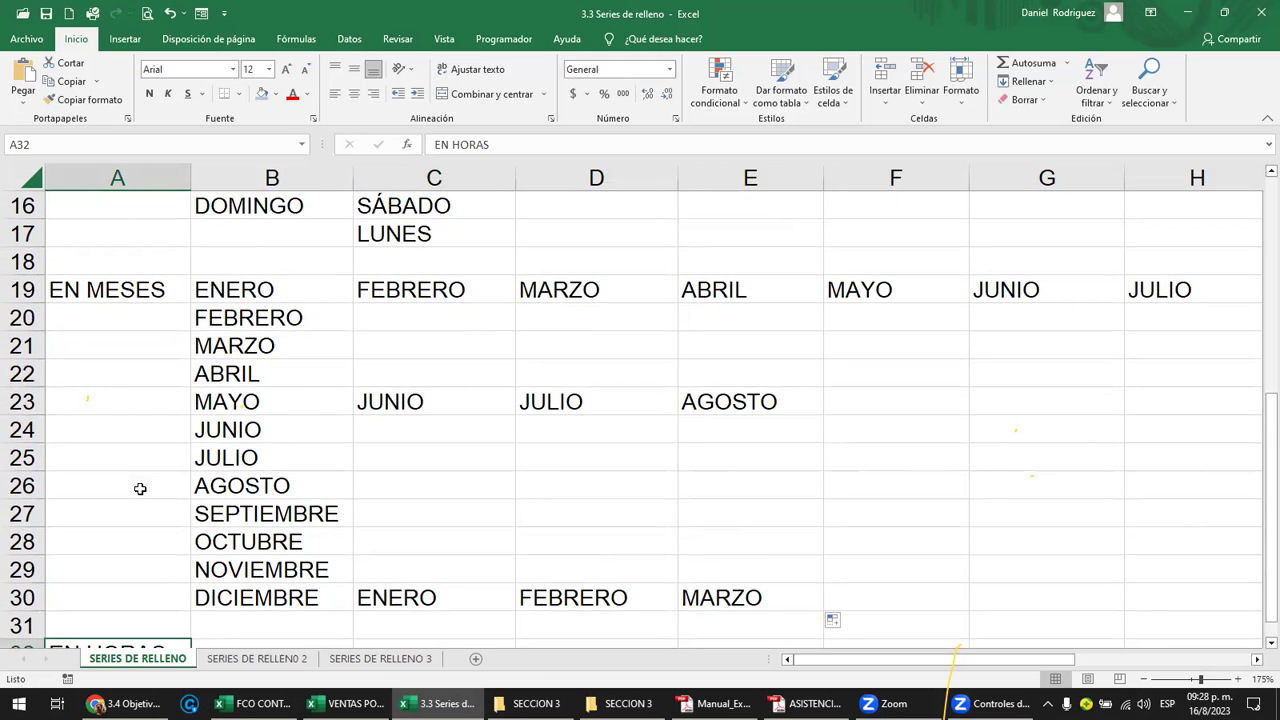
pyautogui.scroll(-2, 140, 488)
pyautogui.scroll(-1, 140, 488)
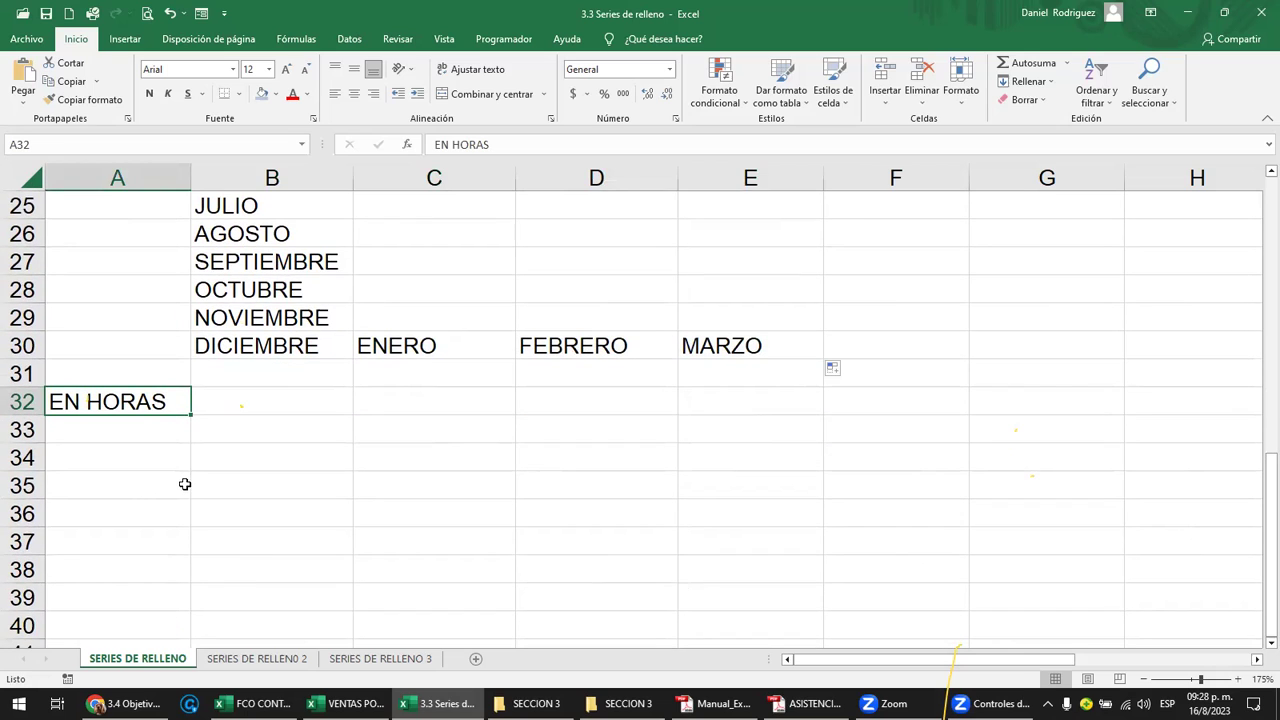
pyautogui.click(254, 412)
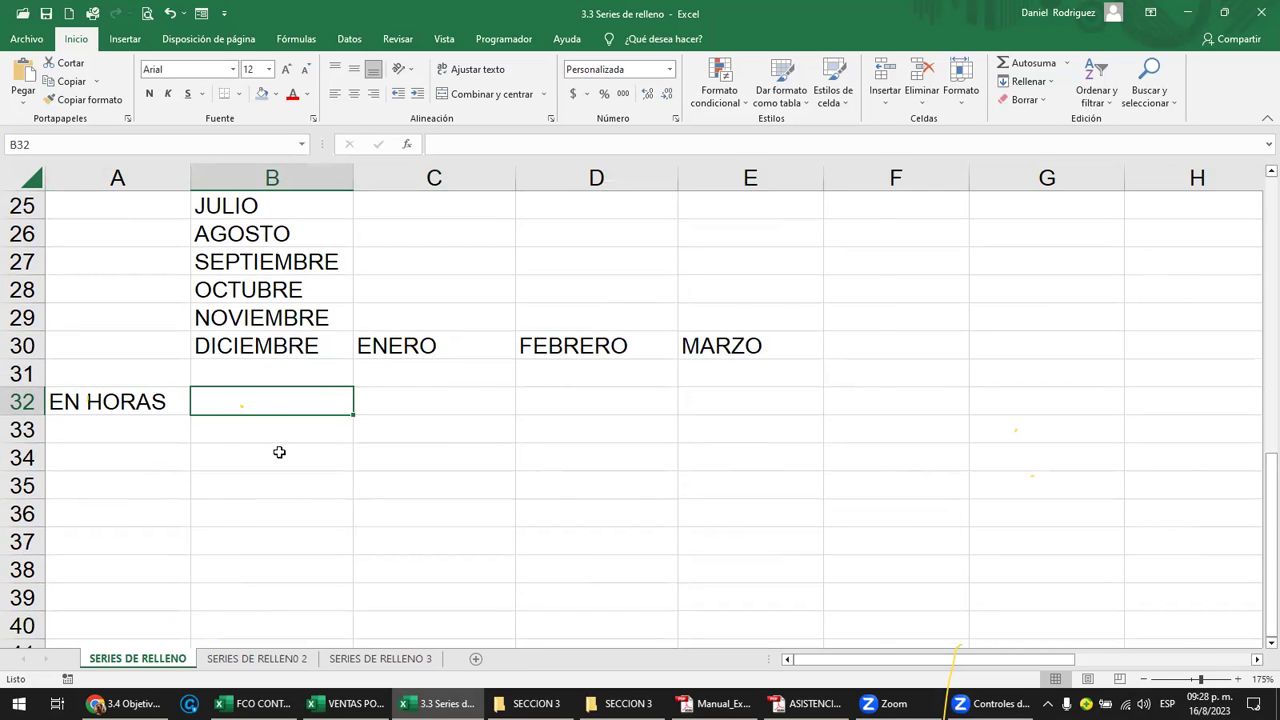
pyautogui.keyDown('ctrl'); pyautogui.scroll(2, 279, 452); pyautogui.keyUp('ctrl')
pyautogui.scroll(-1, 279, 452)
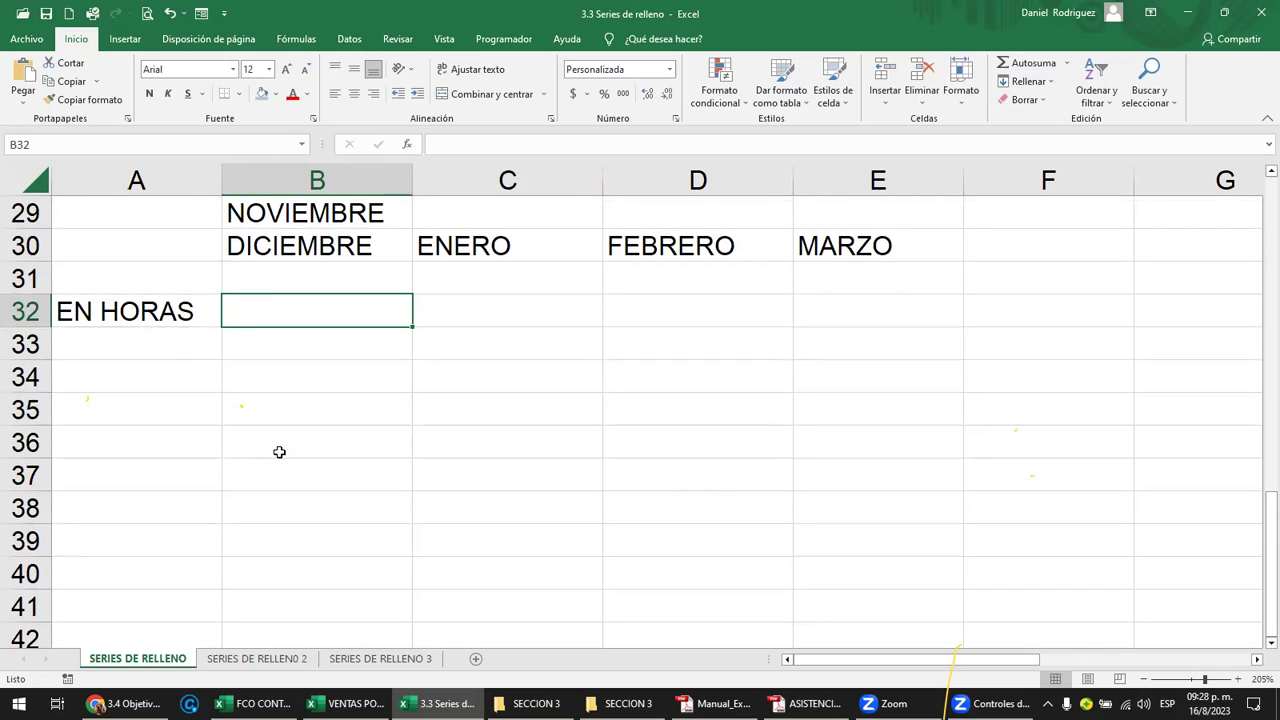
pyautogui.write('08:00')
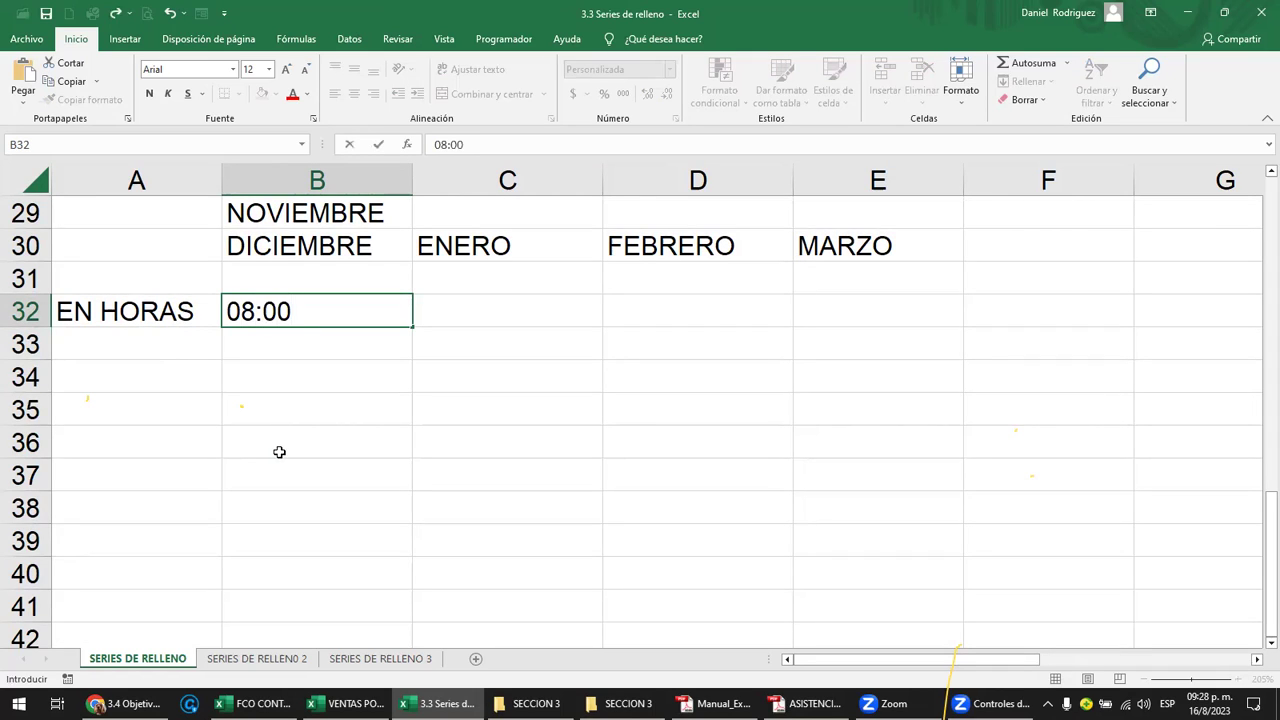
pyautogui.write(':00')
pyautogui.press('Return')
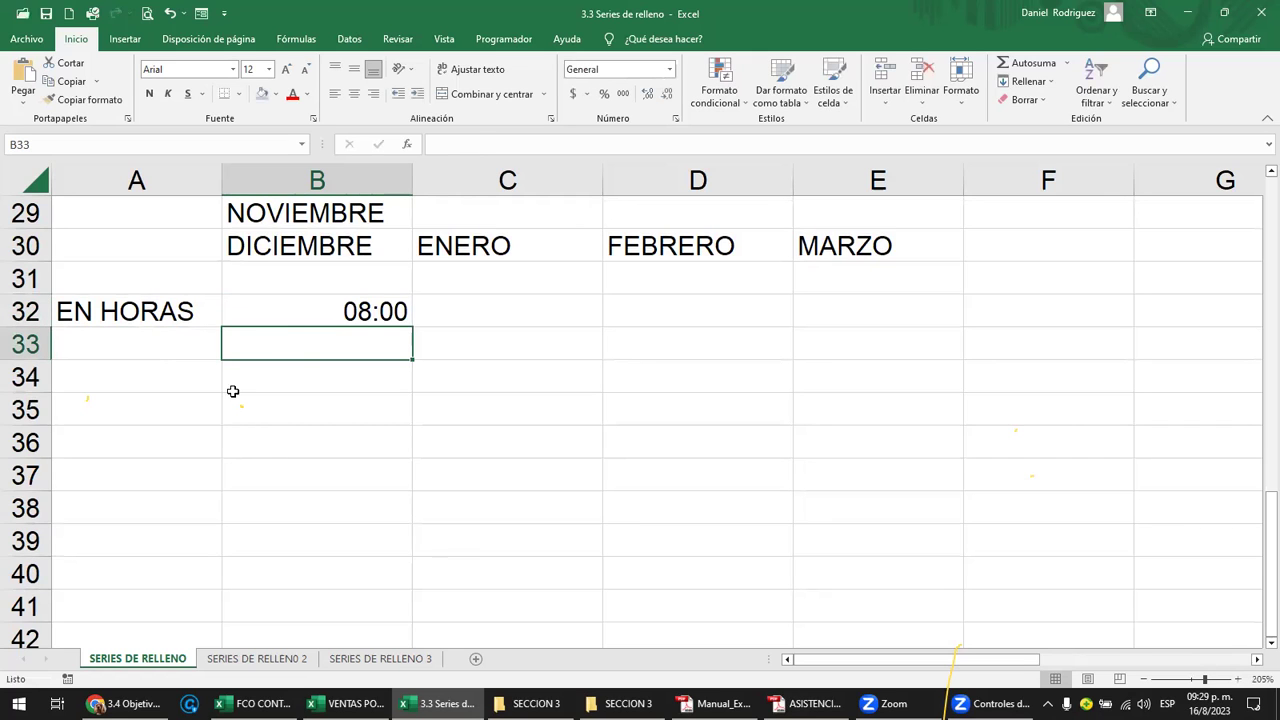
# Inspect the full time value stored in B32 without changing it.
pyautogui.click(319, 307)
pyautogui.doubleClick(335, 311)
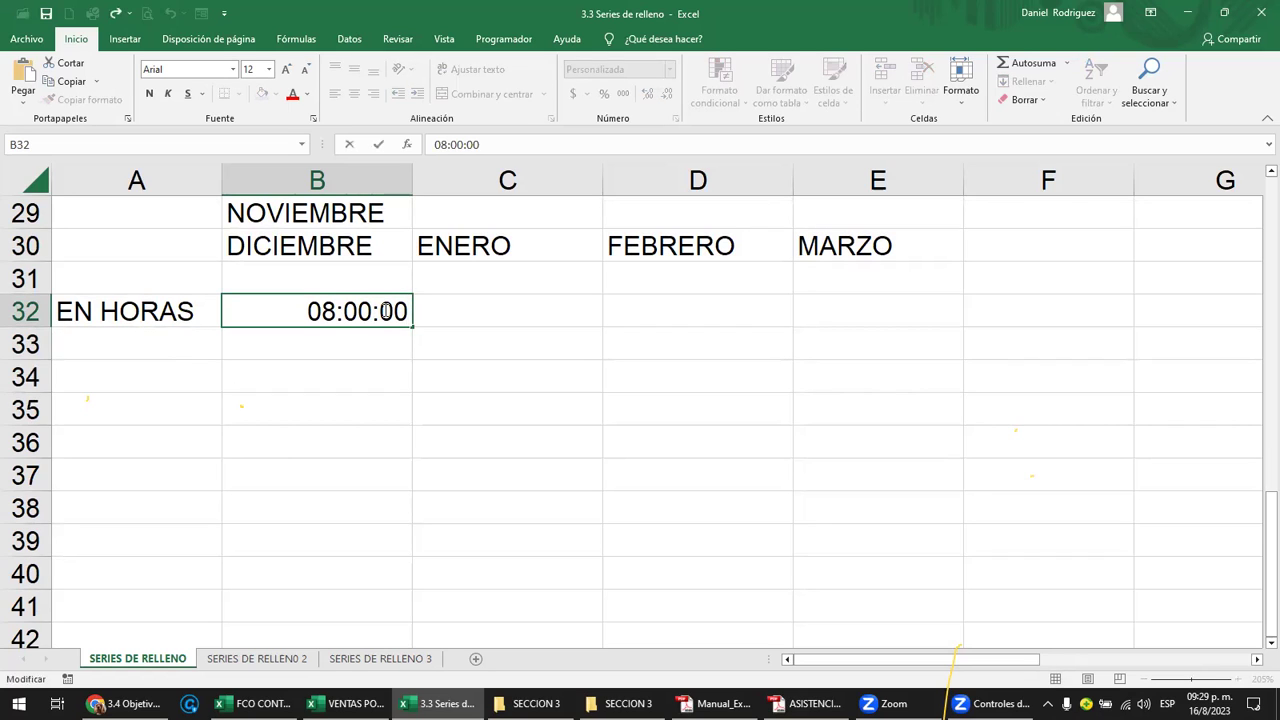
pyautogui.press('Escape')
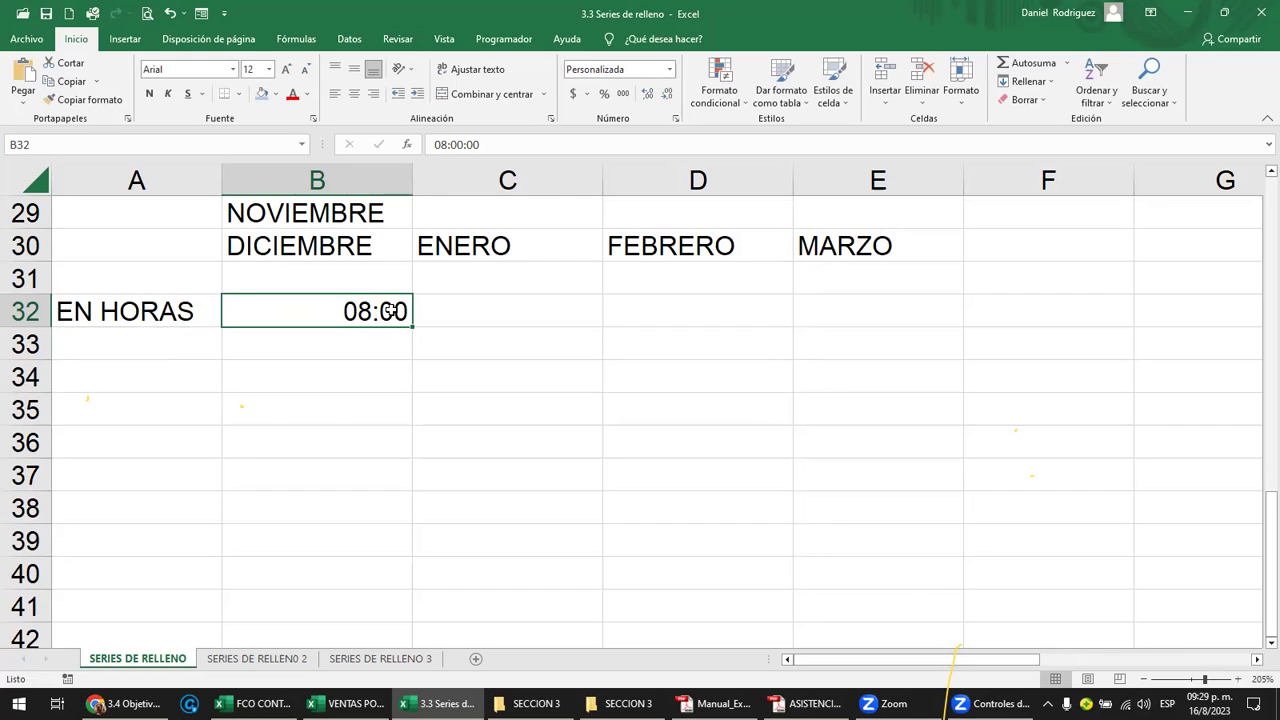
# Autofill the hourly series from 08:00 in B32 down to 11:00 in B35 and check the filled cells.
pyautogui.moveTo(411, 329); pyautogui.dragTo(407, 355)
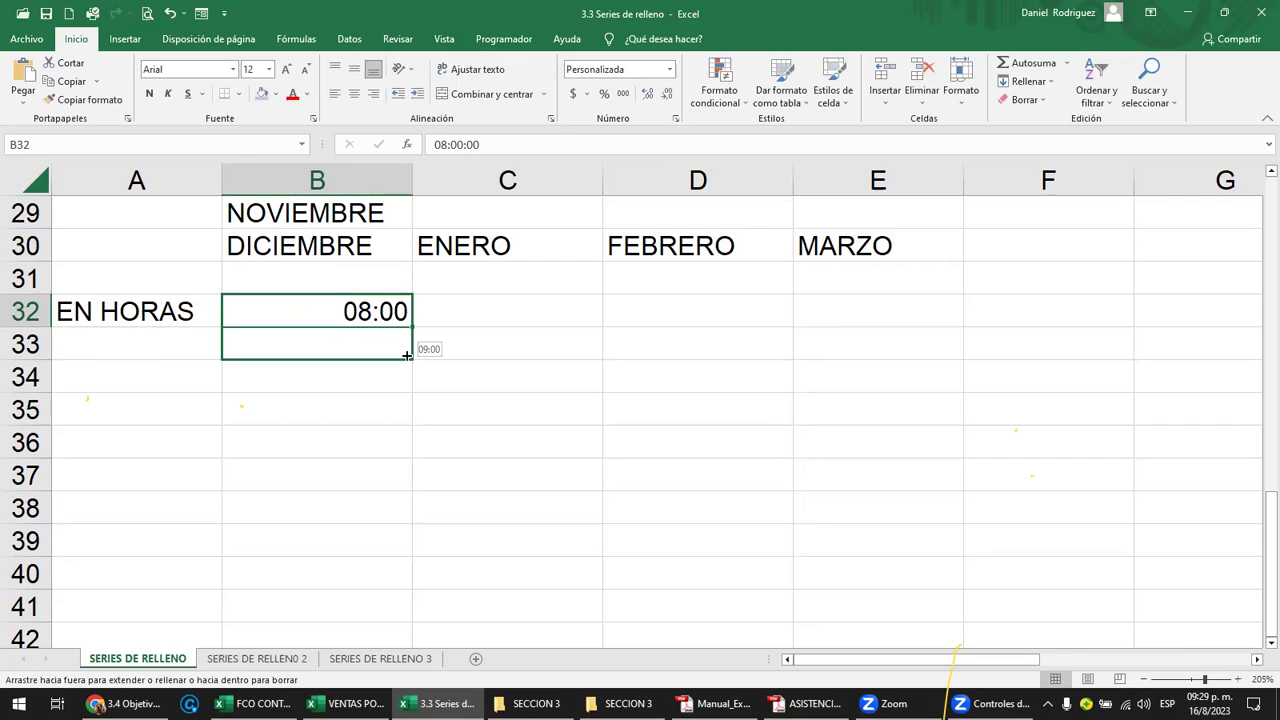
pyautogui.moveTo(407, 355); pyautogui.dragTo(417, 421)
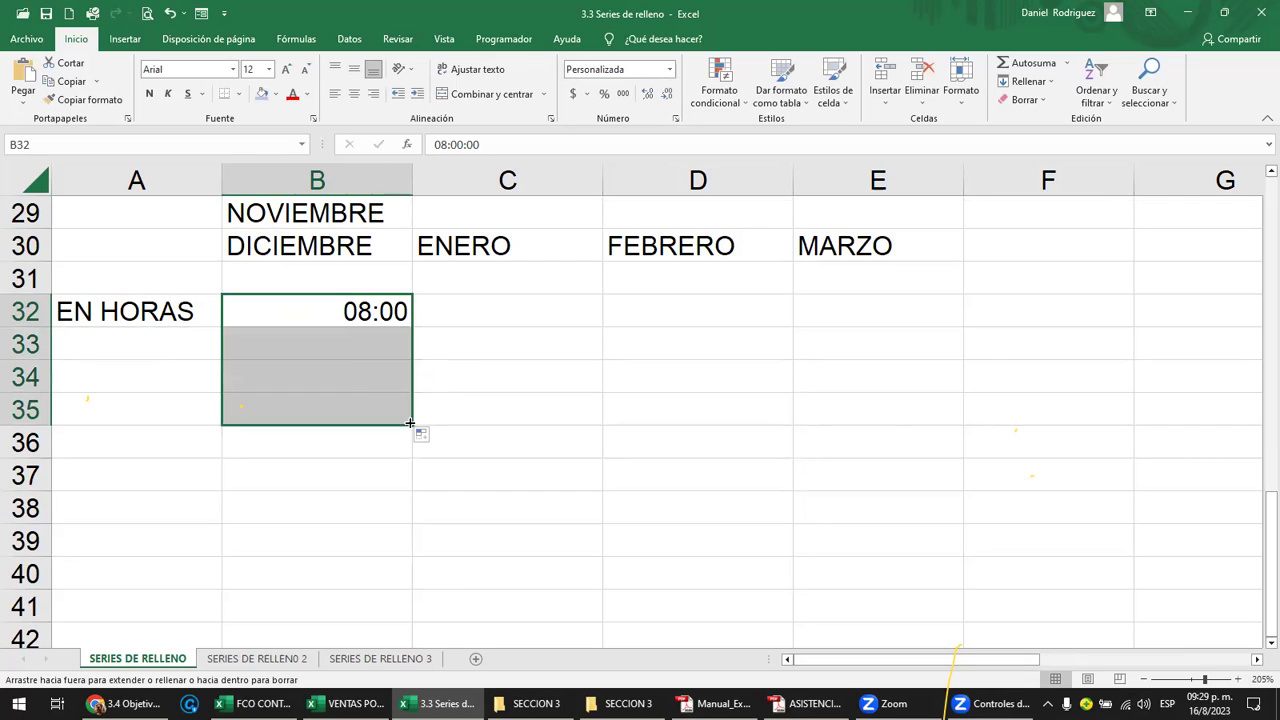
pyautogui.click(369, 311)
pyautogui.click(374, 343)
pyautogui.click(369, 311)
pyautogui.click(373, 345)
pyautogui.click(373, 376)
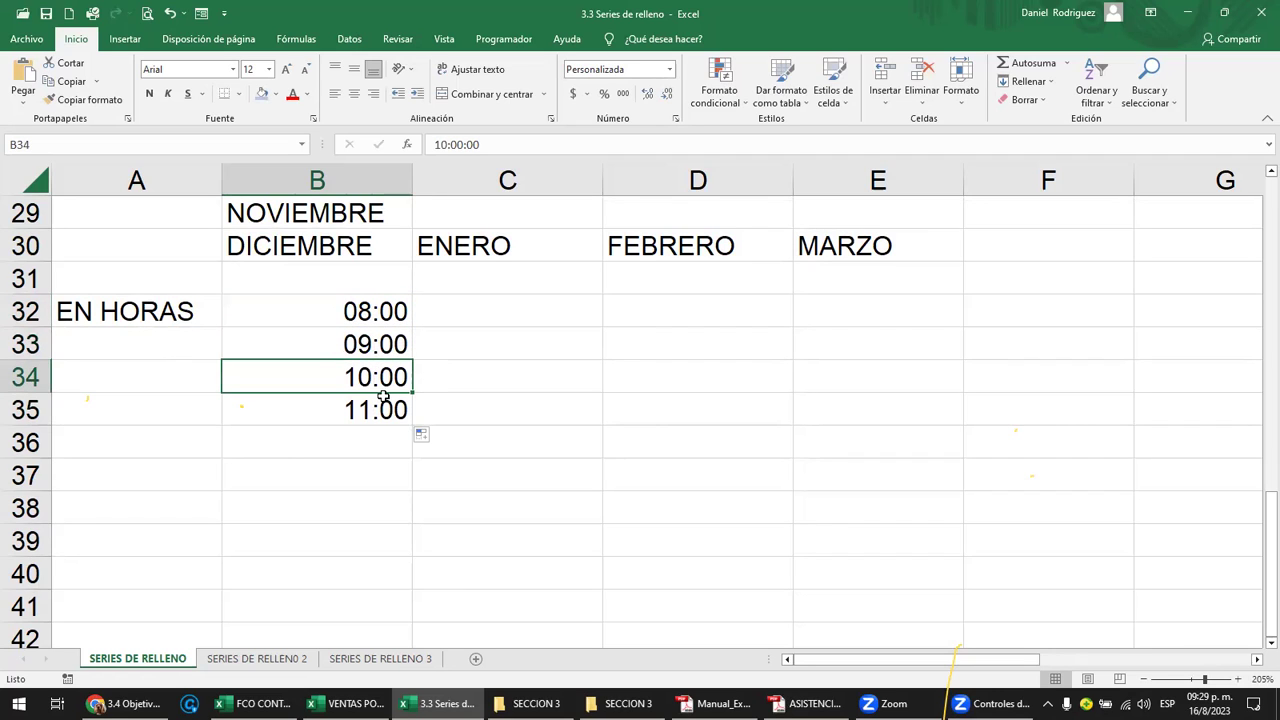
# Extend the hourly series from B35 down to 17:00 in B41.
pyautogui.click(378, 405)
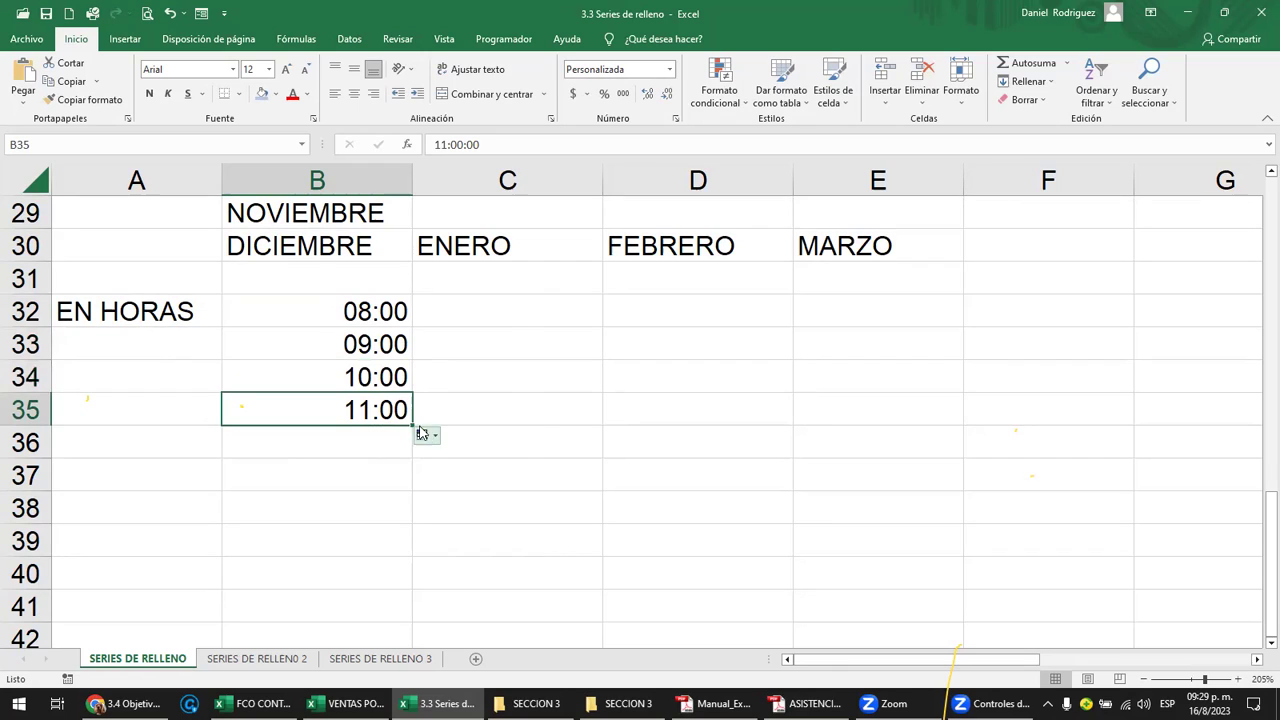
pyautogui.moveTo(412, 426); pyautogui.dragTo(393, 604)
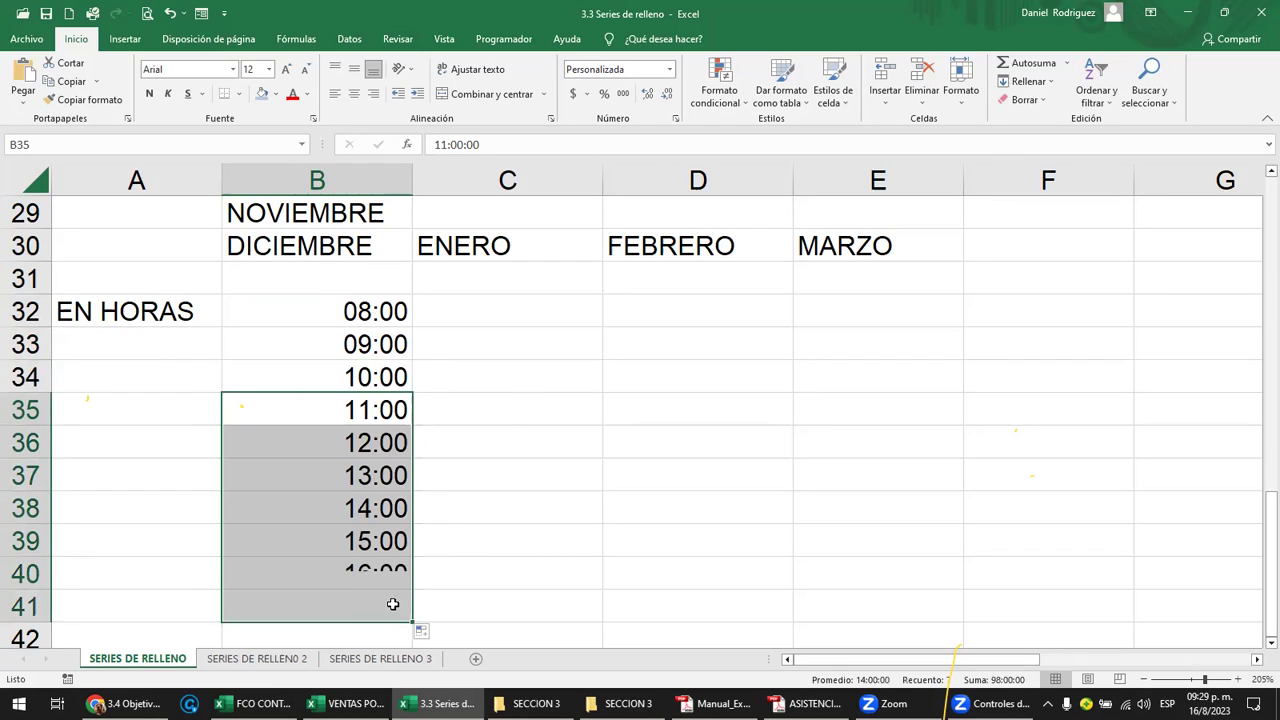
pyautogui.click(348, 312)
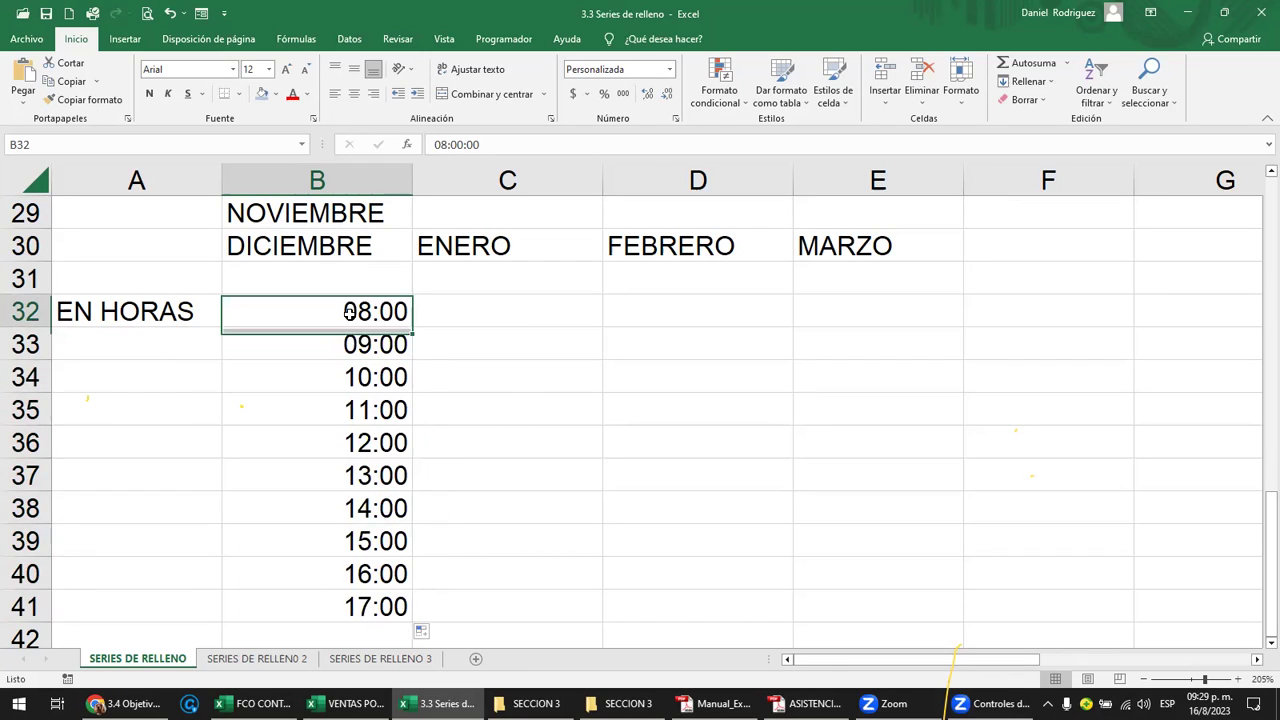
# Enter the time 10:05:00 in C32 as the start of a second time series.
pyautogui.click(466, 306)
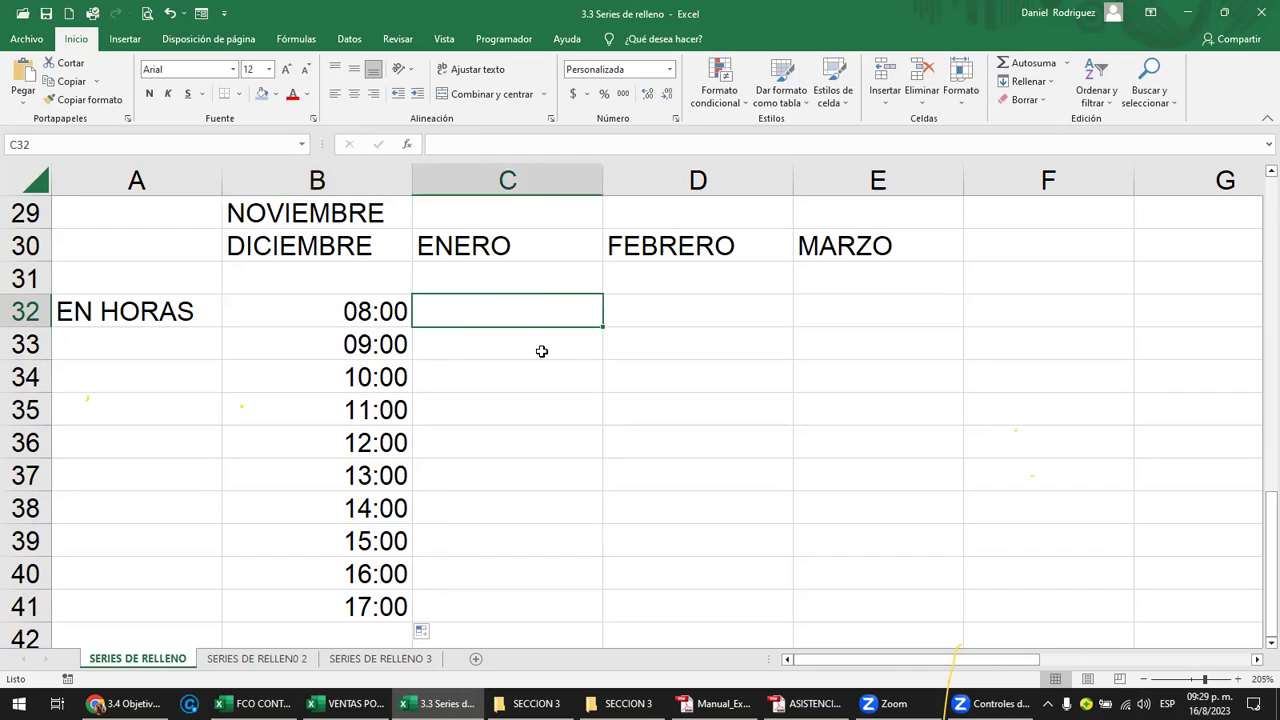
pyautogui.write('10;')
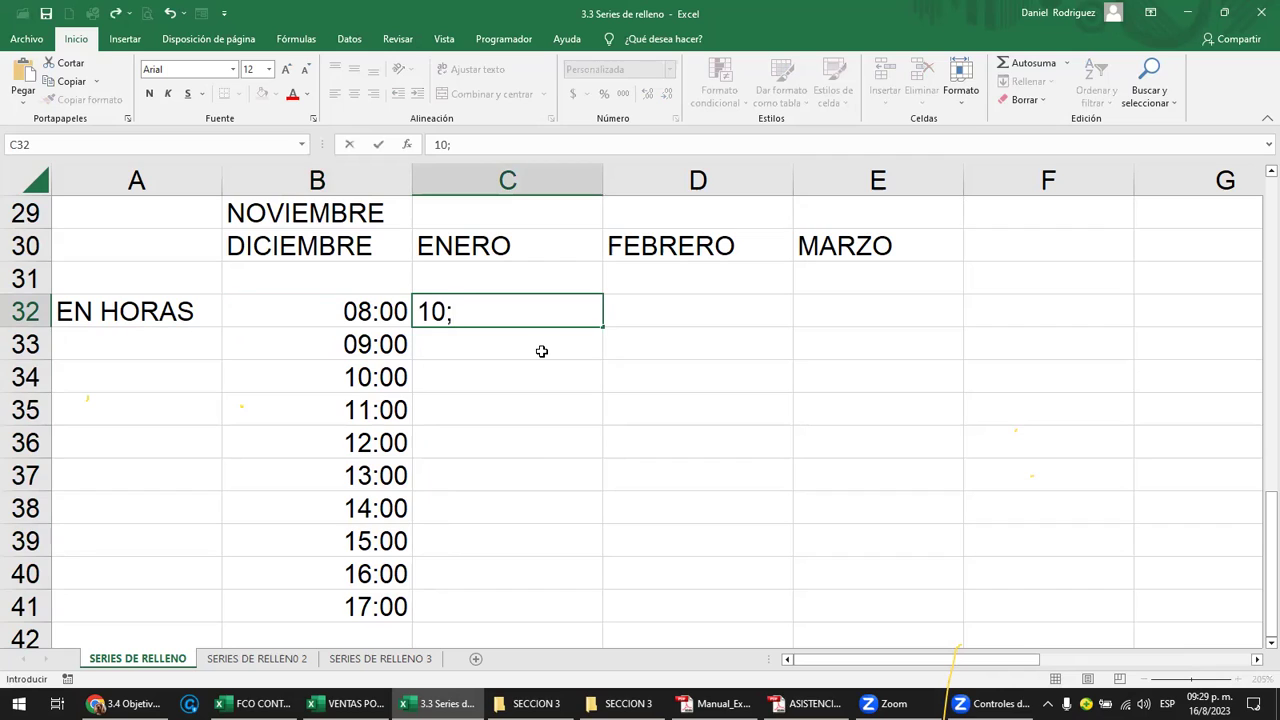
pyautogui.press('BackSpace')
pyautogui.write(':05:00')
pyautogui.press('Return')
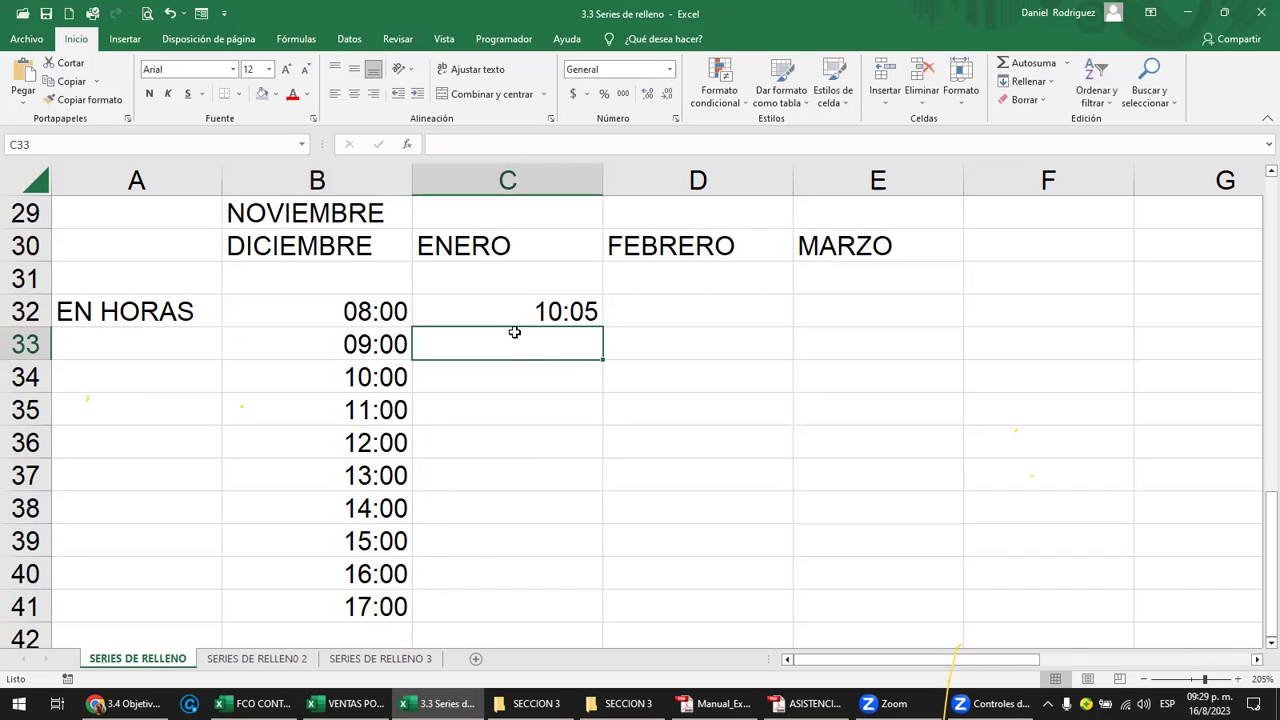
# Autofill the second time series from C32 down to C41.
pyautogui.click(511, 311)
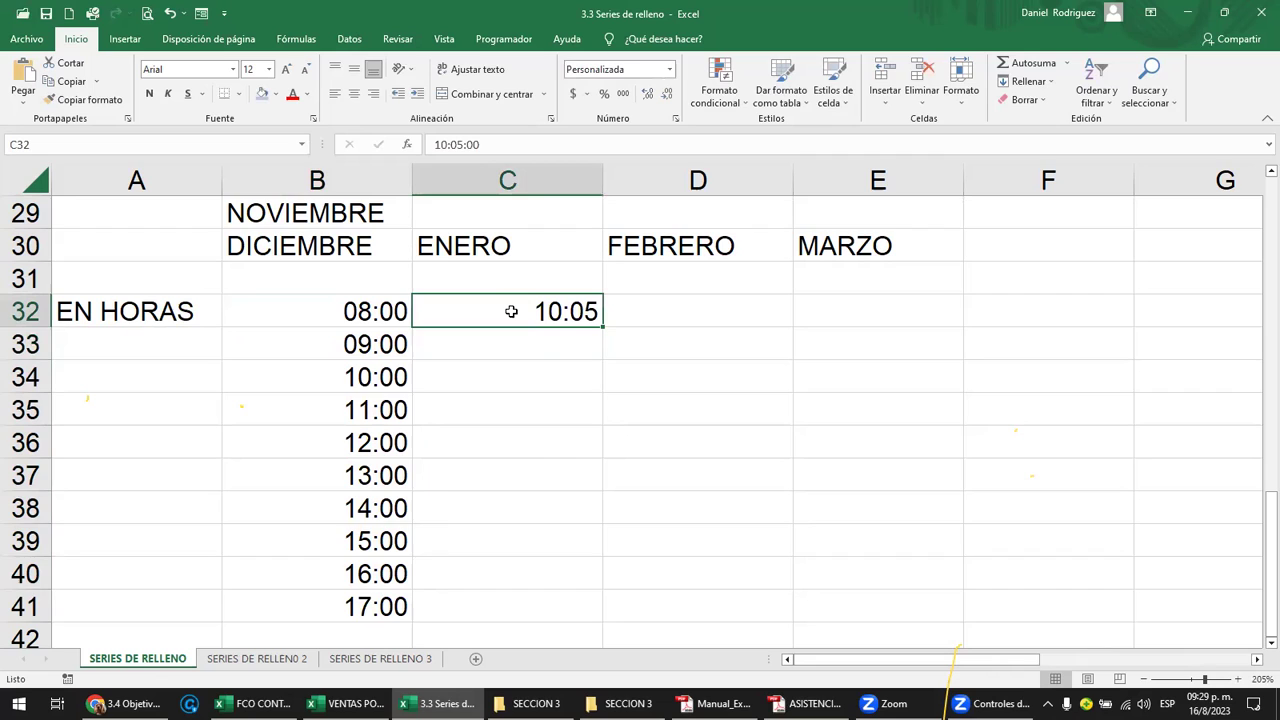
pyautogui.doubleClick(535, 314)
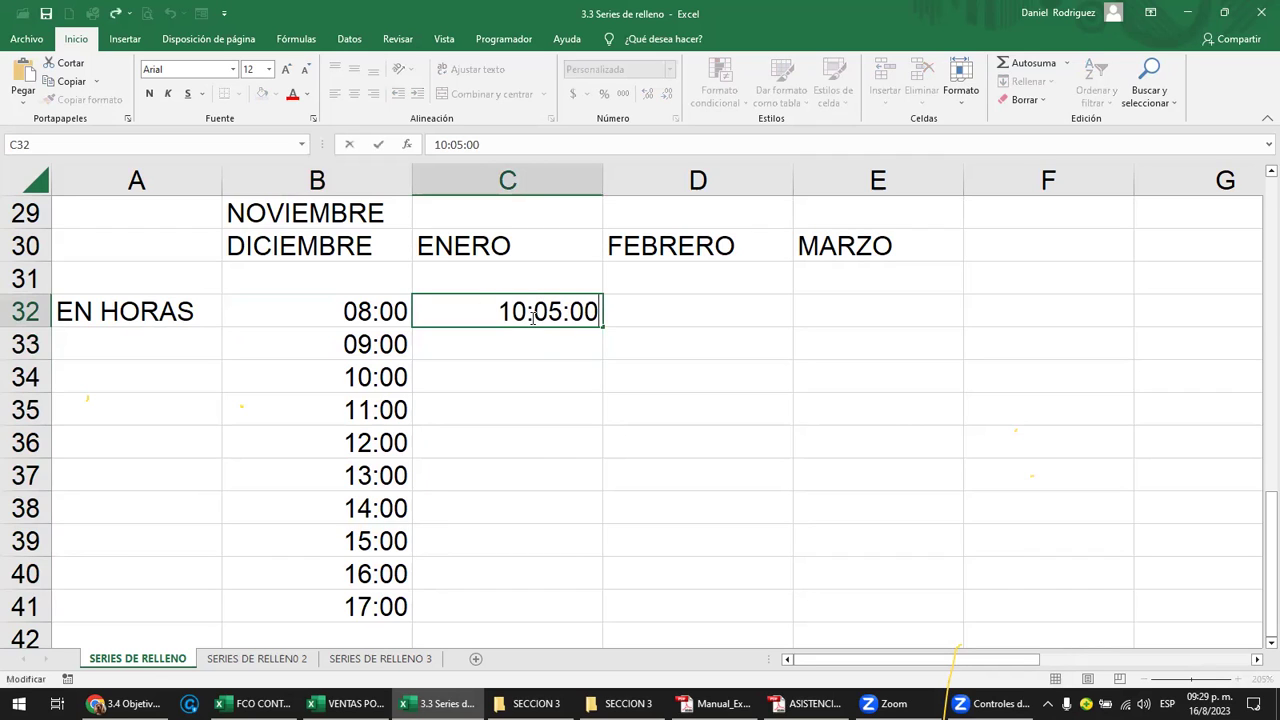
pyautogui.press('Escape')
pyautogui.moveTo(602, 328); pyautogui.dragTo(601, 606)
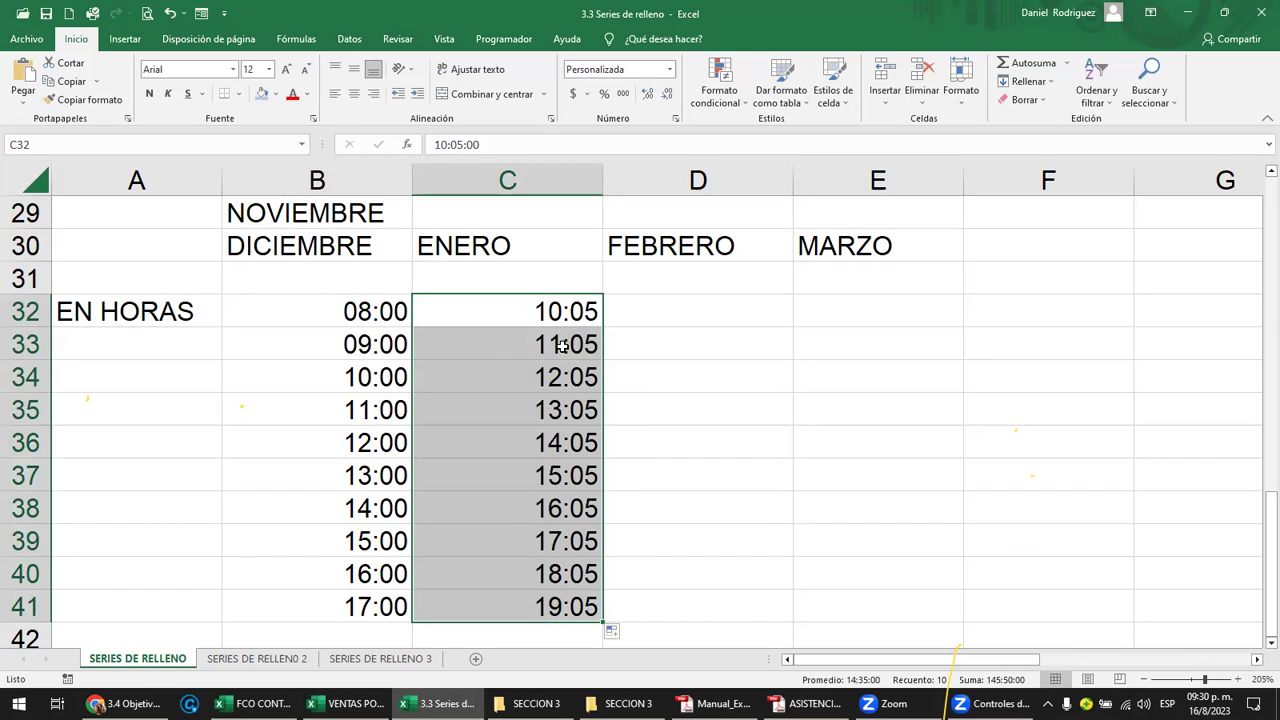
# Enter the time 08:01:00 in D32 as the start of a third time series.
pyautogui.click(641, 307)
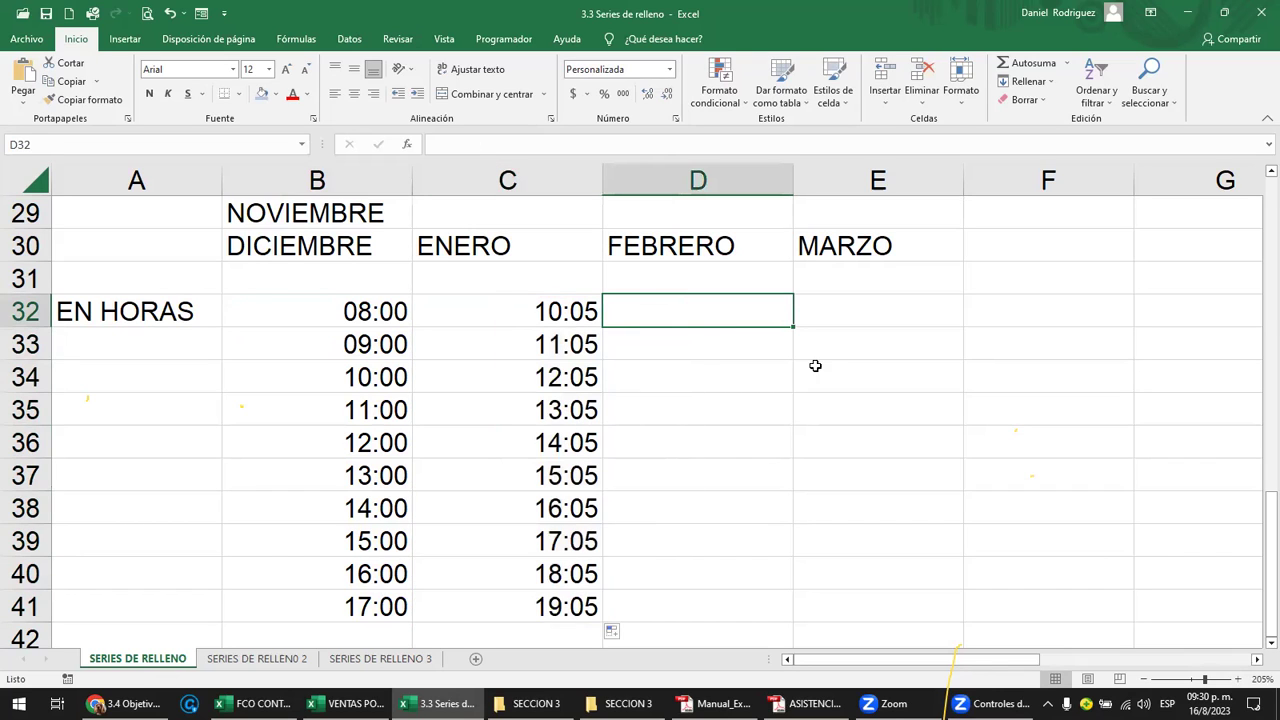
pyautogui.write('0')
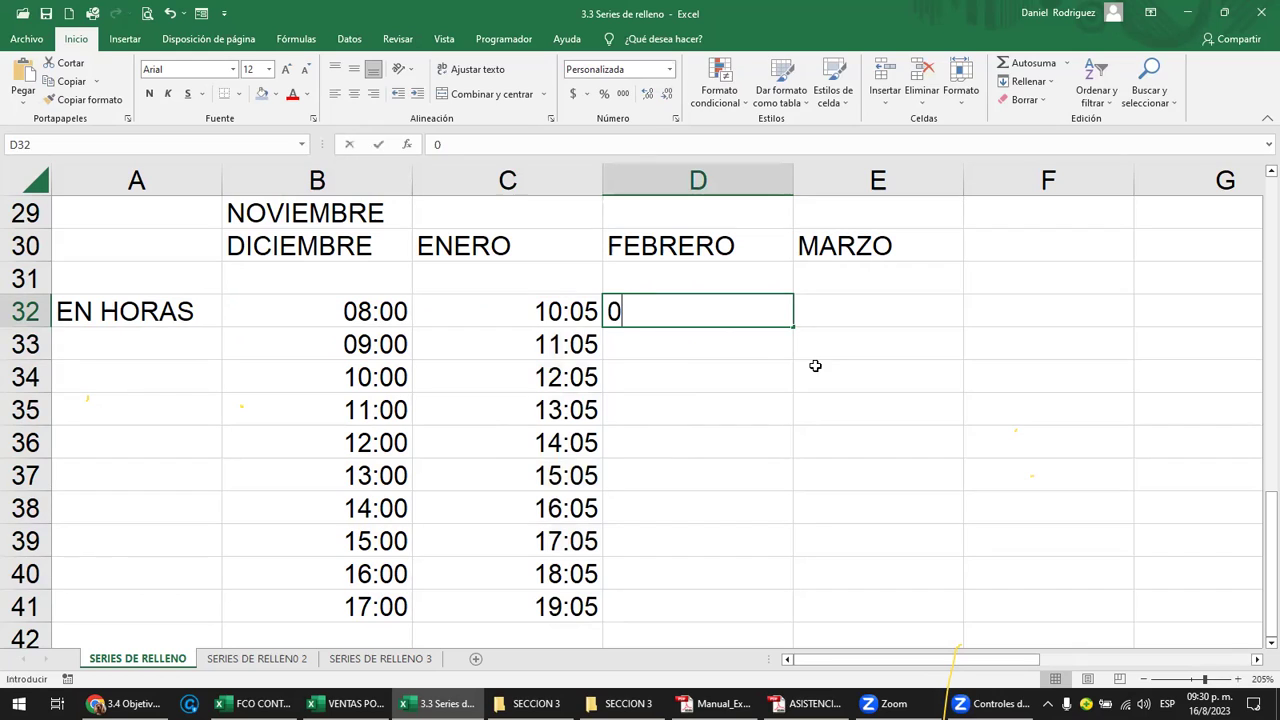
pyautogui.write('8:0')
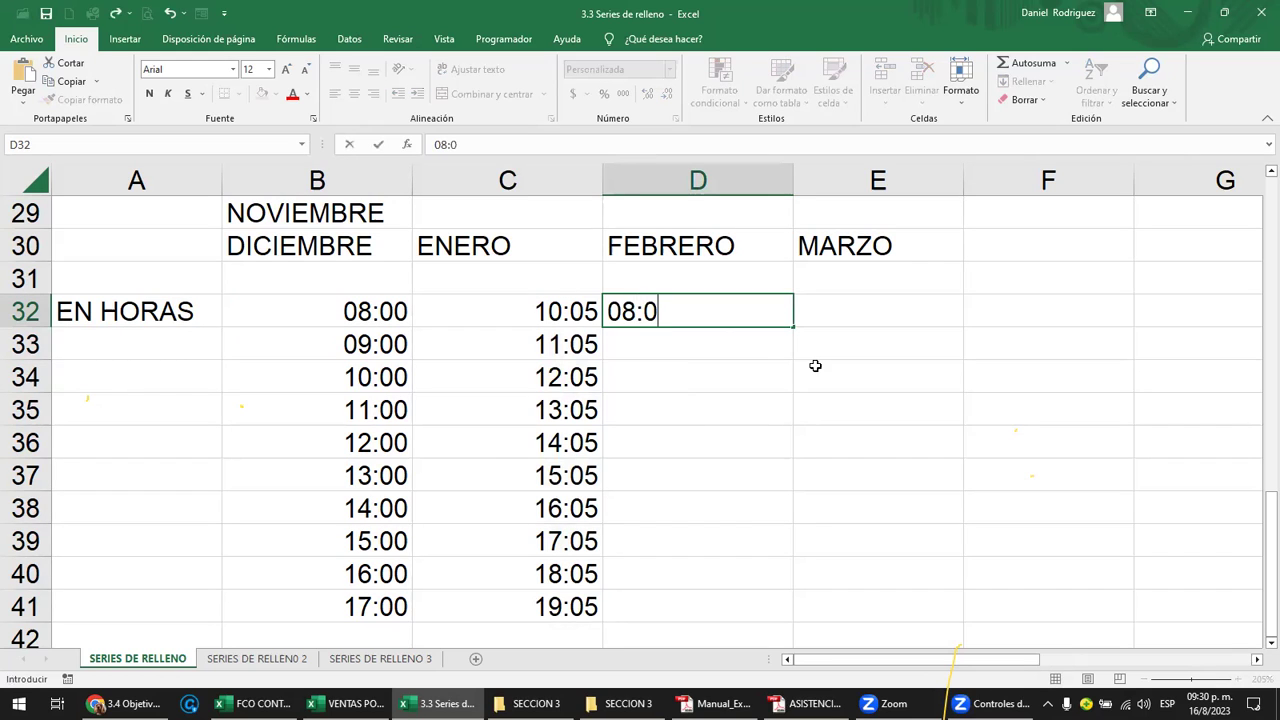
pyautogui.write('1:00')
pyautogui.press('Return')
pyautogui.click(722, 307)
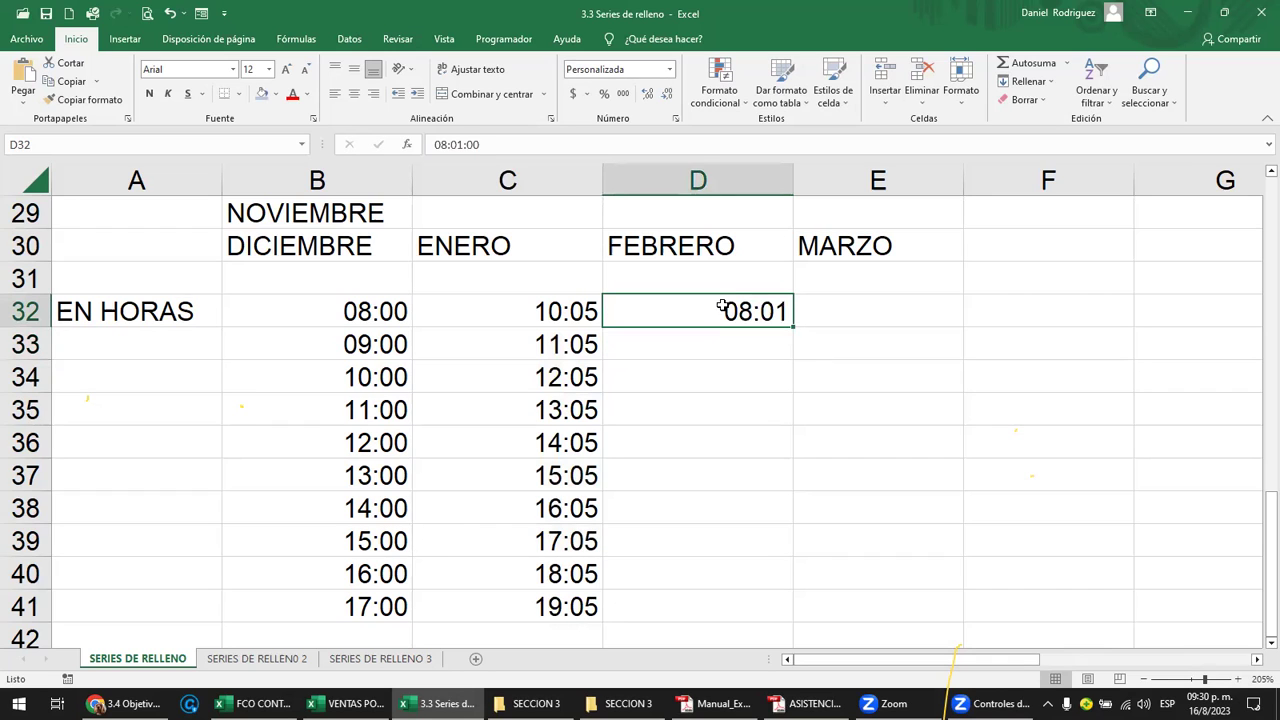
# Enter 08:02 in D33 to set a one-minute increment for the series.
pyautogui.click(733, 345)
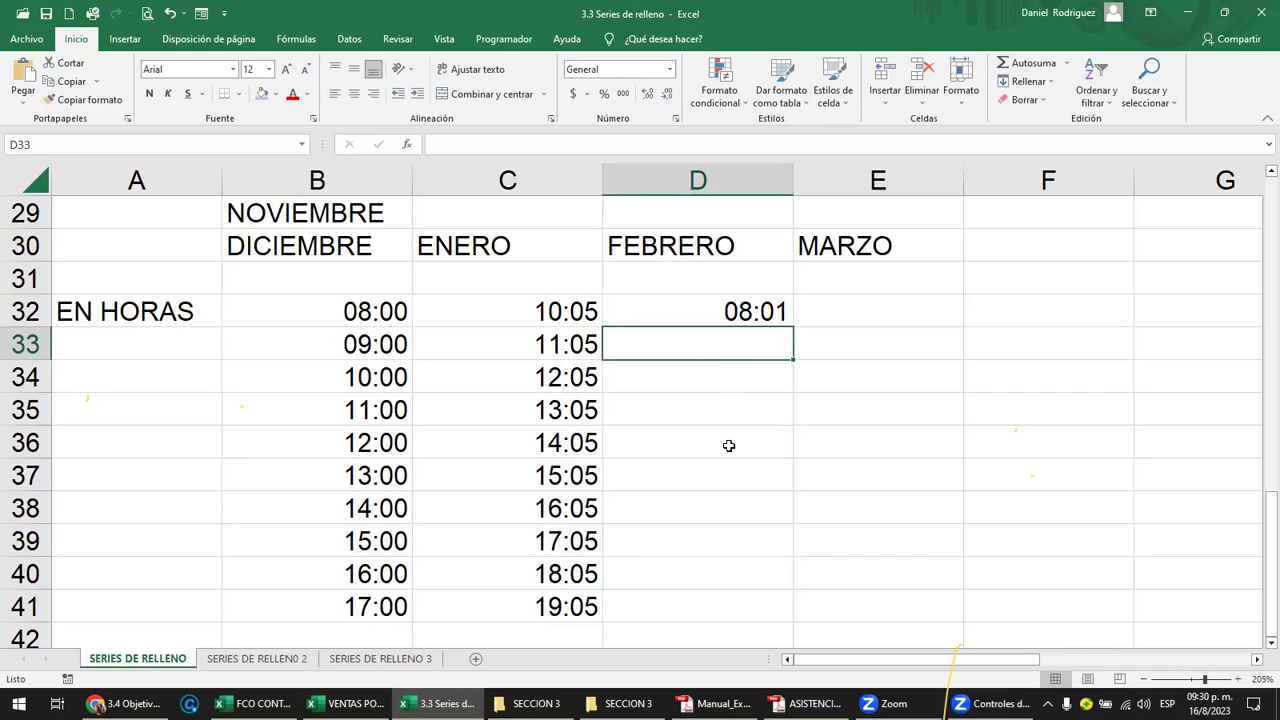
pyautogui.press('Up')
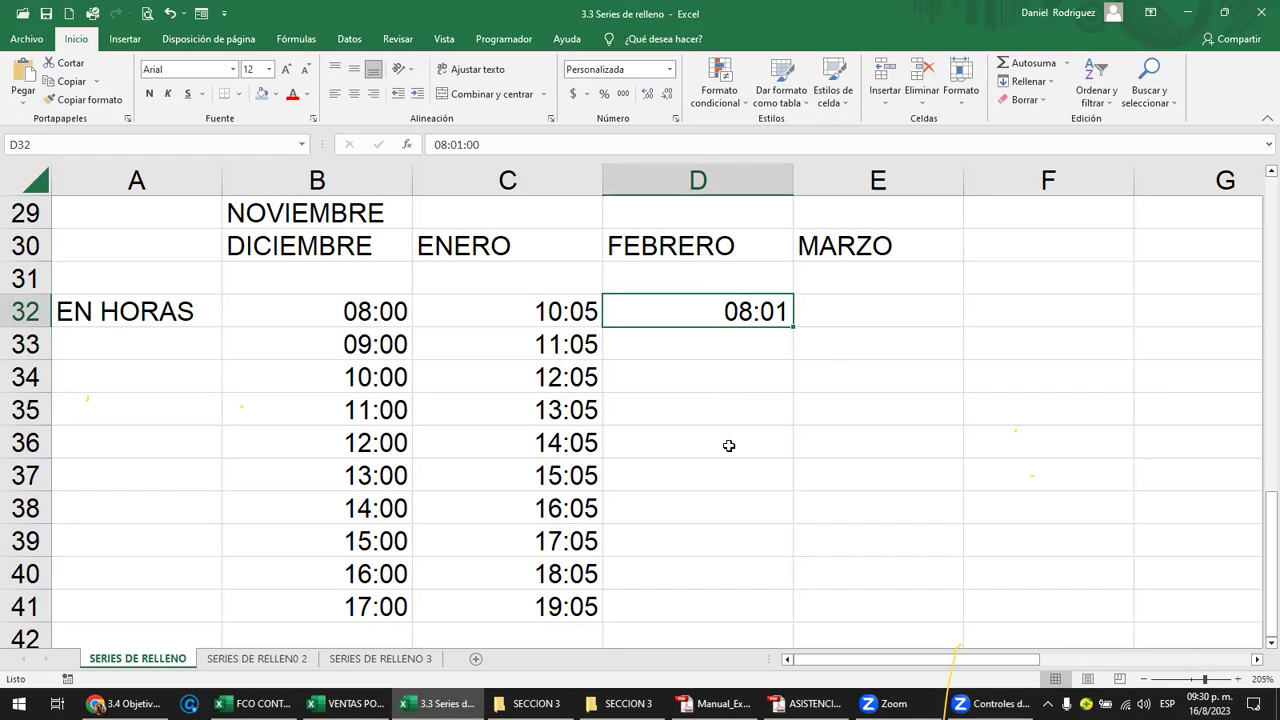
pyautogui.press('Down')
pyautogui.write('08:02')
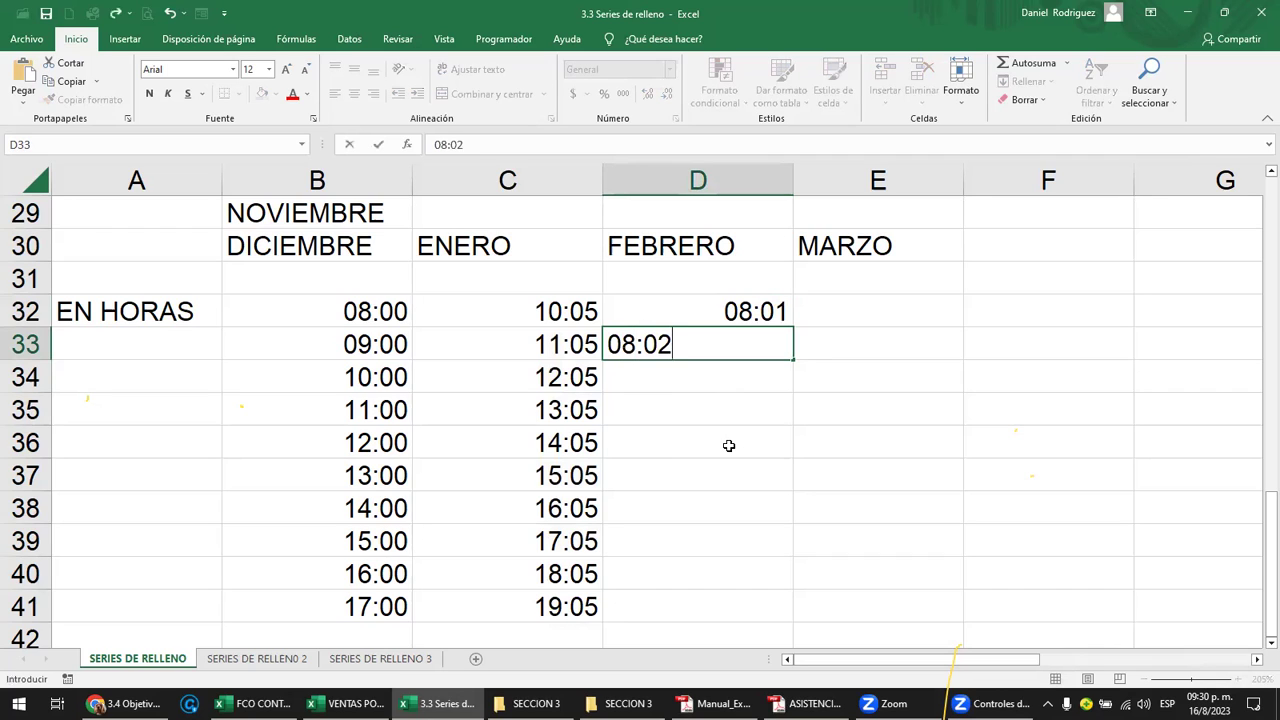
pyautogui.press('Return')
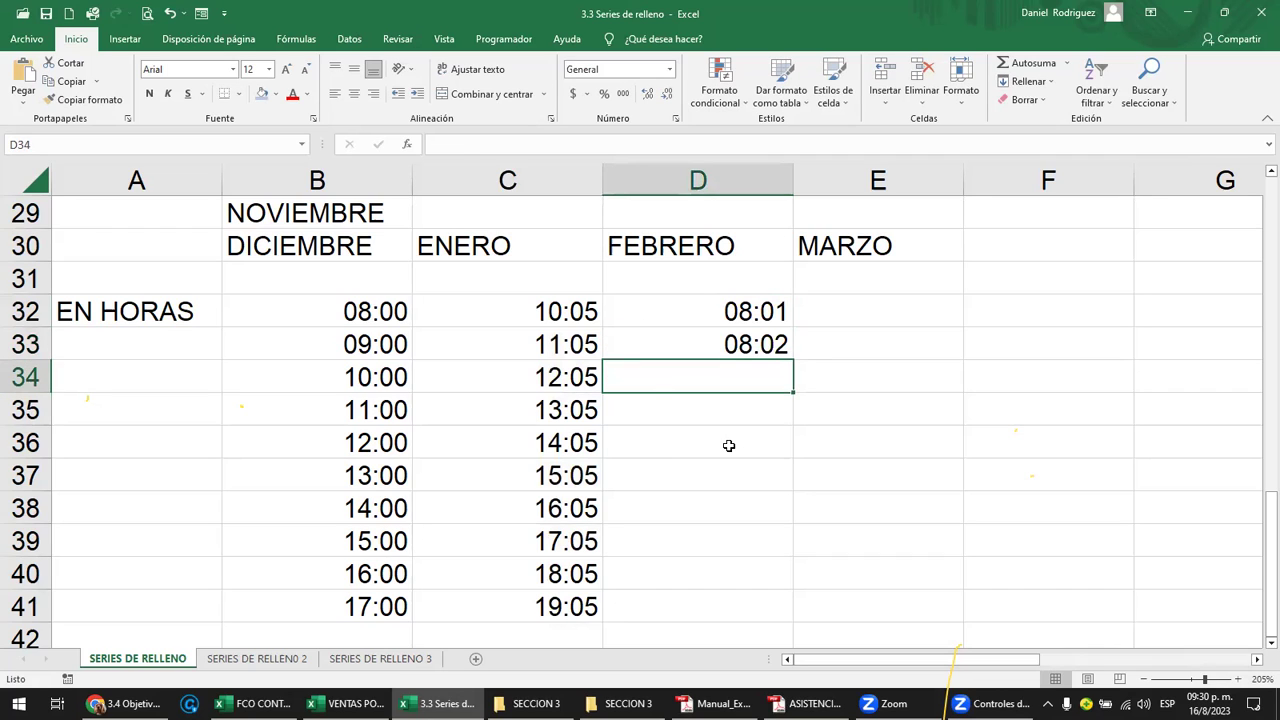
# Autofill the one-minute series from D32:D33 down to D96 and examine the cells around the change of hour.
pyautogui.moveTo(753, 310); pyautogui.dragTo(774, 580)
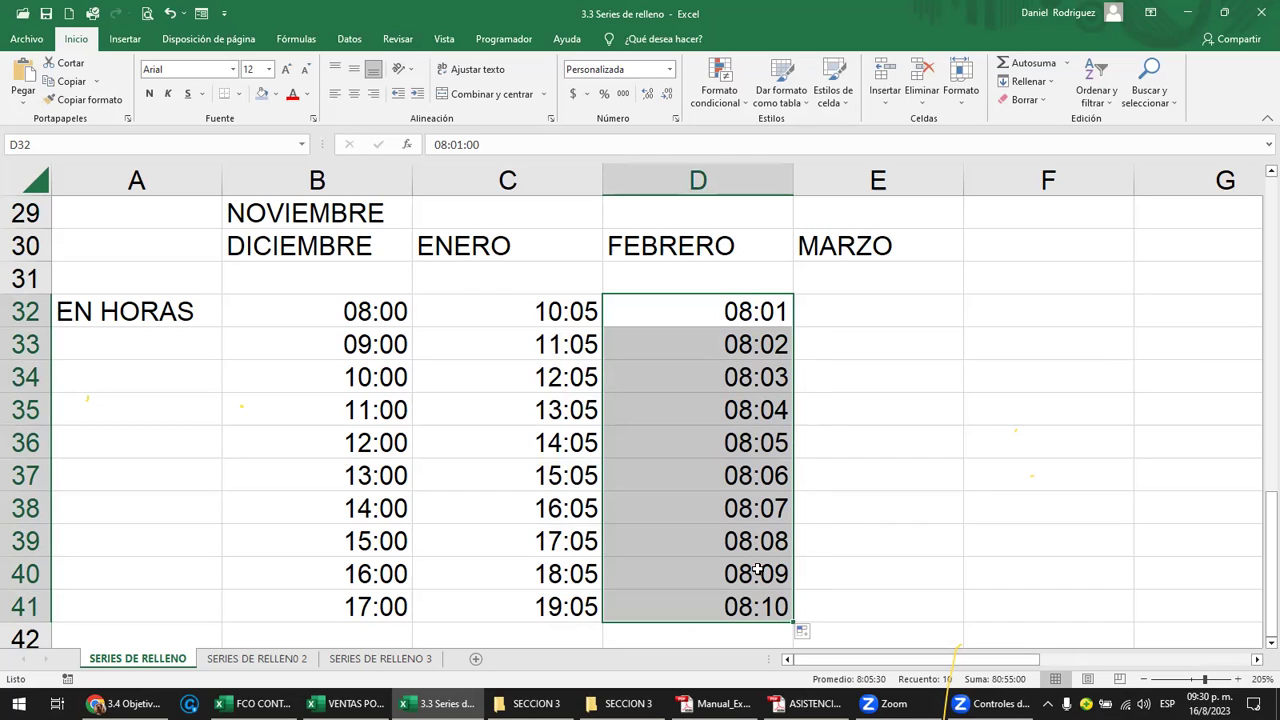
pyautogui.scroll(-1, 757, 569)
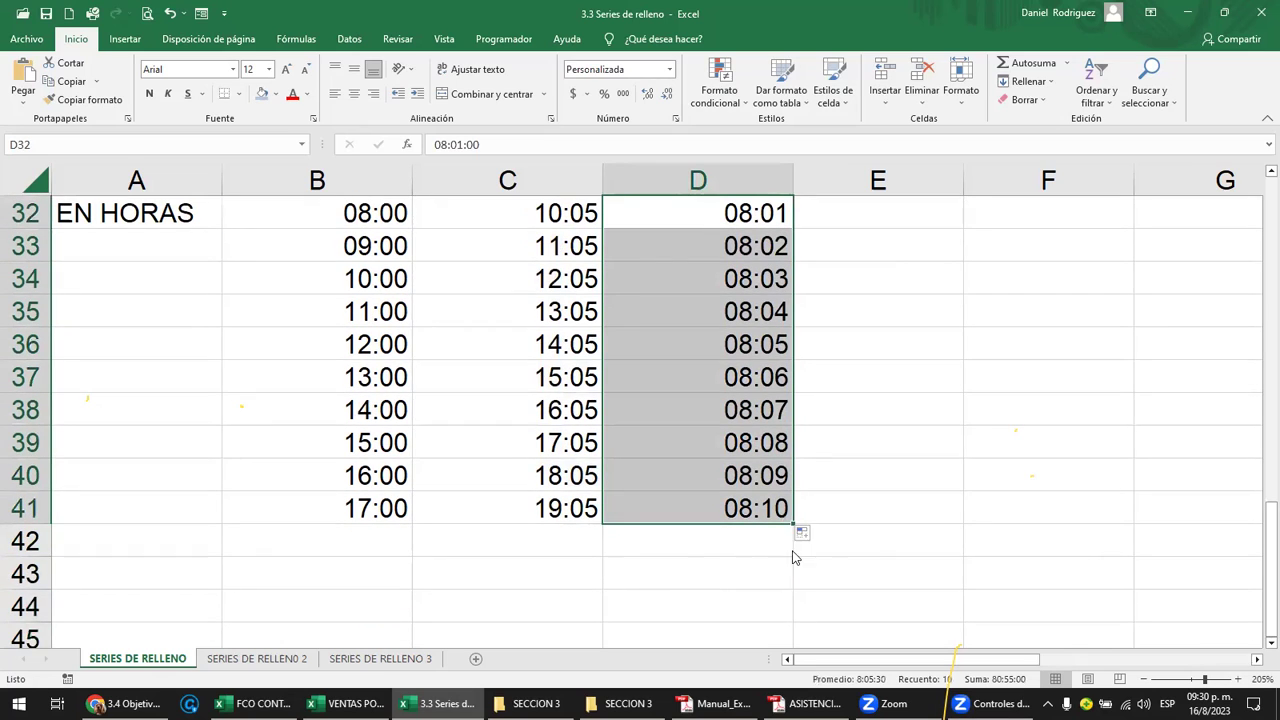
pyautogui.moveTo(795, 526); pyautogui.dragTo(806, 660)
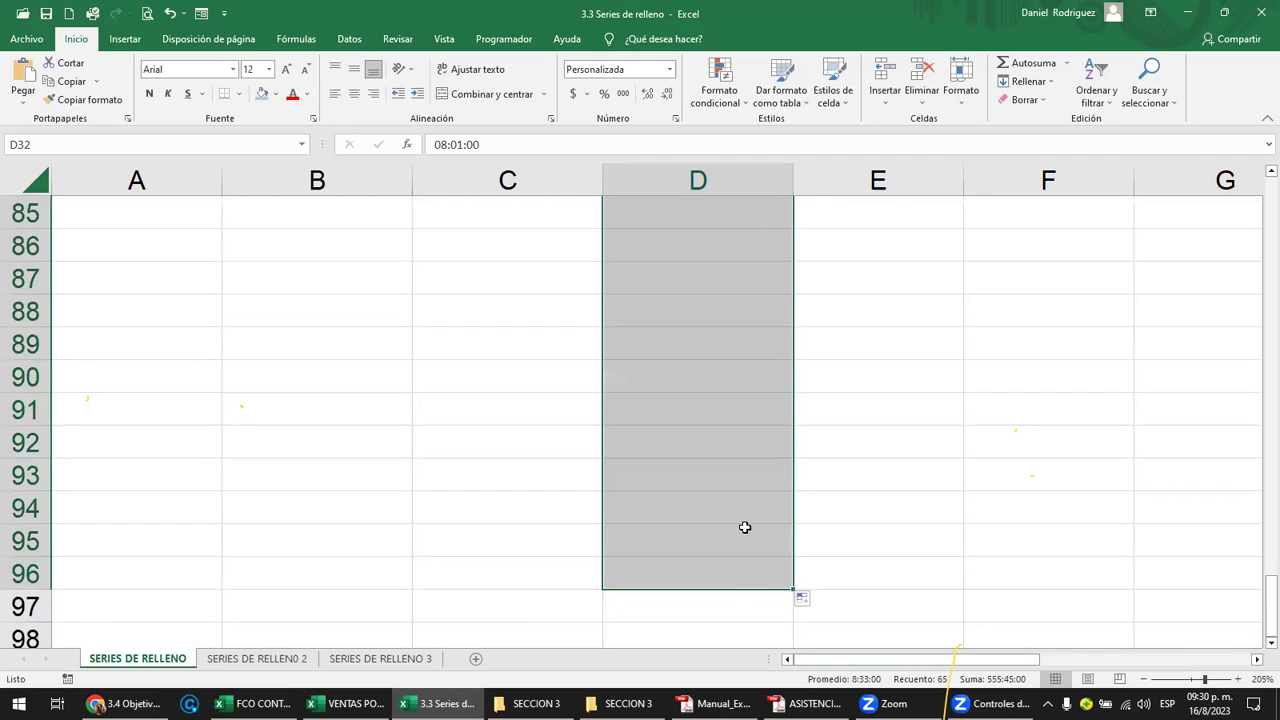
pyautogui.click(755, 467)
pyautogui.moveTo(758, 377); pyautogui.dragTo(763, 410)
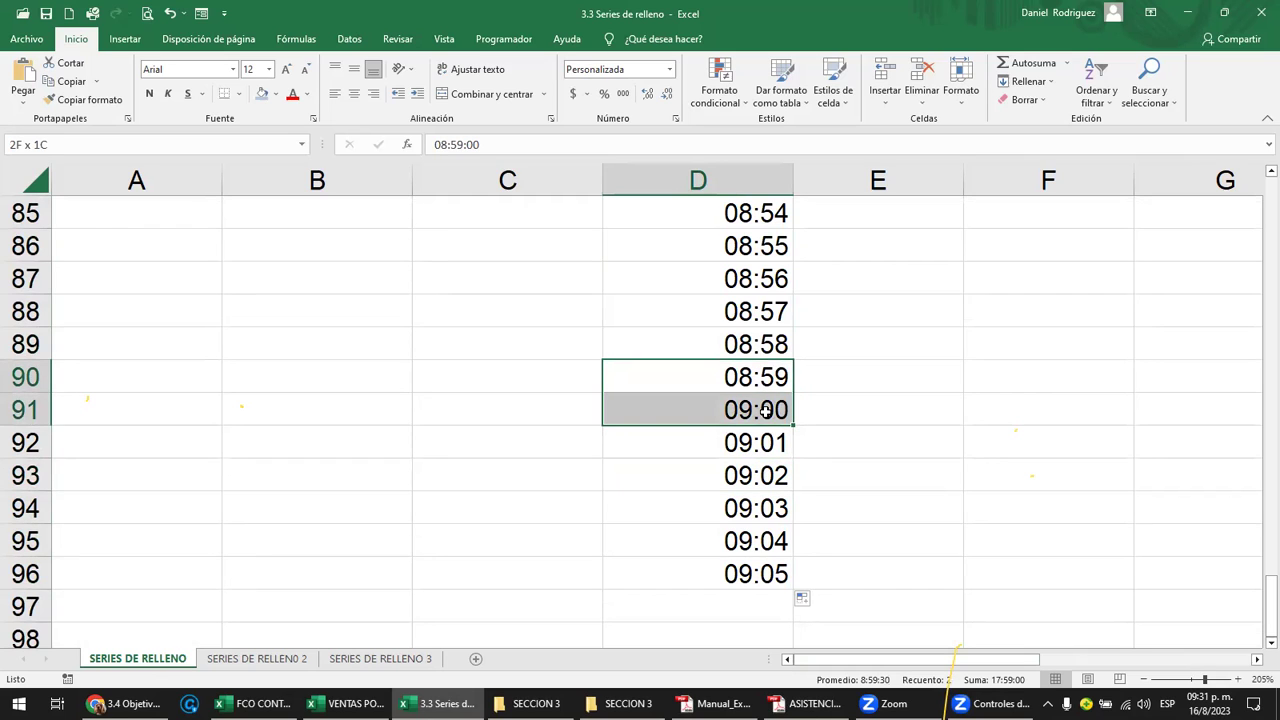
pyautogui.moveTo(763, 410); pyautogui.dragTo(783, 563)
pyautogui.click(769, 410)
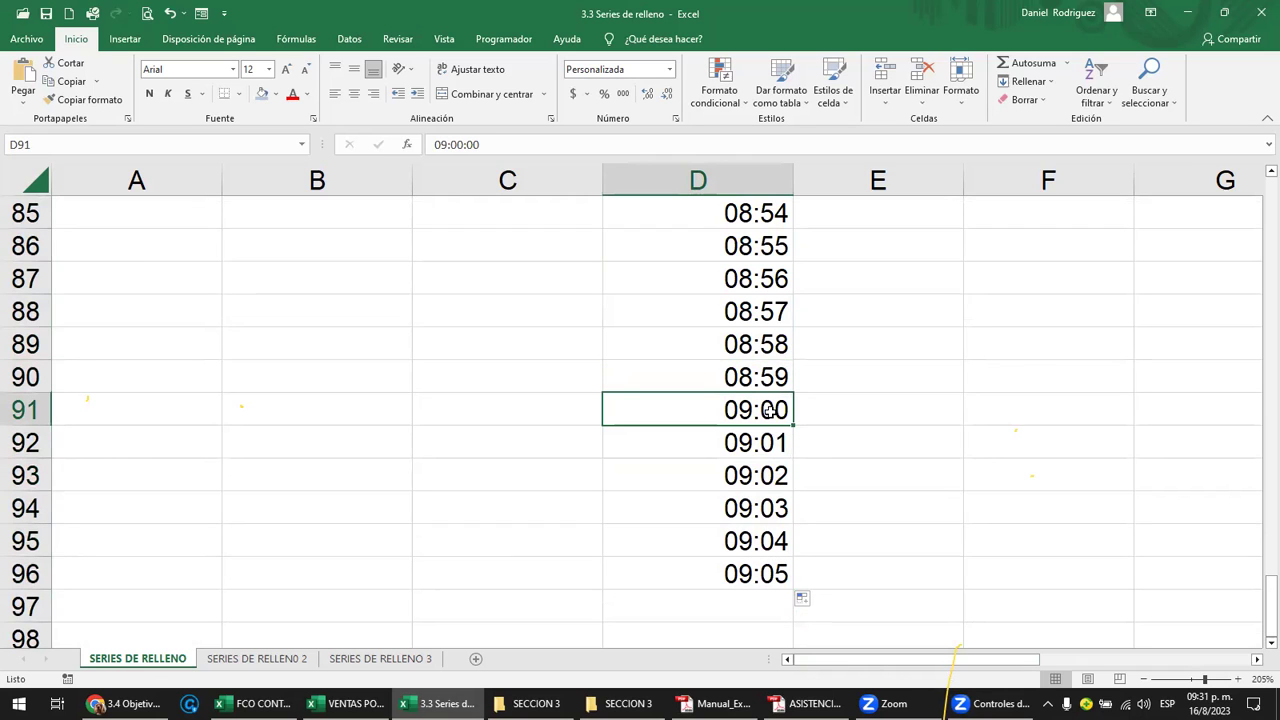
# Enter the formula =60*24 in E32 to calculate the minutes in a day, and set its number format to General.
pyautogui.scroll(20, 769, 410)
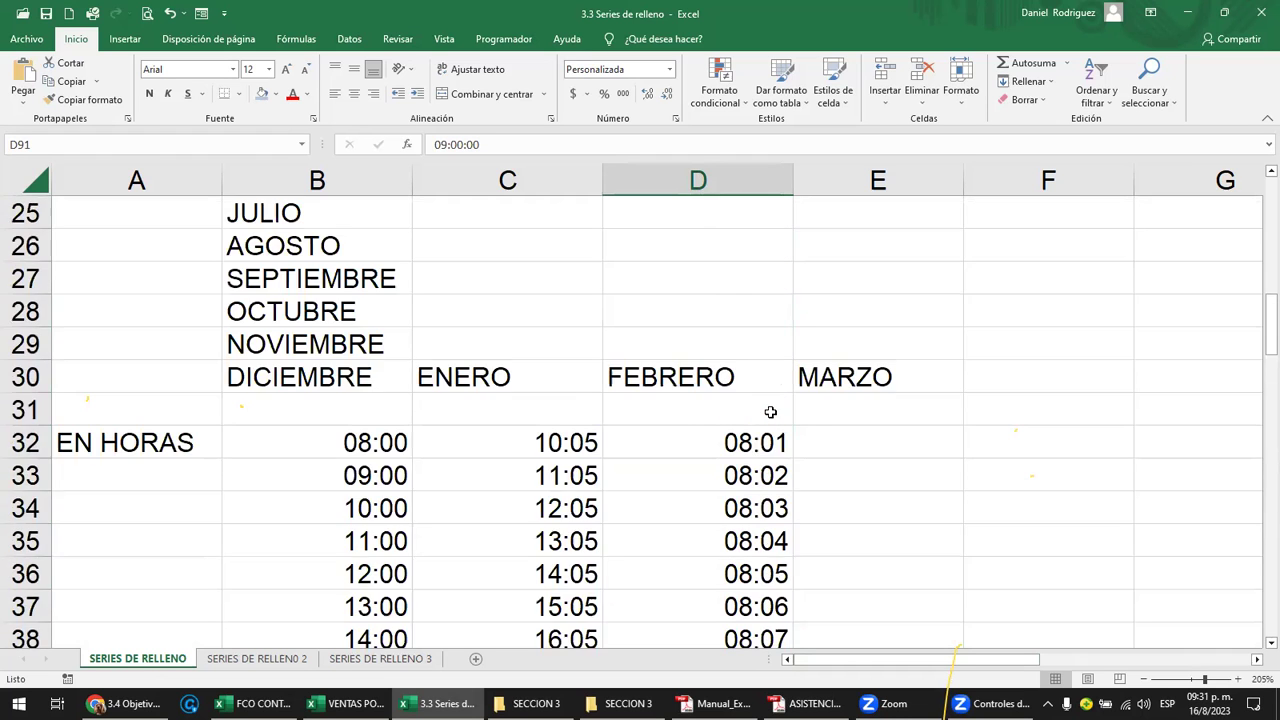
pyautogui.scroll(6, 770, 412)
pyautogui.scroll(-8, 766, 410)
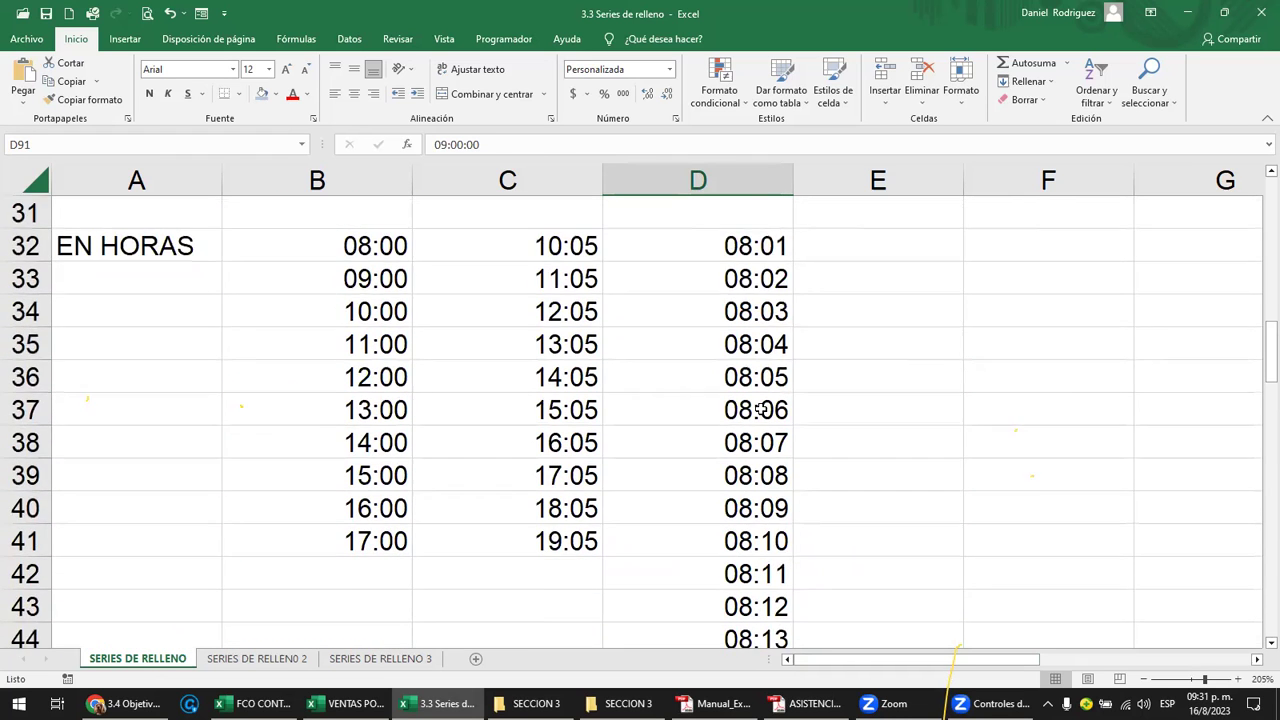
pyautogui.scroll(1, 790, 395)
pyautogui.click(838, 348)
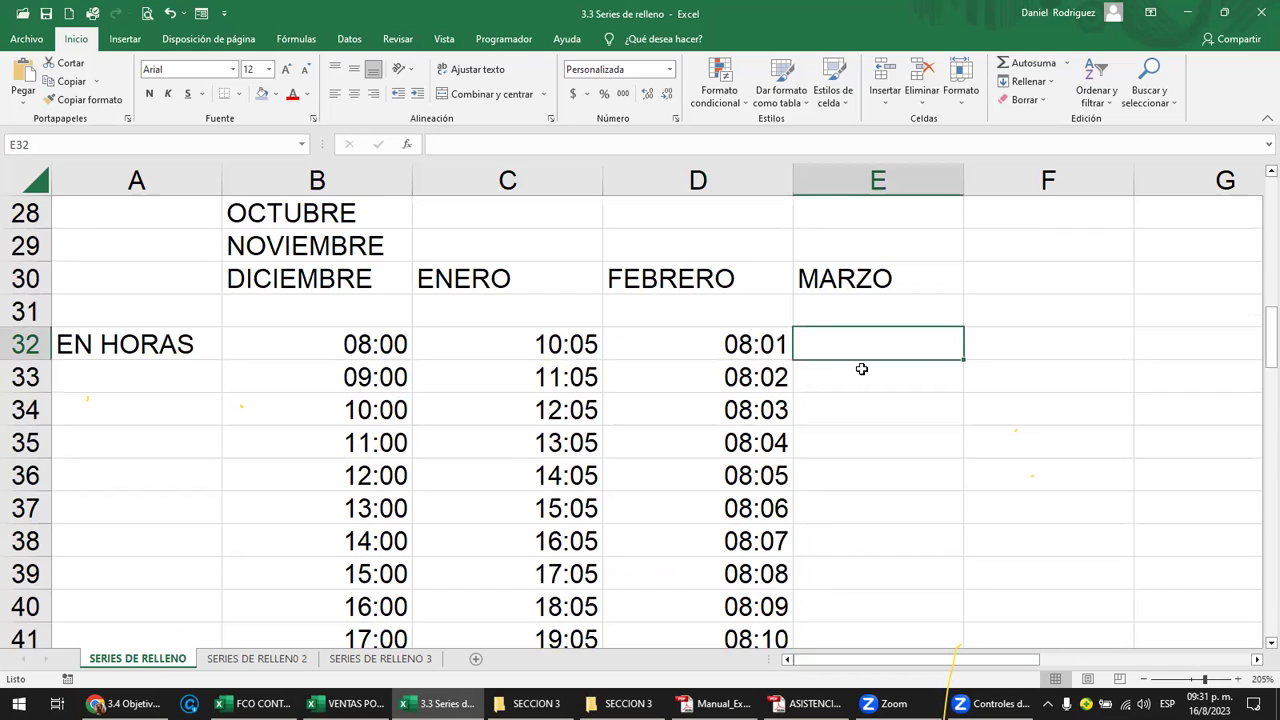
pyautogui.write('=60*24')
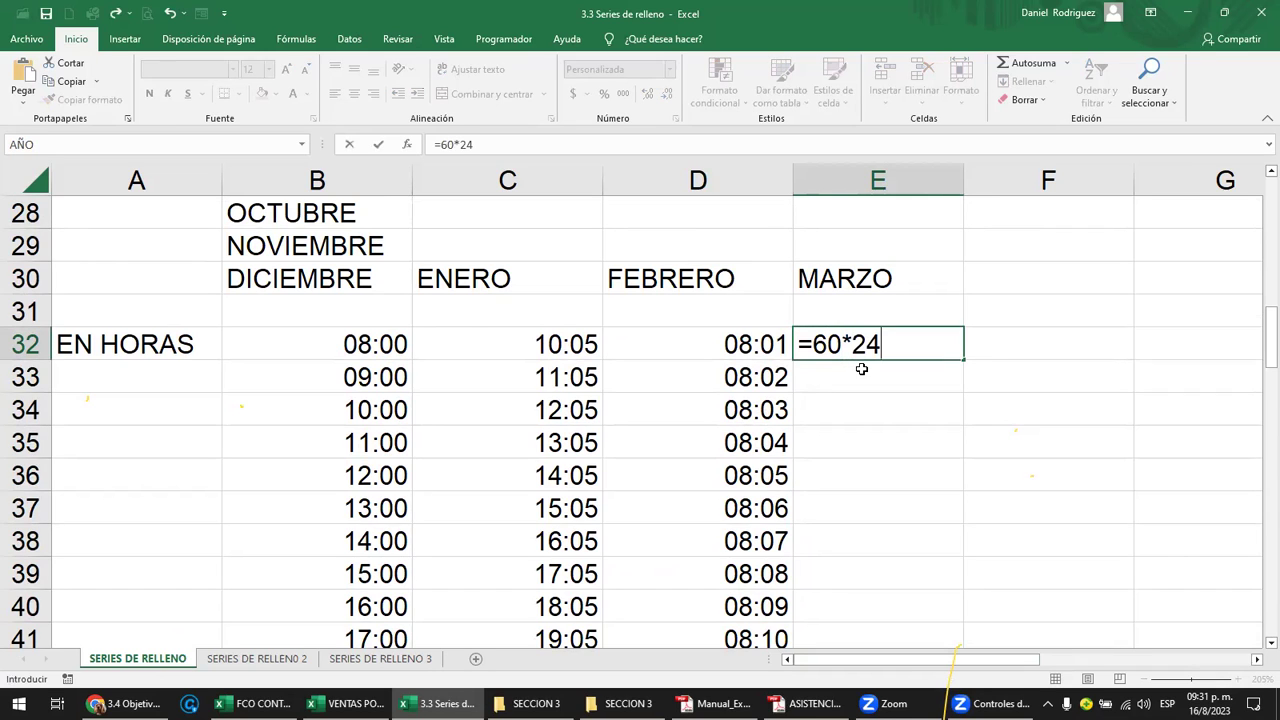
pyautogui.press('Return')
pyautogui.press('Up')
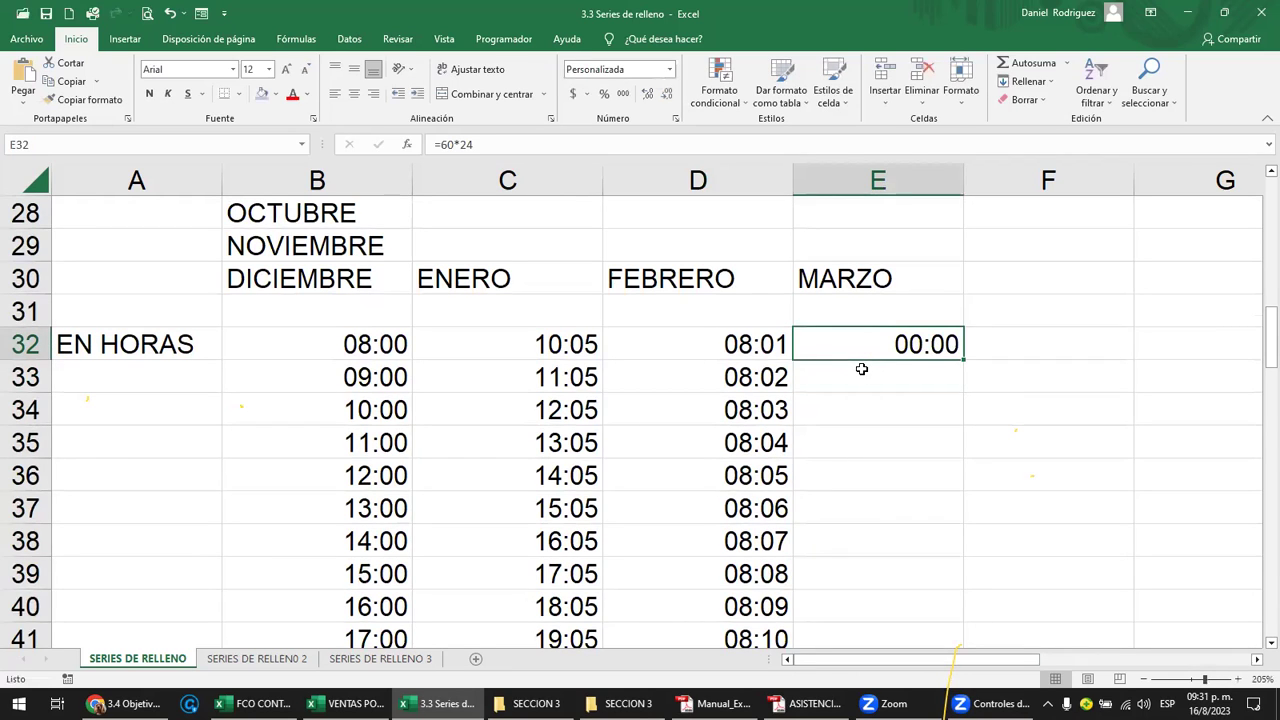
pyautogui.click(669, 69)
pyautogui.click(625, 97)
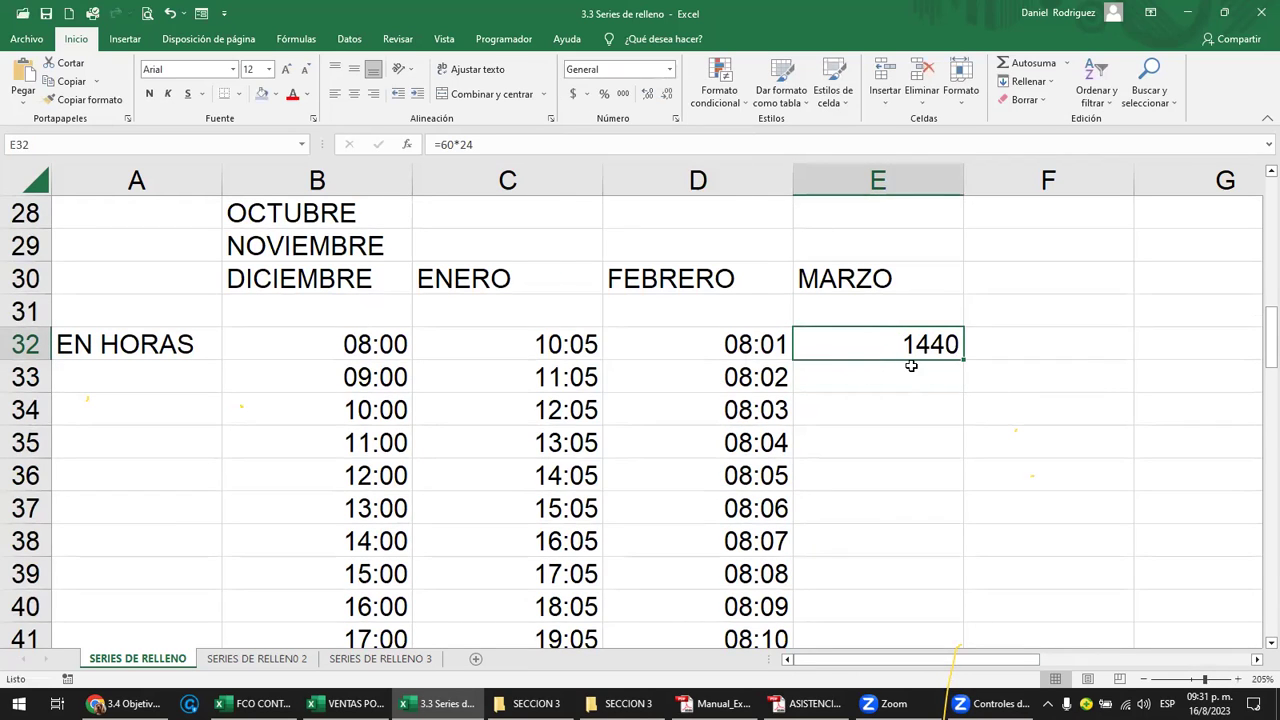
# Extend the formula in E32 to =60*24*60 to calculate the seconds in a day.
pyautogui.moveTo(765, 349); pyautogui.dragTo(776, 527)
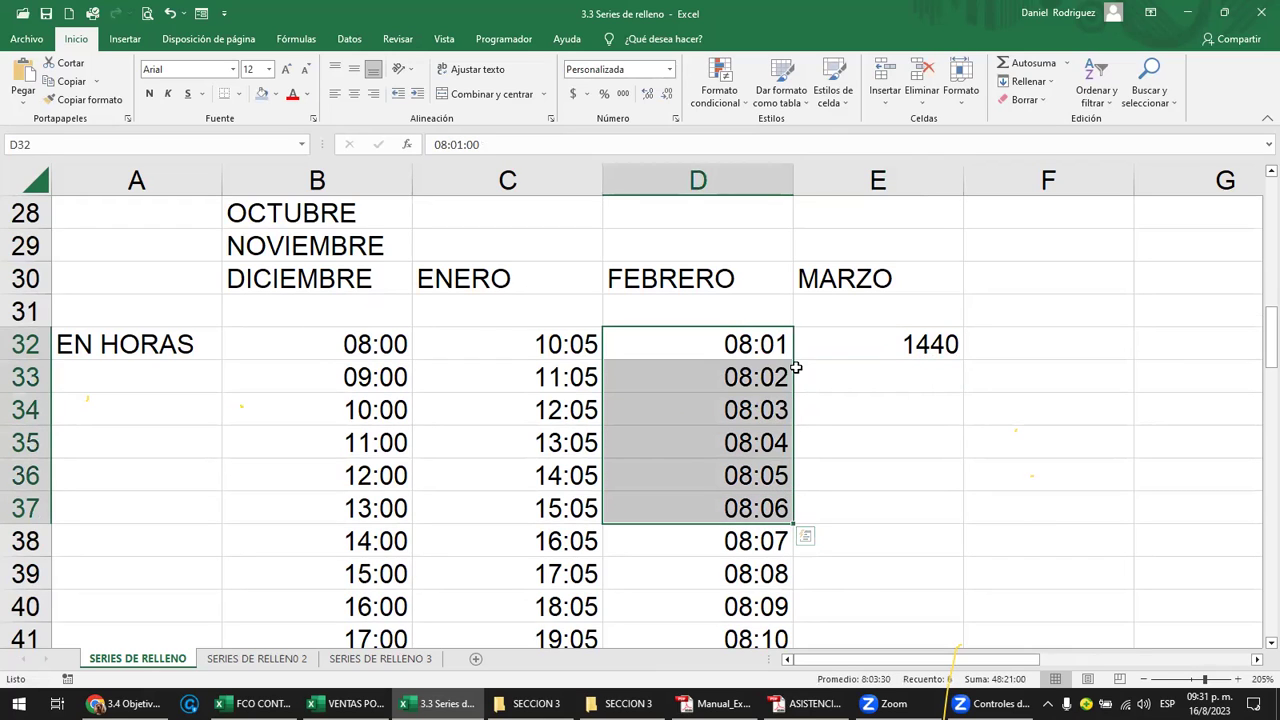
pyautogui.click(896, 343)
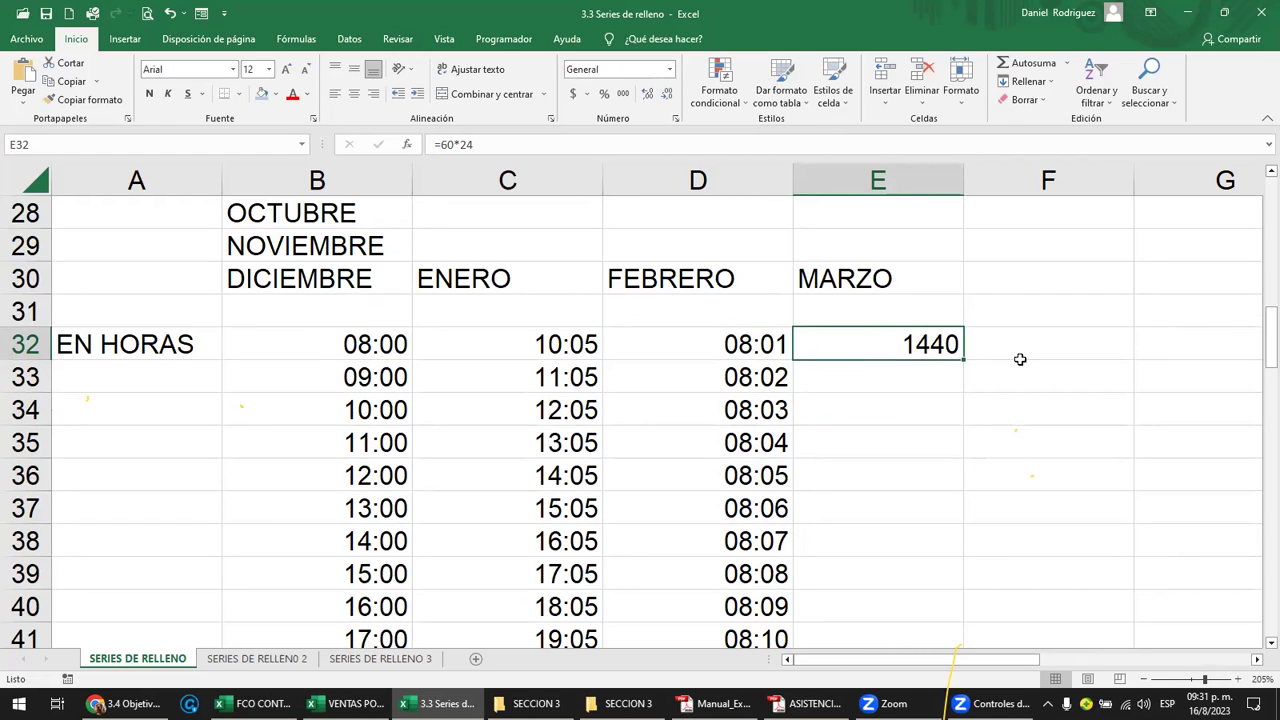
pyautogui.doubleClick(771, 346)
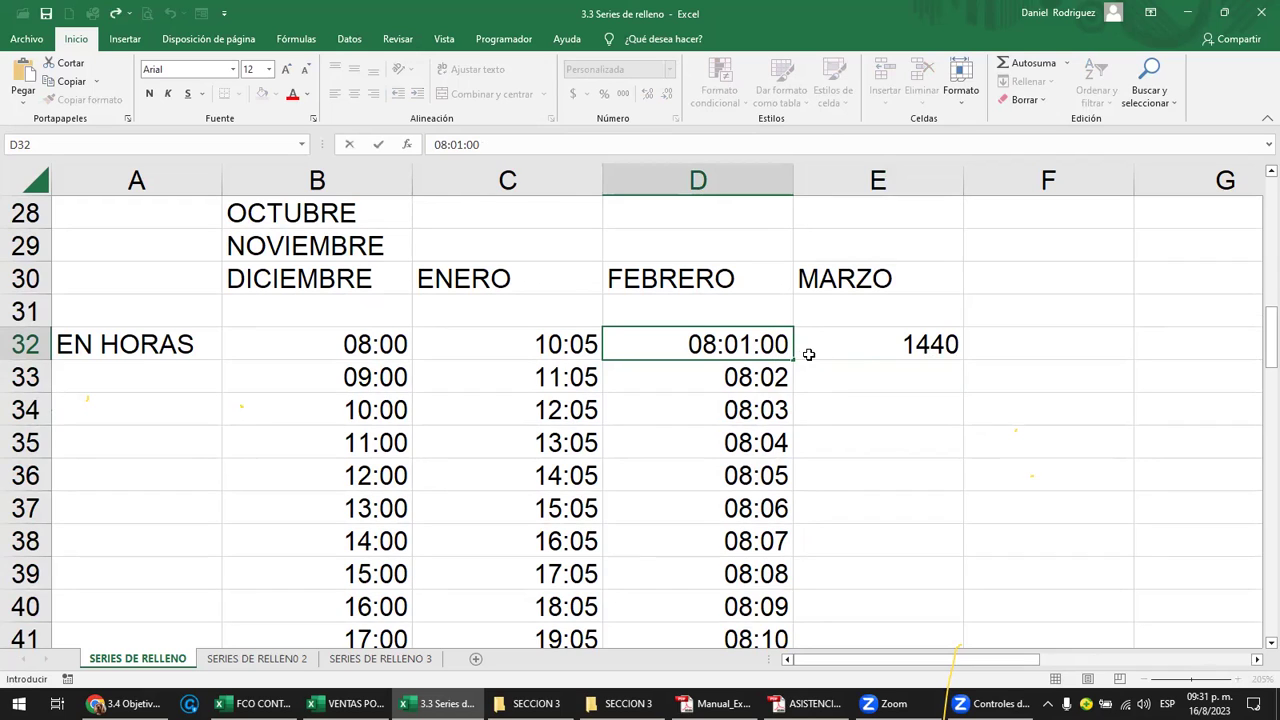
pyautogui.click(863, 351)
pyautogui.doubleClick(901, 368)
pyautogui.write('*')
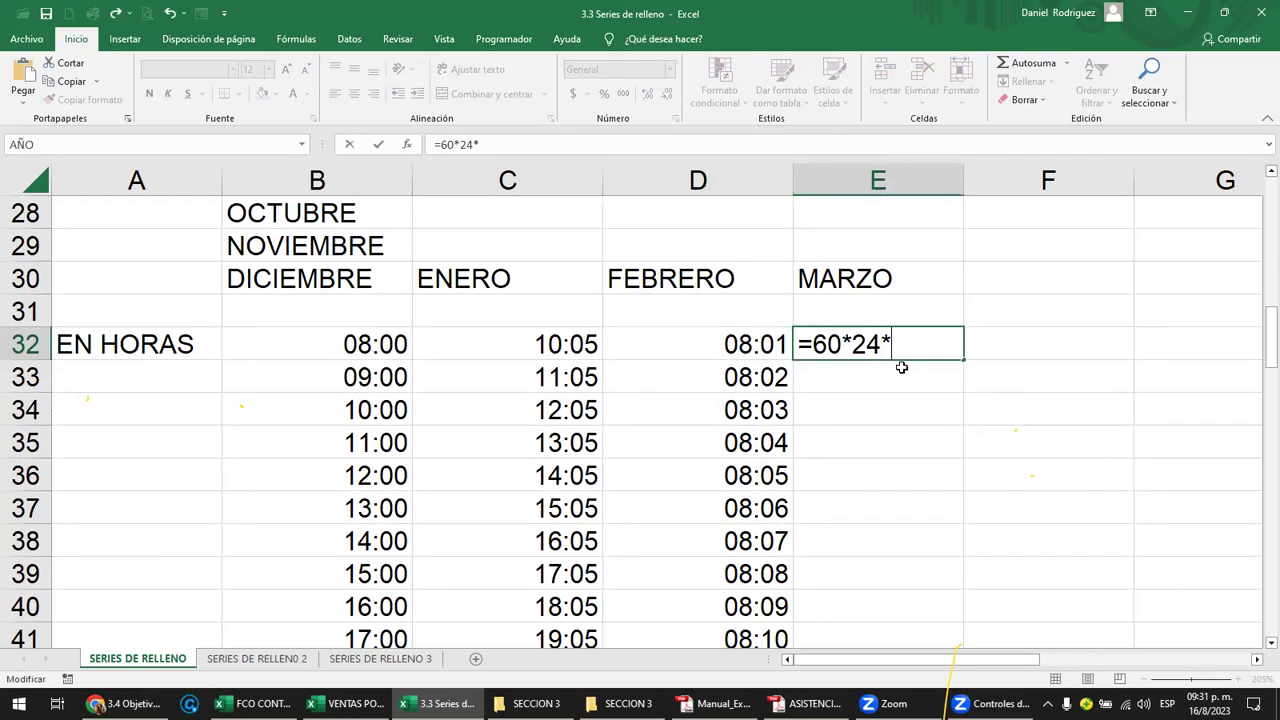
pyautogui.write('60')
pyautogui.press('Return')
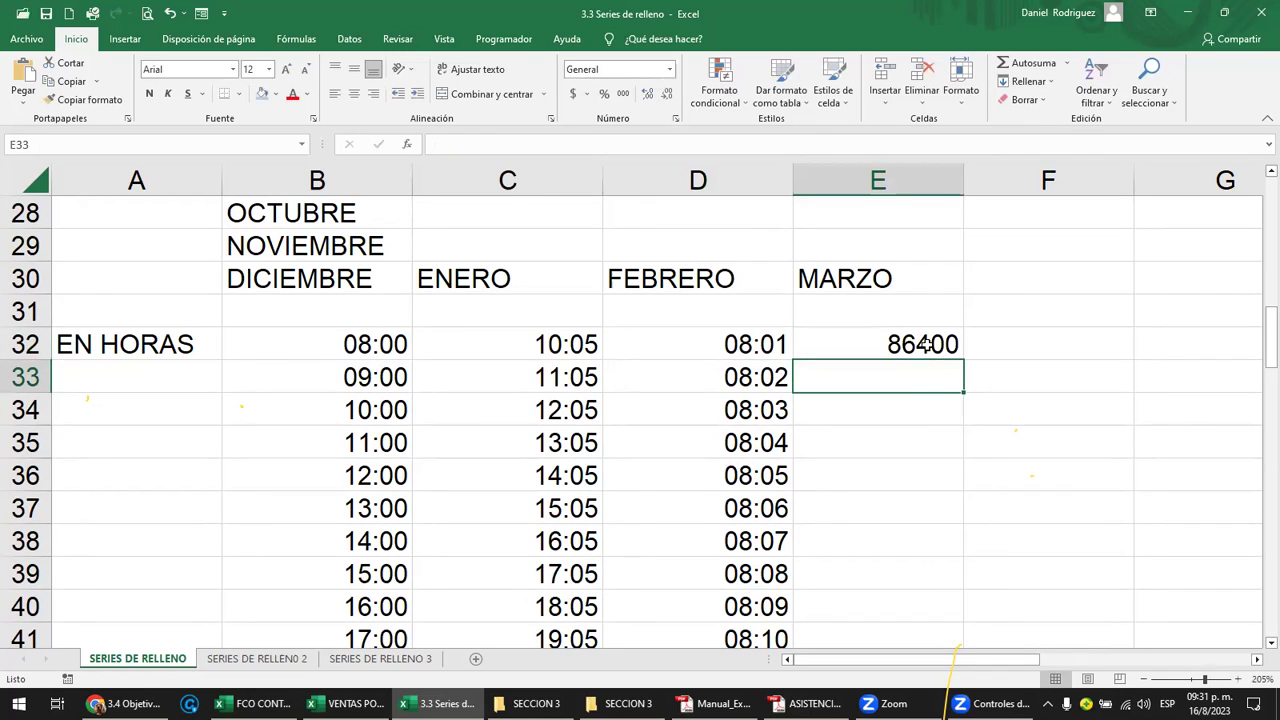
# Delete the seconds-per-day formula from E32 and return to the start of the minute series in D32.
pyautogui.click(927, 347)
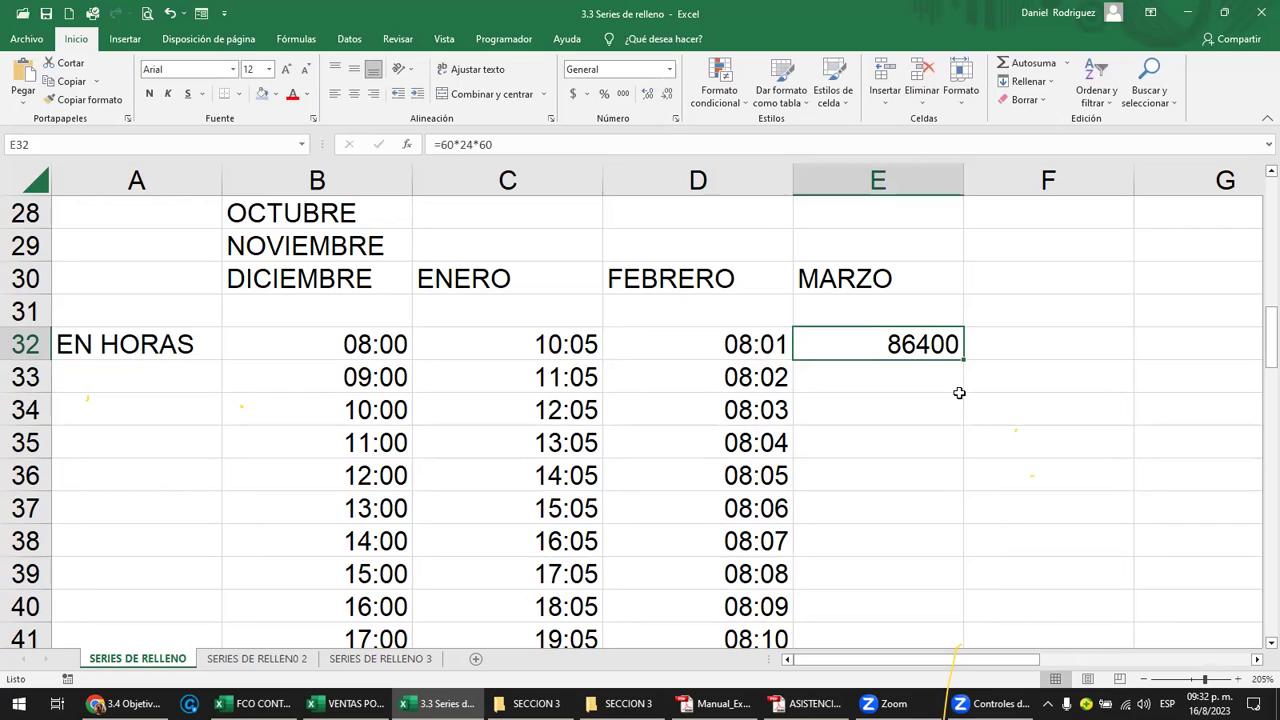
pyautogui.press('Delete')
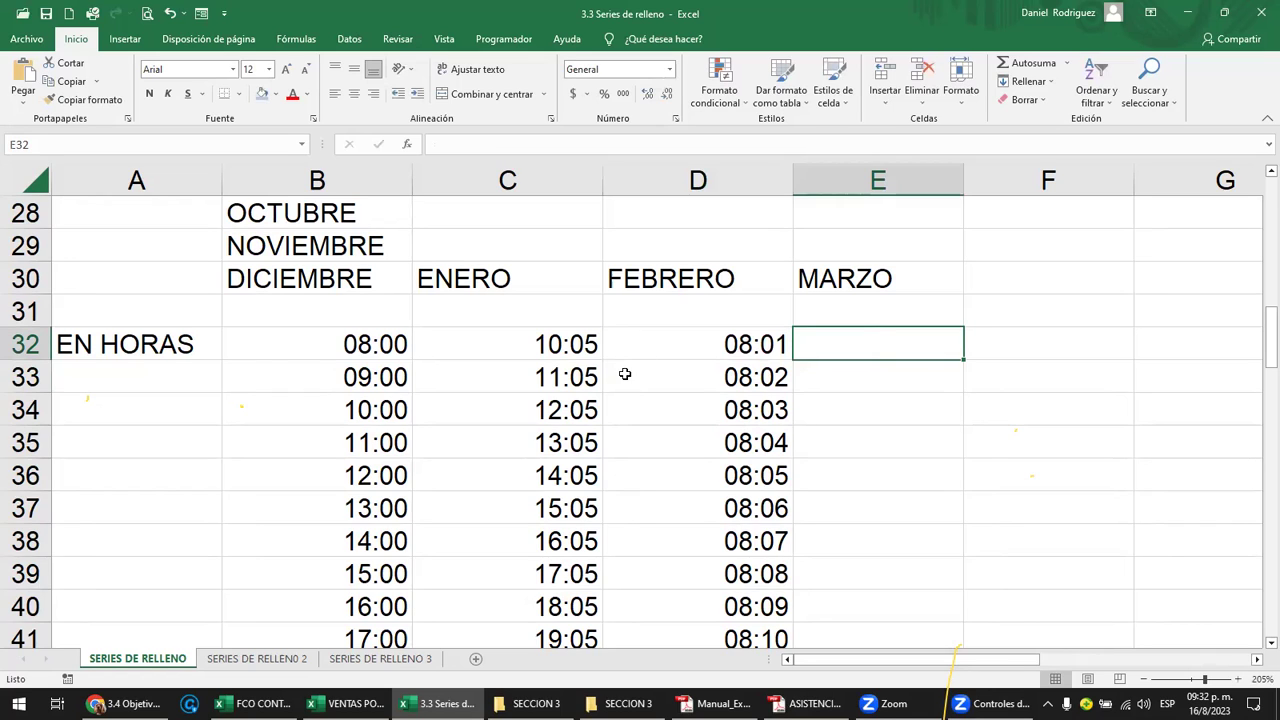
pyautogui.click(379, 357)
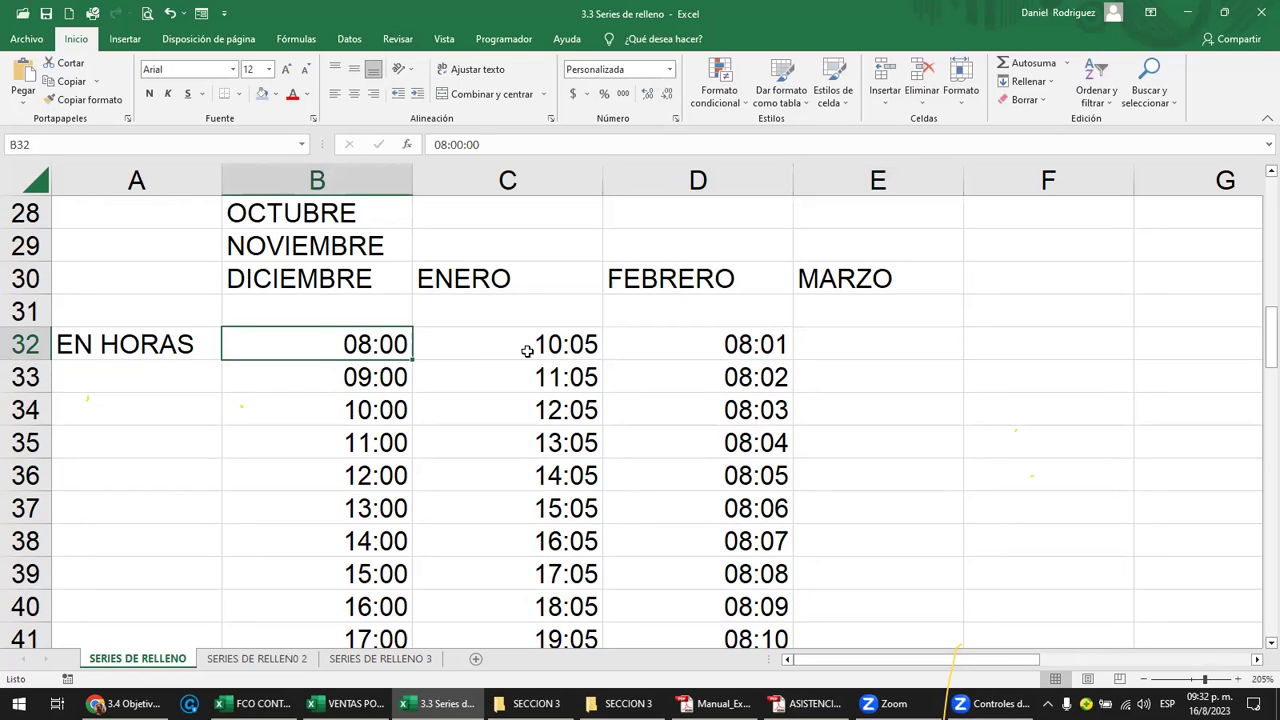
pyautogui.click(727, 350)
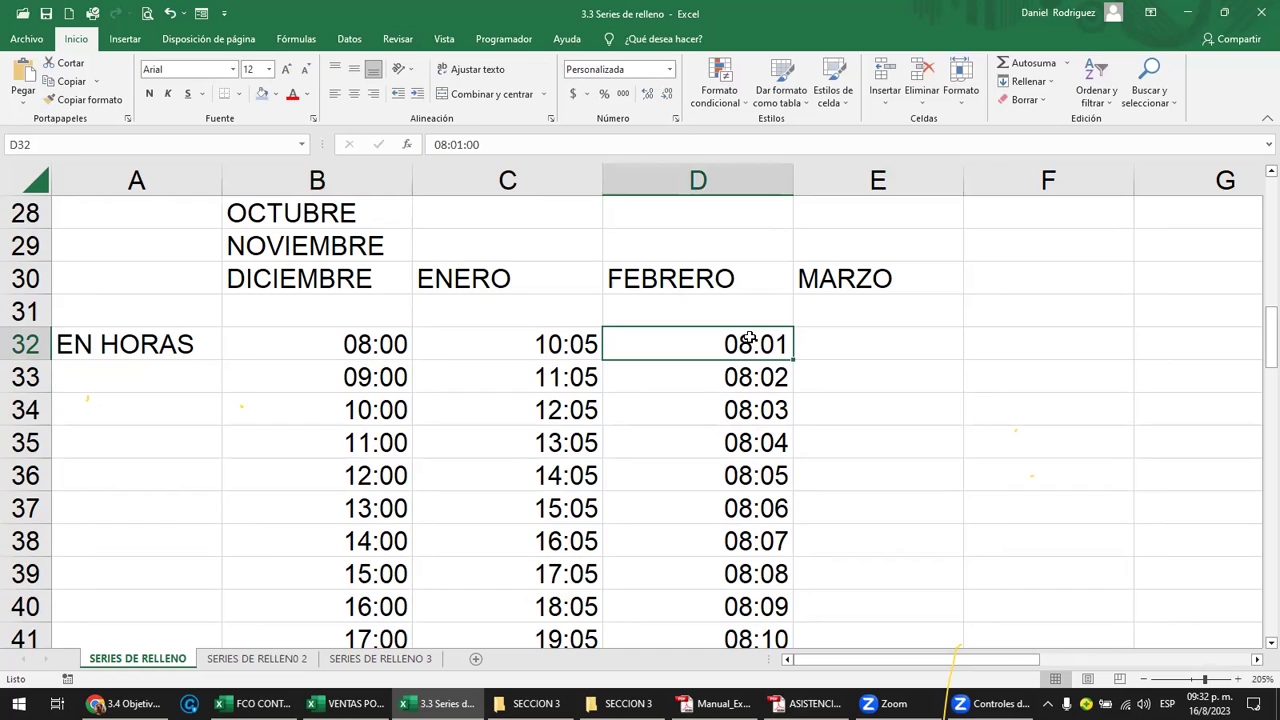
pyautogui.click(706, 179)
pyautogui.click(780, 346)
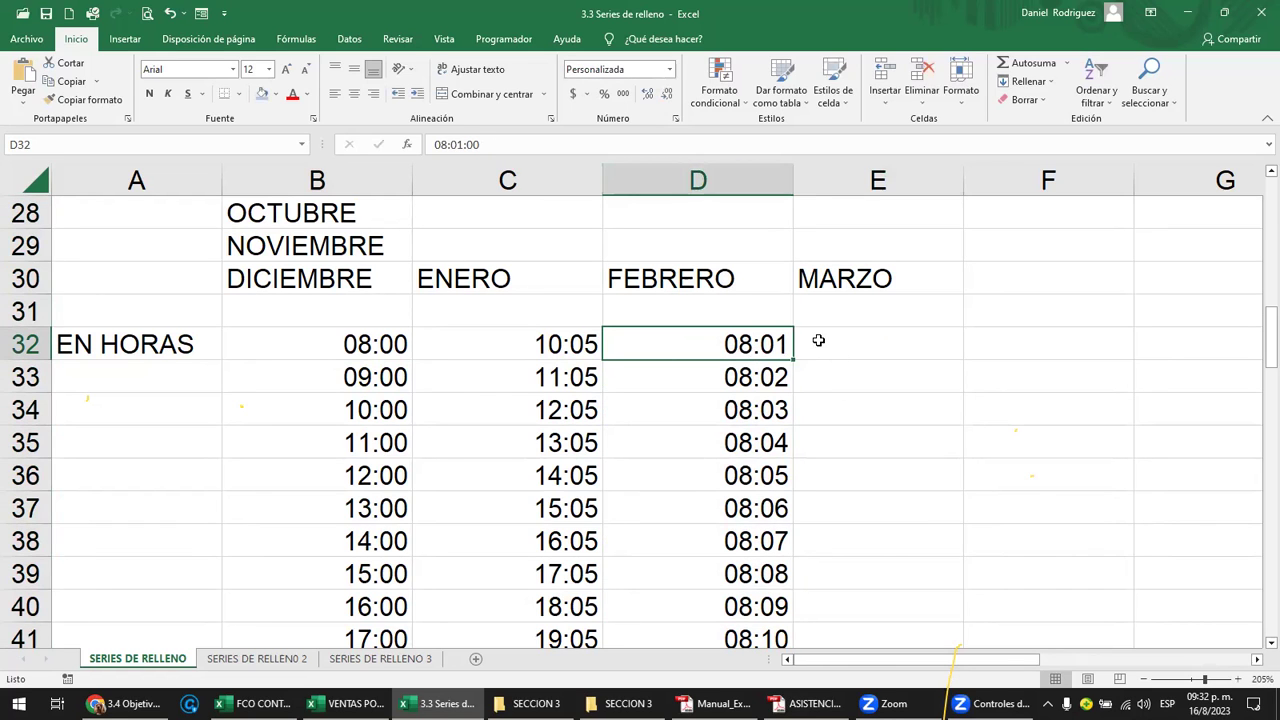
# Copy the time 08:02 from D33 into E32 to start a horizontal minute series.
pyautogui.click(881, 362)
pyautogui.press('Down')
pyautogui.press('Left')
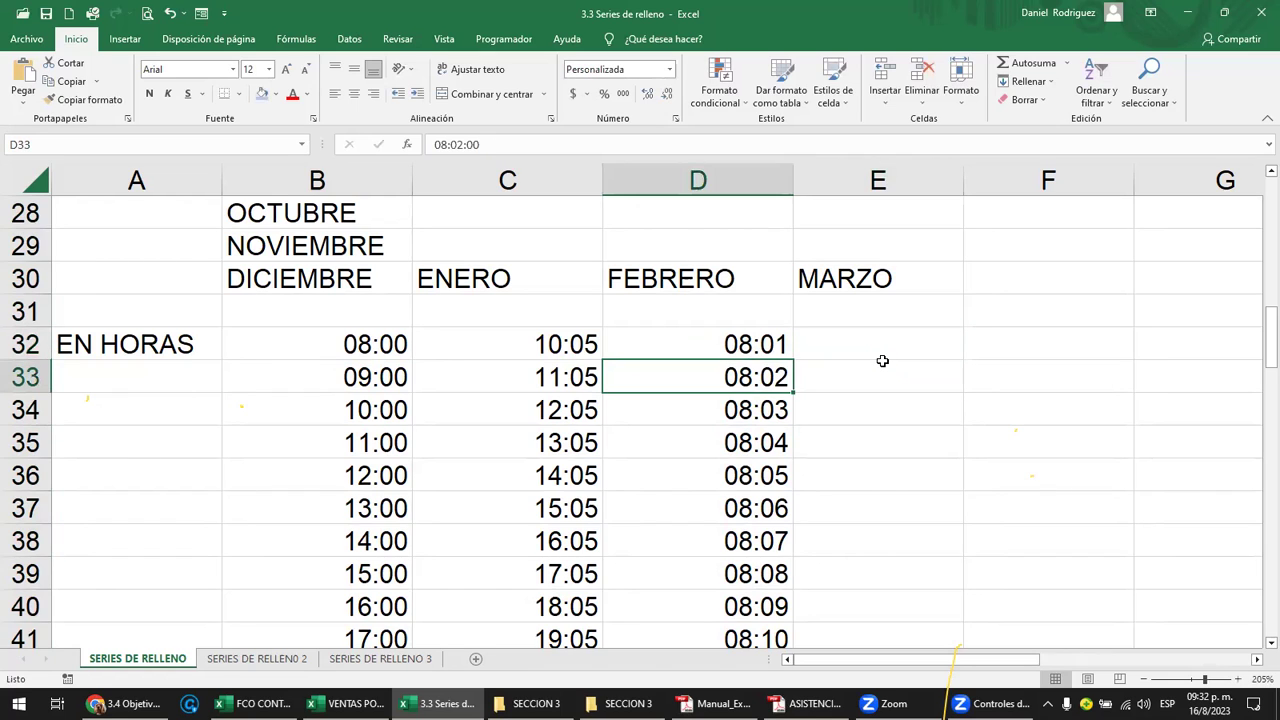
pyautogui.hotkey('ctrl', 'c')
pyautogui.press('Up')
pyautogui.press('Right')
pyautogui.hotkey('ctrl', 'v')
pyautogui.press('Escape')
# Autofill the minute series from D32:E32 across to G32 and select D32:G32 to check it.
pyautogui.moveTo(749, 343); pyautogui.dragTo(1230, 348)
pyautogui.click(1100, 345)
pyautogui.press('Left')
pyautogui.press('Left')
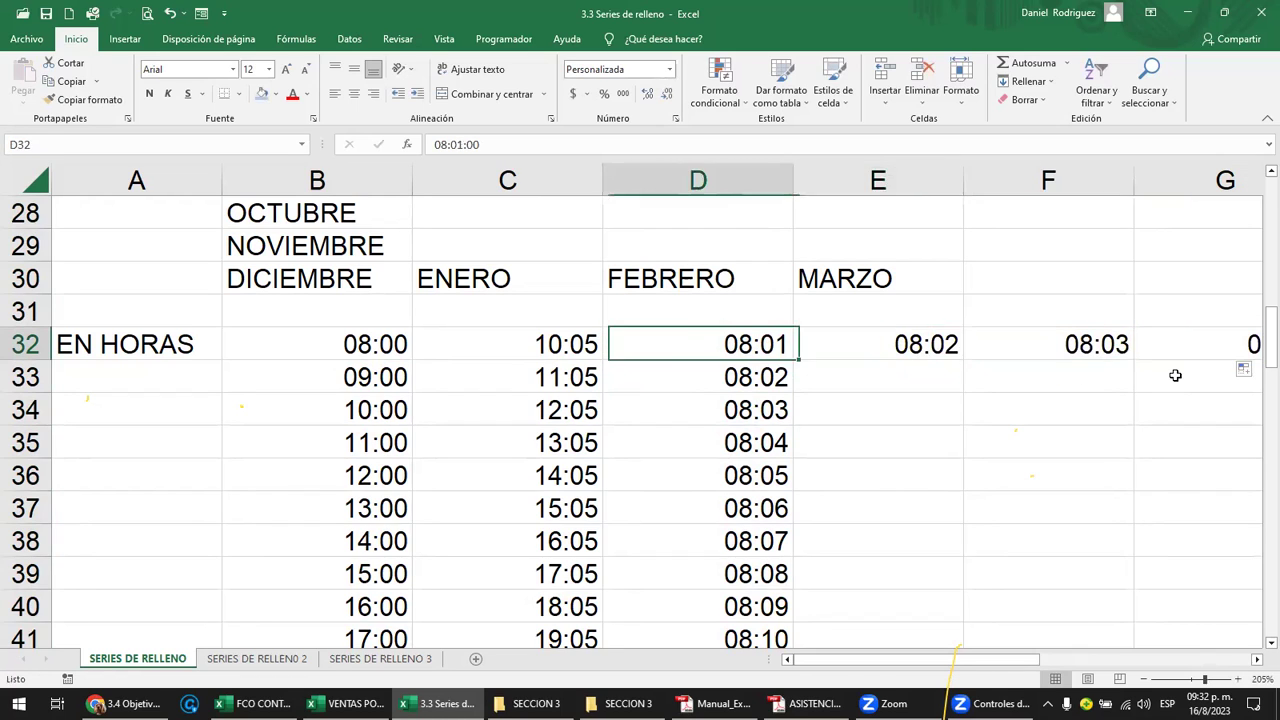
pyautogui.hotkey('shift', 'Right')
pyautogui.hotkey('shift', 'Right')
pyautogui.hotkey('shift', 'Right')
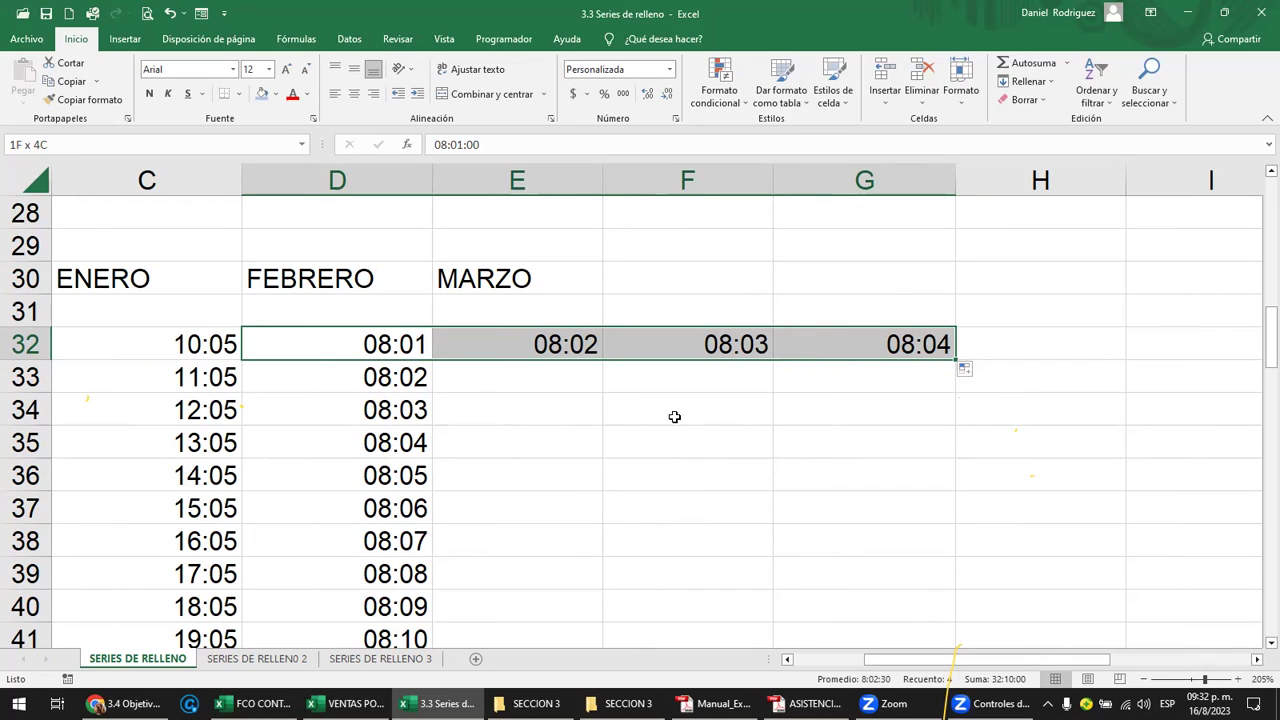
# Examine the EN HORAS block and select the vertical hour series in B32:B41.
pyautogui.press('Left')
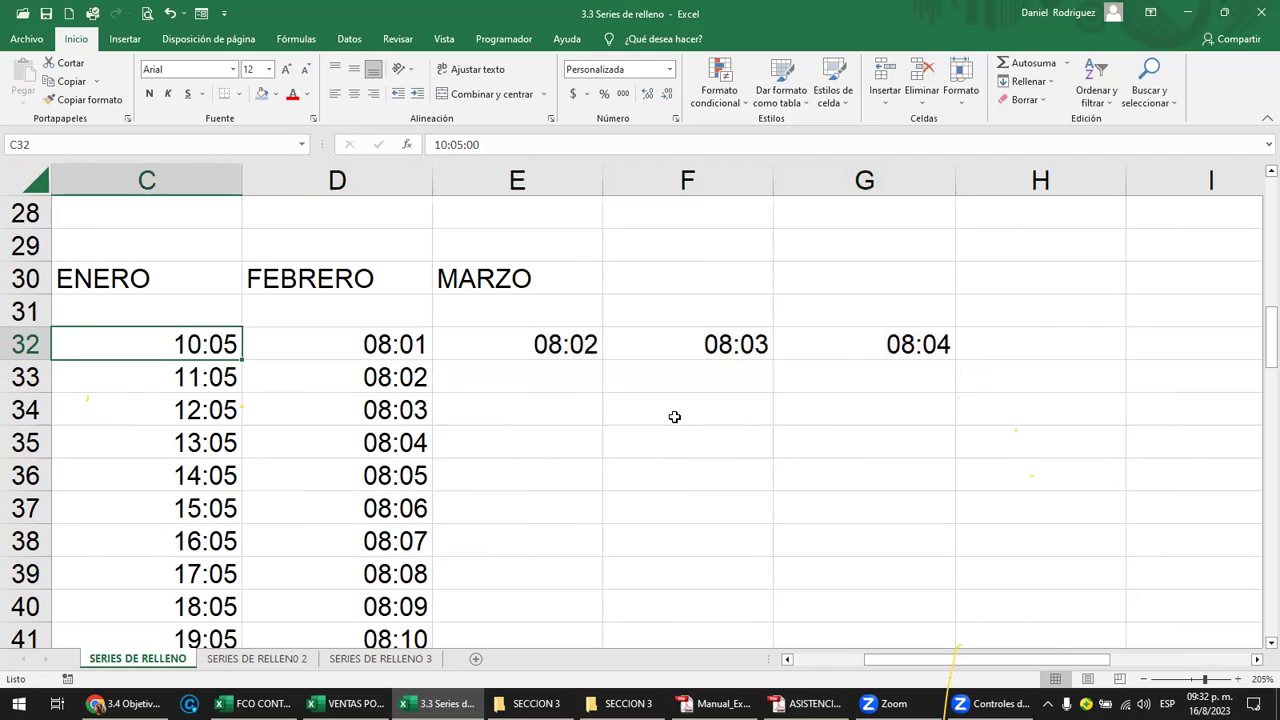
pyautogui.press('Left')
pyautogui.press('Left')
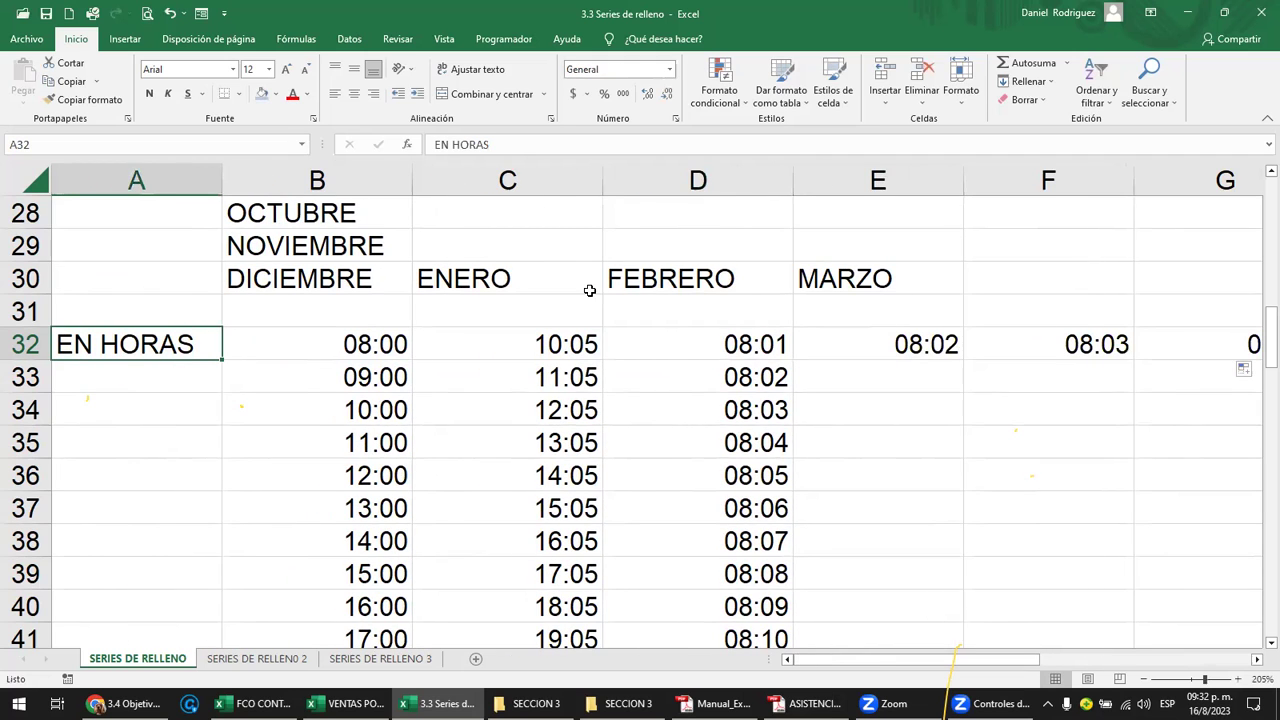
pyautogui.keyDown('ctrl'); pyautogui.scroll(-1, 573, 313); pyautogui.keyUp('ctrl')
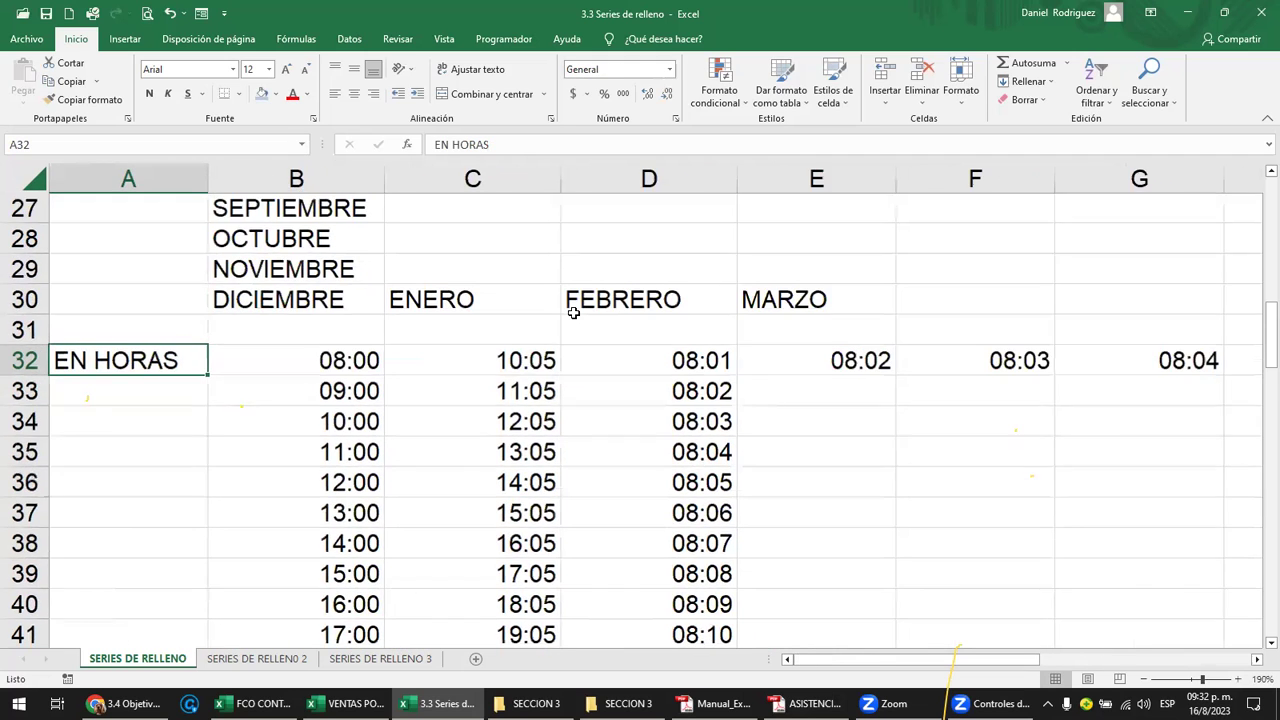
pyautogui.scroll(-2, 573, 313)
pyautogui.scroll(1, 575, 313)
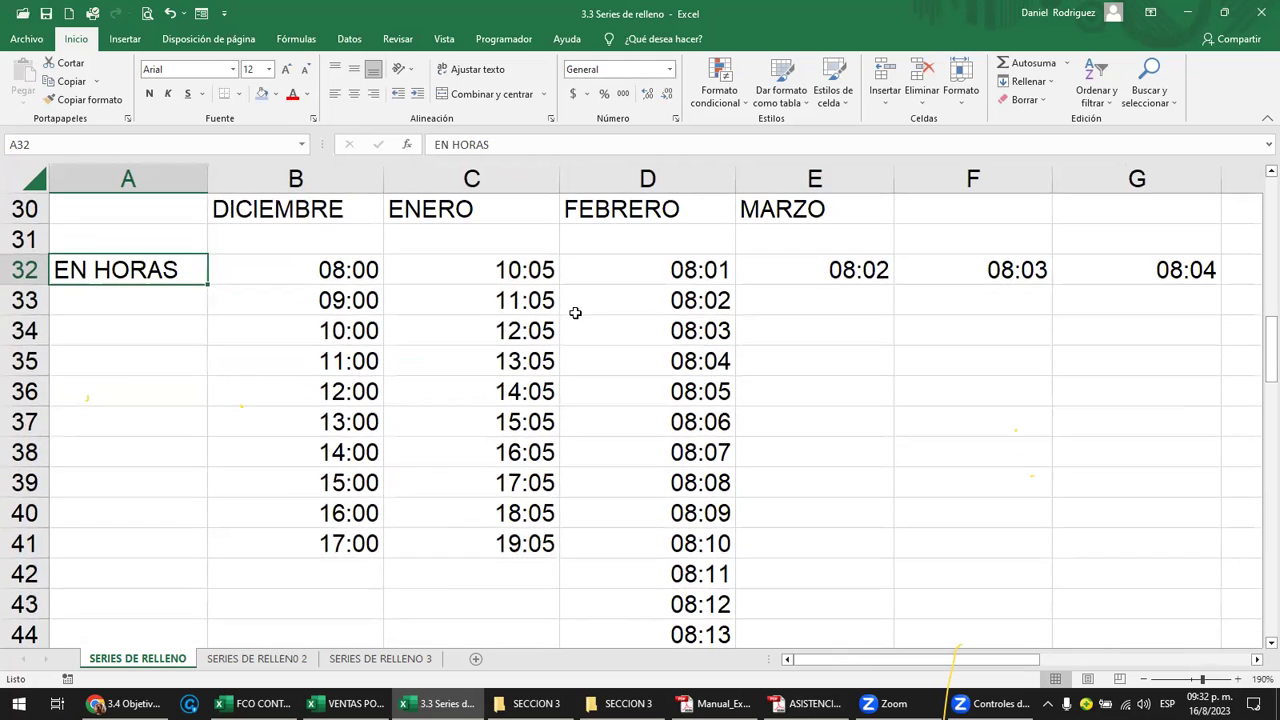
pyautogui.click(325, 274)
pyautogui.moveTo(285, 265); pyautogui.dragTo(345, 546)
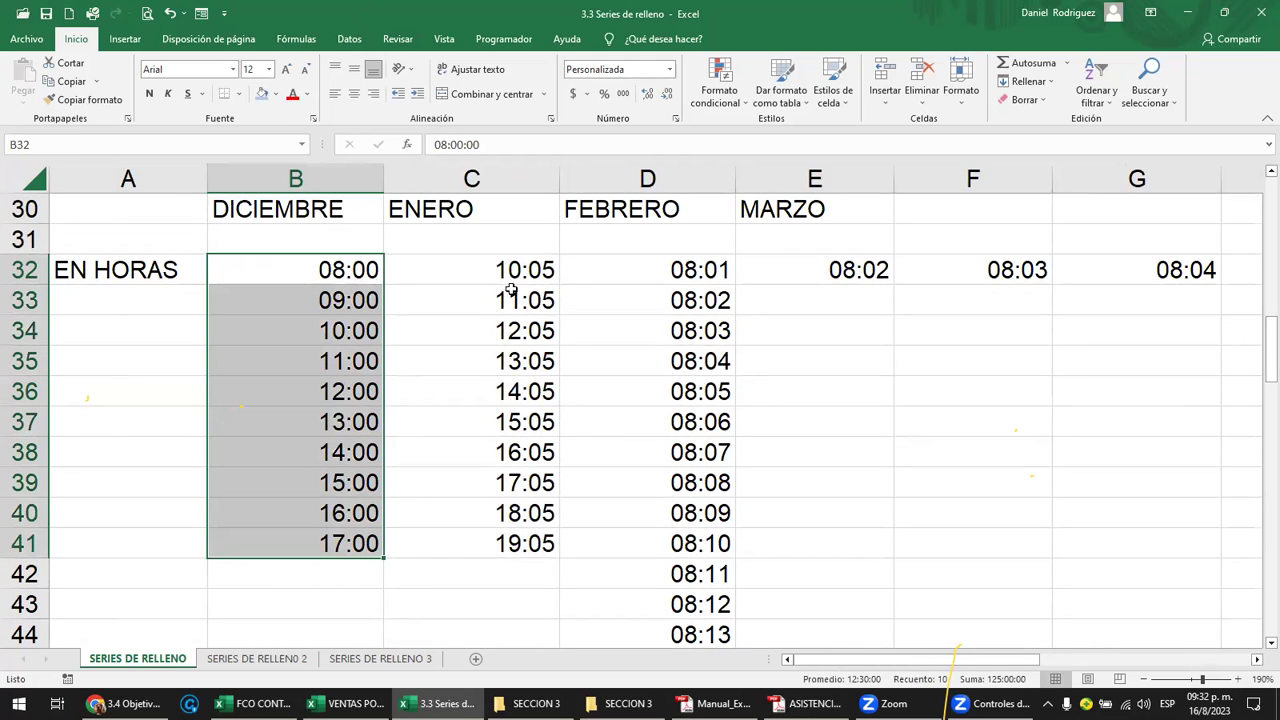
# Enter the time 10 AM in H32, beside the horizontal minute series, and check its stored value.
pyautogui.click(821, 340)
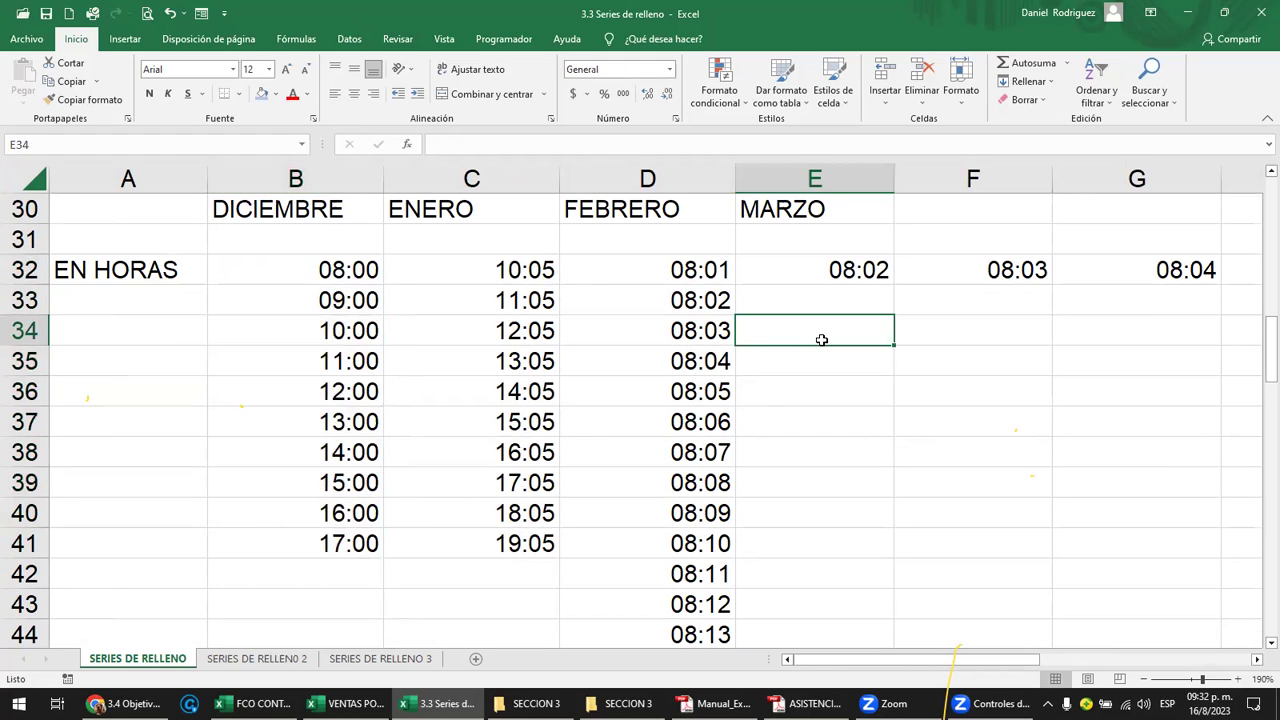
pyautogui.press('Right')
pyautogui.press('Right')
pyautogui.press('Right')
pyautogui.press('Right')
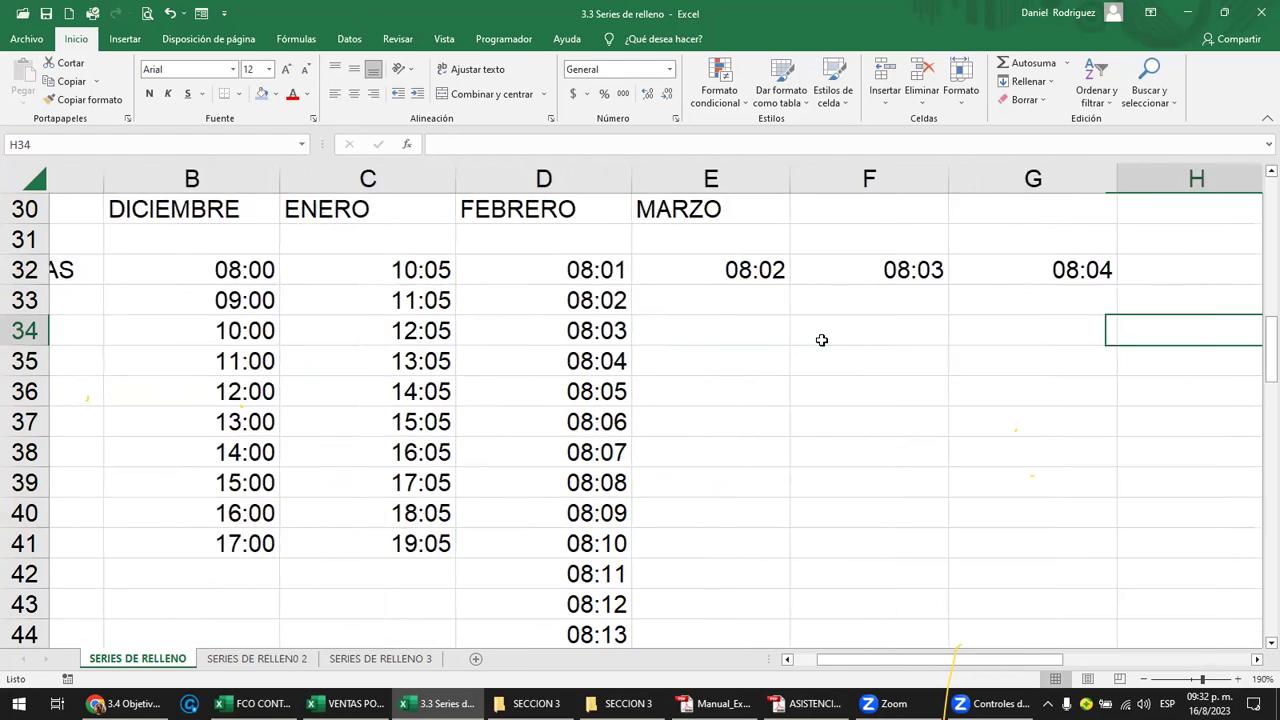
pyautogui.press('Up')
pyautogui.press('Left')
pyautogui.press('Left')
pyautogui.press('Up')
pyautogui.press('Left')
pyautogui.press('Right')
pyautogui.press('Right')
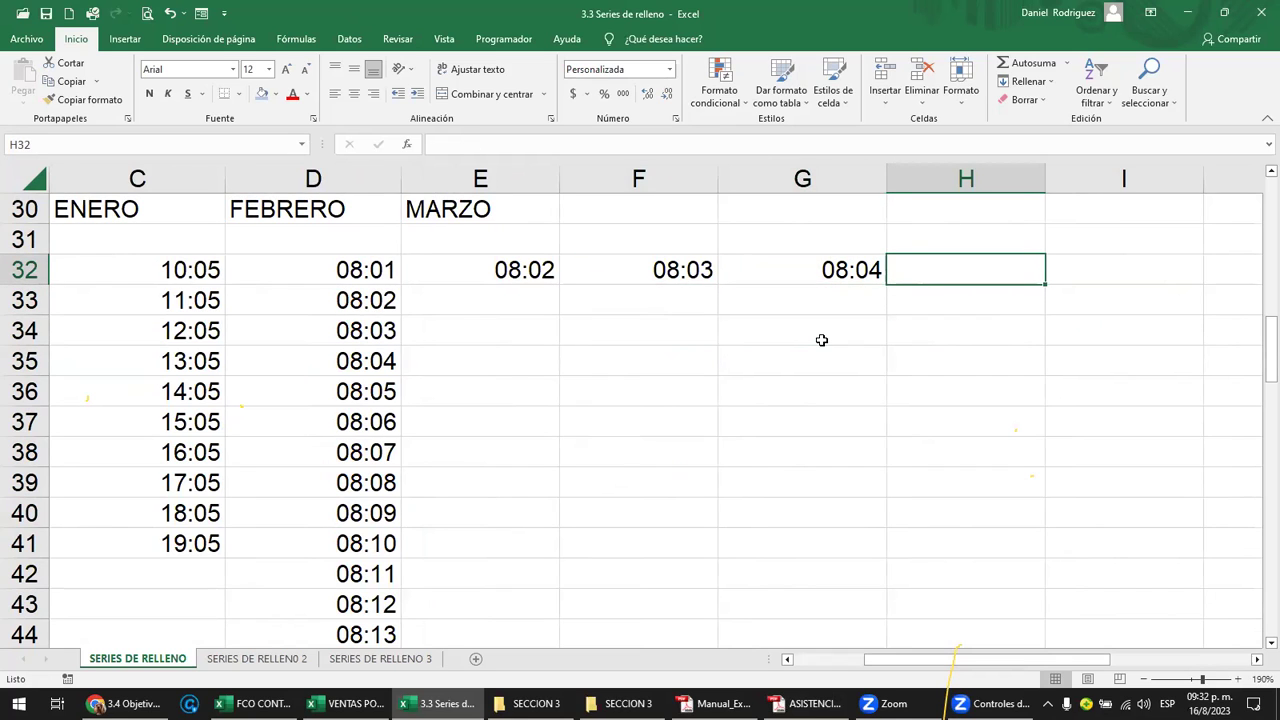
pyautogui.write('10 AM')
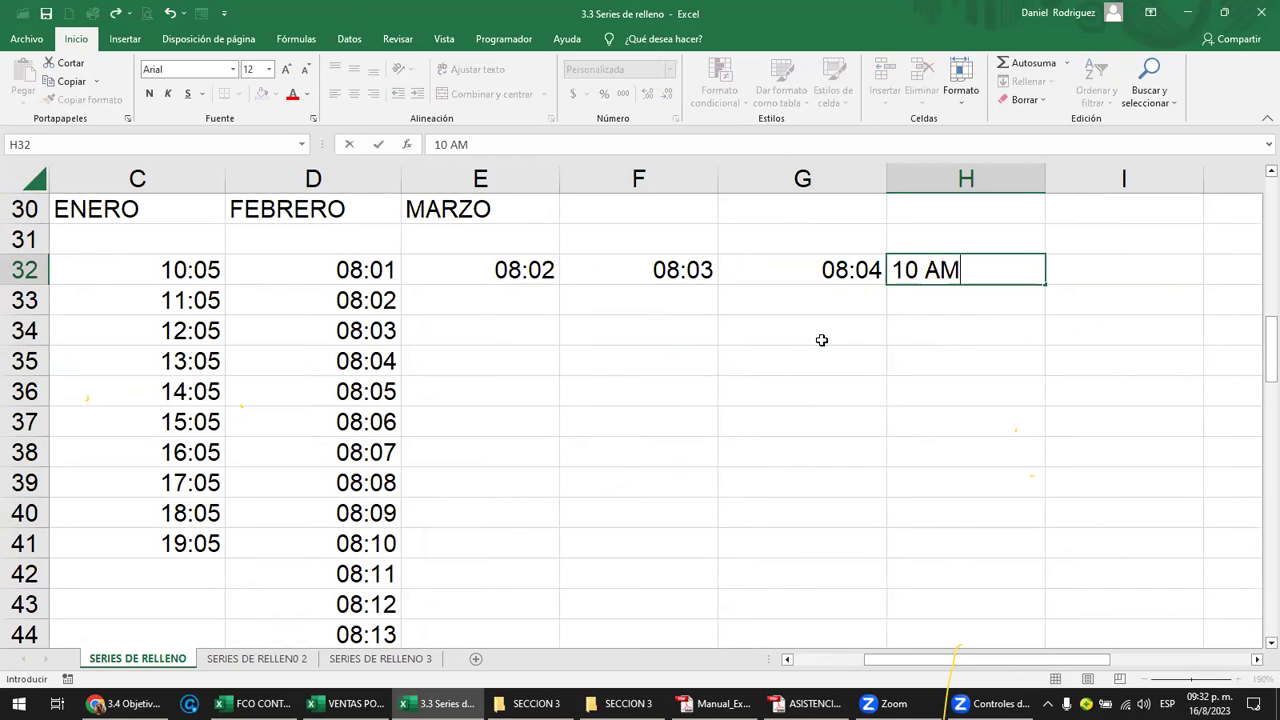
pyautogui.press('Return')
pyautogui.press('Up')
pyautogui.press('F2')
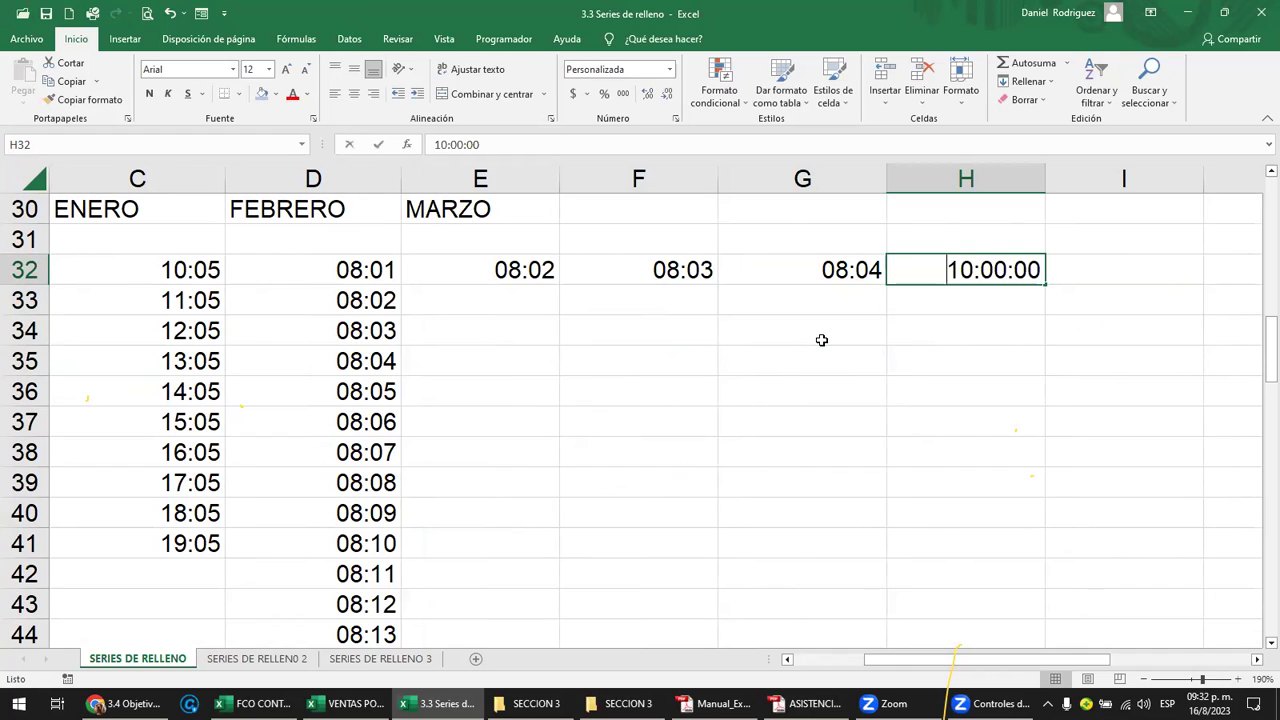
pyautogui.press('Escape')
# Enter the time 2PM in I32 and check its stored value.
pyautogui.press('Right')
pyautogui.write('14')
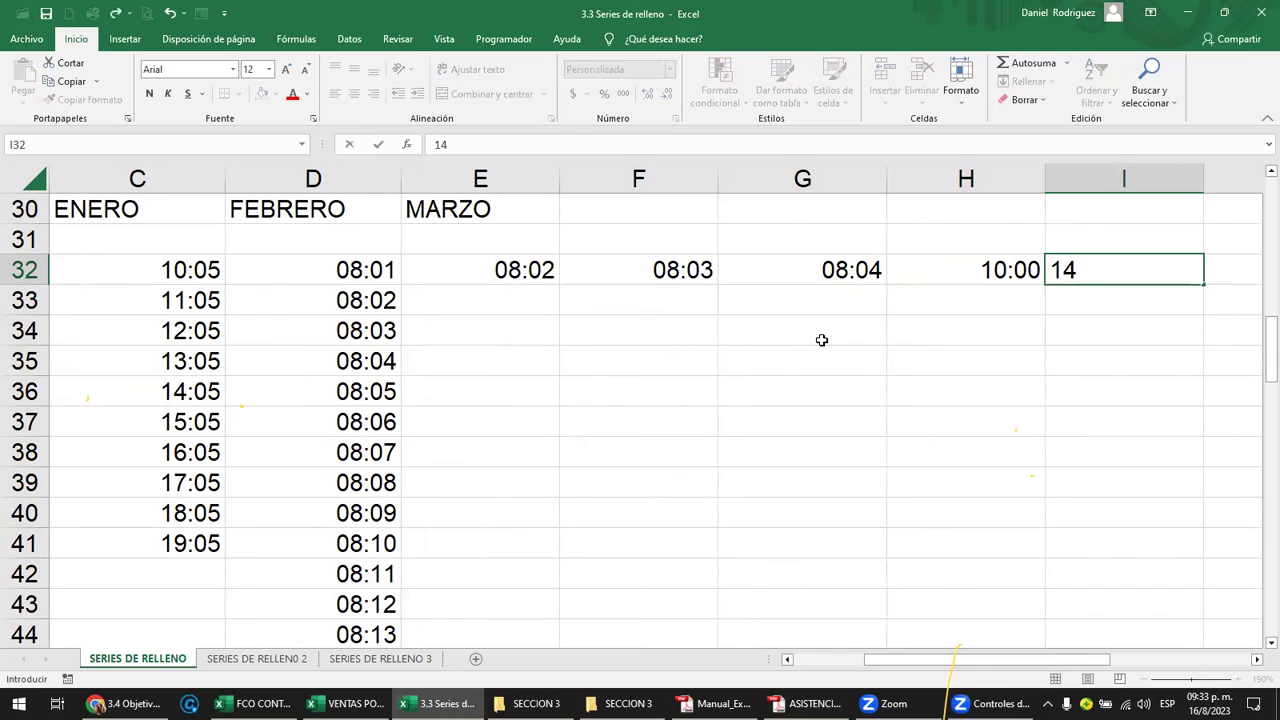
pyautogui.write(';')
pyautogui.press('BackSpace')
pyautogui.press('BackSpace')
pyautogui.write('2PM')
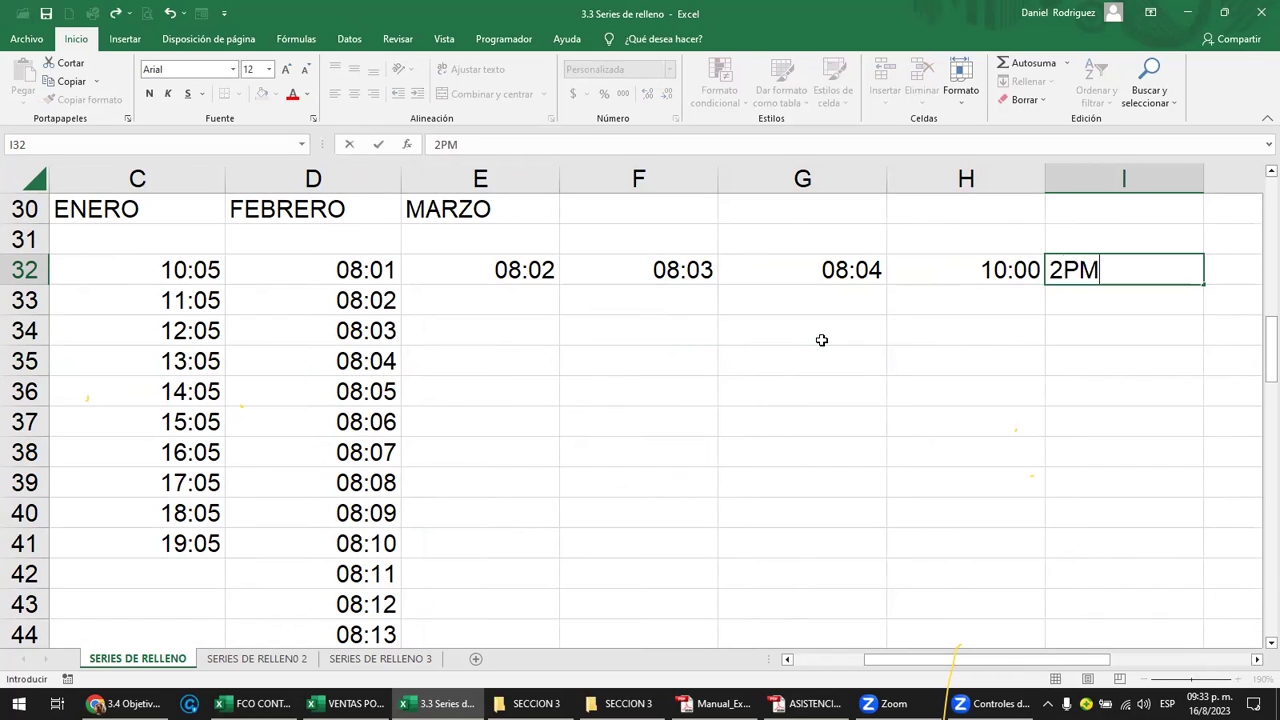
pyautogui.press('F2')
pyautogui.press('Left')
pyautogui.press('Left')
pyautogui.press('Left')
pyautogui.press('Right')
pyautogui.press('Return')
pyautogui.press('Up')
pyautogui.press('Right')
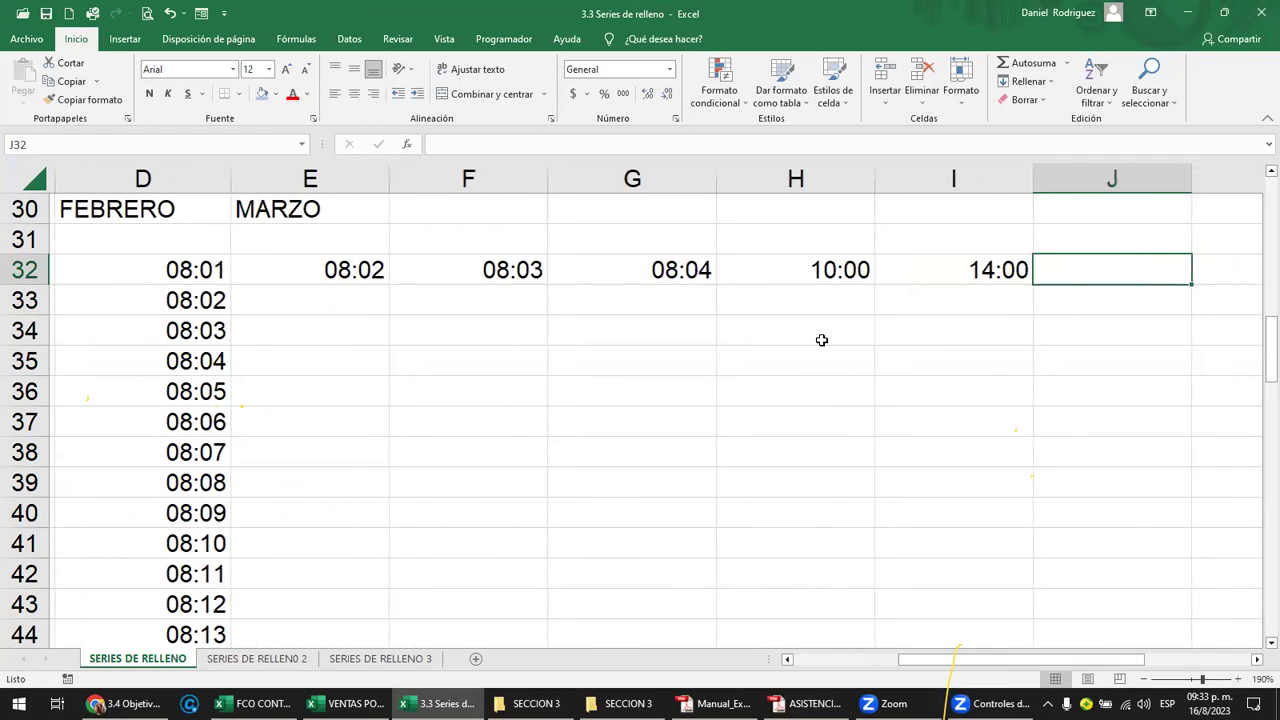
pyautogui.press('Left')
pyautogui.press('F2')
pyautogui.press('Escape')
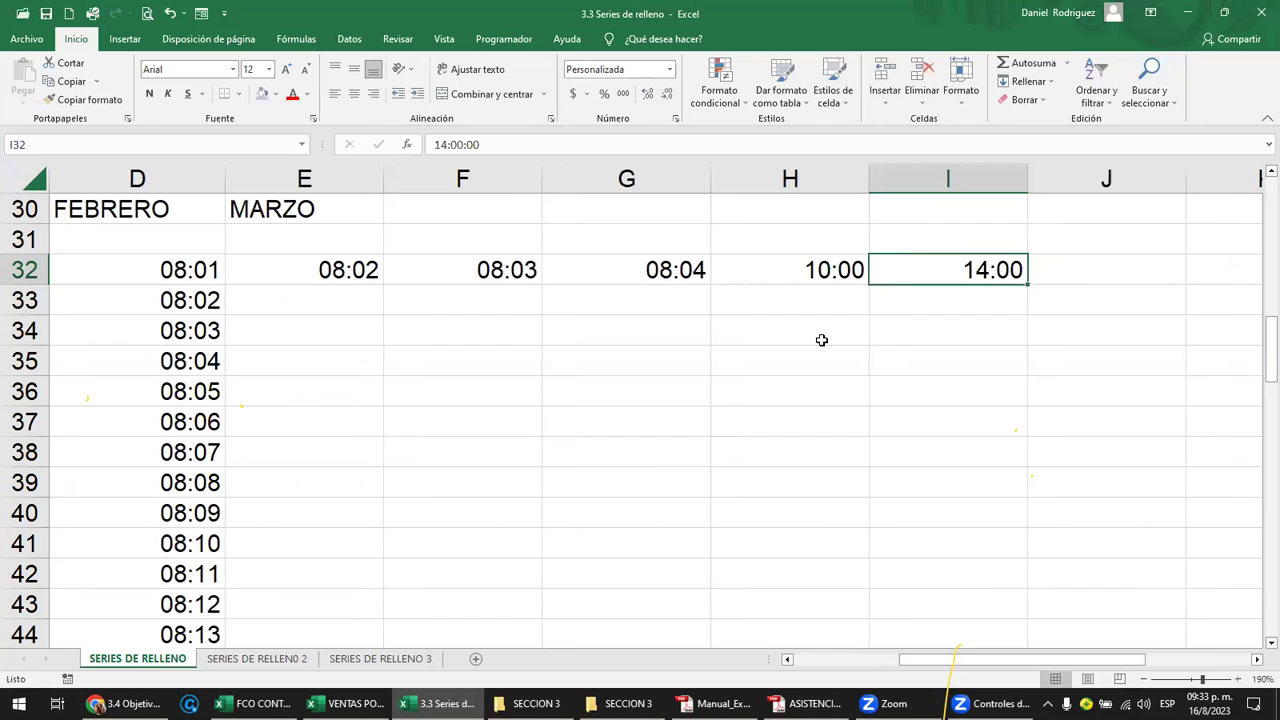
# Compare the typed times in H32:I32 with the minute series in E32:G32.
pyautogui.moveTo(790, 277); pyautogui.dragTo(940, 262)
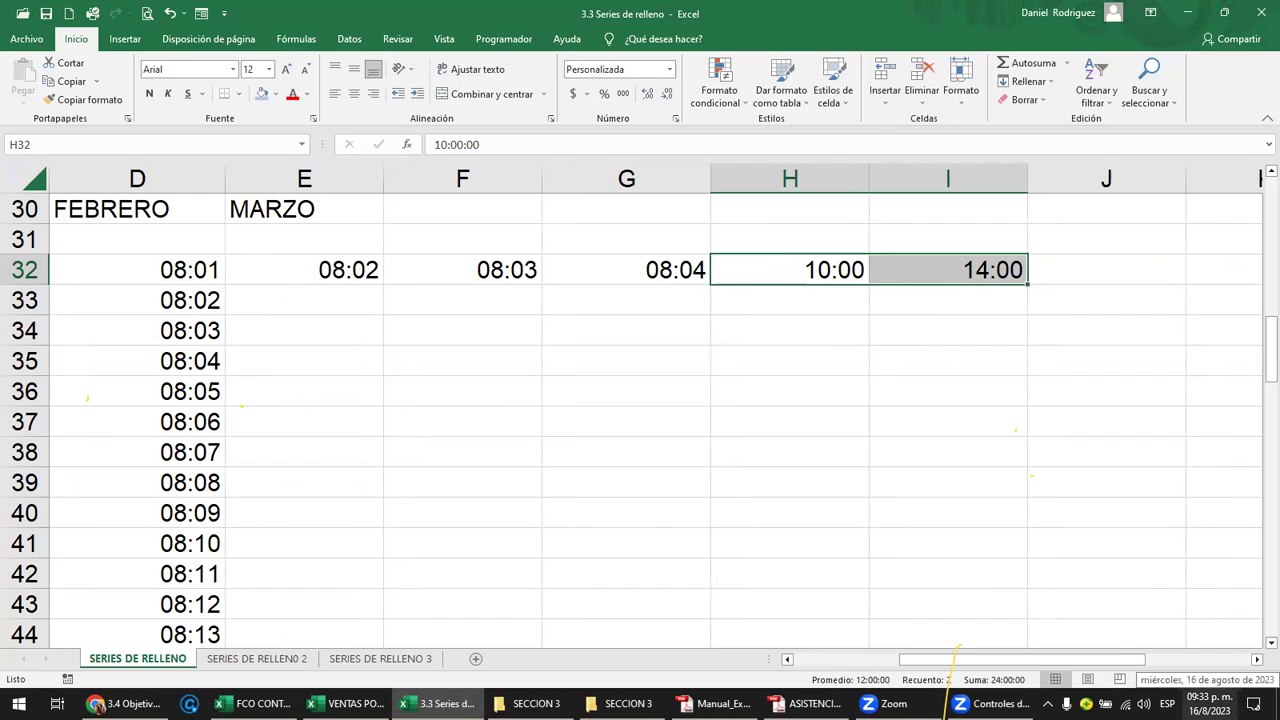
pyautogui.click(814, 273)
pyautogui.moveTo(316, 276); pyautogui.dragTo(640, 280)
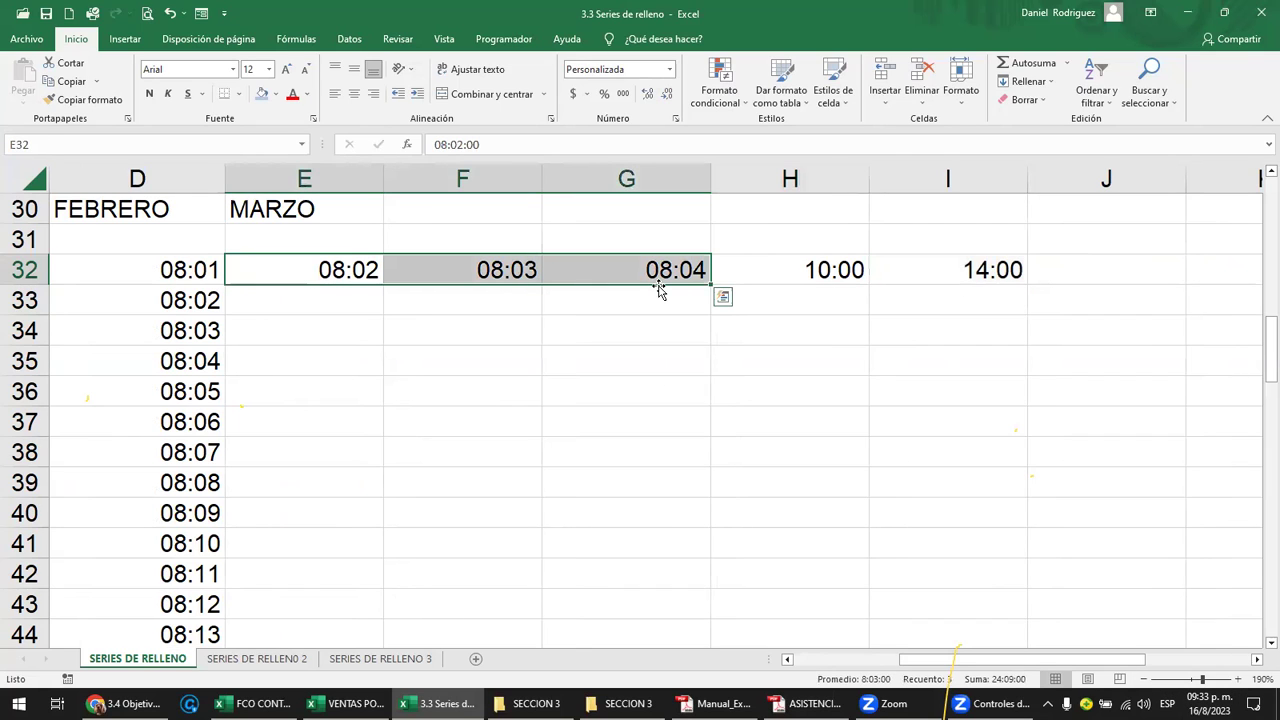
pyautogui.click(822, 272)
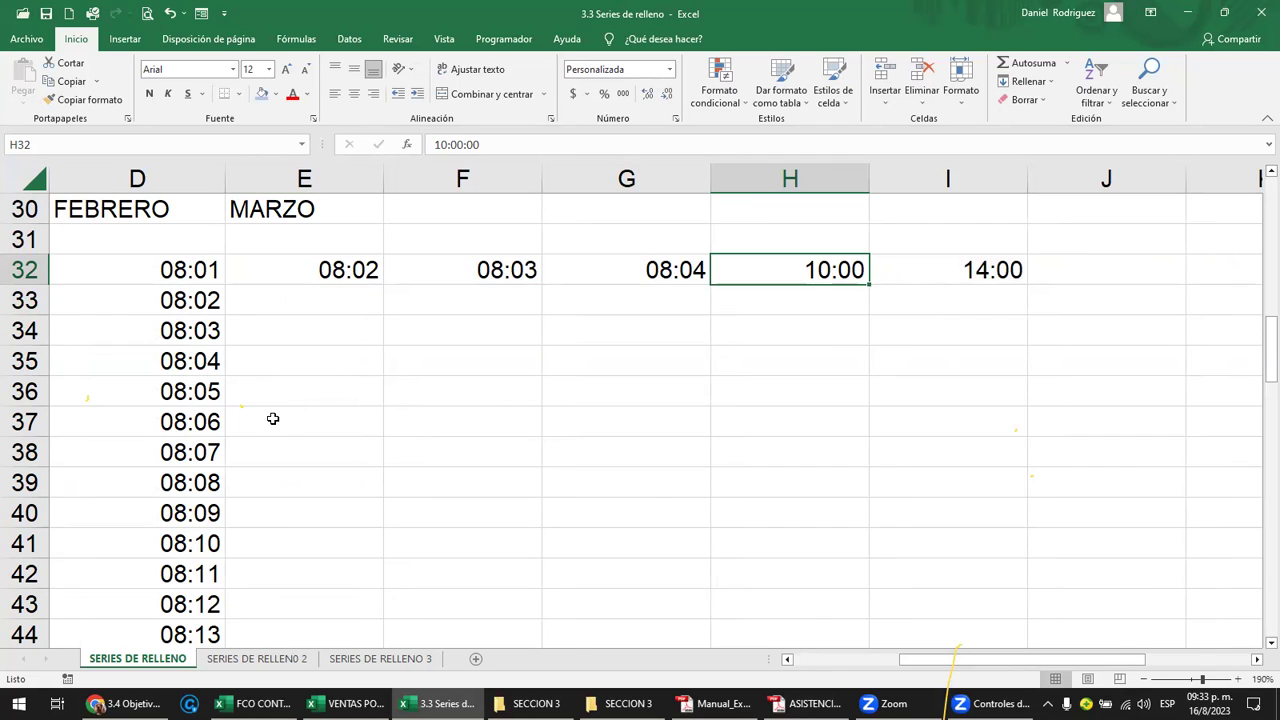
# Open the sheet SERIES DE RELLEN0 2 and change the text in A2 to PRODUCTO 1.
pyautogui.click(258, 659)
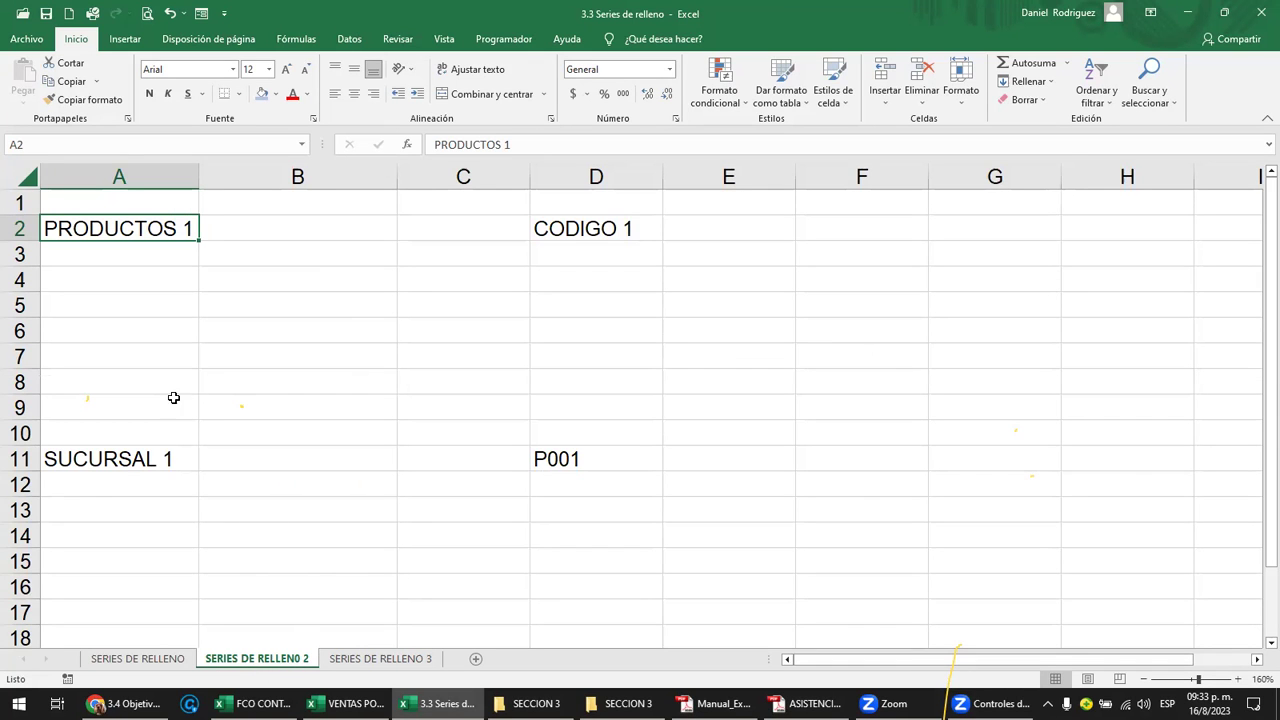
pyautogui.keyDown('ctrl'); pyautogui.scroll(2, 217, 352); pyautogui.keyUp('ctrl')
pyautogui.keyDown('ctrl'); pyautogui.scroll(1, 217, 352); pyautogui.keyUp('ctrl')
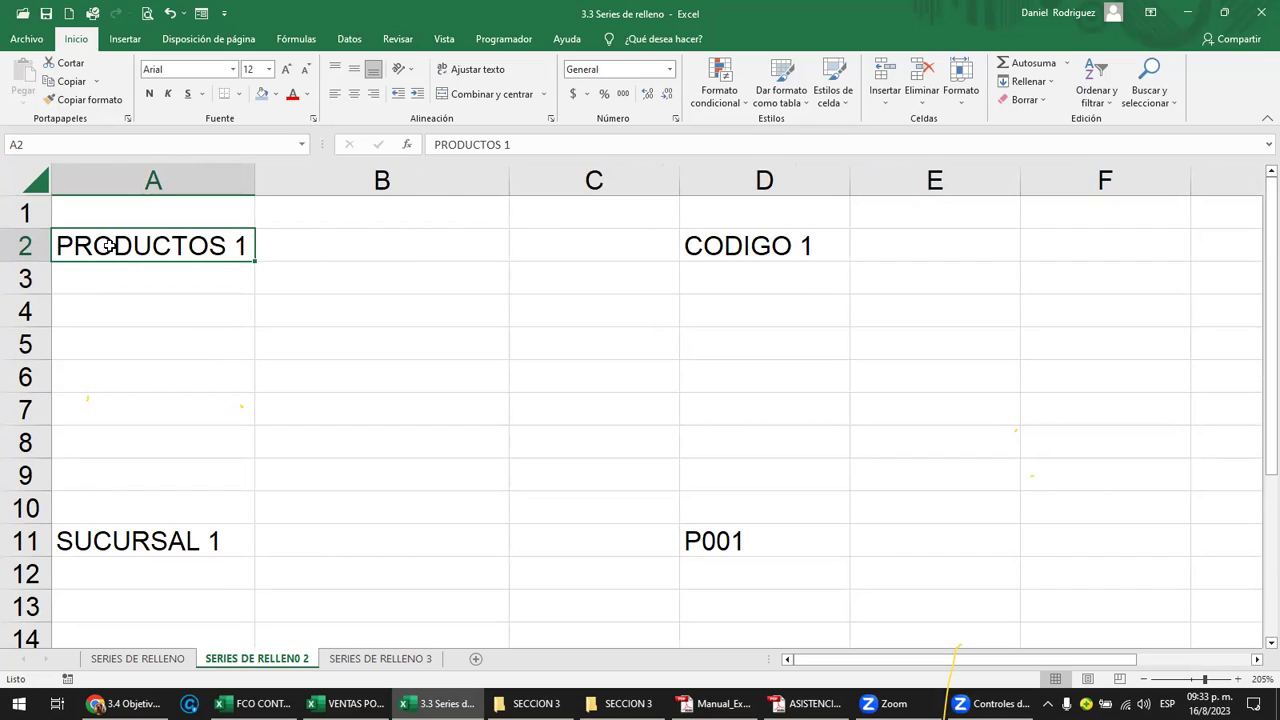
pyautogui.doubleClick(224, 246)
pyautogui.press('BackSpace')
pyautogui.press('Return')
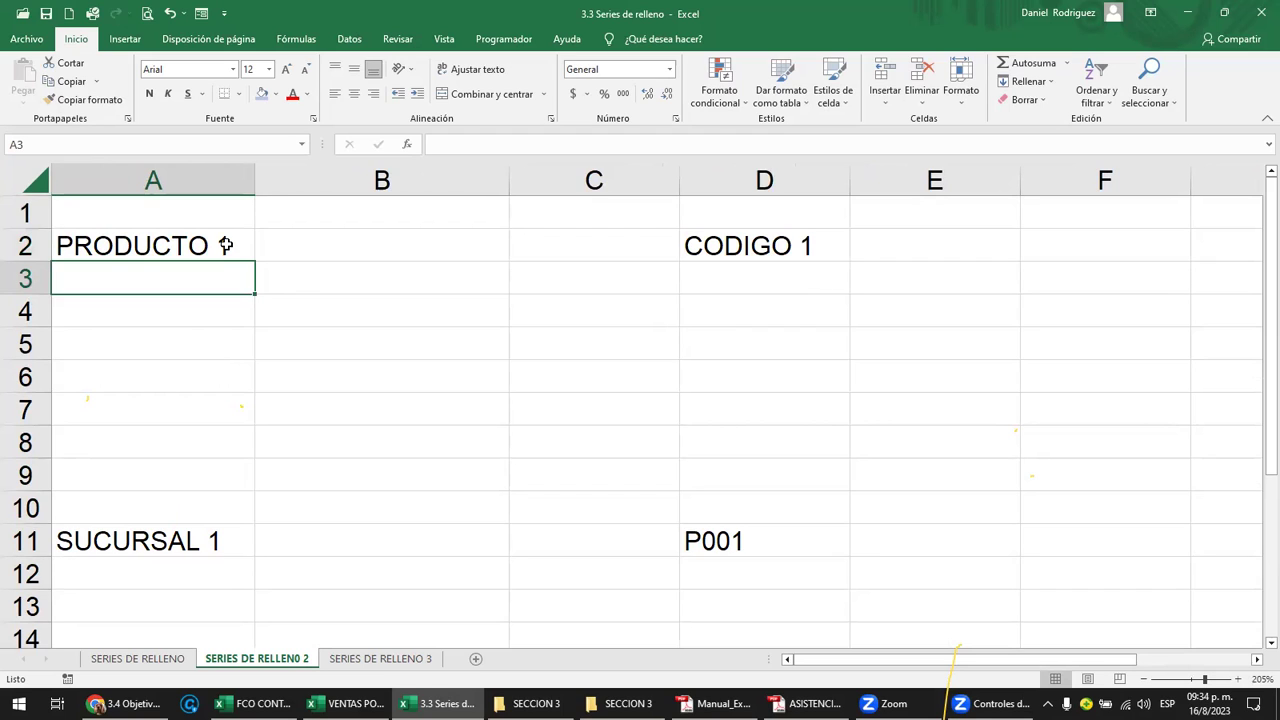
# Autofill PRODUCTO 1 from A2 down to A7 and across to C2.
pyautogui.click(197, 246)
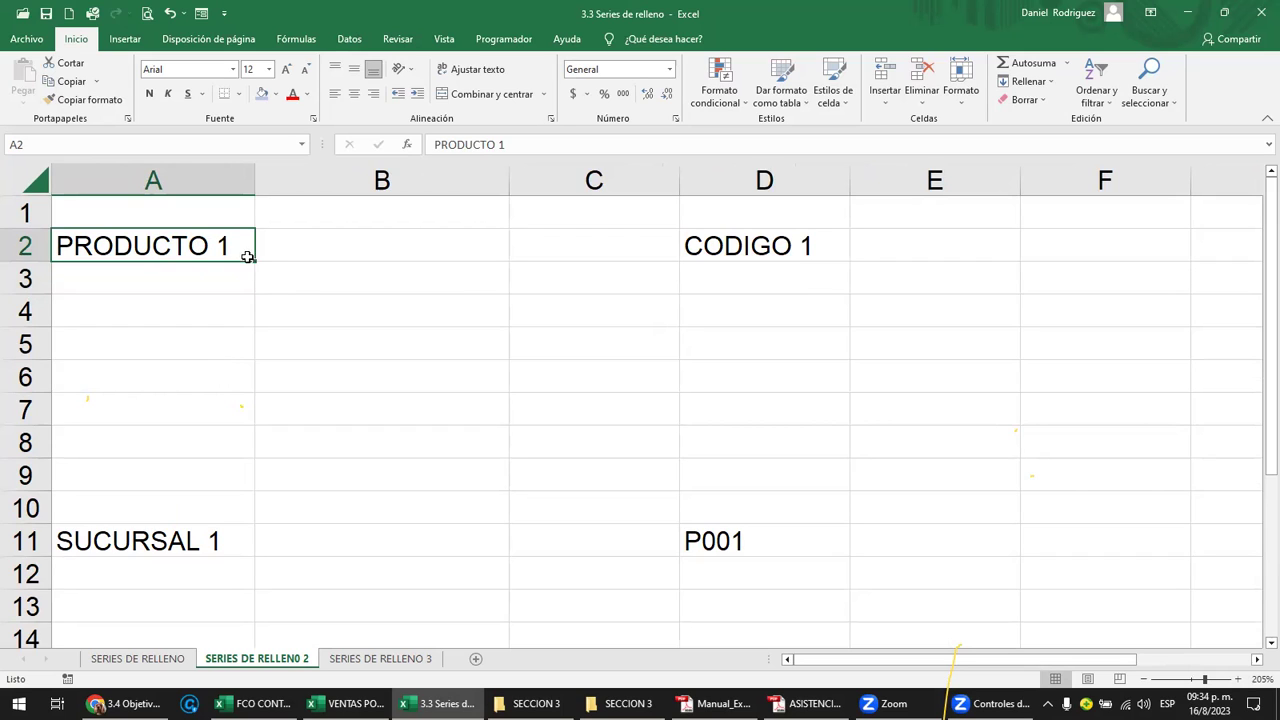
pyautogui.moveTo(256, 262); pyautogui.dragTo(248, 416)
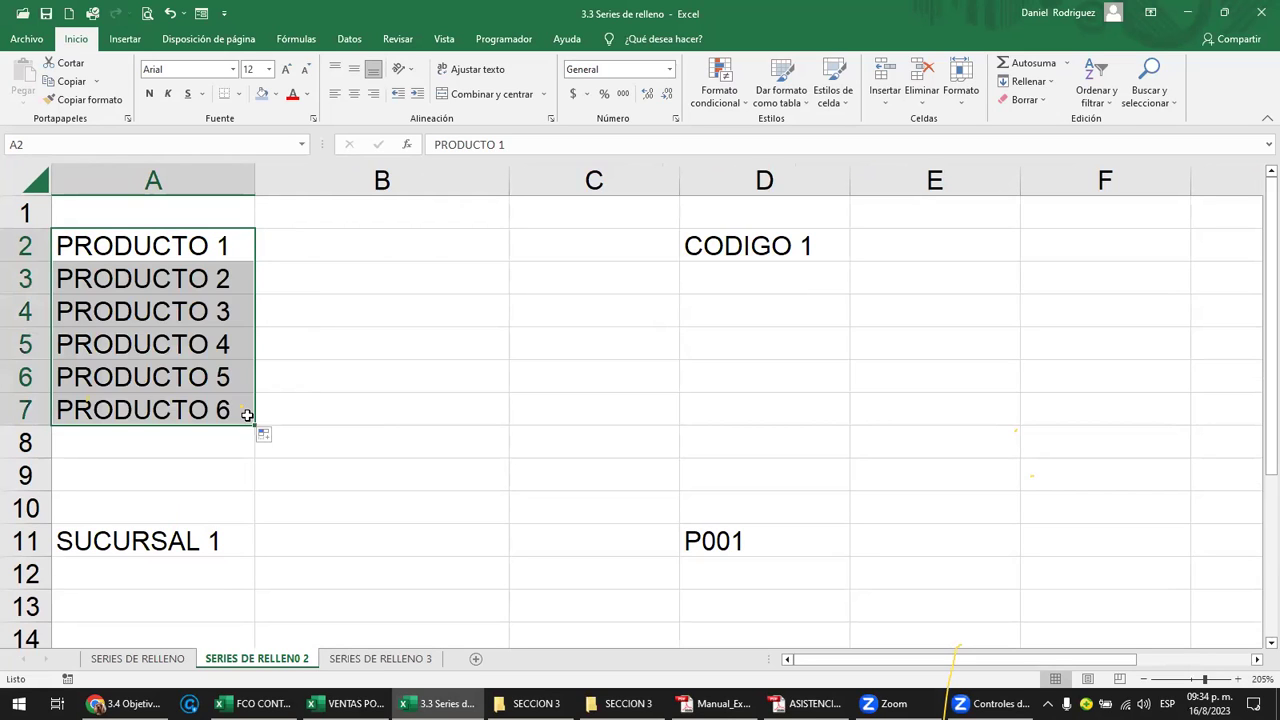
pyautogui.click(196, 250)
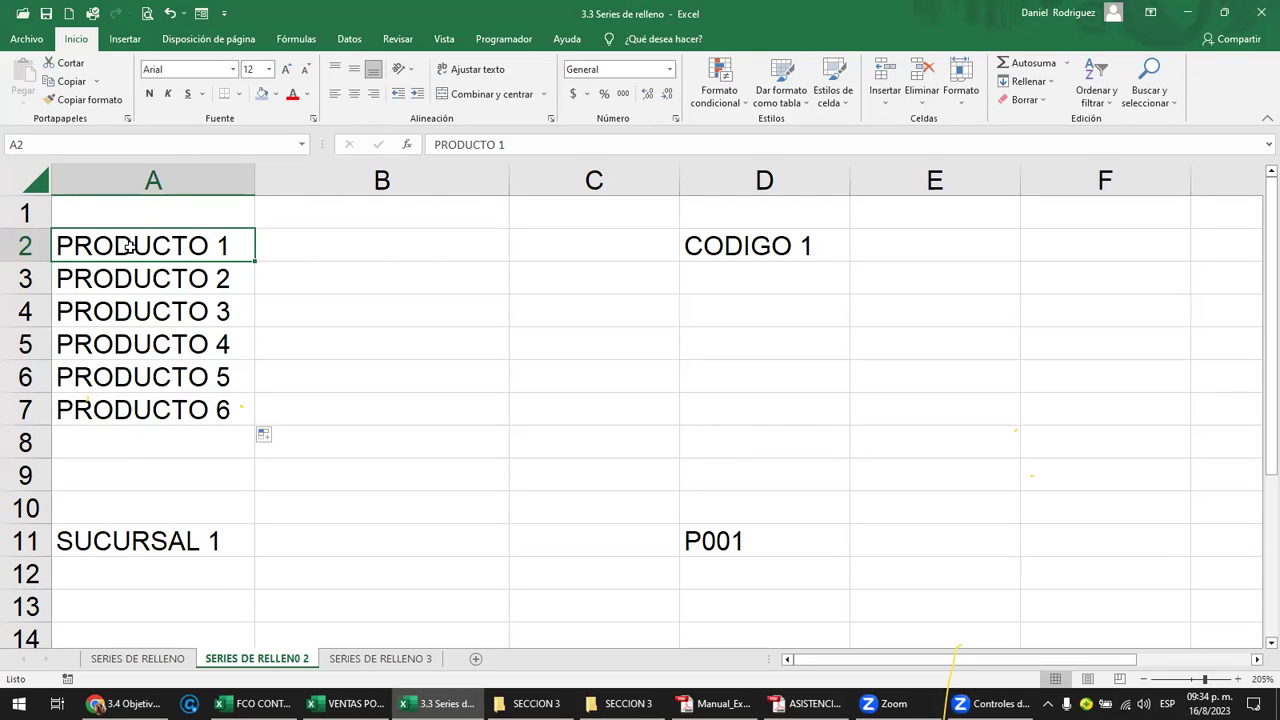
pyautogui.moveTo(253, 263); pyautogui.dragTo(423, 265)
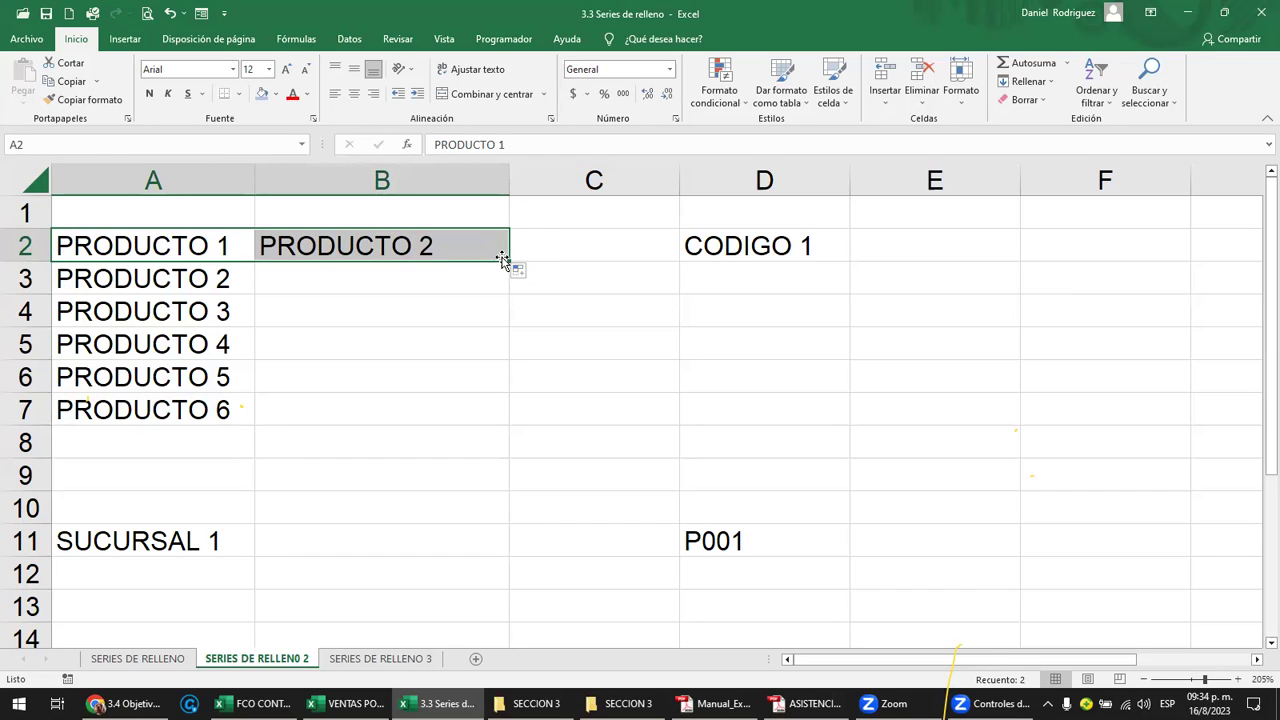
pyautogui.moveTo(510, 263); pyautogui.dragTo(680, 262)
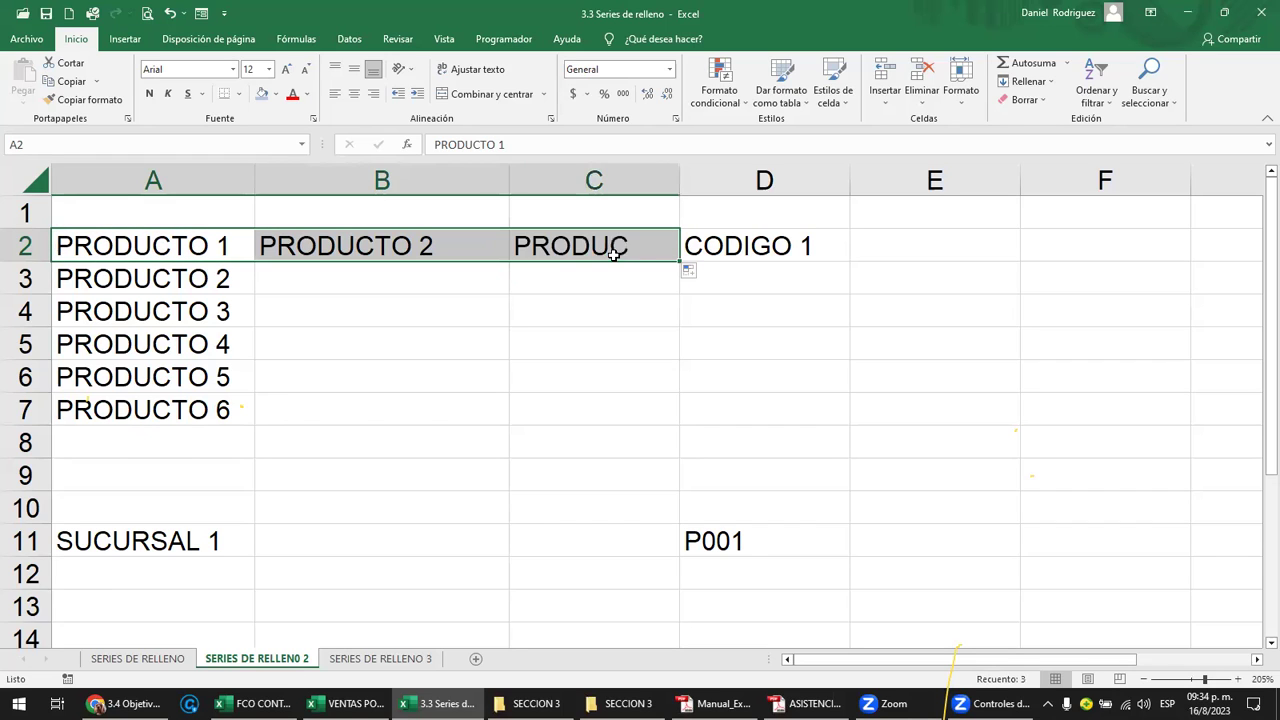
# Autofit the width of column C and insert a blank column before the CODIGO 1 column.
pyautogui.doubleClick(685, 184)
pyautogui.click(747, 180)
pyautogui.rightClick(747, 180)
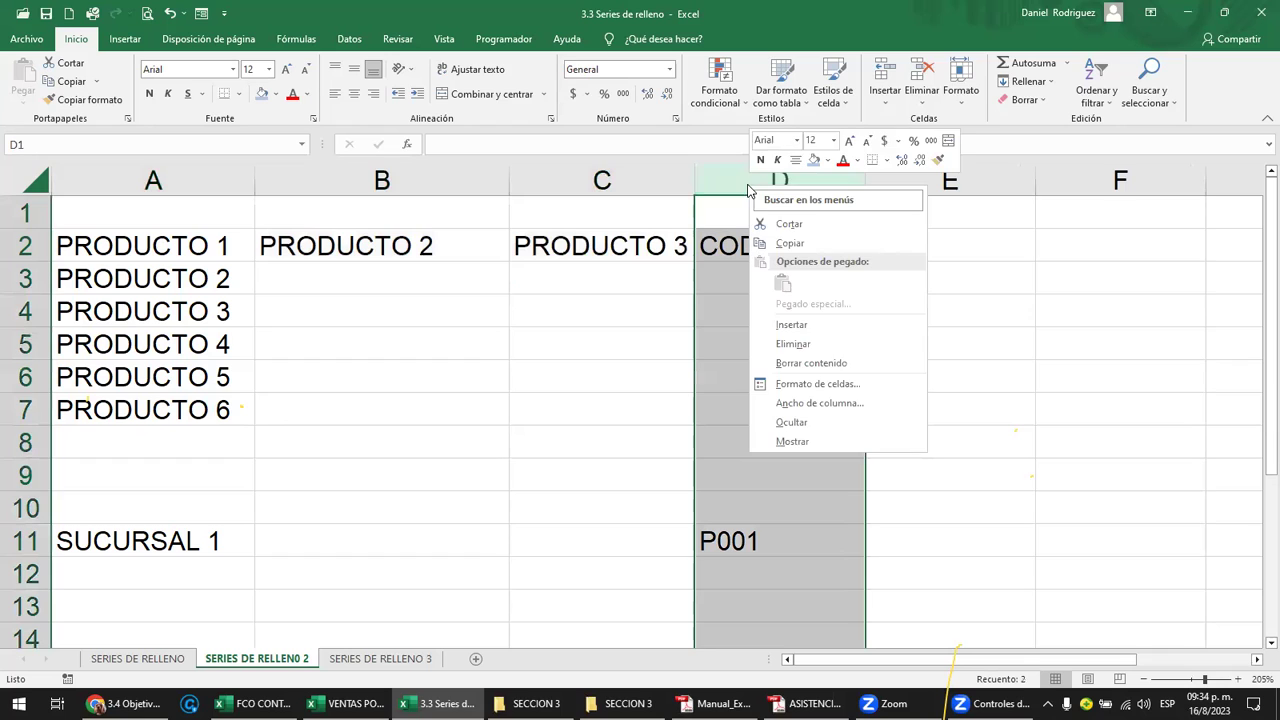
pyautogui.click(791, 325)
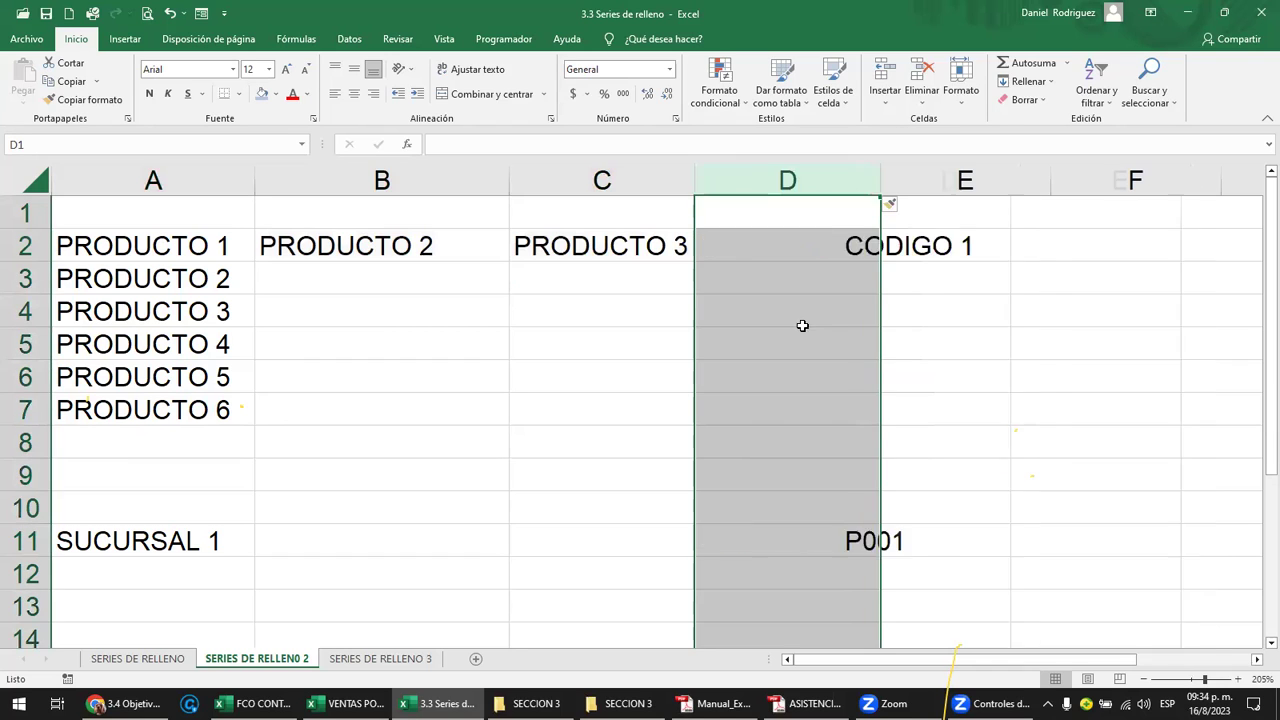
pyautogui.click(800, 318)
pyautogui.click(780, 251)
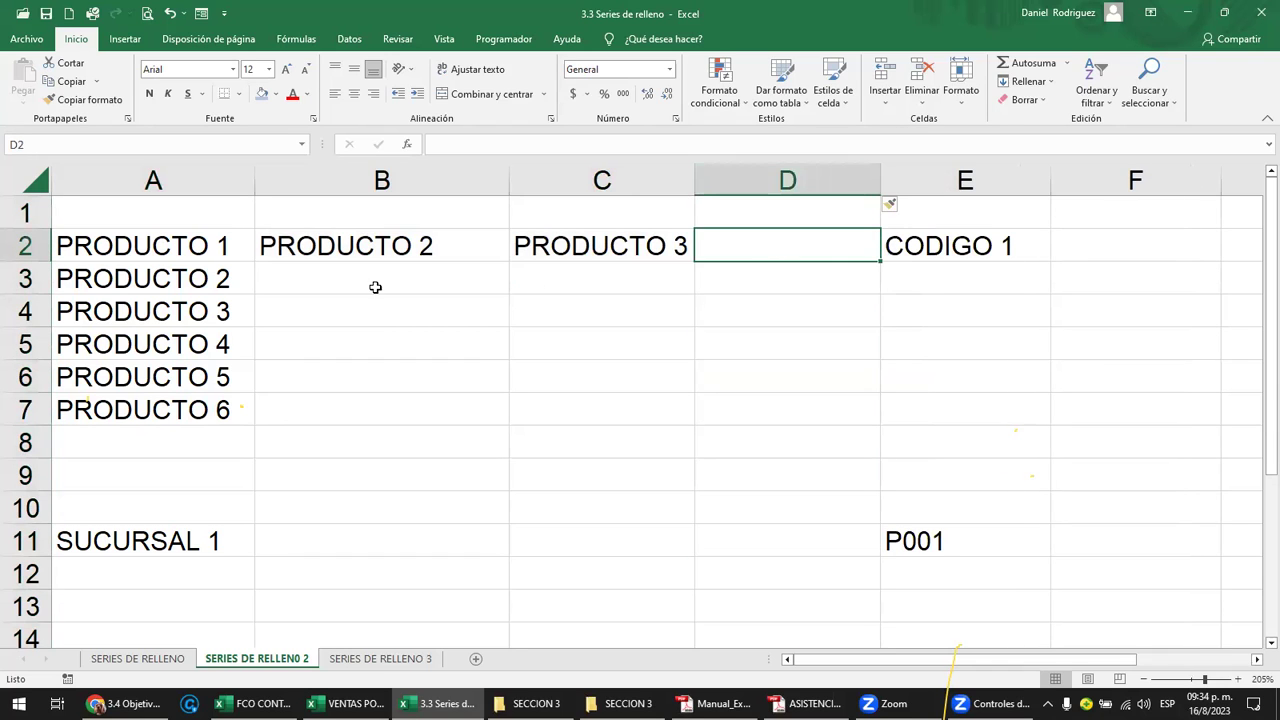
# Autofill PRODUCTO 2 from A3 across to C3.
pyautogui.click(185, 252)
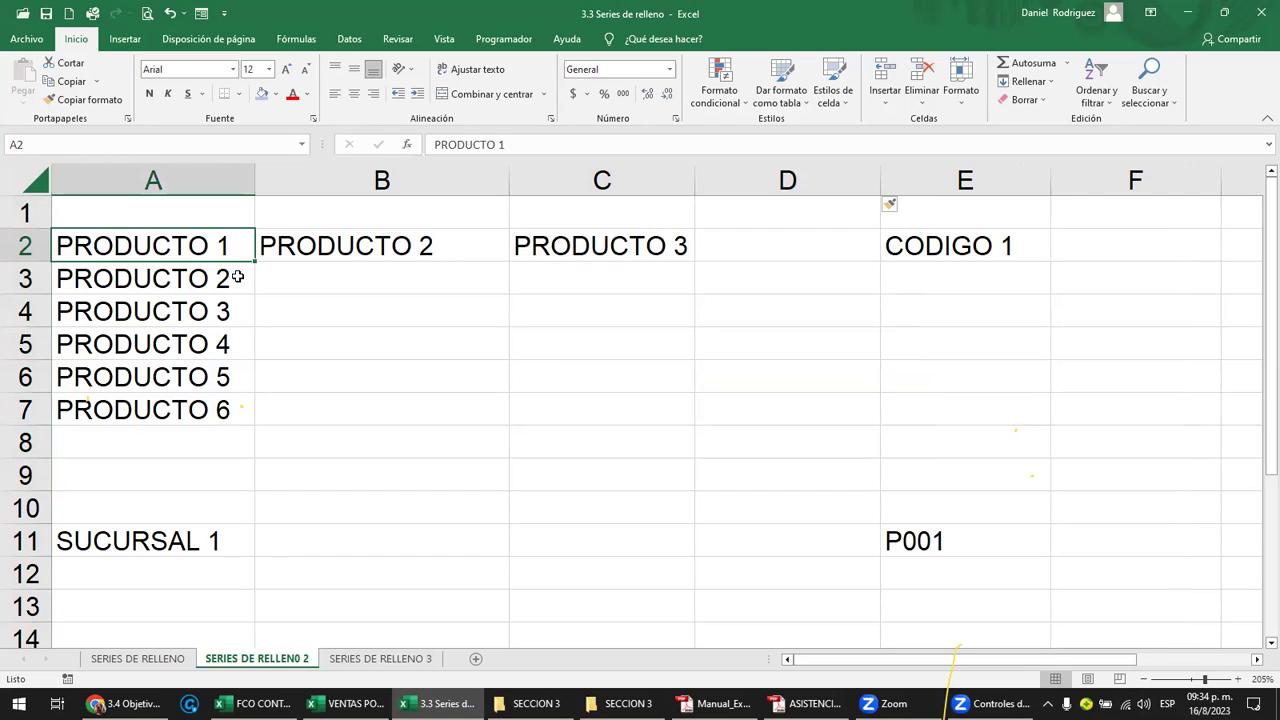
pyautogui.click(212, 278)
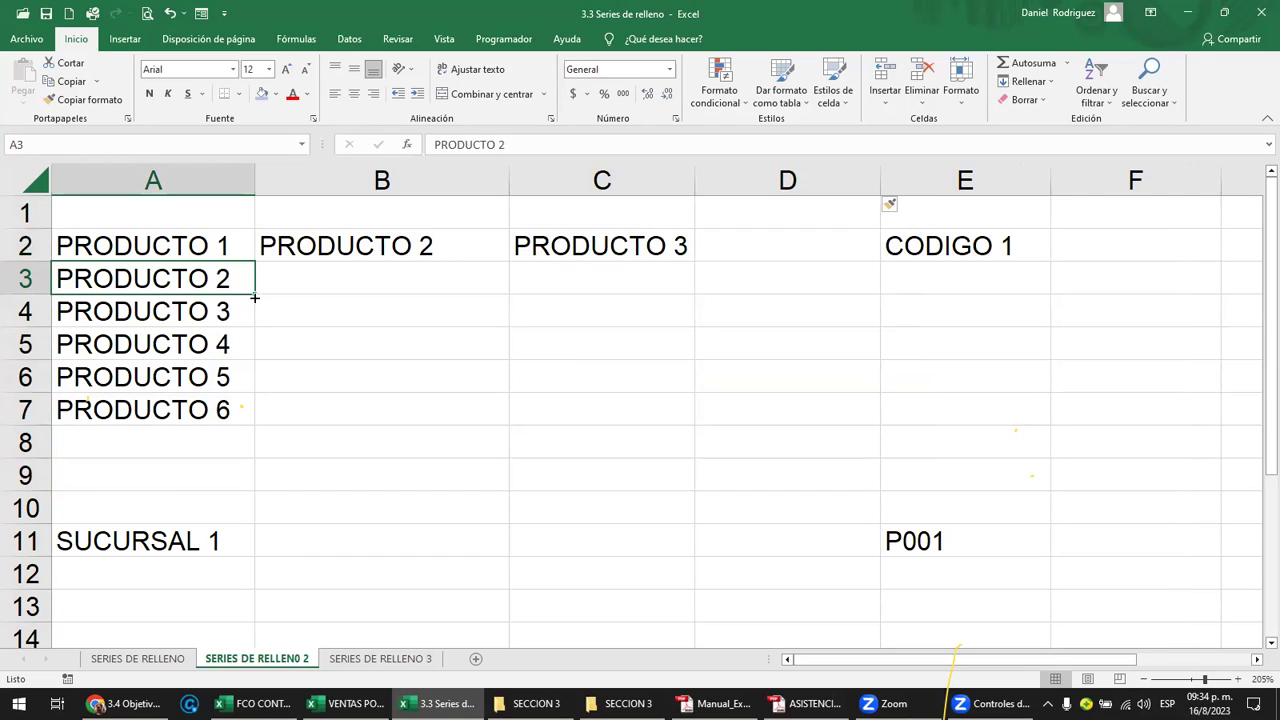
pyautogui.moveTo(253, 294); pyautogui.dragTo(414, 288)
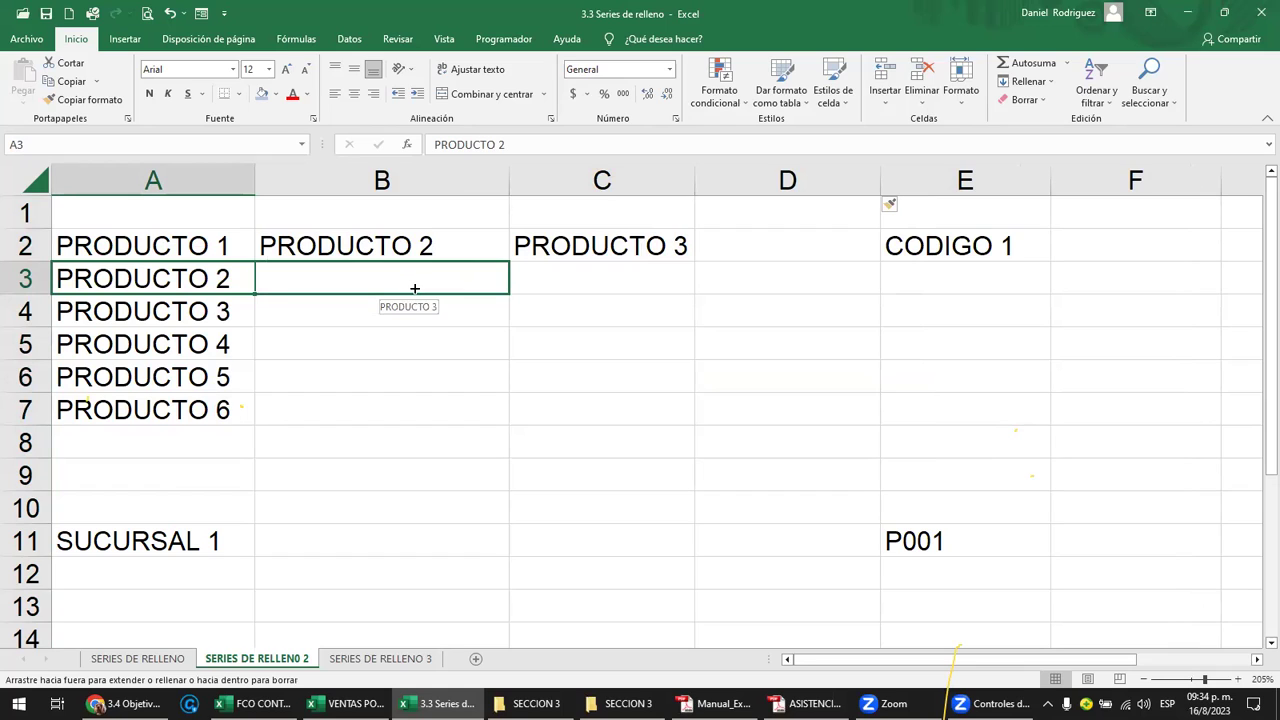
pyautogui.moveTo(595, 288); pyautogui.dragTo(634, 289)
# Autofill PRODUCTO 6 from A7 across to C7.
pyautogui.click(188, 309)
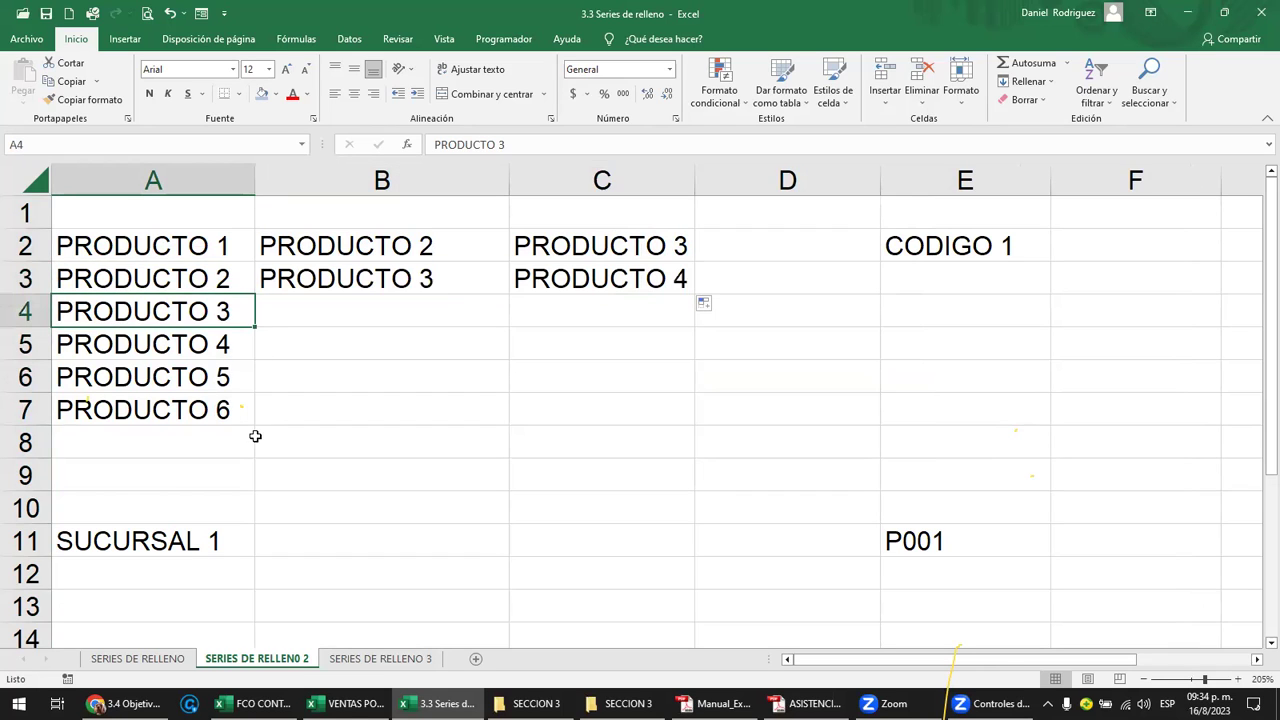
pyautogui.click(228, 412)
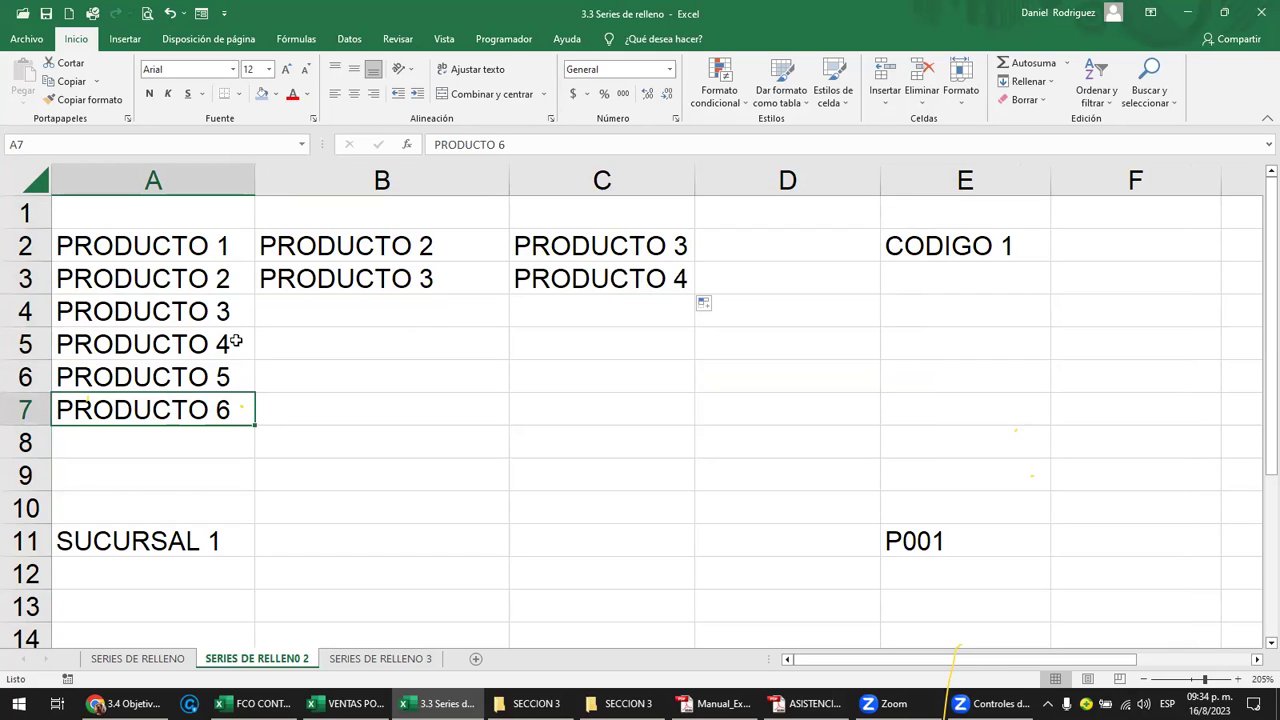
pyautogui.moveTo(256, 424); pyautogui.dragTo(645, 425)
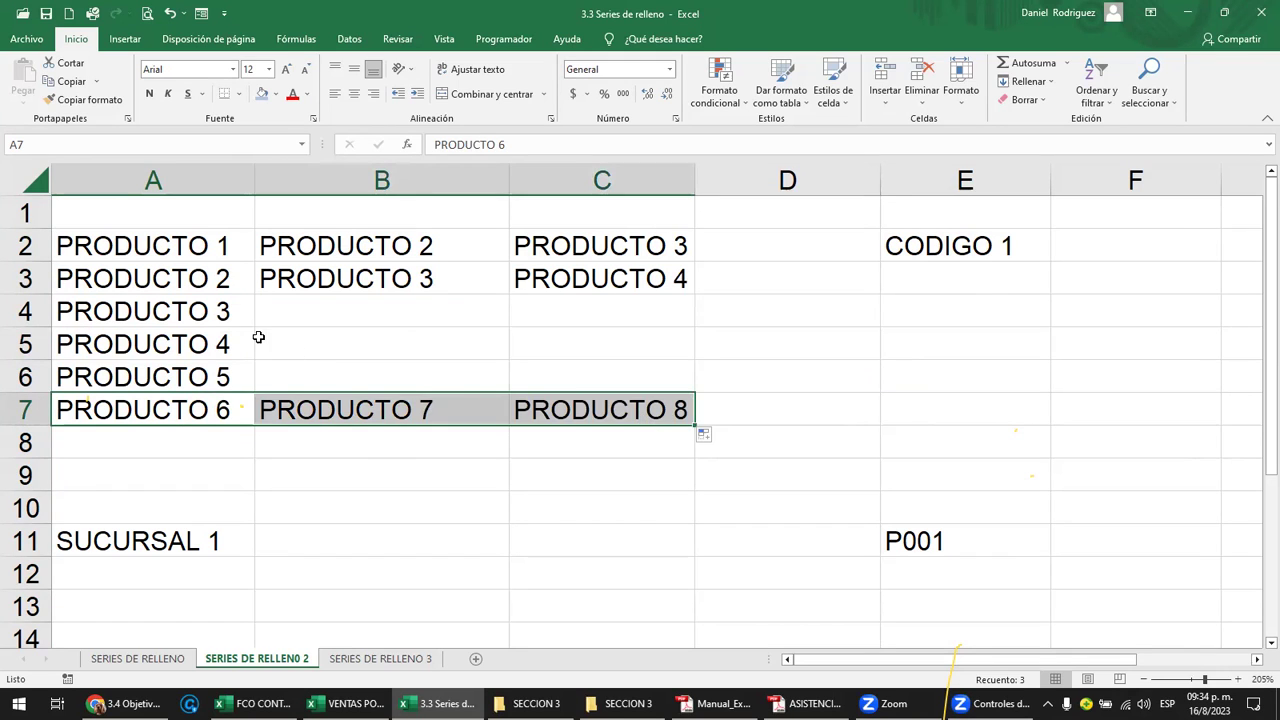
pyautogui.click(382, 330)
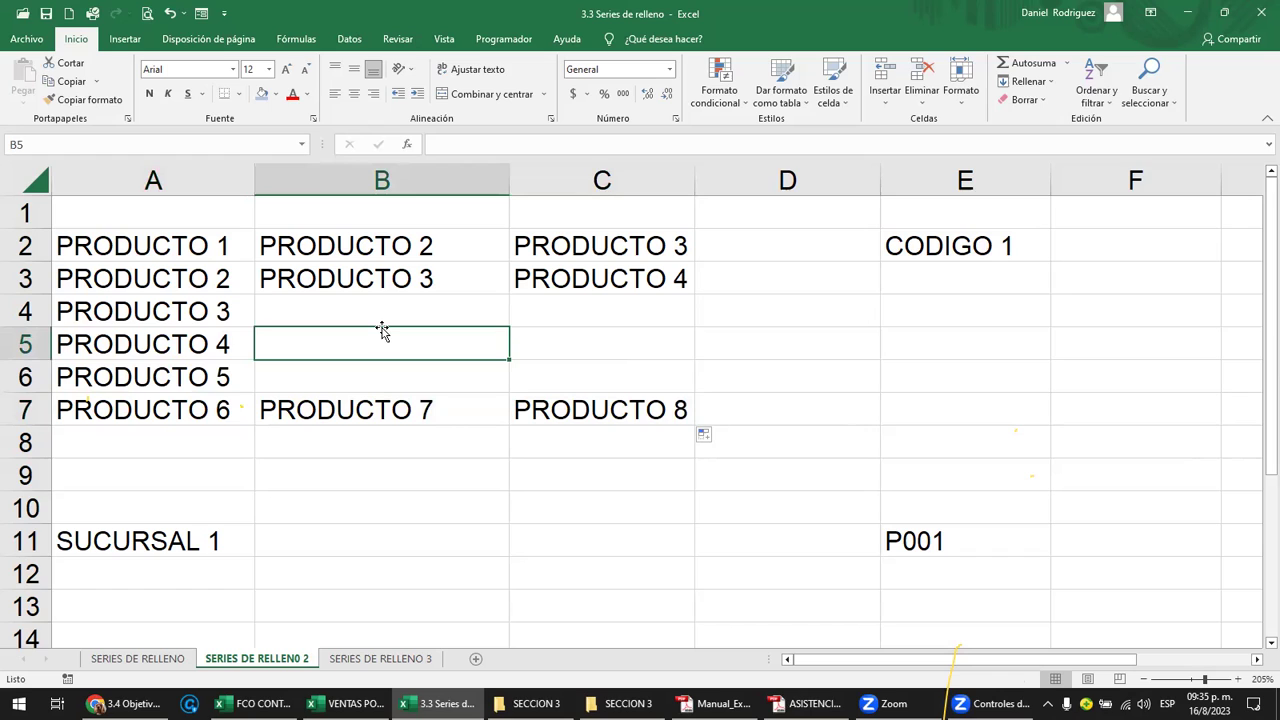
# Narrow the blank column D and autofill CODIGO 1 from E2 down to E7.
pyautogui.moveTo(190, 249); pyautogui.dragTo(177, 376)
pyautogui.click(932, 244)
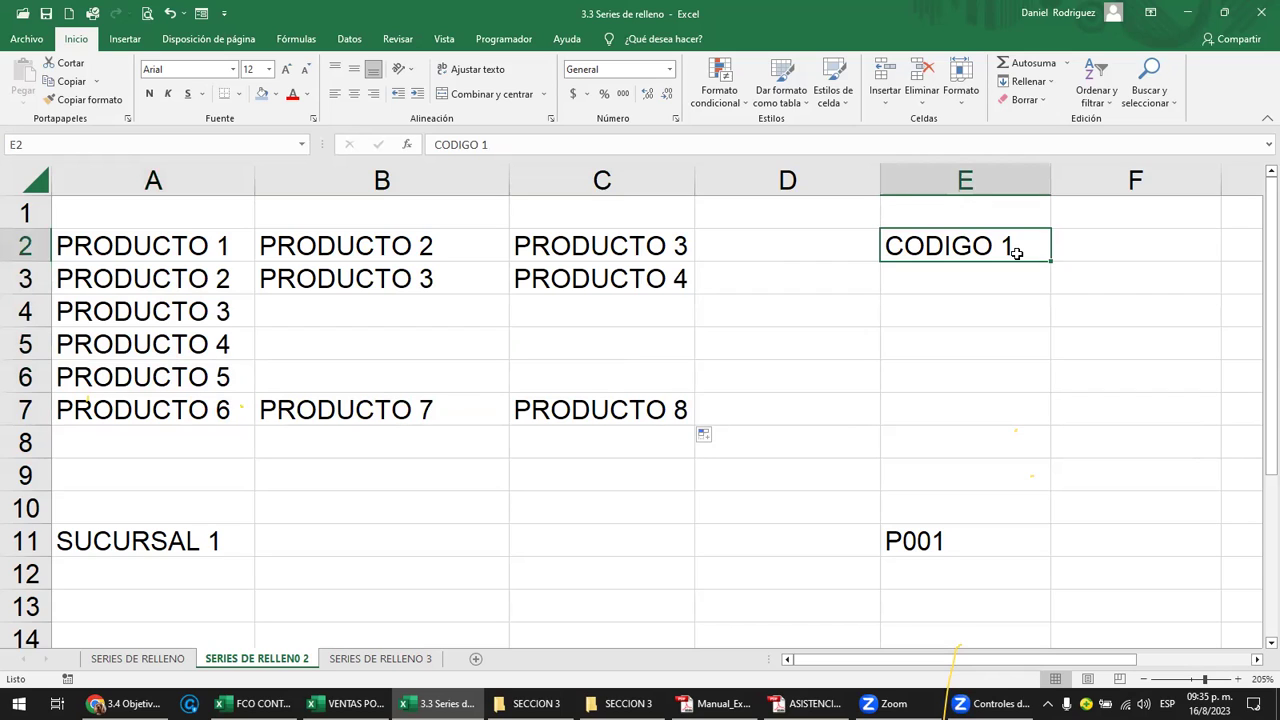
pyautogui.moveTo(878, 180); pyautogui.dragTo(765, 188)
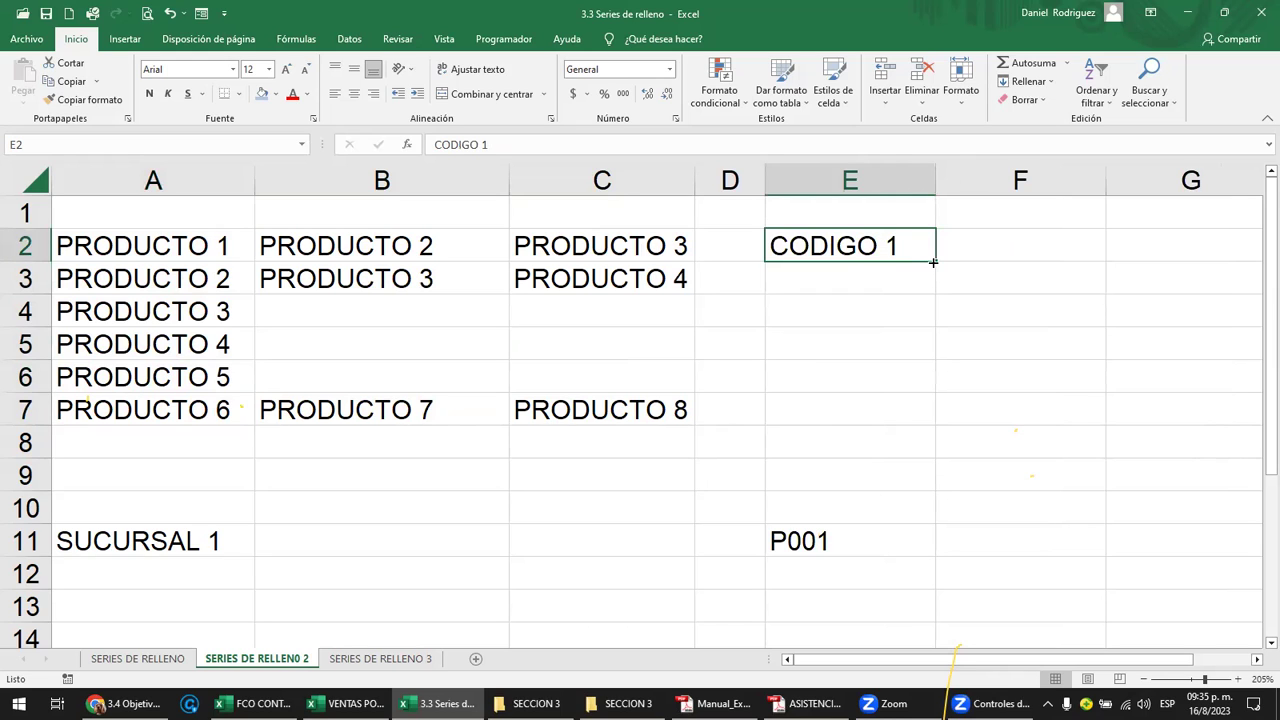
pyautogui.moveTo(936, 262); pyautogui.dragTo(917, 417)
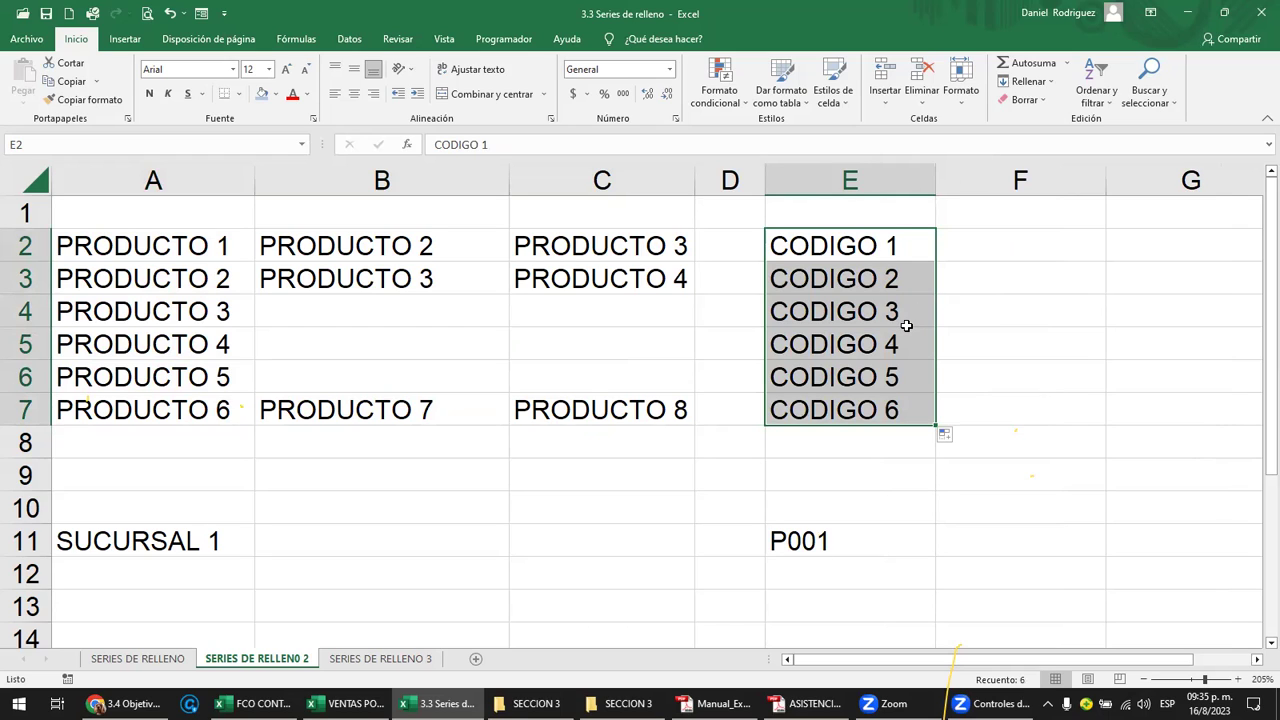
# Examine the text and number parts of CODIGO 1 in E2 by highlighting each, without changing the cell.
pyautogui.click(878, 251)
pyautogui.doubleClick(878, 251)
pyautogui.moveTo(884, 251); pyautogui.dragTo(770, 251)
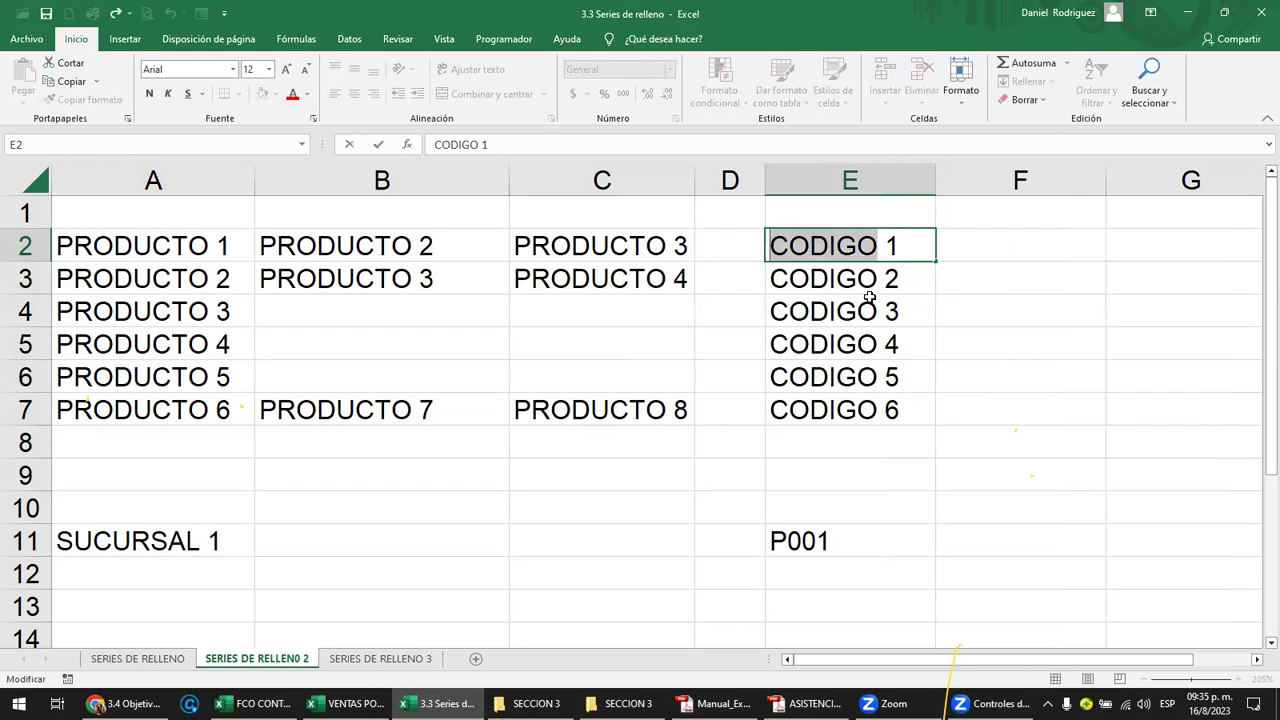
pyautogui.moveTo(886, 250); pyautogui.dragTo(912, 247)
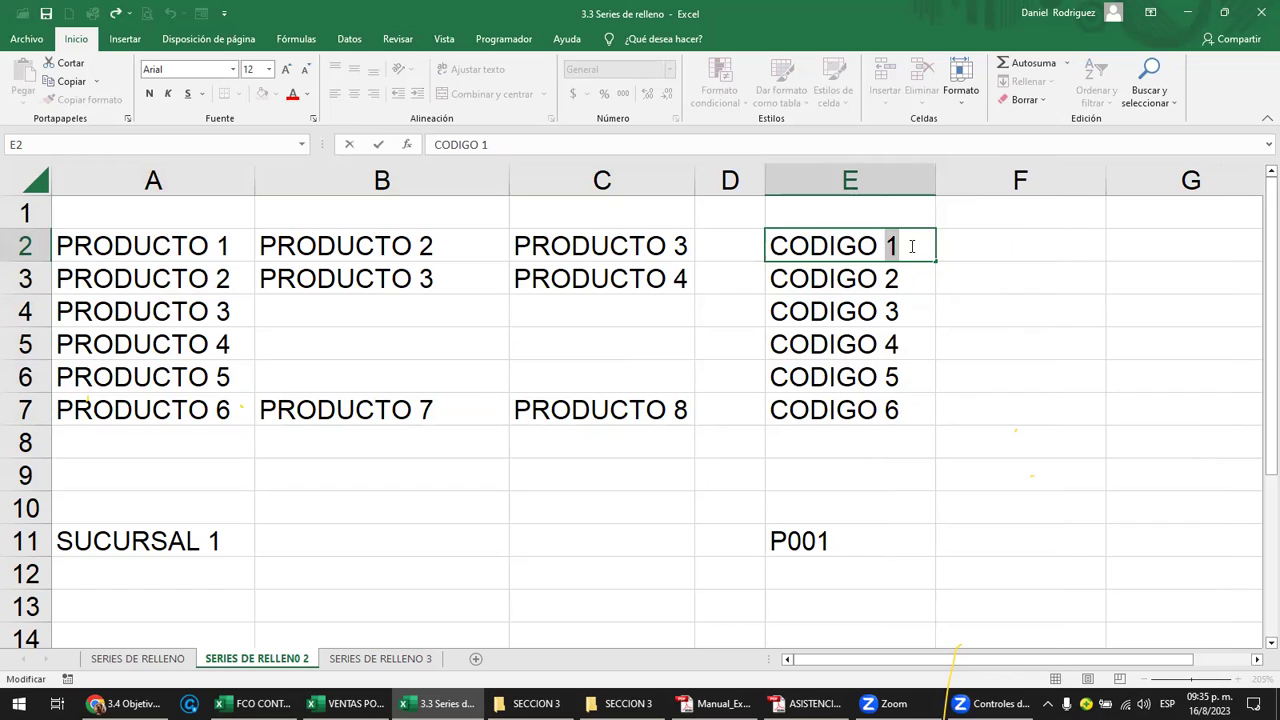
pyautogui.moveTo(772, 246); pyautogui.dragTo(910, 242)
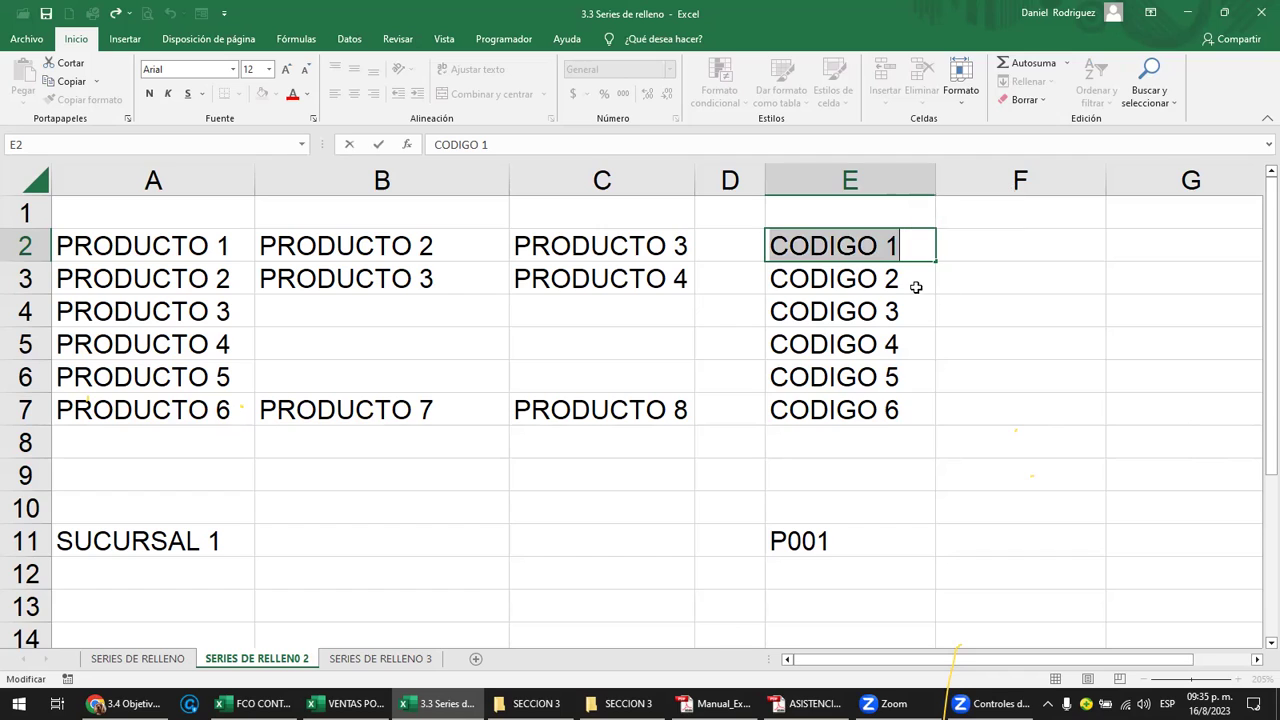
pyautogui.click(906, 407)
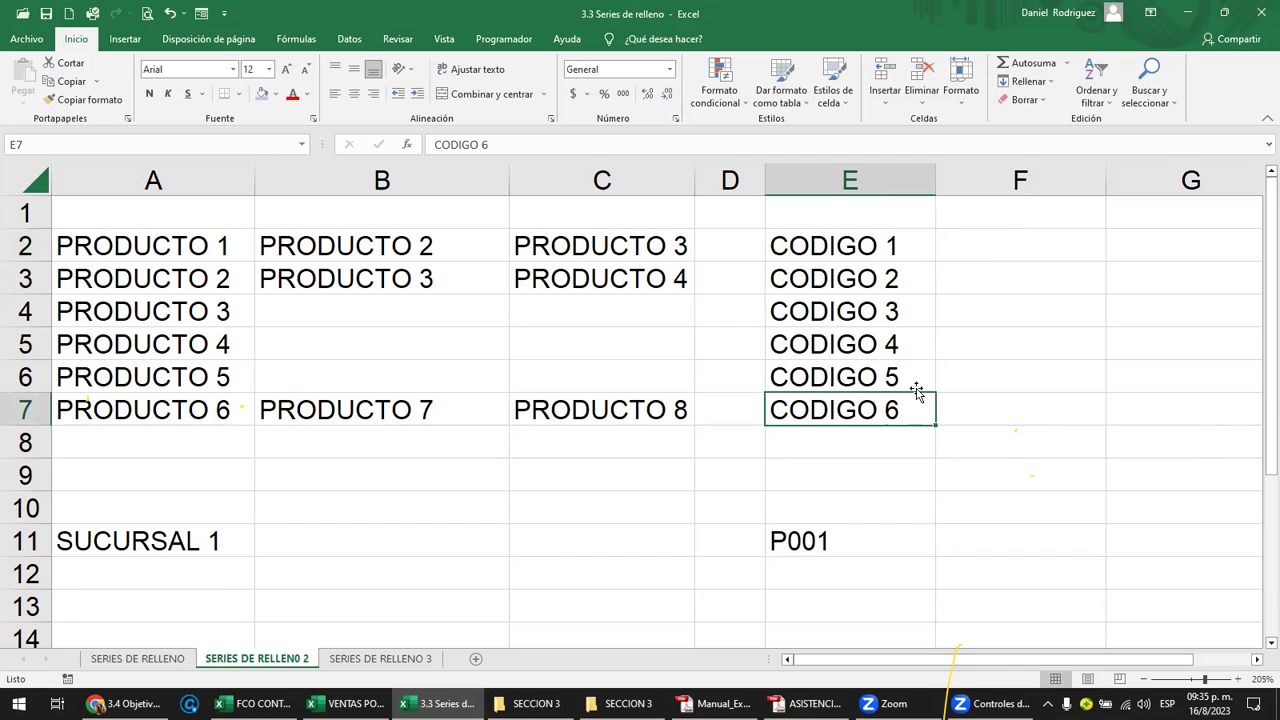
# Autofill CODIGO 1 from E2 across to G2 and CODIGO 2 from E3 across to G3.
pyautogui.click(904, 245)
pyautogui.moveTo(936, 258); pyautogui.dragTo(1200, 260)
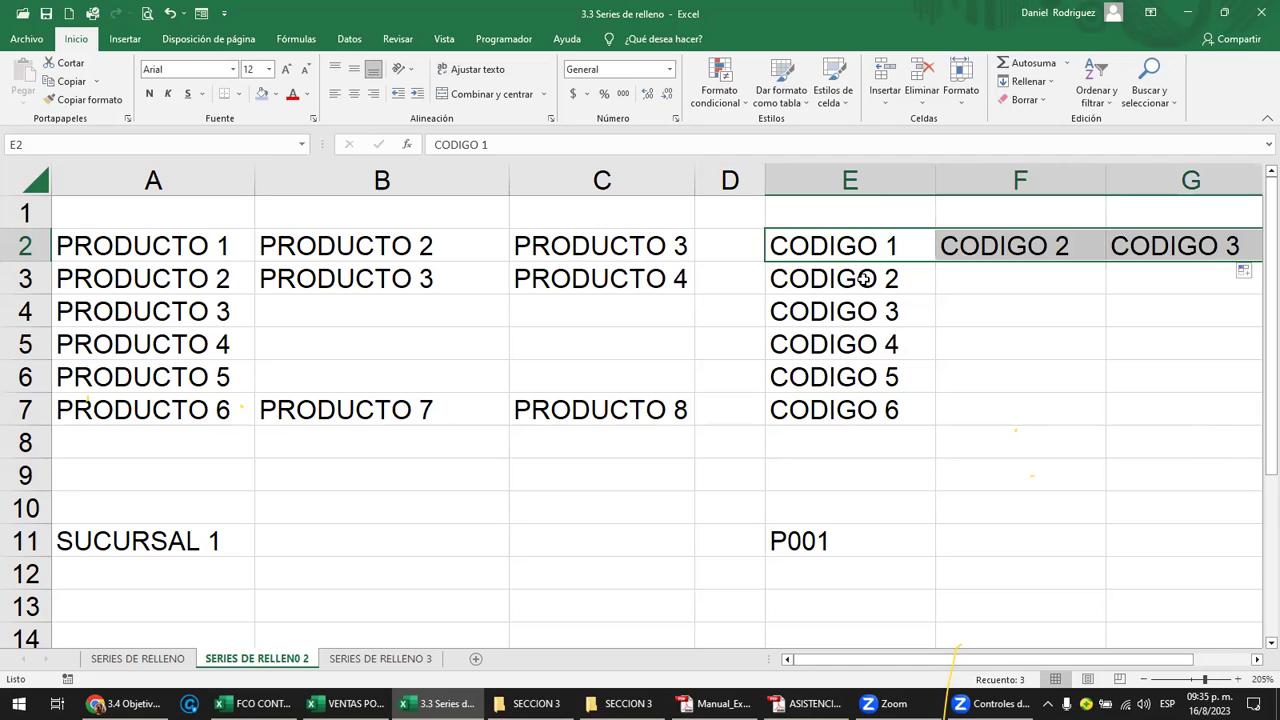
pyautogui.scroll(-2, 866, 279)
pyautogui.moveTo(761, 267); pyautogui.dragTo(1011, 266)
pyautogui.moveTo(1094, 273)
pyautogui.mouseDown()
pyautogui.moveTo(806, 256)
pyautogui.moveTo(791, 269)
pyautogui.moveTo(1072, 270)
pyautogui.mouseUp()
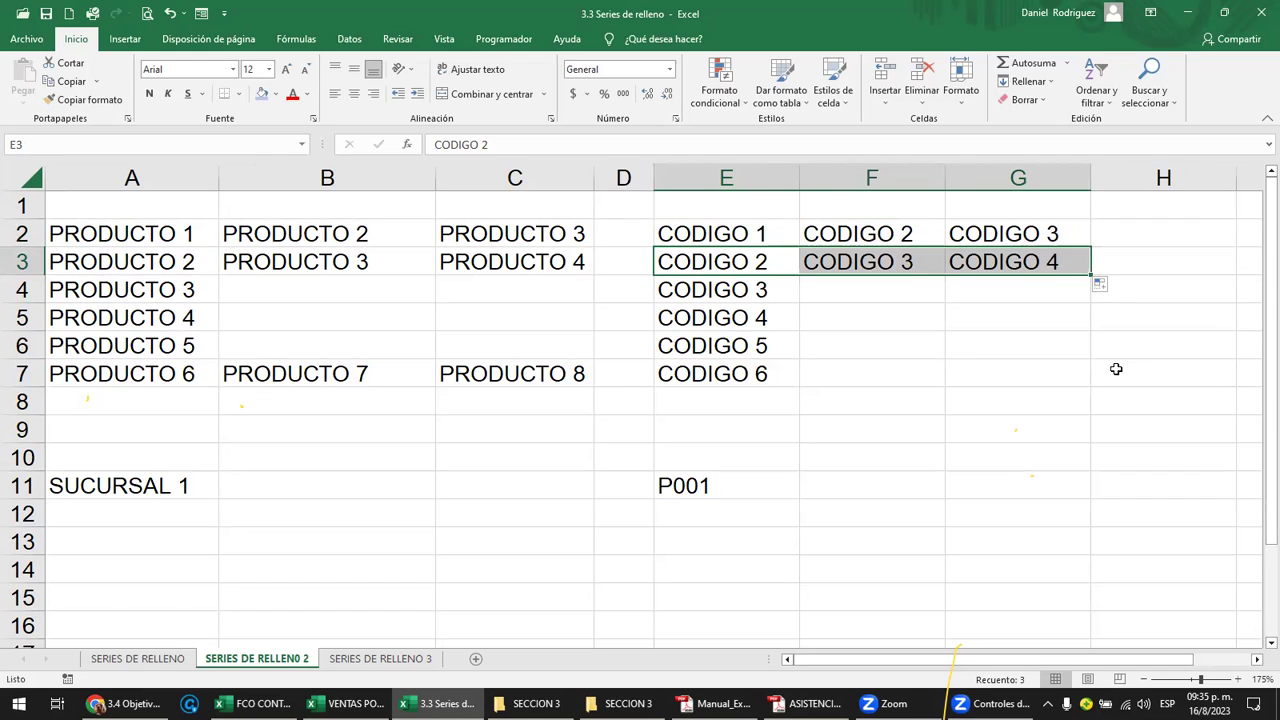
pyautogui.click(745, 370)
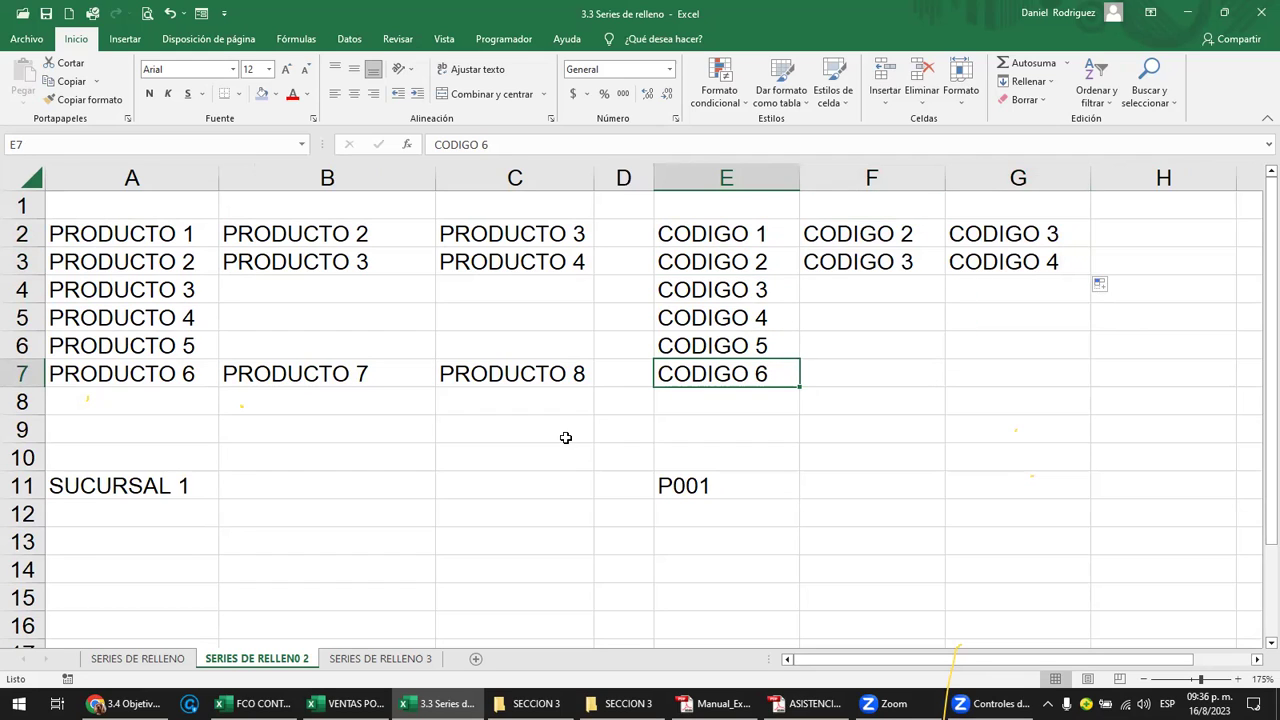
# Select the SUCURSAL 1 cell in A11.
pyautogui.click(207, 487)
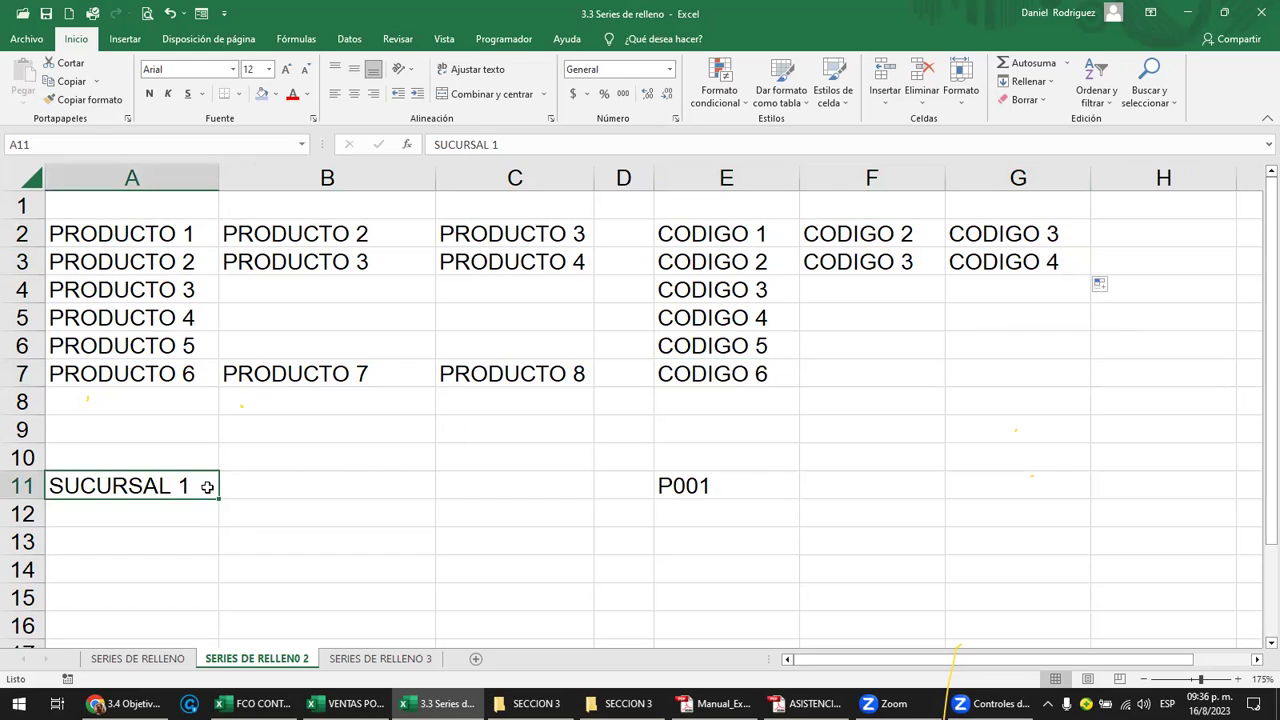
# Try filling the series from SUCURSAL 1 in A11 down to A15, and undo the fill.
pyautogui.press('Down')
pyautogui.click(193, 487)
pyautogui.moveTo(217, 500); pyautogui.dragTo(212, 606)
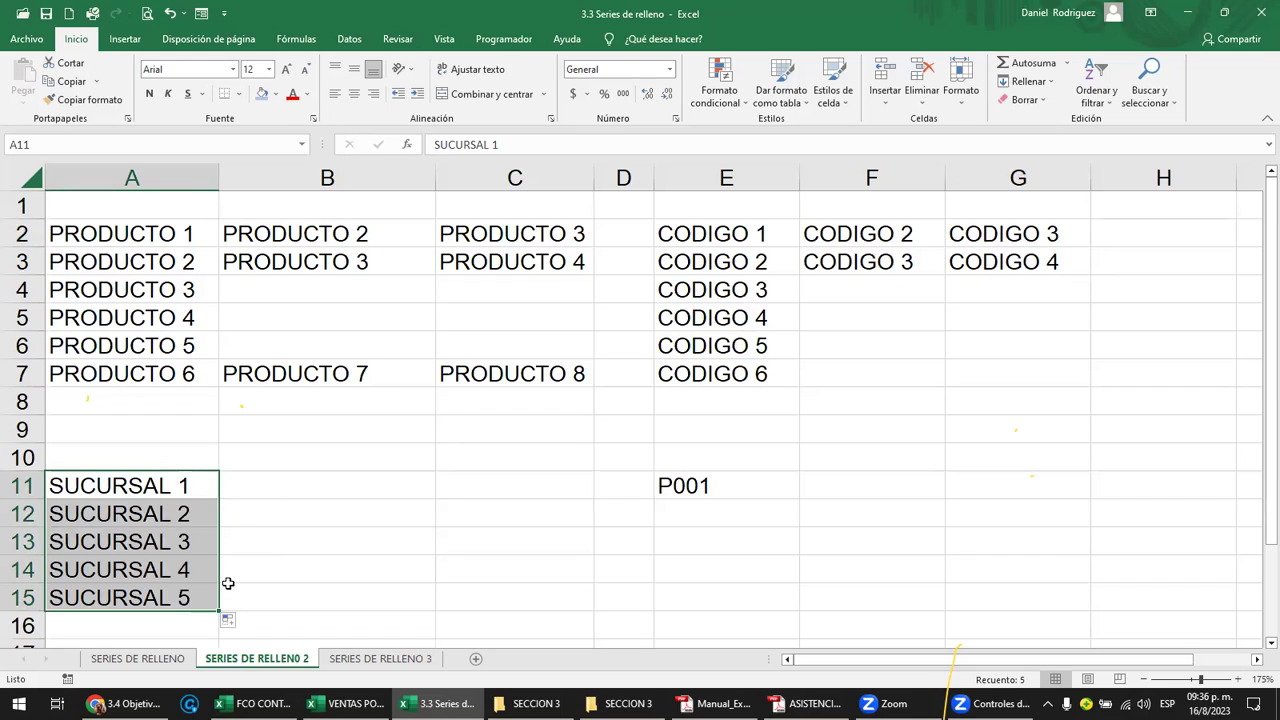
pyautogui.hotkey('ctrl', 'z')
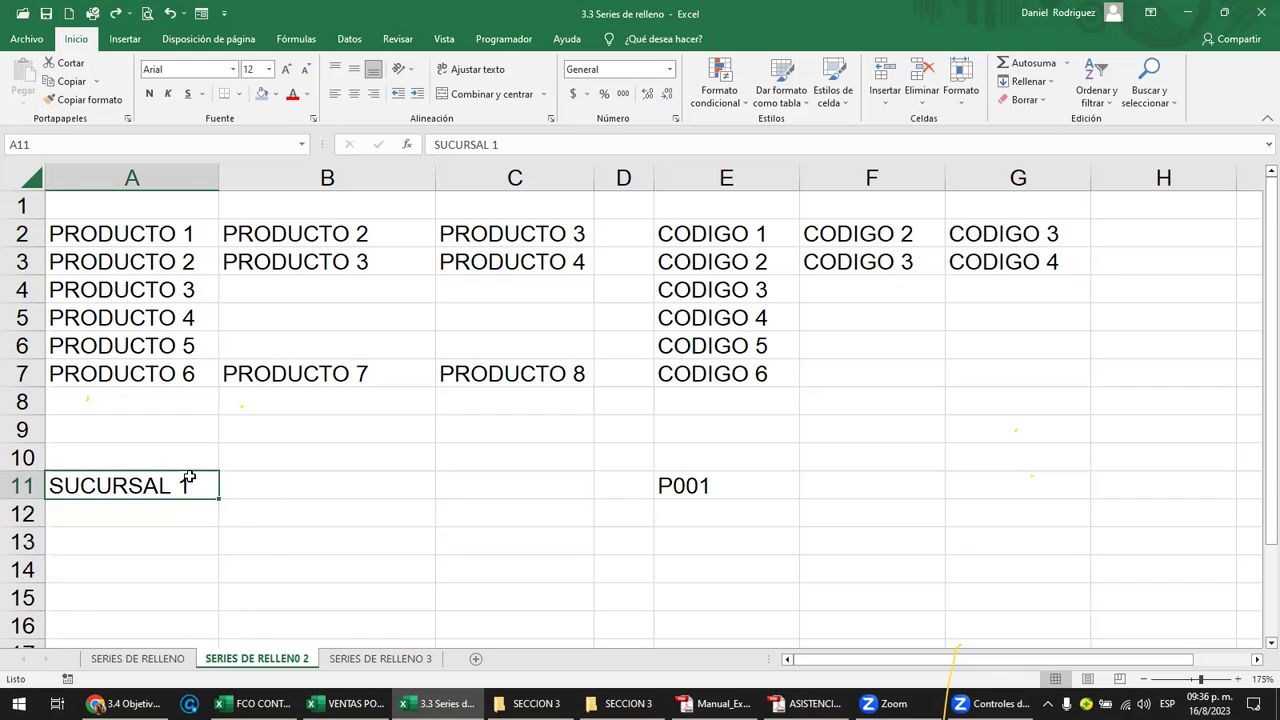
# Try copying SUCURSAL 1 from A11 down to A15 without incrementing the number, and undo the copy.
pyautogui.moveTo(220, 498)
pyautogui.mouseDown()
pyautogui.moveTo(208, 556)
pyautogui.moveTo(209, 486)
pyautogui.mouseUp()
pyautogui.moveTo(218, 500); pyautogui.dragTo(217, 612)
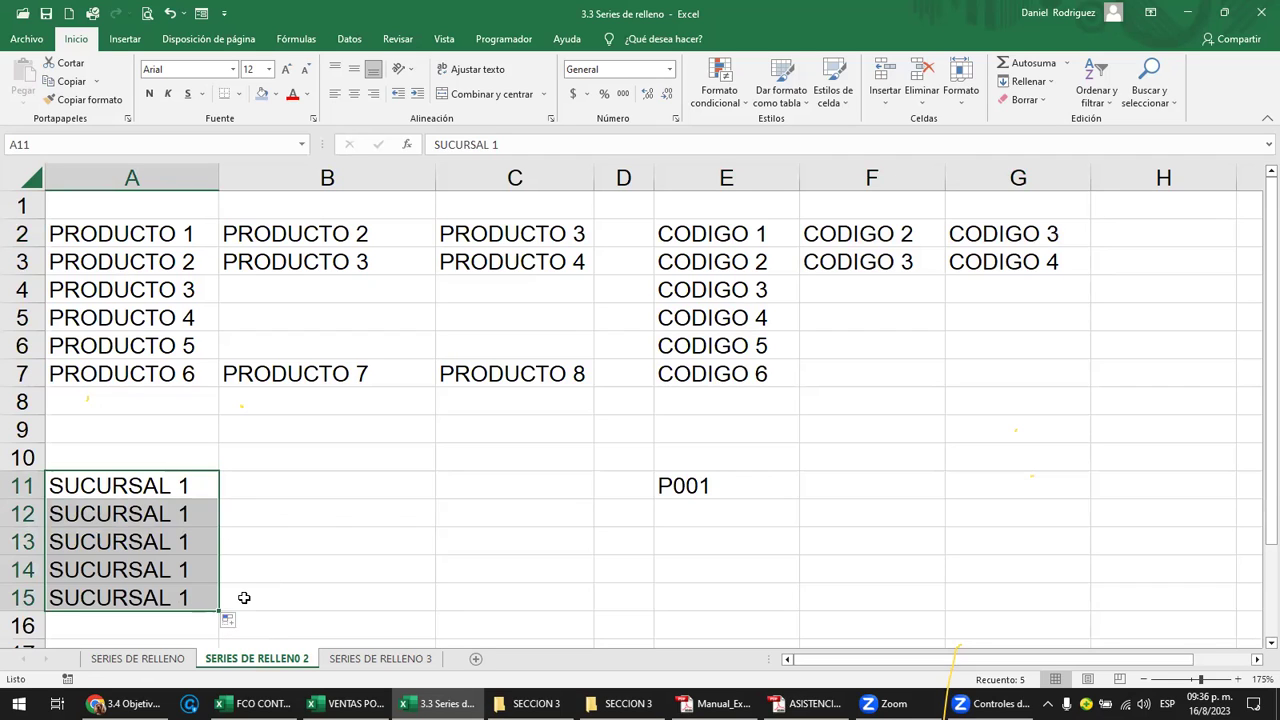
pyautogui.hotkey('ctrl', 'z')
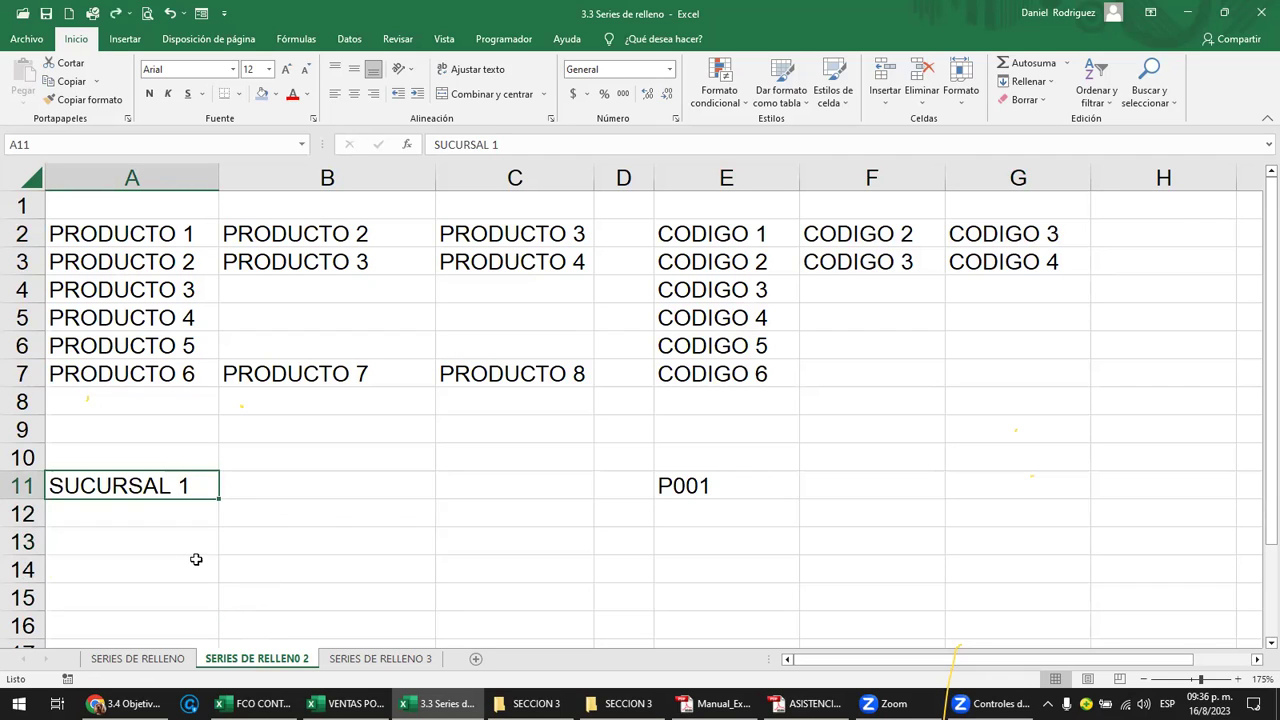
# Fill the numbered SUCURSAL series from A11 down to A15.
pyautogui.moveTo(222, 497); pyautogui.dragTo(210, 612)
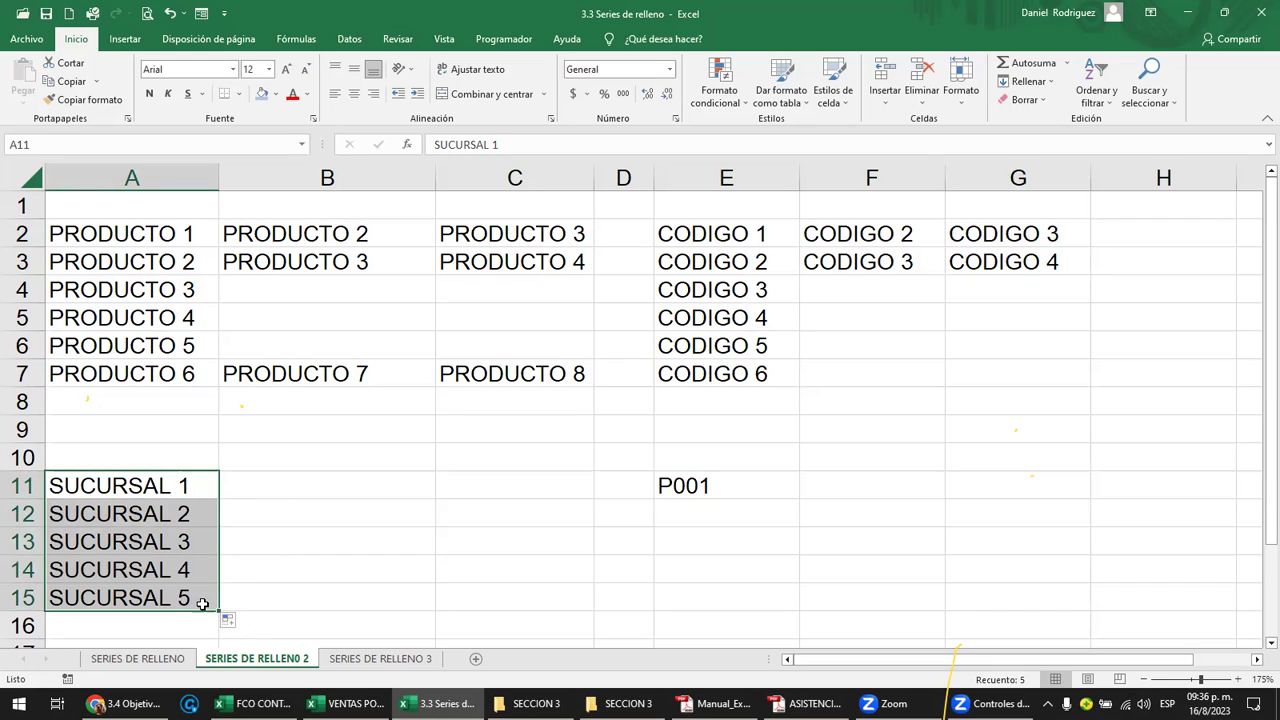
pyautogui.click(735, 486)
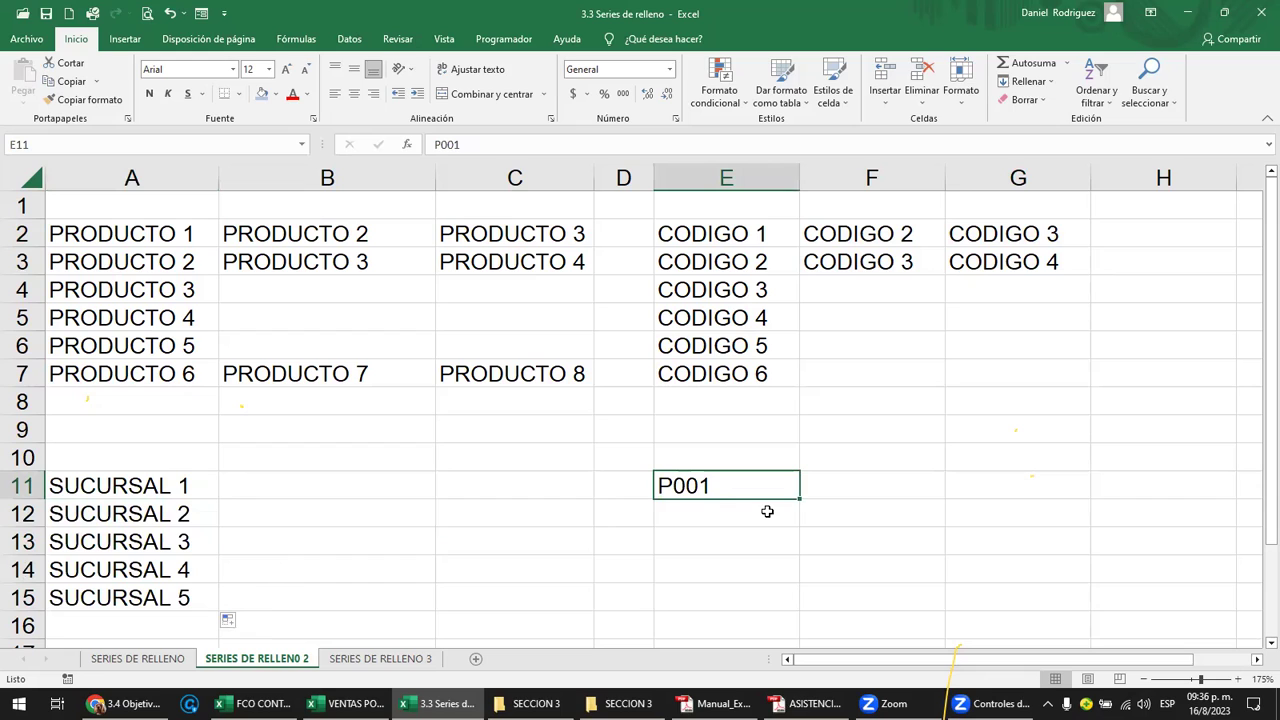
# Enter the placeholder texts AAAA, BBB and BBB in cells F11 to F13 beside the product code.
pyautogui.click(855, 485)
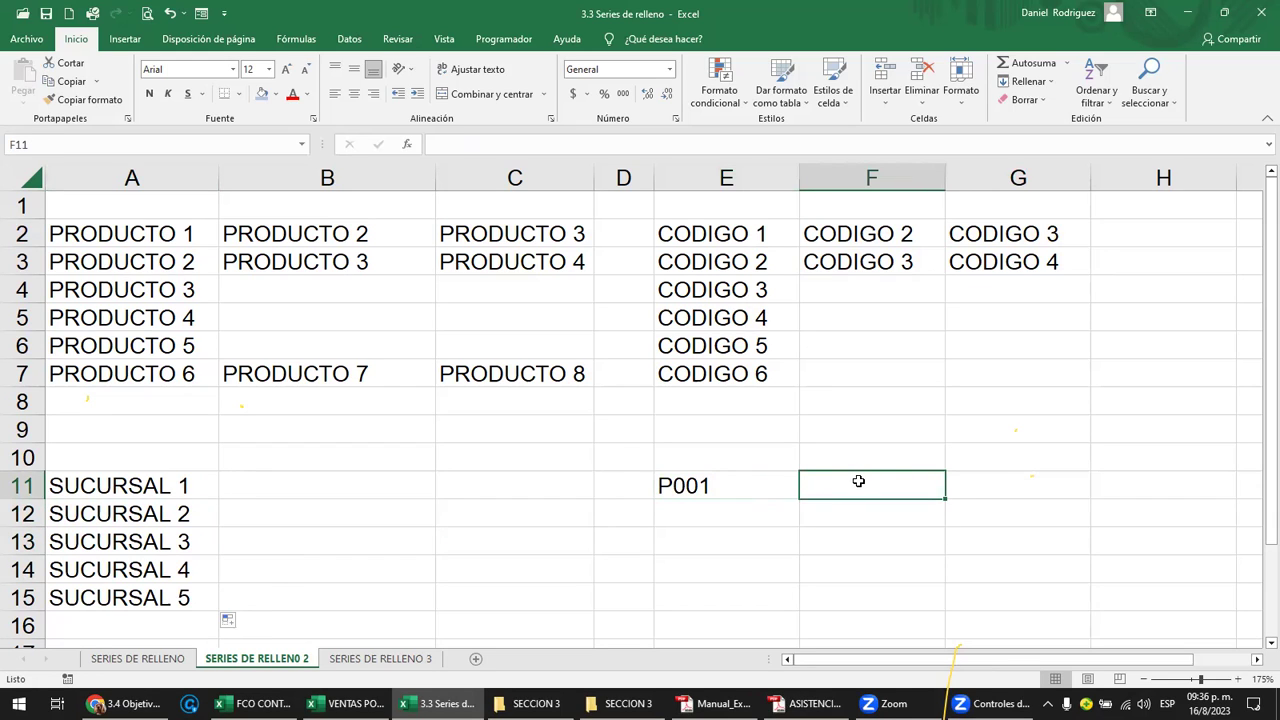
pyautogui.write('AAAA')
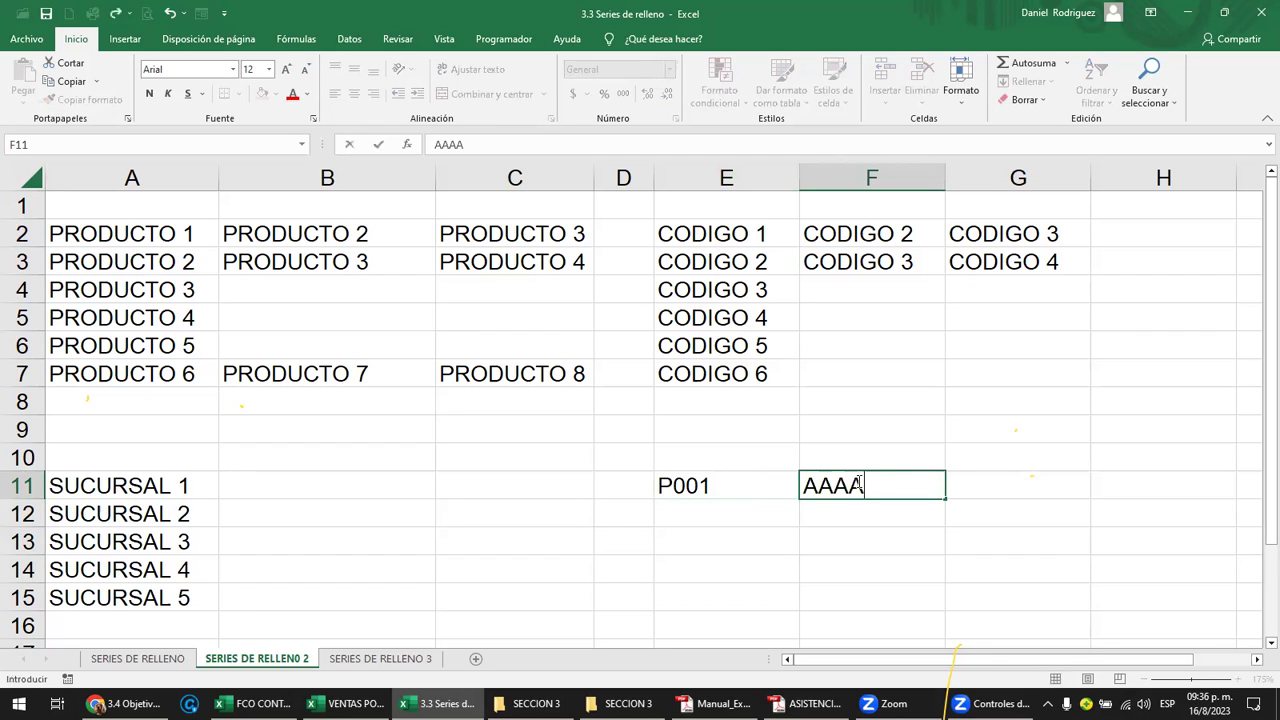
pyautogui.press('Return')
pyautogui.write('BBB')
pyautogui.press('Return')
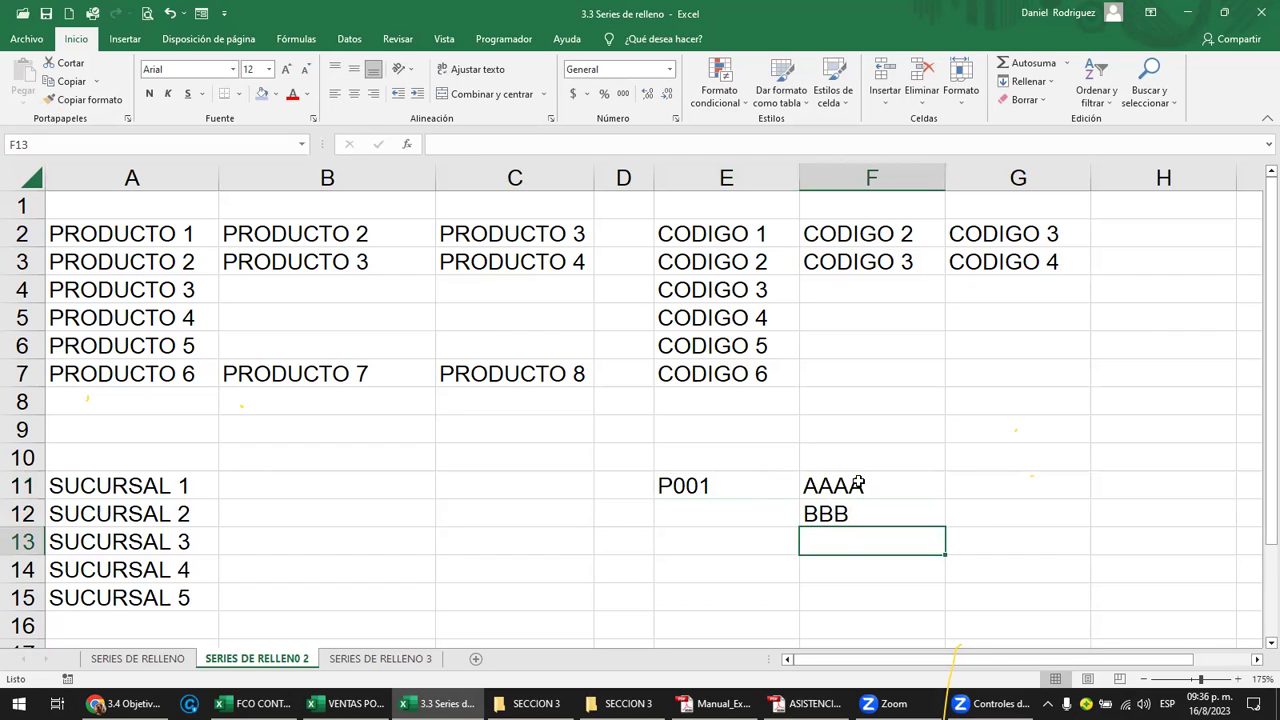
pyautogui.write('B')
# Replace the placeholders in F11 to F13 with the product names JALEA, PAN and SODA.
pyautogui.click(858, 485)
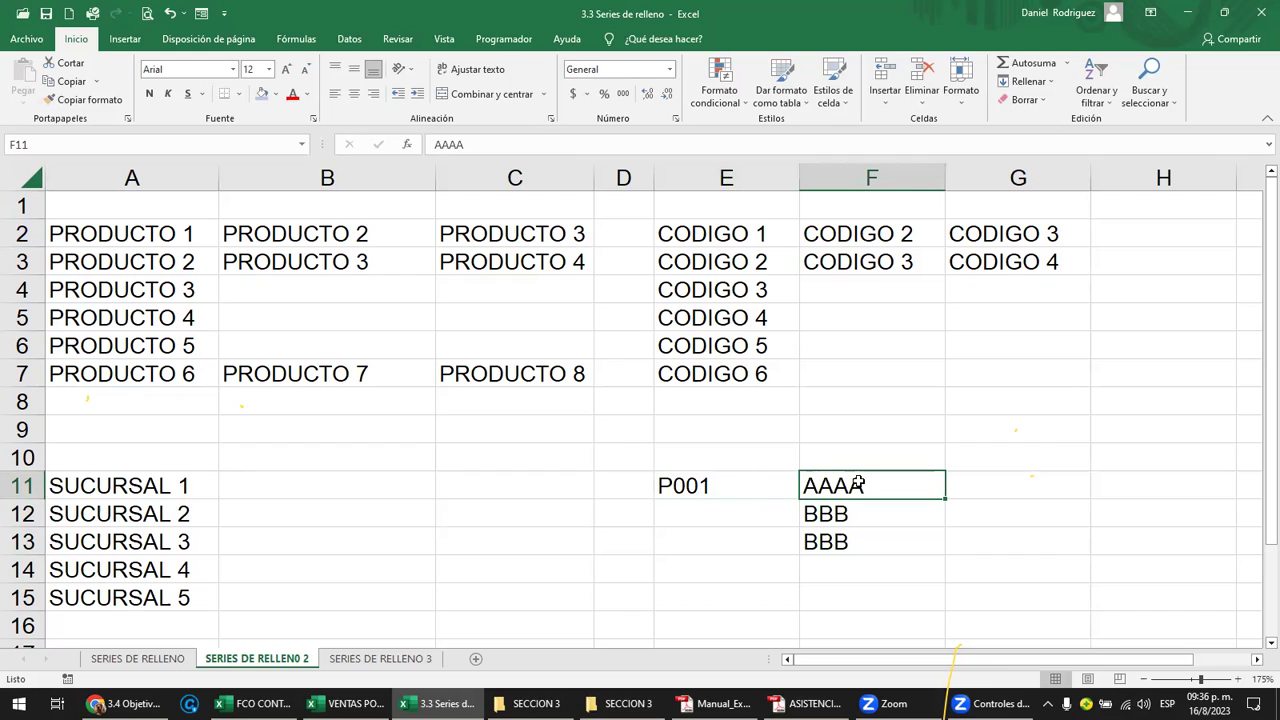
pyautogui.write('JA')
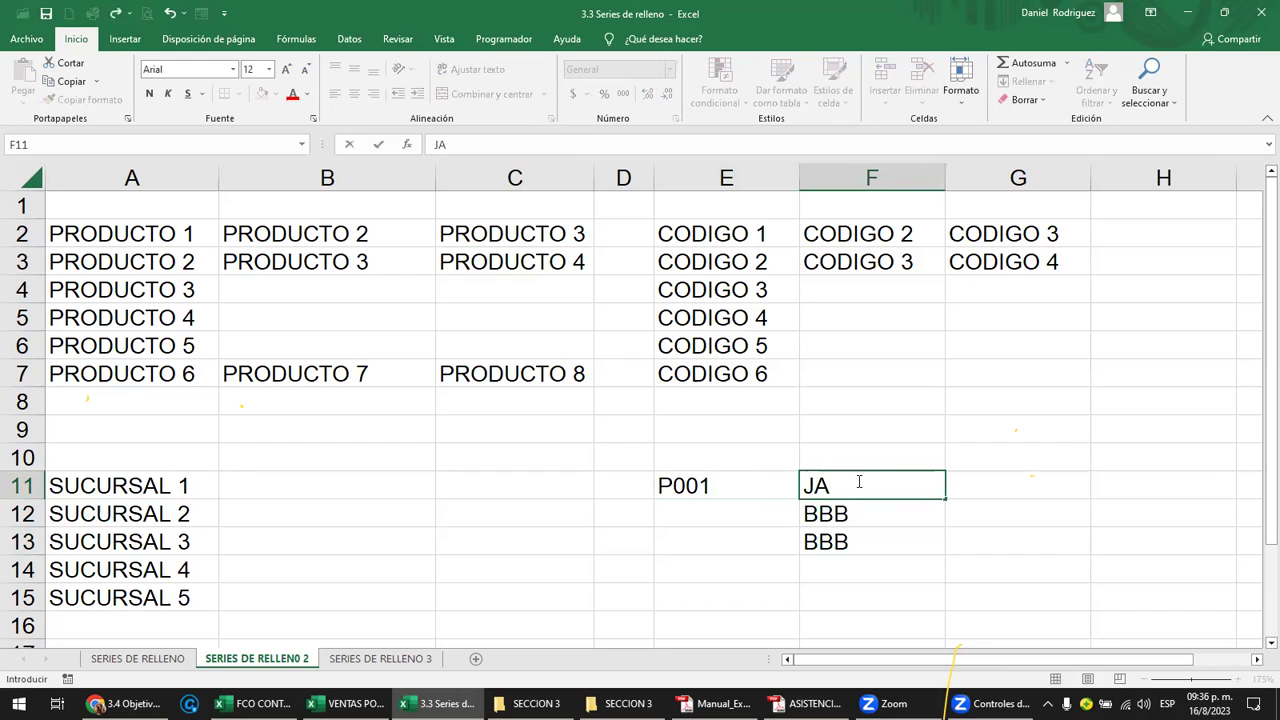
pyautogui.write('LEA')
pyautogui.press('Return')
pyautogui.press('BackSpace')
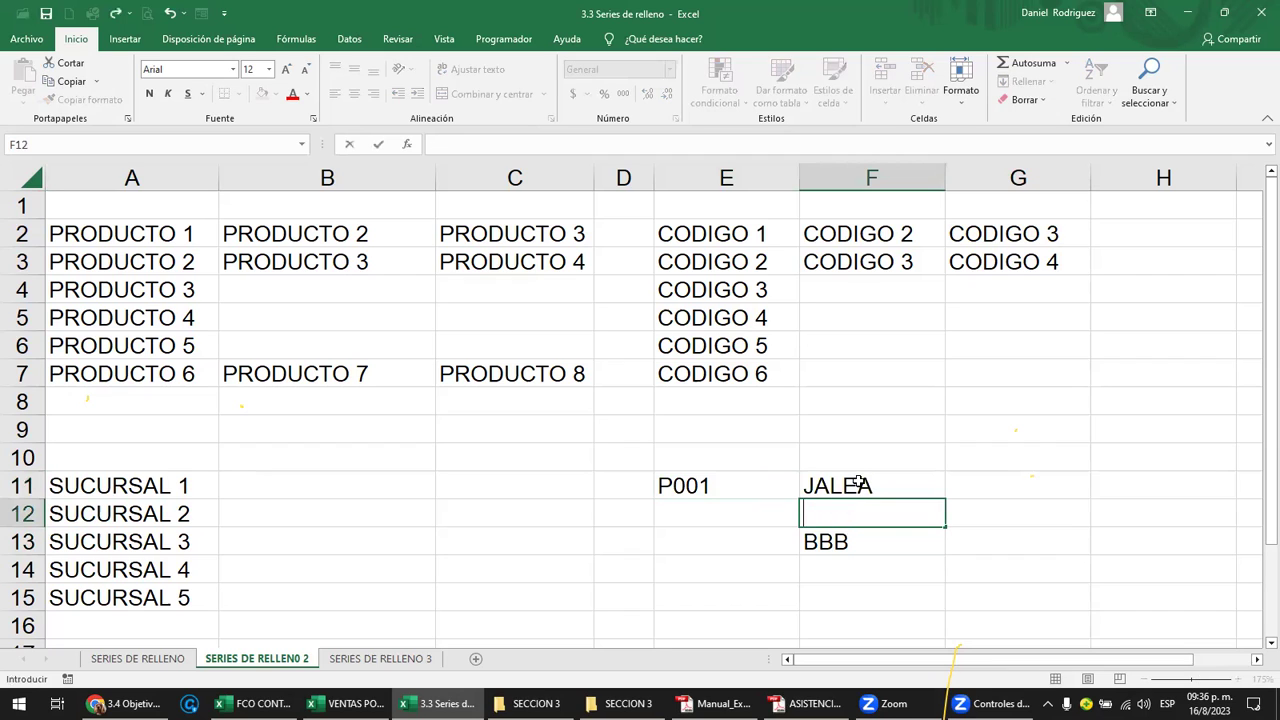
pyautogui.write('PAN')
pyautogui.press('Return')
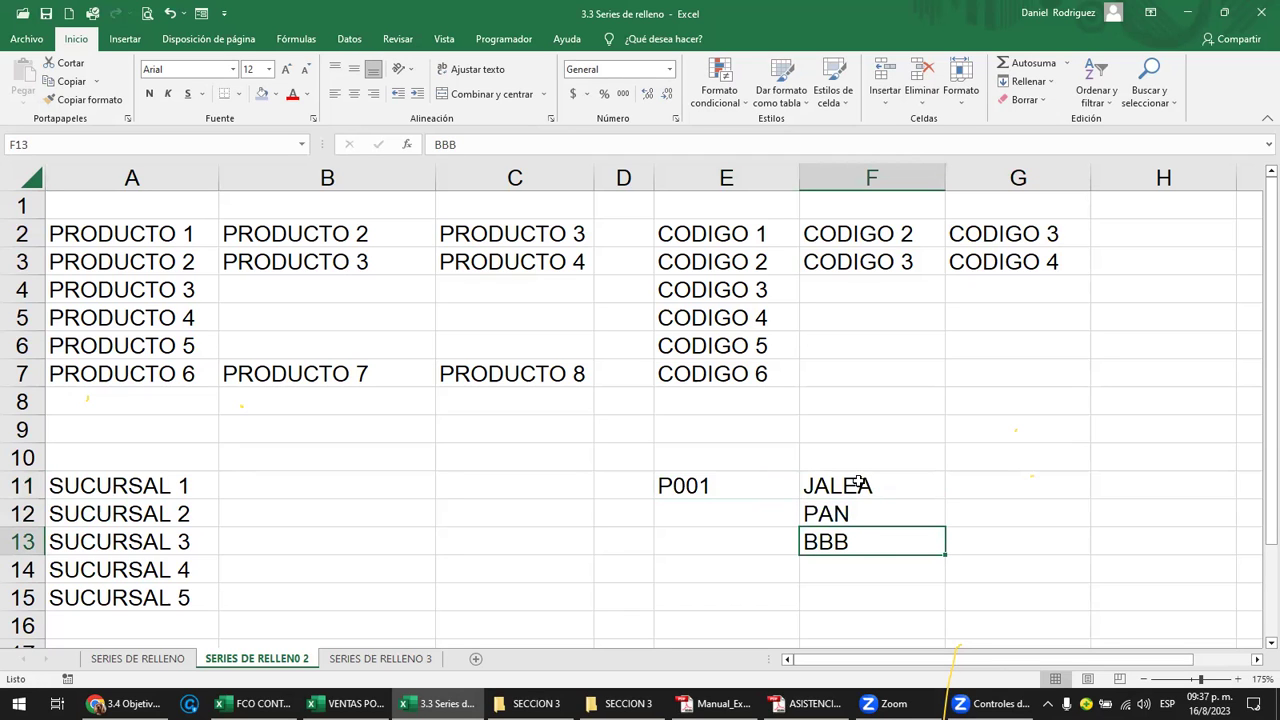
pyautogui.write('SODA')
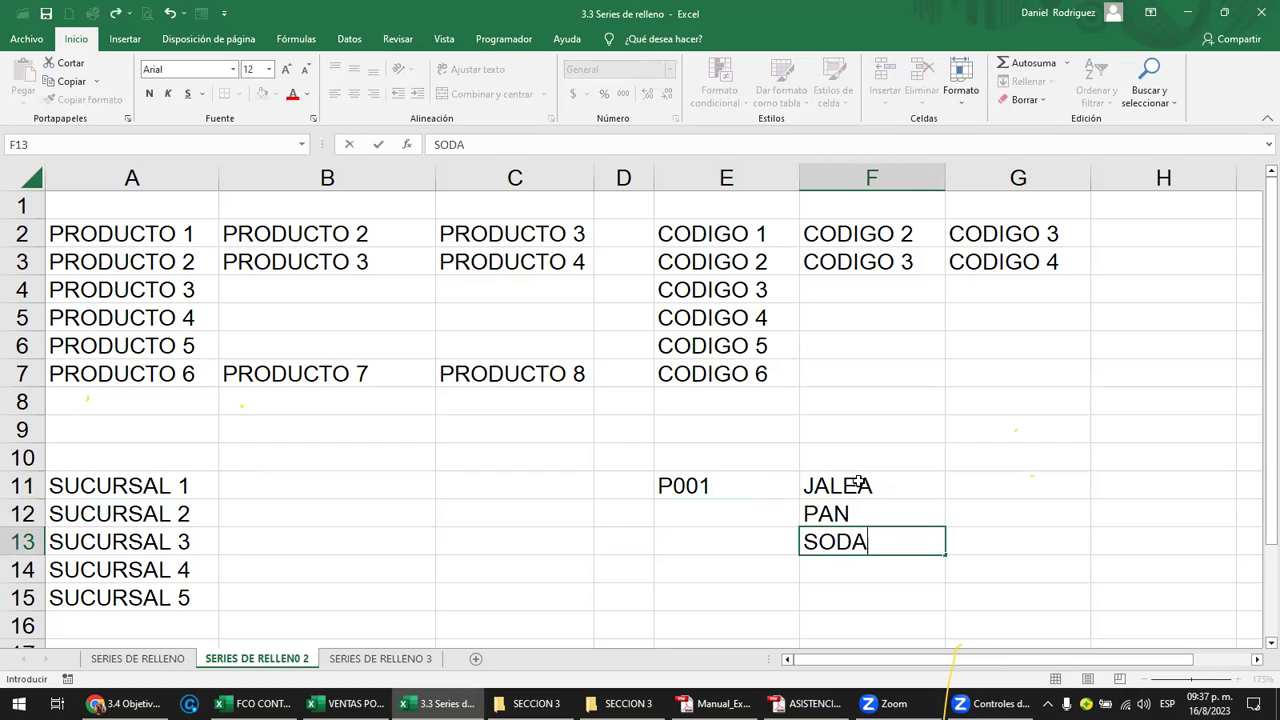
pyautogui.press('Return')
# Fill the product code series from P001 in E11 down to E13, alongside the product names.
pyautogui.click(743, 484)
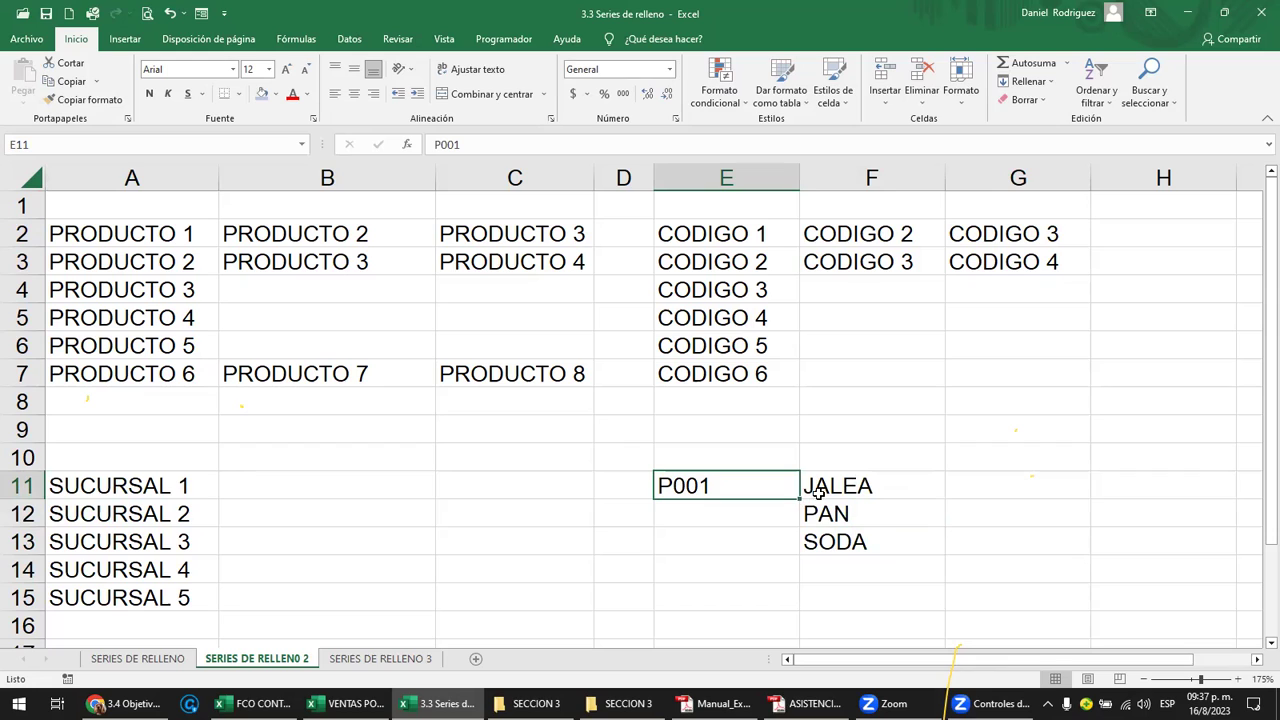
pyautogui.moveTo(800, 498); pyautogui.dragTo(800, 558)
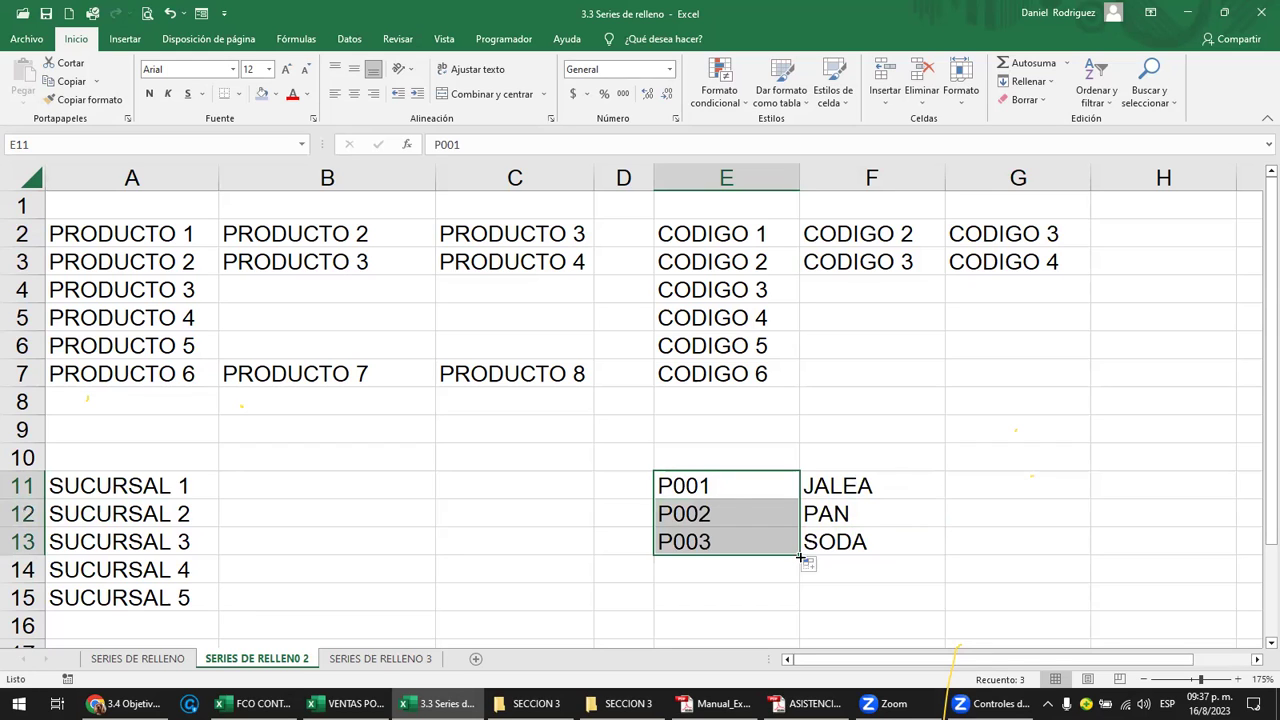
pyautogui.click(700, 487)
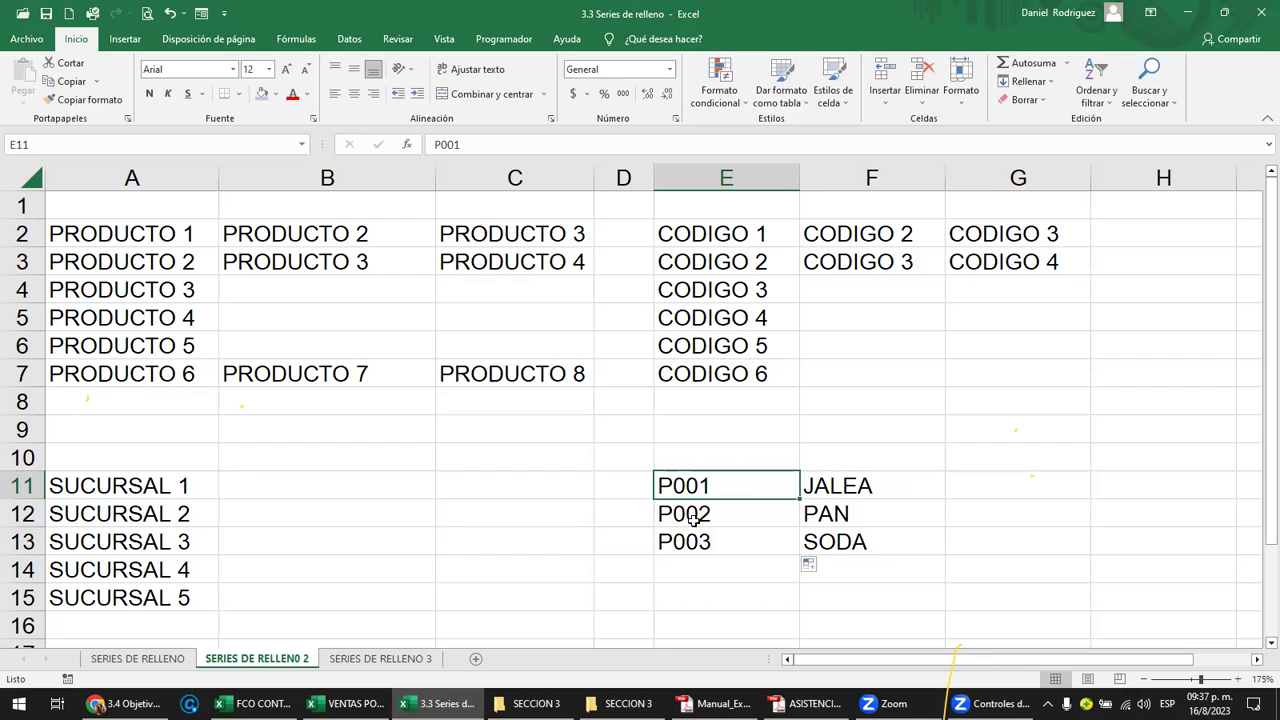
pyautogui.press('Down')
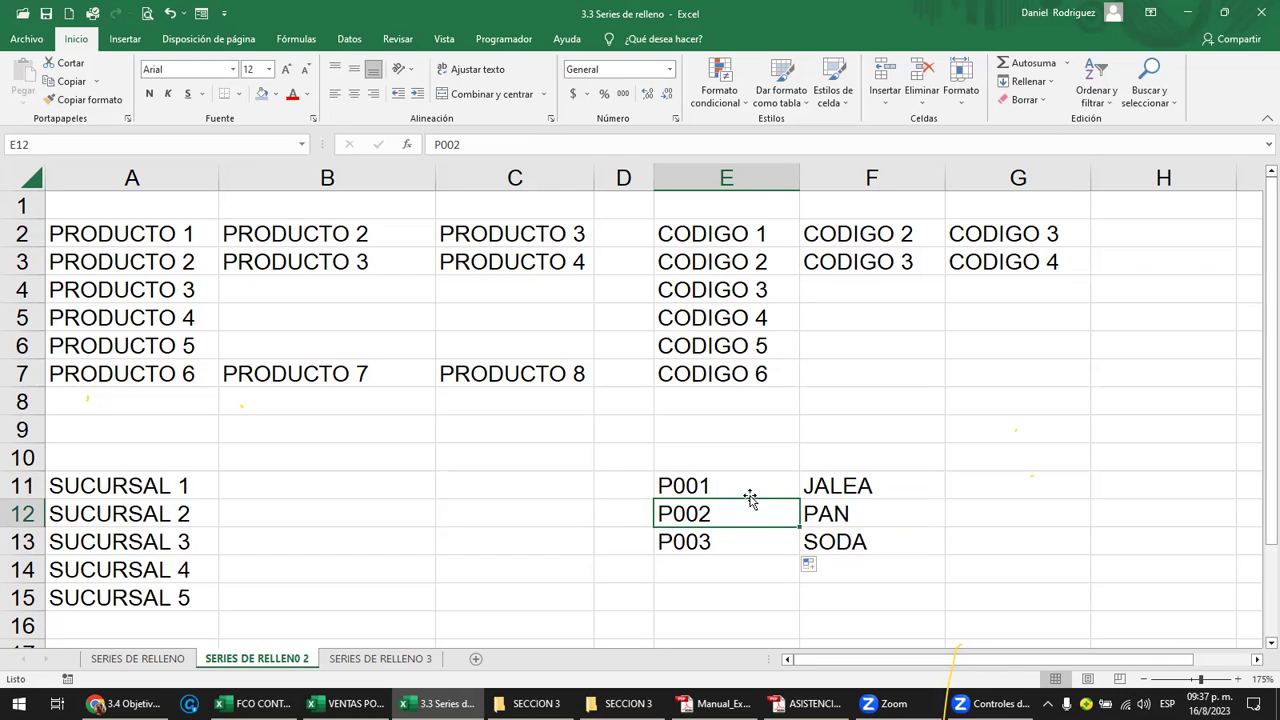
# Try changing the code in E13 to P999, and undo the edit.
pyautogui.doubleClick(692, 486)
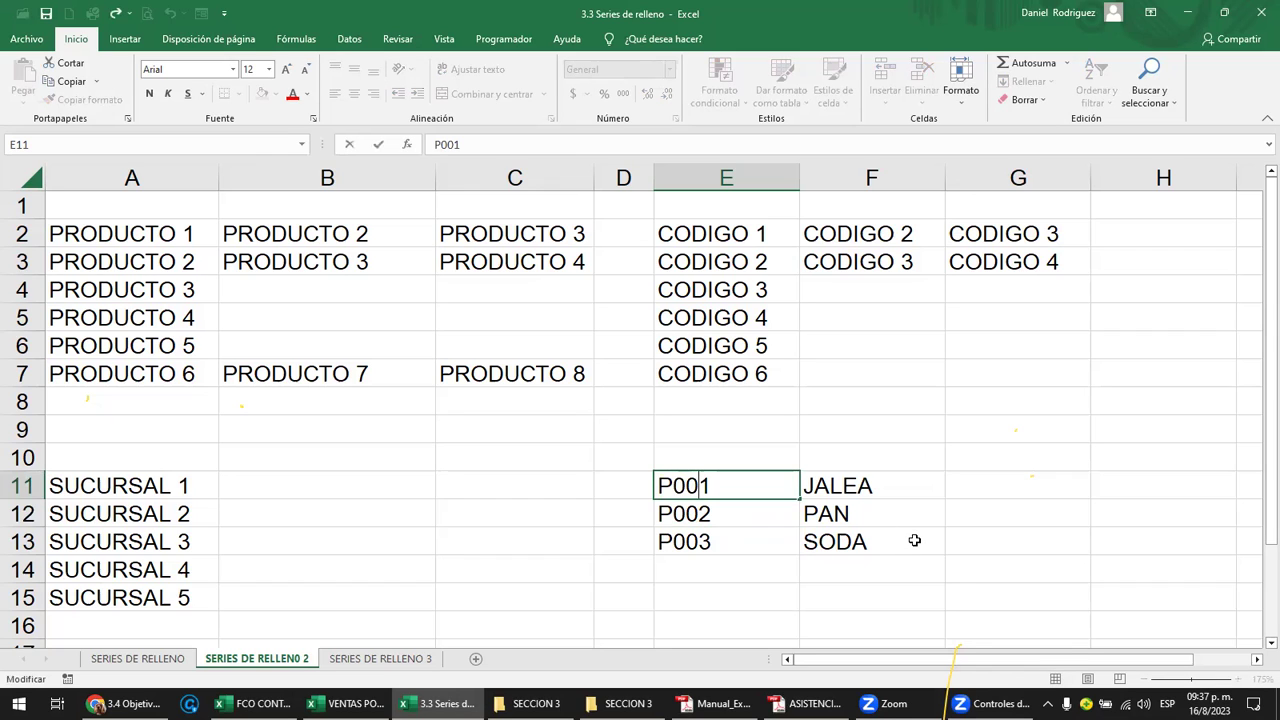
pyautogui.press('Return')
pyautogui.press('Return')
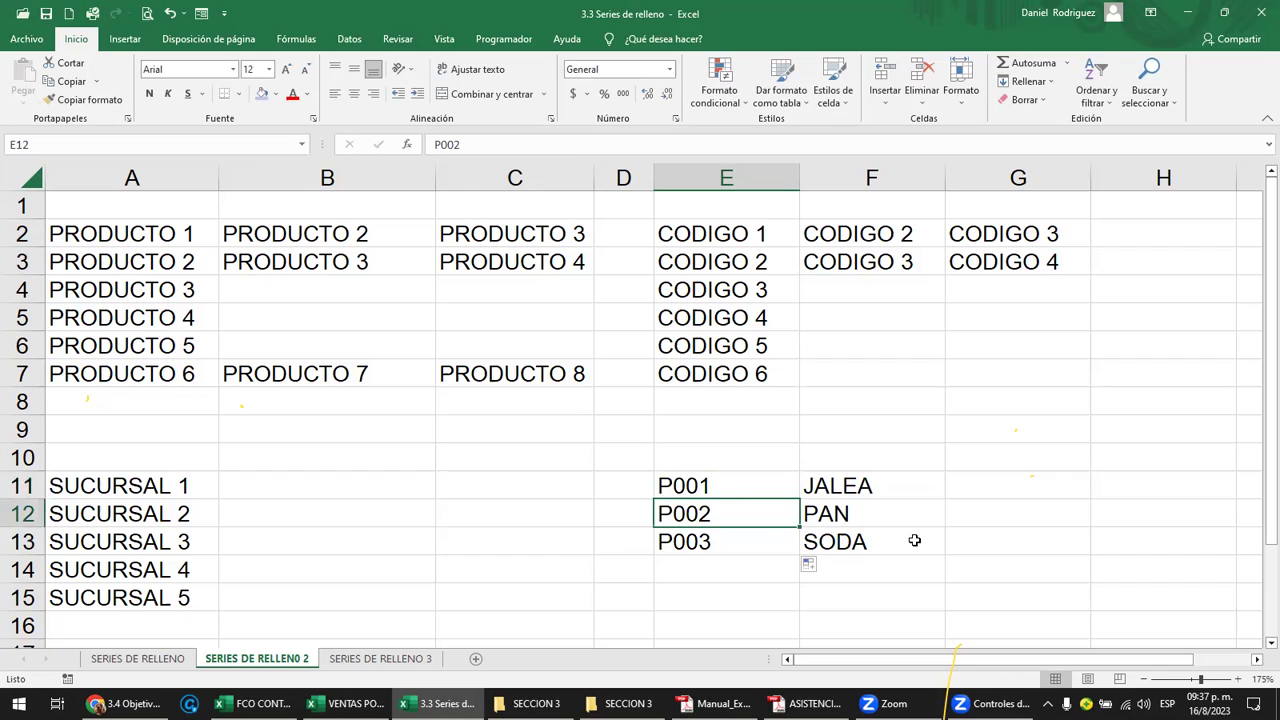
pyautogui.press('F2')
pyautogui.write('999')
pyautogui.press('Delete')
pyautogui.press('Delete')
pyautogui.press('Delete')
pyautogui.hotkey('ctrl', 'Return')
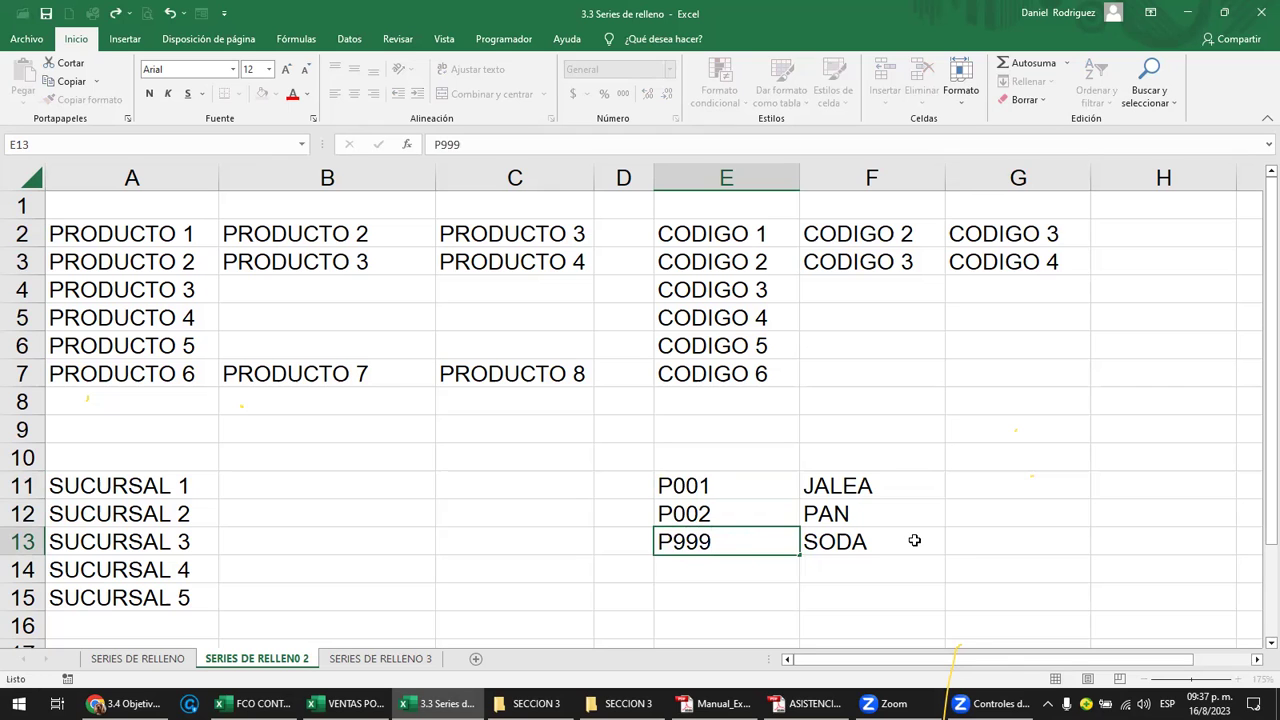
pyautogui.hotkey('ctrl', 'z')
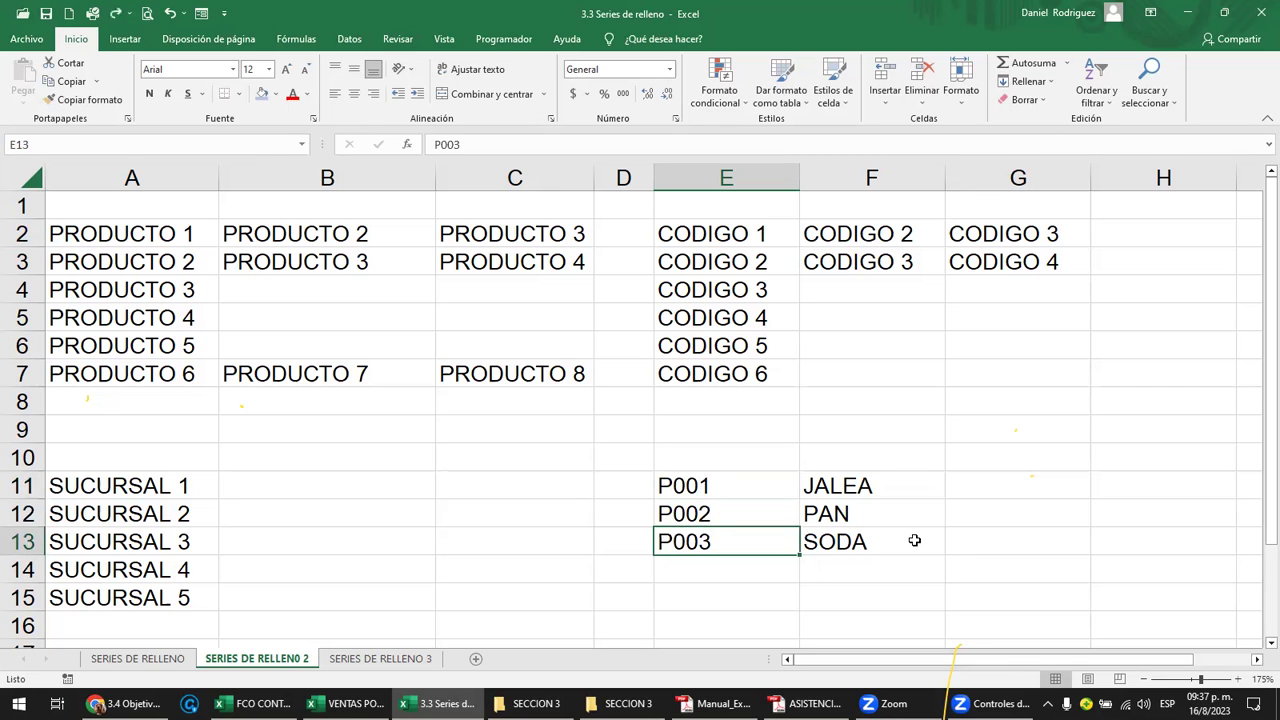
# Extend the code series from E13 down to E22 and change the last code to P999.
pyautogui.scroll(-3, 829, 551)
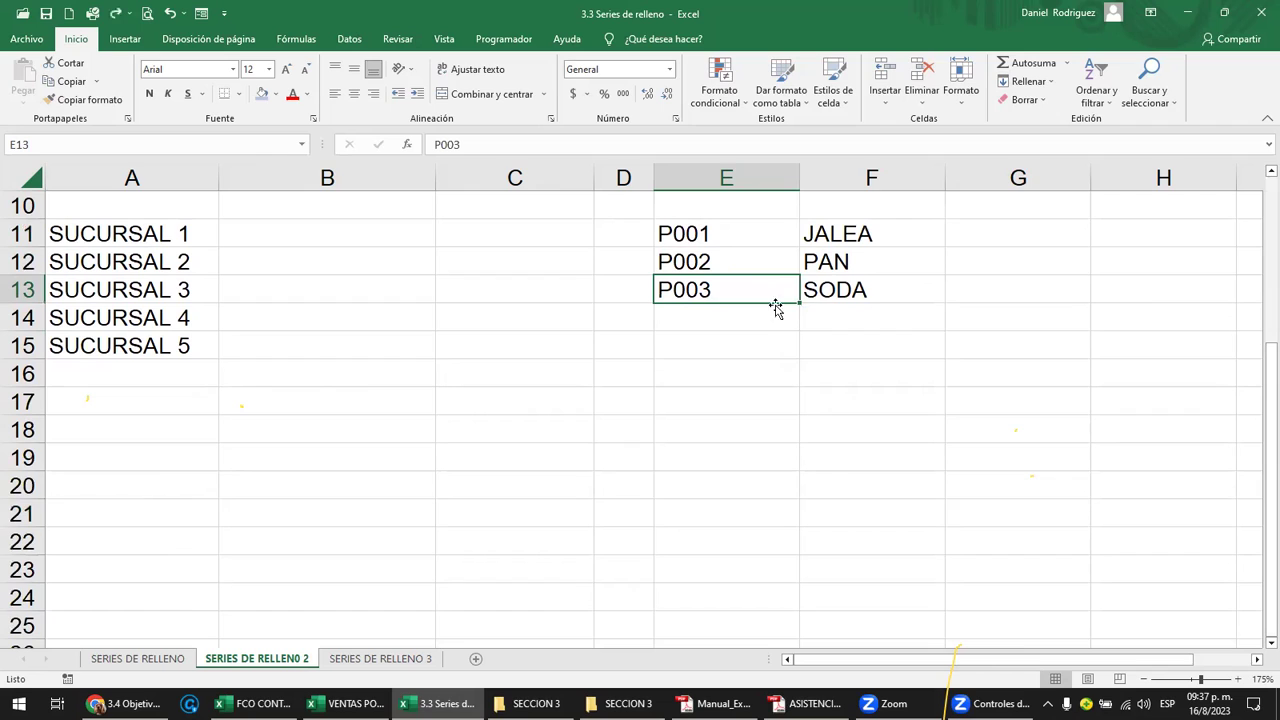
pyautogui.moveTo(799, 303); pyautogui.dragTo(787, 552)
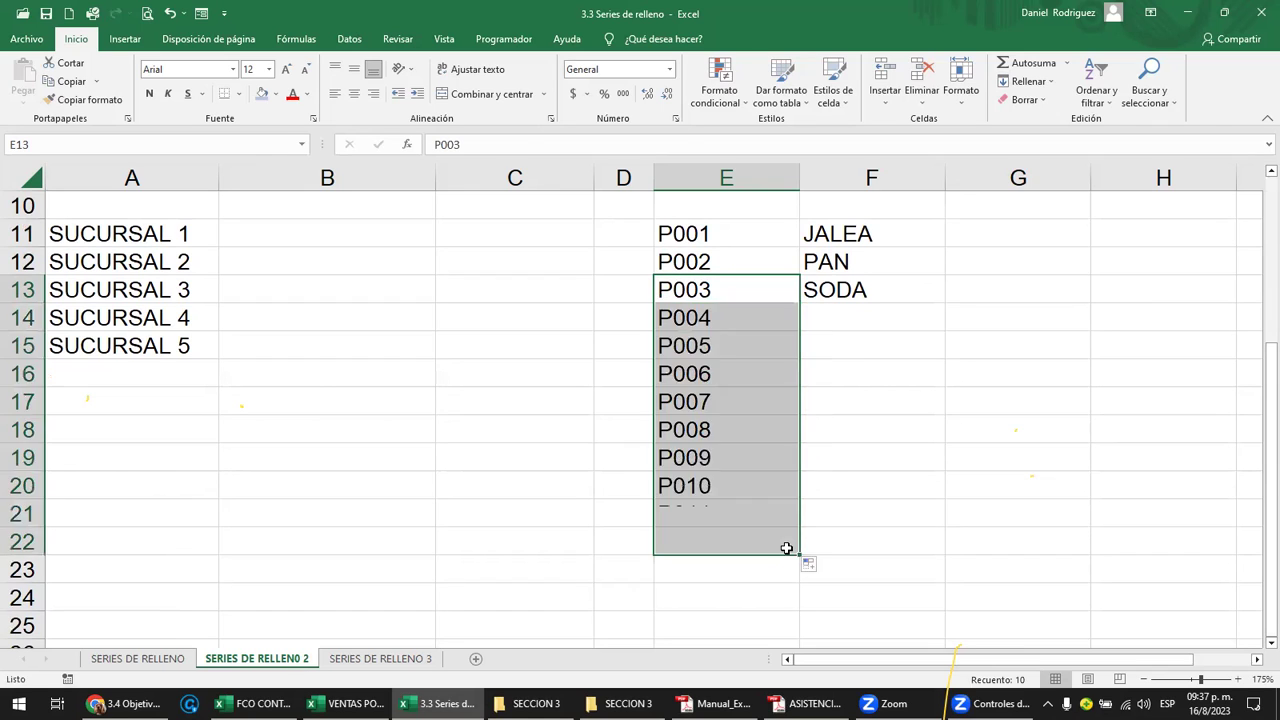
pyautogui.click(703, 545)
pyautogui.press('F2')
pyautogui.press('BackSpace')
pyautogui.press('BackSpace')
pyautogui.press('BackSpace')
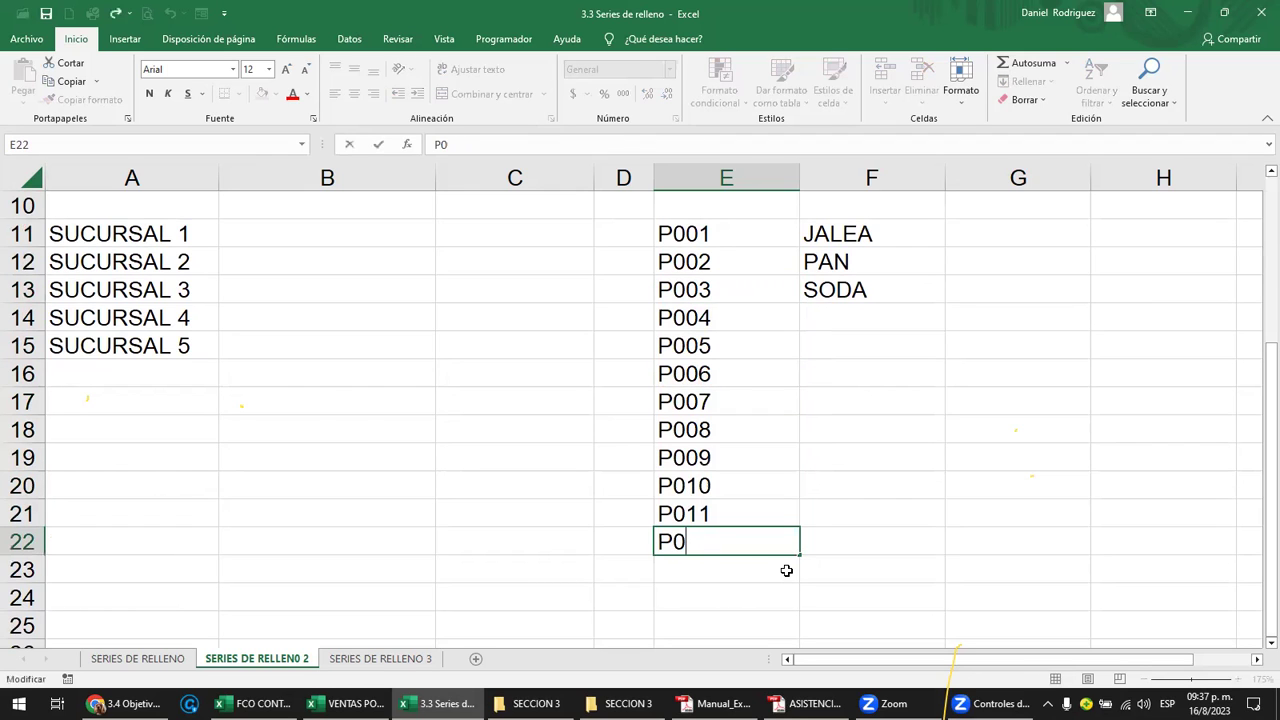
pyautogui.write('999')
pyautogui.press('Return')
pyautogui.press('Up')
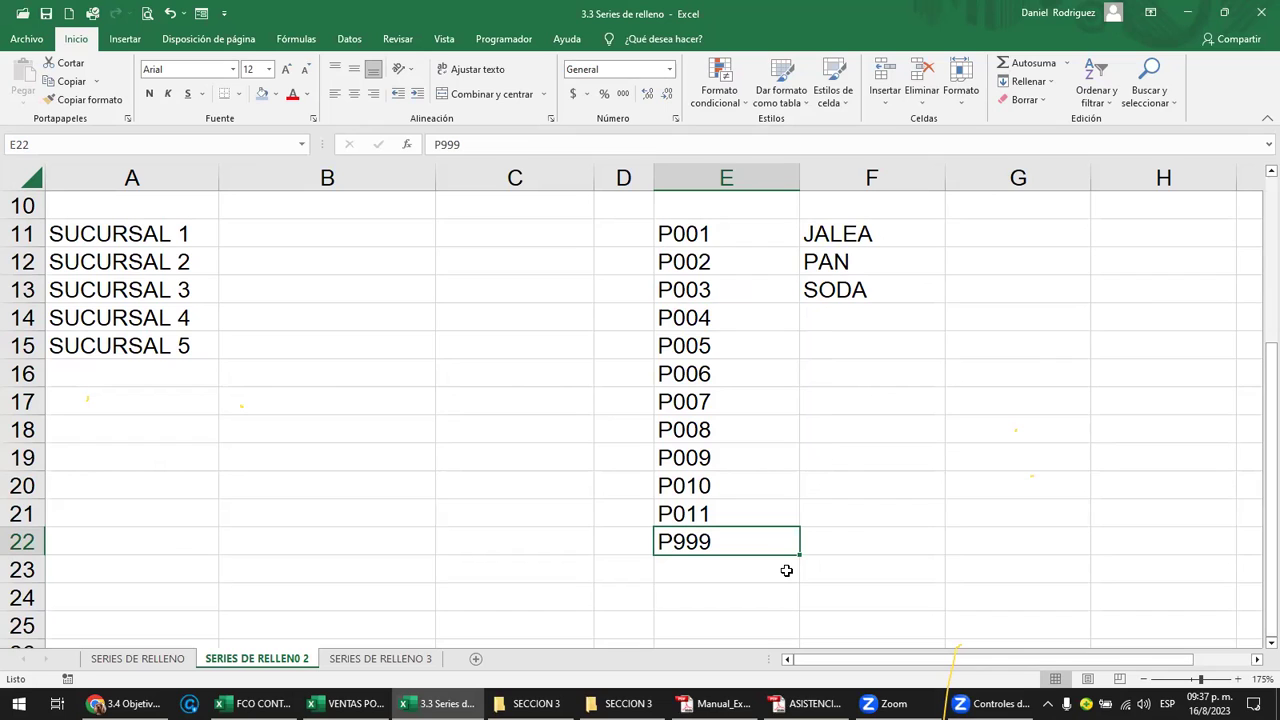
# Change the code in E11 to P0001 and clear the old codes in E12 to E22.
pyautogui.doubleClick(697, 233)
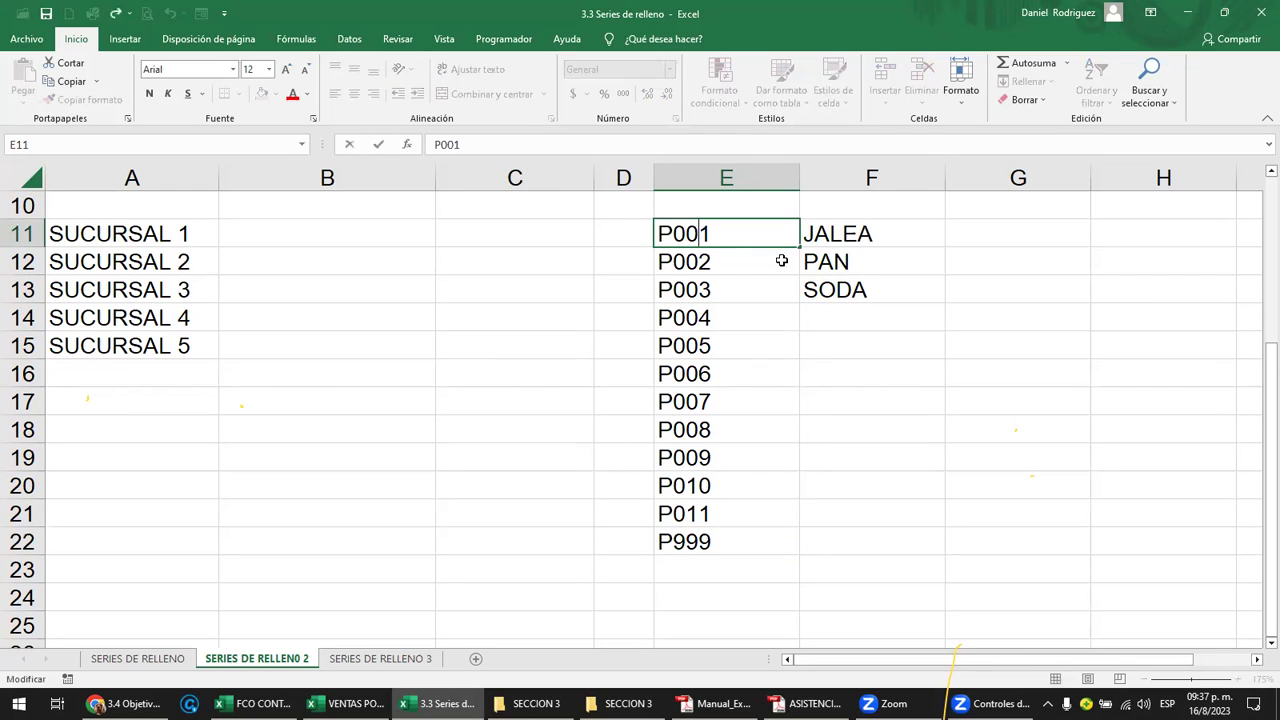
pyautogui.write('0')
pyautogui.press('Return')
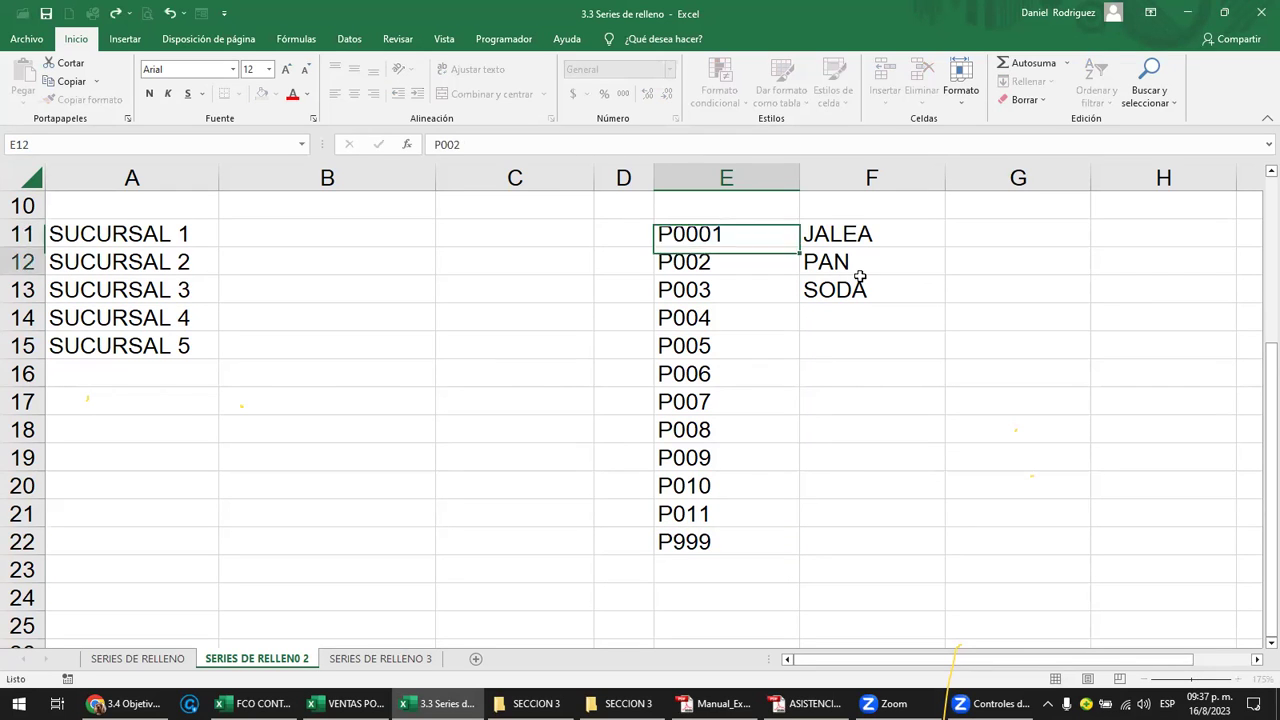
pyautogui.moveTo(714, 258); pyautogui.dragTo(743, 560)
pyautogui.press('Delete')
pyautogui.click(733, 237)
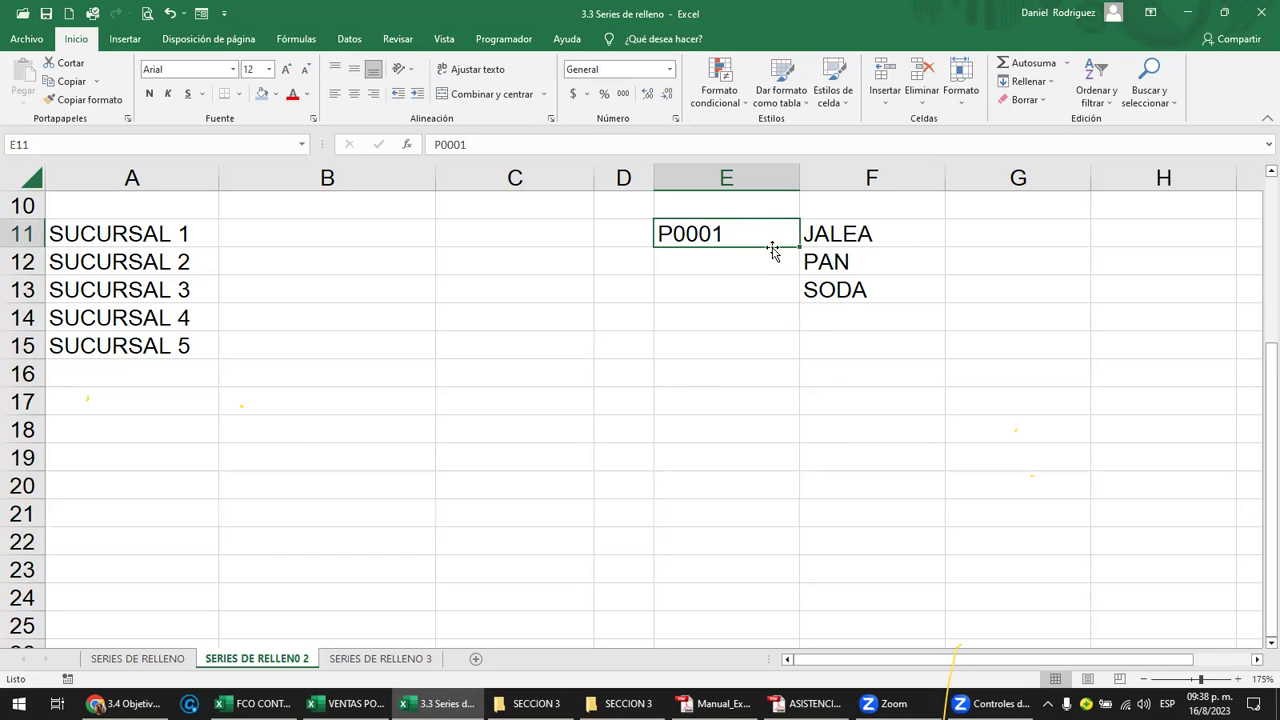
# Fill the four-digit code series from P0001 in E11 down to E13.
pyautogui.moveTo(800, 249); pyautogui.dragTo(805, 300)
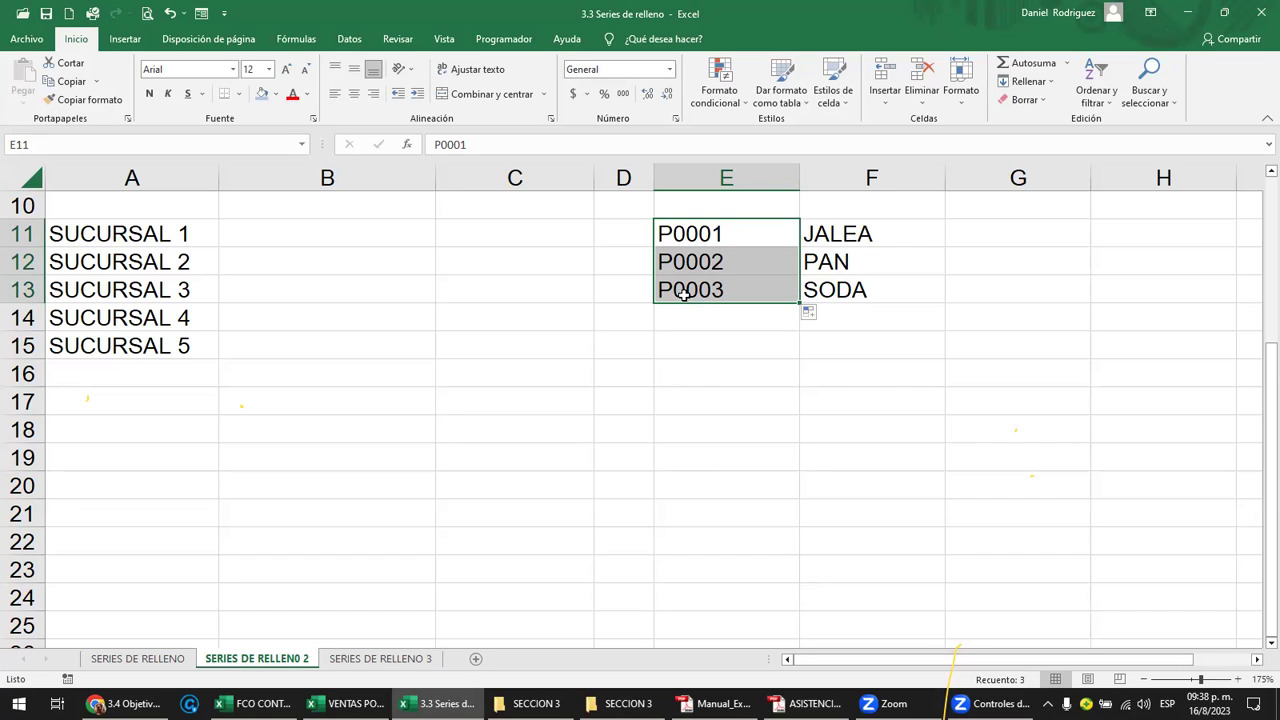
pyautogui.press('F2')
pyautogui.press('Escape')
# Try the codes P9999 and P999999 in E13, and cancel the edit.
pyautogui.click(684, 293)
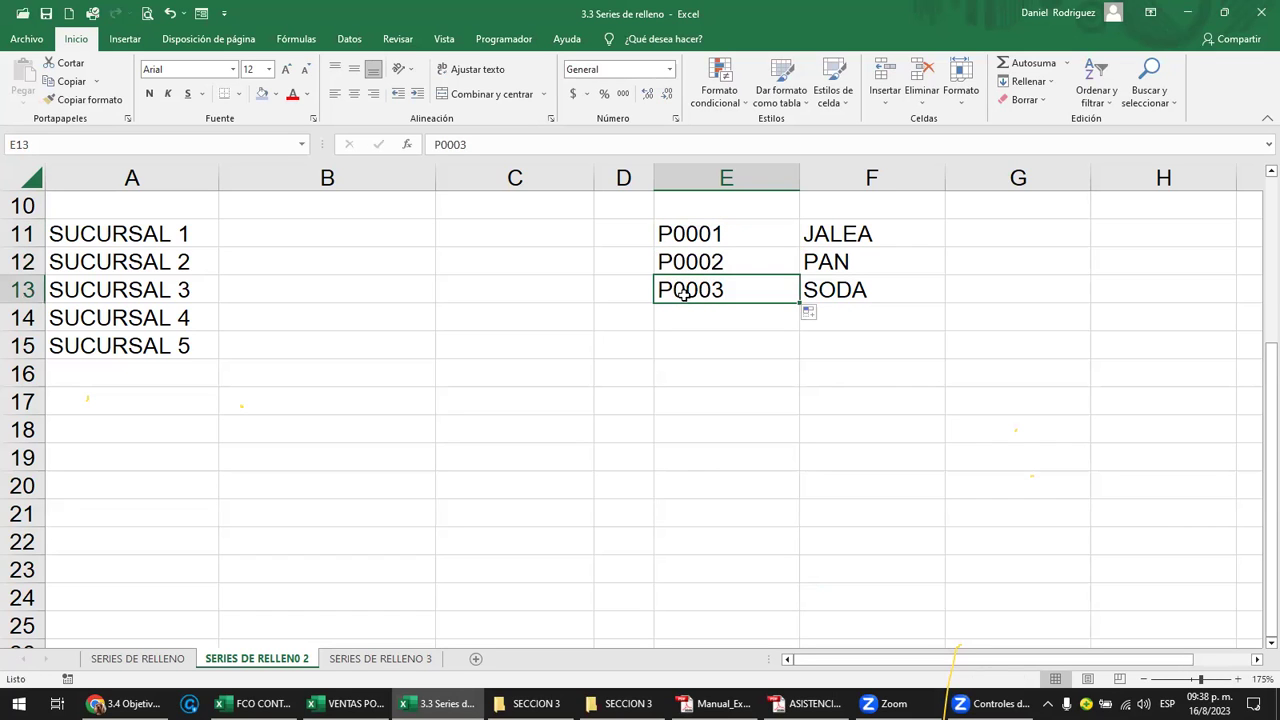
pyautogui.press('F2')
pyautogui.press('BackSpace')
pyautogui.press('BackSpace')
pyautogui.press('BackSpace')
pyautogui.press('BackSpace')
pyautogui.write('9999')
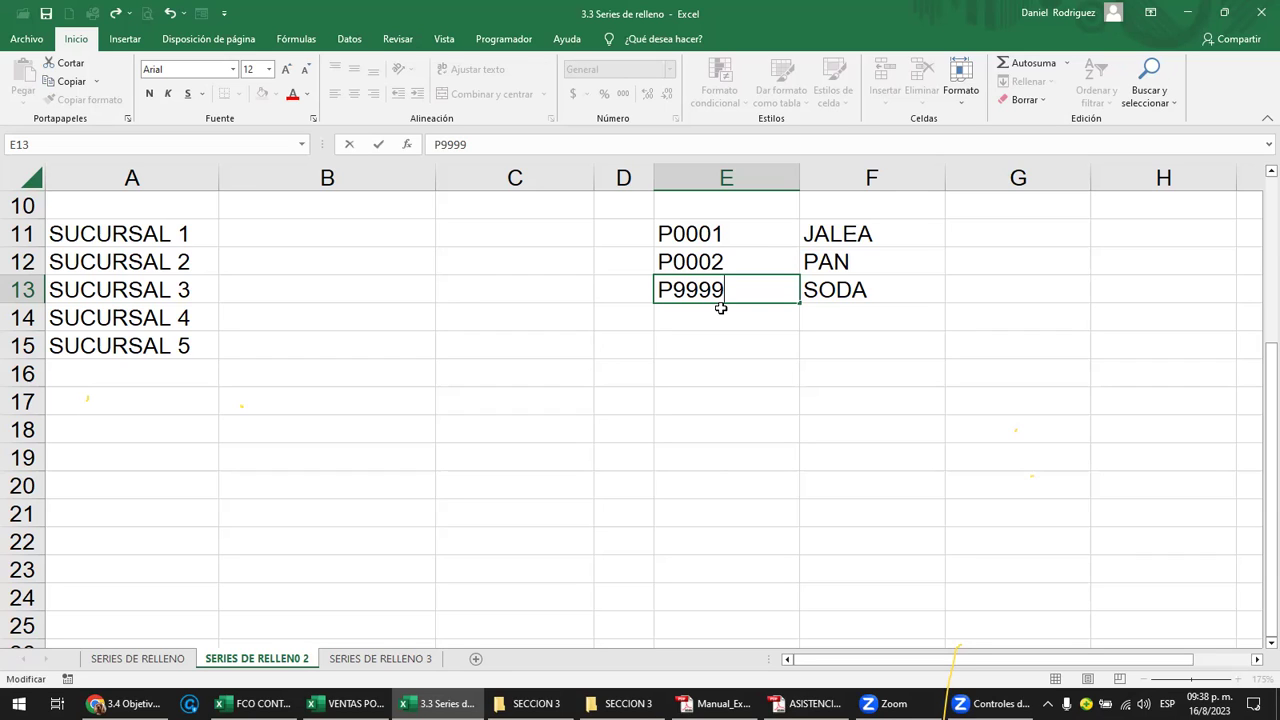
pyautogui.write('99')
pyautogui.hotkey('shift', 'Left')
pyautogui.hotkey('shift', 'Left')
pyautogui.hotkey('shift', 'Left')
pyautogui.hotkey('shift', 'Left')
pyautogui.hotkey('shift', 'Left')
pyautogui.hotkey('shift', 'Left')
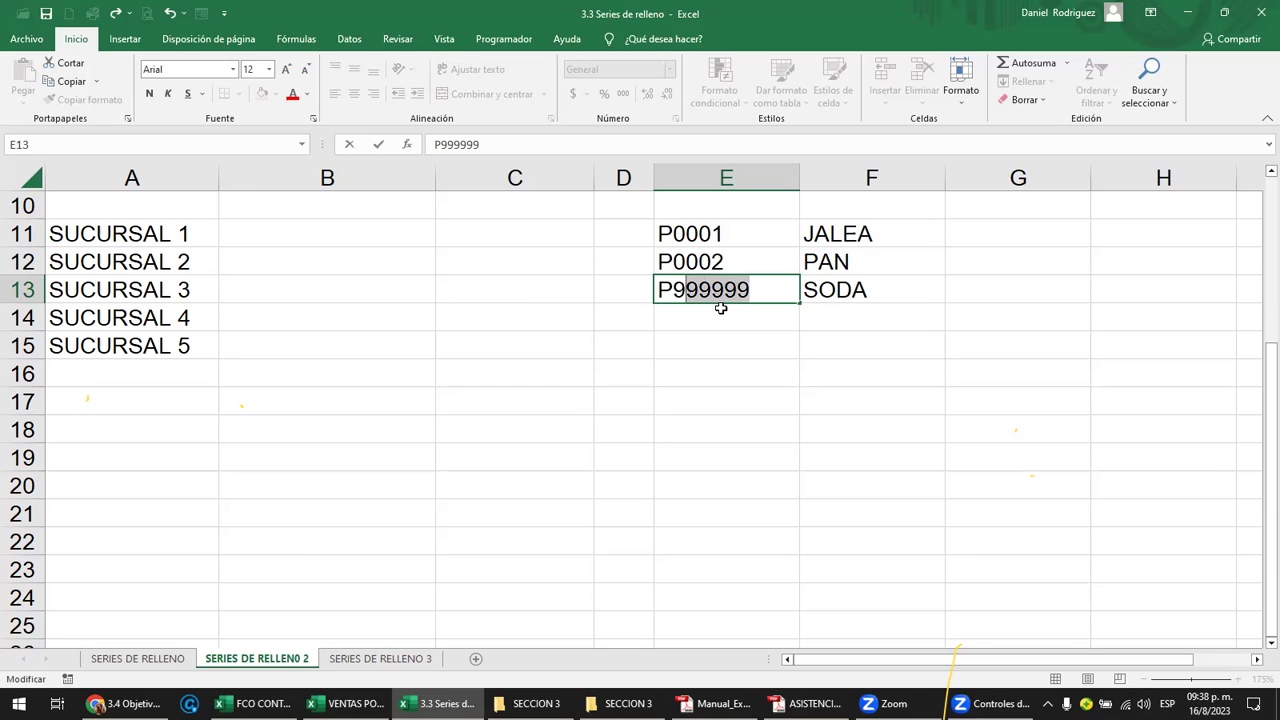
pyautogui.press('Home')
pyautogui.press('Right')
pyautogui.press('Escape')
# Change the code in E11 to P0000001 and fill the seven-digit code series down to E13.
pyautogui.press('Up')
pyautogui.press('Up')
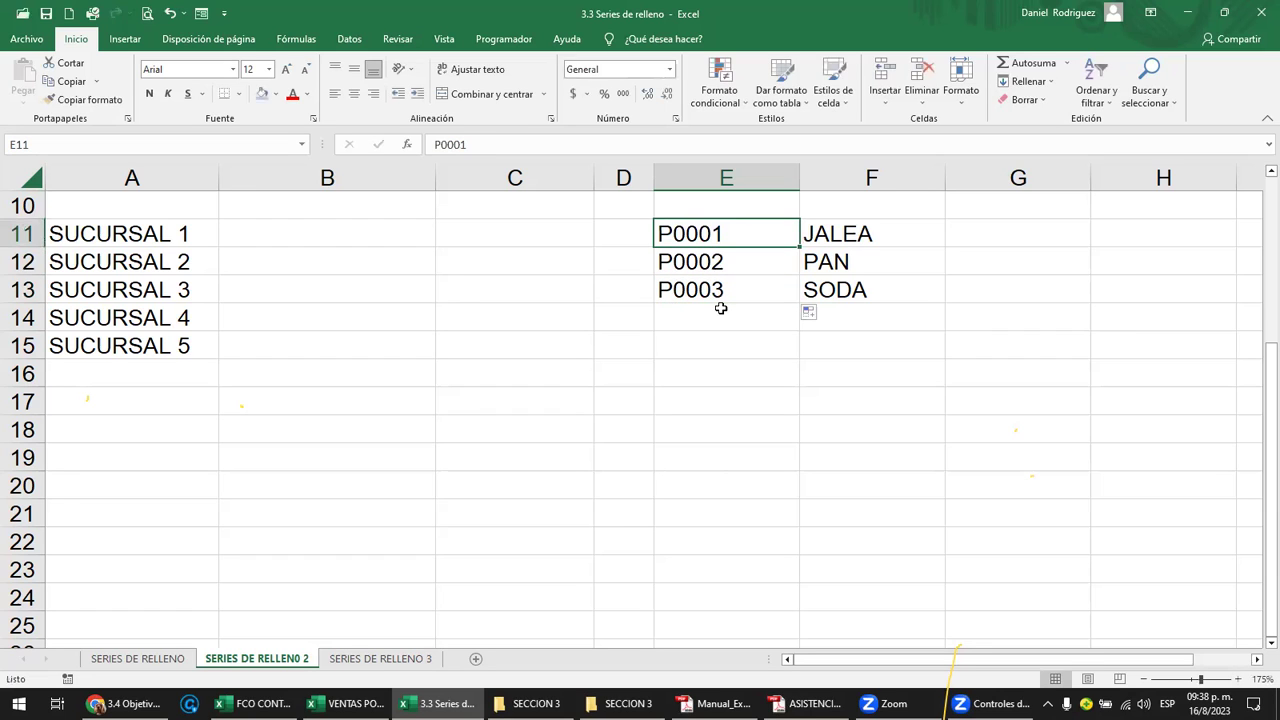
pyautogui.press('F2')
pyautogui.press('Left')
pyautogui.write('00')
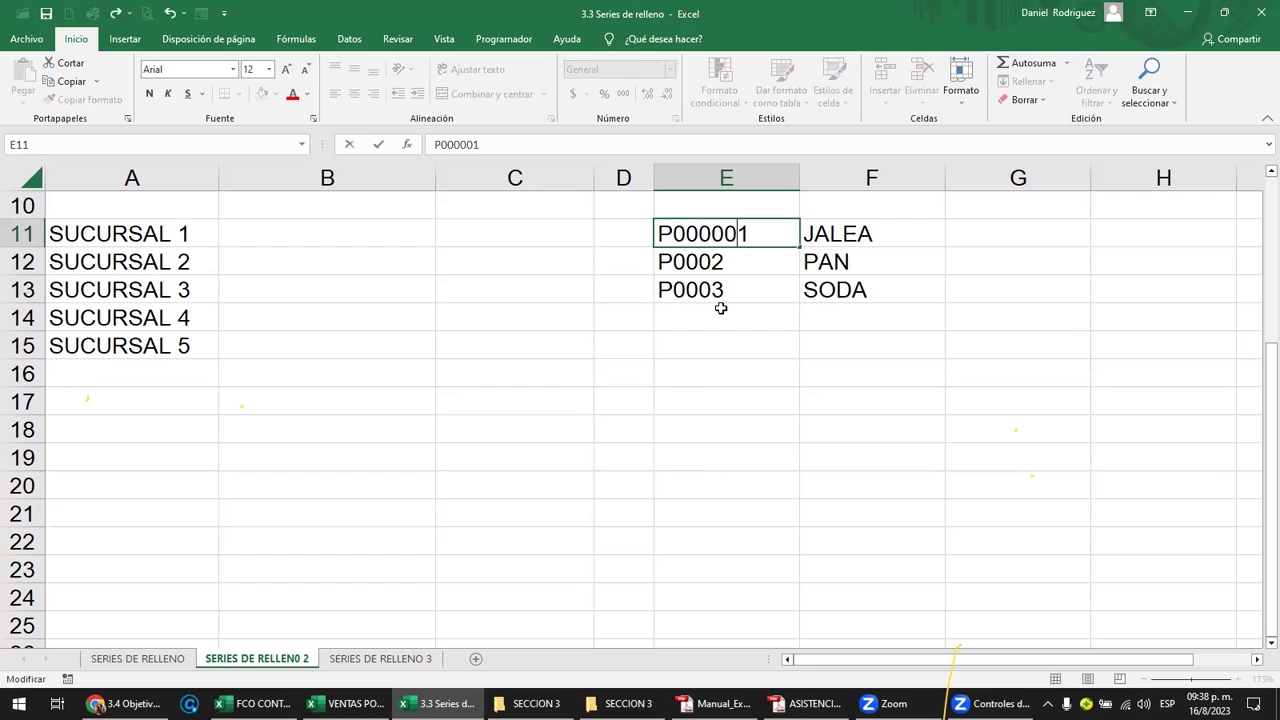
pyautogui.press('Delete')
pyautogui.press('Left')
pyautogui.press('Left')
pyautogui.press('Left')
pyautogui.press('Left')
pyautogui.press('Left')
pyautogui.press('Delete')
pyautogui.press('Delete')
pyautogui.press('Delete')
pyautogui.press('Delete')
pyautogui.press('Delete')
pyautogui.write('00000001')
pyautogui.press('Return')
pyautogui.press('Up')
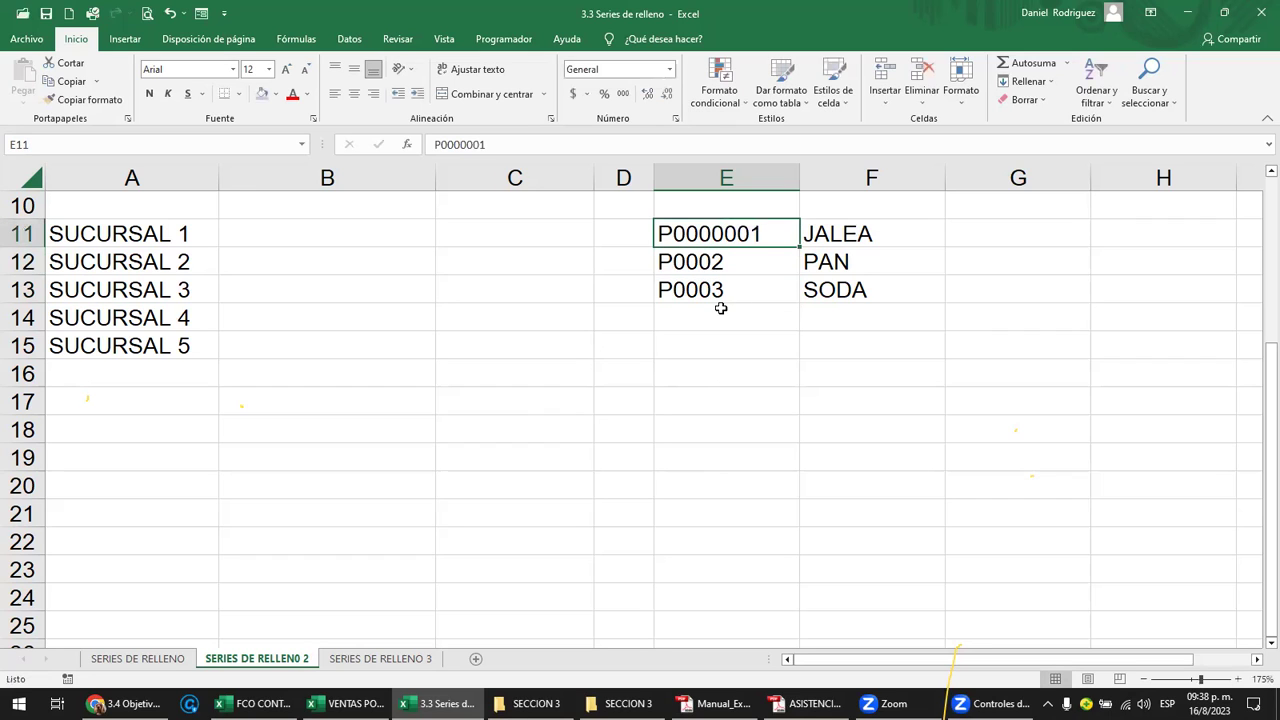
pyautogui.moveTo(793, 249); pyautogui.dragTo(780, 297)
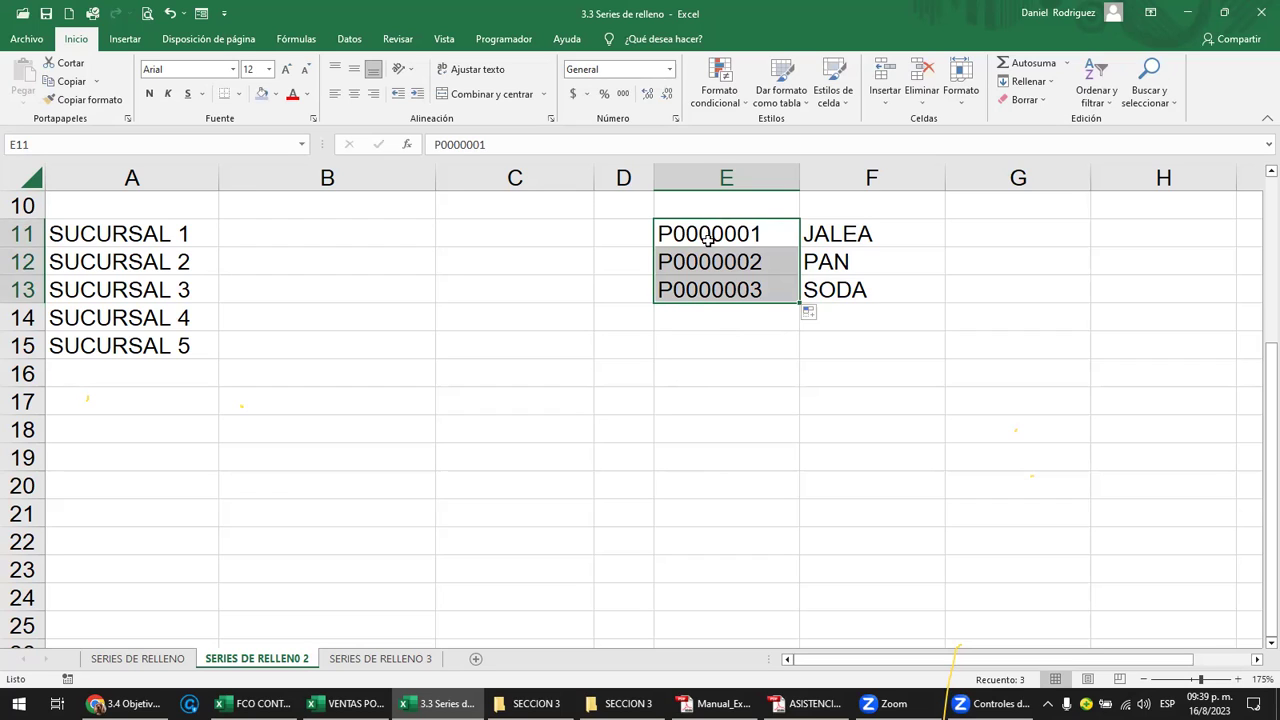
pyautogui.click(783, 402)
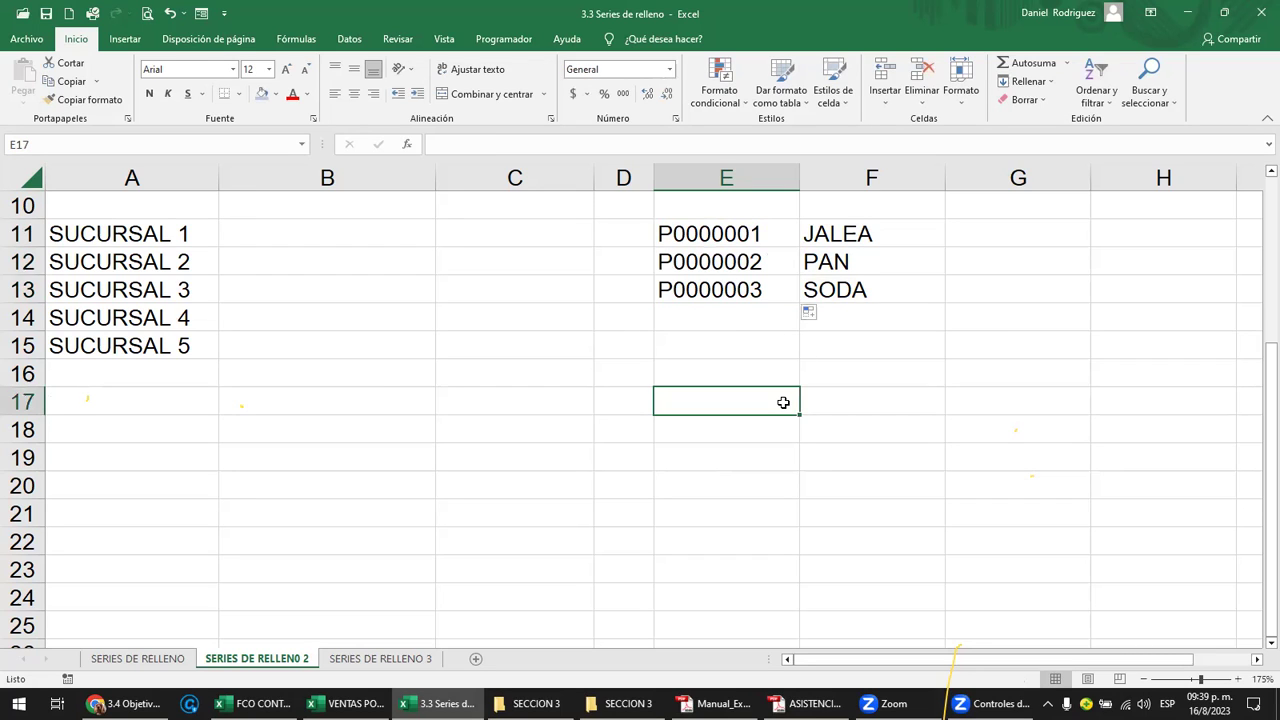
# Copy the code P0000001 from E11 unchanged down to E13, and undo the copy.
pyautogui.click(735, 235)
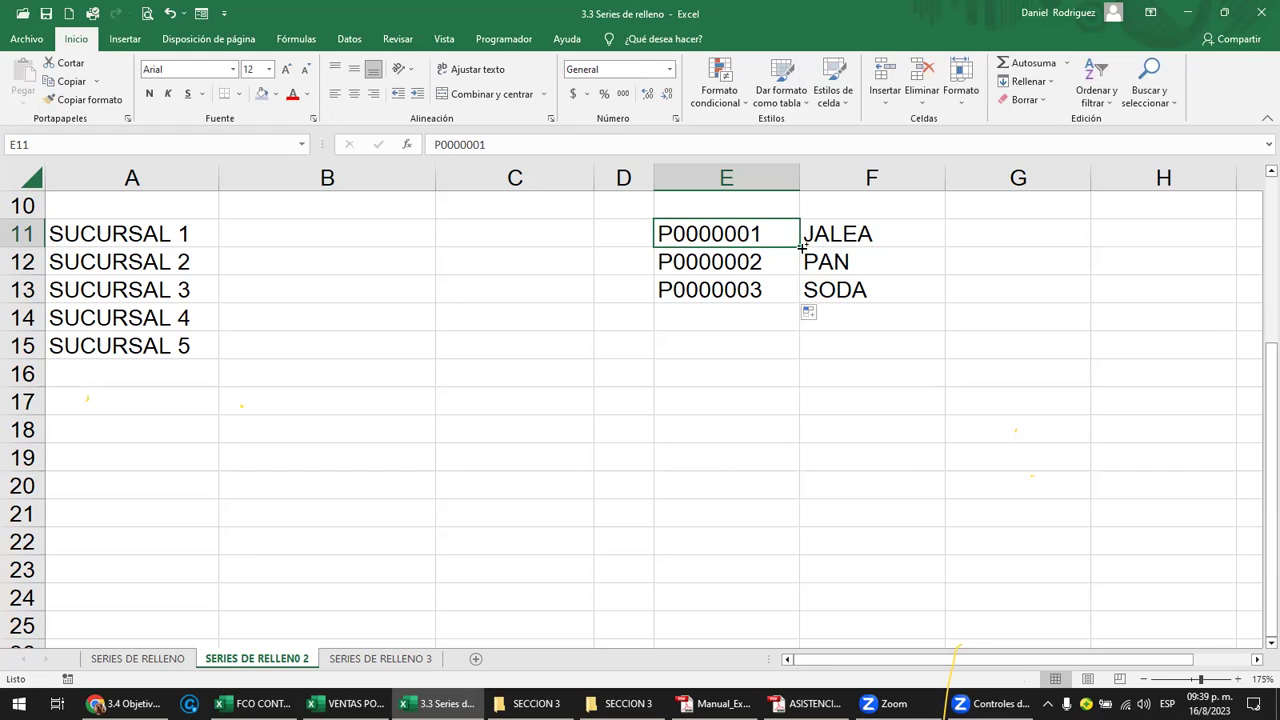
pyautogui.moveTo(800, 246); pyautogui.dragTo(800, 304)
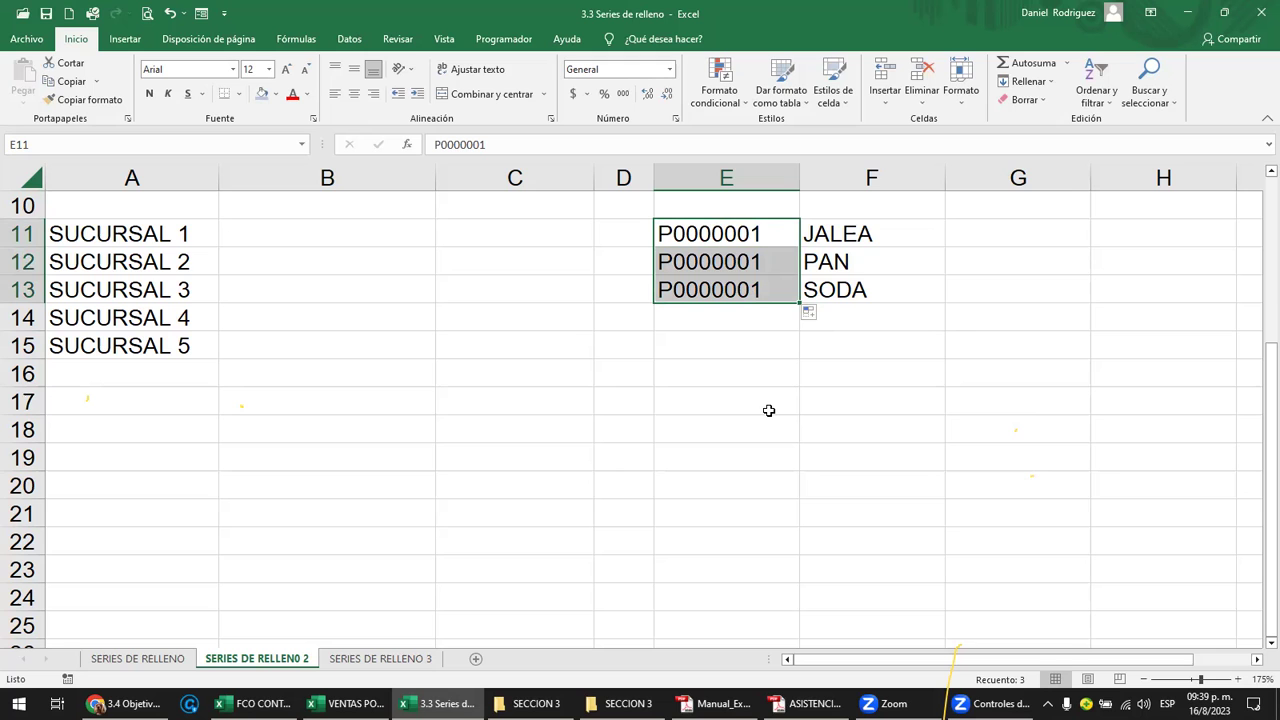
pyautogui.hotkey('ctrl', 'z')
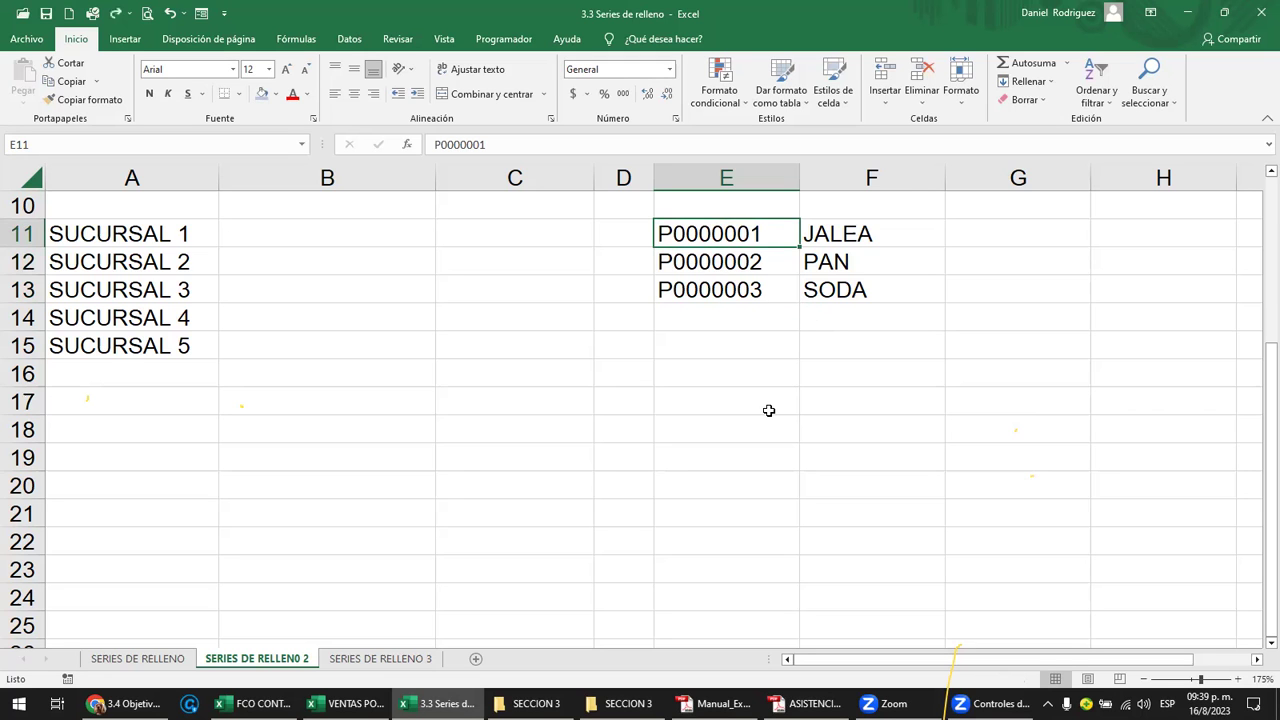
# Change the code in E12 to P0000003 and clear the code in E13.
pyautogui.scroll(3, 769, 410)
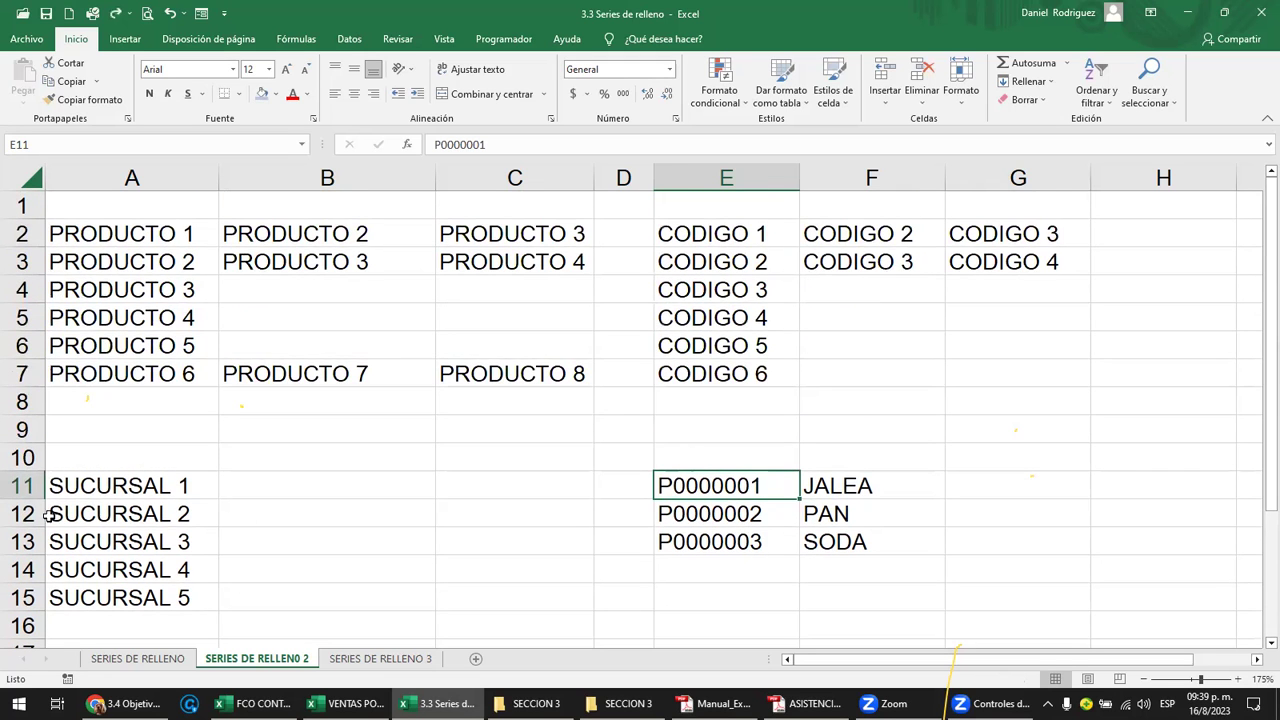
pyautogui.click(88, 238)
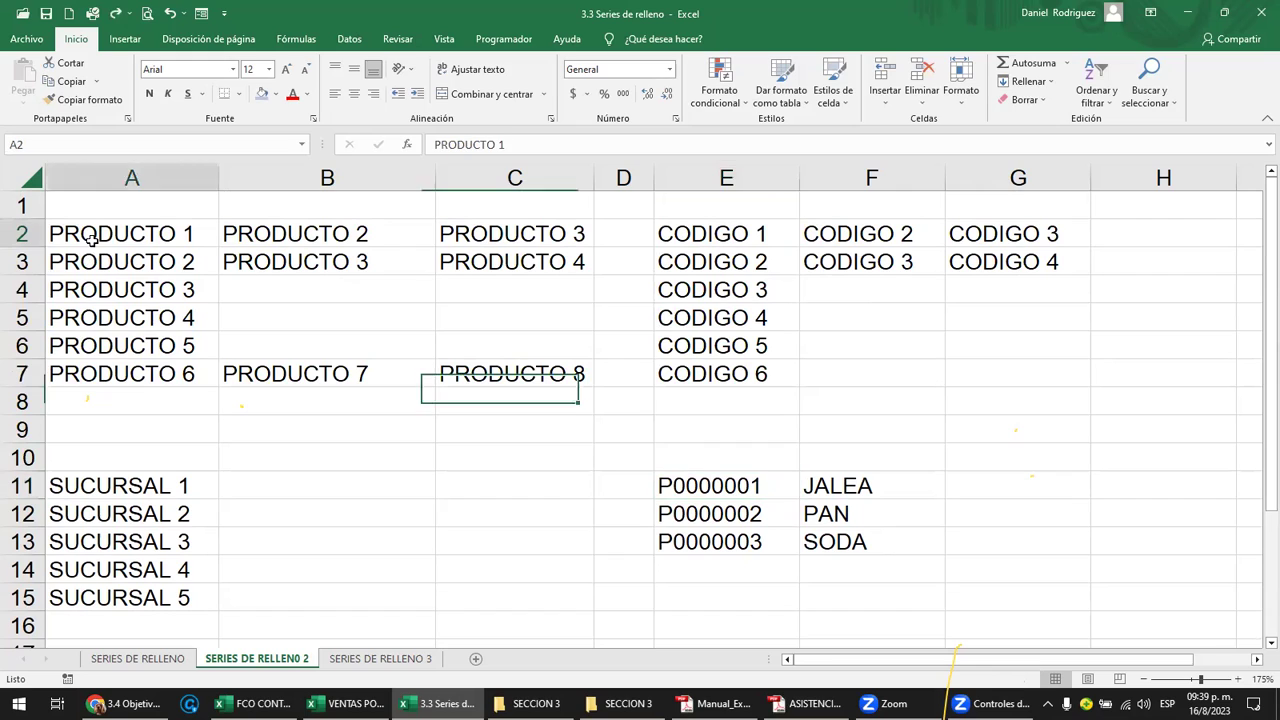
pyautogui.click(722, 481)
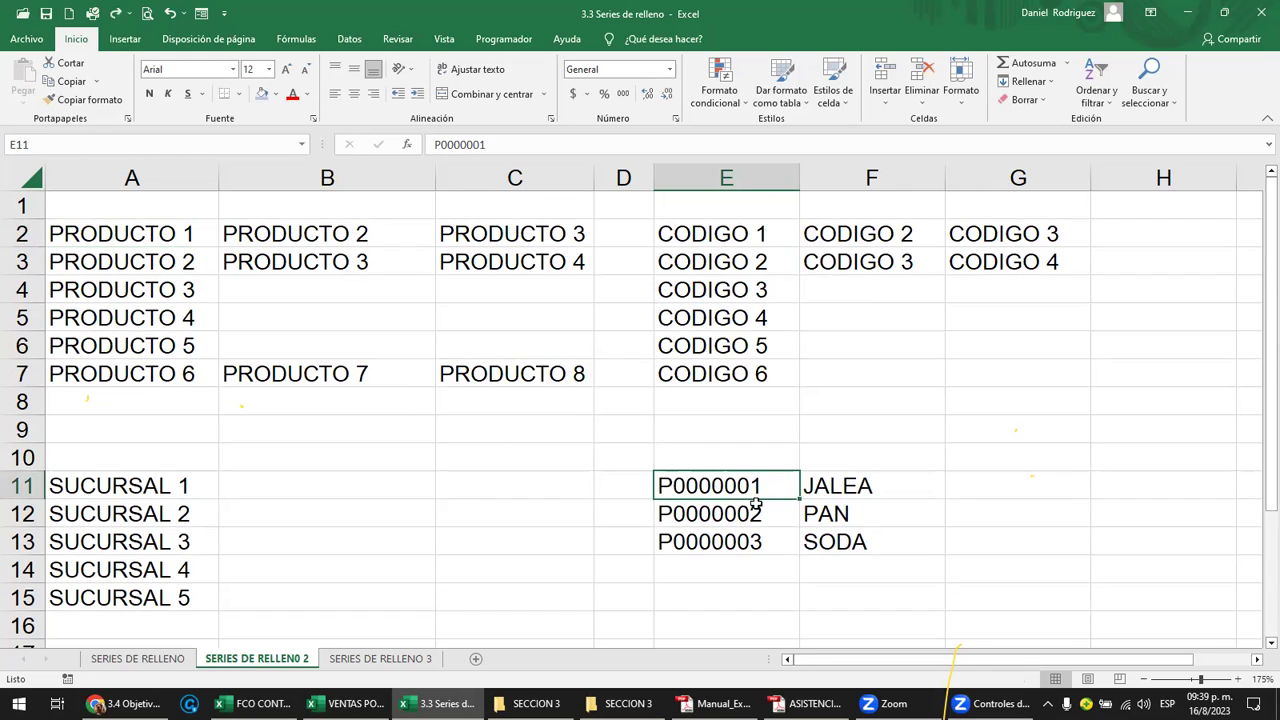
pyautogui.click(762, 520)
pyautogui.press('F2')
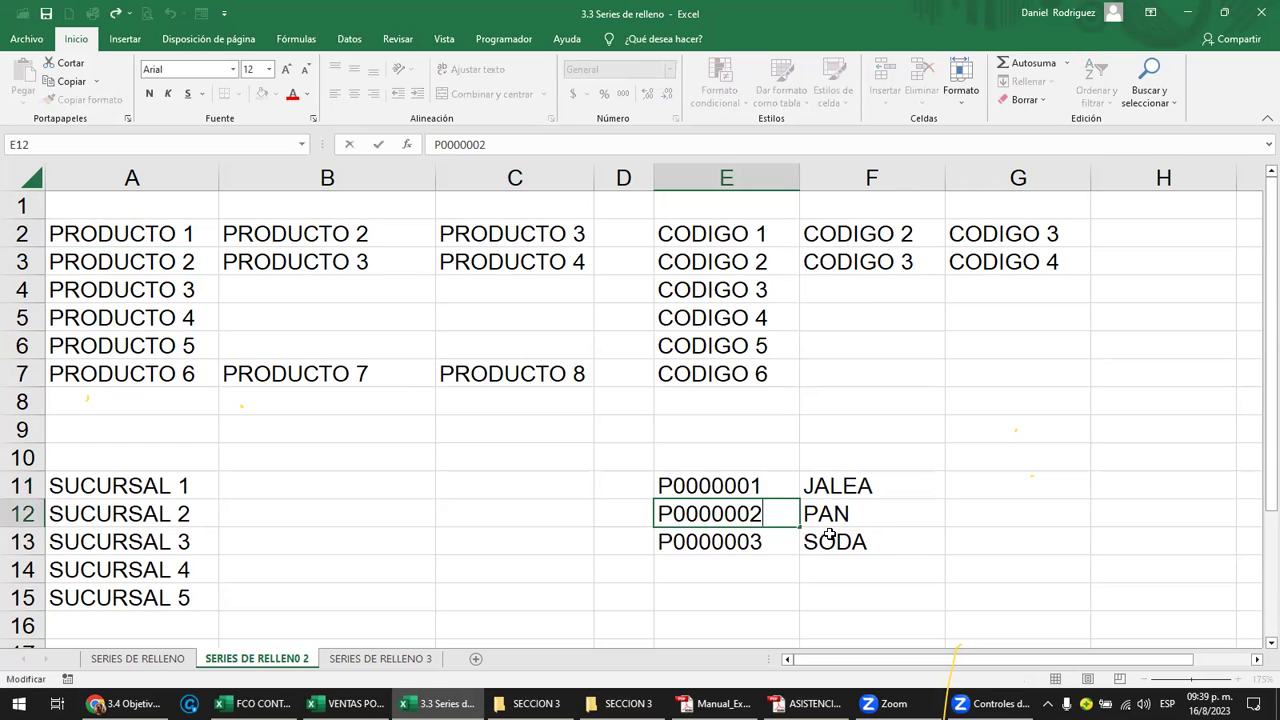
pyautogui.press('BackSpace')
pyautogui.write('3')
pyautogui.press('Return')
pyautogui.press('Delete')
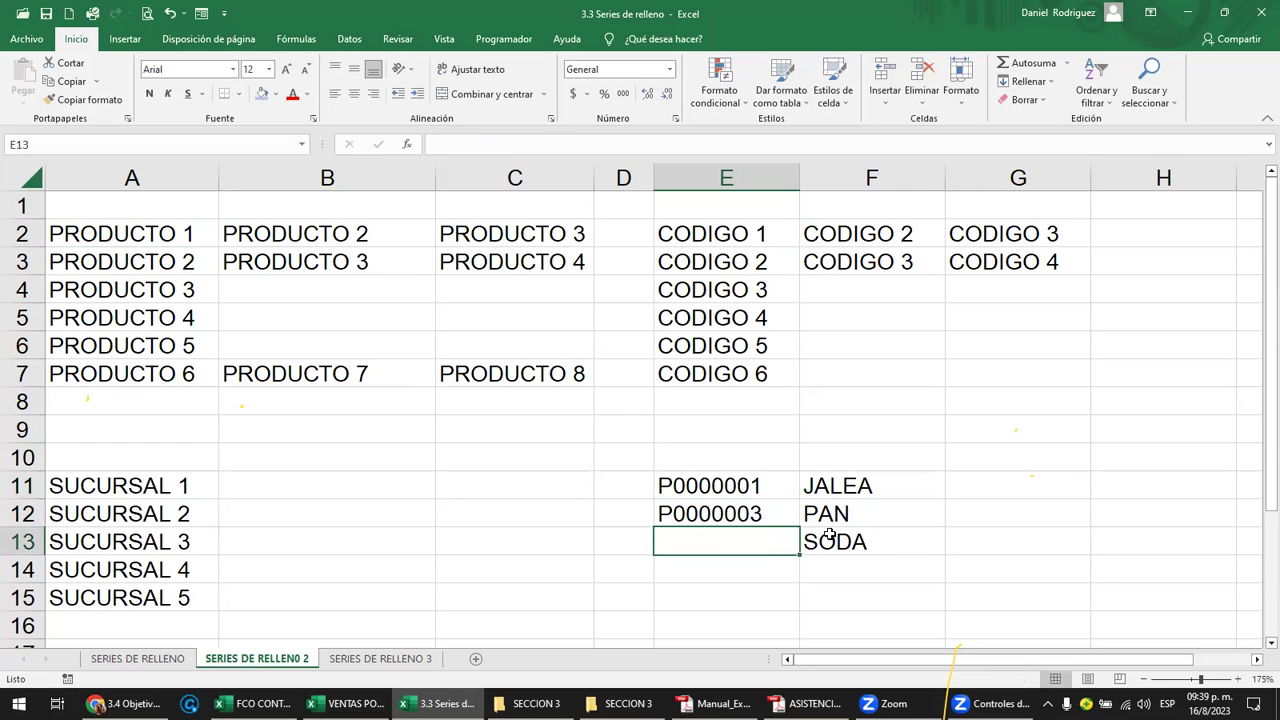
# Fill the odd-numbered code series from E11 and E12 down to E14.
pyautogui.moveTo(748, 490)
pyautogui.mouseDown()
pyautogui.moveTo(748, 512)
pyautogui.moveTo(808, 534)
pyautogui.moveTo(803, 574)
pyautogui.mouseUp()
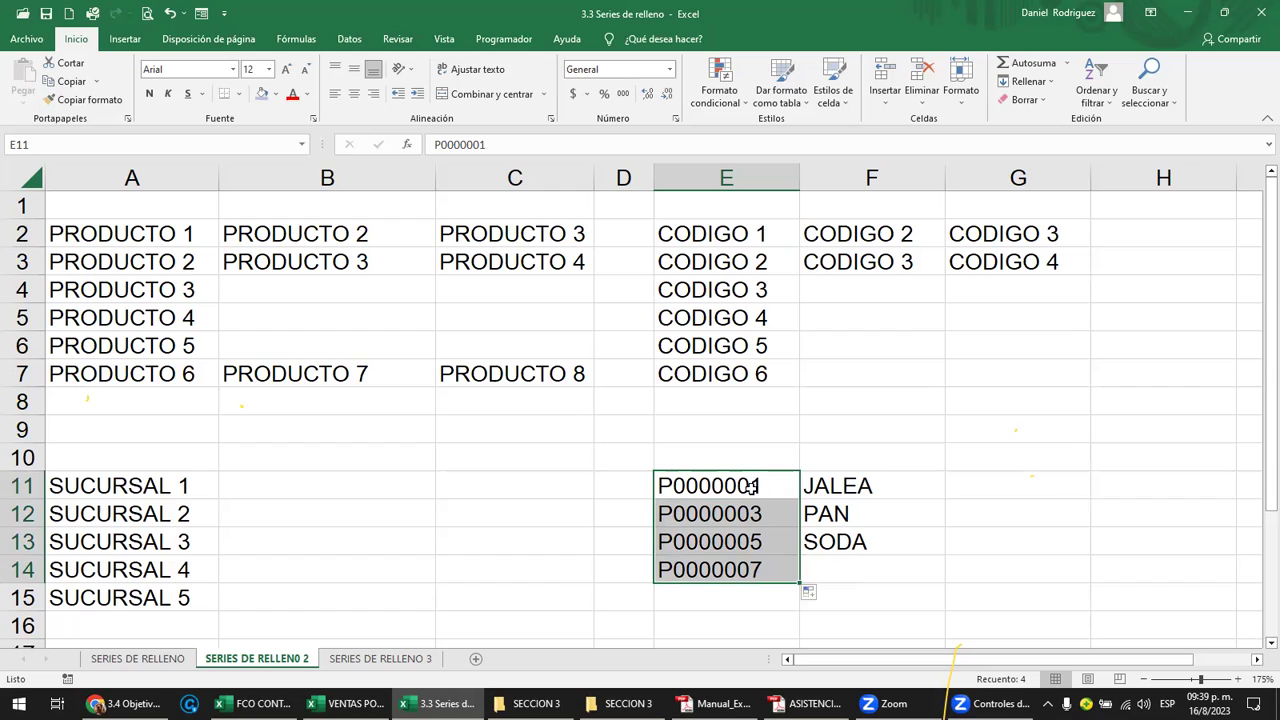
pyautogui.click(777, 514)
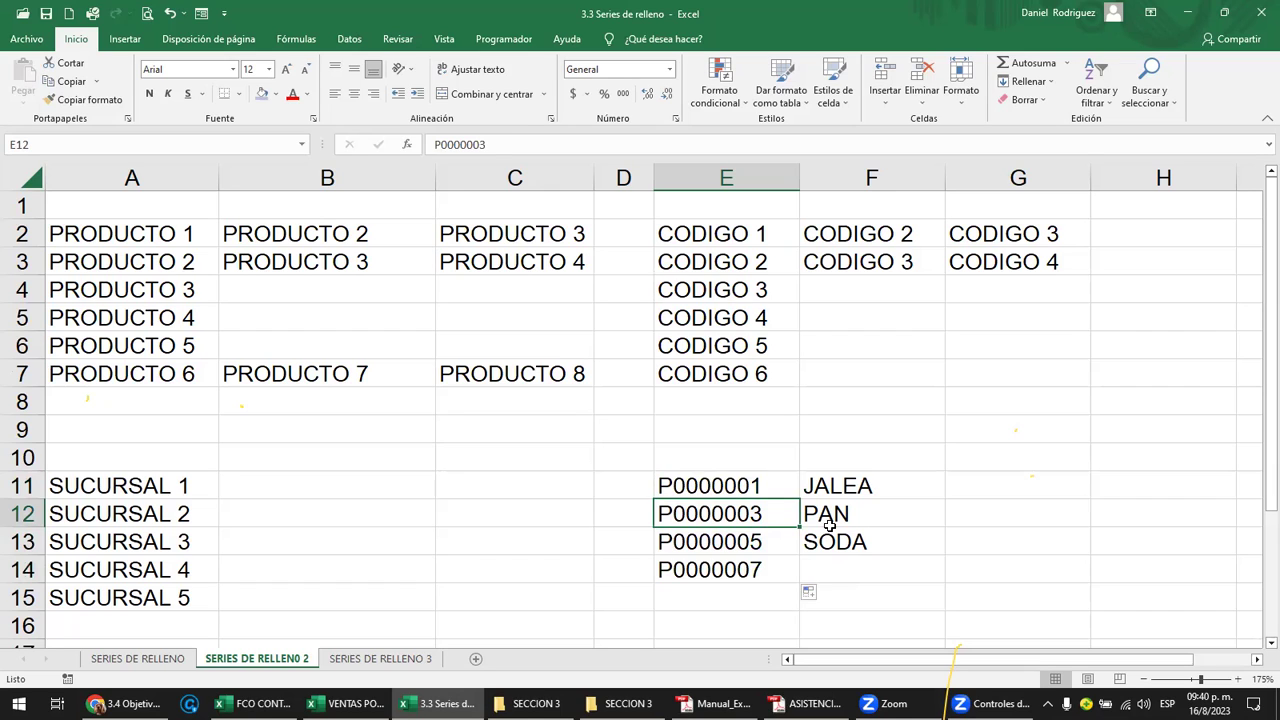
pyautogui.press('F2')
pyautogui.press('BackSpace')
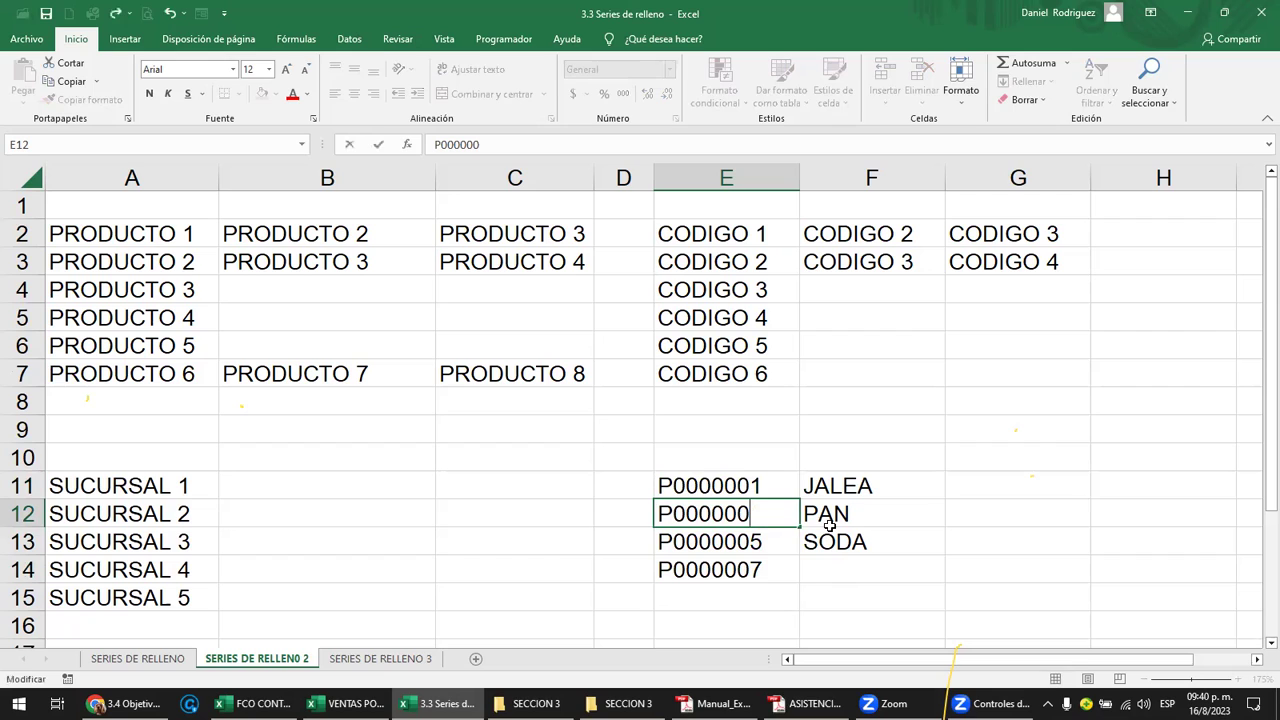
pyautogui.press('Escape')
# Change the code in E11 to P0000002 and the code in E12 to P0000004.
pyautogui.press('Up')
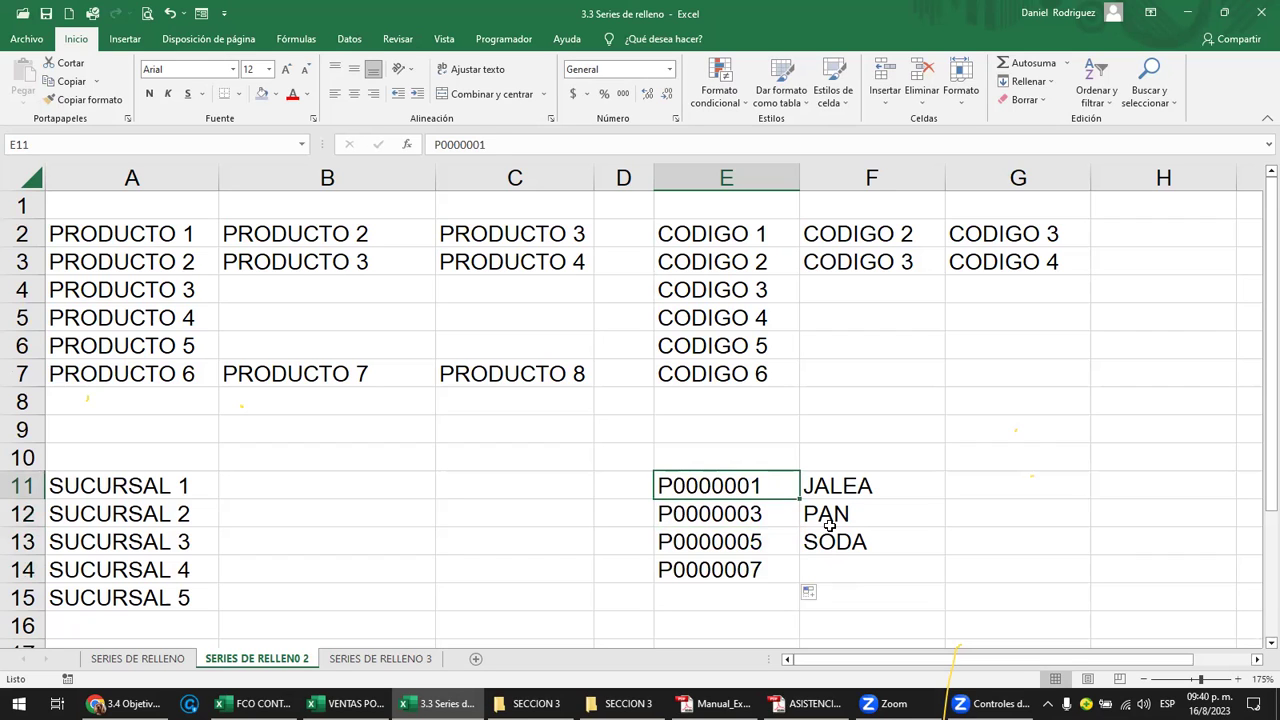
pyautogui.press('F2')
pyautogui.press('BackSpace')
pyautogui.write('2')
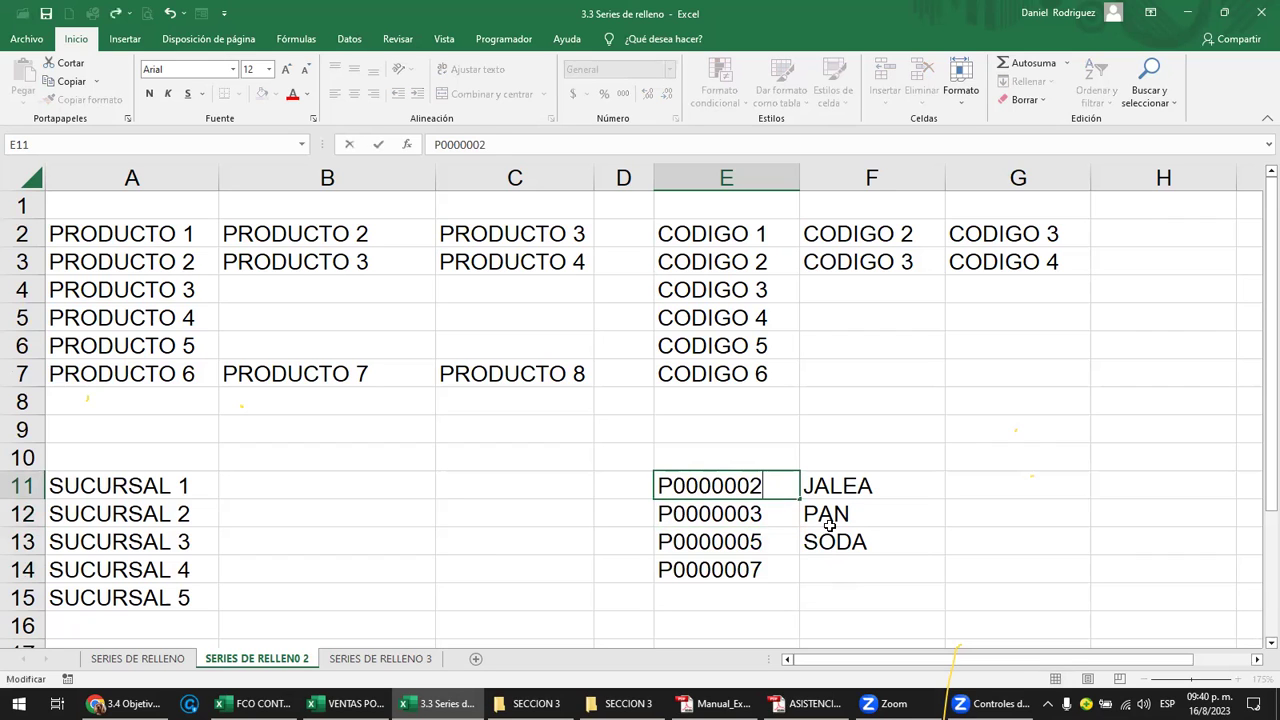
pyautogui.press('Return')
pyautogui.press('F2')
pyautogui.press('BackSpace')
pyautogui.write('4')
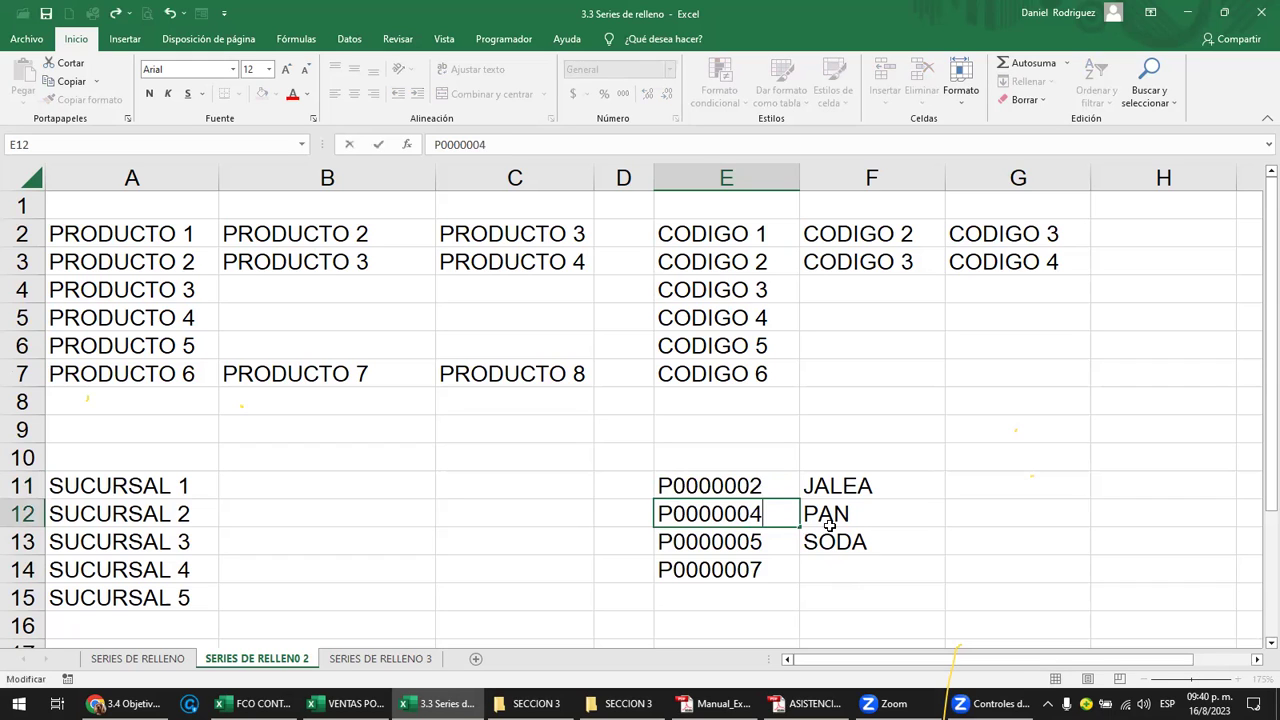
pyautogui.press('Return')
# Clear the old codes in E13 and E14 and fill the even-numbered series from E11 and E12 down to E14.
pyautogui.press('Delete')
pyautogui.press('Down')
pyautogui.press('Delete')
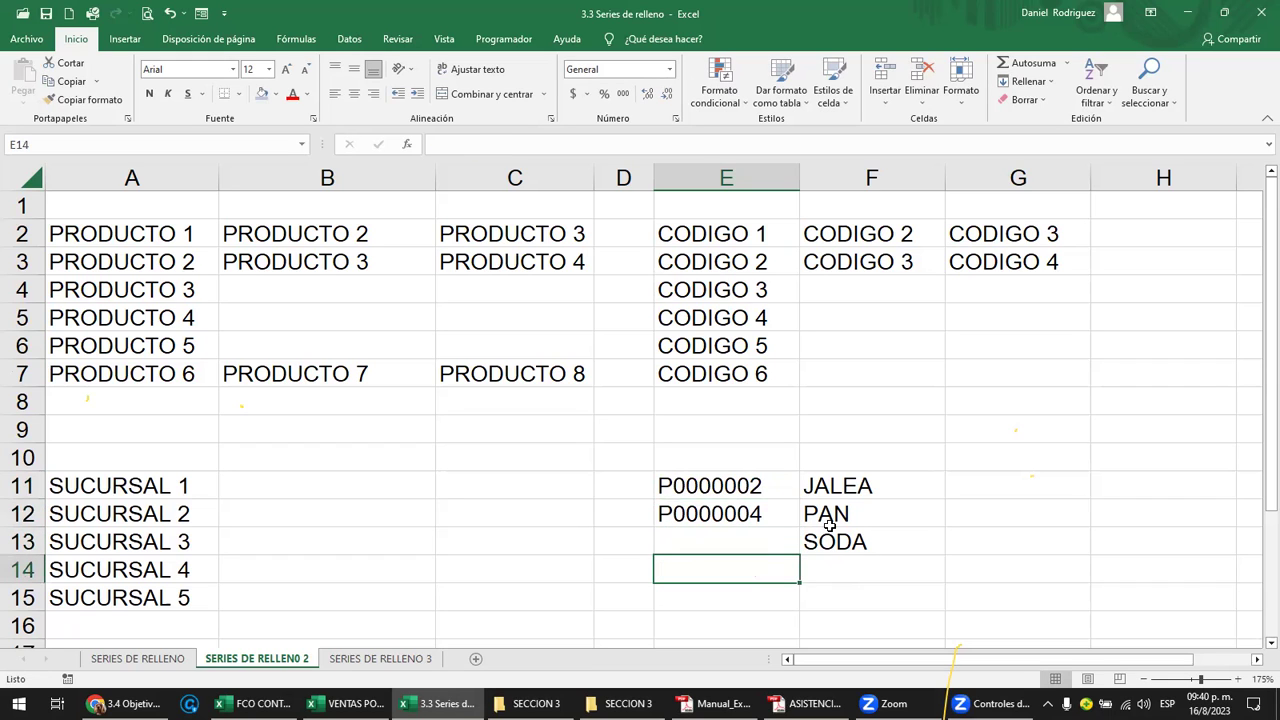
pyautogui.moveTo(775, 489); pyautogui.dragTo(800, 580)
pyautogui.moveTo(752, 488); pyautogui.dragTo(792, 577)
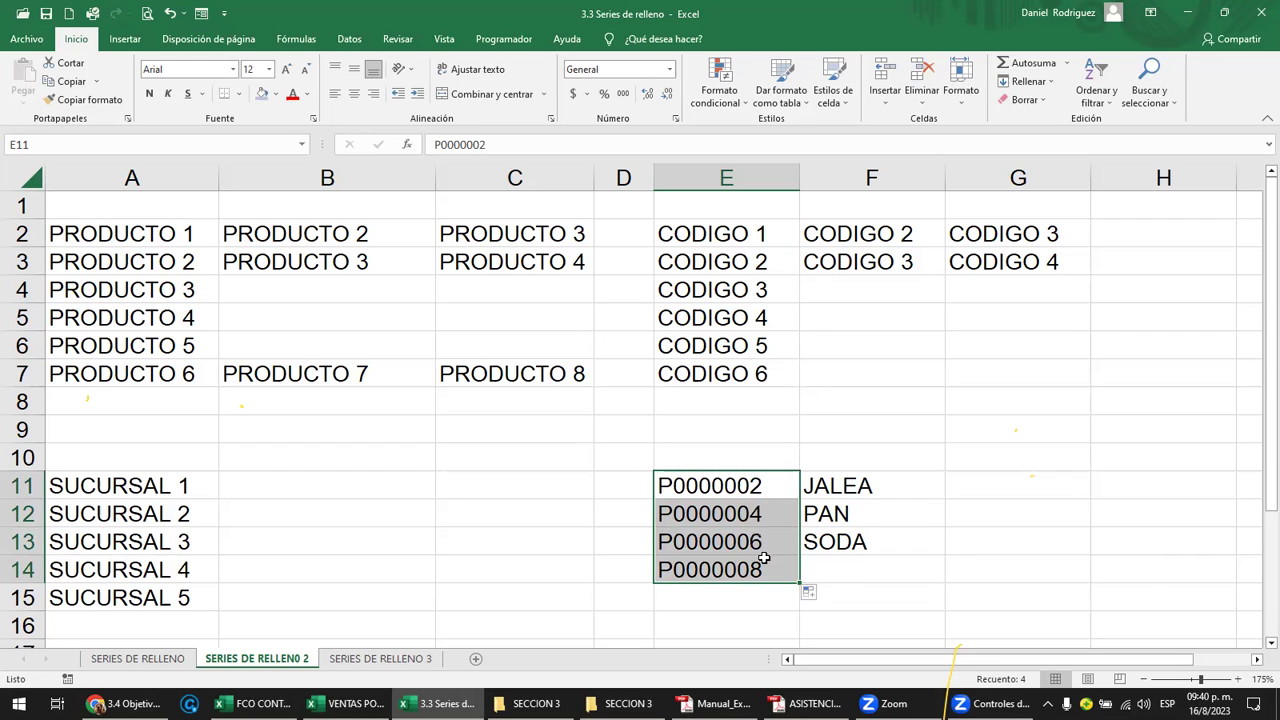
pyautogui.click(787, 548)
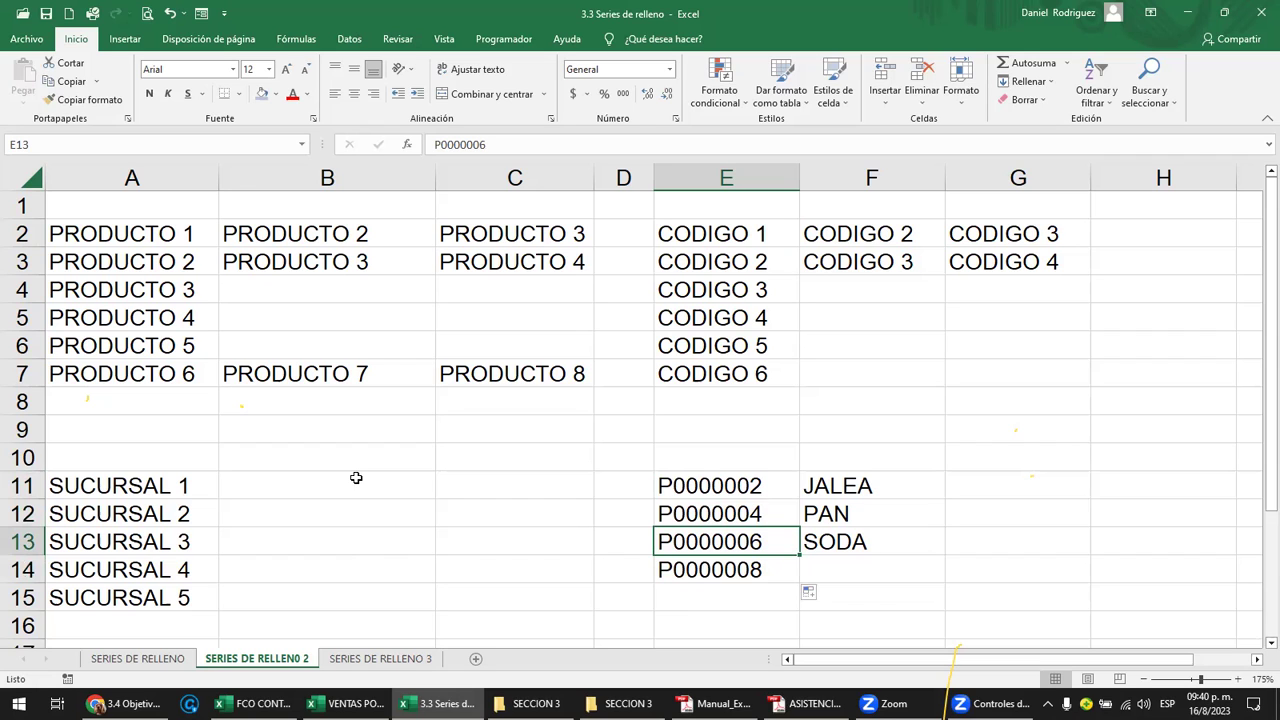
# Switch to the sheet SERIES DE RELLENO 3 and look over the name list, the empty code cells and the note in D1.
pyautogui.click(378, 658)
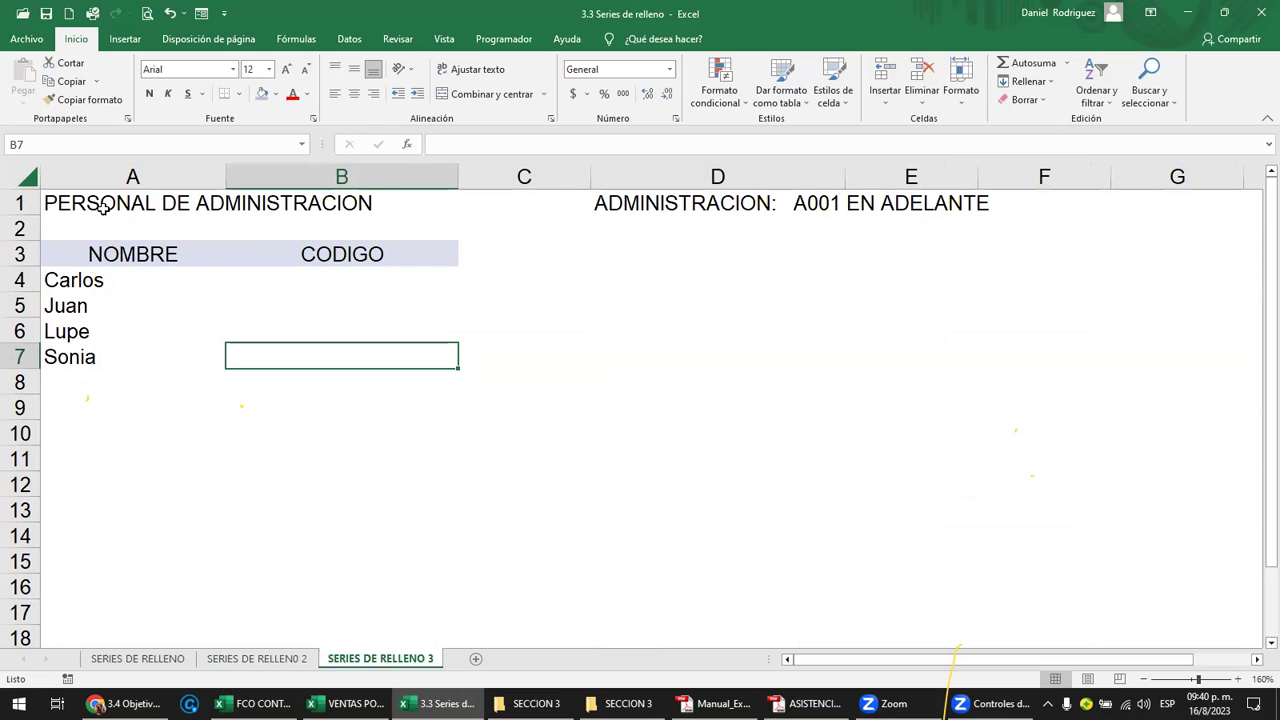
pyautogui.moveTo(86, 252); pyautogui.dragTo(97, 348)
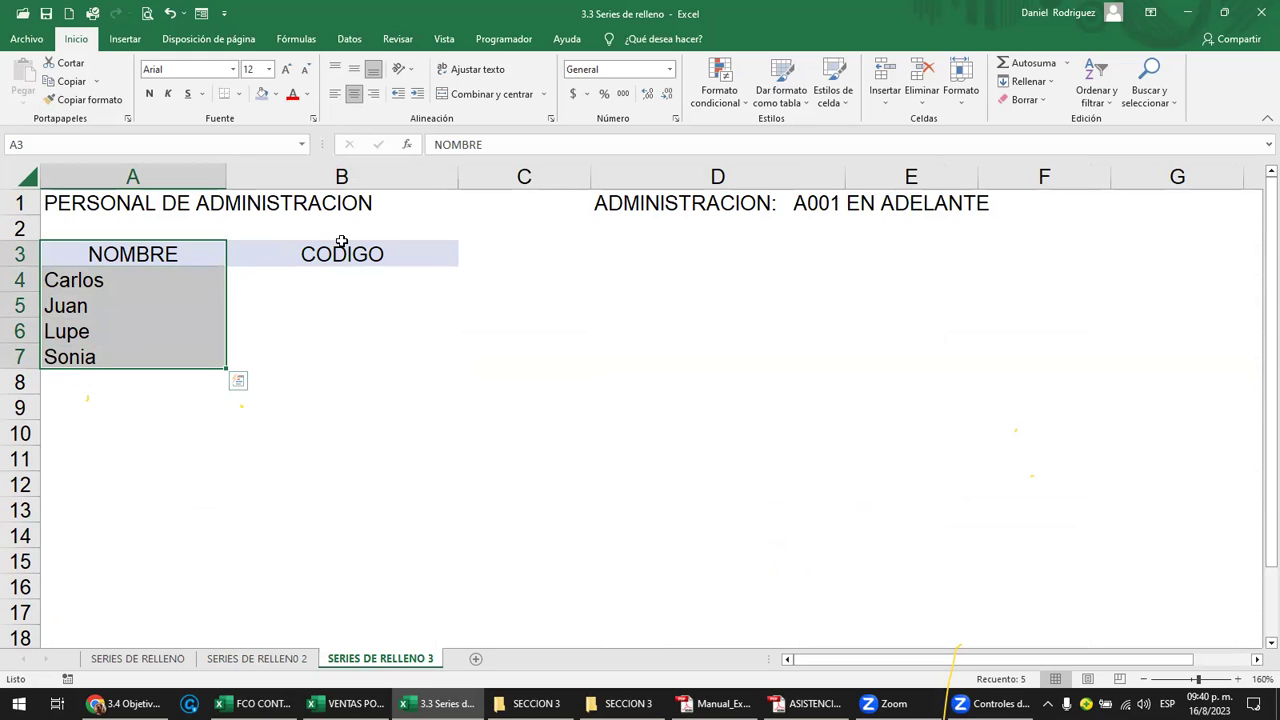
pyautogui.moveTo(346, 281); pyautogui.dragTo(349, 366)
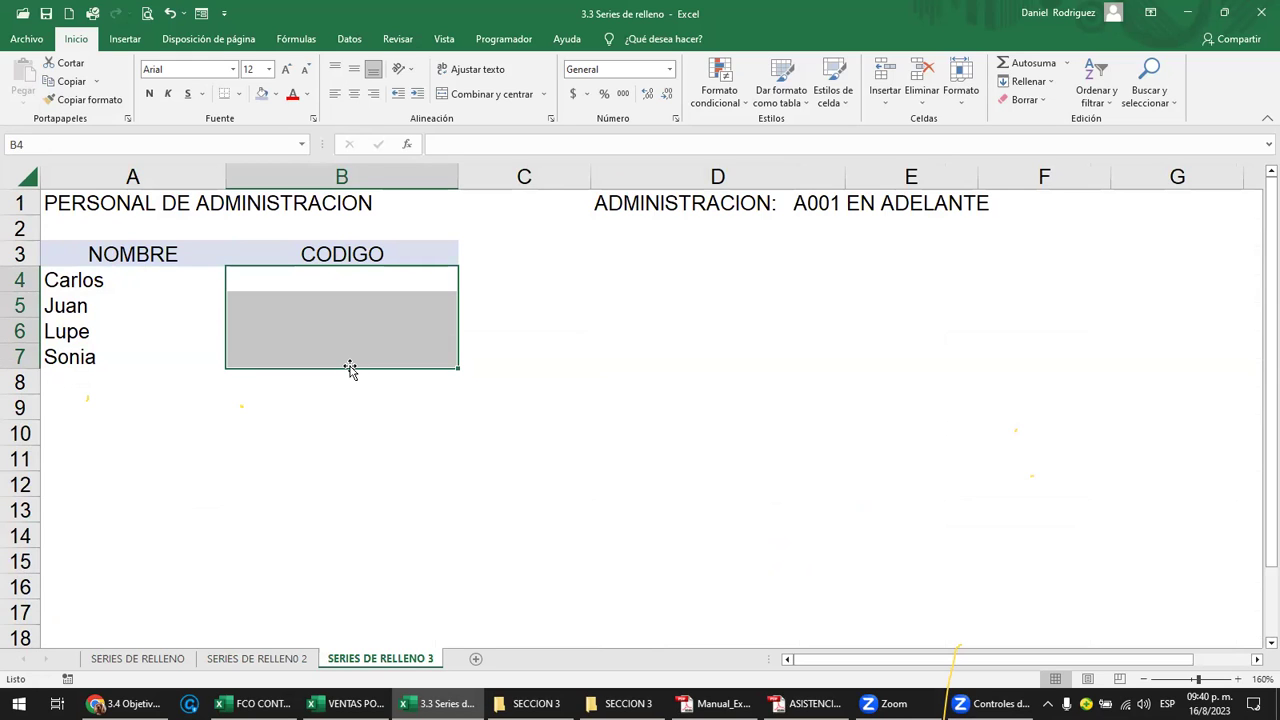
pyautogui.click(692, 207)
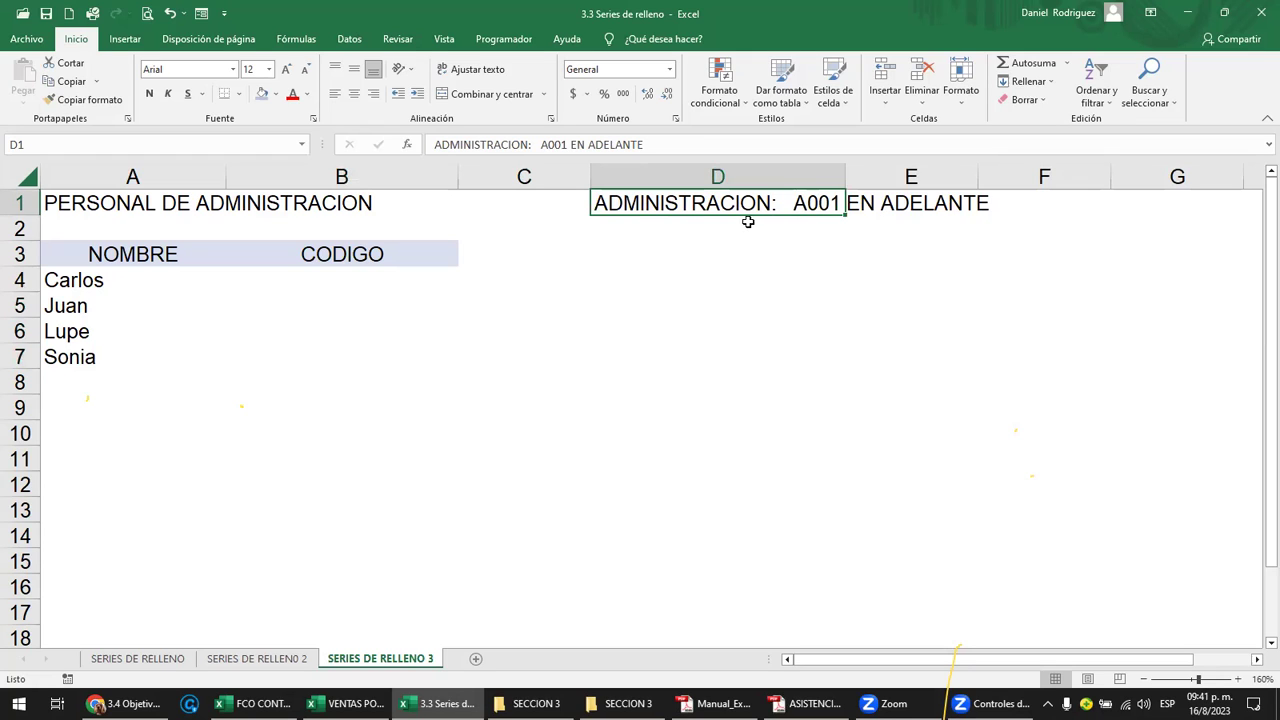
pyautogui.press('F2')
pyautogui.press('Left')
pyautogui.press('Left')
pyautogui.press('Left')
pyautogui.press('Left')
pyautogui.press('Left')
pyautogui.press('Left')
pyautogui.press('Left')
pyautogui.press('Left')
pyautogui.press('Left')
pyautogui.press('Left')
pyautogui.press('Left')
pyautogui.press('Left')
pyautogui.press('Left')
pyautogui.press('Left')
pyautogui.press('Left')
pyautogui.press('Left')
pyautogui.press('Left')
pyautogui.press('Left')
pyautogui.press('Left')
pyautogui.press('Left')
pyautogui.press('Right')
pyautogui.press('Right')
pyautogui.press('Escape')
pyautogui.press('Left')
pyautogui.press('F2')
pyautogui.press('Escape')
pyautogui.press('Right')
# Insert CODIGOS DE at the beginning of the ADMINISTRACION note in D1.
pyautogui.press('F2')
pyautogui.press('Left')
pyautogui.press('Left')
pyautogui.press('Left')
pyautogui.press('Left')
pyautogui.press('Left')
pyautogui.press('Left')
pyautogui.press('Left')
pyautogui.press('Left')
pyautogui.press('Left')
pyautogui.press('Left')
pyautogui.press('Left')
pyautogui.press('Left')
pyautogui.press('Left')
pyautogui.press('Left')
pyautogui.press('Left')
pyautogui.press('Left')
pyautogui.press('Left')
pyautogui.press('Left')
pyautogui.press('Left')
pyautogui.press('Left')
pyautogui.press('Left')
pyautogui.press('Left')
pyautogui.press('Left')
pyautogui.press('Left')
pyautogui.press('Left')
pyautogui.press('Left')
pyautogui.press('Left')
pyautogui.press('Left')
pyautogui.press('Left')
pyautogui.press('Left')
pyautogui.press('Left')
pyautogui.press('Left')
pyautogui.write('CODIGOS')
pyautogui.write(' DE')
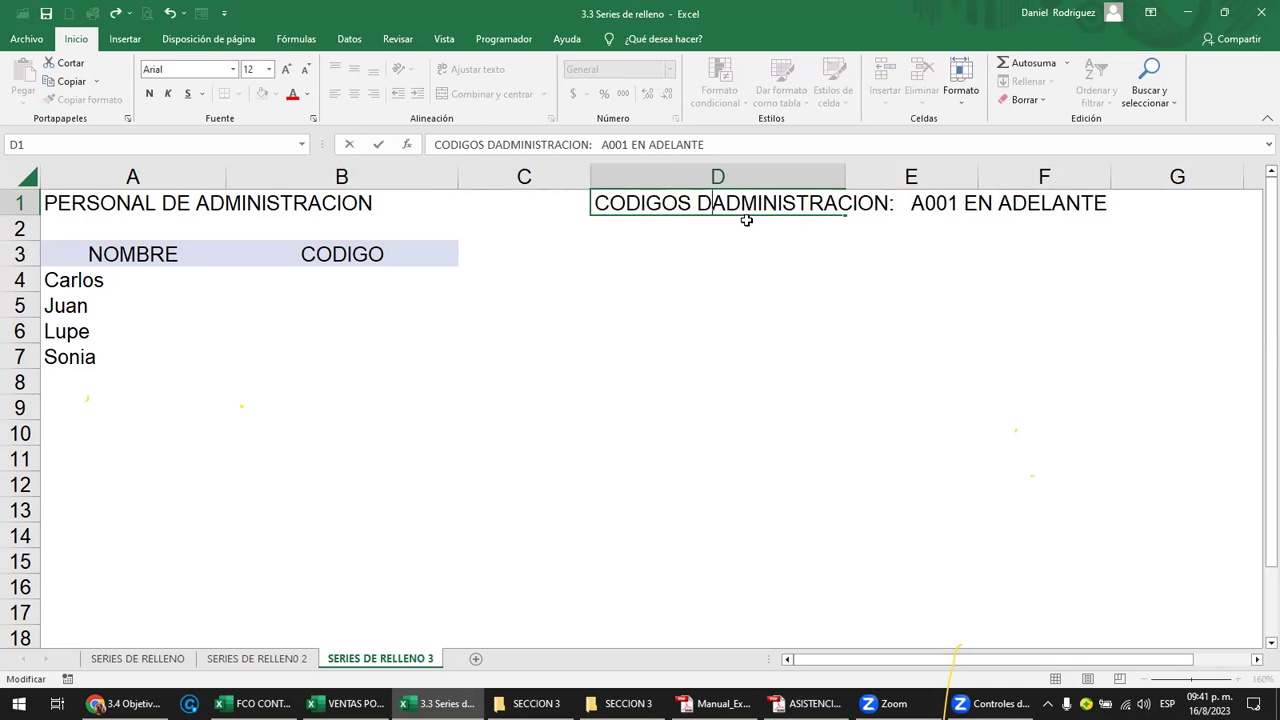
pyautogui.hotkey('ctrl', 'Return')
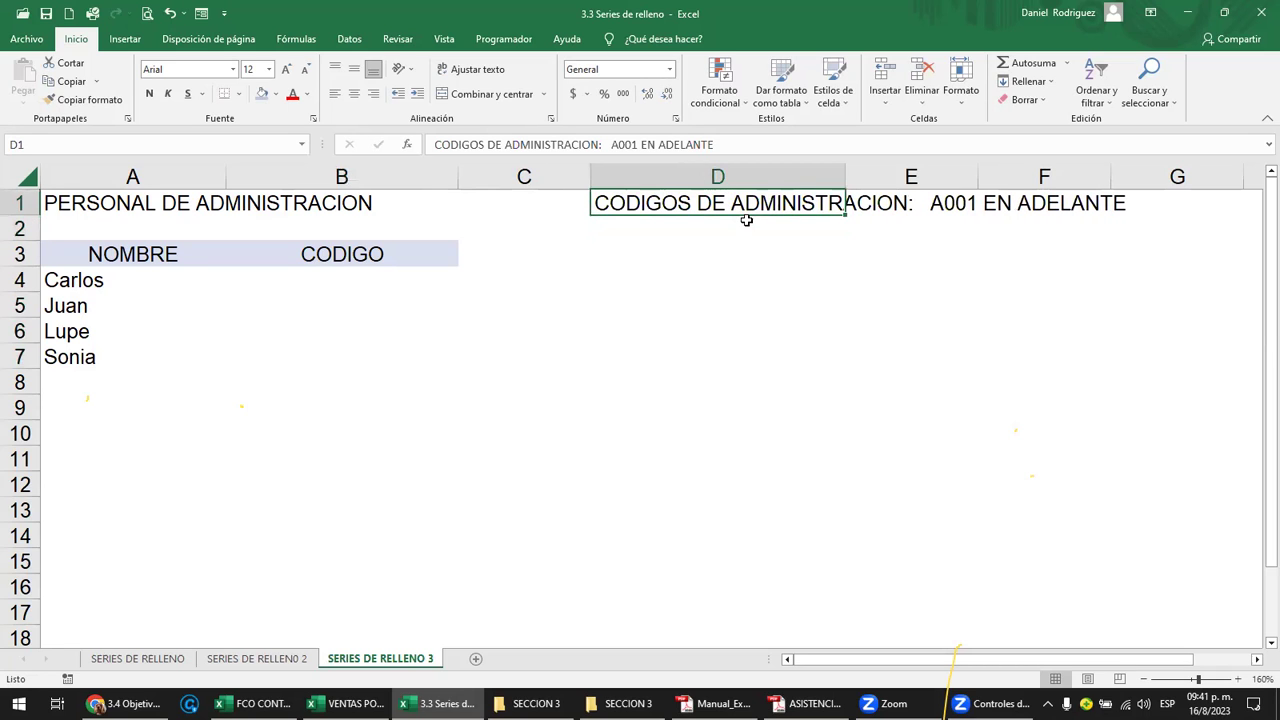
# Enter the code A001 in B4 for the first person in the list and select that cell.
pyautogui.press('Down')
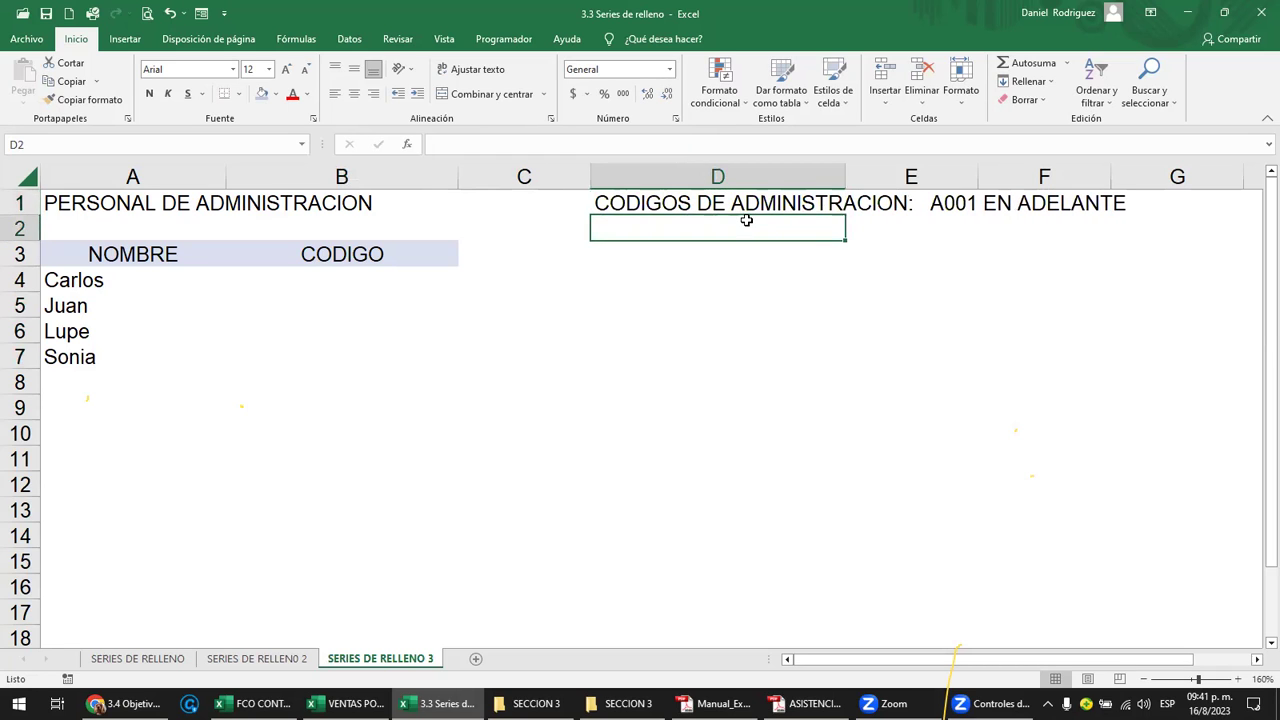
pyautogui.press('Left')
pyautogui.press('Left')
pyautogui.press('Down')
pyautogui.press('Down')
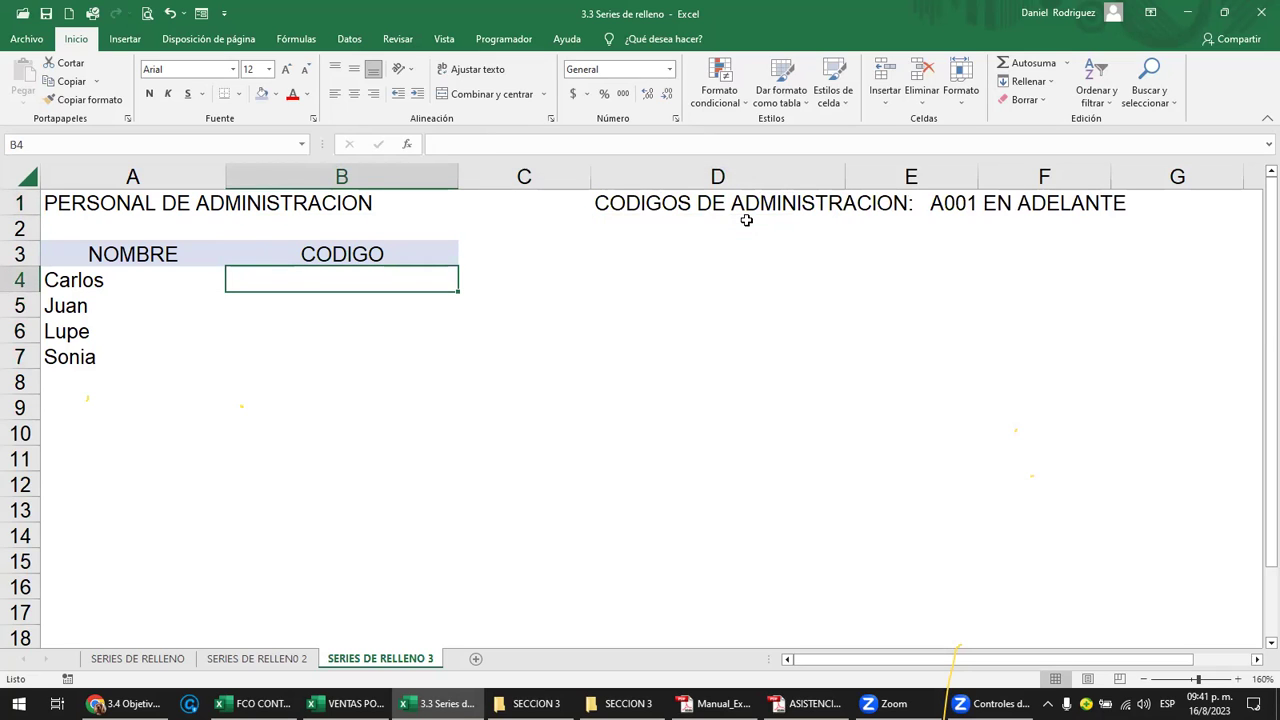
pyautogui.press('Left')
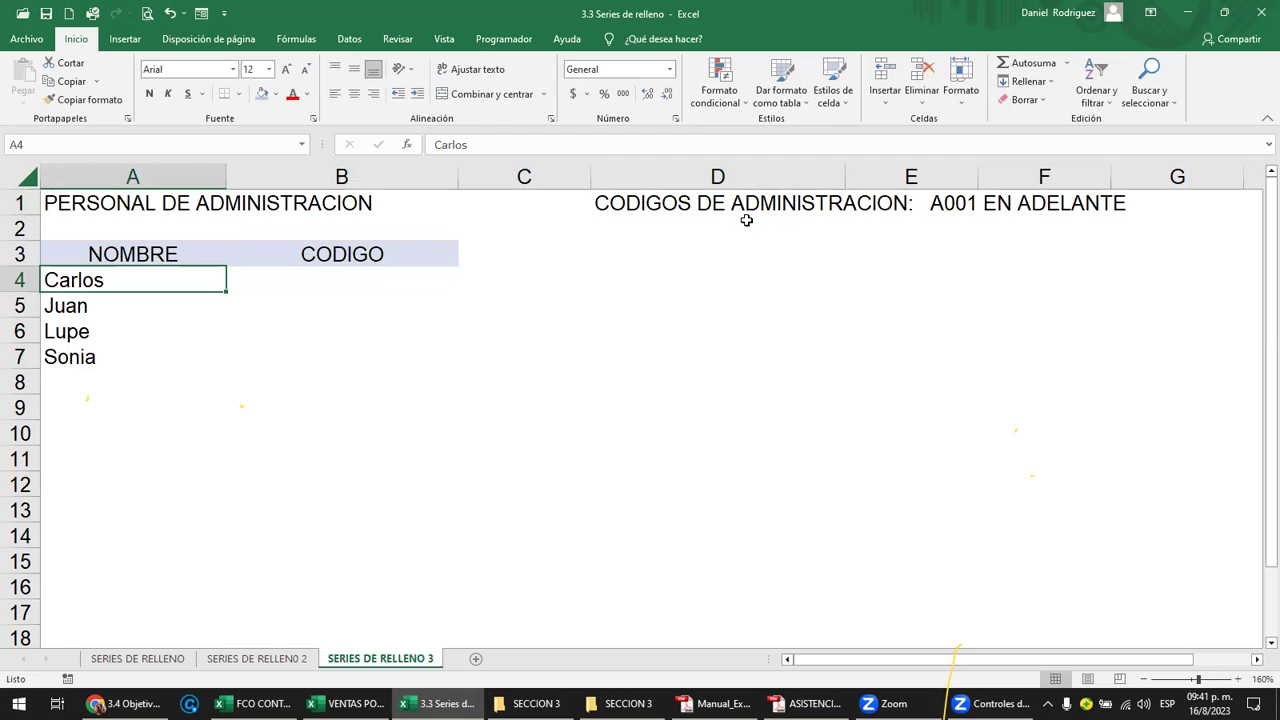
pyautogui.press('Right')
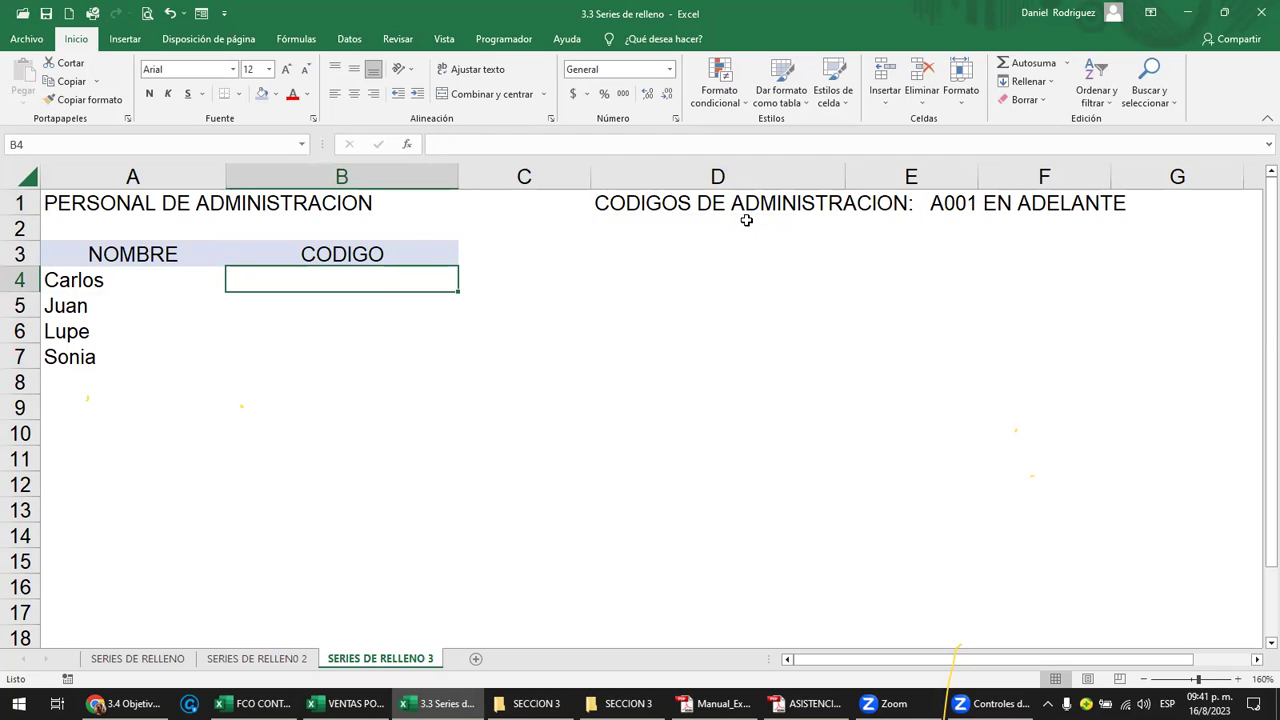
pyautogui.write('A')
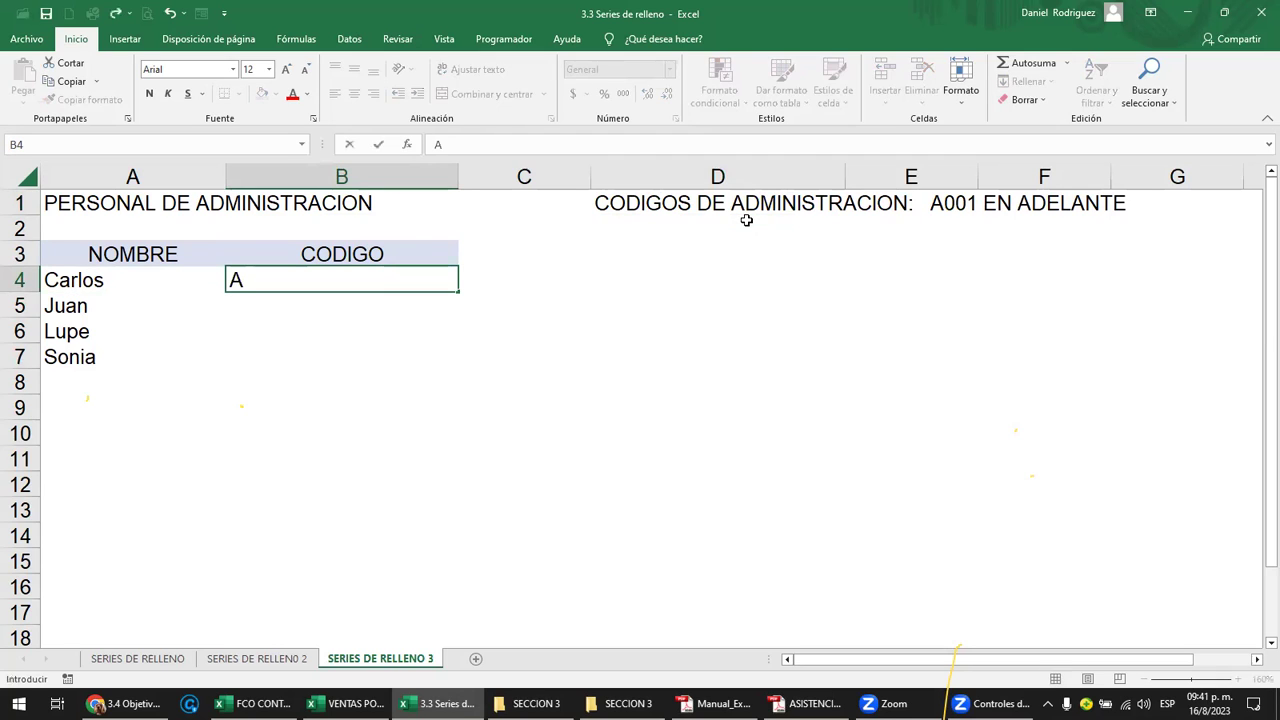
pyautogui.write('001')
pyautogui.press('Return')
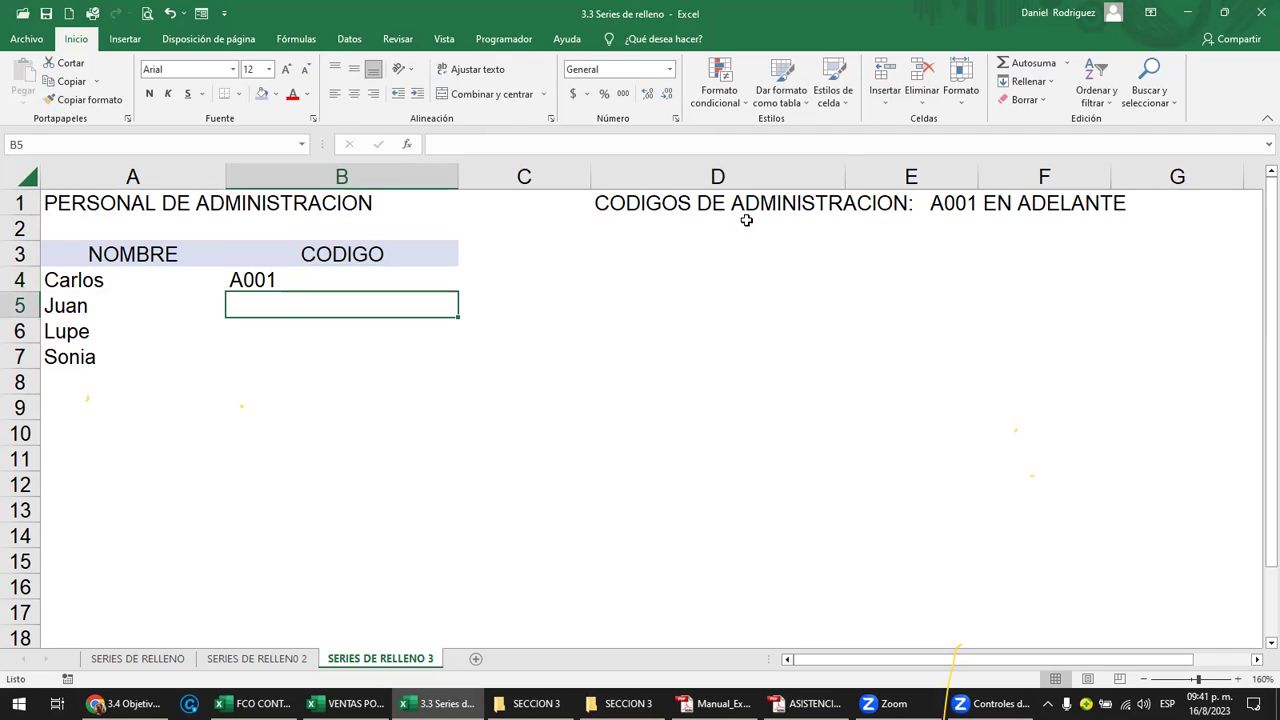
pyautogui.click(334, 286)
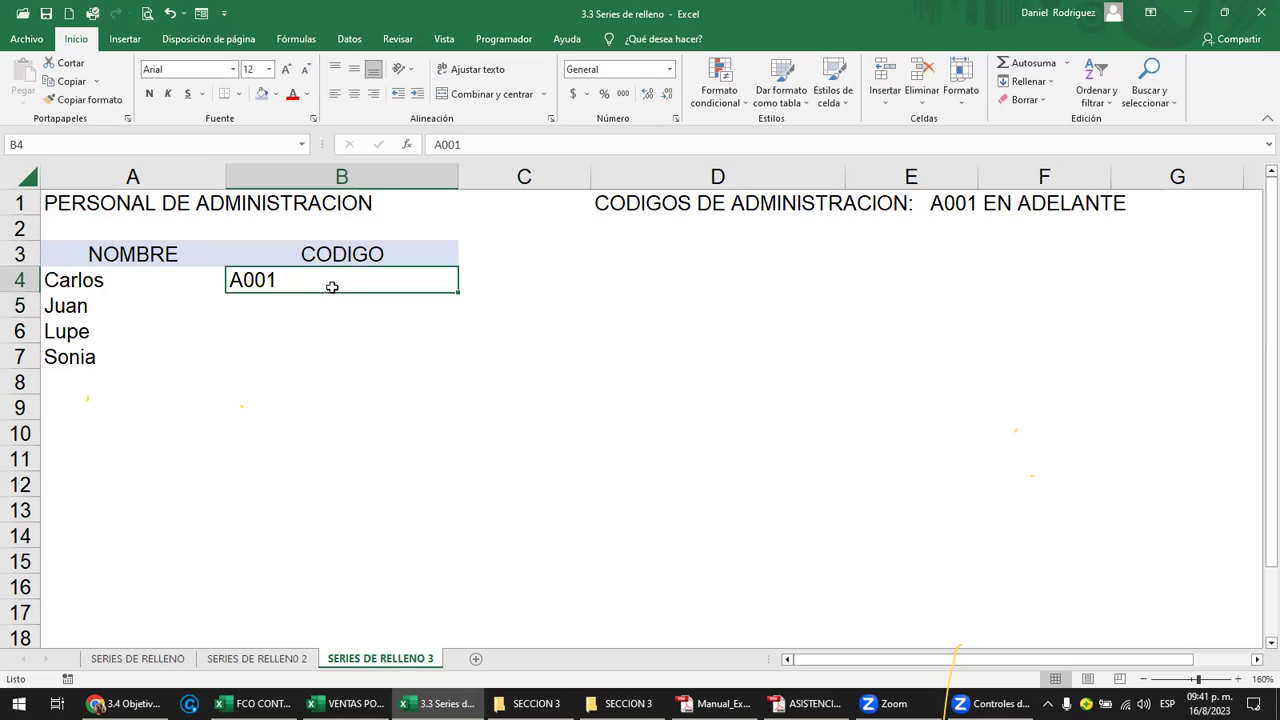
# Fill the A001 code series from B4 down to B7 and centre the codes in their cells.
pyautogui.moveTo(458, 292); pyautogui.dragTo(449, 372)
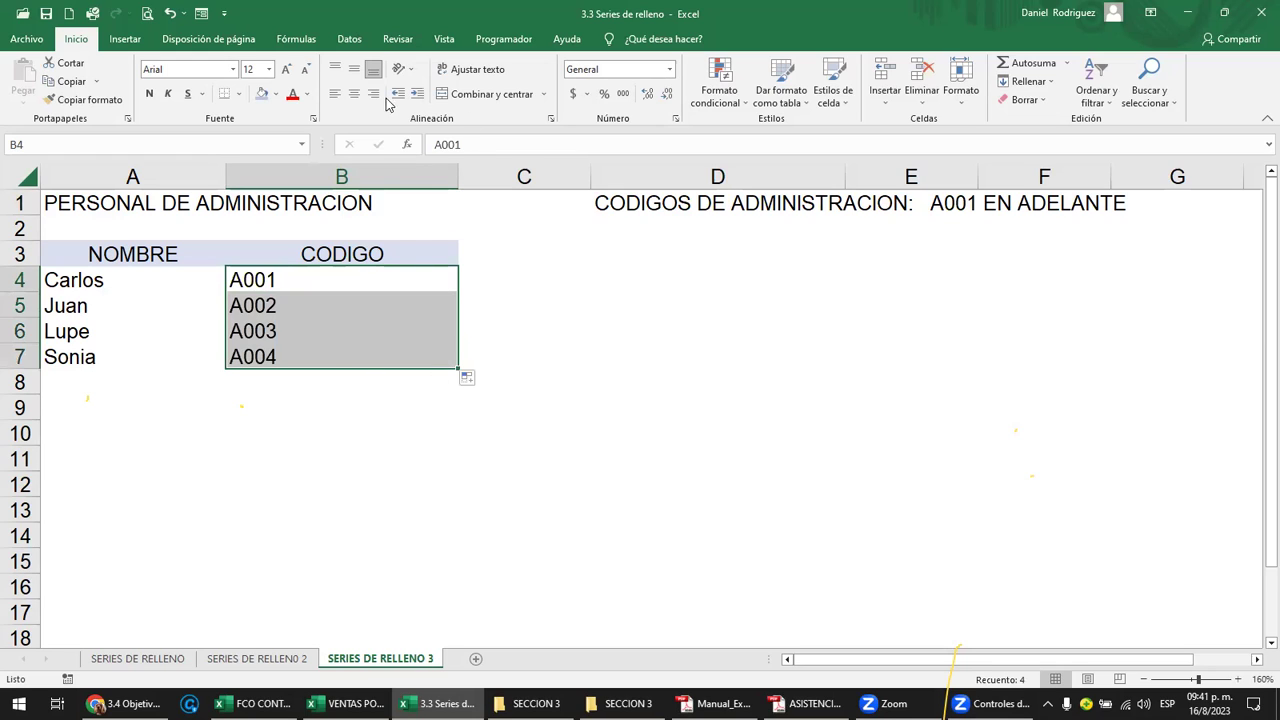
pyautogui.click(354, 94)
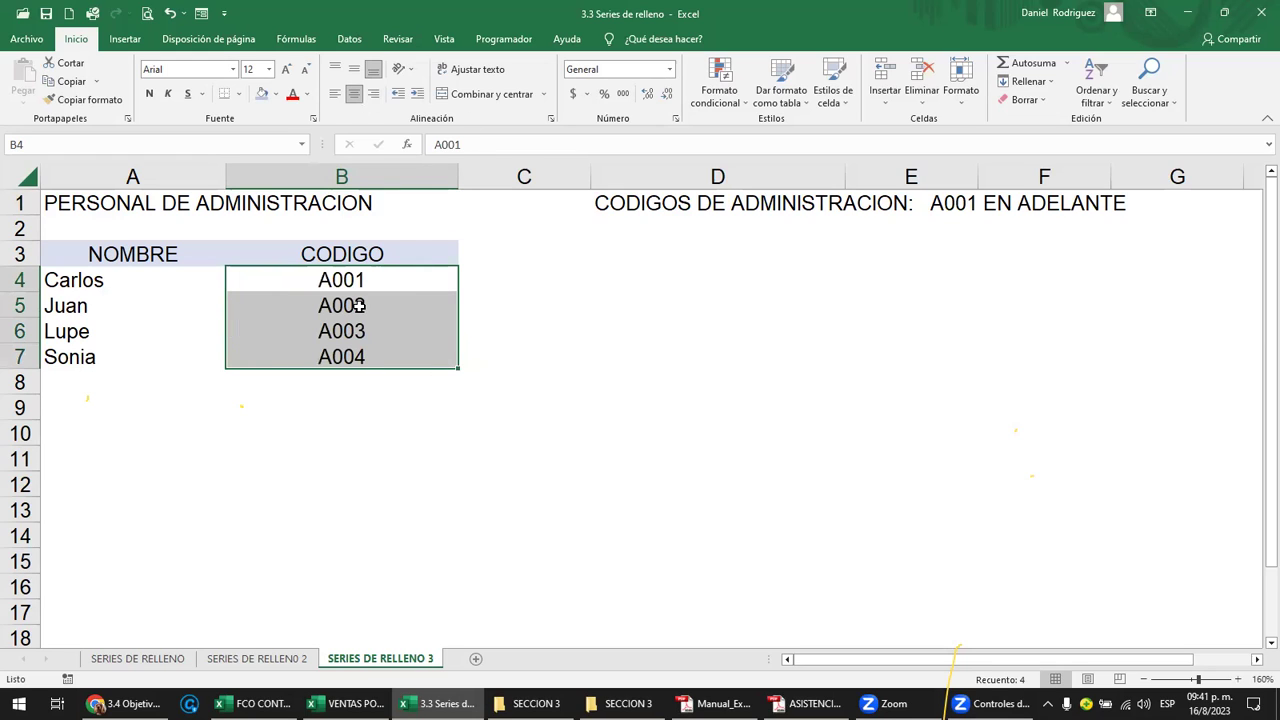
pyautogui.click(378, 357)
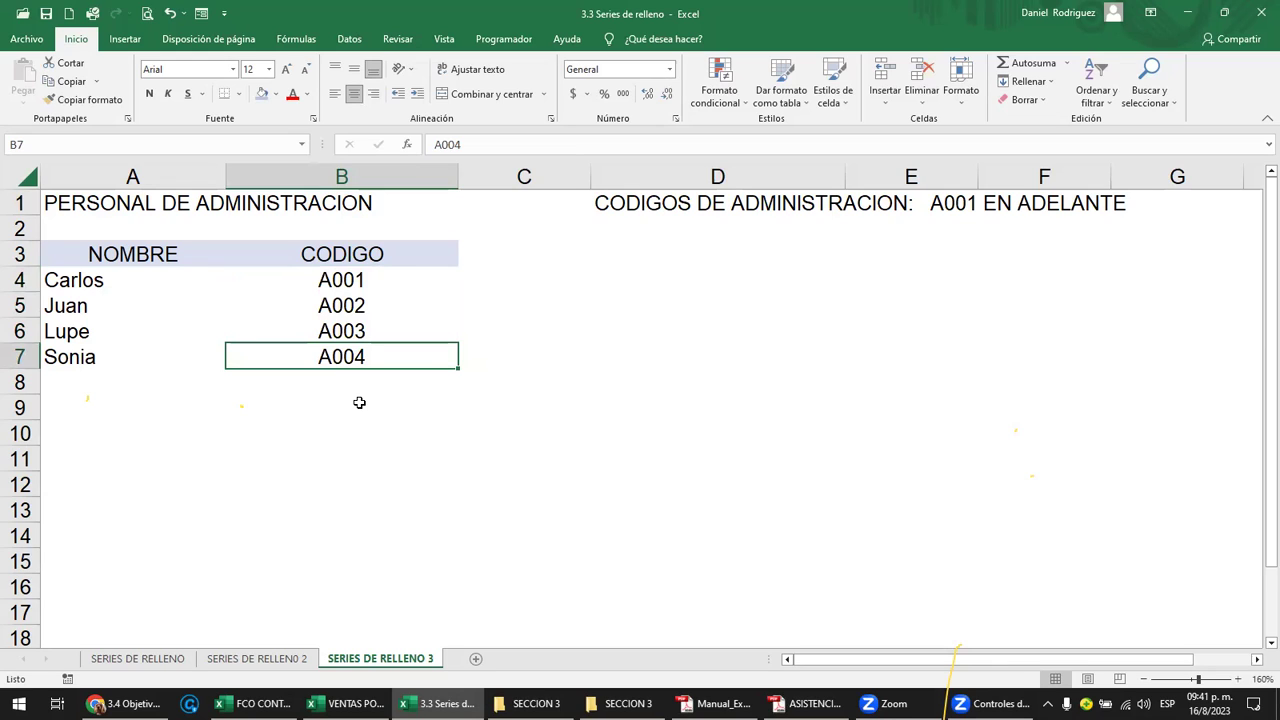
pyautogui.press('F2')
pyautogui.press('Left')
pyautogui.press('Left')
pyautogui.press('Left')
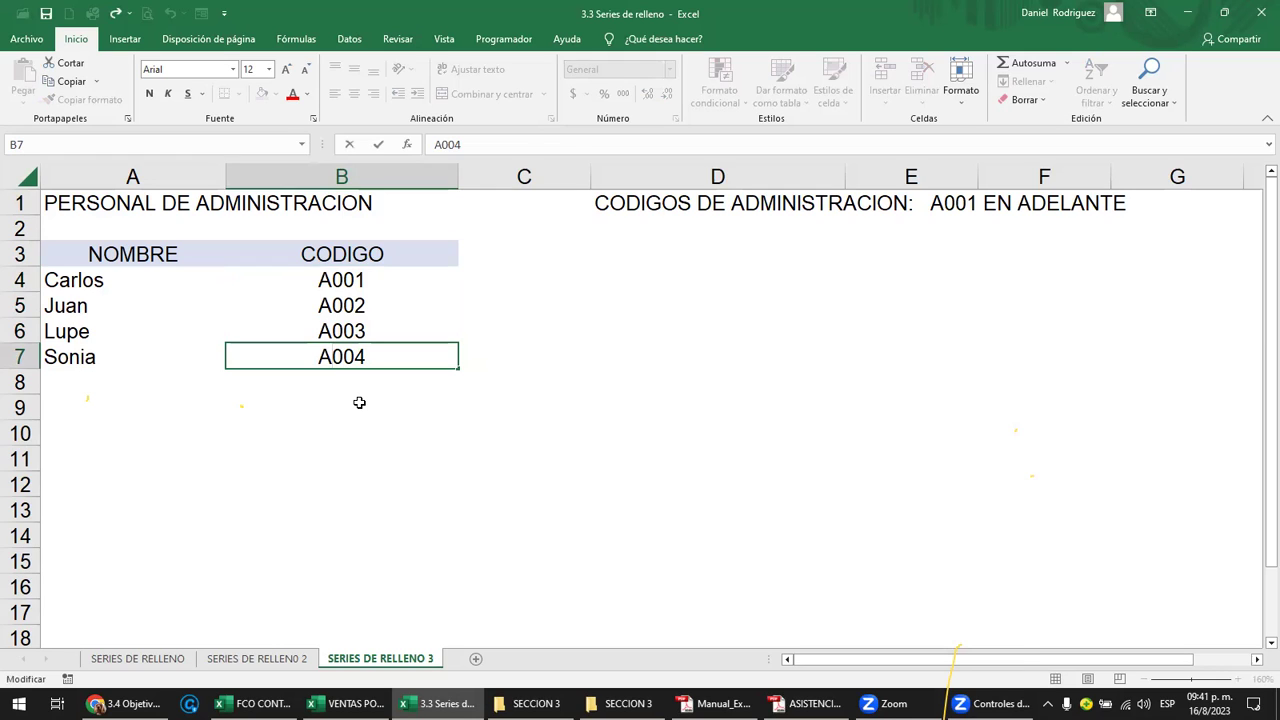
pyautogui.write('999')
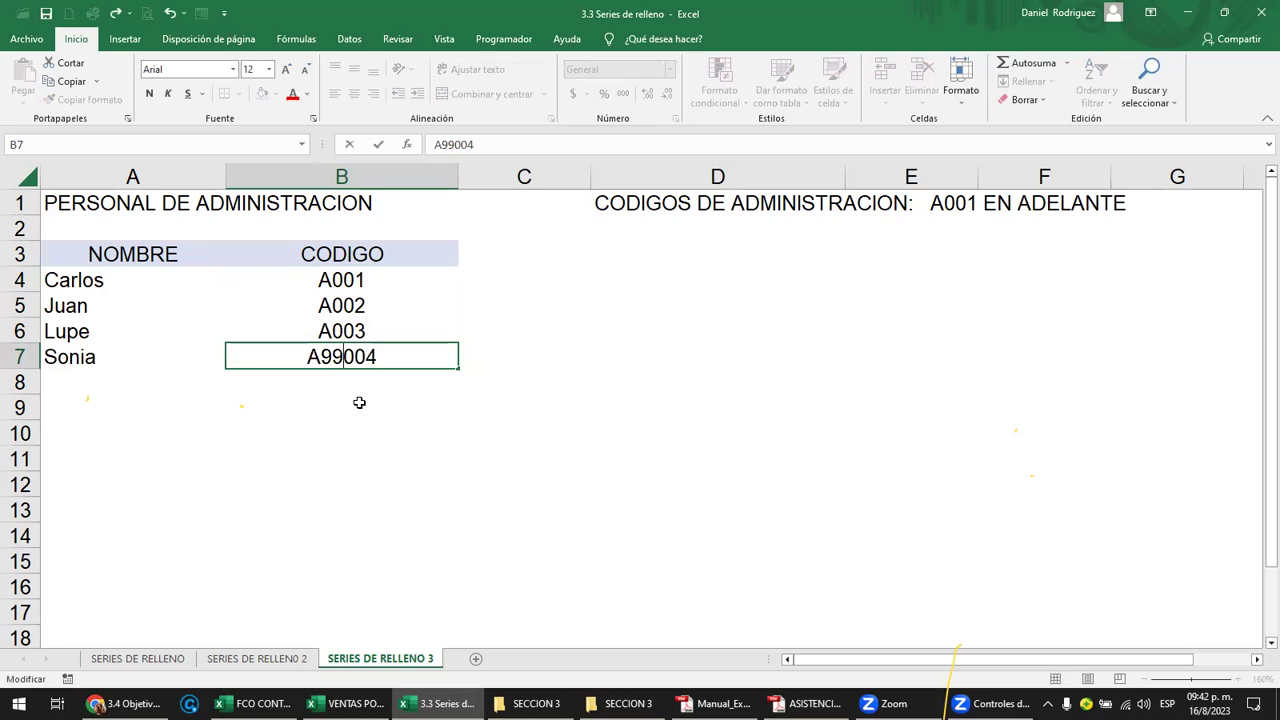
pyautogui.press('Delete')
pyautogui.press('Delete')
pyautogui.press('Delete')
pyautogui.press('Escape')
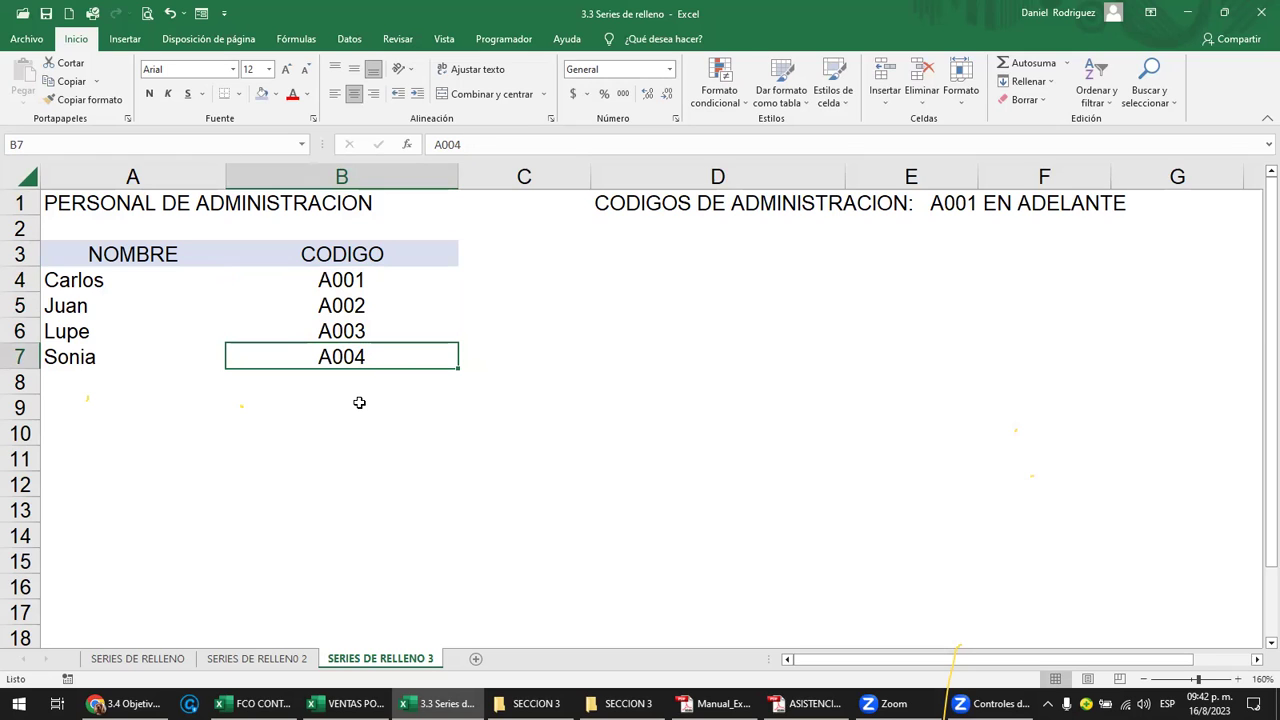
# Change the first person's code in B4 to A0001.
pyautogui.press('Up')
pyautogui.press('Up')
pyautogui.press('Up')
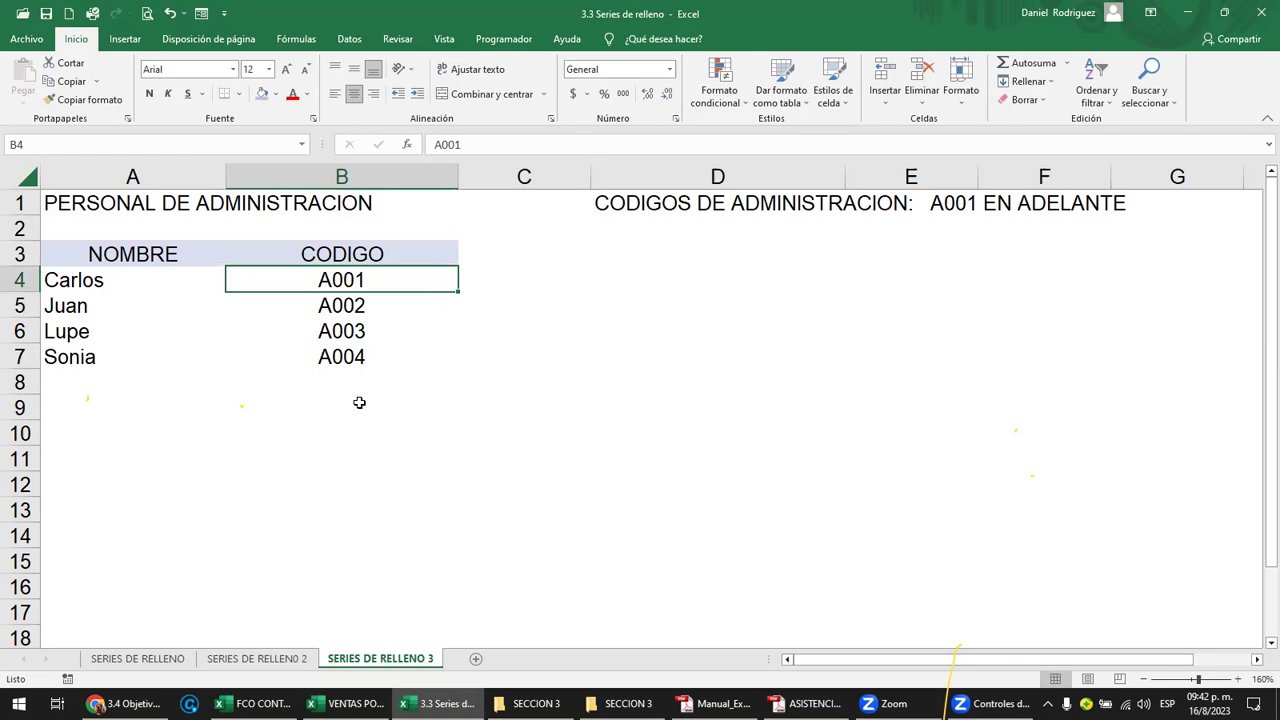
pyautogui.press('F2')
pyautogui.press('Left')
pyautogui.write('0')
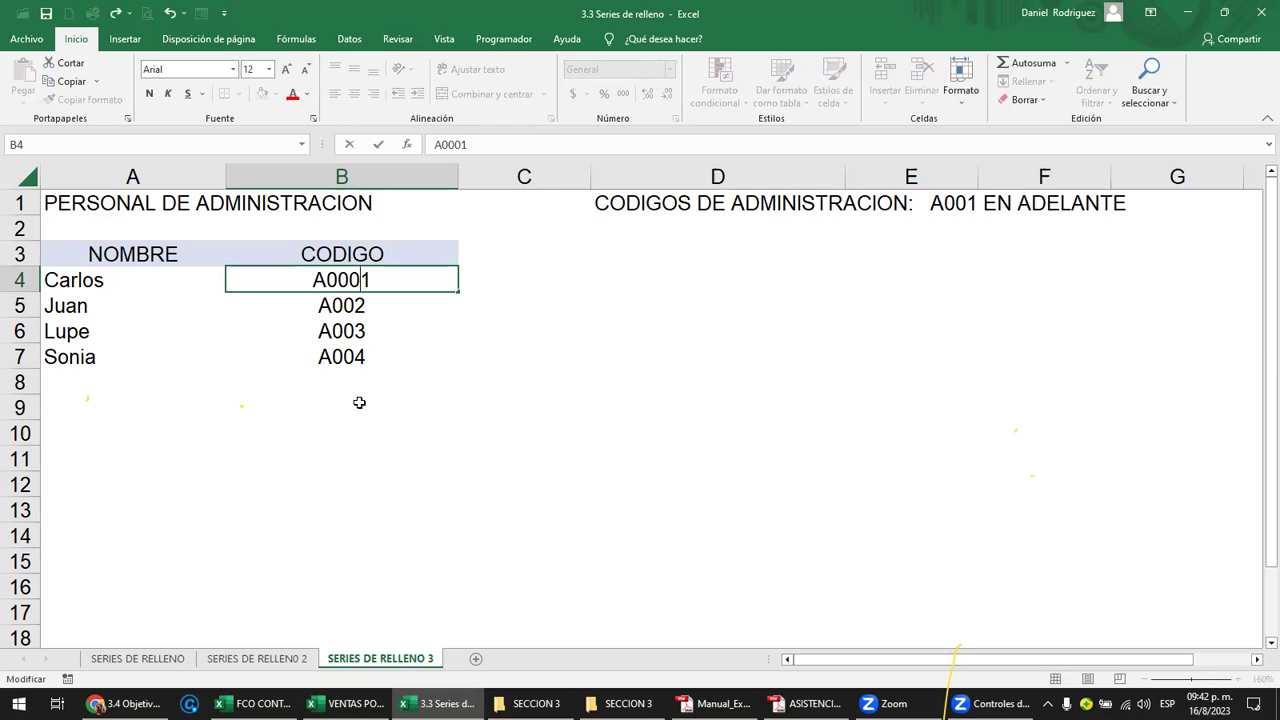
pyautogui.press('Return')
# Clear the old codes in B5 to B7 and fill the series from A0001 in B4 down to B7.
pyautogui.press('Delete')
pyautogui.press('Down')
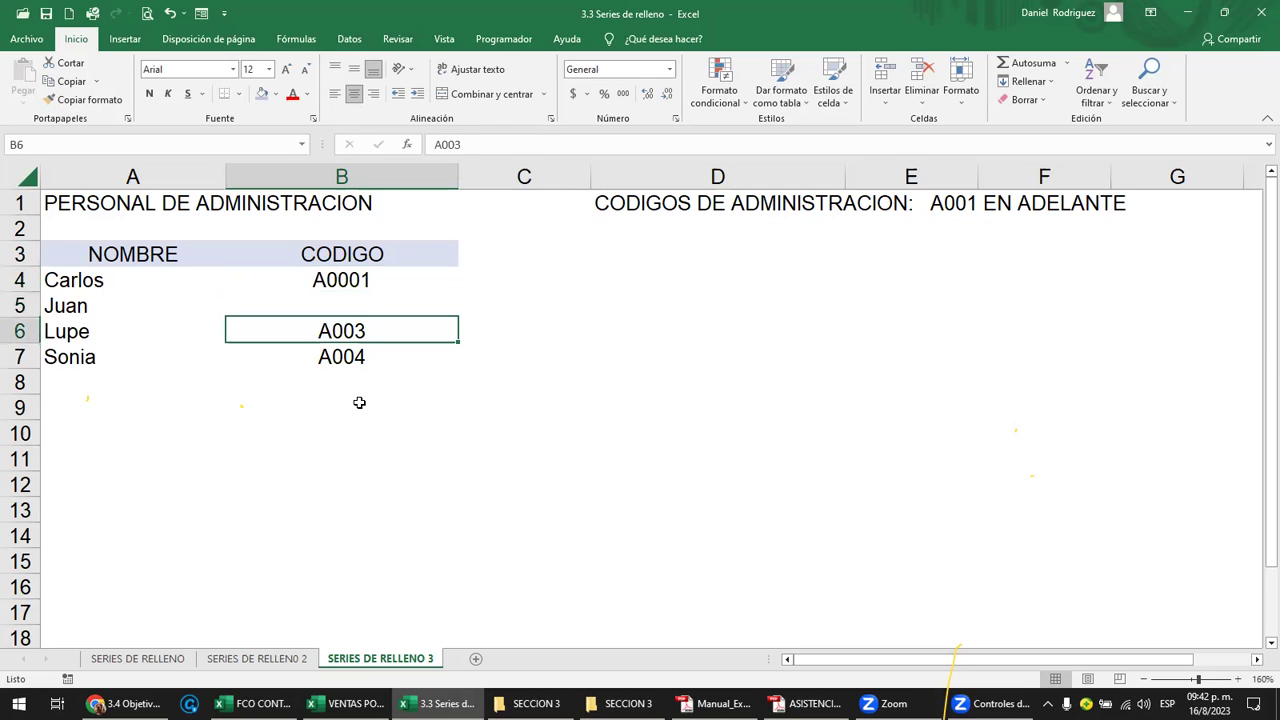
pyautogui.press('Delete')
pyautogui.press('Down')
pyautogui.press('Delete')
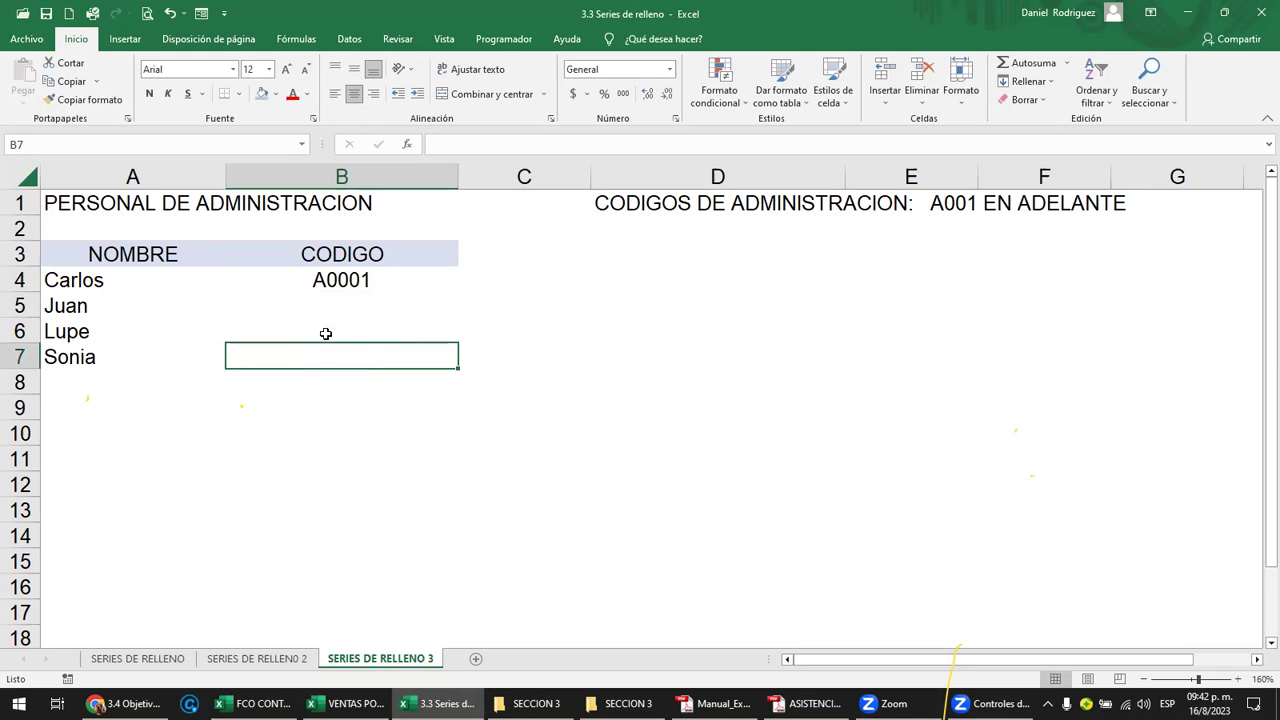
pyautogui.click(330, 287)
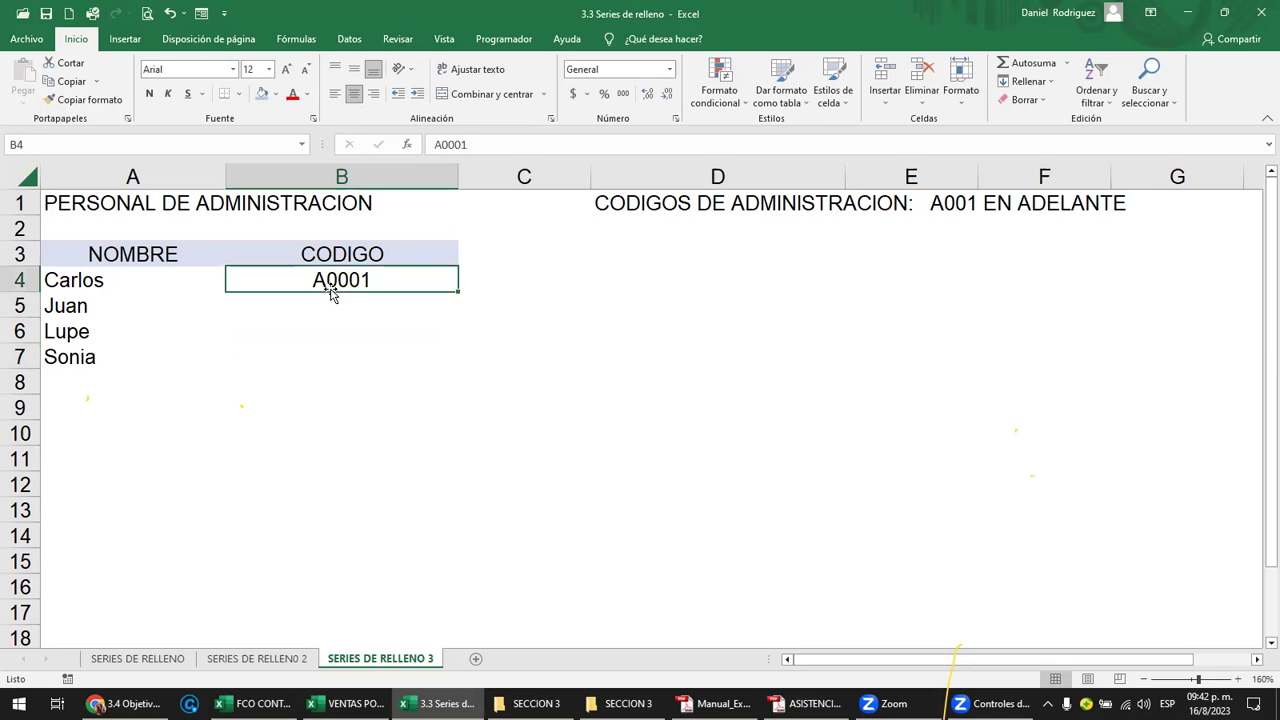
pyautogui.moveTo(458, 291); pyautogui.dragTo(454, 360)
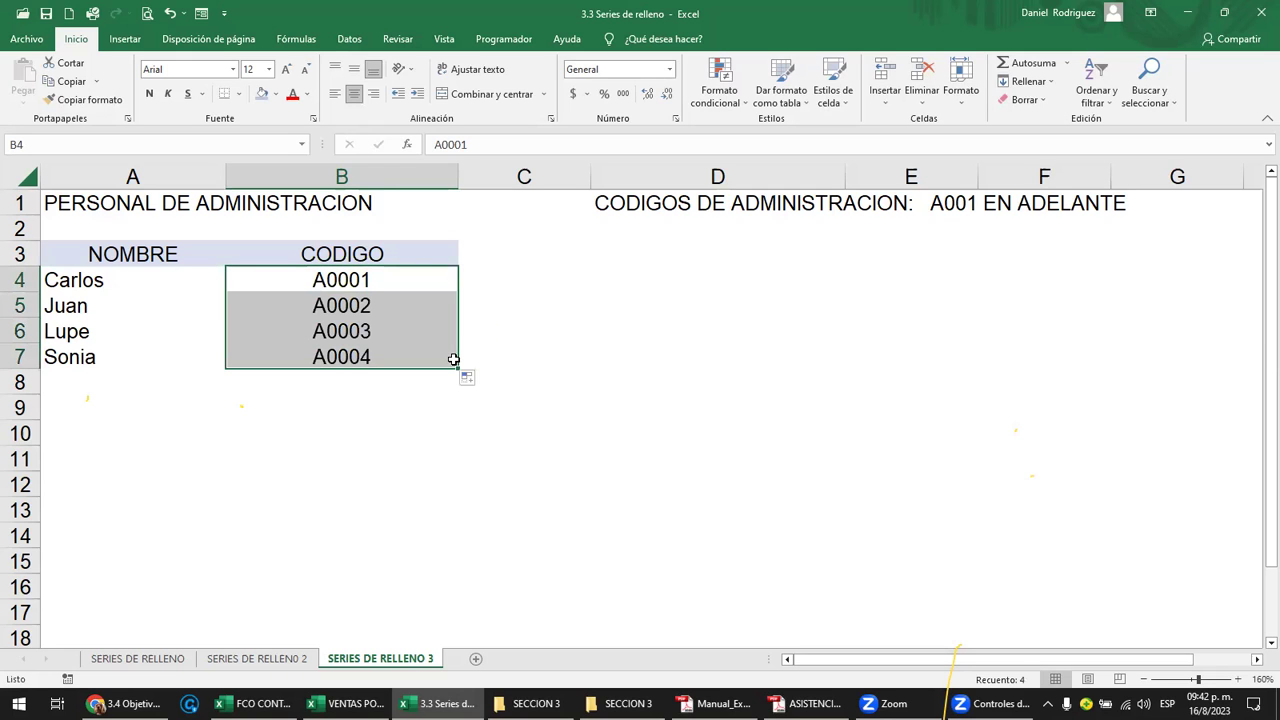
pyautogui.click(345, 386)
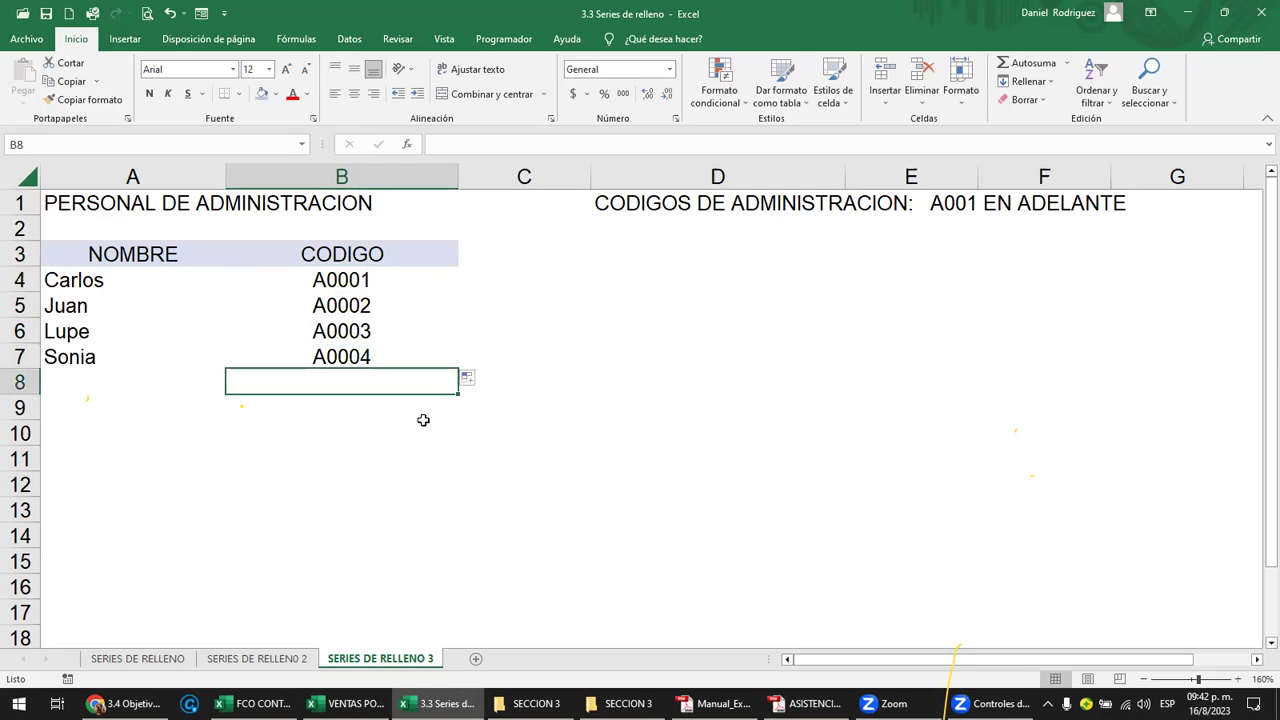
pyautogui.press('Up')
pyautogui.press('F2')
pyautogui.press('BackSpace')
pyautogui.press('BackSpace')
pyautogui.press('BackSpace')
pyautogui.press('BackSpace')
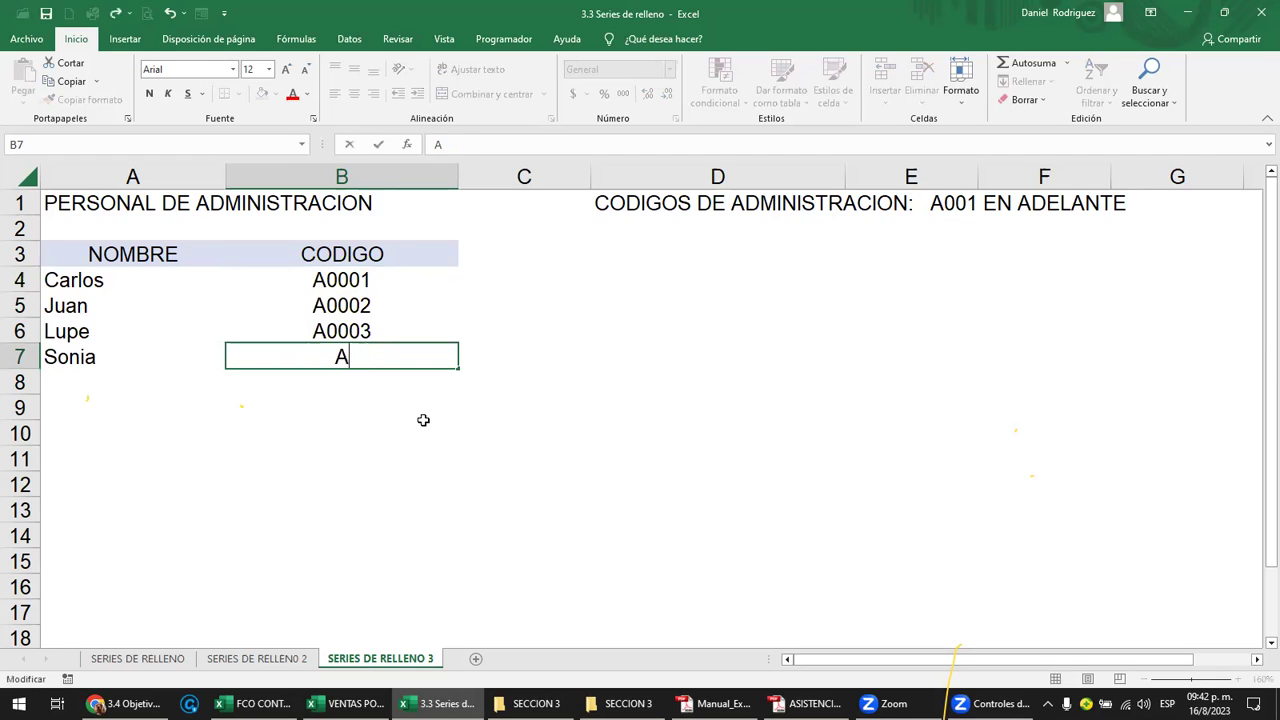
pyautogui.write('9999')
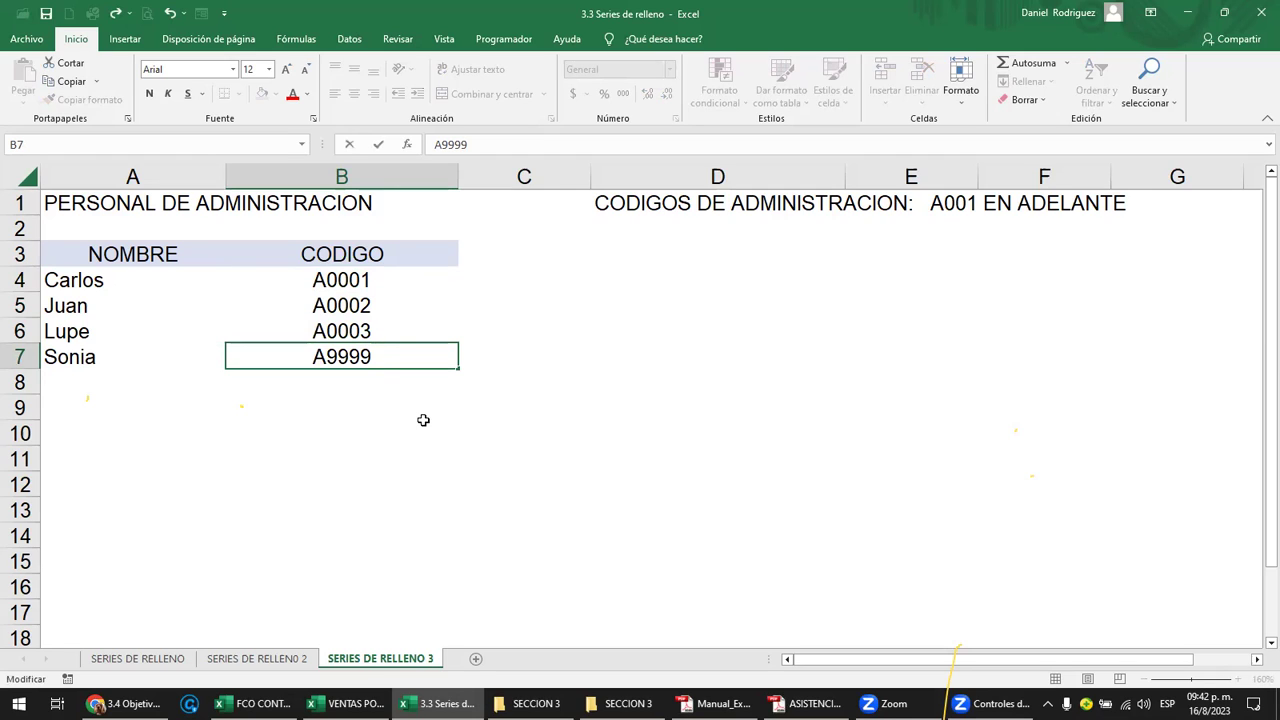
pyautogui.press('BackSpace')
pyautogui.press('BackSpace')
pyautogui.press('BackSpace')
pyautogui.press('BackSpace')
pyautogui.press('BackSpace')
pyautogui.press('Escape')
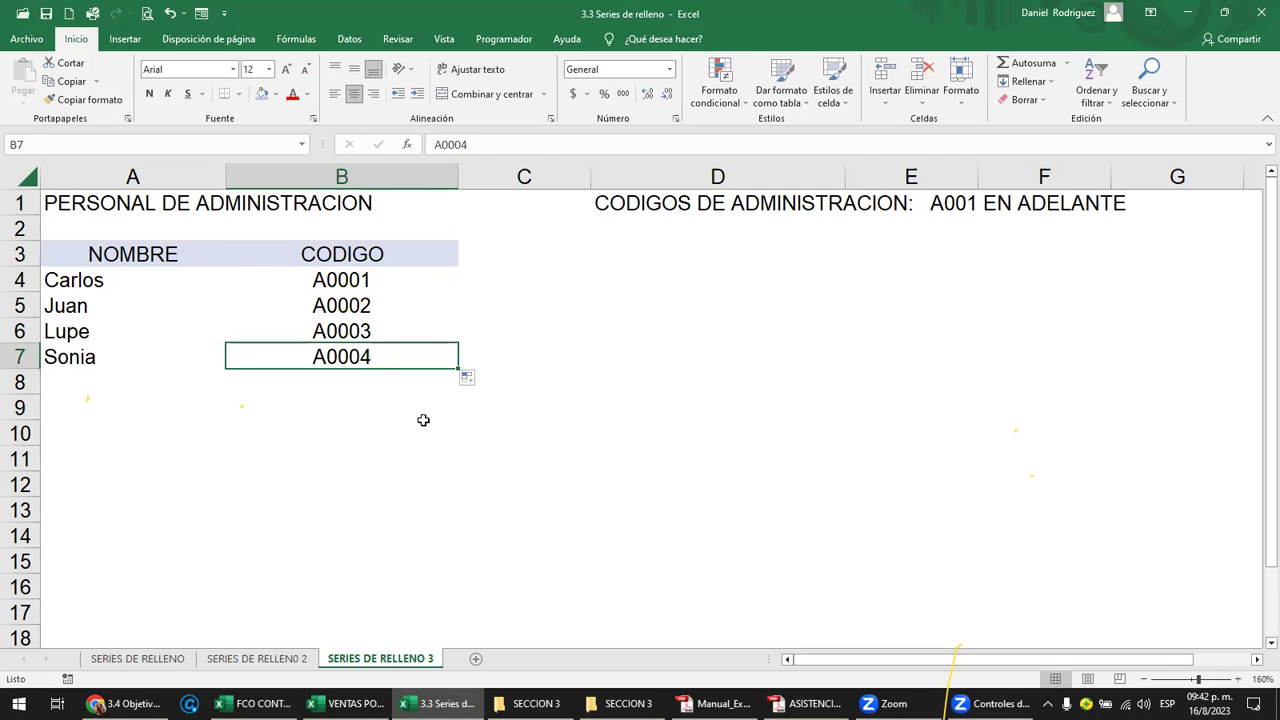
pyautogui.press('Up')
pyautogui.click(365, 278)
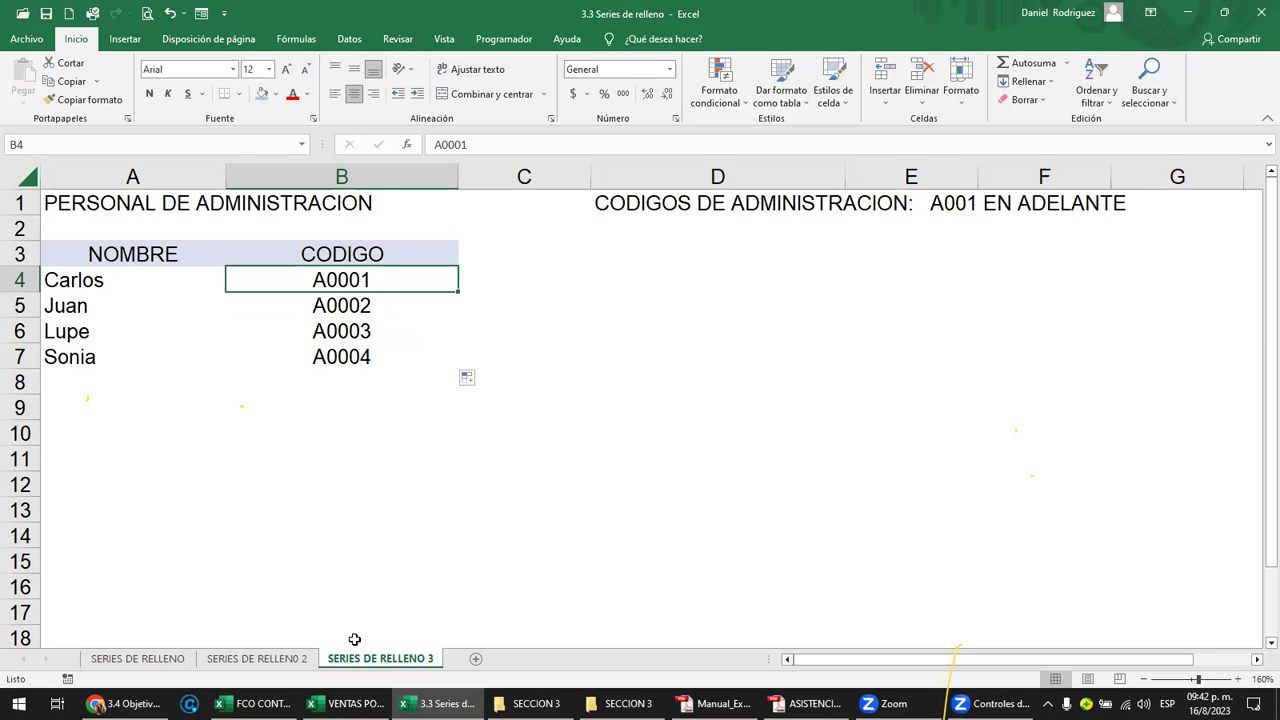
# Switch to the workbook VENTAS POR REDES SOCIALES and delete the ESTADO column next to Ventas.
pyautogui.click(348, 703)
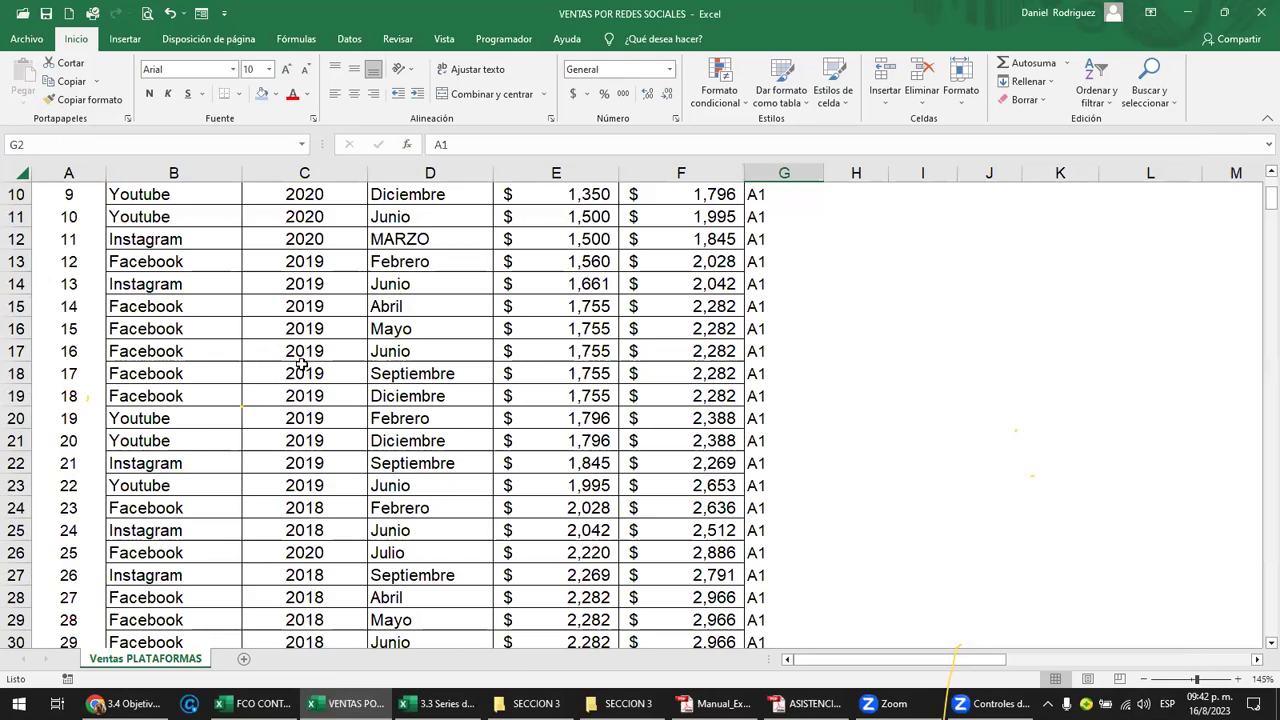
pyautogui.scroll(3, 302, 365)
pyautogui.click(784, 174)
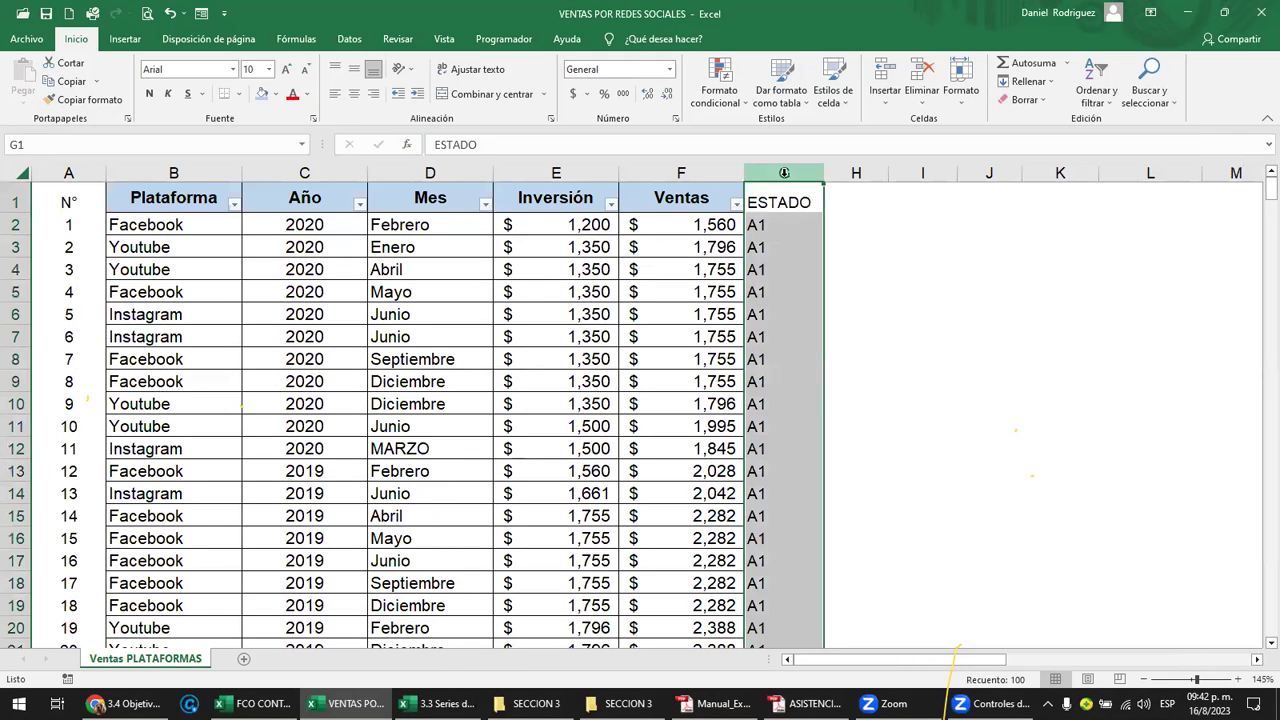
pyautogui.rightClick(786, 178)
pyautogui.click(829, 336)
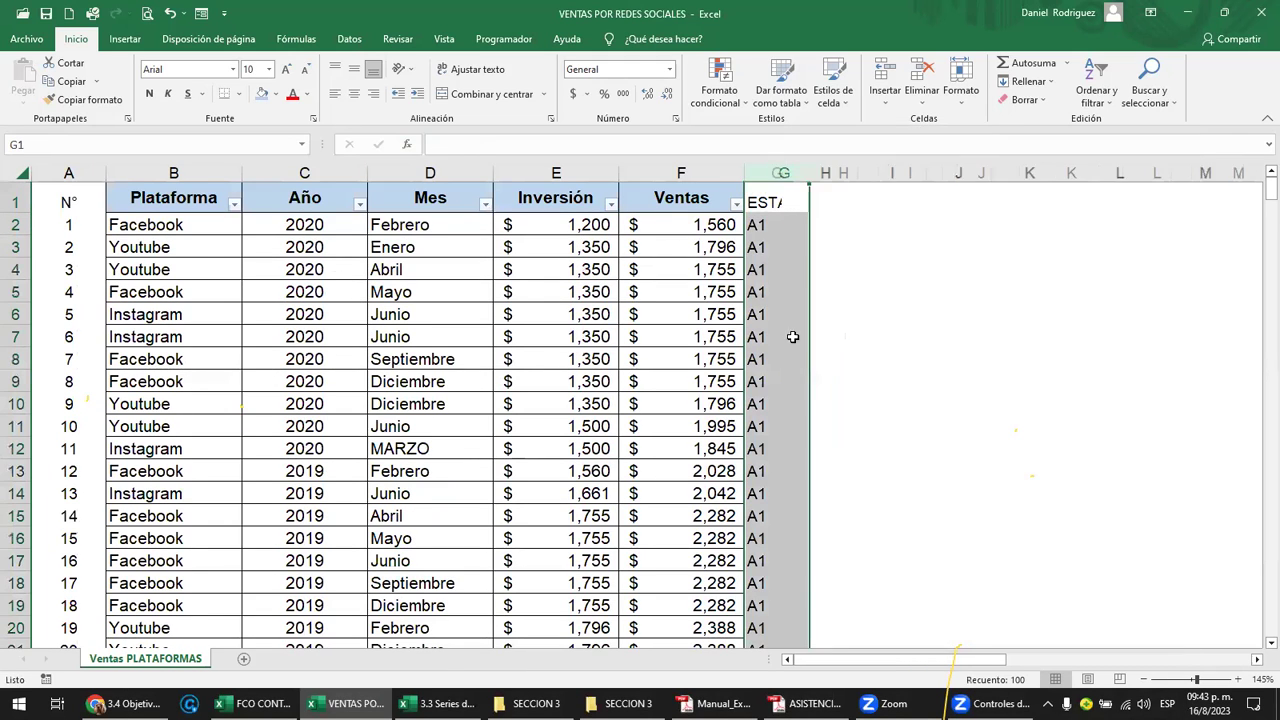
# Delete the N° column in front of the Plataforma column.
pyautogui.click(71, 174)
pyautogui.rightClick(75, 177)
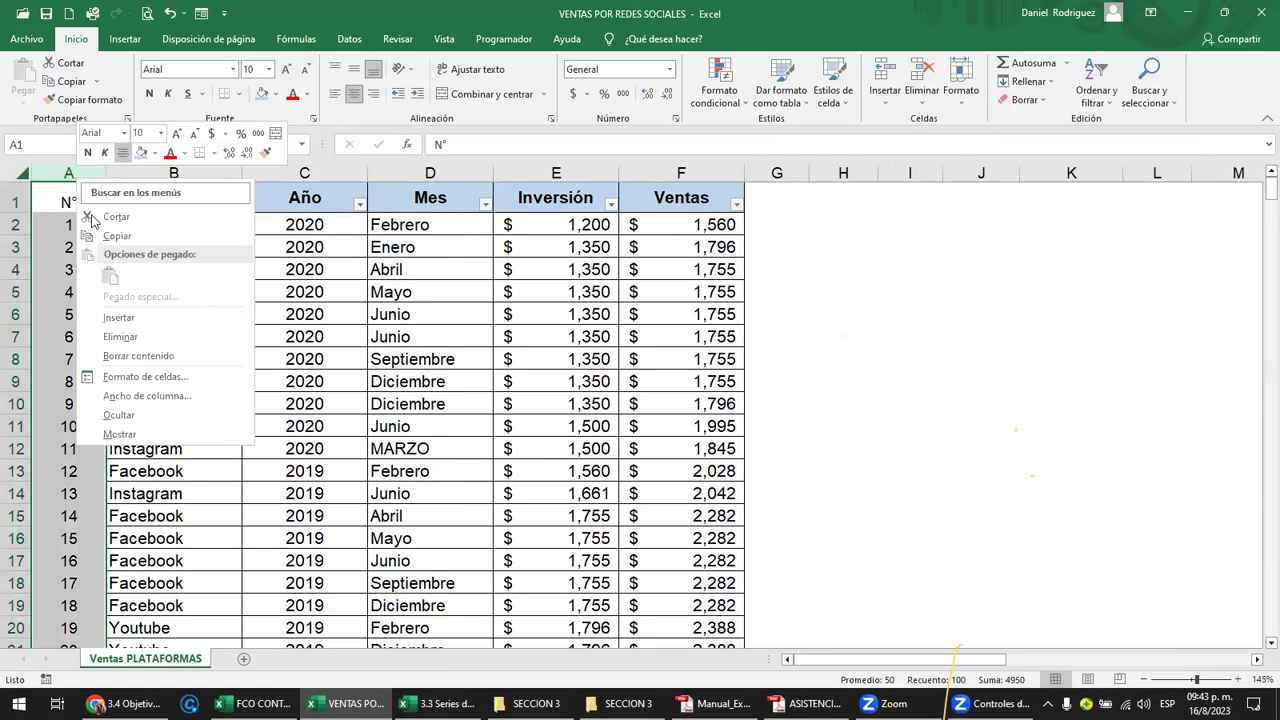
pyautogui.click(128, 334)
pyautogui.click(243, 288)
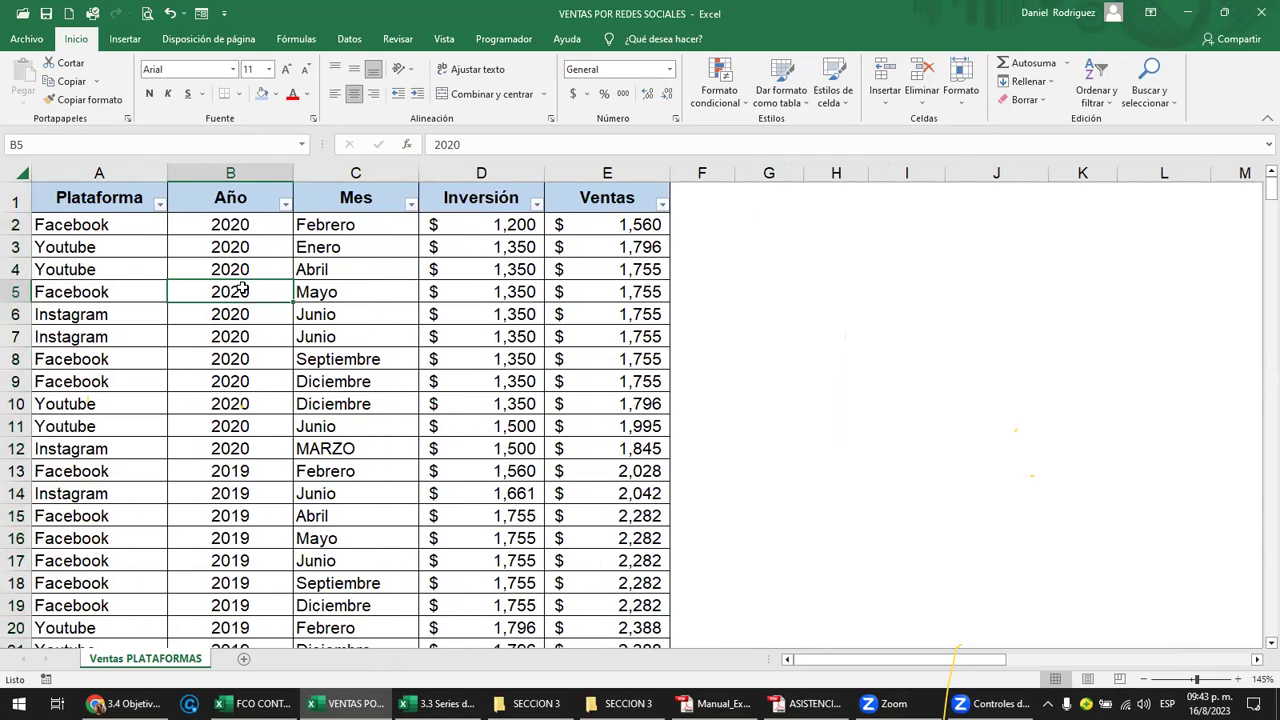
pyautogui.click(99, 199)
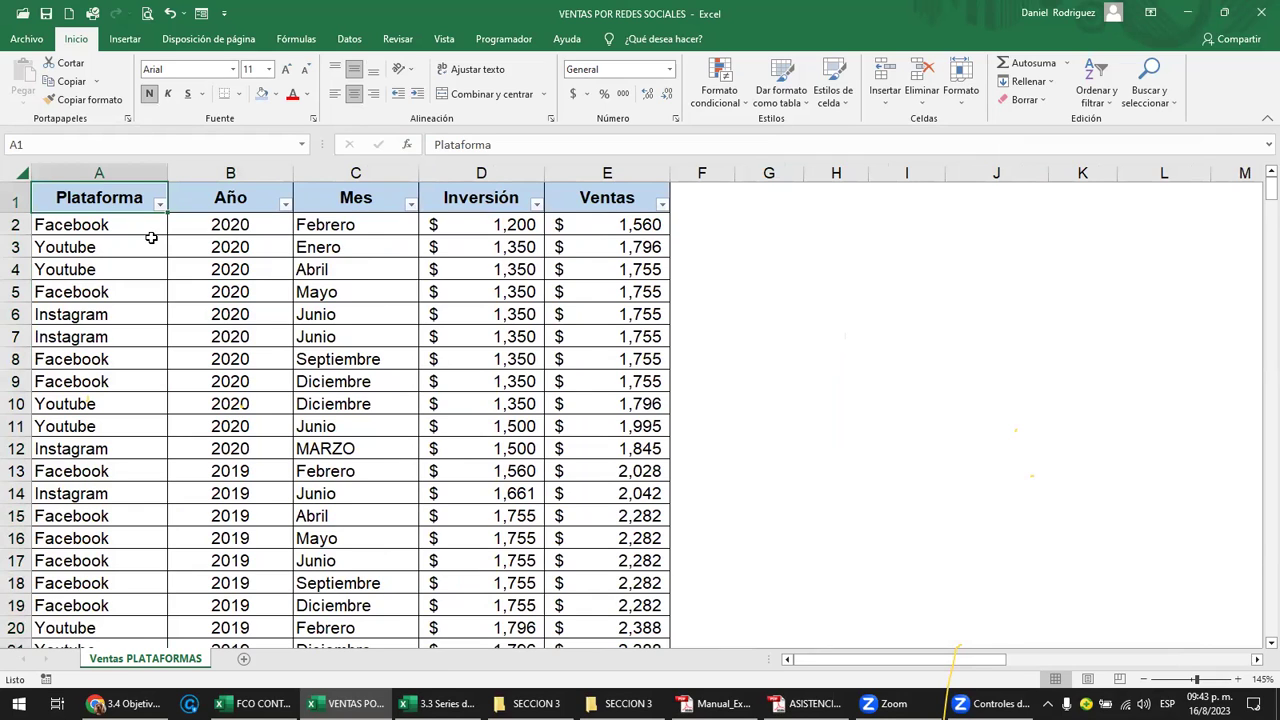
pyautogui.moveTo(118, 178); pyautogui.dragTo(723, 180)
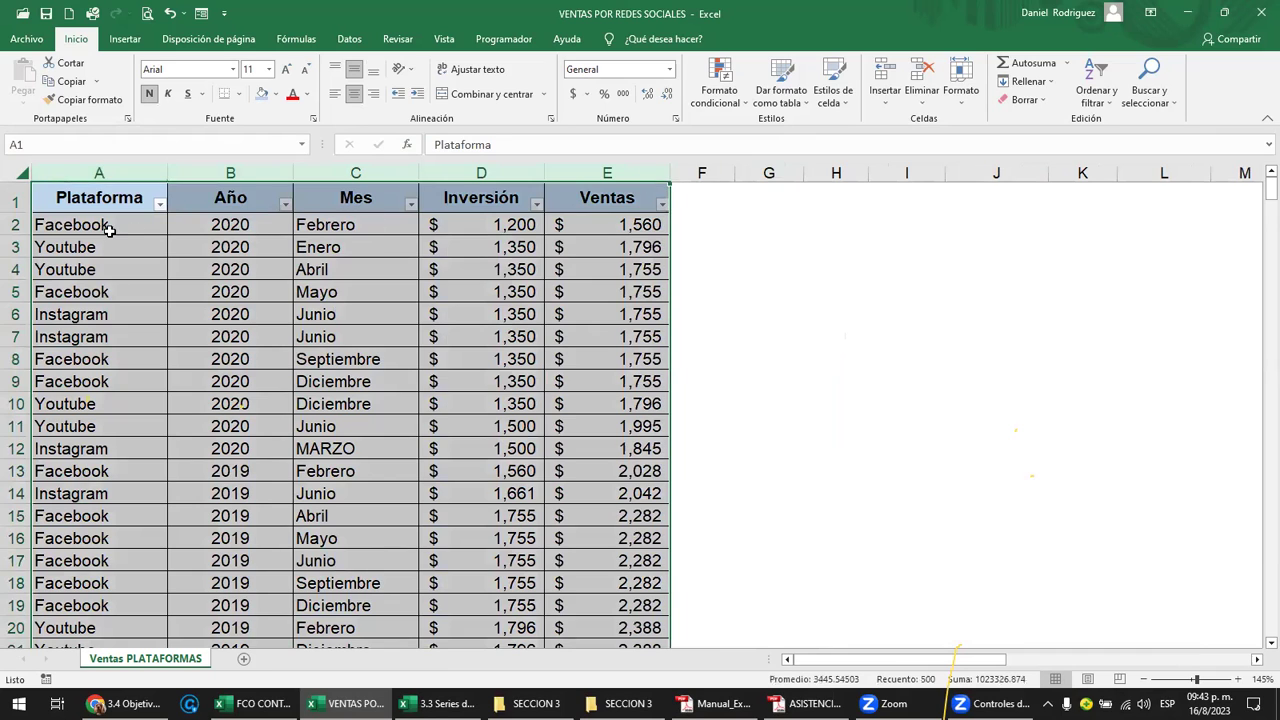
pyautogui.click(105, 225)
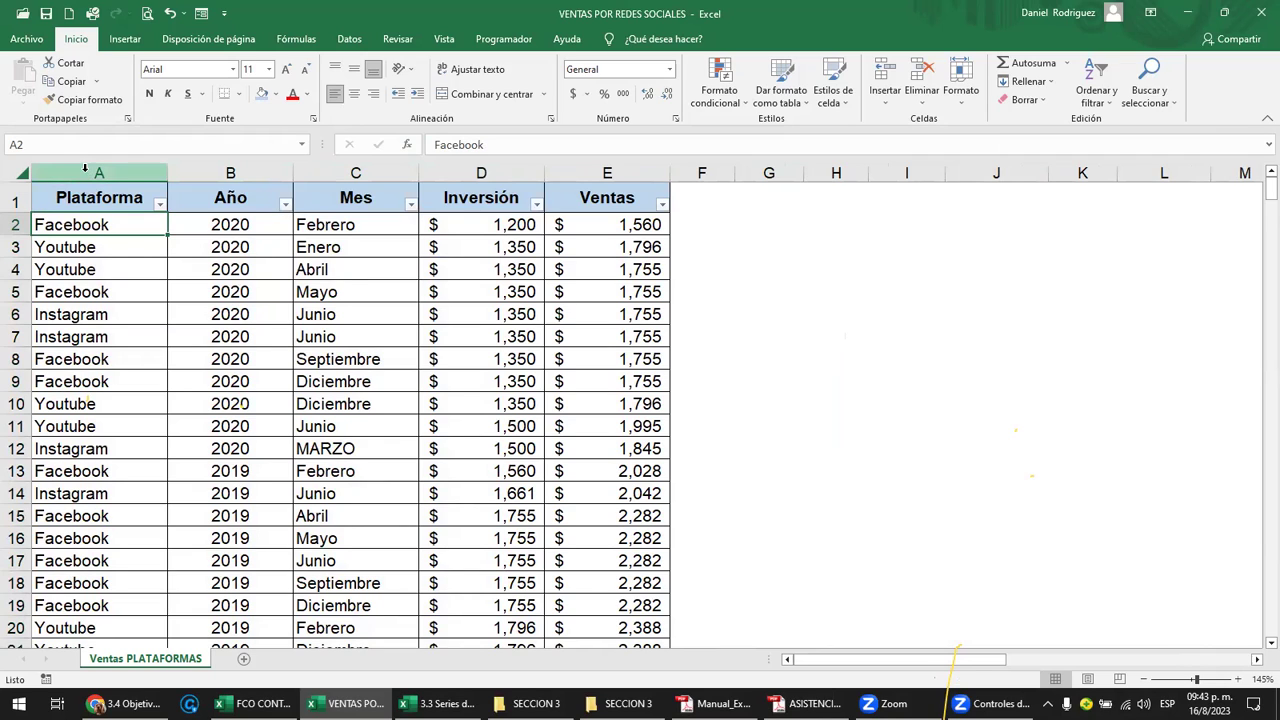
pyautogui.click(693, 201)
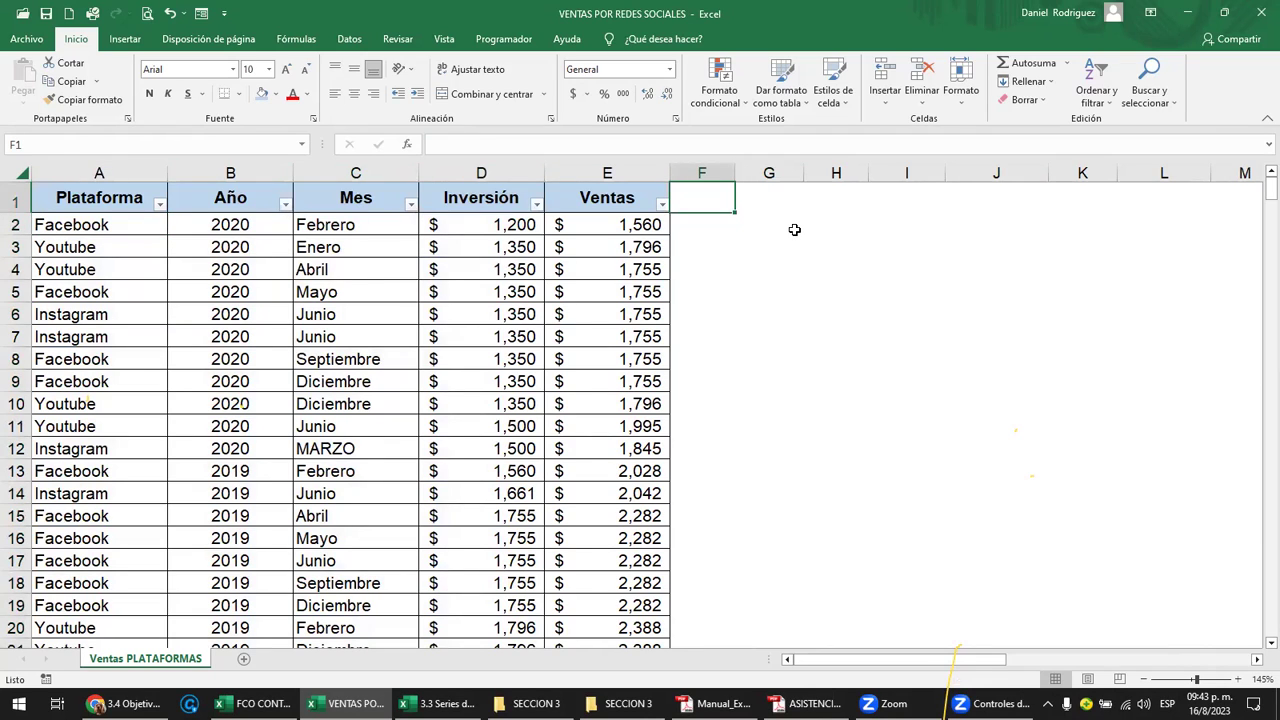
pyautogui.write('N°')
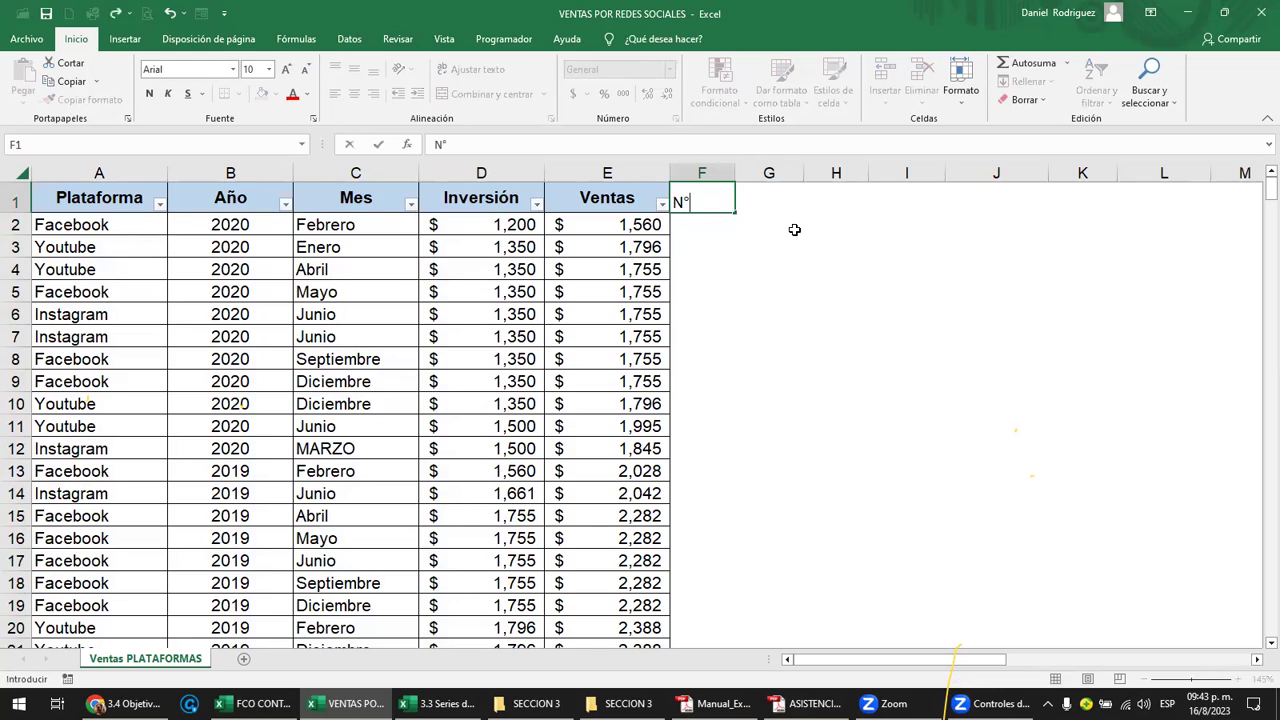
pyautogui.press('Return')
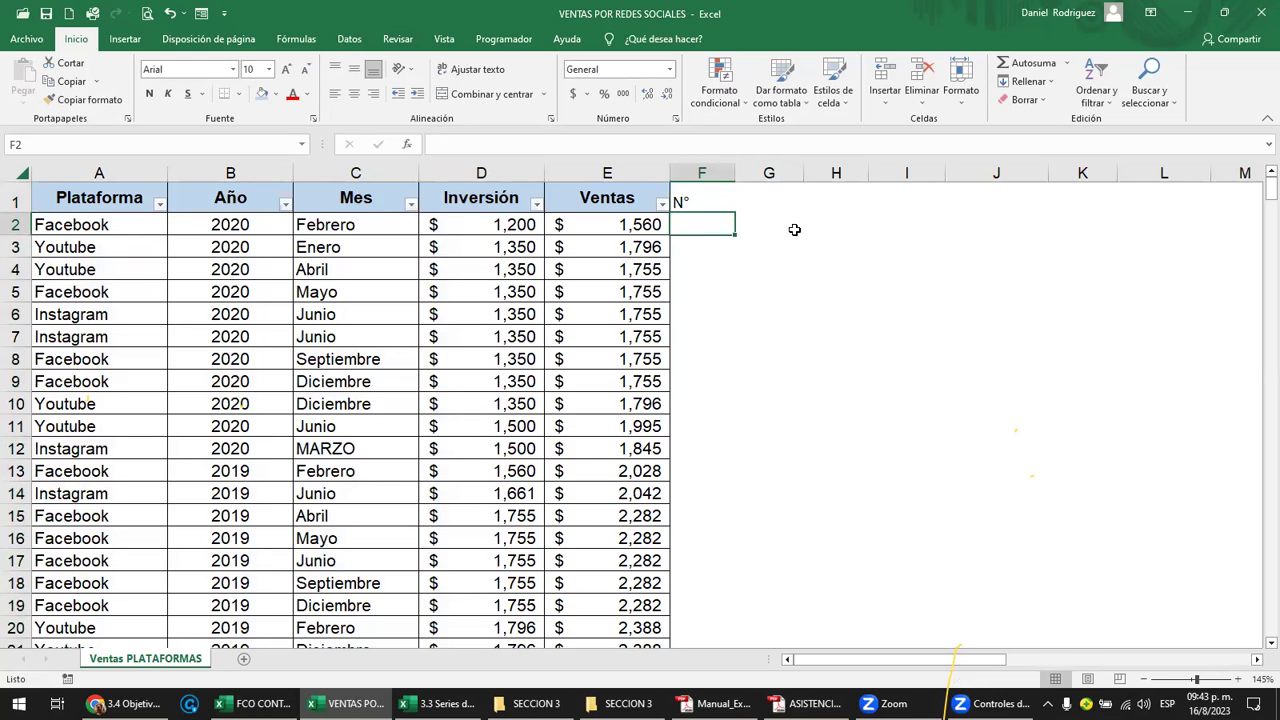
pyautogui.hotkey('ctrl', 'z')
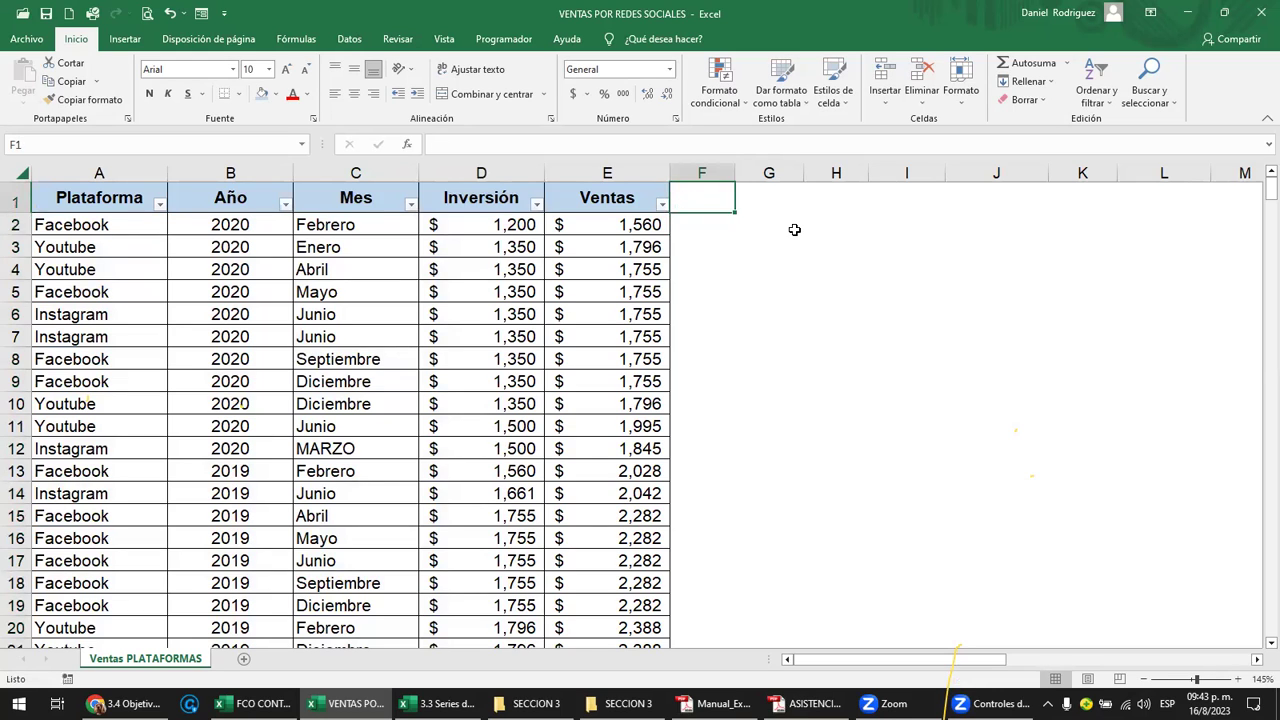
# Insert a blank column in front of the Plataforma column.
pyautogui.click(97, 173)
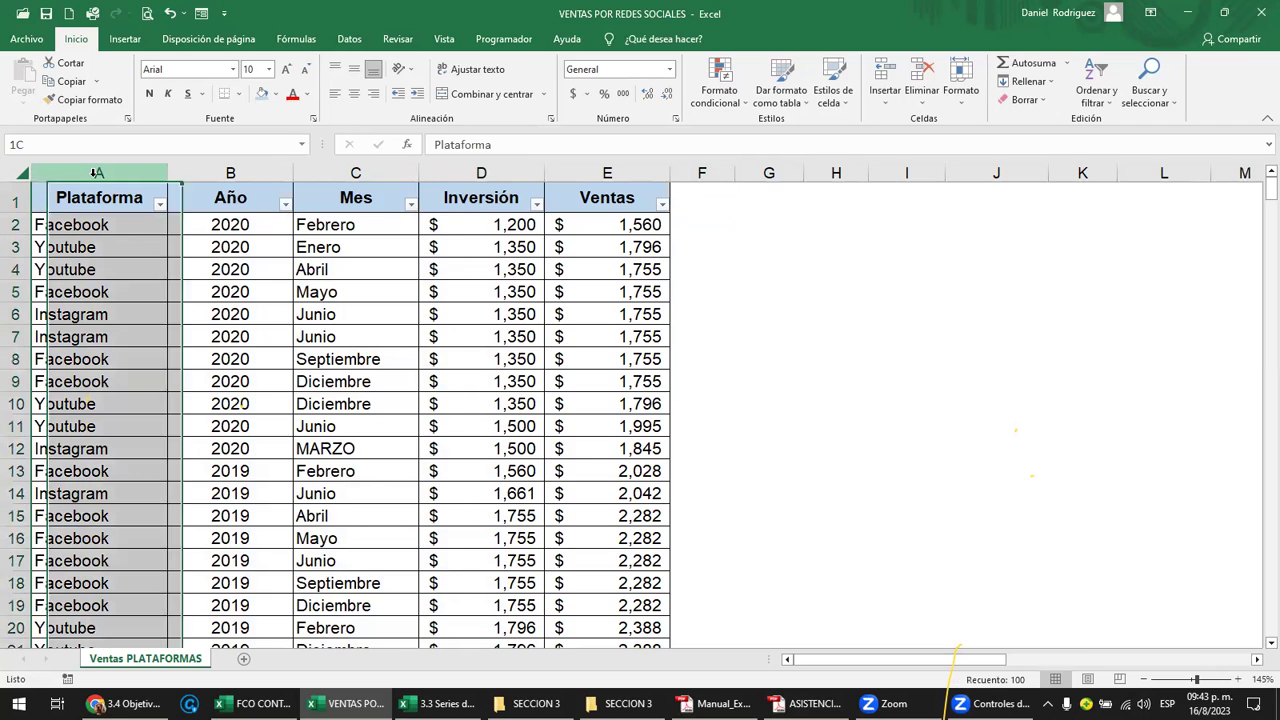
pyautogui.rightClick(97, 173)
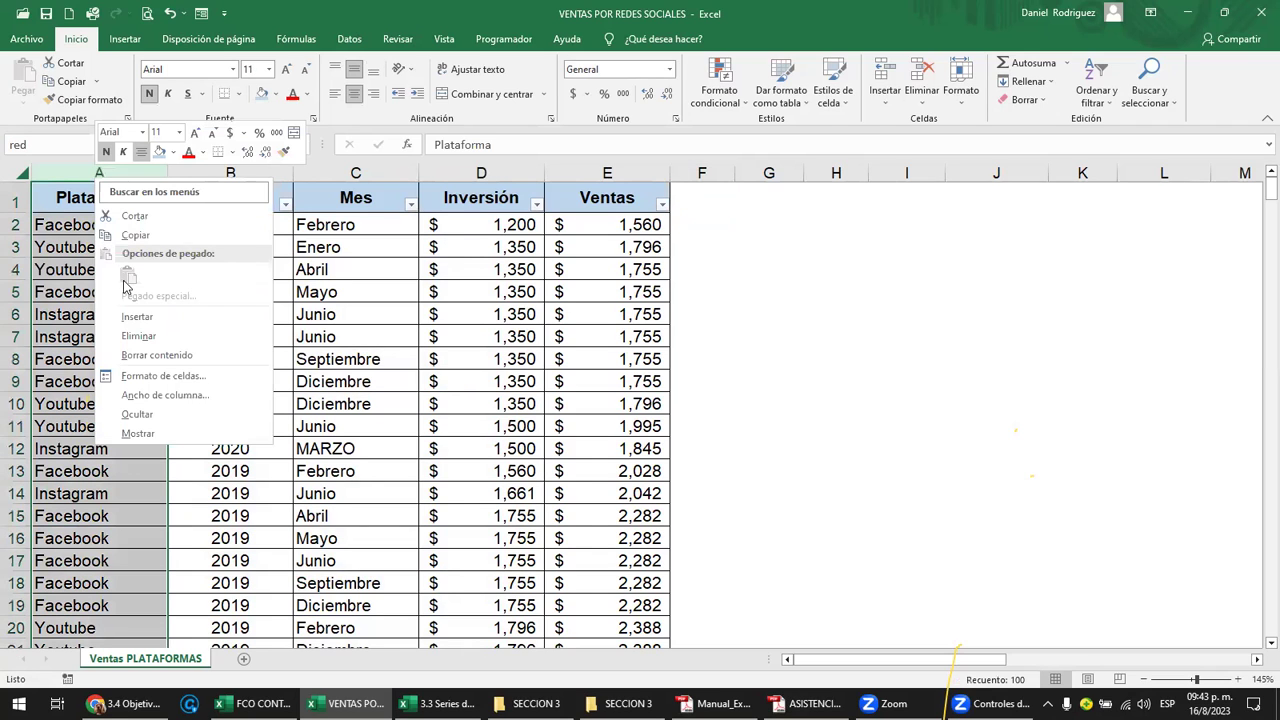
pyautogui.click(138, 315)
# Enter the header N° in A1 and the first number 1 in A2.
pyautogui.click(72, 201)
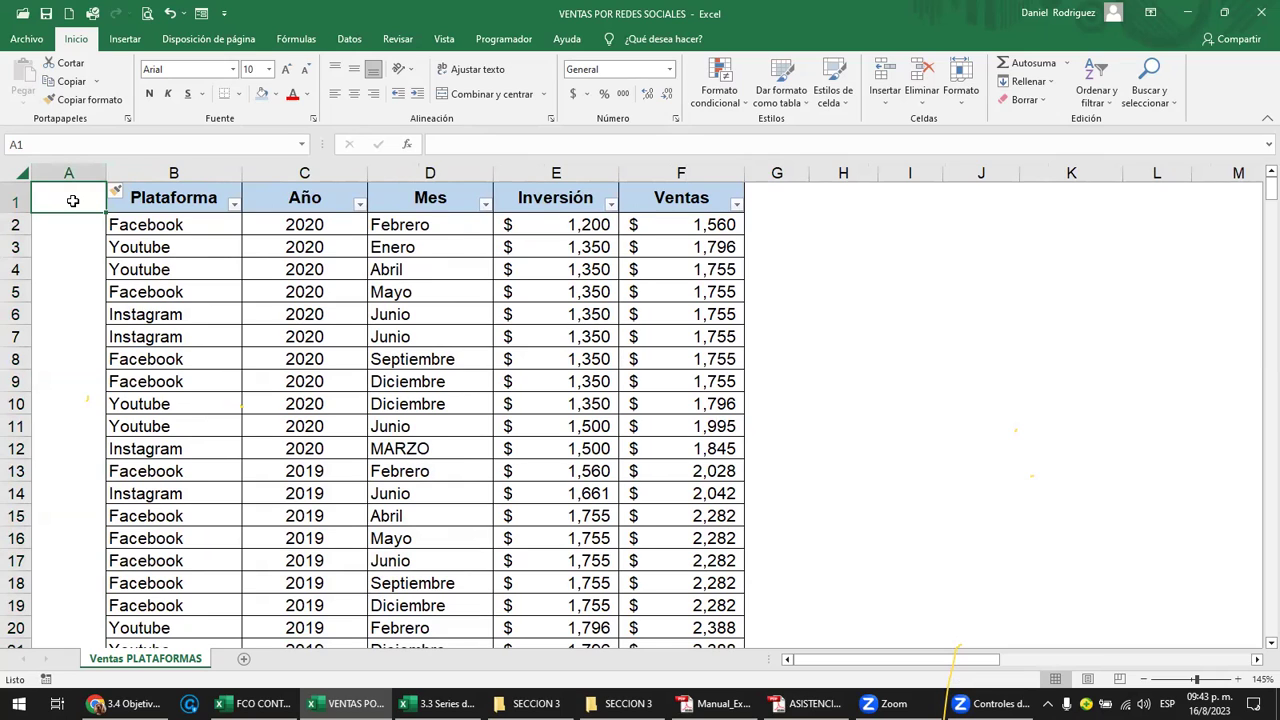
pyautogui.write('n')
pyautogui.press('BackSpace')
pyautogui.press('BackSpace')
pyautogui.write('N°')
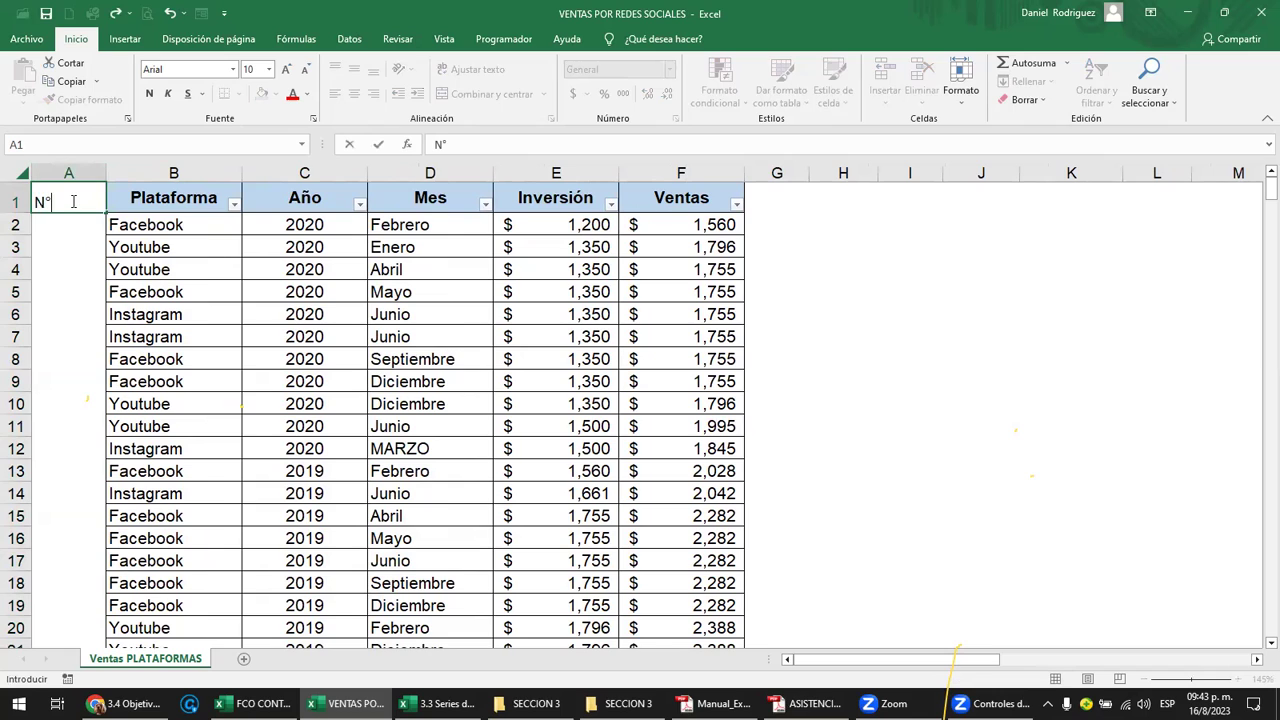
pyautogui.press('Return')
pyautogui.write('1')
pyautogui.press('Return')
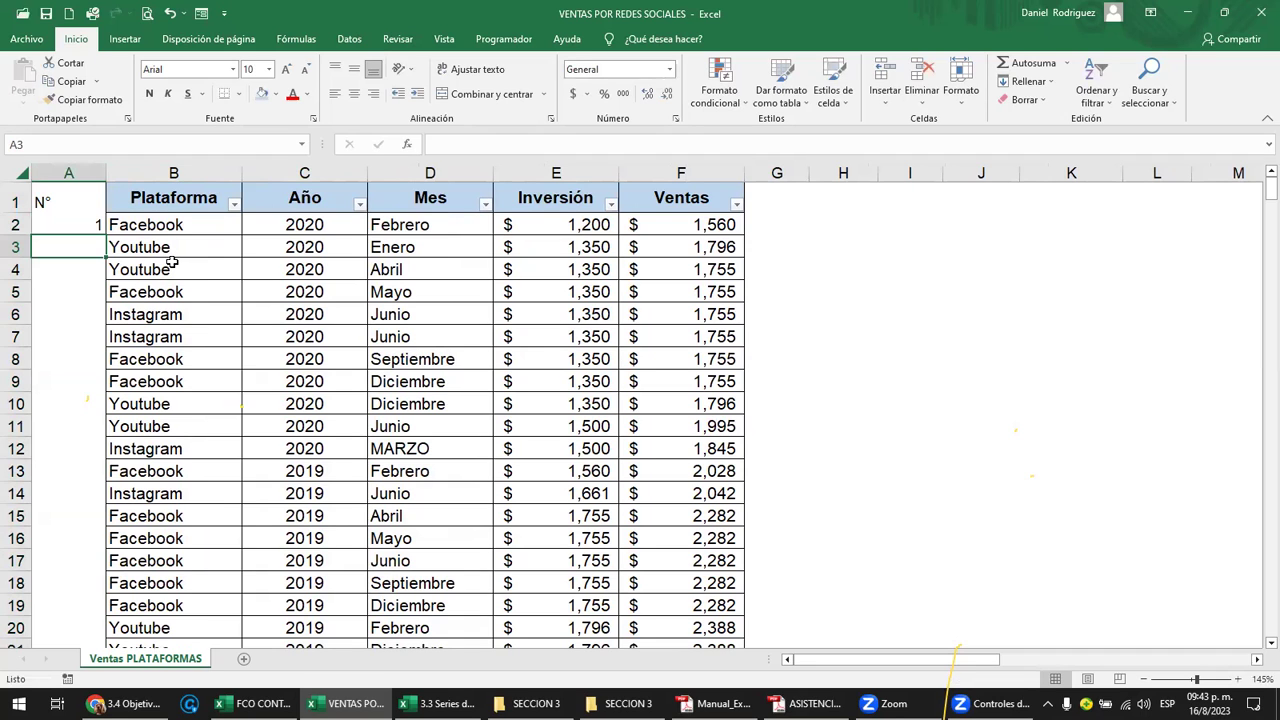
# Look over the sales records and select the first Plataforma entry in B2.
pyautogui.scroll(-3, 182, 290)
pyautogui.scroll(3, 187, 297)
pyautogui.click(167, 230)
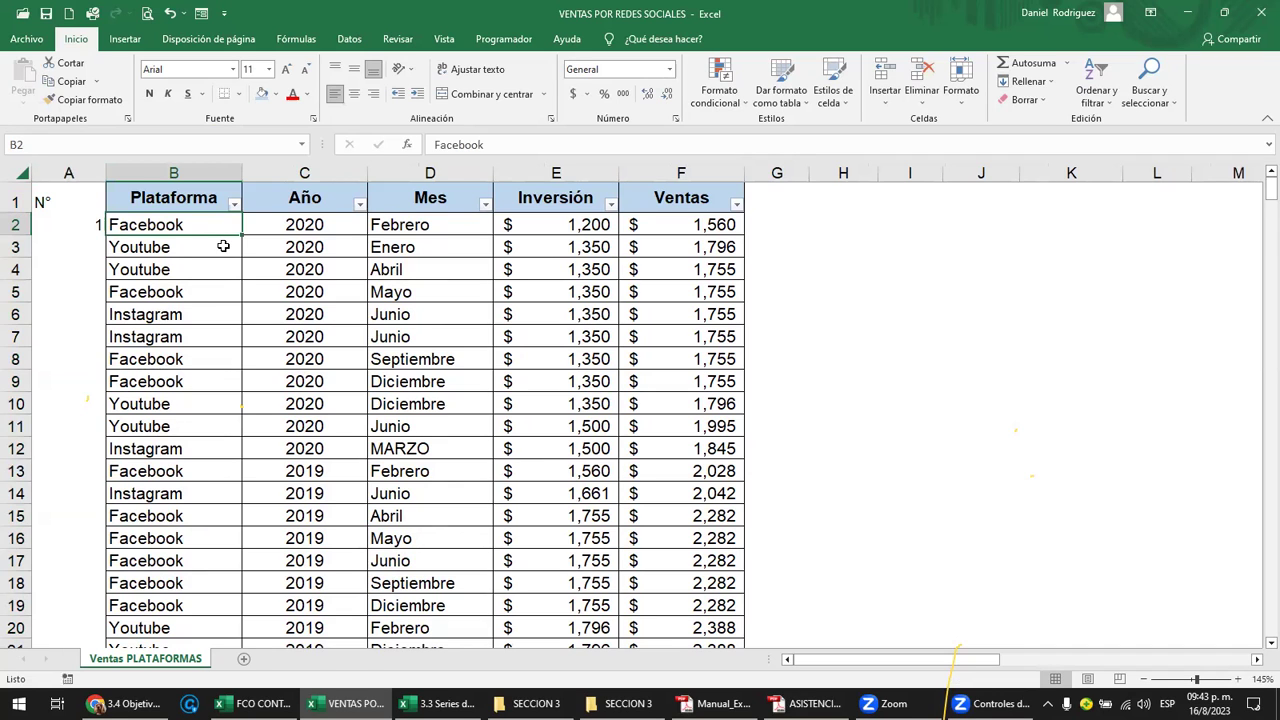
# Check the last record in the Plataforma column and enter the second number 2 in A3.
pyautogui.hotkey('ctrl', 'Down')
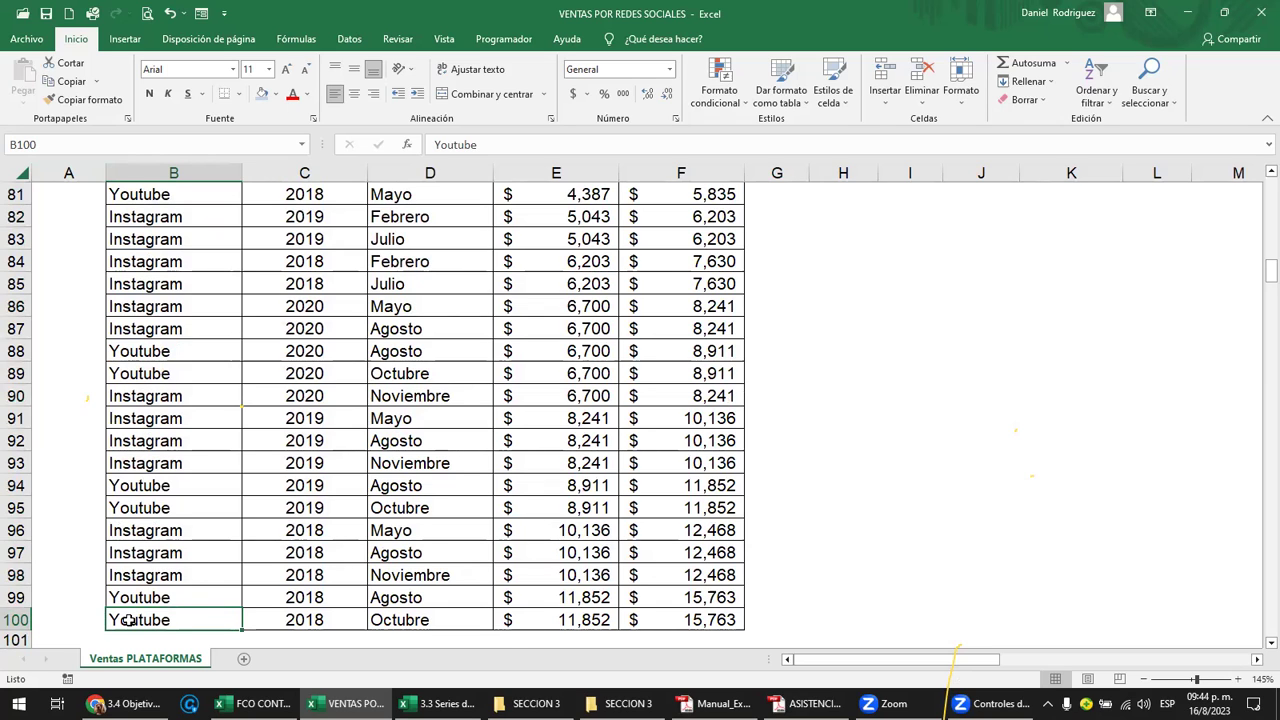
pyautogui.hotkey('ctrl', 'Up')
pyautogui.press('Left')
pyautogui.press('Down')
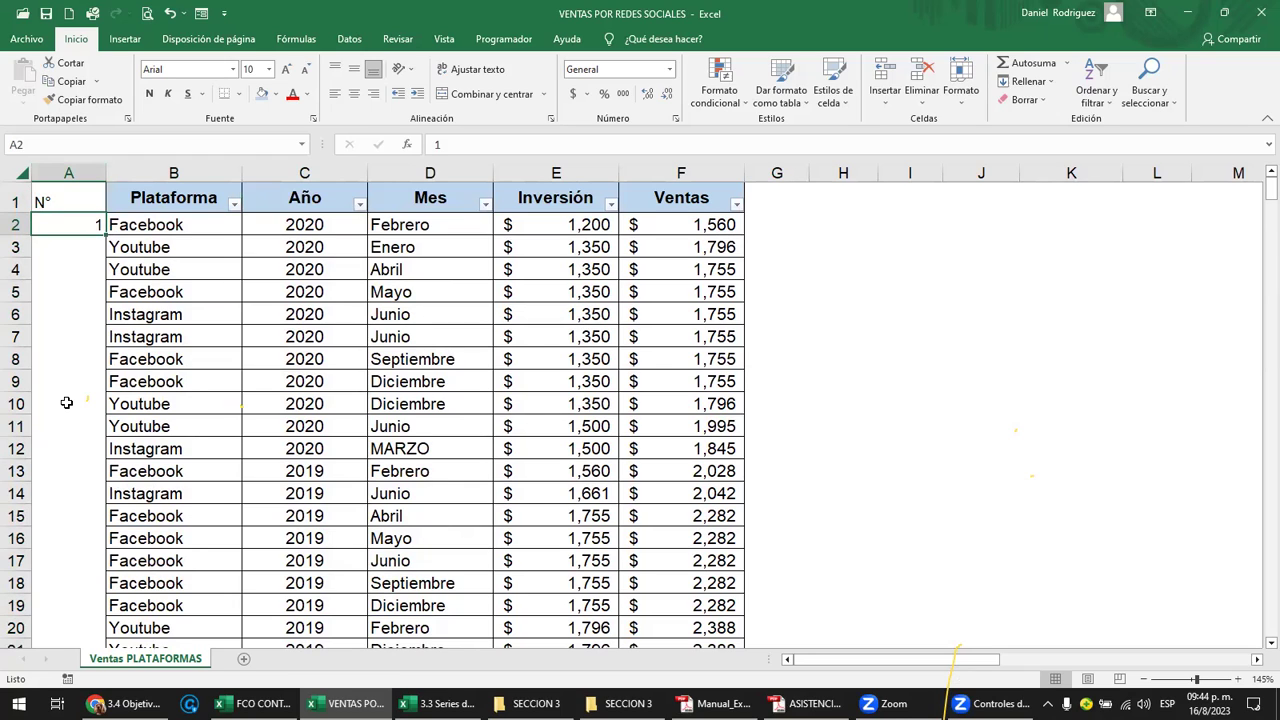
pyautogui.press('Down')
pyautogui.write('2')
pyautogui.press('Return')
# Extend the series in A2:A3 down to A10, up to number 9.
pyautogui.moveTo(90, 234)
pyautogui.mouseDown()
pyautogui.moveTo(100, 312)
pyautogui.moveTo(94, 244)
pyautogui.mouseUp()
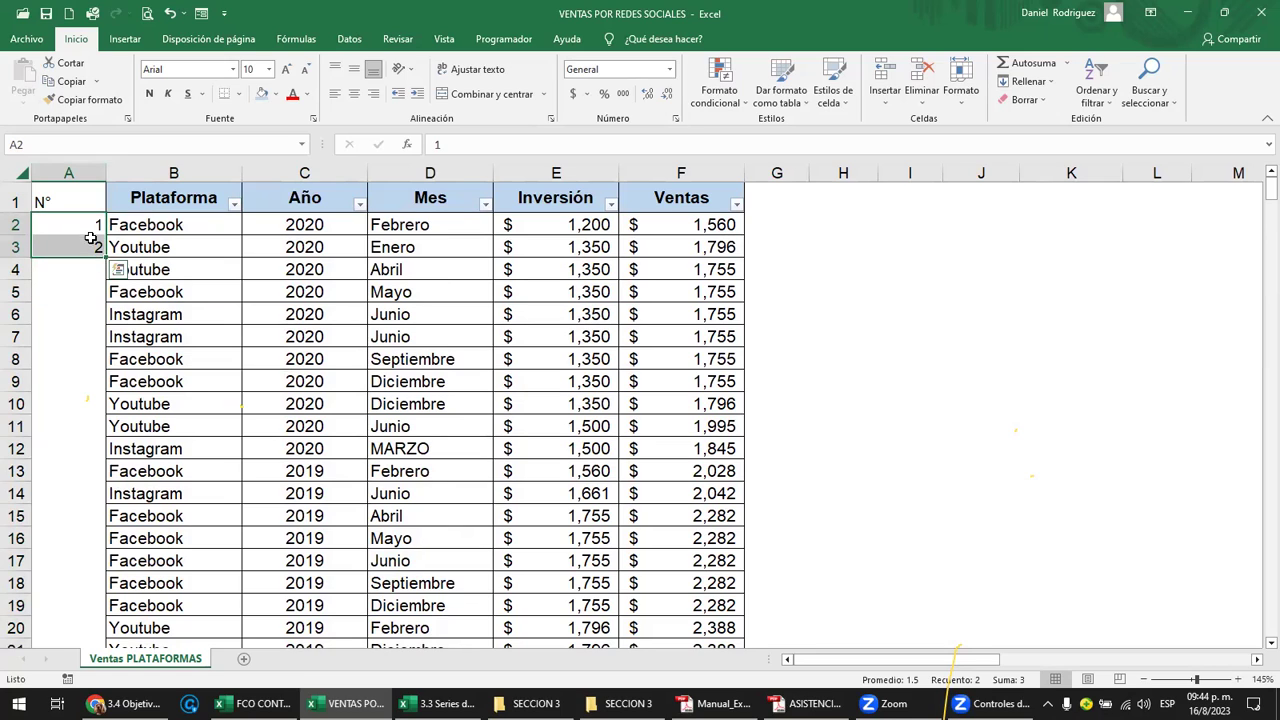
pyautogui.click(94, 244)
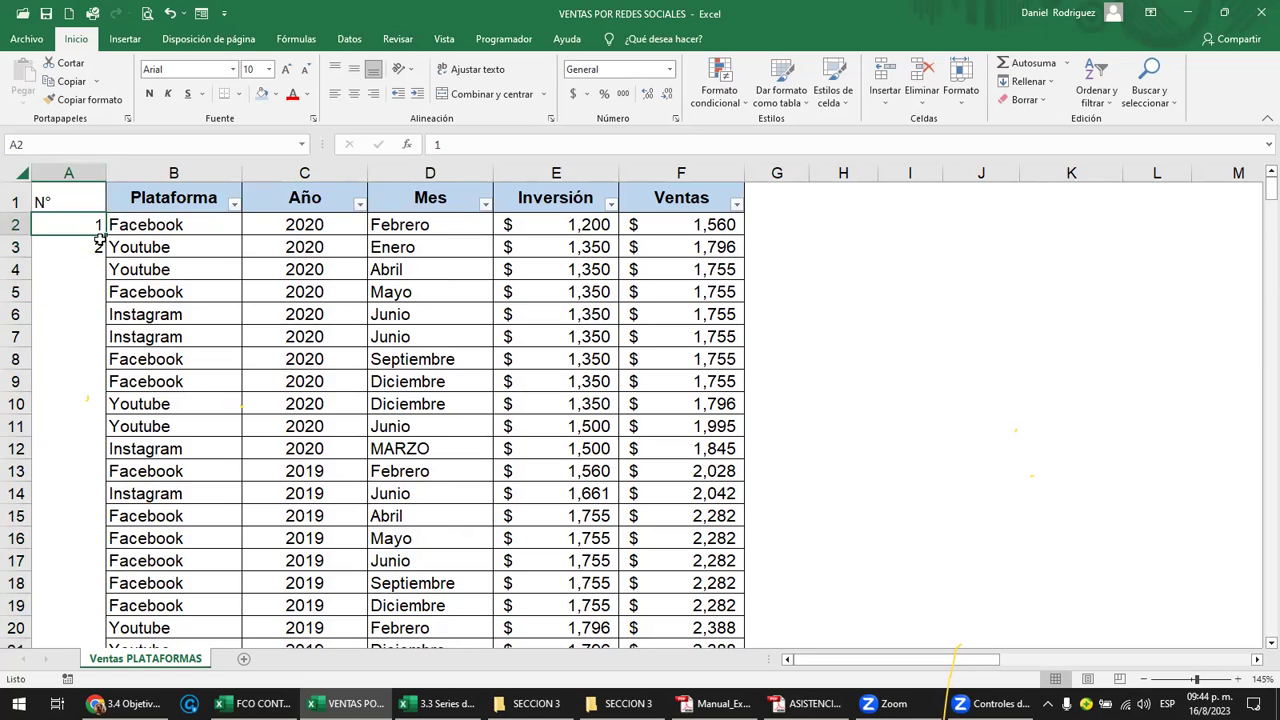
pyautogui.moveTo(92, 225); pyautogui.dragTo(96, 251)
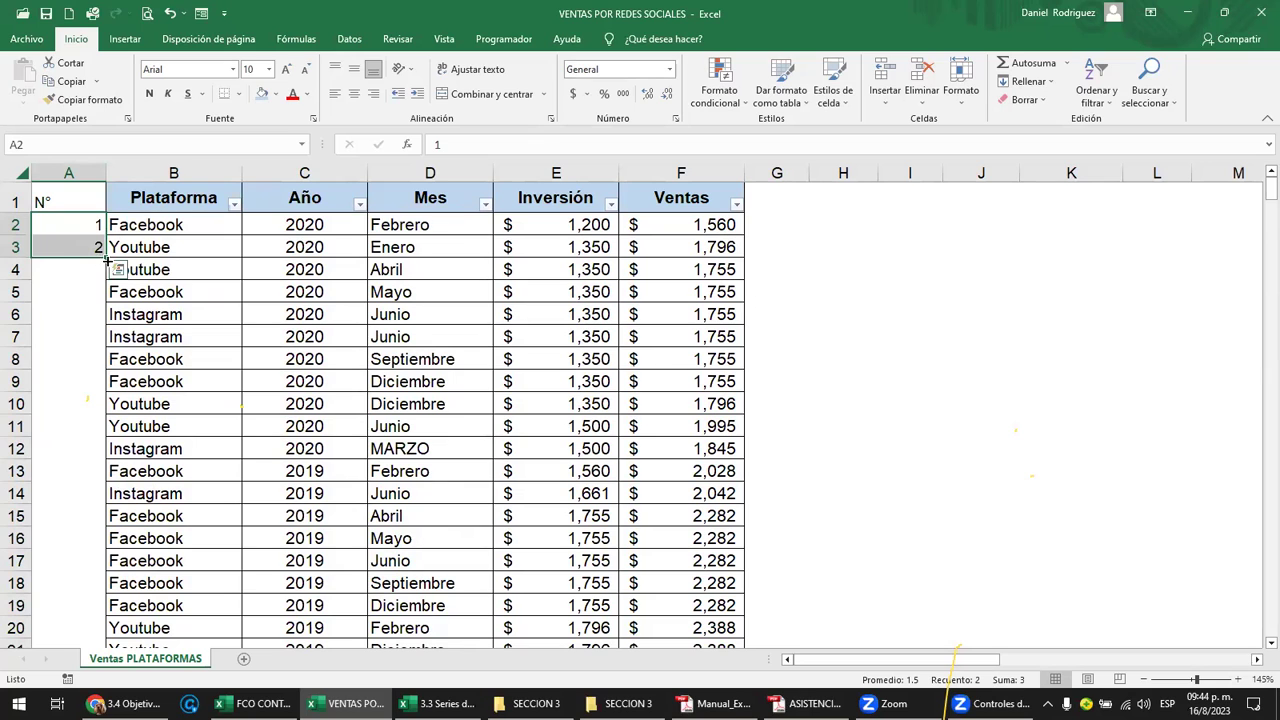
pyautogui.scroll(4, 105, 262)
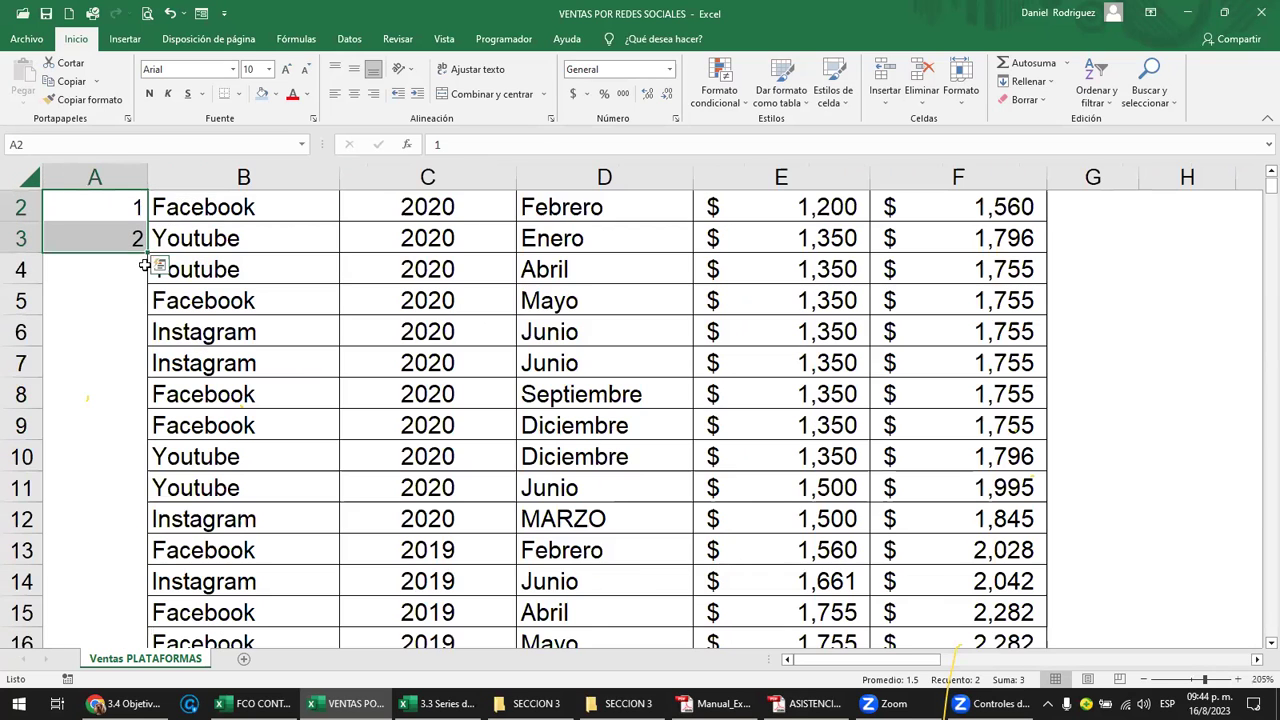
pyautogui.moveTo(143, 256); pyautogui.dragTo(135, 468)
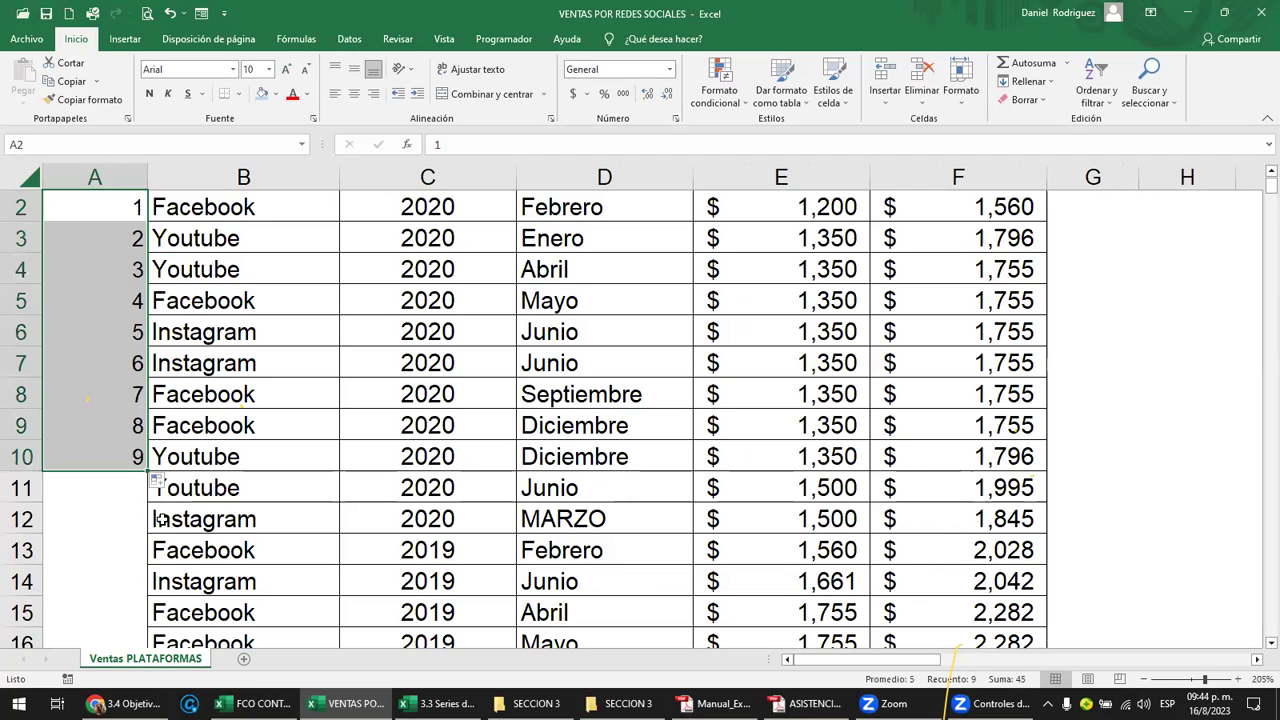
# Center the contents of the whole N° column.
pyautogui.scroll(1, 125, 400)
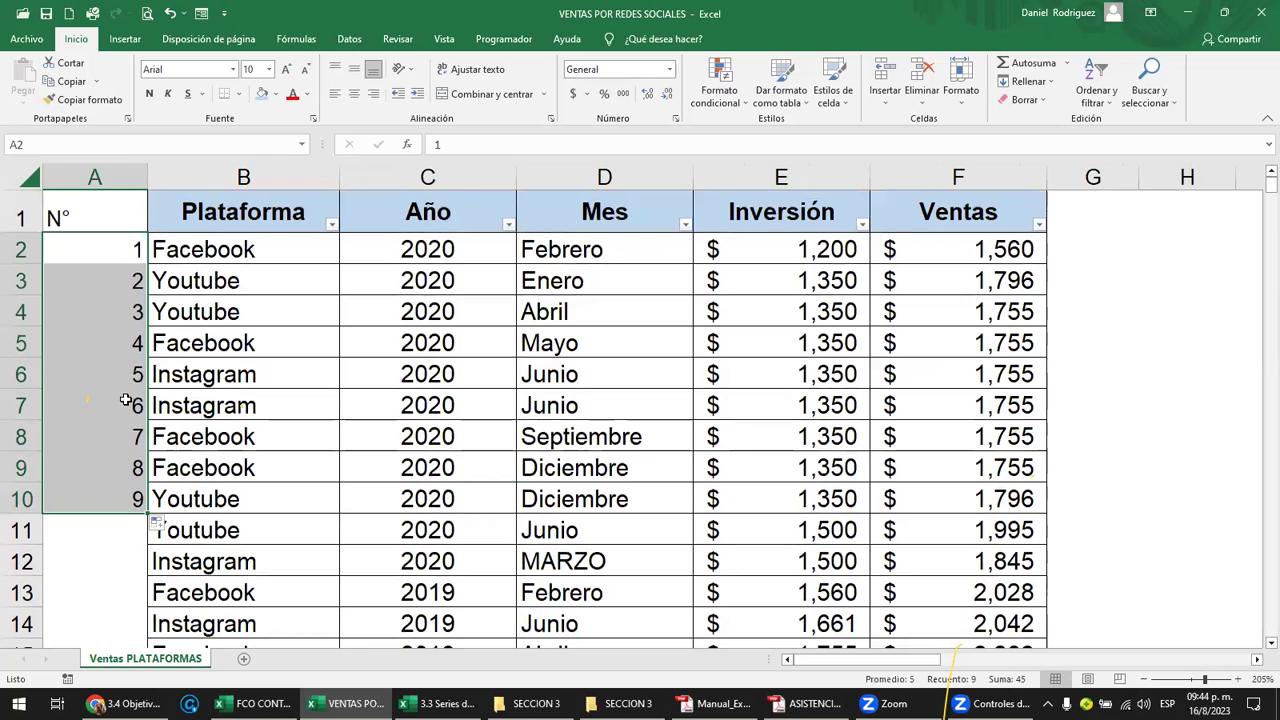
pyautogui.click(99, 180)
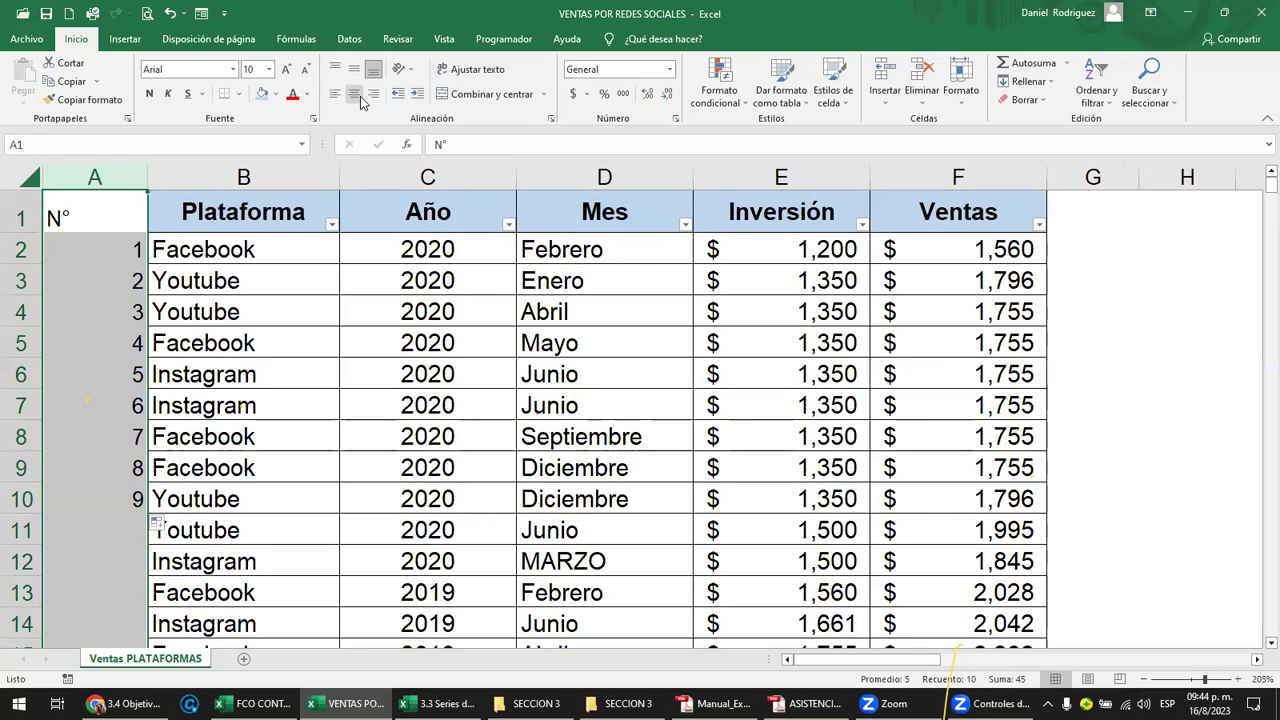
pyautogui.click(358, 95)
pyautogui.click(100, 400)
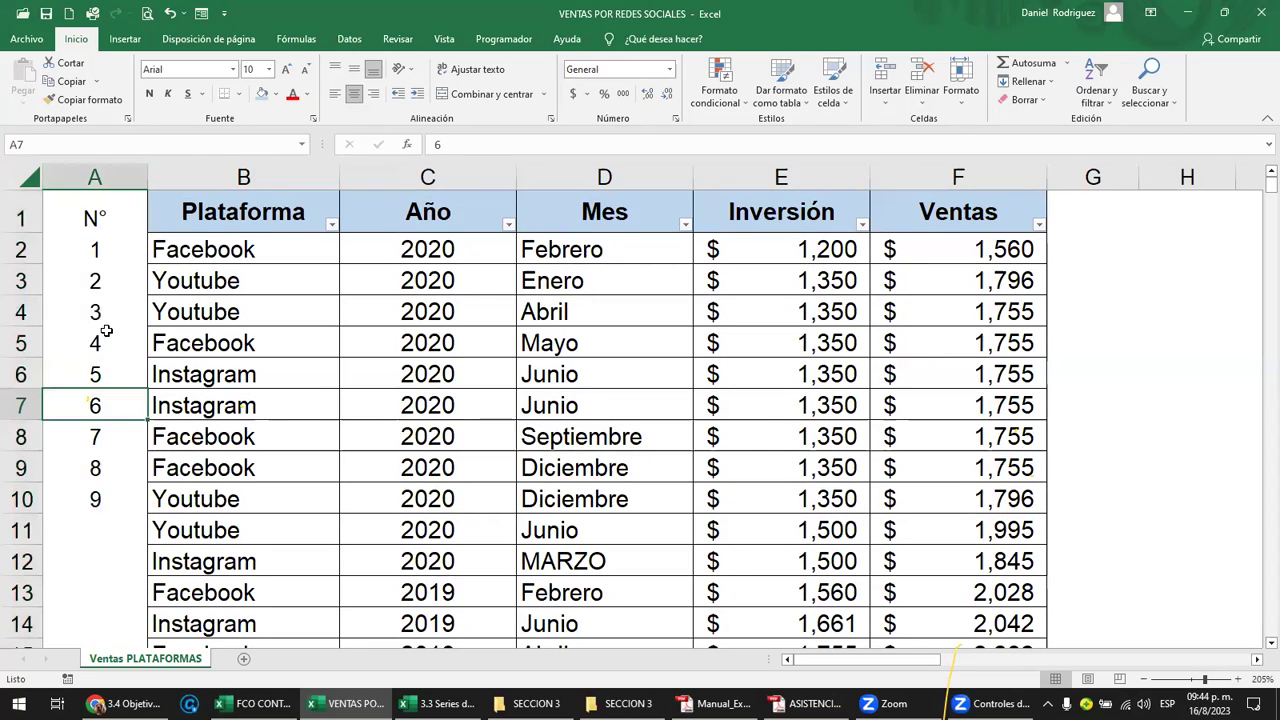
# Clear A4:A10 and fill the series again from A2:A3 down to A9, up to number 8.
pyautogui.moveTo(102, 313); pyautogui.dragTo(110, 497)
pyautogui.press('Delete')
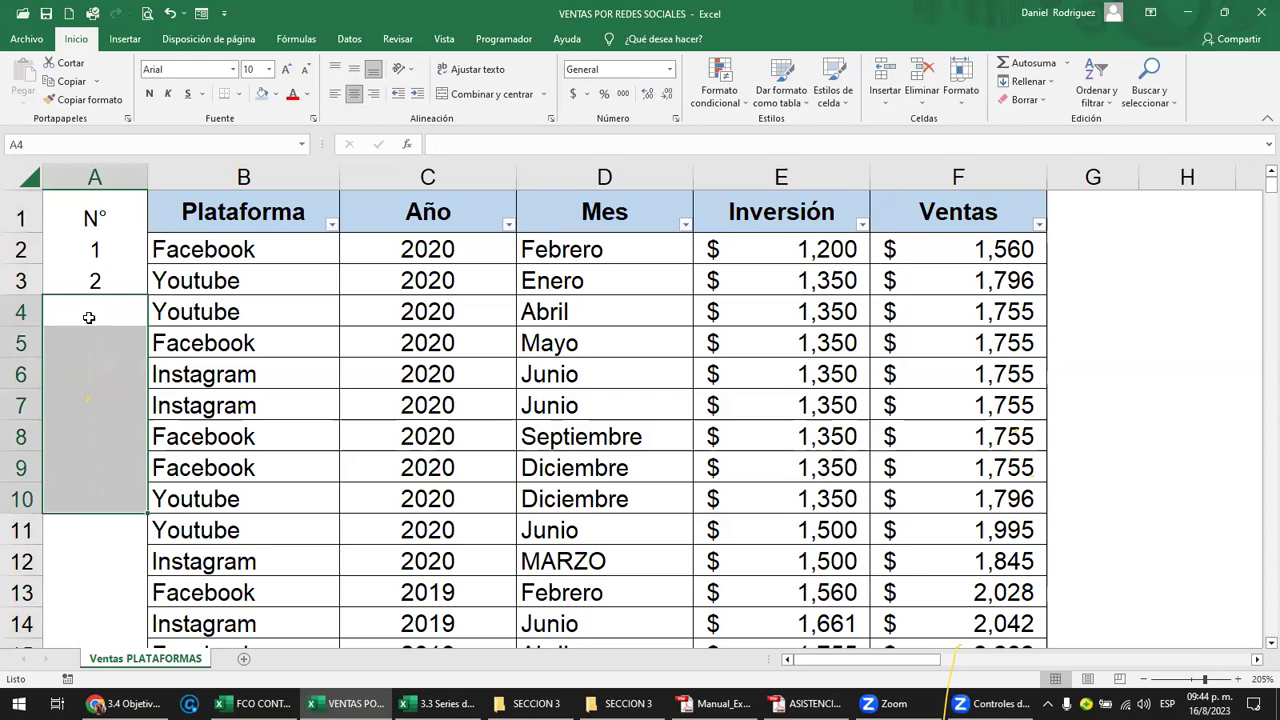
pyautogui.moveTo(103, 251); pyautogui.dragTo(132, 470)
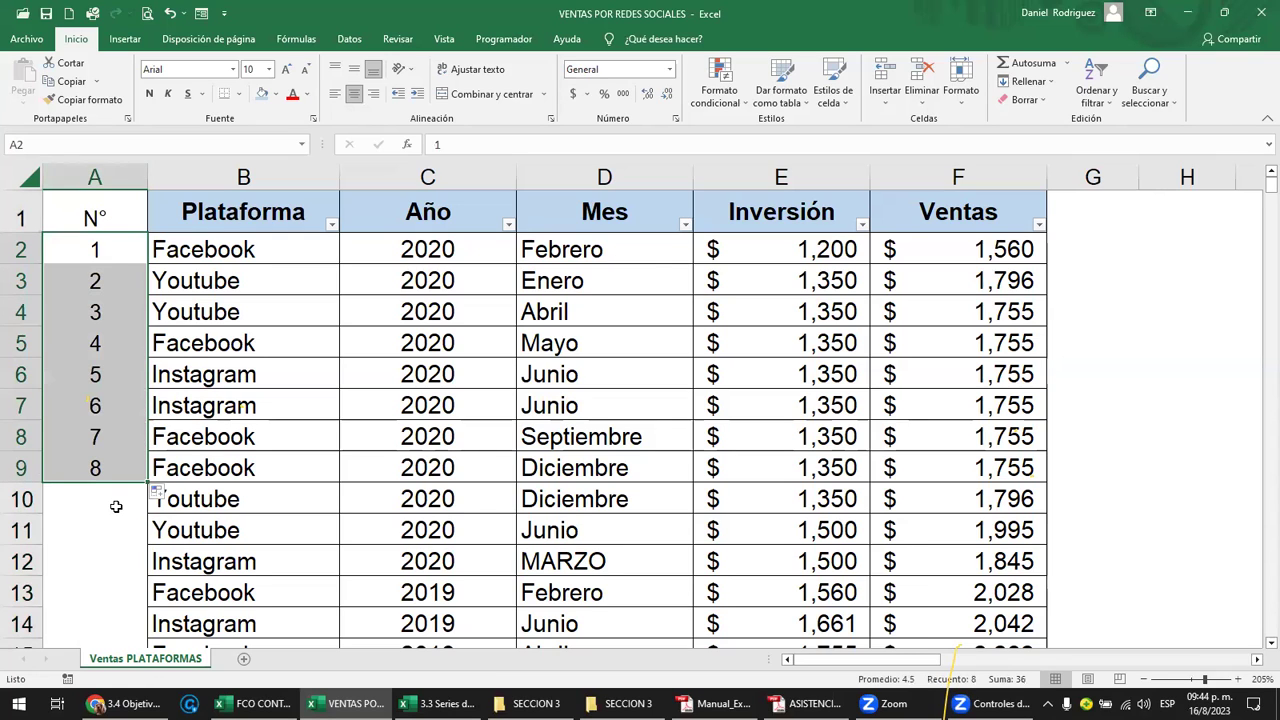
# Clear the numbers in A2:A9 and enter only the first number 1 in A2.
pyautogui.press('Delete')
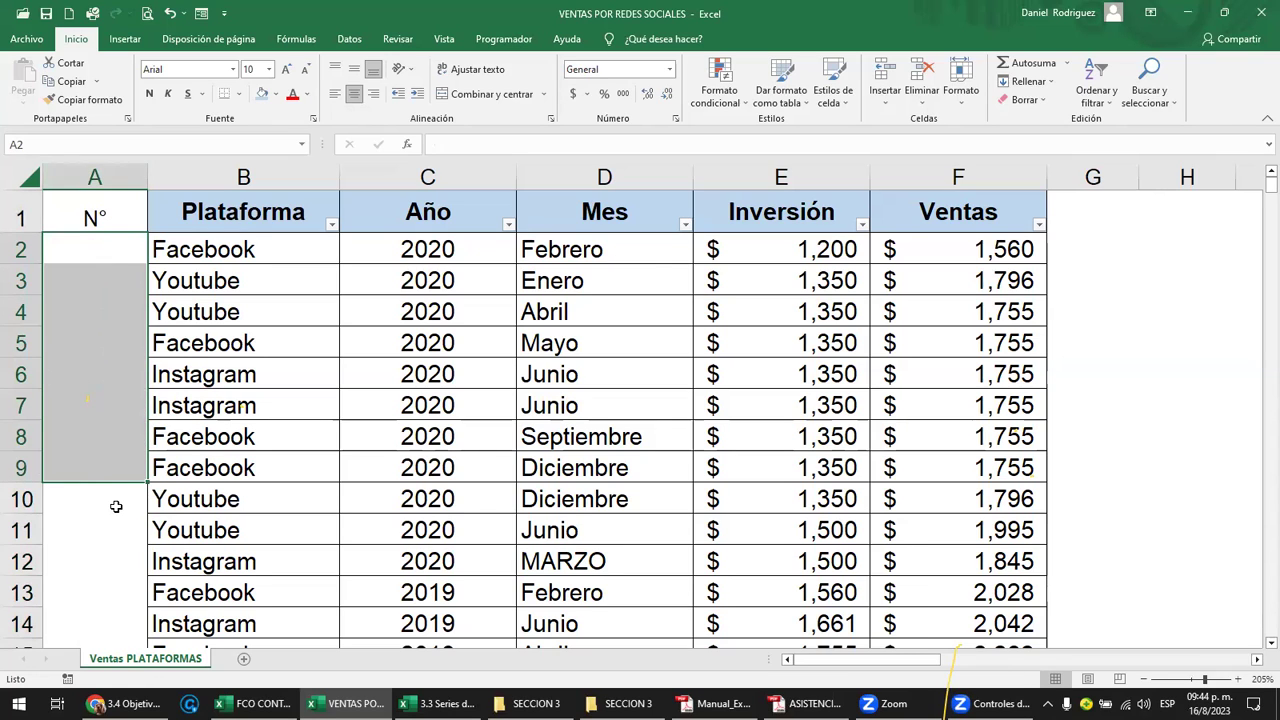
pyautogui.click(106, 250)
pyautogui.write('1')
pyautogui.press('Return')
pyautogui.click(106, 250)
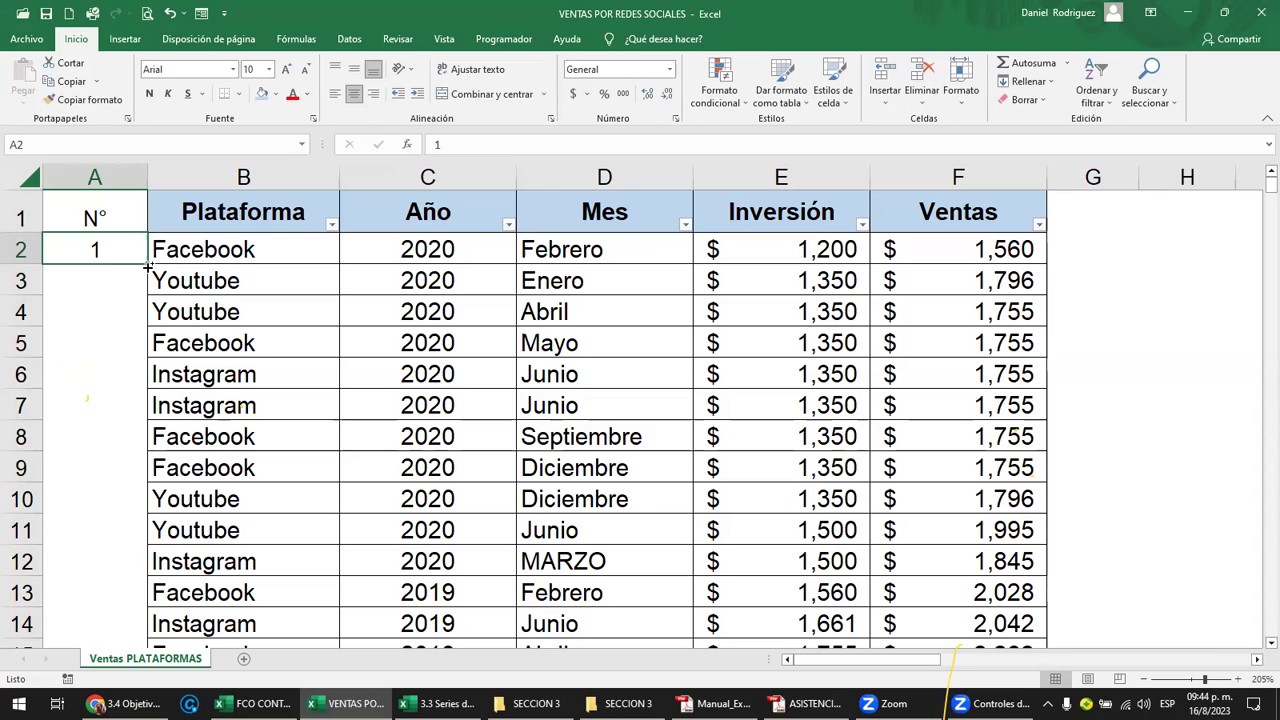
# Extend the single number in A2 as a consecutive series down to A6 and clear the added numbers in A3:A6.
pyautogui.moveTo(147, 263); pyautogui.dragTo(147, 328)
pyautogui.moveTo(133, 377); pyautogui.dragTo(136, 388)
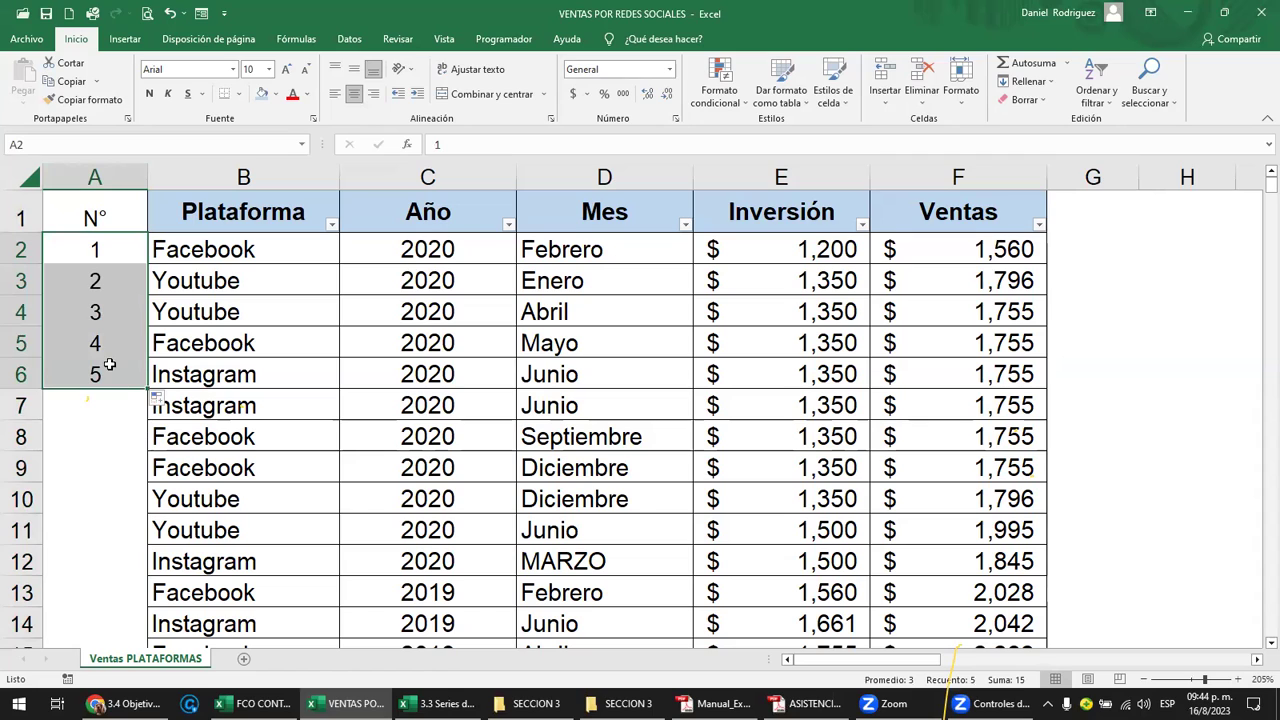
pyautogui.click(95, 285)
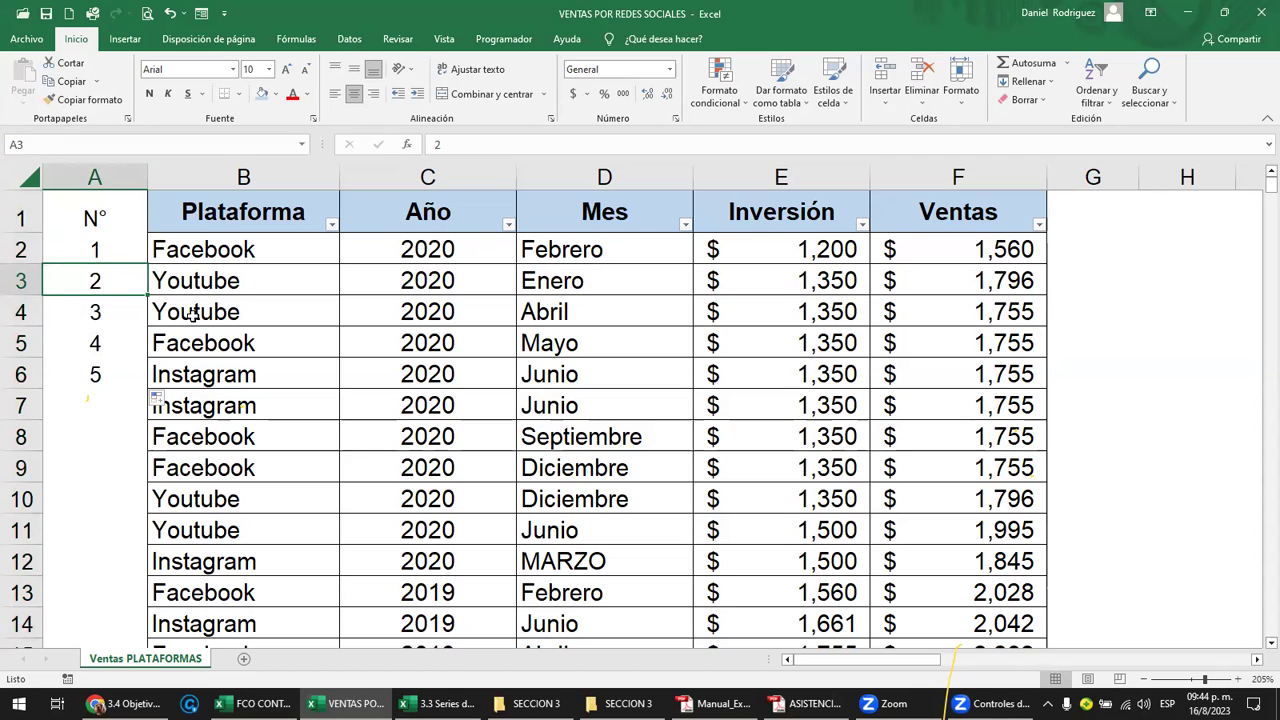
pyautogui.hotkey('shift', 'Down')
pyautogui.hotkey('shift', 'Down')
pyautogui.hotkey('shift', 'Down')
pyautogui.press('Delete')
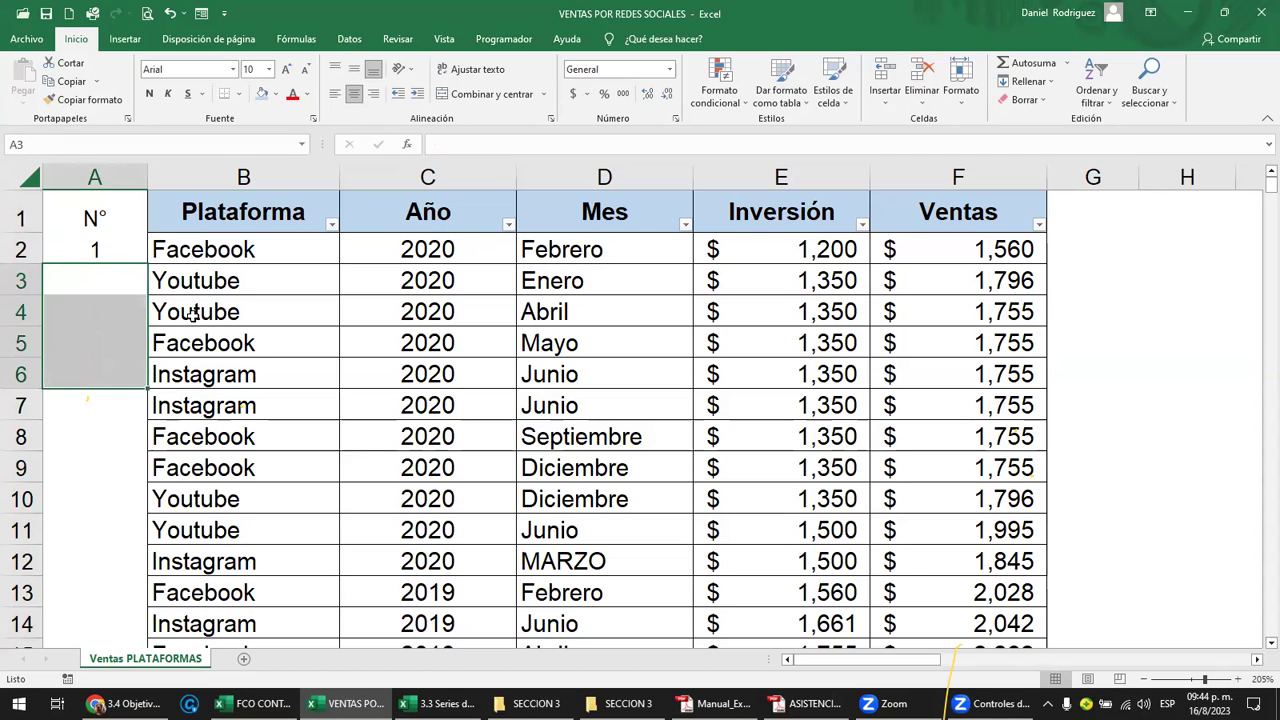
# Fill the N° column from A2 with a linear series in columns, using increment 1 and limit 99.
pyautogui.click(85, 243)
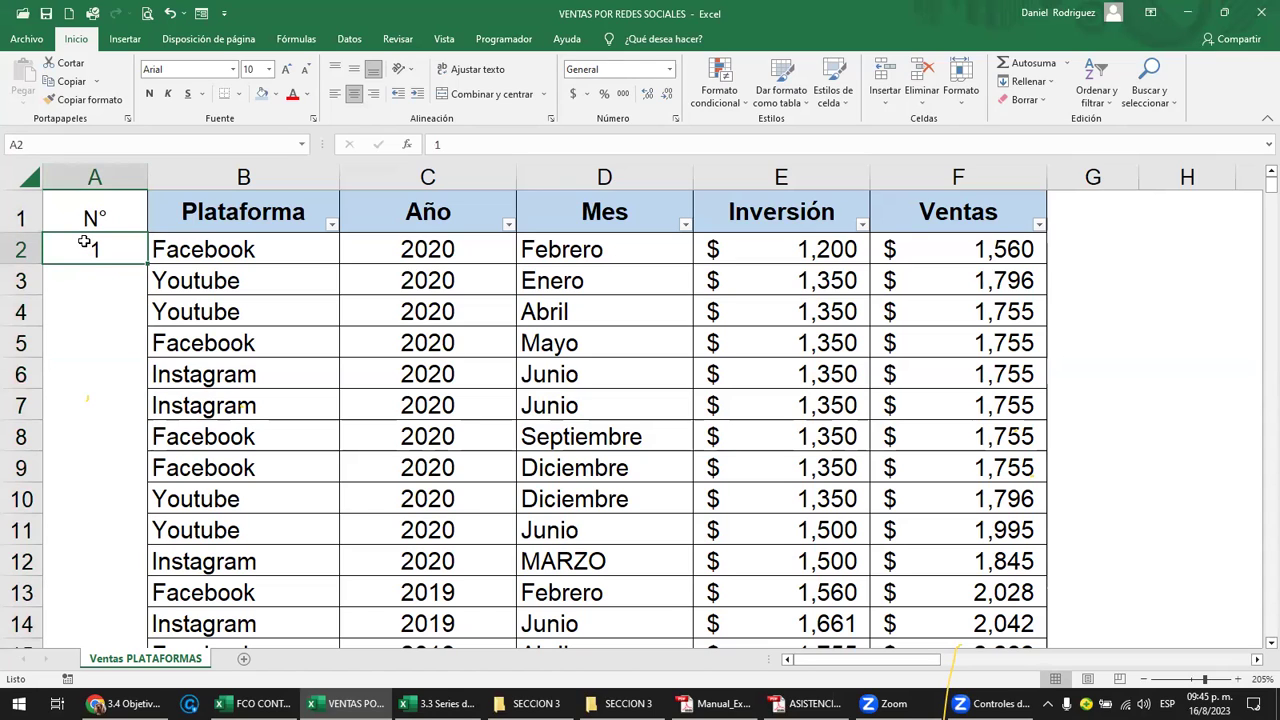
pyautogui.click(1030, 82)
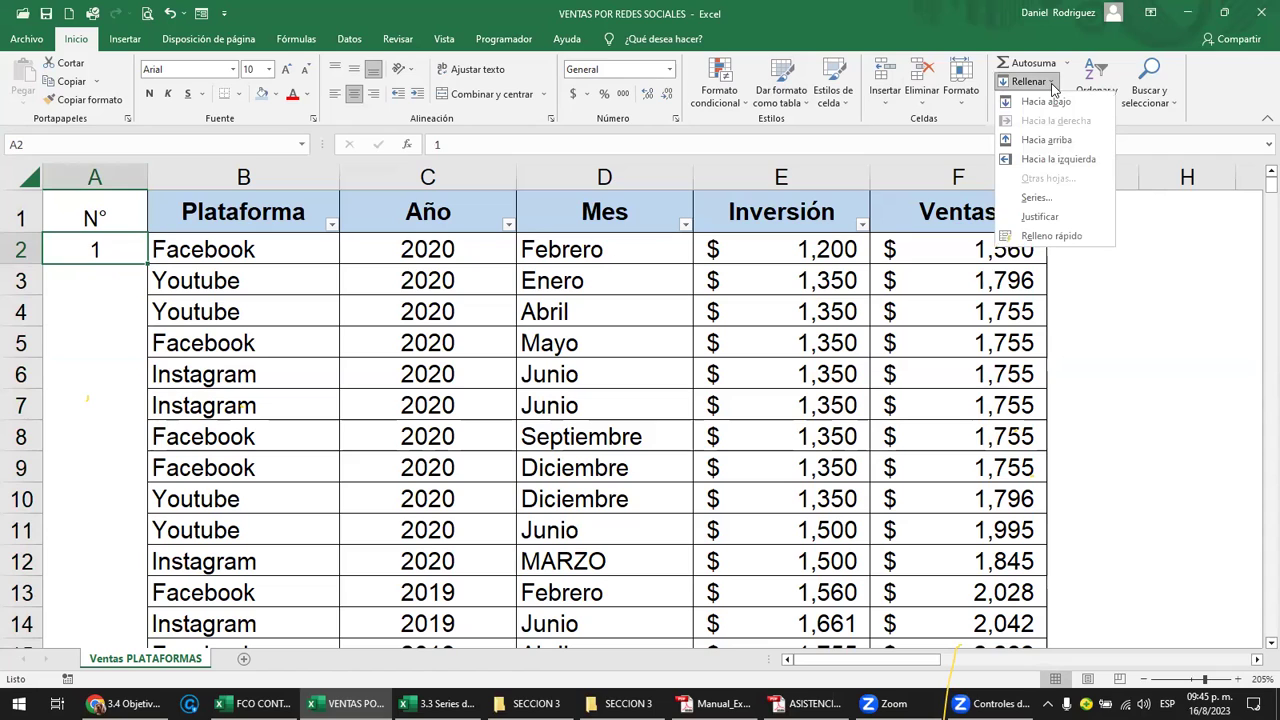
pyautogui.click(1036, 198)
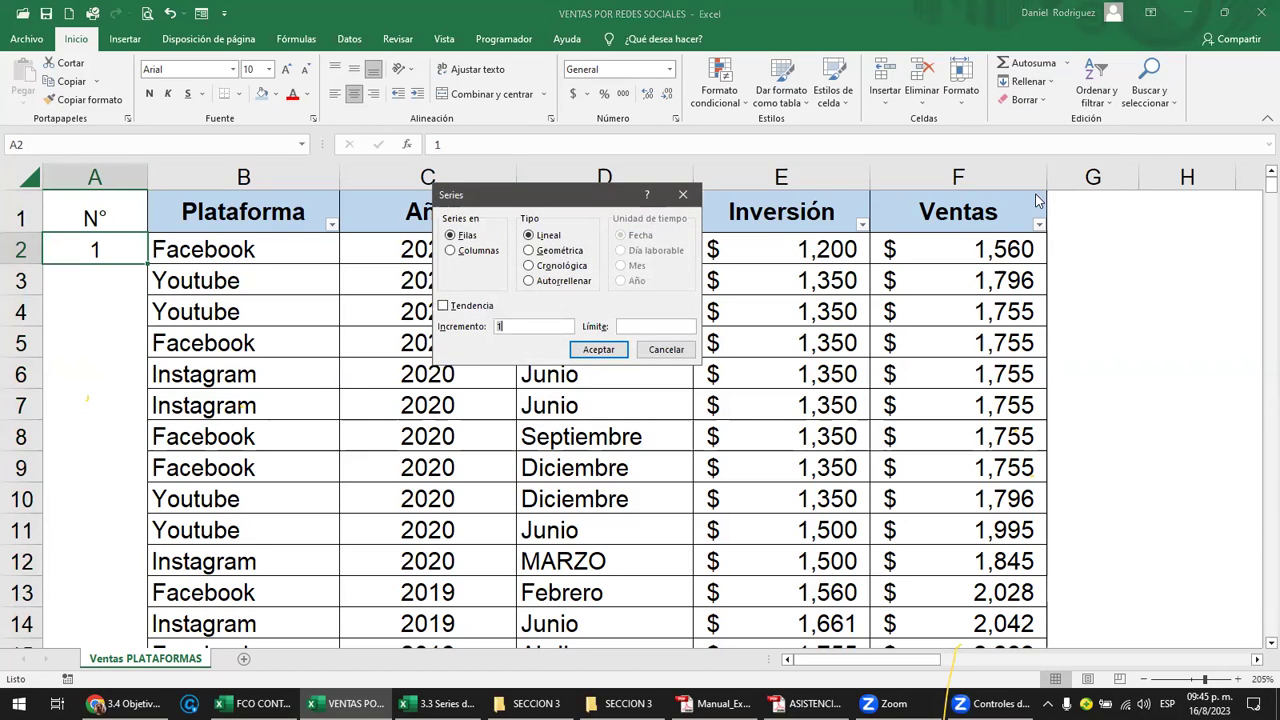
pyautogui.click(475, 252)
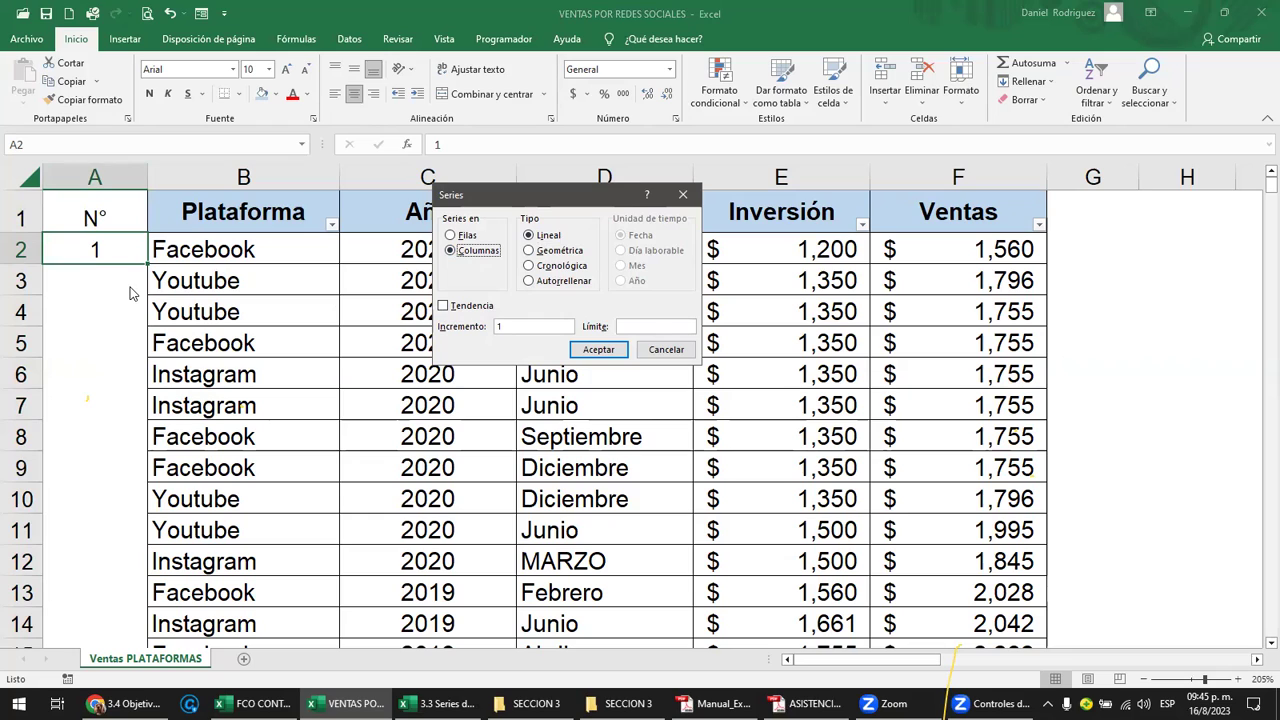
pyautogui.click(497, 328)
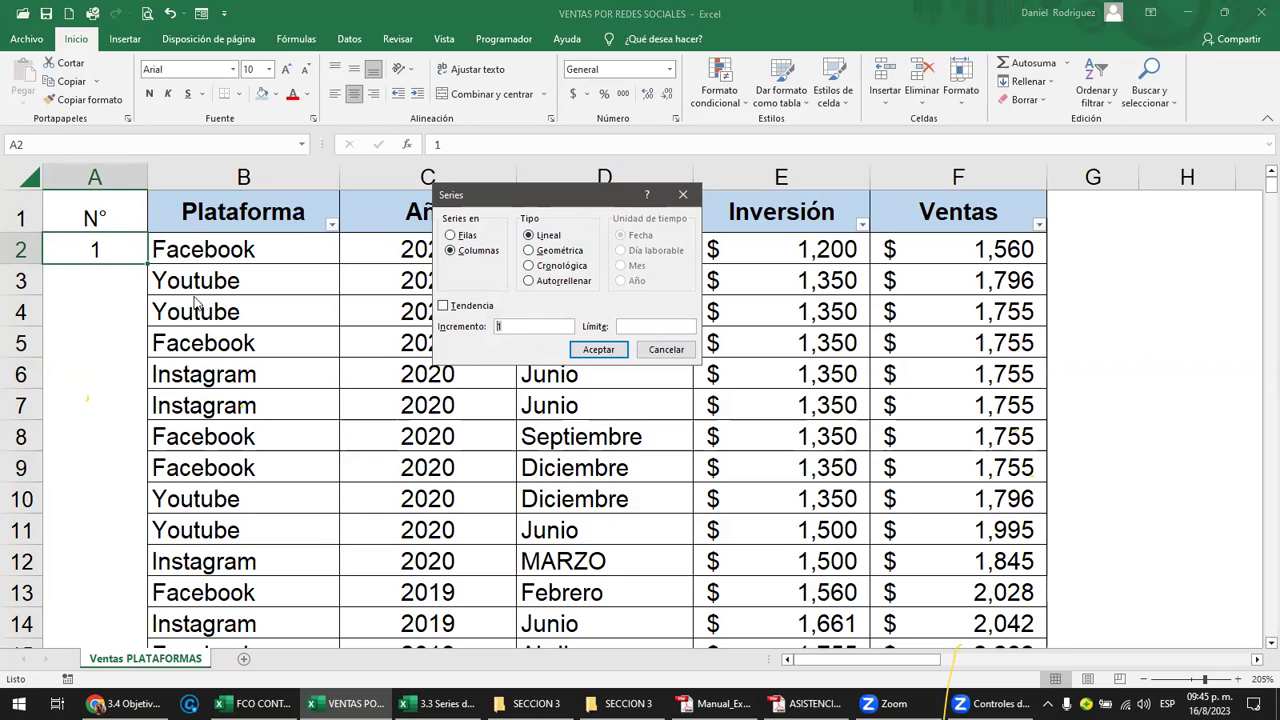
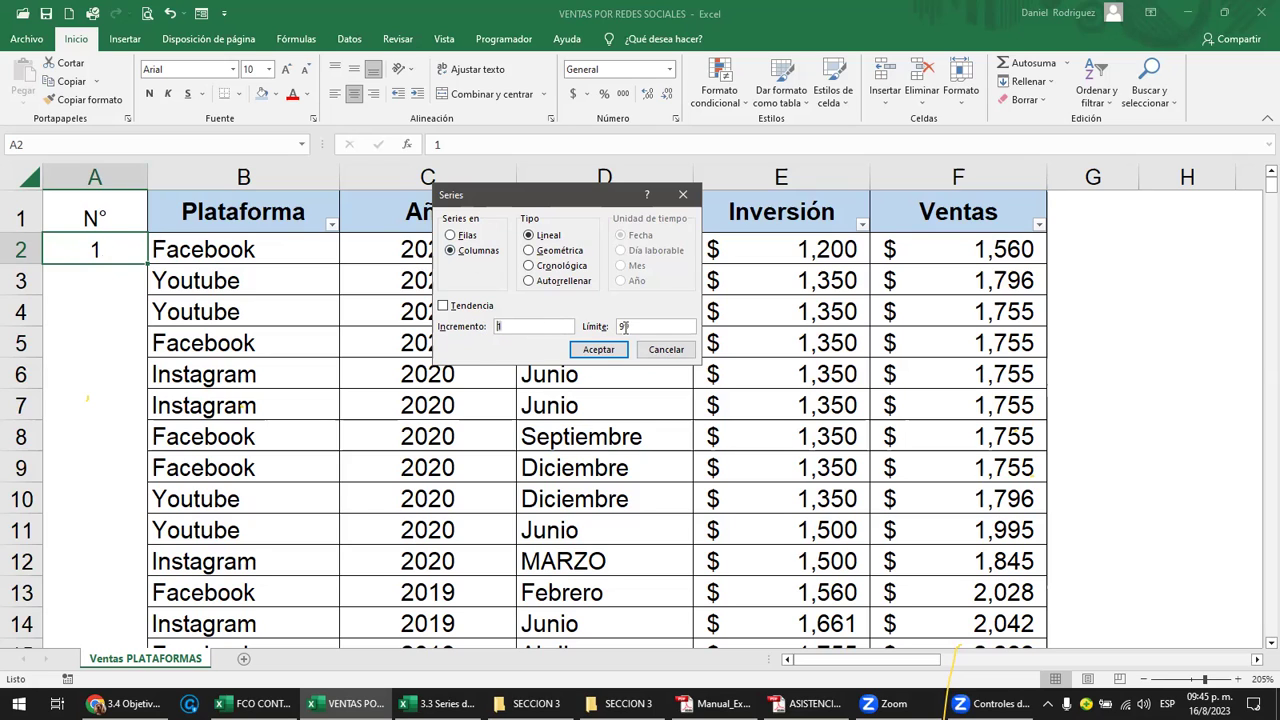
pyautogui.click(598, 349)
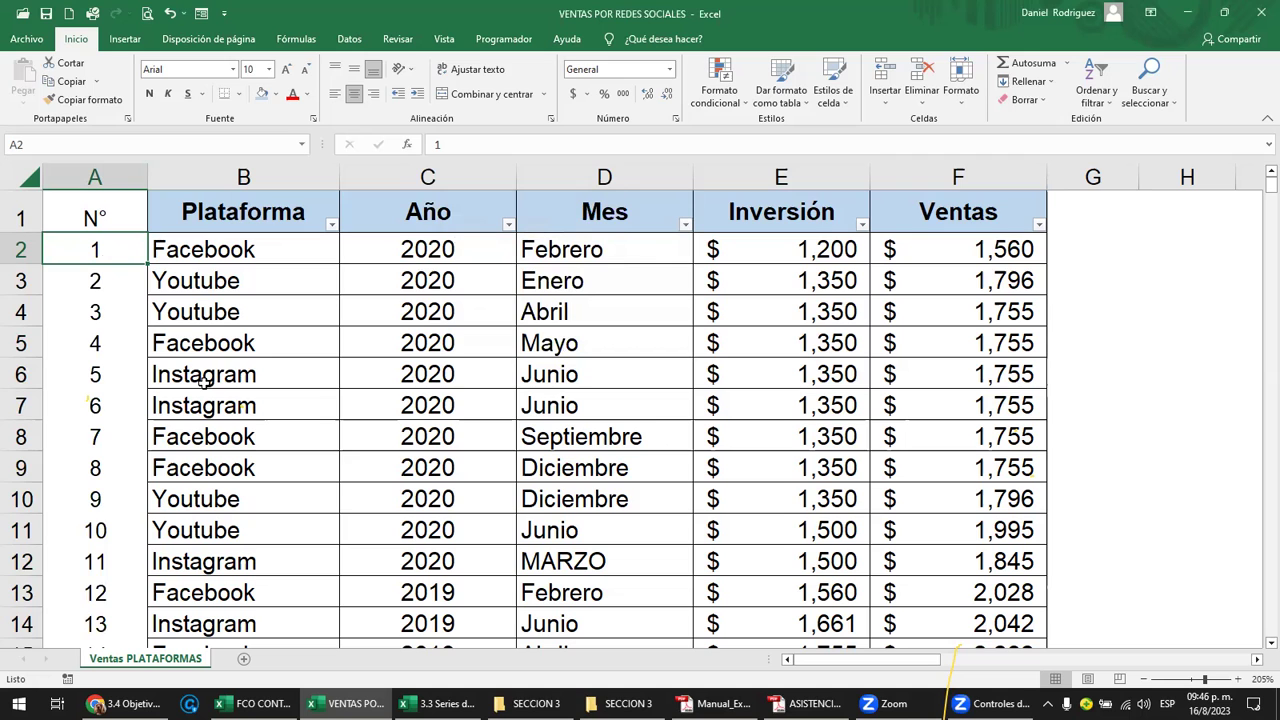
# Check the last number of the N° column against the last Plataforma record and its row number.
pyautogui.hotkey('ctrl', 'Down')
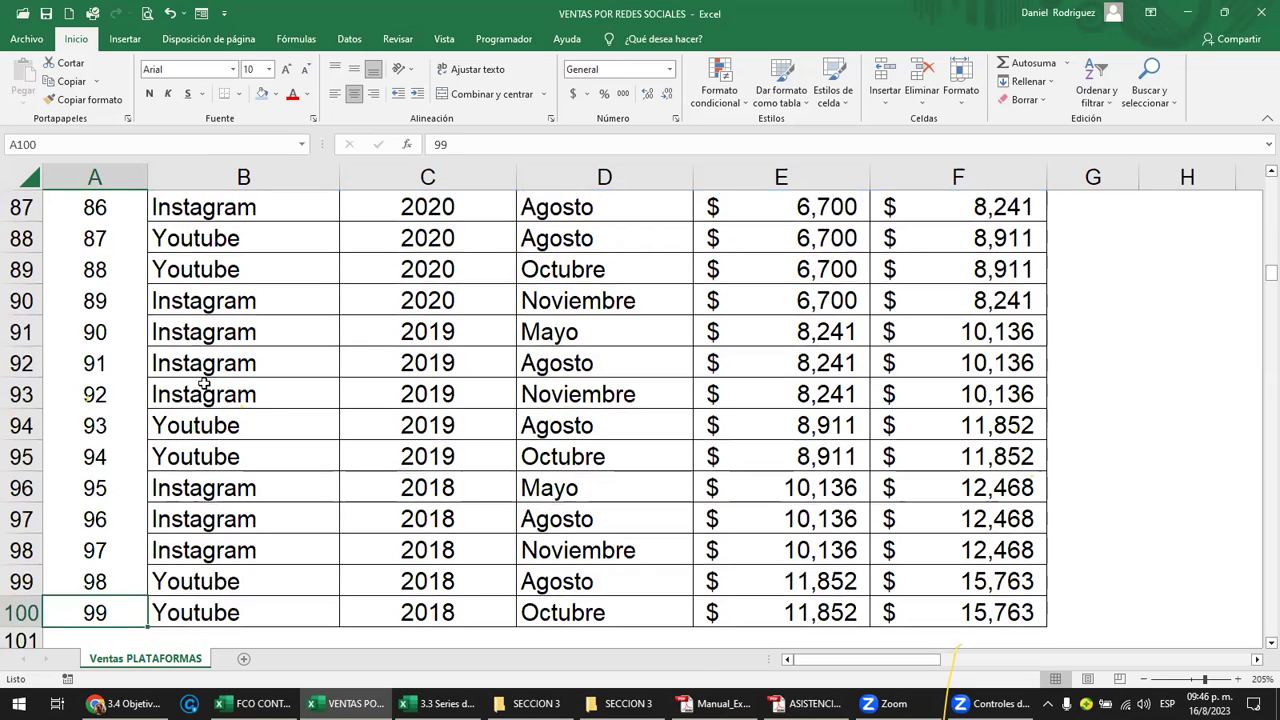
pyautogui.hotkey('ctrl', 'Up')
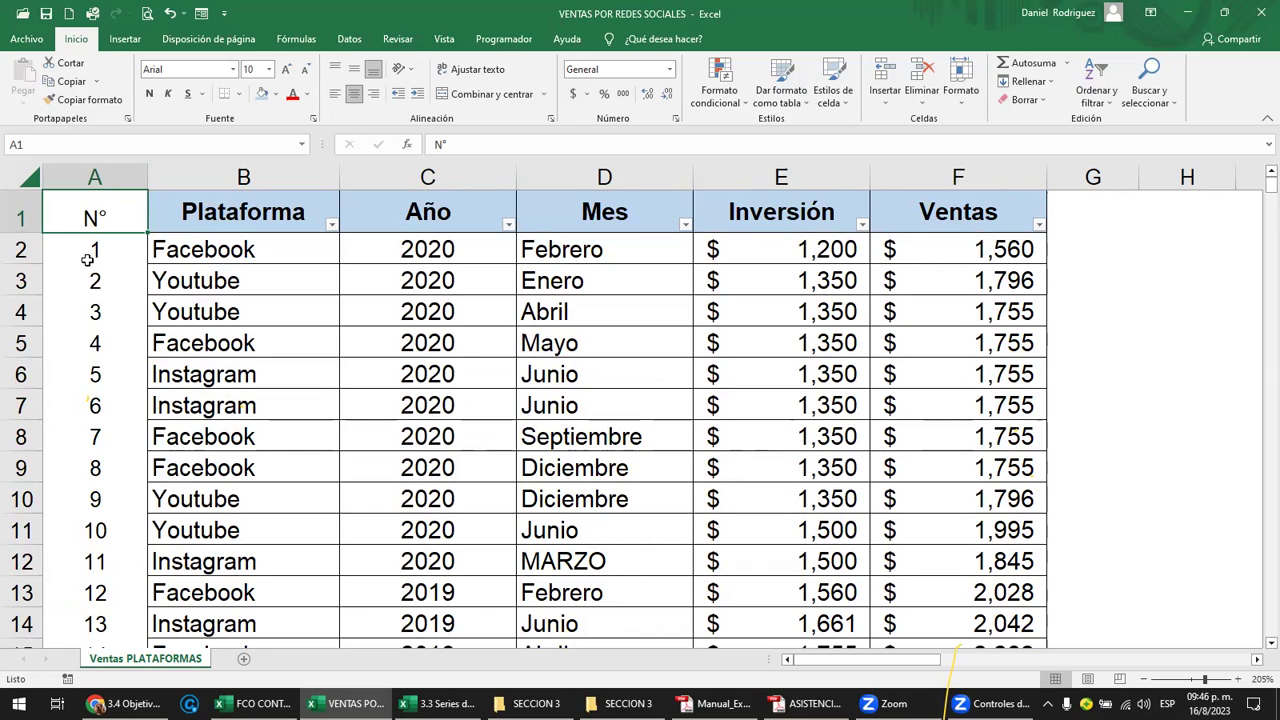
pyautogui.click(211, 258)
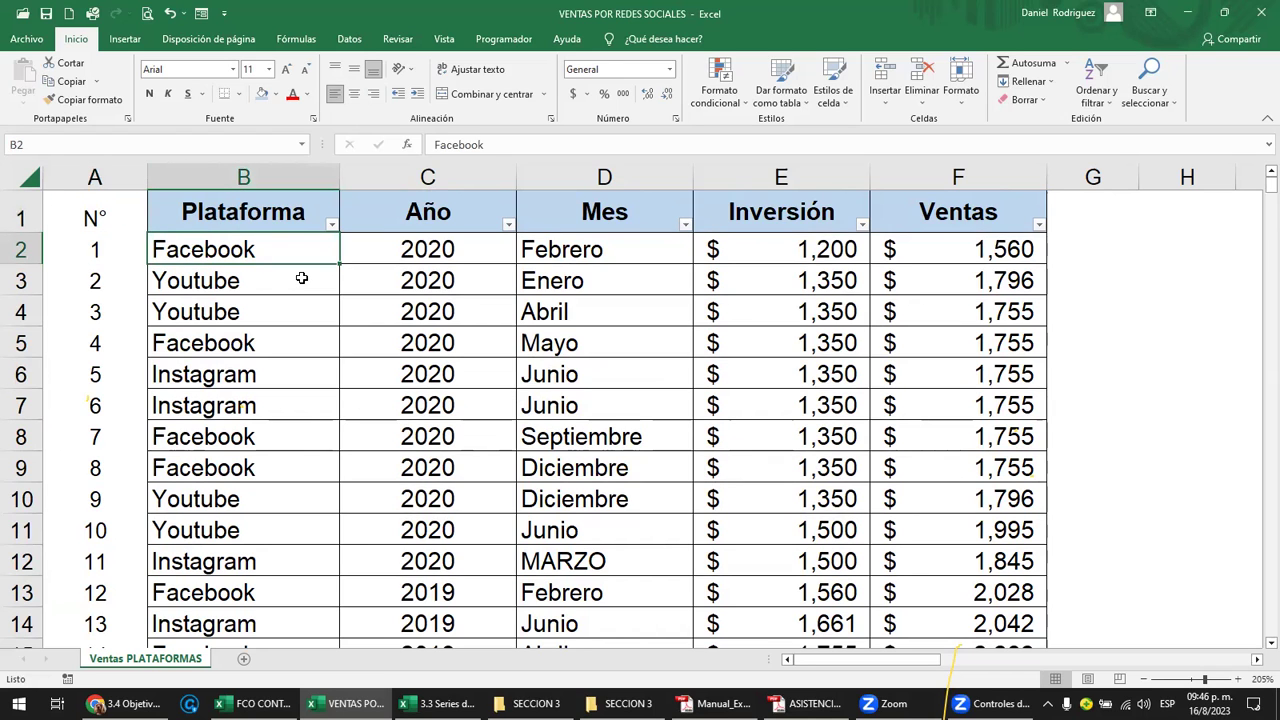
pyautogui.hotkey('ctrl', 'Down')
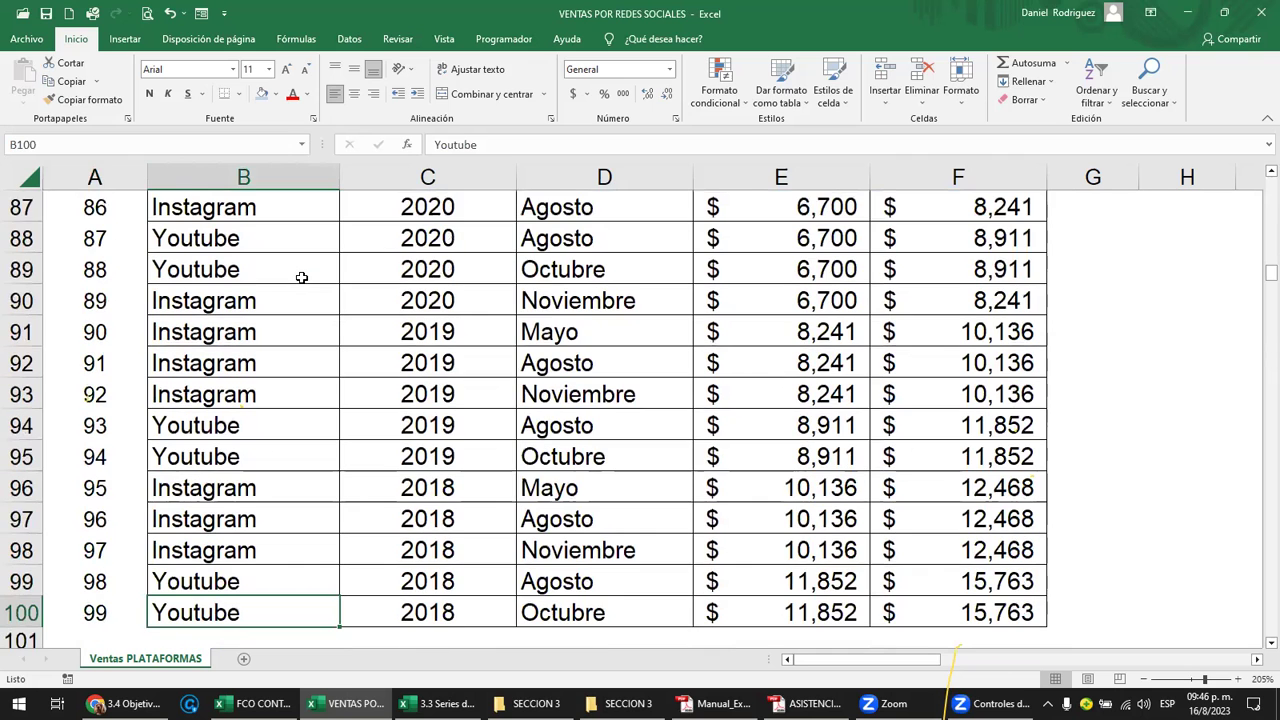
pyautogui.click(25, 618)
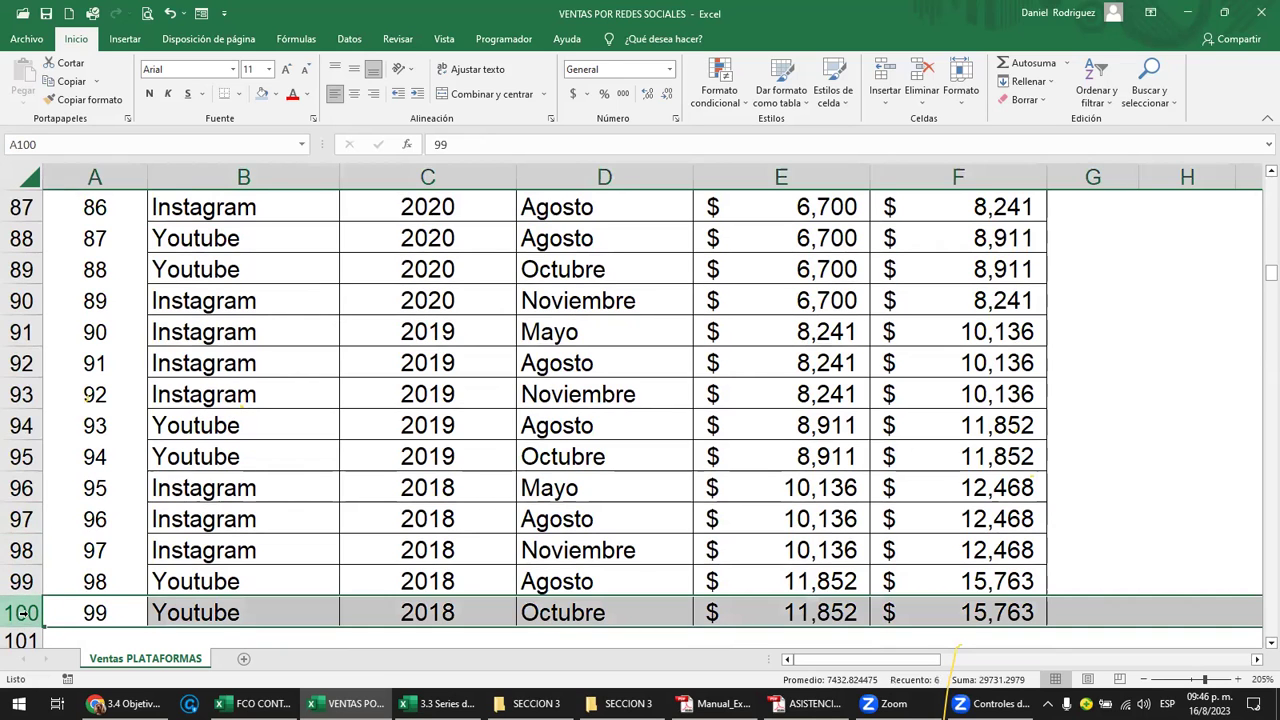
pyautogui.click(200, 612)
pyautogui.hotkey('ctrl', 'Up')
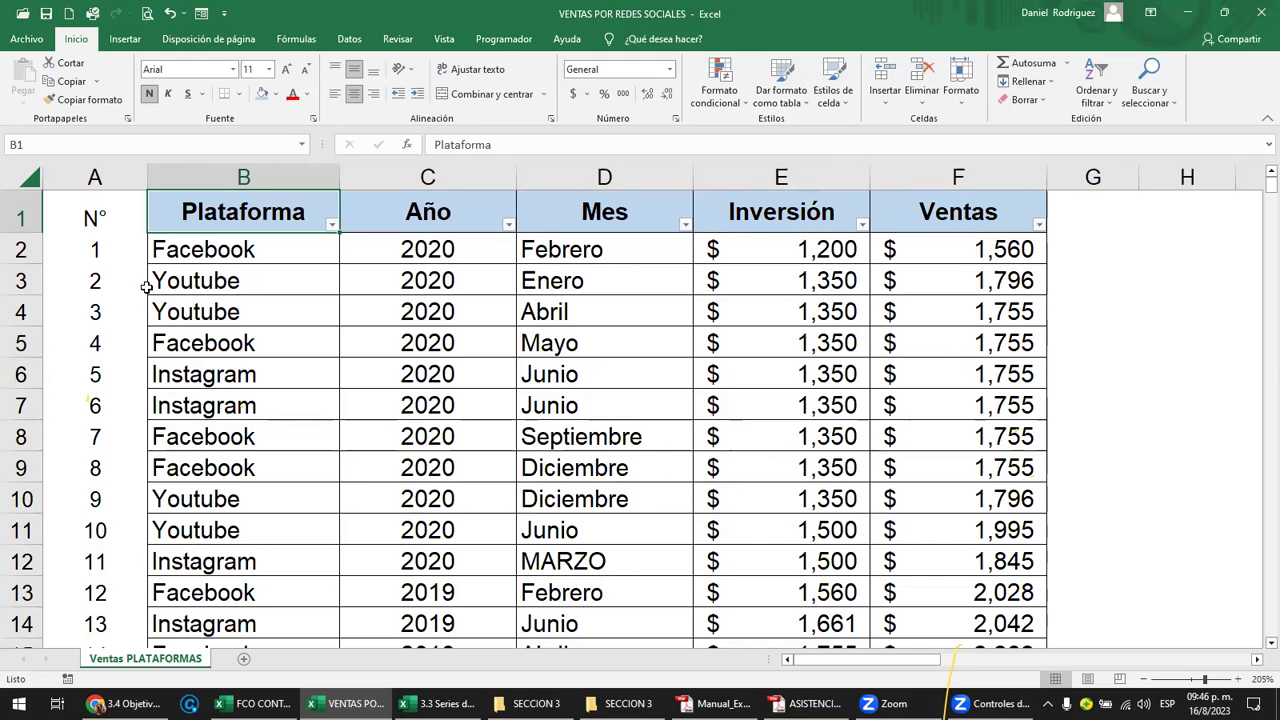
# Insert a blank row above the table's header row.
pyautogui.click(28, 213)
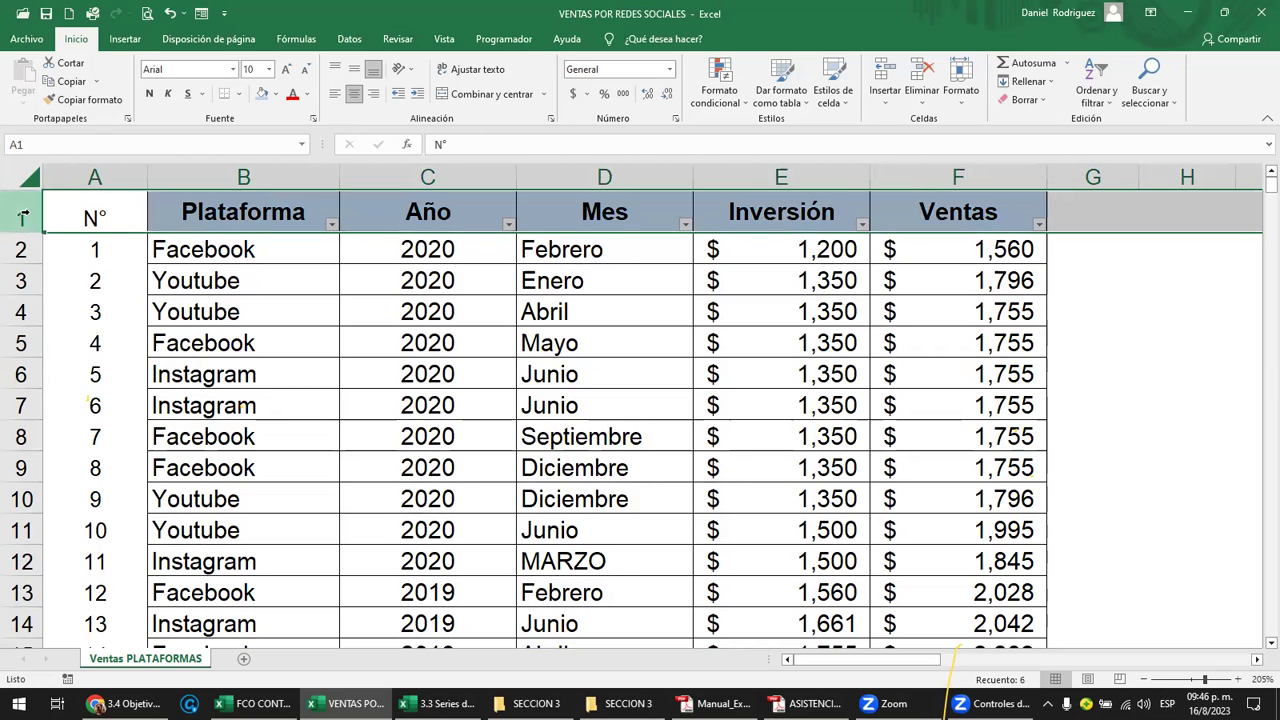
pyautogui.rightClick(24, 215)
pyautogui.click(85, 350)
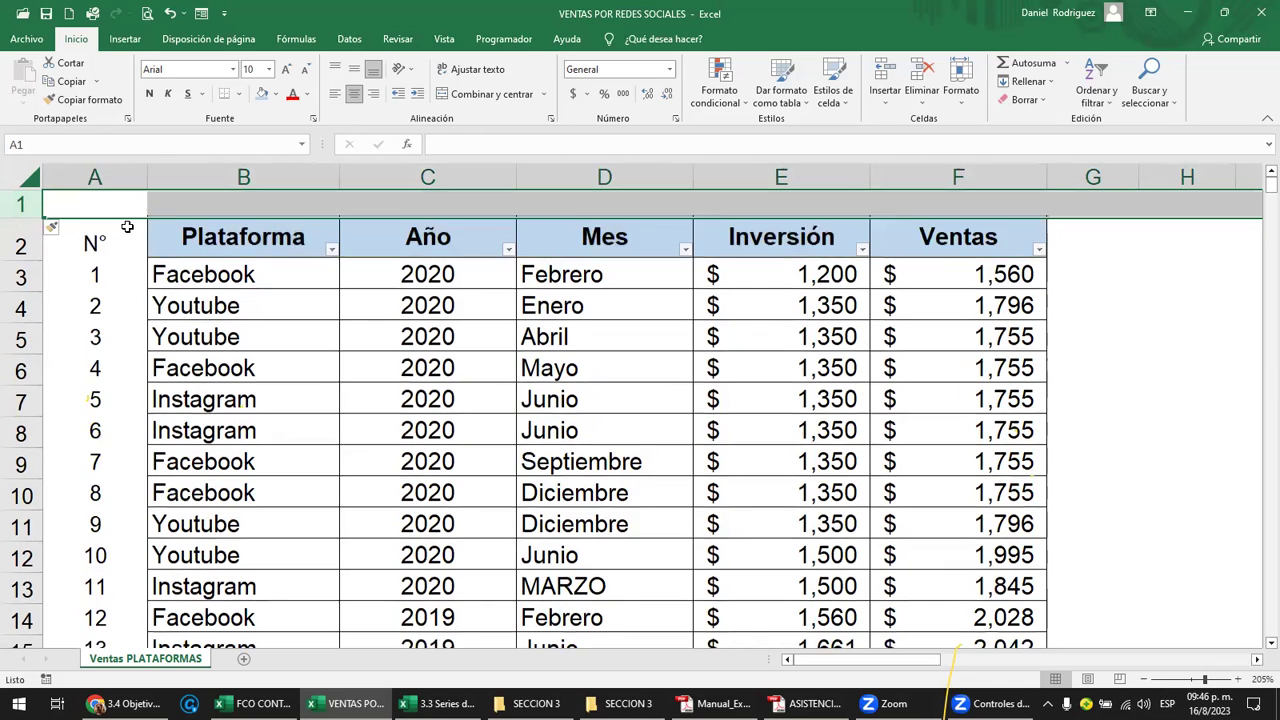
pyautogui.click(103, 206)
pyautogui.click(234, 203)
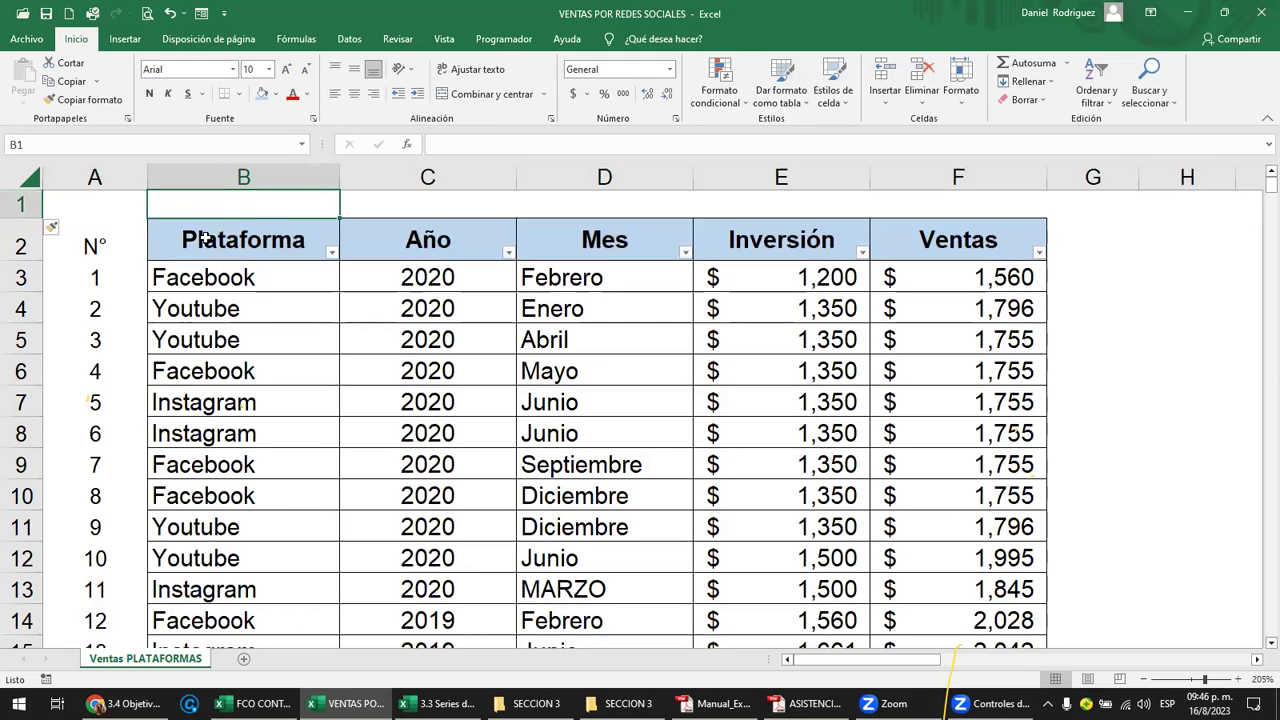
# Highlight the header row together with the blank row above it and select the first Plataforma entry in B3.
pyautogui.click(186, 243)
pyautogui.moveTo(186, 243); pyautogui.dragTo(189, 206)
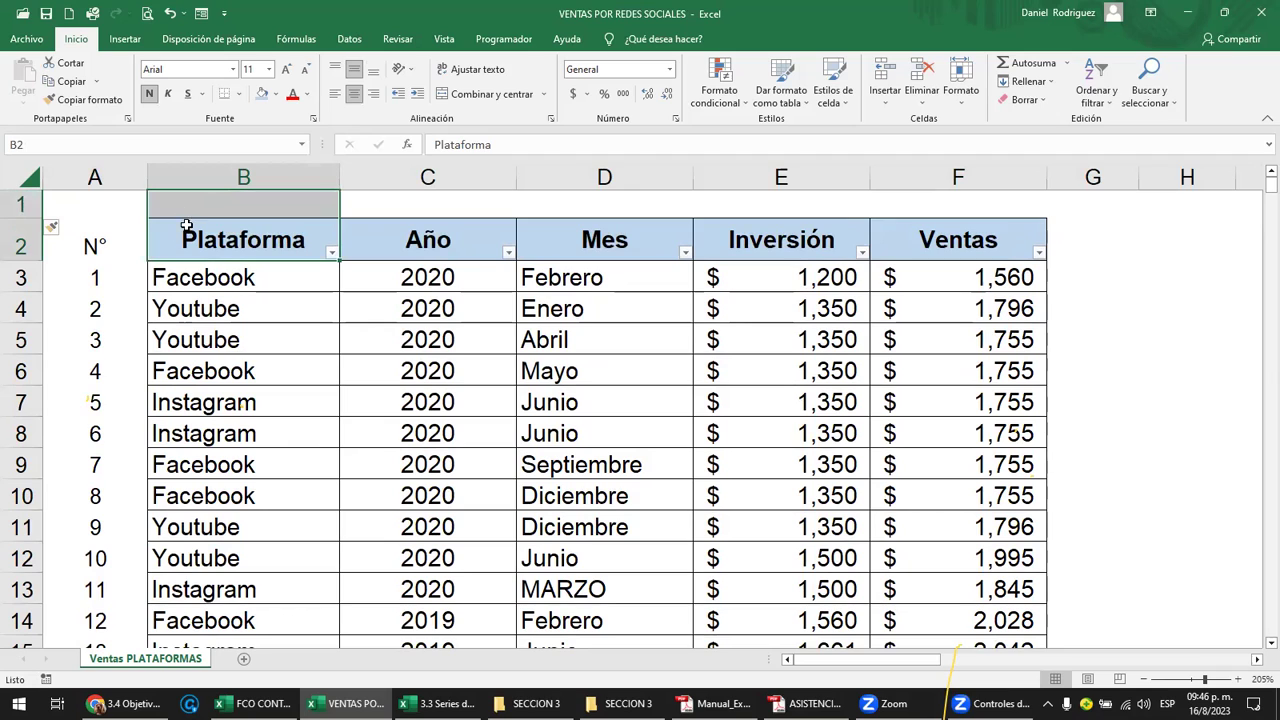
pyautogui.moveTo(20, 249); pyautogui.dragTo(15, 209)
pyautogui.click(197, 277)
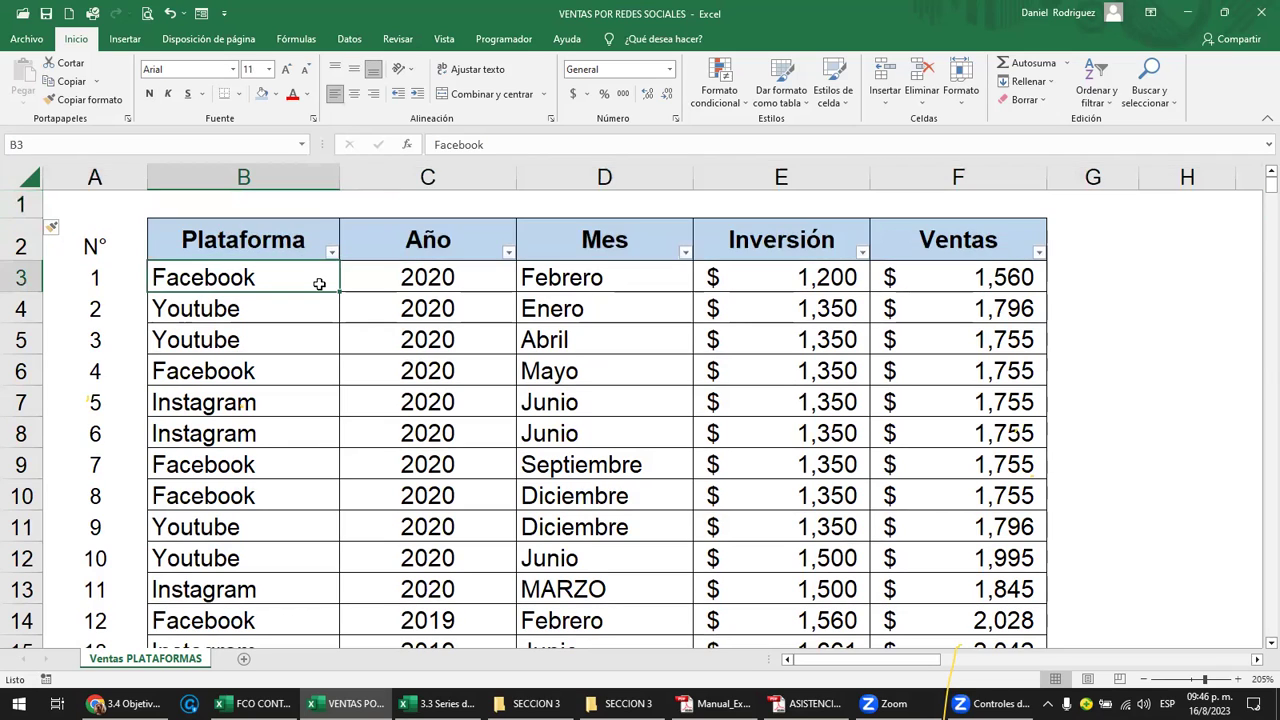
# Check the last Plataforma record of the table, return to the header cell and select the whole header row.
pyautogui.hotkey('ctrl', 'Down')
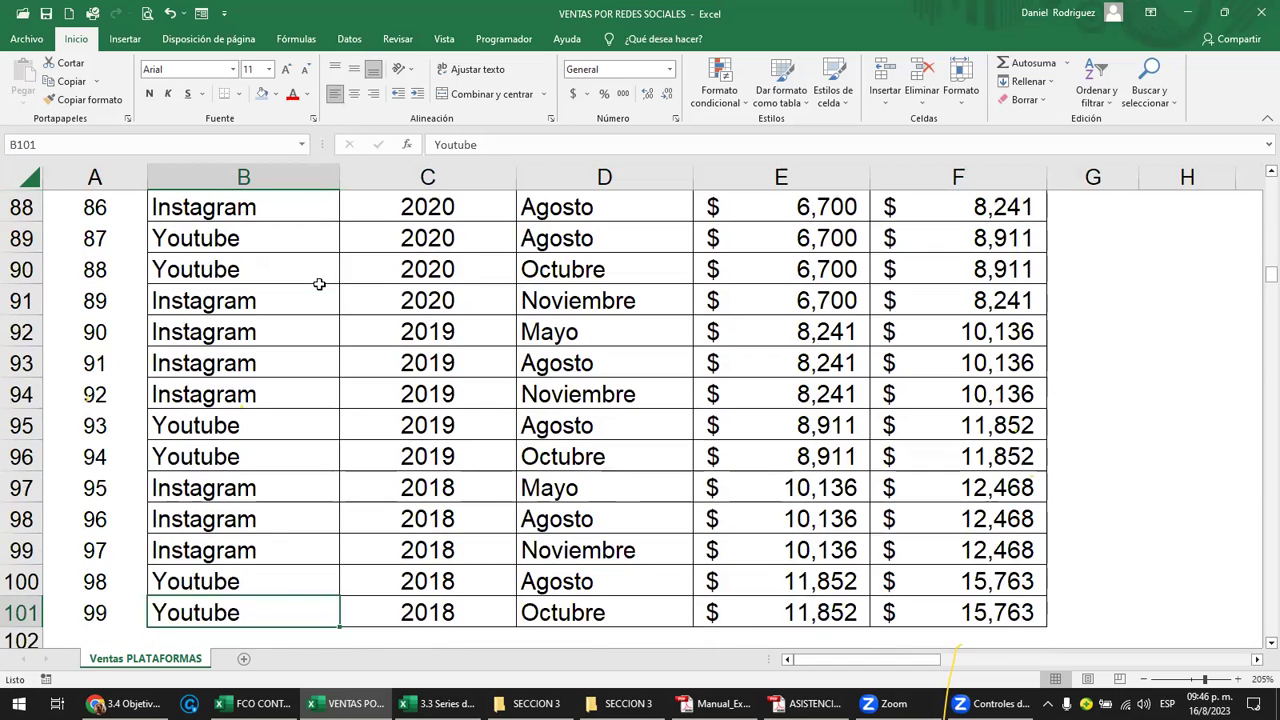
pyautogui.hotkey('ctrl', 'Up')
pyautogui.scroll(1, 90, 222)
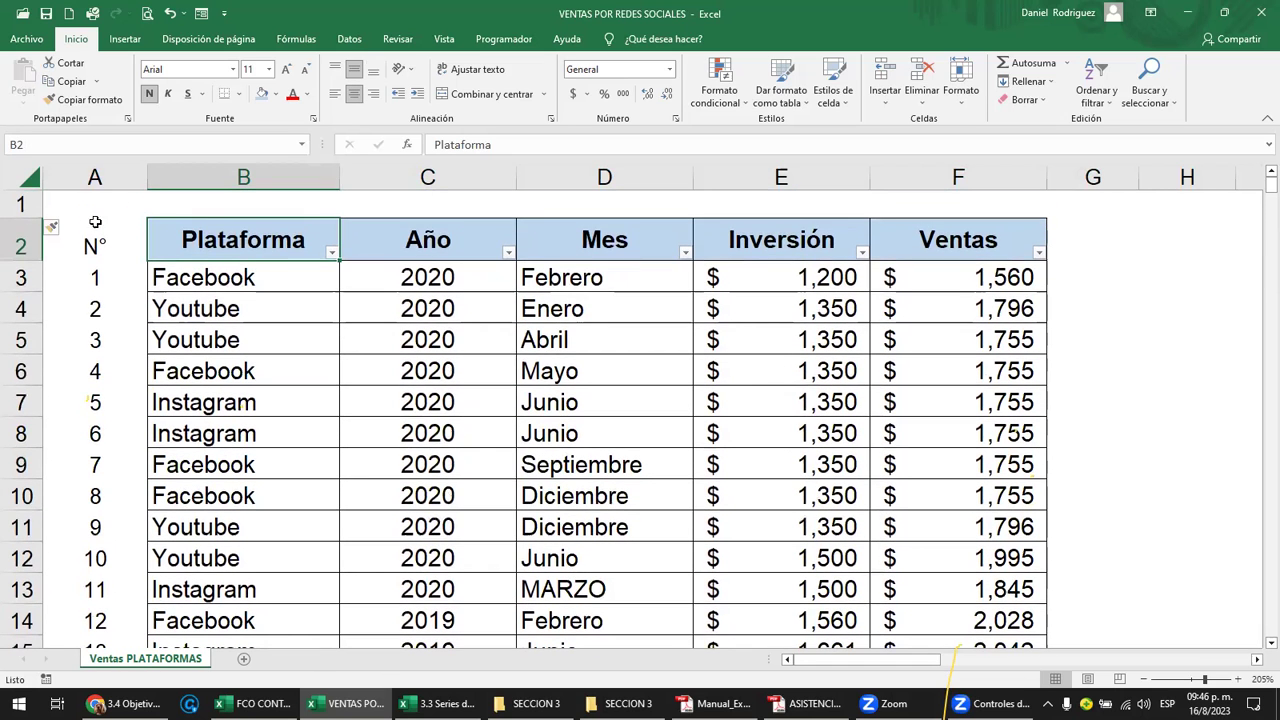
pyautogui.click(20, 242)
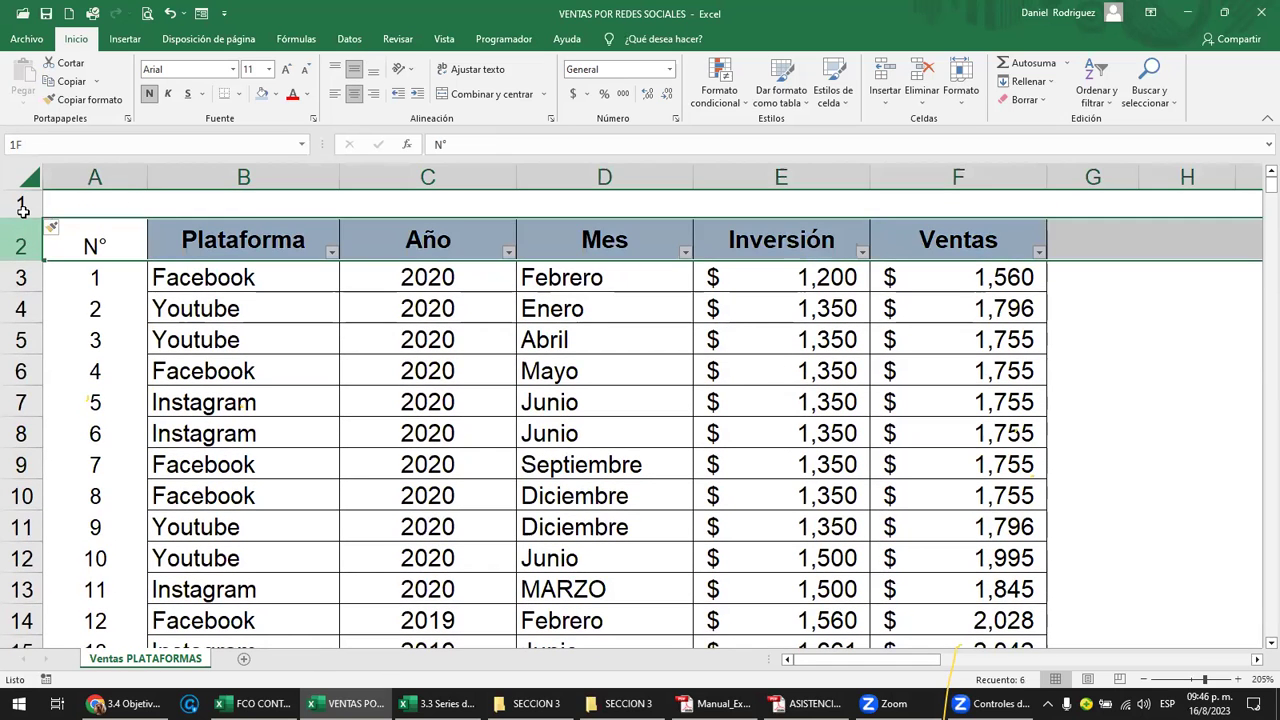
# Review the Series fill settings for the first N° value in A3 and close them without entering a limit.
pyautogui.click(111, 282)
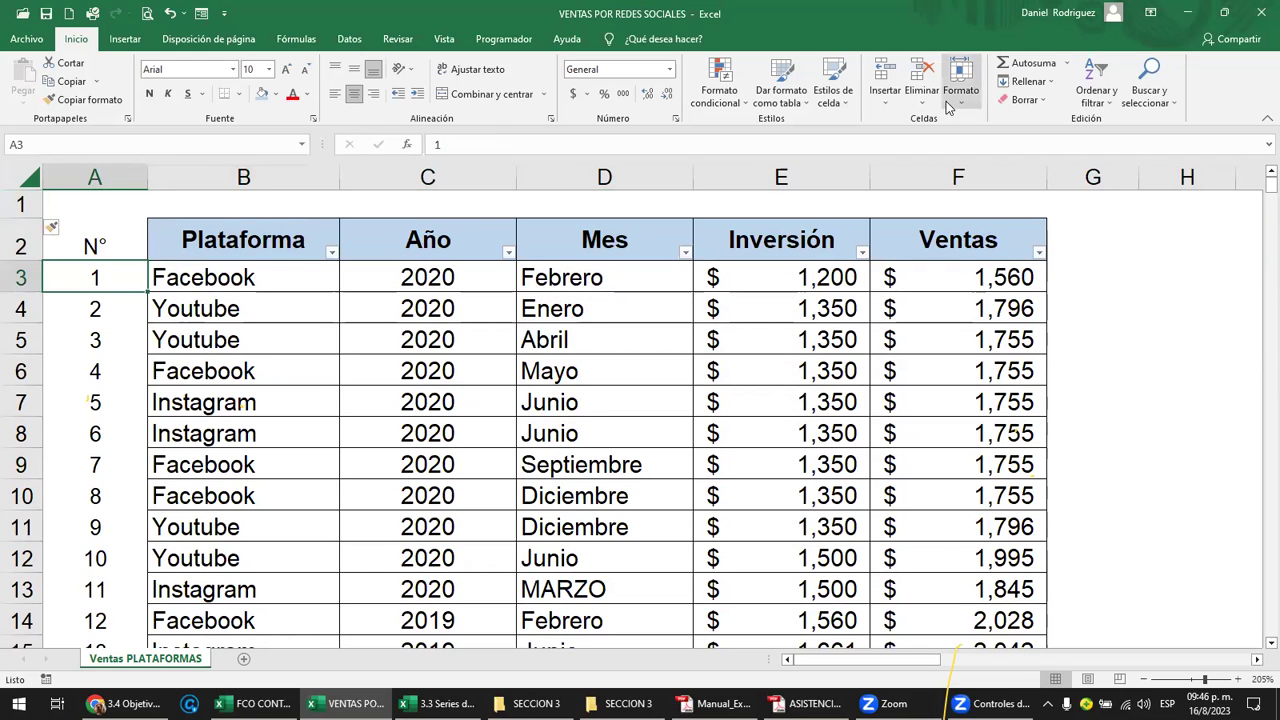
pyautogui.click(1050, 82)
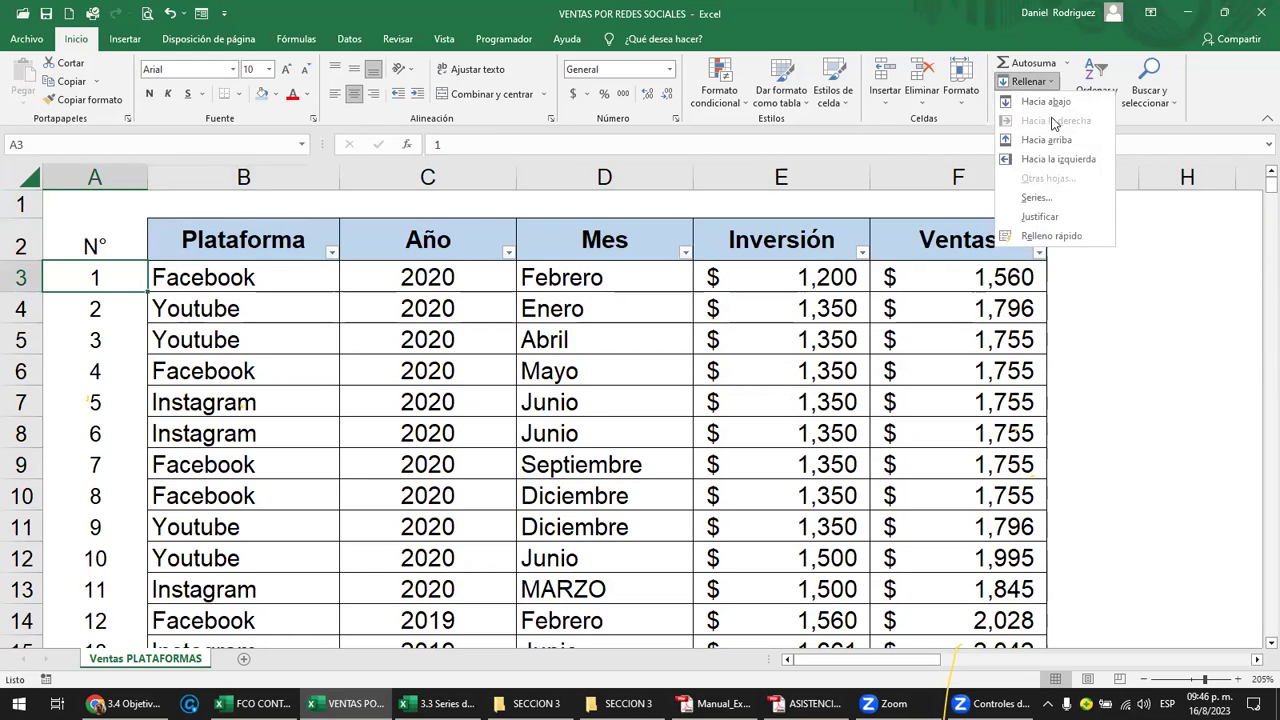
pyautogui.click(1040, 196)
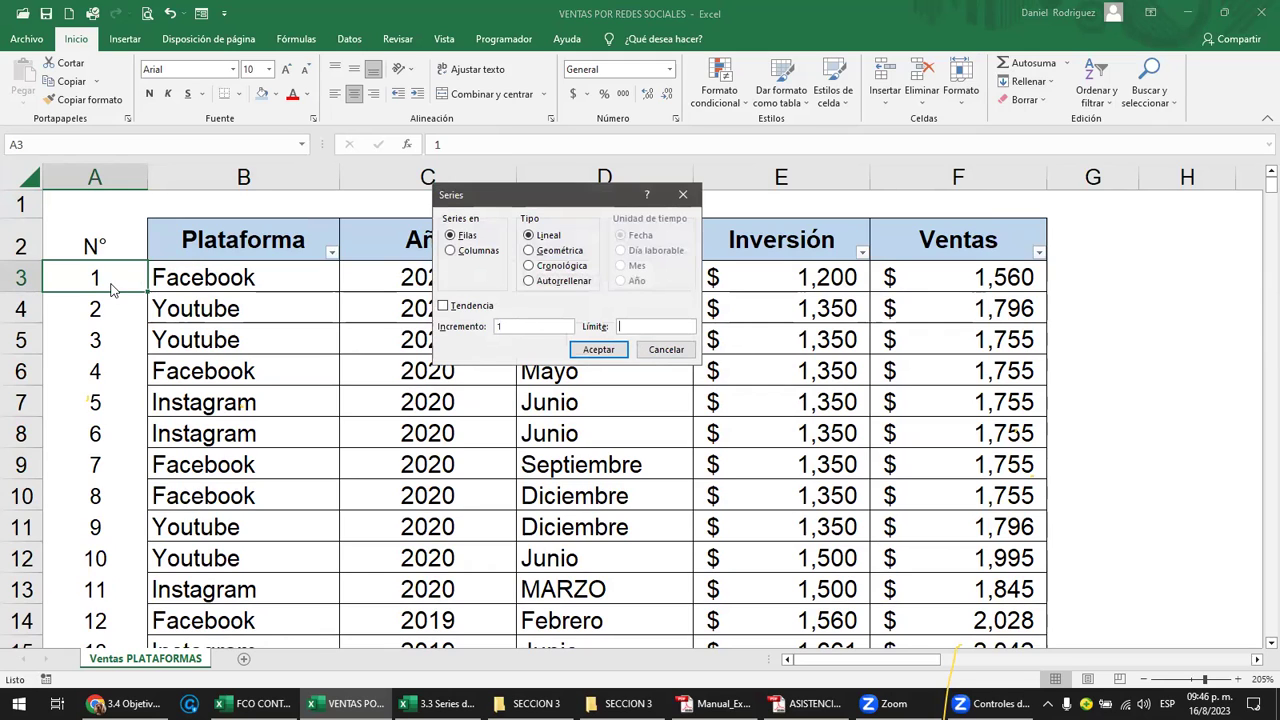
pyautogui.press('Return')
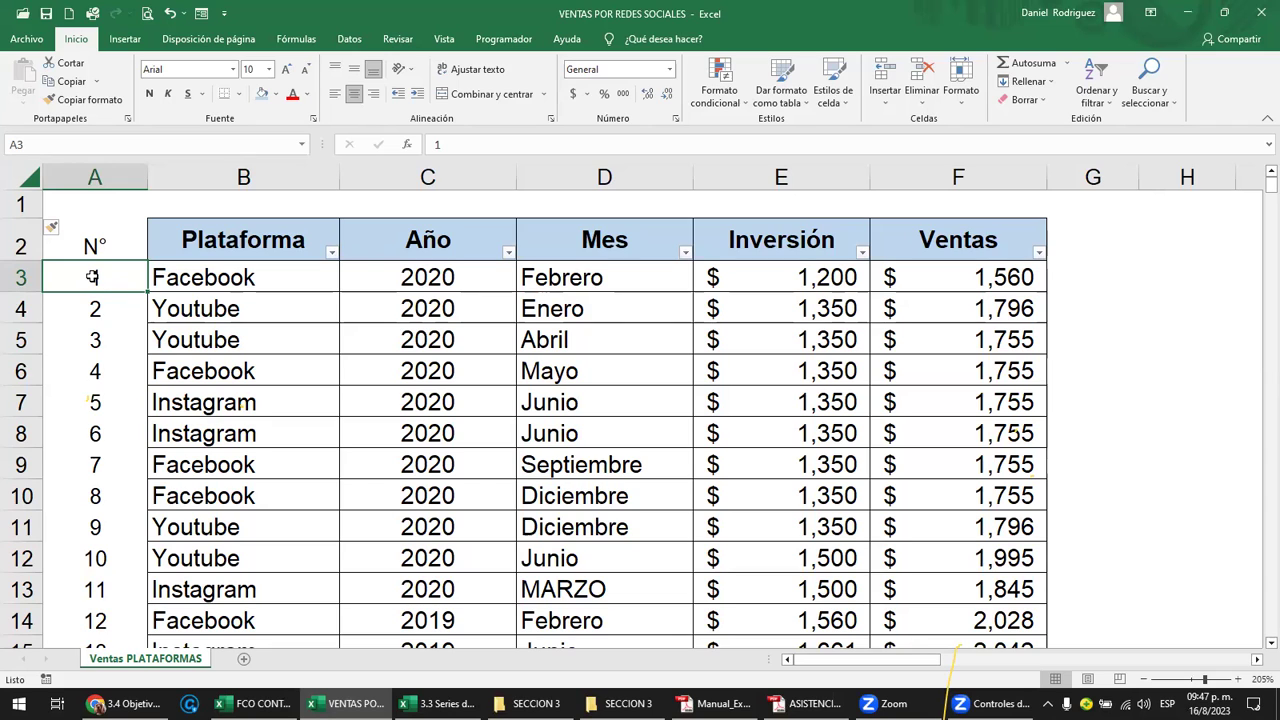
pyautogui.press('Right')
pyautogui.press('Right')
pyautogui.press('Right')
pyautogui.press('Right')
pyautogui.press('Right')
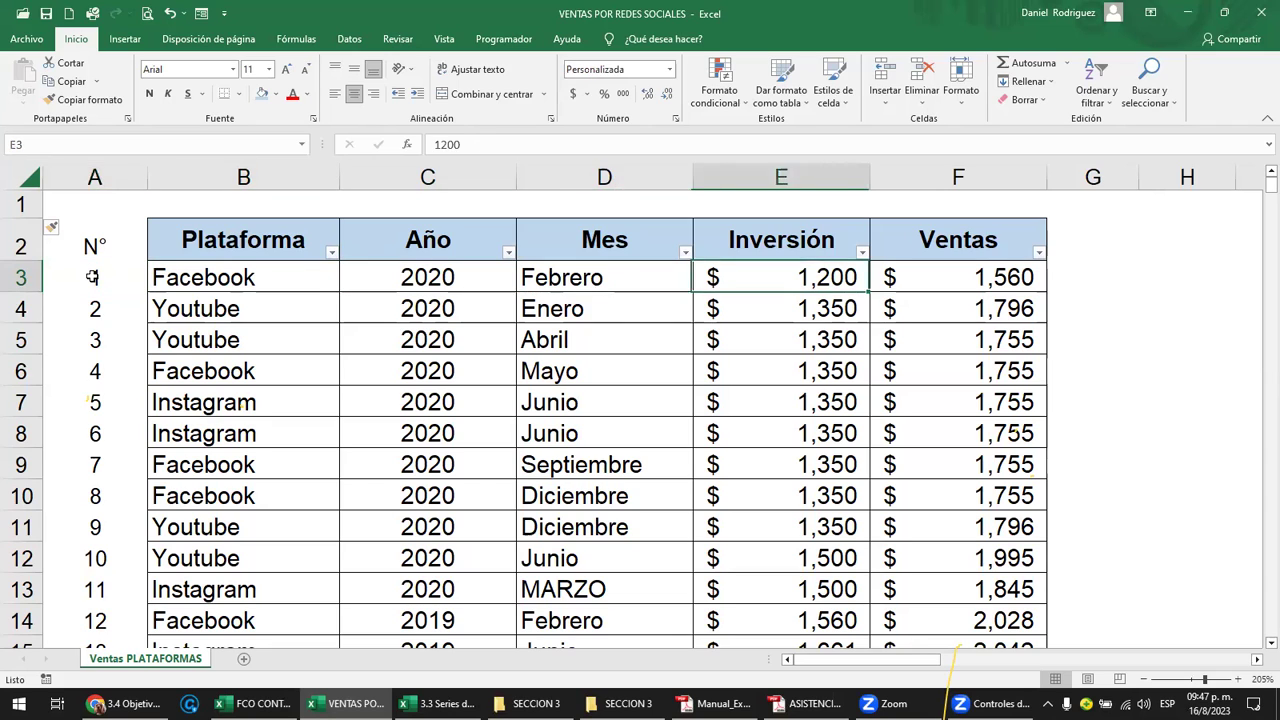
pyautogui.click(194, 244)
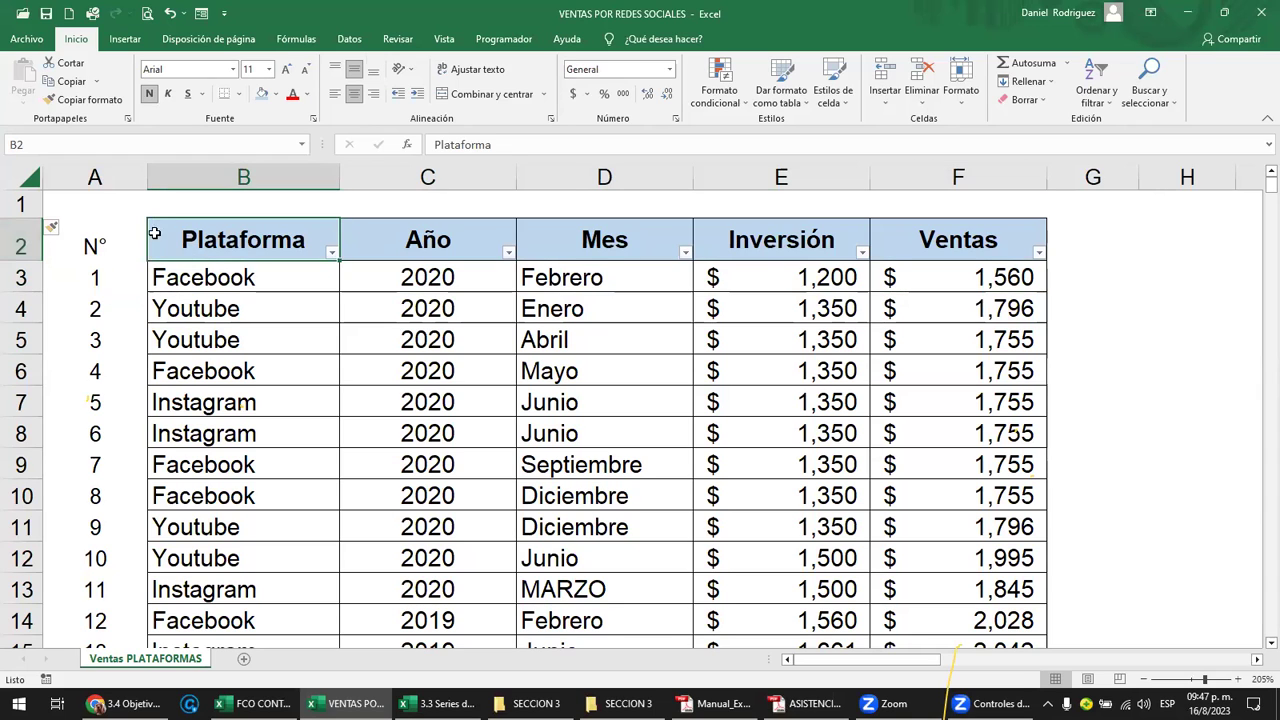
pyautogui.click(100, 278)
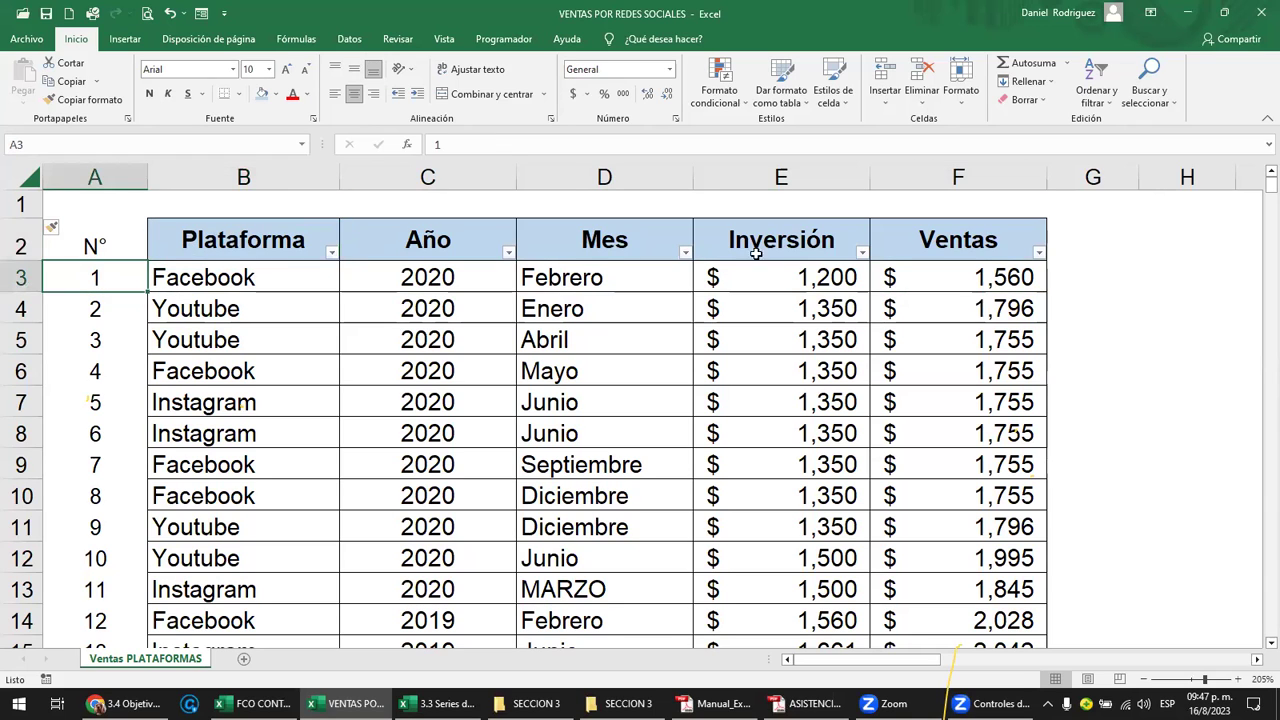
# Add a REPORTE heading in G2 beside the Ventas column and enter T3 in G3 as its first value.
pyautogui.click(1100, 245)
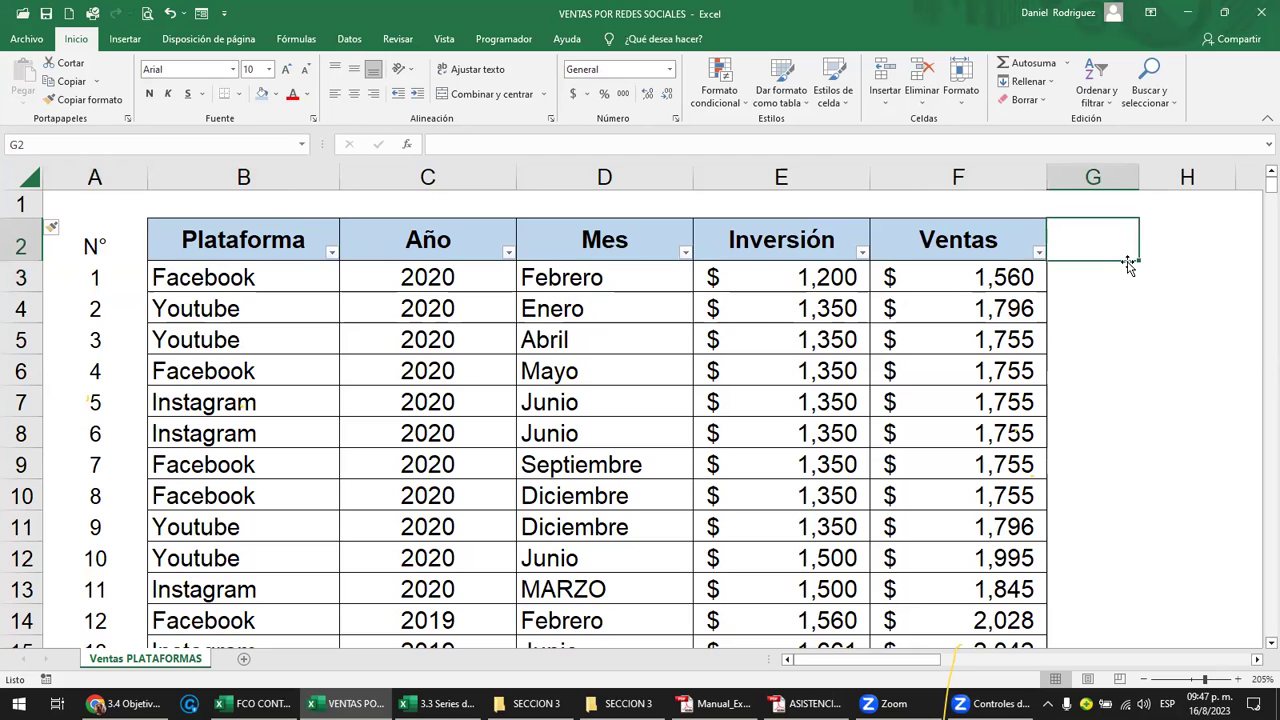
pyautogui.hscroll(2, 1127, 262)
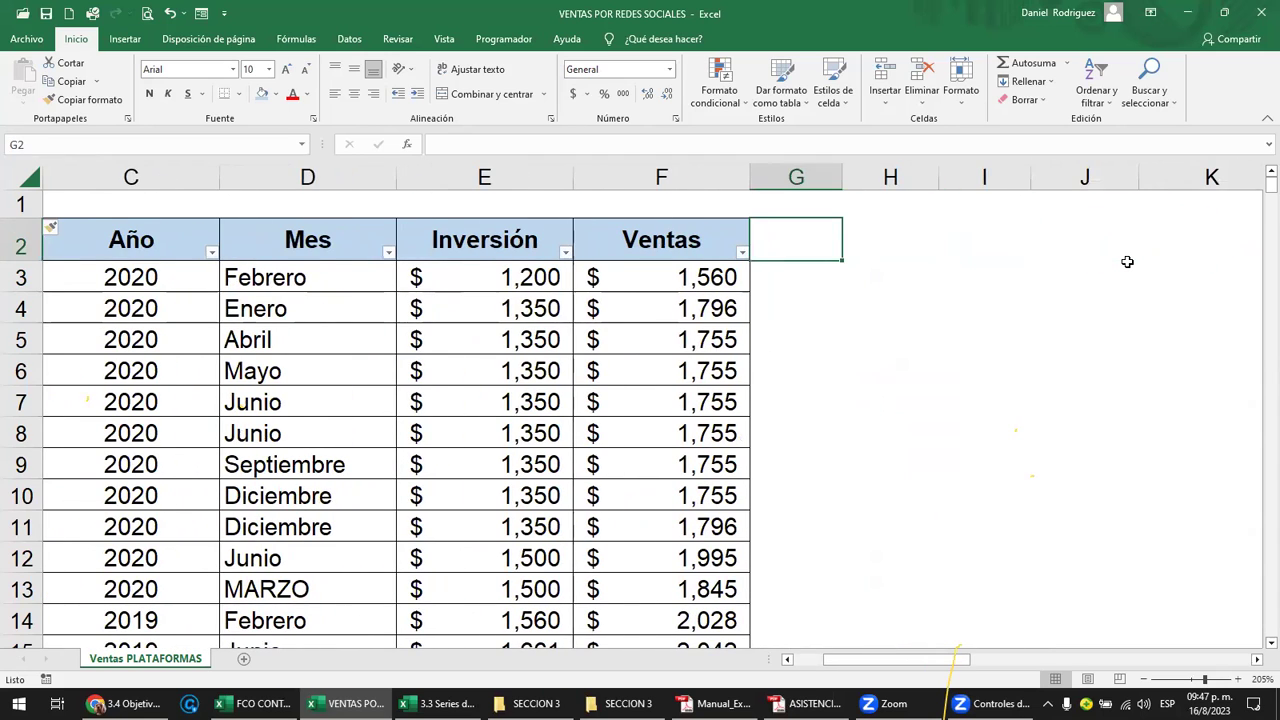
pyautogui.write('REPORTE')
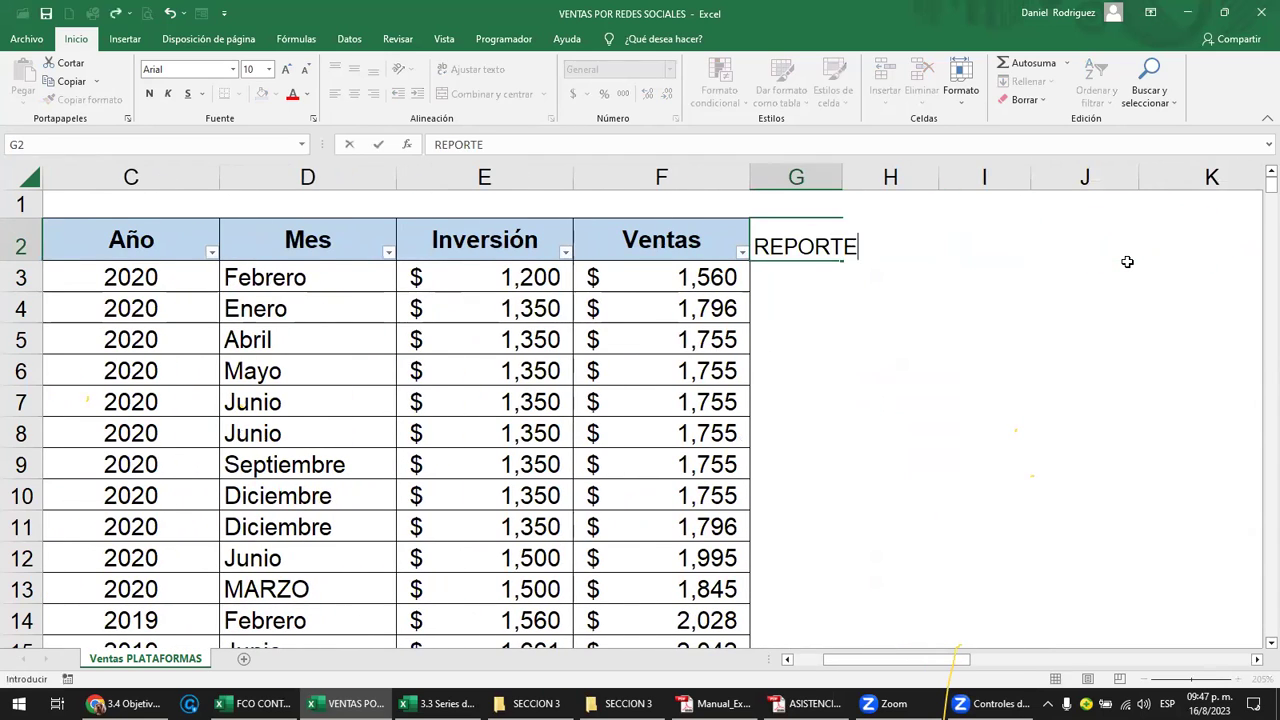
pyautogui.press('Return')
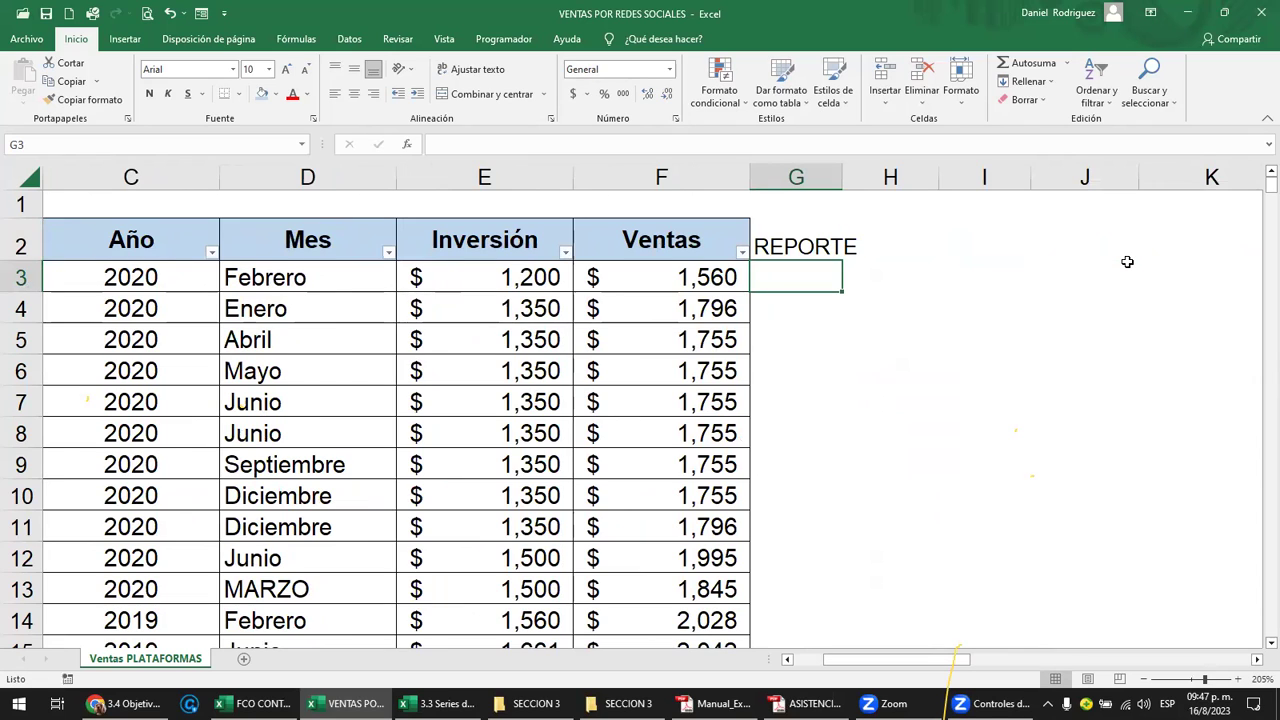
pyautogui.write('T')
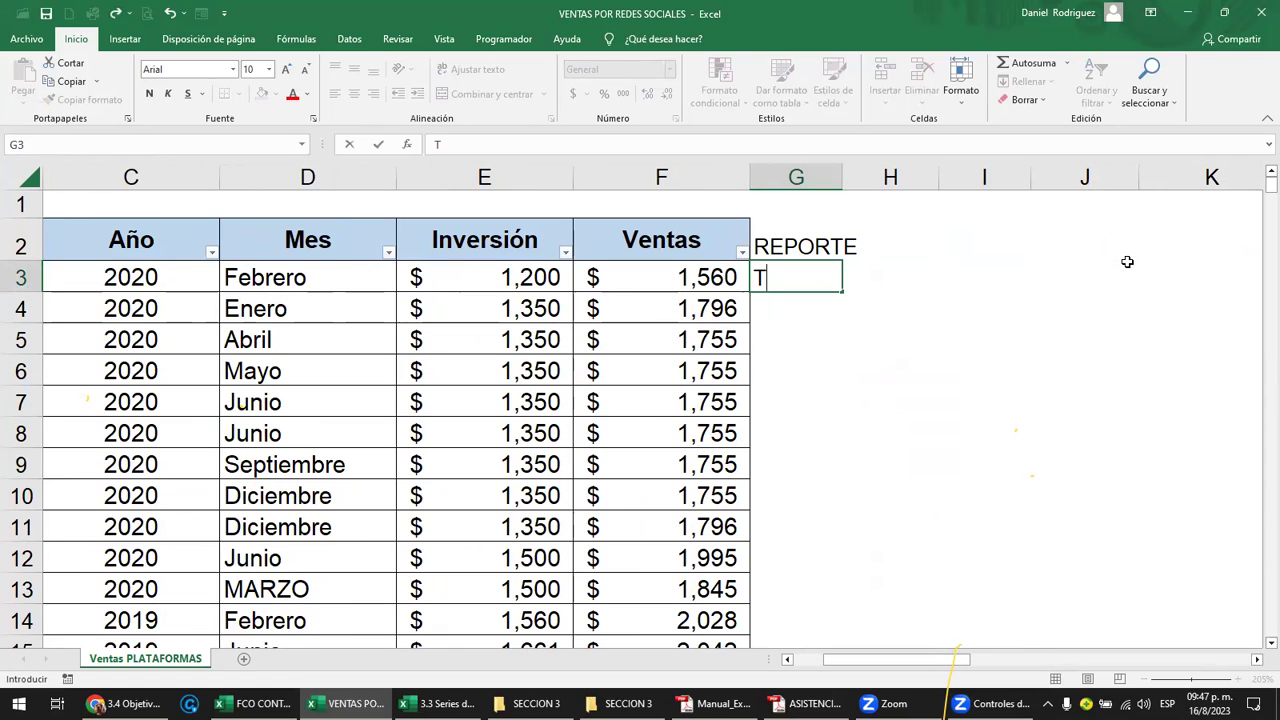
pyautogui.write('3')
pyautogui.press('Return')
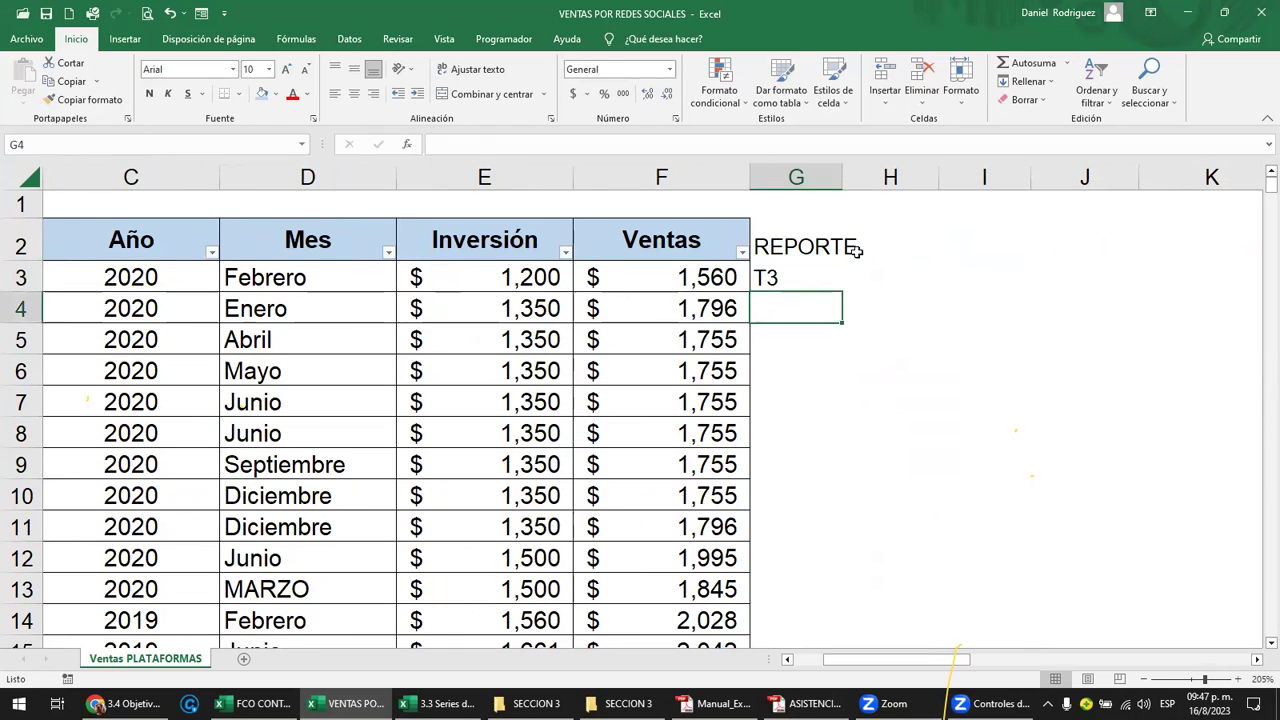
pyautogui.click(807, 240)
pyautogui.click(788, 278)
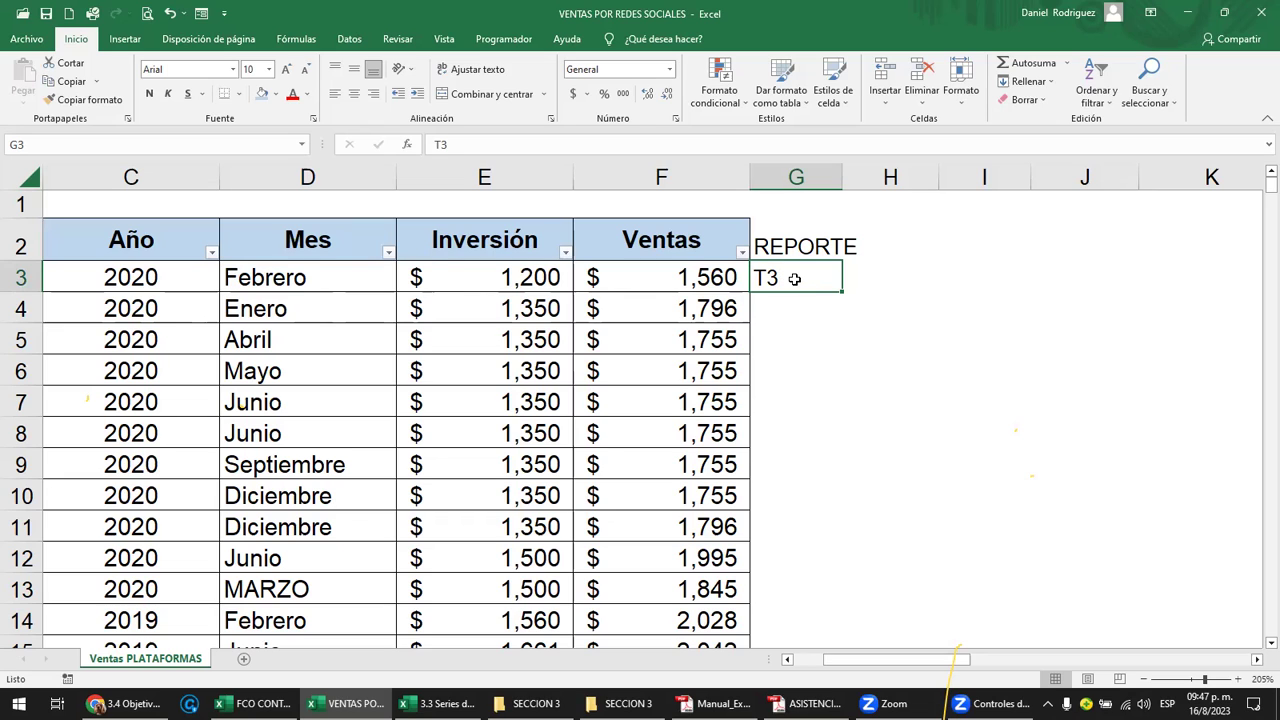
pyautogui.moveTo(731, 271)
pyautogui.mouseDown()
pyautogui.moveTo(390, 277)
pyautogui.moveTo(731, 270)
pyautogui.mouseUp()
pyautogui.hscroll(-2, 731, 271)
pyautogui.scroll(-4, 731, 270)
pyautogui.scroll(5, 731, 270)
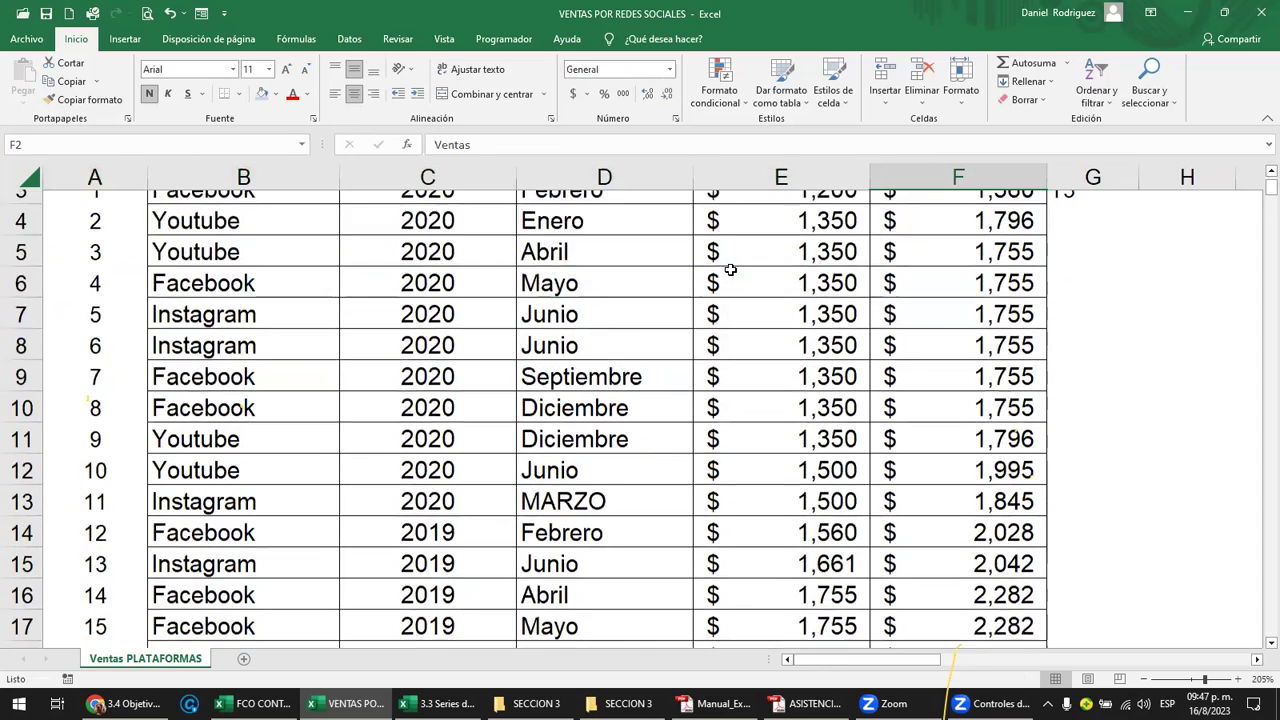
# Autofill the T3 value in G3 down the REPORTE column to G7.
pyautogui.press('Right')
pyautogui.press('Up')
pyautogui.press('Down')
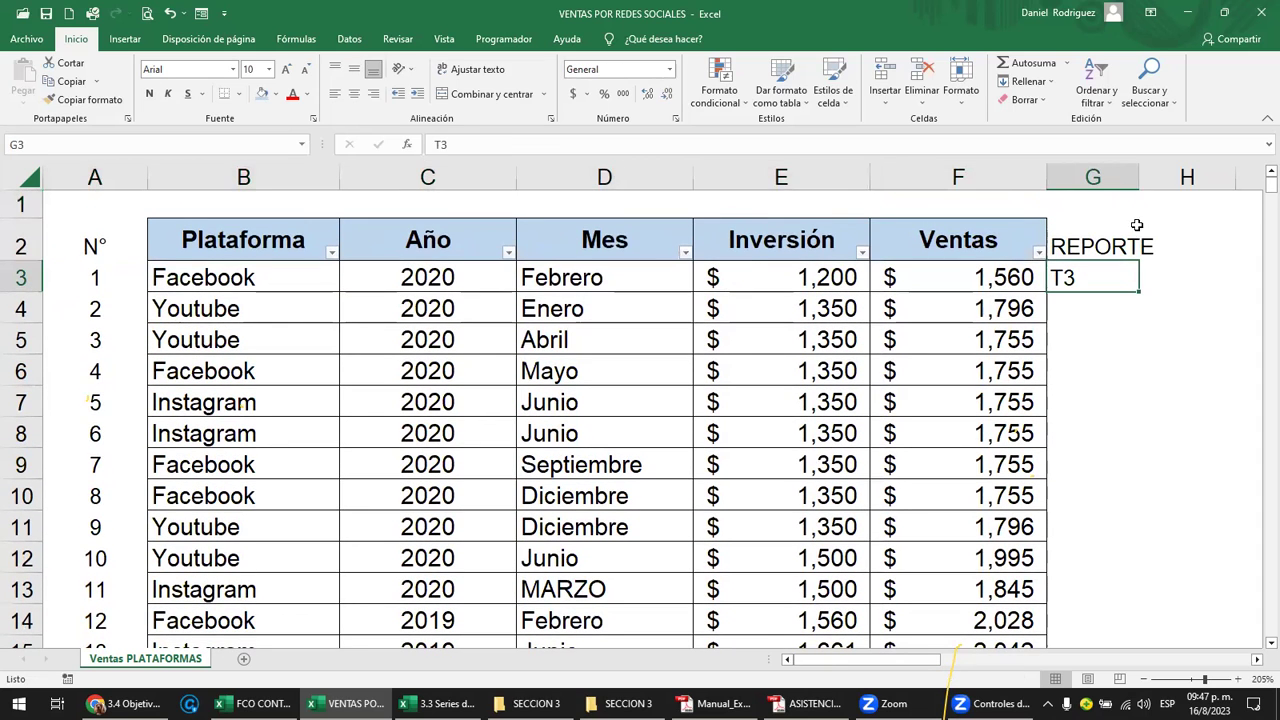
pyautogui.moveTo(1138, 292); pyautogui.dragTo(1139, 424)
pyautogui.click(1061, 280)
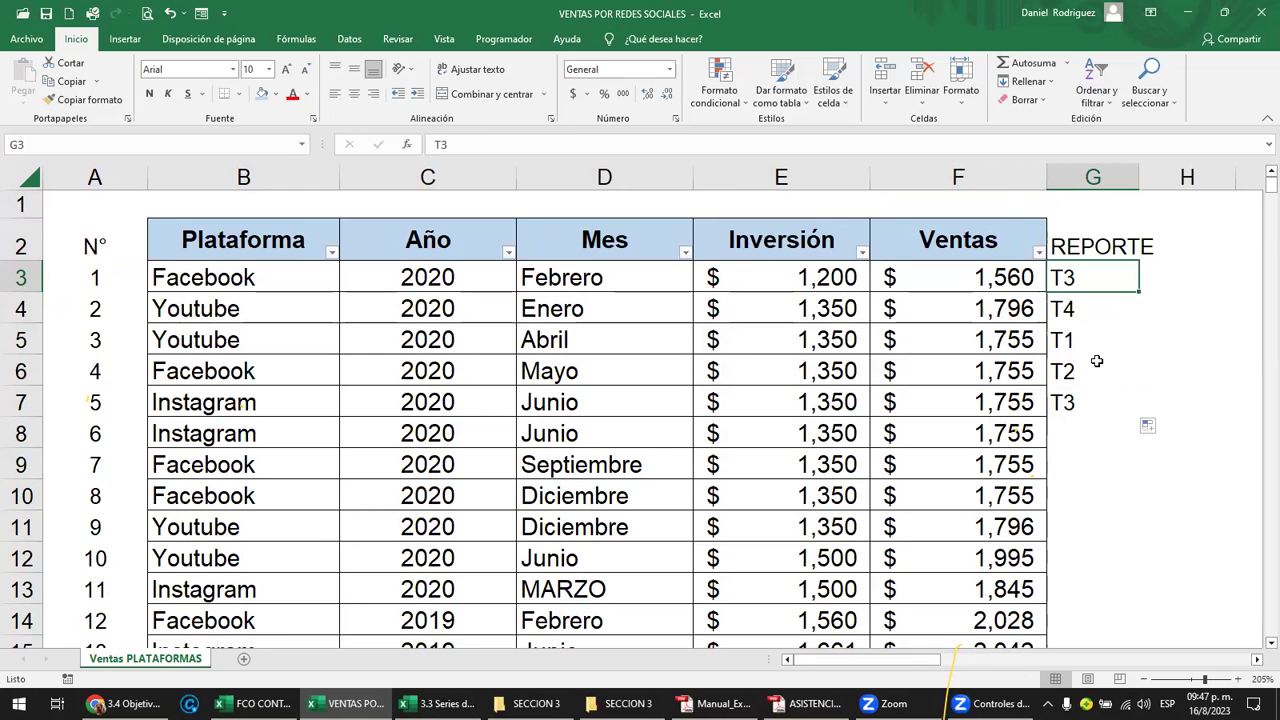
# Clear the filled REPORTE values from G4 to G7, keeping only T3 in G3 and selecting it again.
pyautogui.press('Down')
pyautogui.press('Delete')
pyautogui.press('Down')
pyautogui.press('Delete')
pyautogui.press('Down')
pyautogui.press('Delete')
pyautogui.press('Down')
pyautogui.press('Delete')
pyautogui.click(1085, 283)
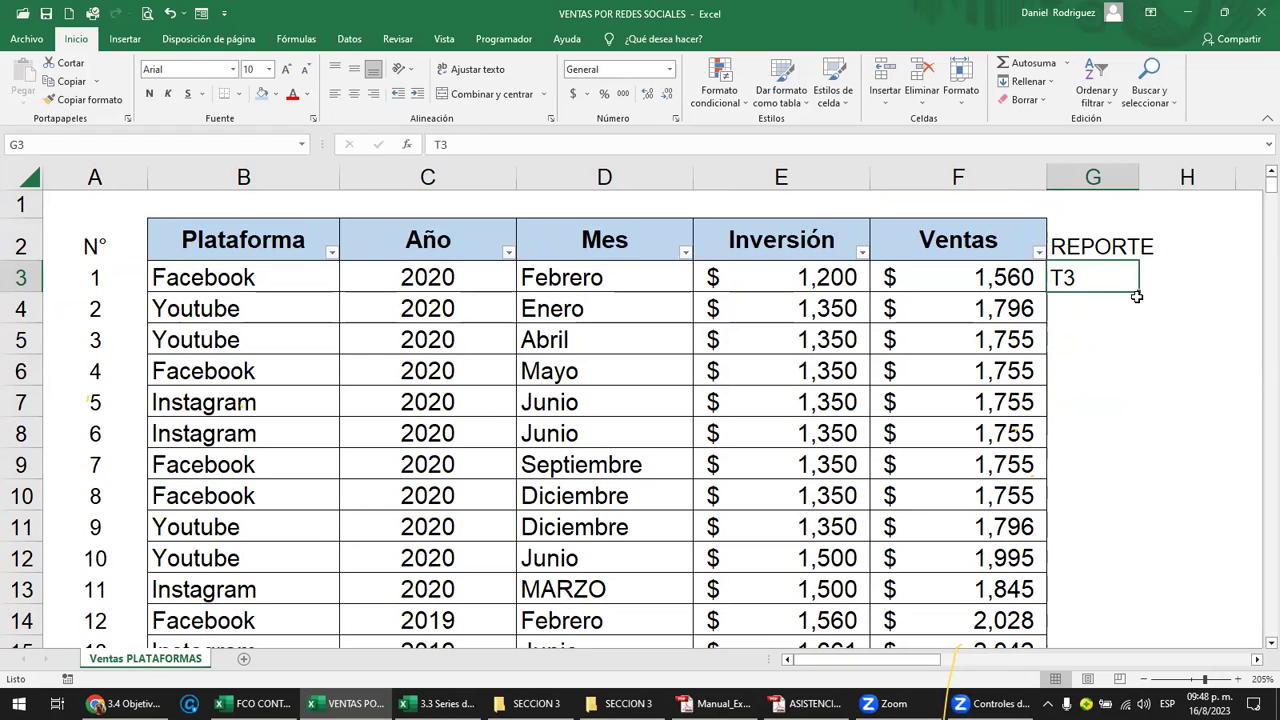
# Try copying T3 unchanged from G3 down to G6, and undo the fill.
pyautogui.moveTo(1139, 293)
pyautogui.mouseDown()
pyautogui.moveTo(1137, 366)
pyautogui.moveTo(1137, 296)
pyautogui.mouseUp()
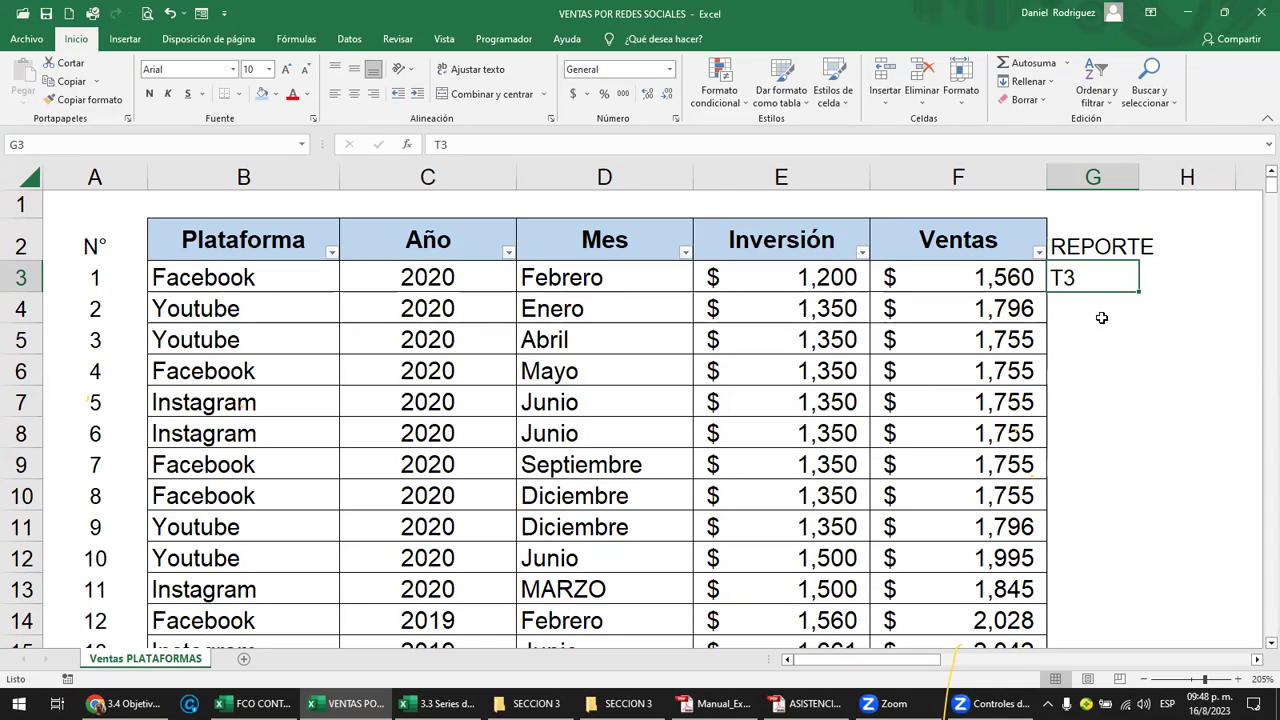
pyautogui.moveTo(1139, 293); pyautogui.dragTo(1146, 398)
pyautogui.click(1100, 280)
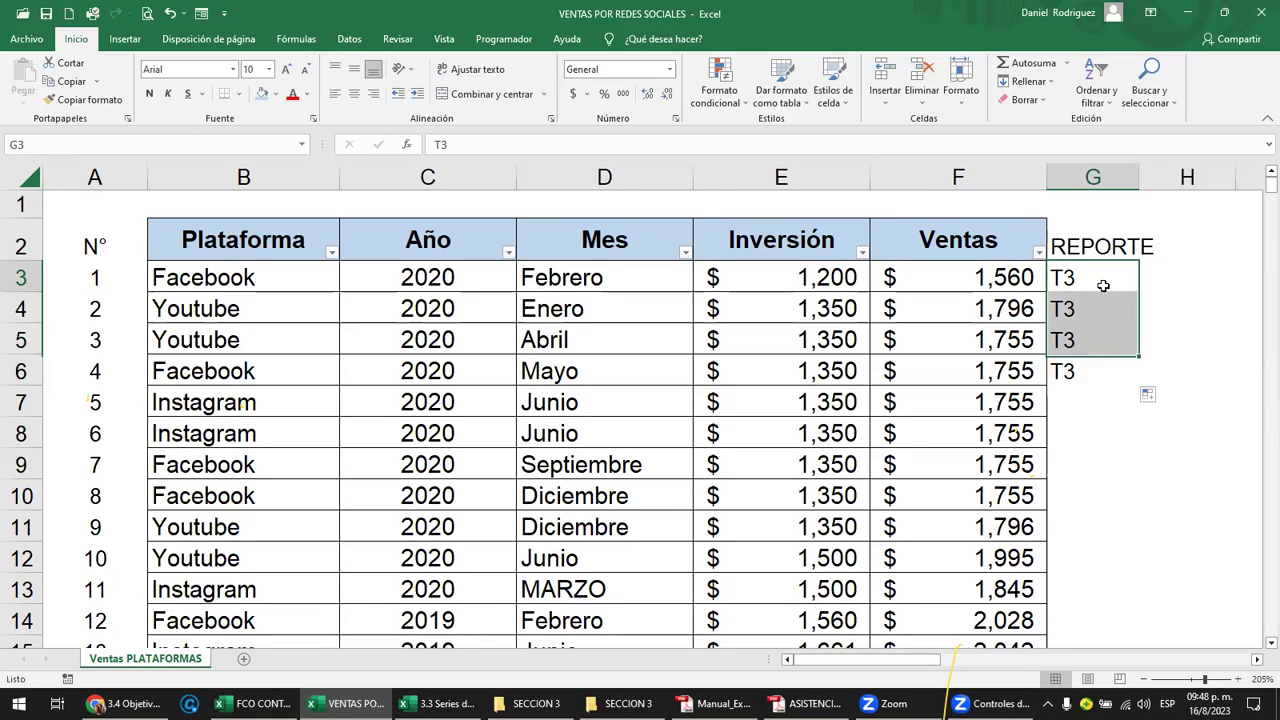
pyautogui.hotkey('ctrl', 'z')
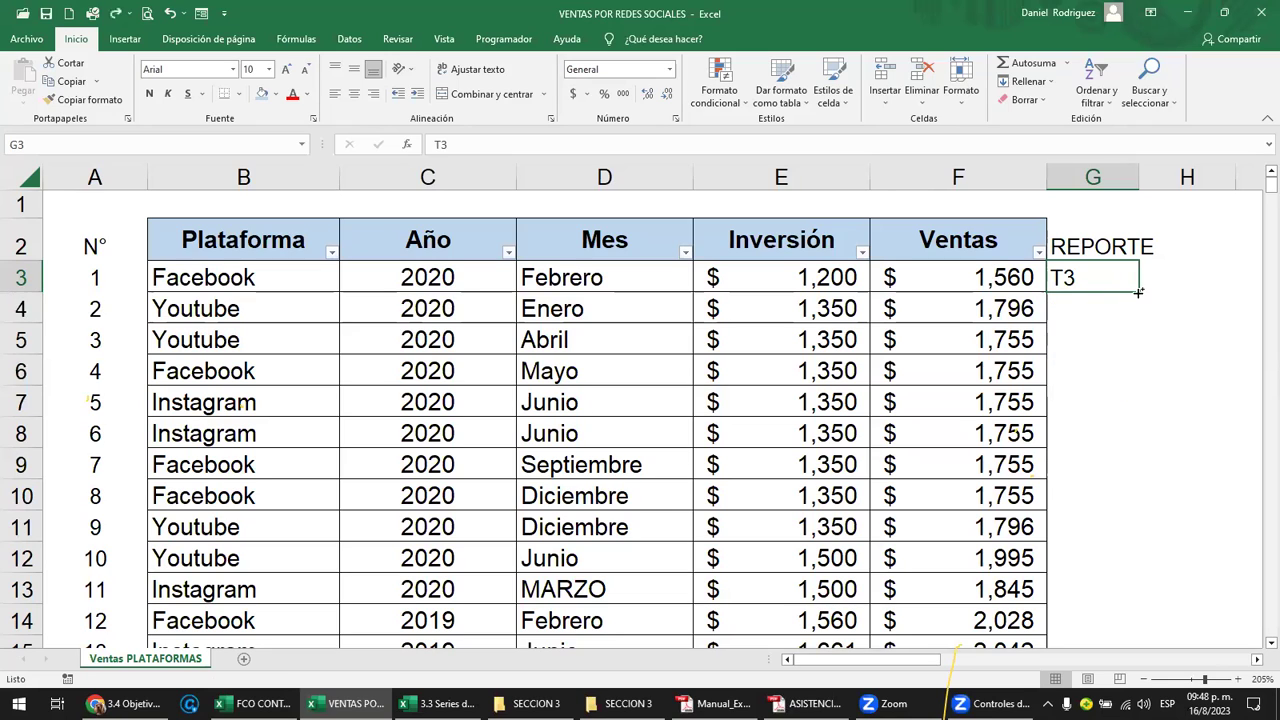
# Copy T3 from G3 down to G5 without incrementing it, and reselect G3.
pyautogui.moveTo(1139, 292); pyautogui.dragTo(1137, 340)
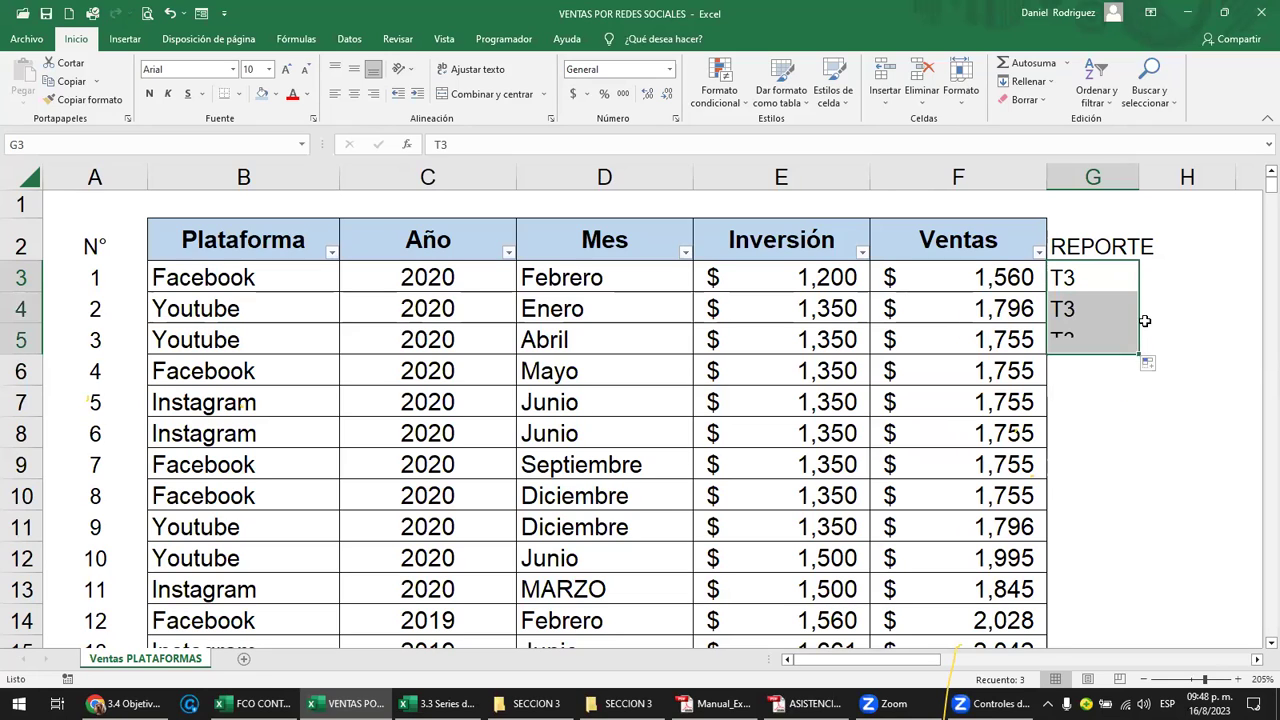
pyautogui.click(1070, 278)
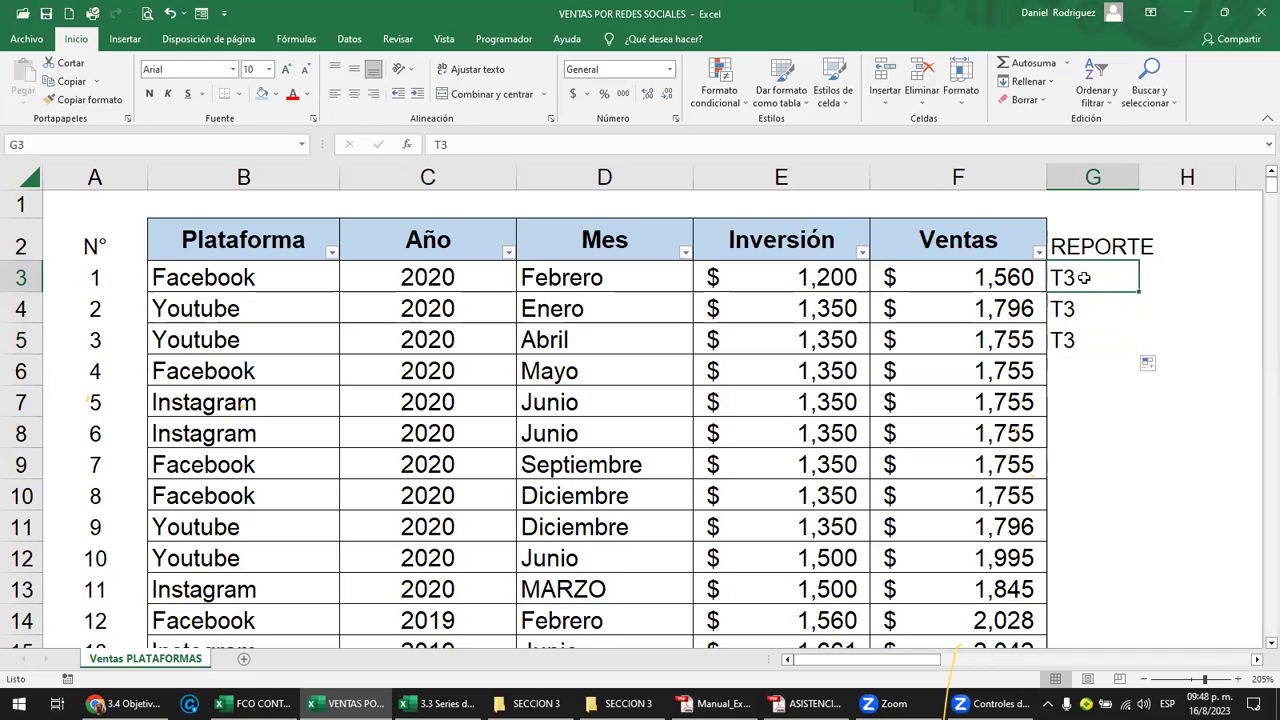
pyautogui.click(1084, 178)
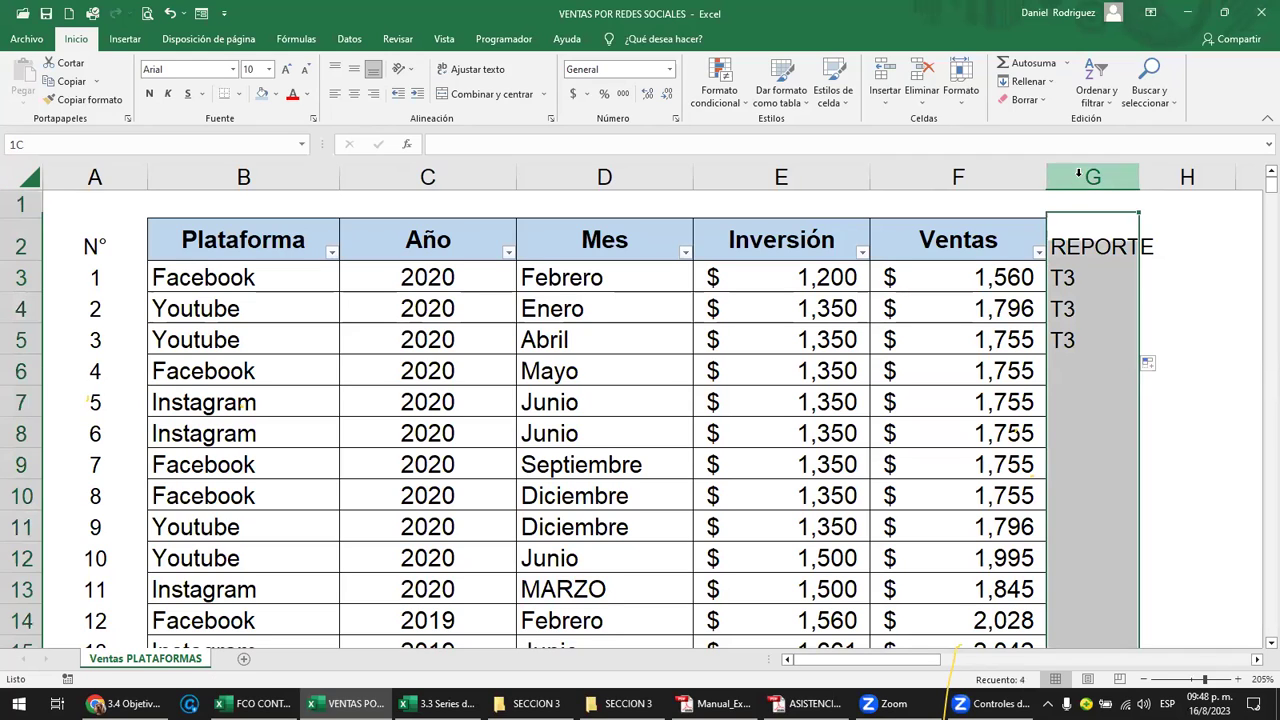
pyautogui.click(1090, 275)
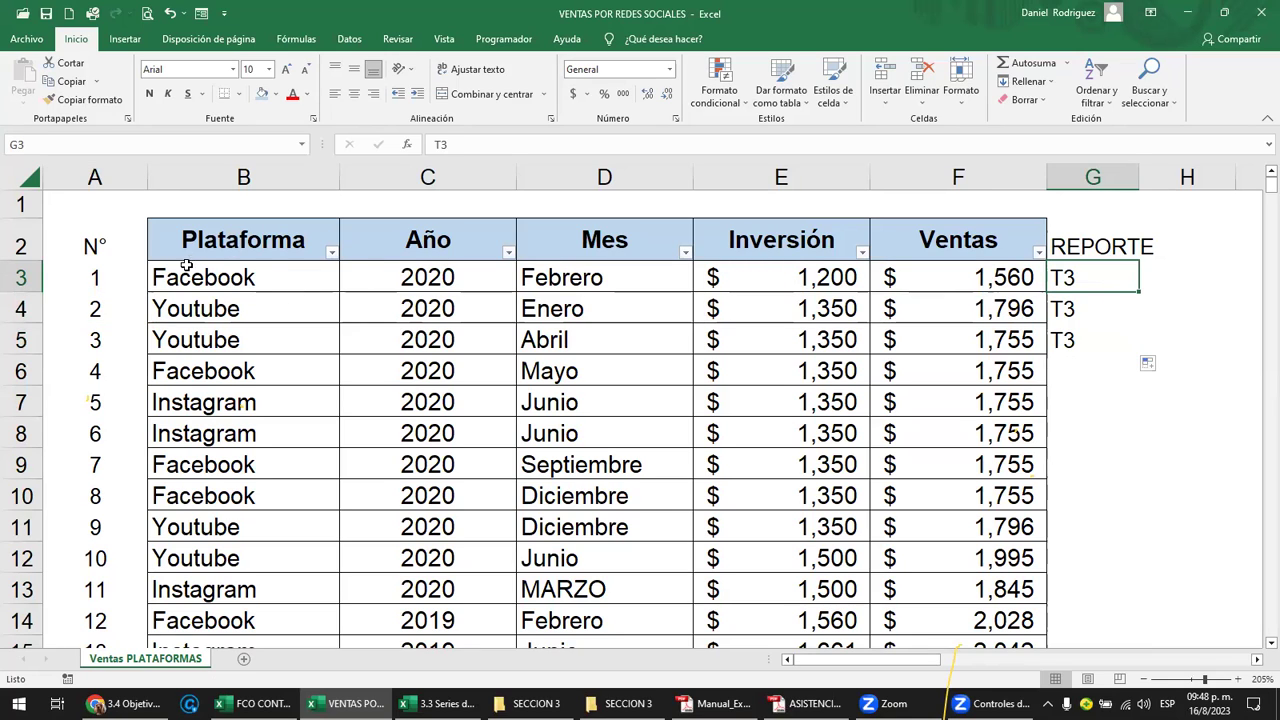
pyautogui.click(186, 265)
pyautogui.scroll(-3, 444, 330)
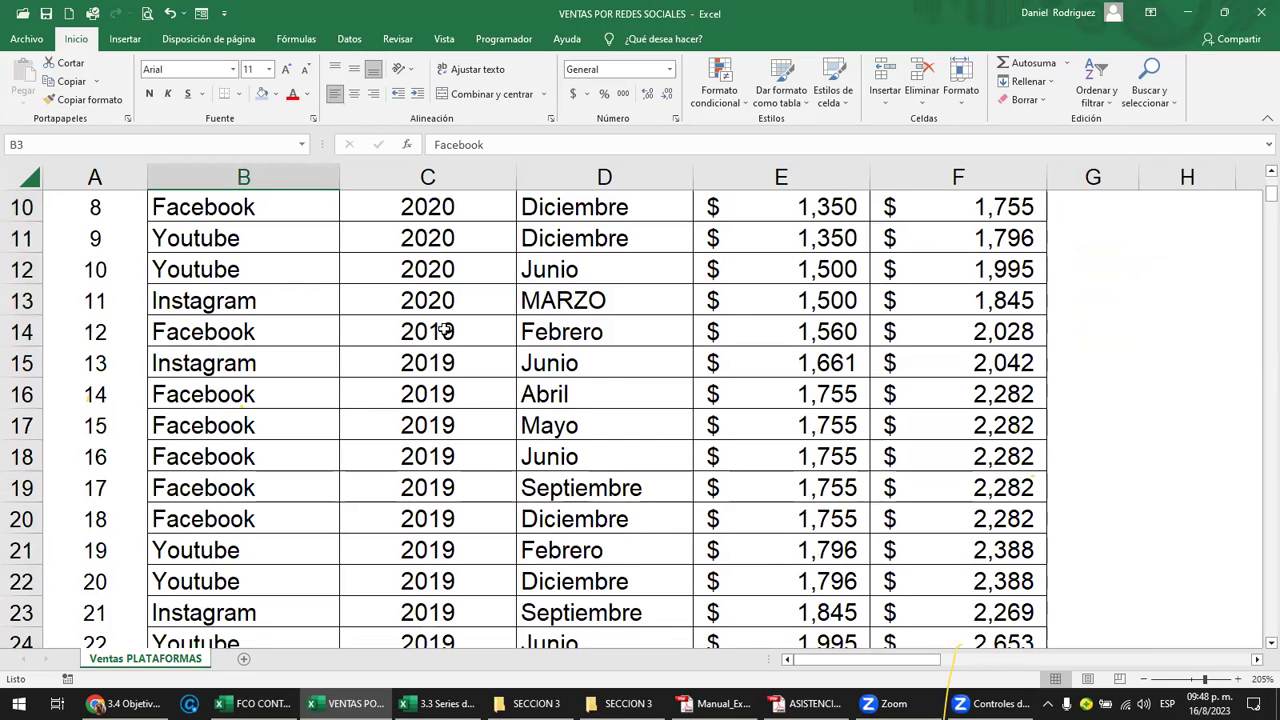
pyautogui.hotkey('ctrl', 'Down')
pyautogui.hotkey('ctrl', 'Up')
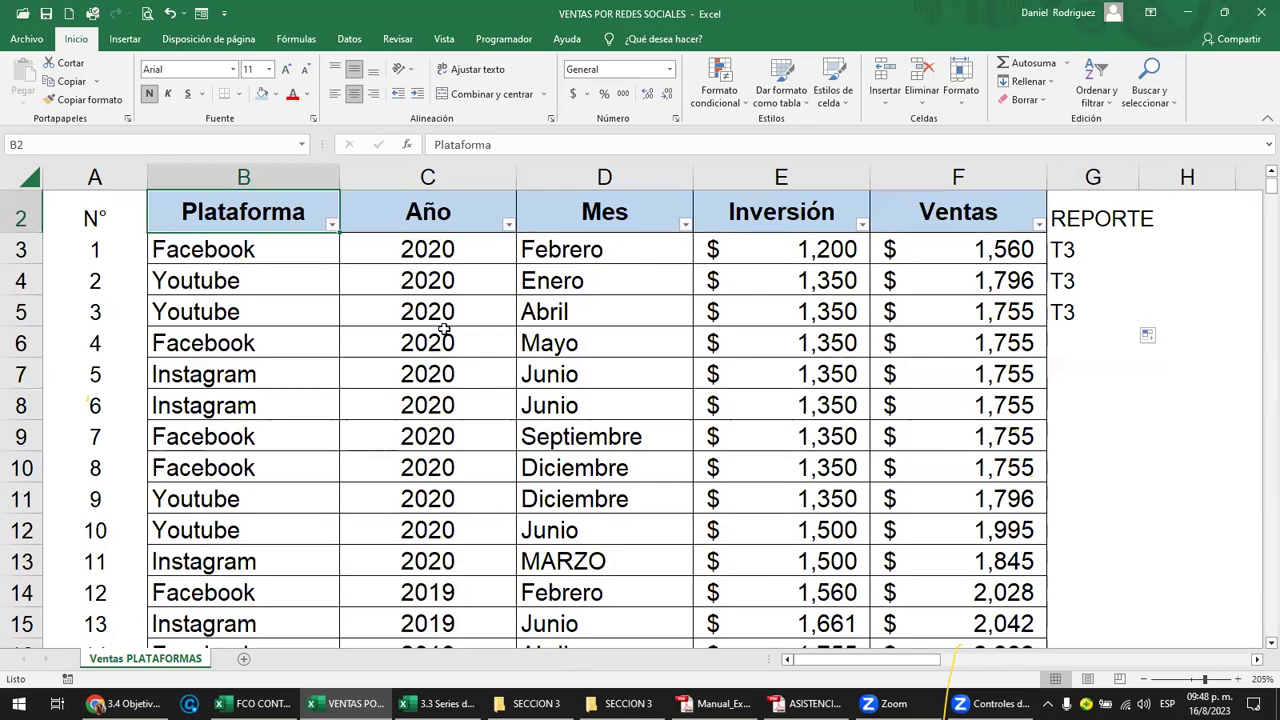
# Copy the last two table records, Plataforma through Ventas in rows 100 and 101, and paste them directly below at B102.
pyautogui.hotkey('ctrl', 'Down')
pyautogui.press('Down')
pyautogui.press('Up')
pyautogui.press('Up')
pyautogui.hotkey('shift', 'Down')
pyautogui.hotkey('shift', 'Right')
pyautogui.hotkey('shift', 'Right')
pyautogui.hotkey('shift', 'Right')
pyautogui.hotkey('shift', 'Right')
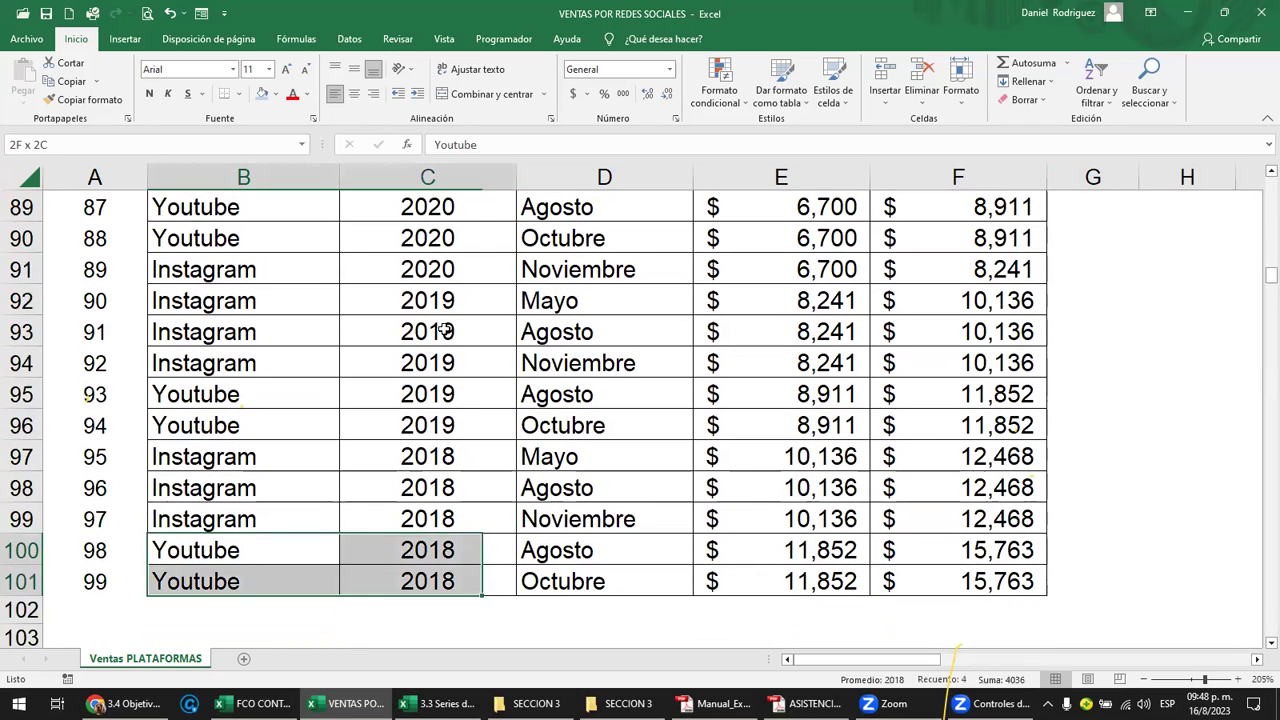
pyautogui.hotkey('ctrl', 'c')
pyautogui.press('Down')
pyautogui.press('Down')
pyautogui.press('Return')
pyautogui.press('Down')
pyautogui.press('Down')
pyautogui.press('Down')
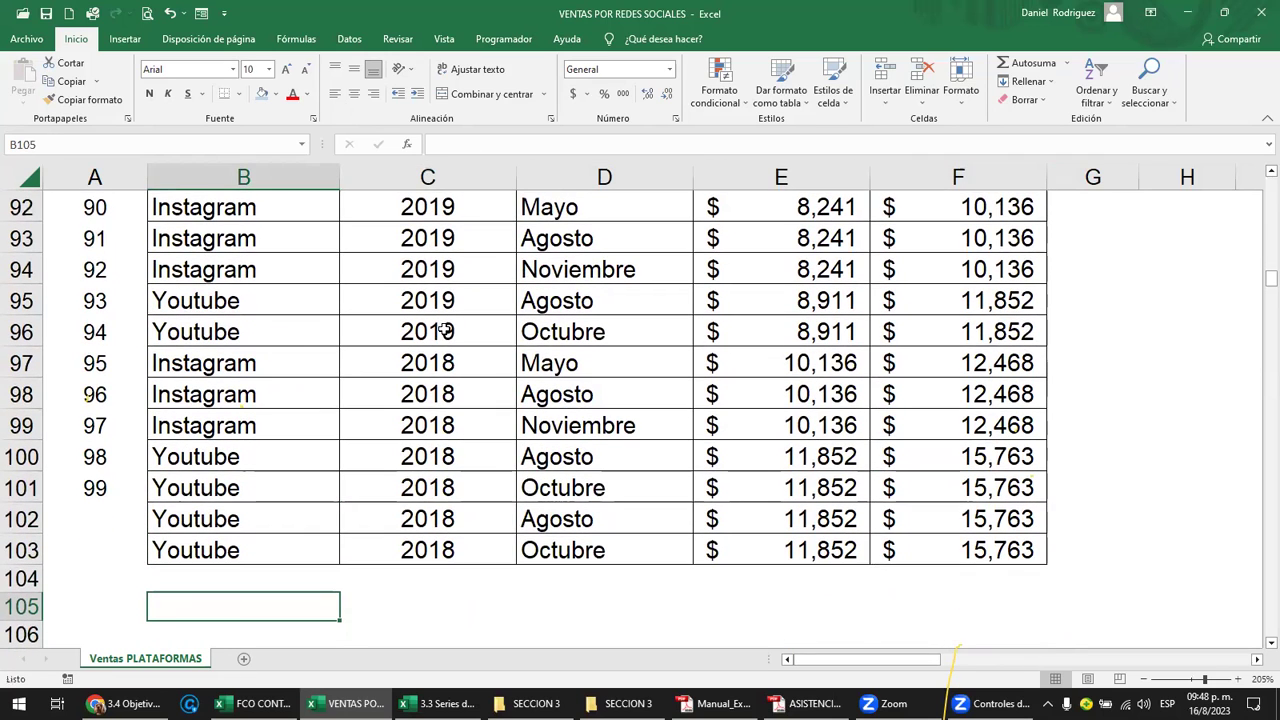
# Try extending the N° column from A101 to A103 by copying the cell down, and undo the fill.
pyautogui.click(100, 492)
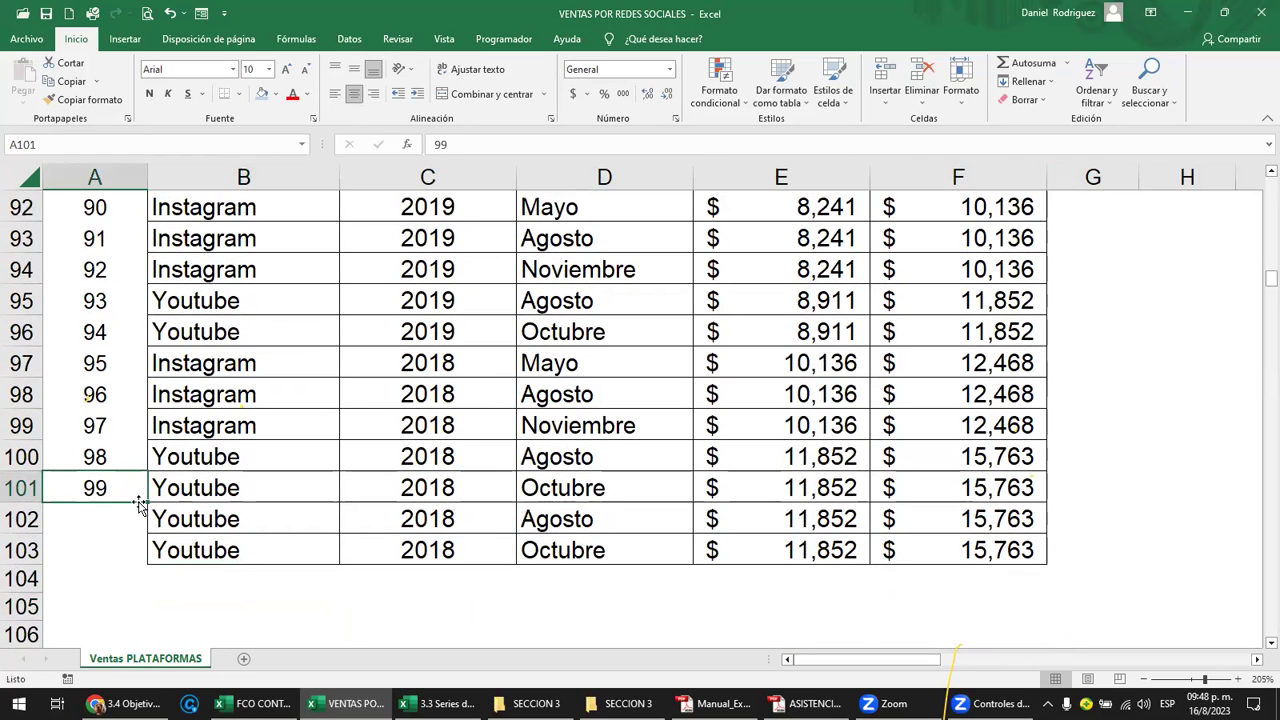
pyautogui.moveTo(145, 503); pyautogui.dragTo(145, 566)
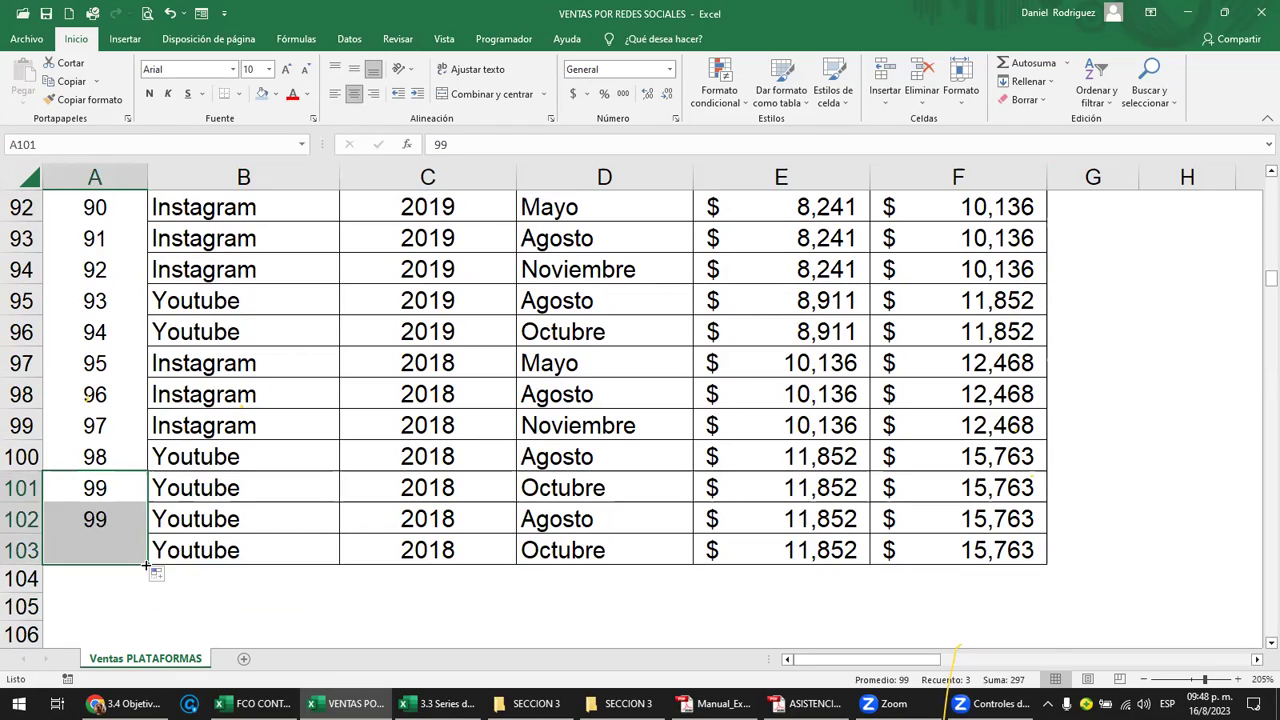
pyautogui.click(110, 513)
pyautogui.hotkey('ctrl', 'z')
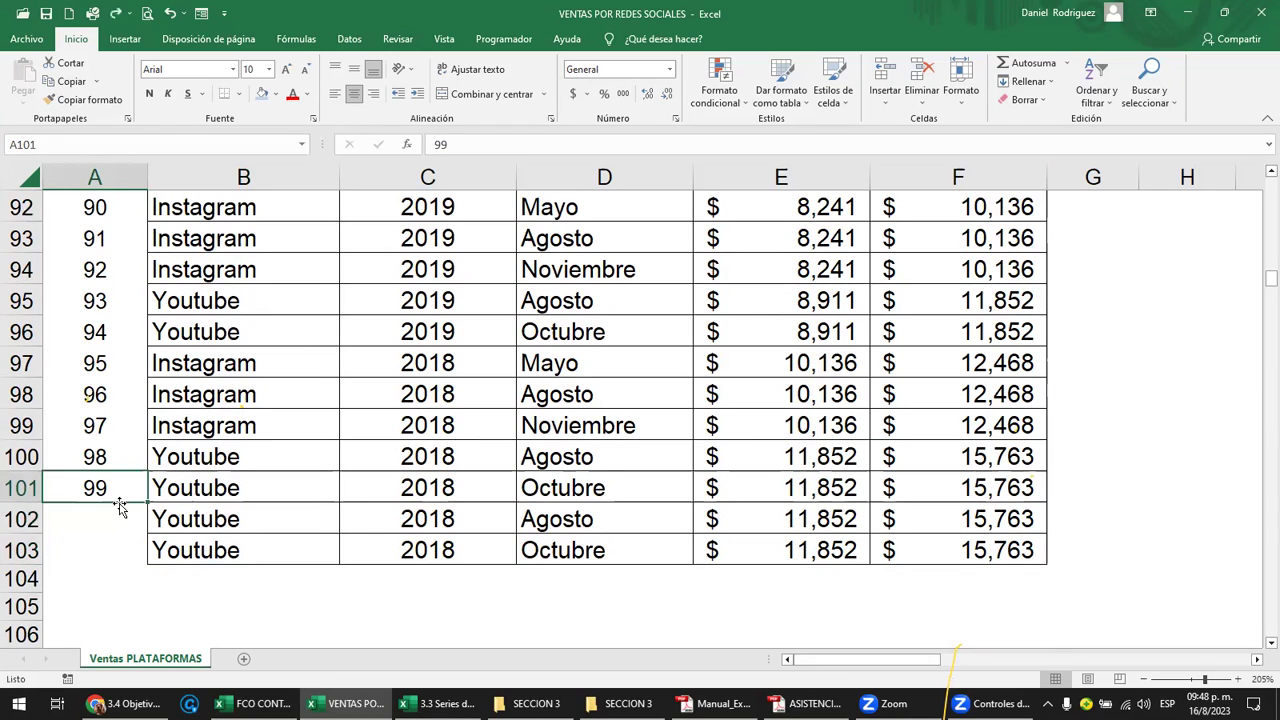
# Extend the N° series from A101 down to A103, and enter T4 in the REPORTE cells G102 and G103 for the new records.
pyautogui.moveTo(146, 503); pyautogui.dragTo(145, 566)
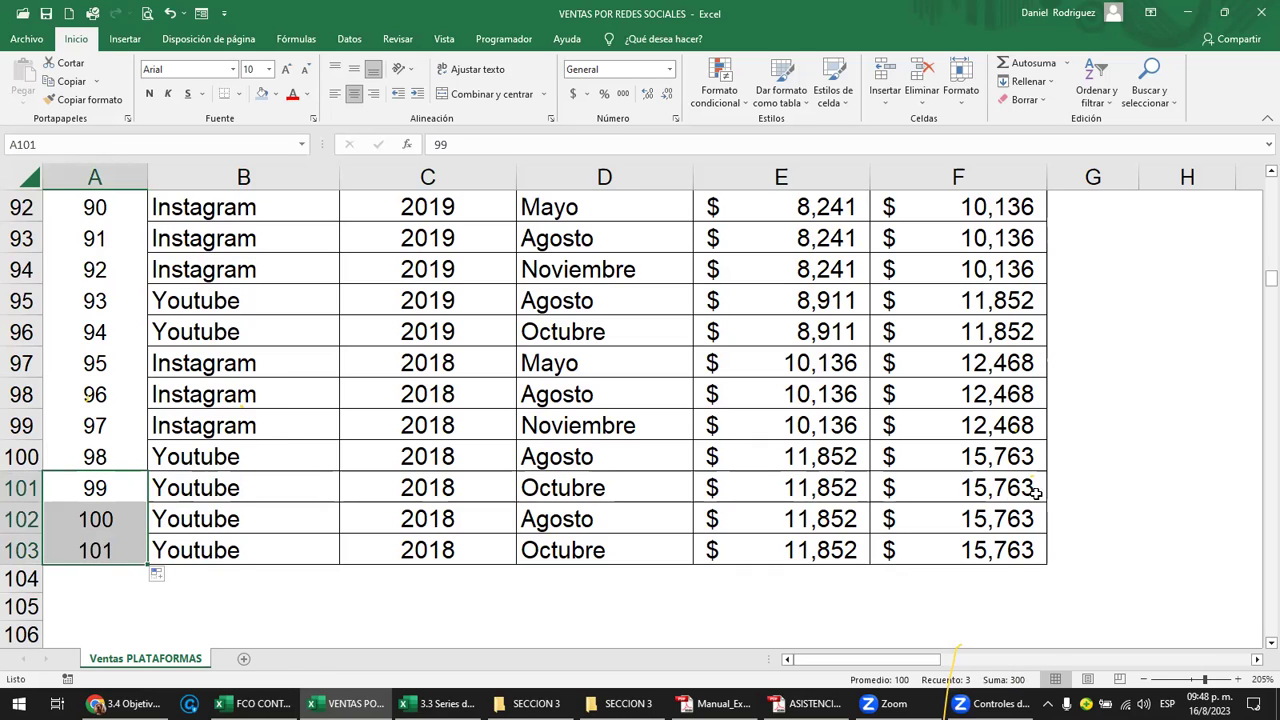
pyautogui.click(1060, 510)
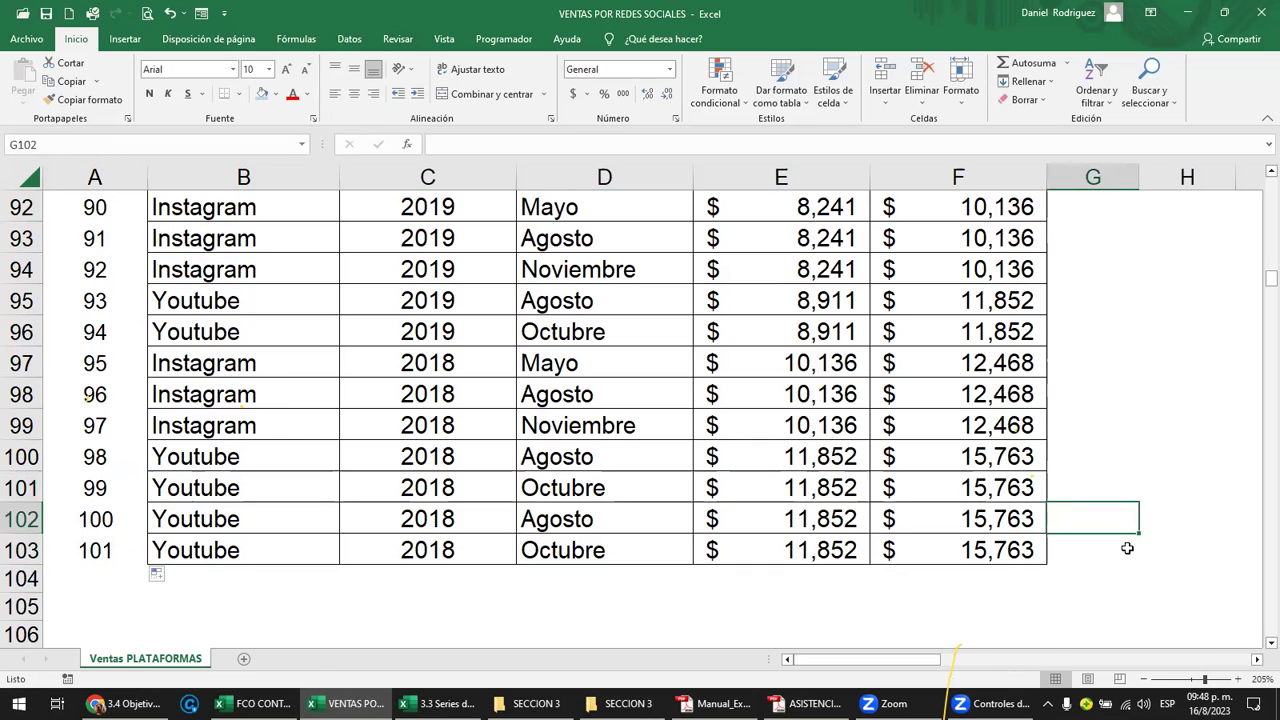
pyautogui.write('T3')
pyautogui.press('BackSpace')
pyautogui.write('4')
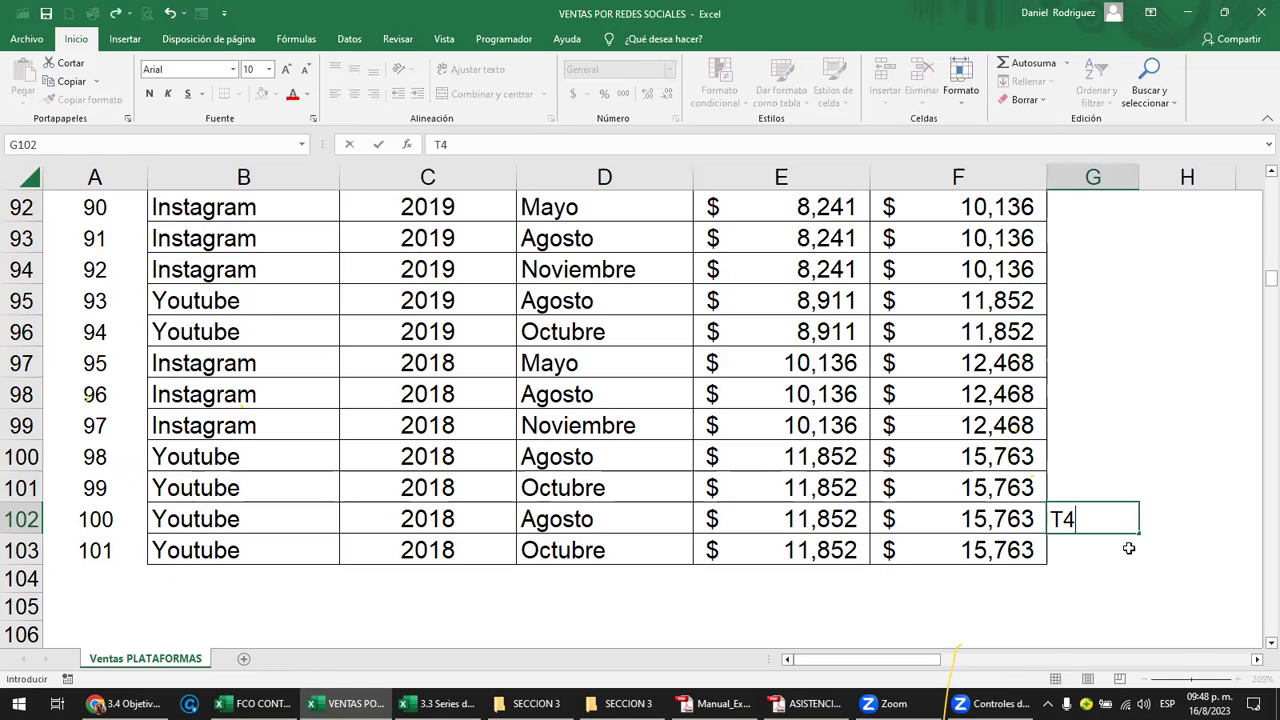
pyautogui.press('Return')
pyautogui.doubleClick(1128, 548)
pyautogui.write('T4')
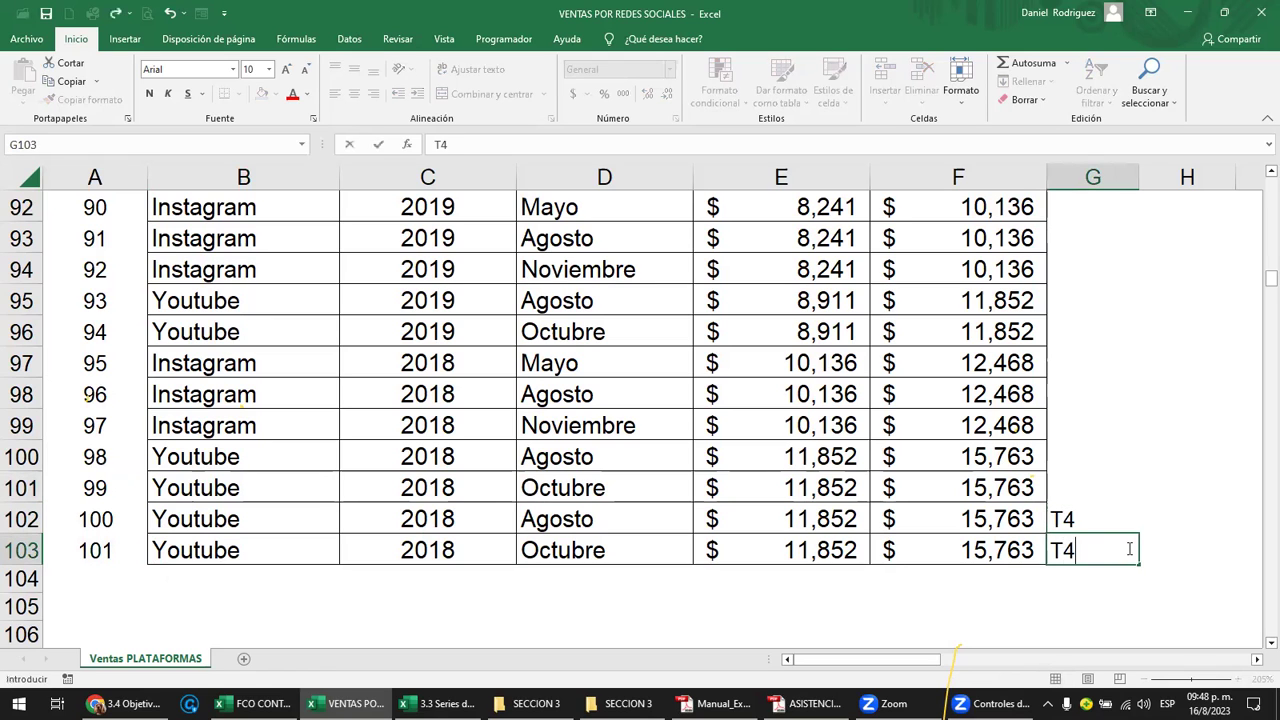
pyautogui.press('Return')
# Enter T3 in G101 and copy it into the empty REPORTE cells above it, up to the first records of the table.
pyautogui.press('Up')
pyautogui.press('Up')
pyautogui.press('Up')
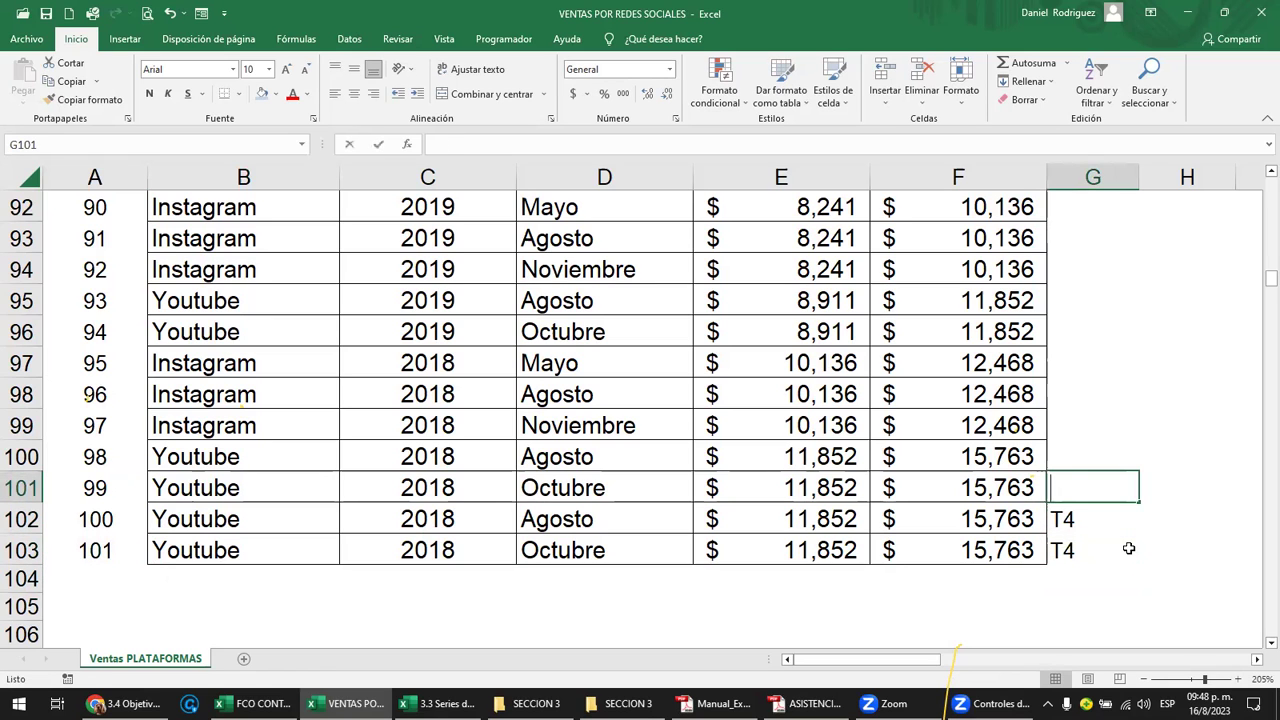
pyautogui.write('T3')
pyautogui.press('Return')
pyautogui.press('Up')
pyautogui.hotkey('ctrl', 'c')
pyautogui.press('Up')
pyautogui.hotkey('shift', 'Up')
pyautogui.hotkey('shift', 'Up')
pyautogui.hotkey('shift', 'Up')
pyautogui.hotkey('shift', 'Up')
pyautogui.hotkey('shift', 'Up')
pyautogui.hotkey('shift', 'Up')
pyautogui.hotkey('shift', 'Up')
pyautogui.hotkey('shift', 'Up')
pyautogui.hotkey('shift', 'Up')
pyautogui.hotkey('shift', 'Up')
pyautogui.hotkey('shift', 'Up')
pyautogui.hotkey('shift', 'Up')
pyautogui.hotkey('shift', 'Up')
pyautogui.hotkey('shift', 'Up')
pyautogui.hotkey('shift', 'Up')
pyautogui.hotkey('shift', 'Up')
pyautogui.hotkey('shift', 'Up')
pyautogui.hotkey('shift', 'Up')
pyautogui.hotkey('shift', 'Up')
pyautogui.hotkey('shift', 'Up')
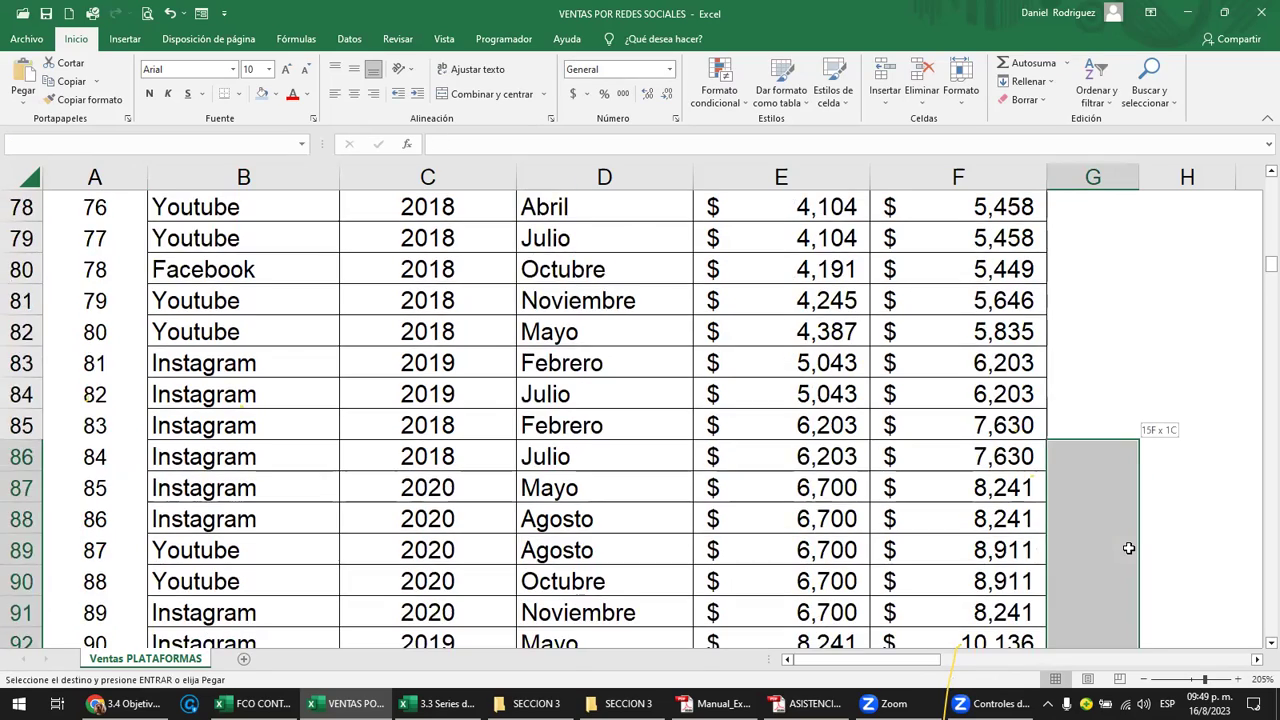
pyautogui.hotkey('shift', 'Up')
pyautogui.hotkey('shift', 'Up')
pyautogui.hotkey('shift', 'Up')
pyautogui.hotkey('shift', 'Up')
pyautogui.hotkey('shift', 'Up')
pyautogui.hotkey('shift', 'Up')
pyautogui.hotkey('shift', 'Up')
pyautogui.hotkey('shift', 'Up')
pyautogui.hotkey('shift', 'Up')
pyautogui.hotkey('shift', 'Up')
pyautogui.hotkey('shift', 'Up')
pyautogui.hotkey('shift', 'Up')
pyautogui.hotkey('shift', 'Up')
pyautogui.hotkey('shift', 'Up')
pyautogui.hotkey('shift', 'Up')
pyautogui.hotkey('shift', 'Up')
pyautogui.hotkey('shift', 'Up')
pyautogui.hotkey('shift', 'Up')
pyautogui.hotkey('shift', 'Up')
pyautogui.hotkey('shift', 'Up')
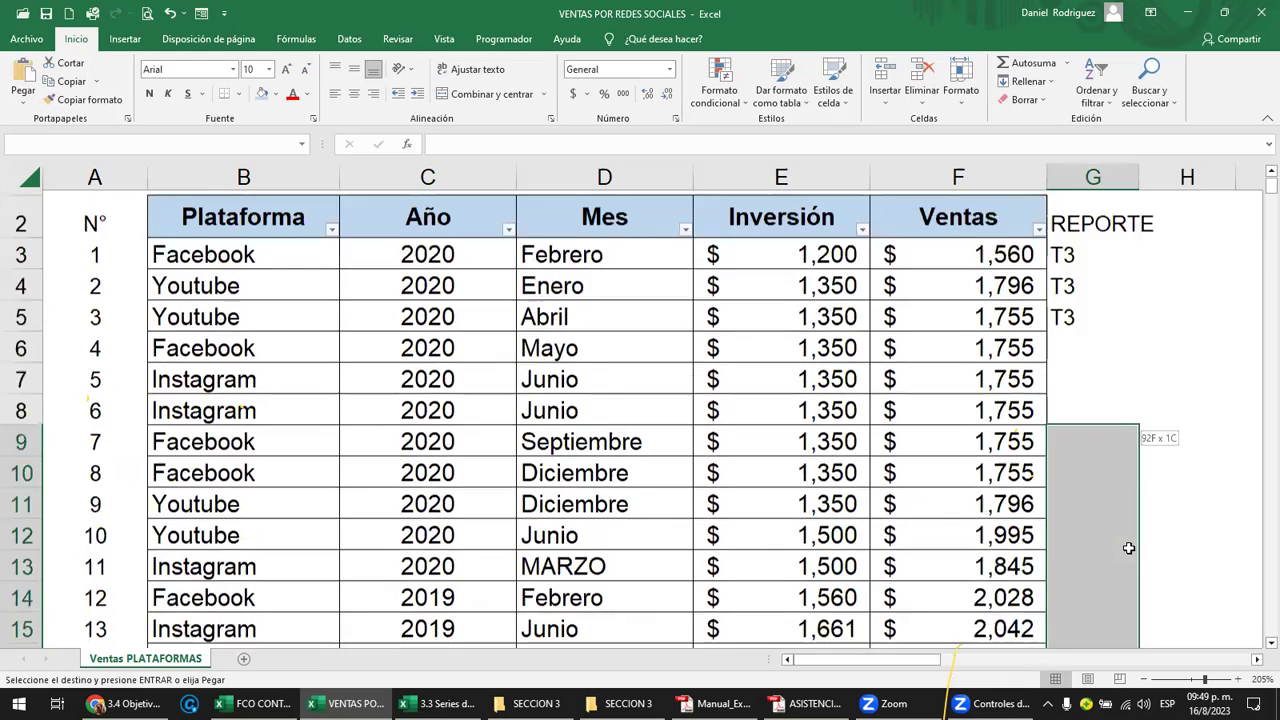
pyautogui.press('Return')
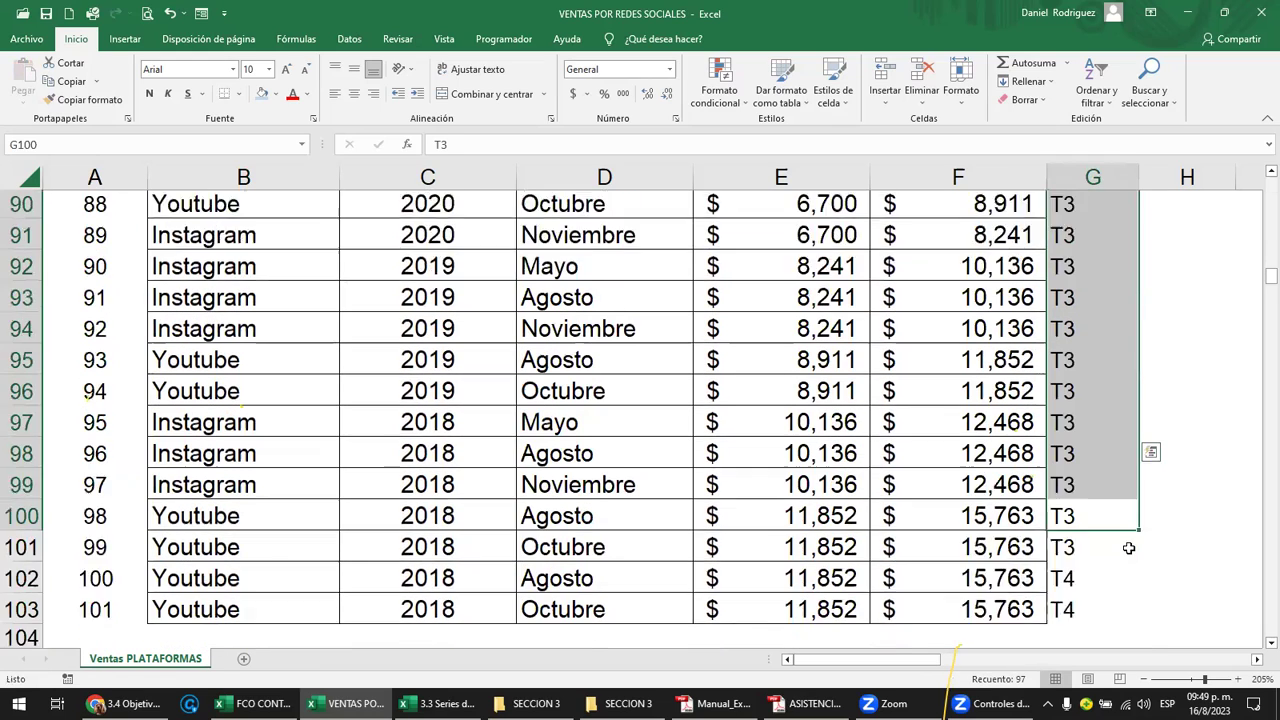
# Reapply the header filters so they also cover the N° and REPORTE columns, and filter REPORTE to show only T4 records.
pyautogui.hotkey('ctrl', 'Home')
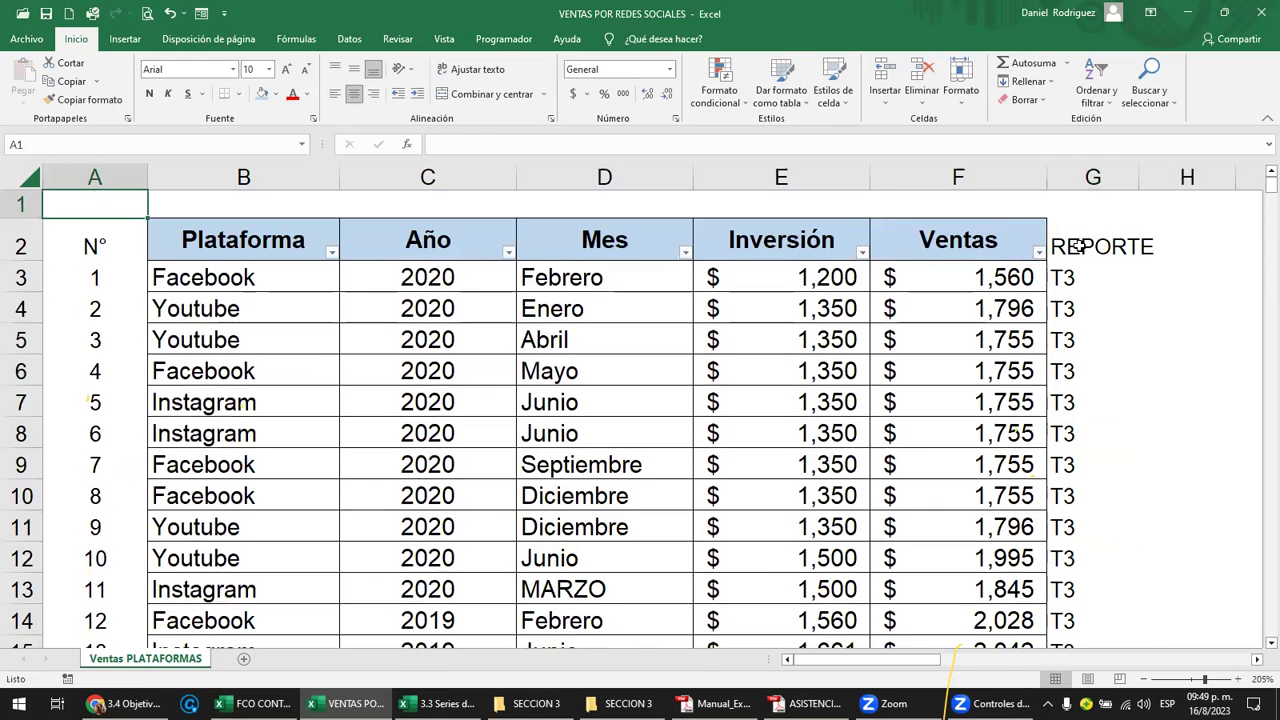
pyautogui.click(1078, 246)
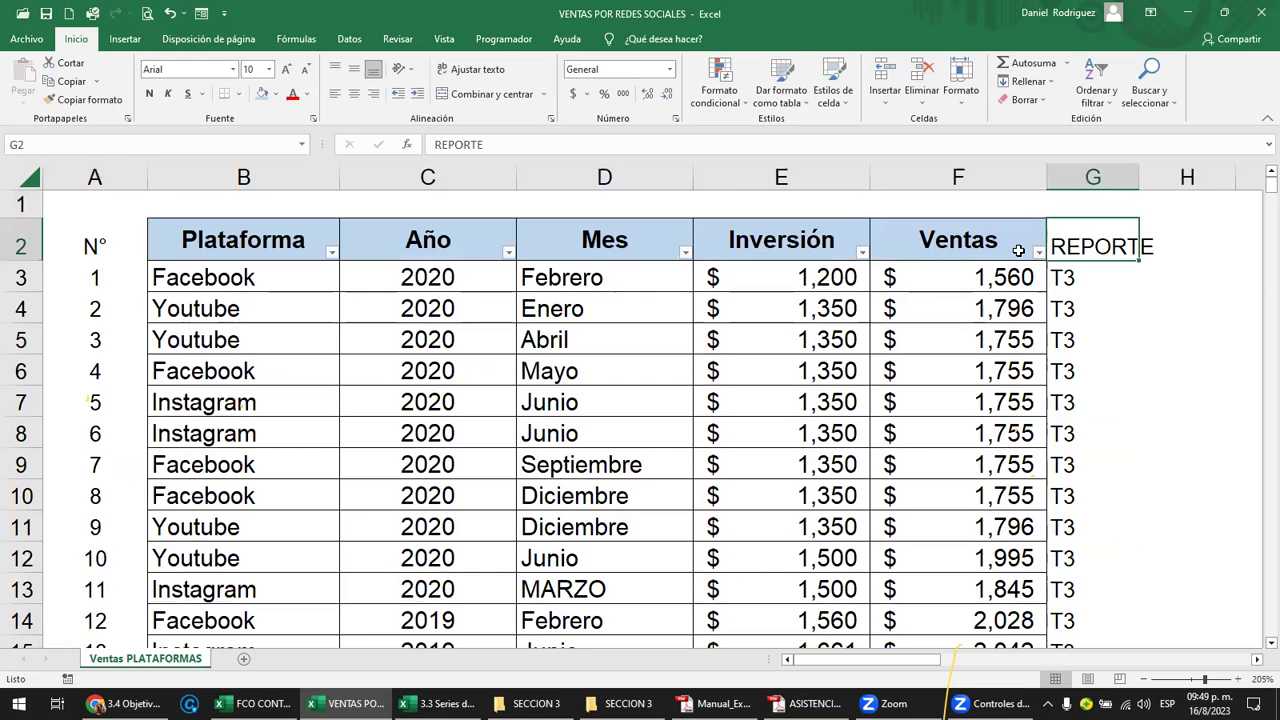
pyautogui.hotkey('ctrl', 'shift', 'l')
pyautogui.hotkey('ctrl', 'shift', 'l')
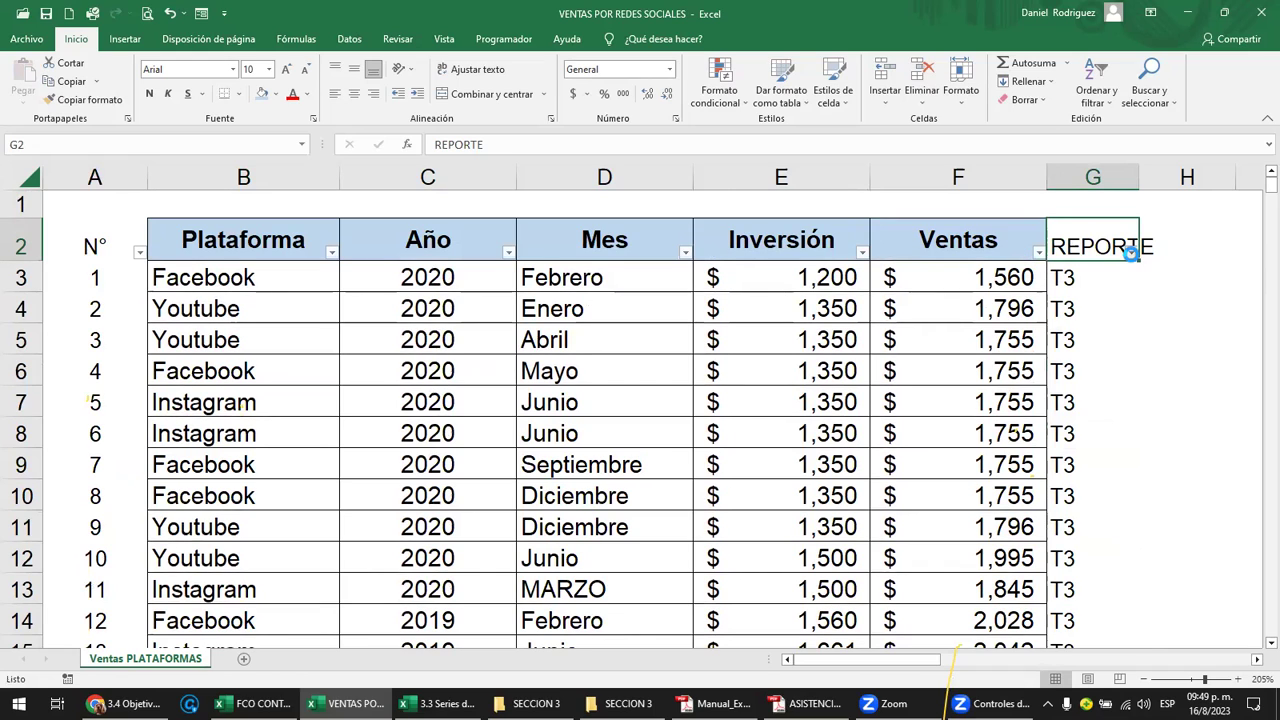
pyautogui.click(1131, 254)
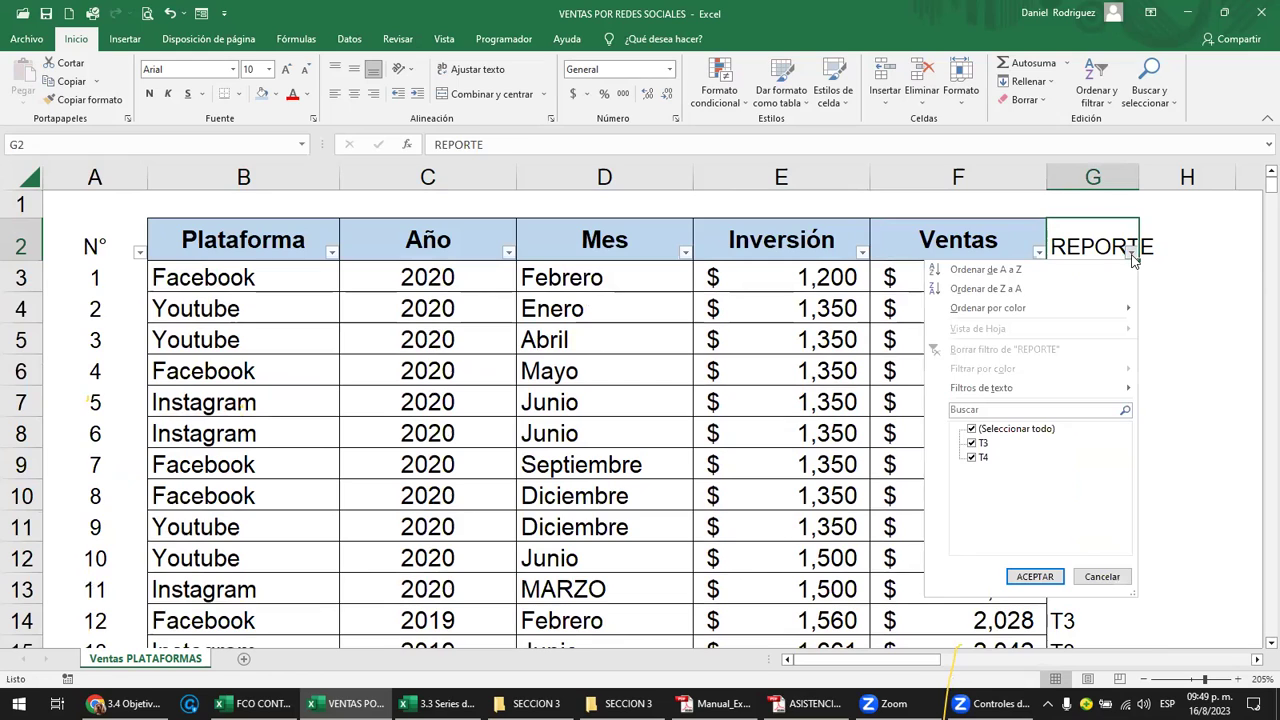
pyautogui.click(972, 443)
pyautogui.click(1035, 576)
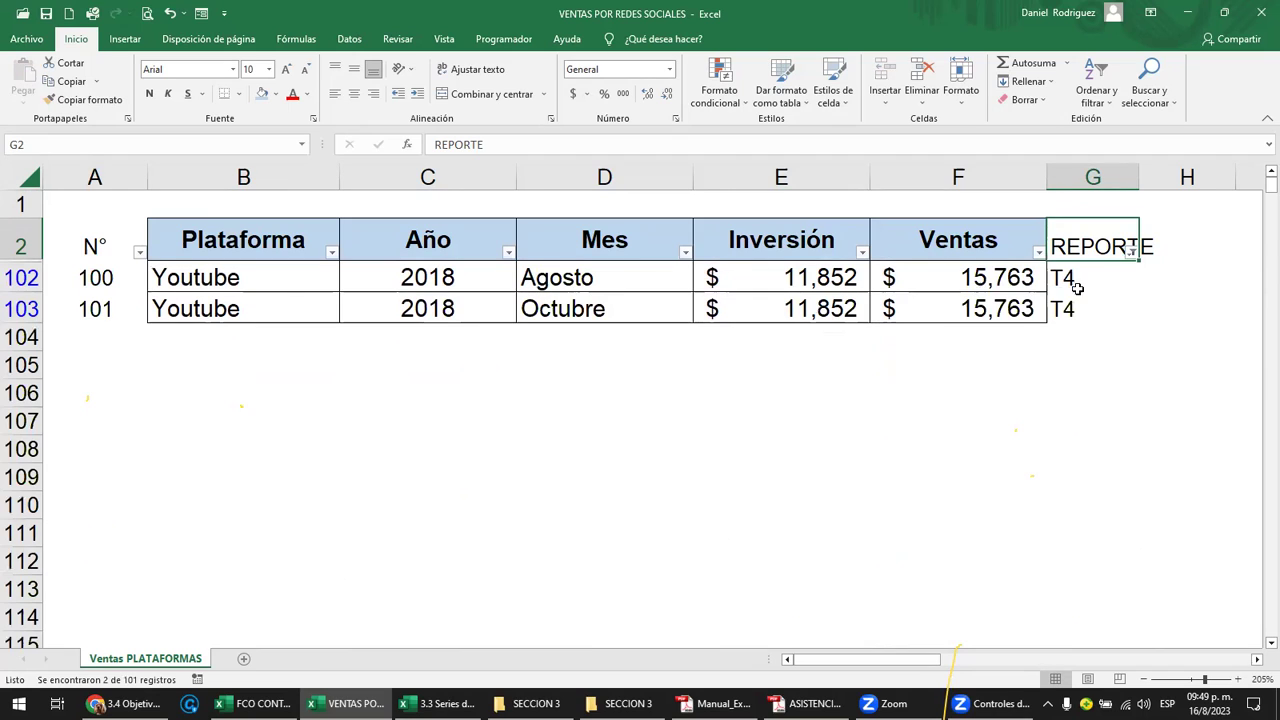
# Change the REPORTE filter to show only the T3 records.
pyautogui.click(1131, 252)
pyautogui.click(972, 457)
pyautogui.click(972, 443)
pyautogui.click(1030, 578)
# Examine the filled N° and REPORTE columns, selecting each one on its own and both of them together.
pyautogui.click(1093, 178)
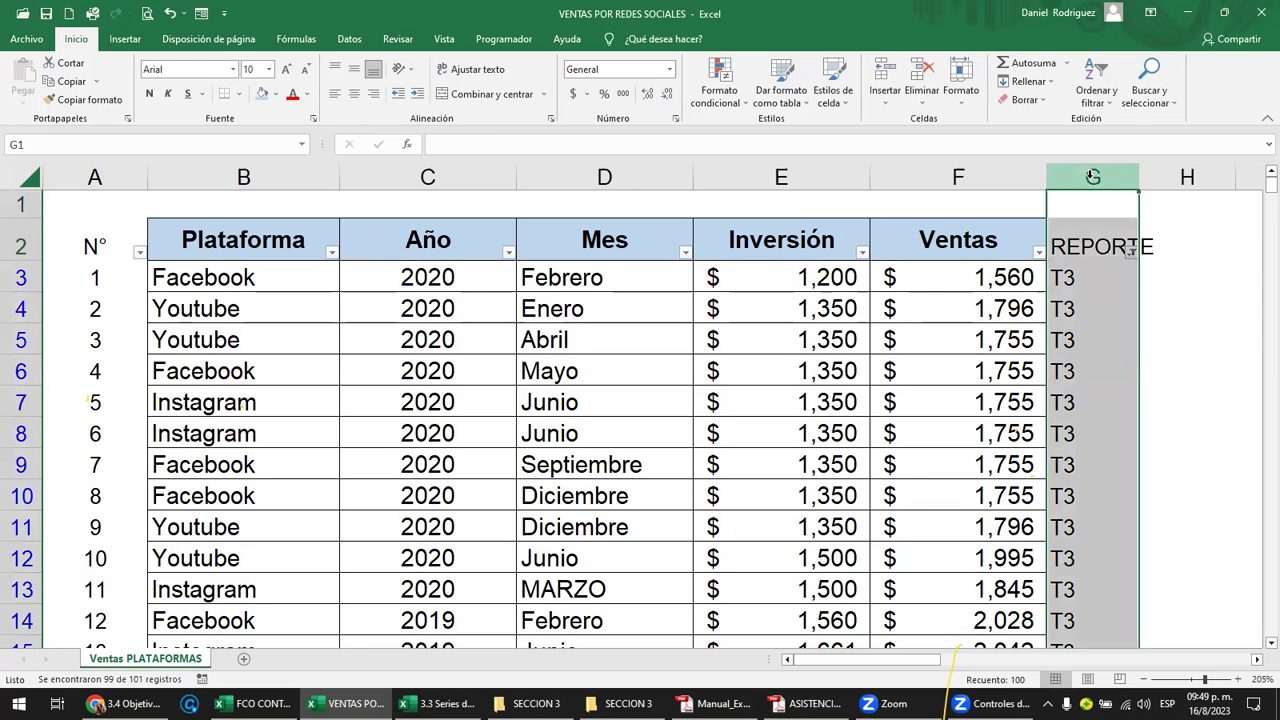
pyautogui.click(120, 175)
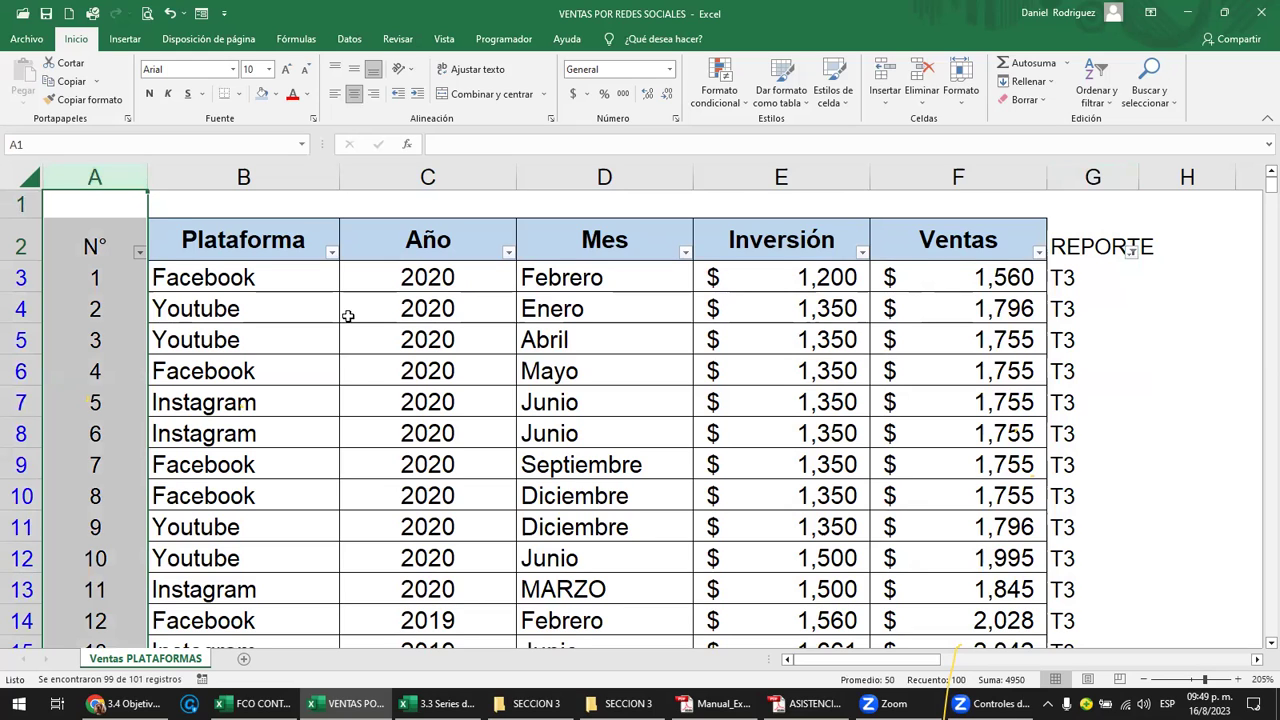
pyautogui.click(415, 265)
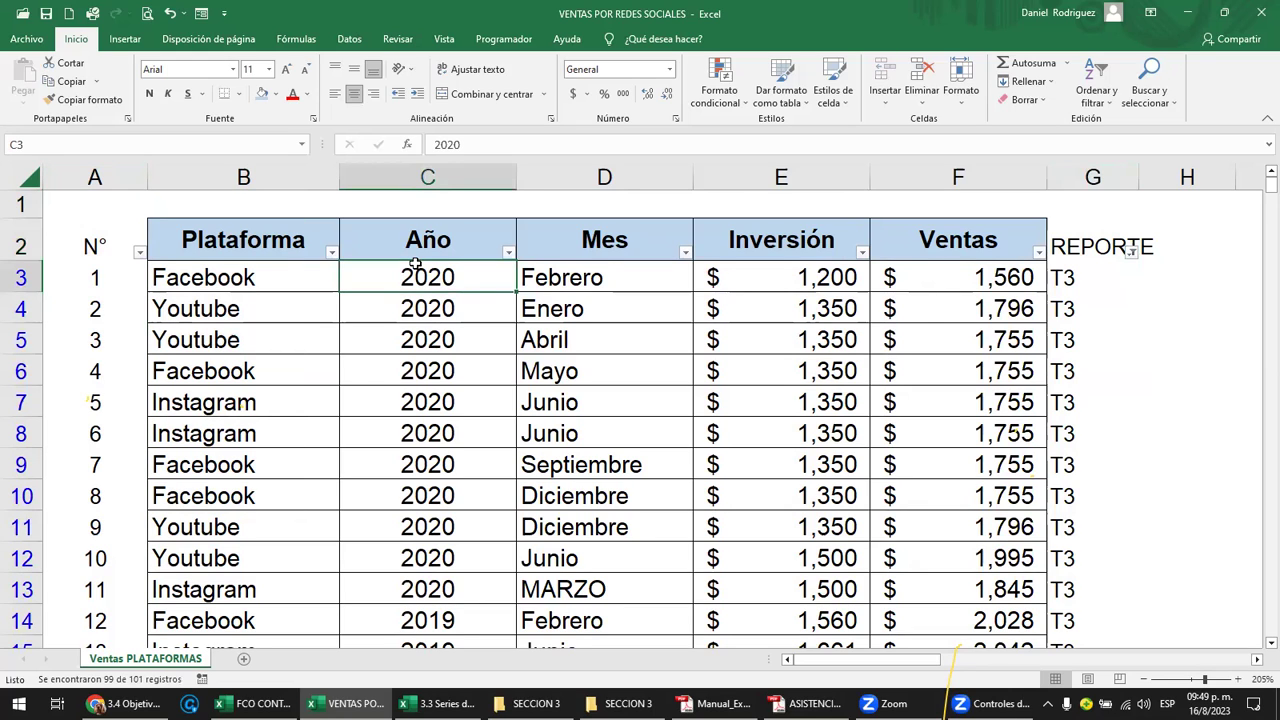
pyautogui.click(1060, 287)
pyautogui.moveTo(1139, 294); pyautogui.dragTo(1138, 322)
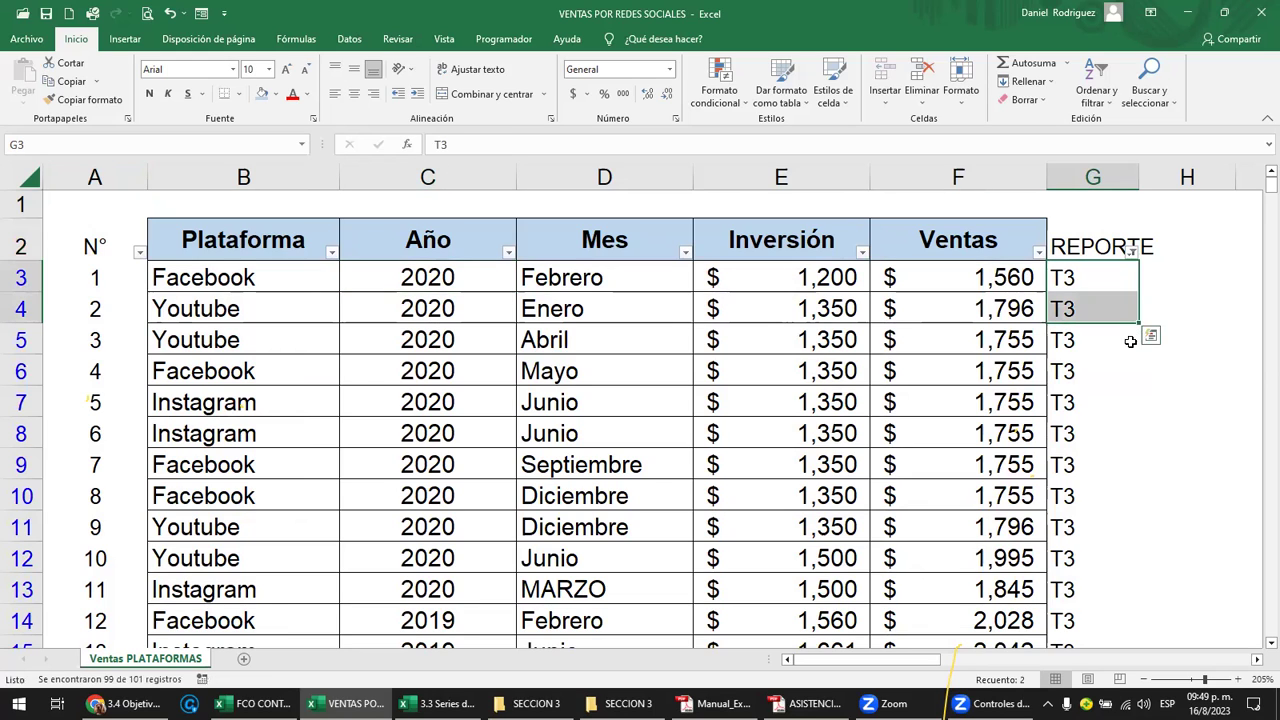
pyautogui.click(1096, 287)
pyautogui.press('Left')
pyautogui.press('Left')
pyautogui.press('Left')
pyautogui.press('Left')
pyautogui.press('Left')
pyautogui.press('Left')
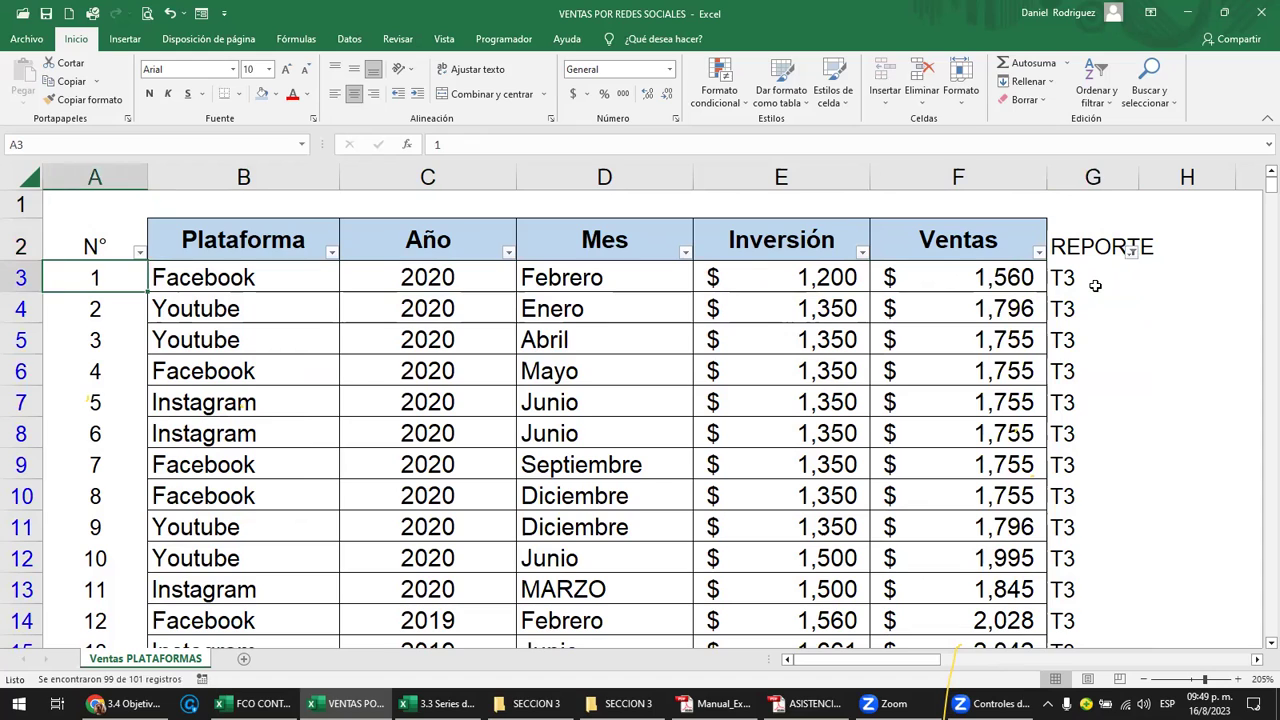
pyautogui.click(95, 177)
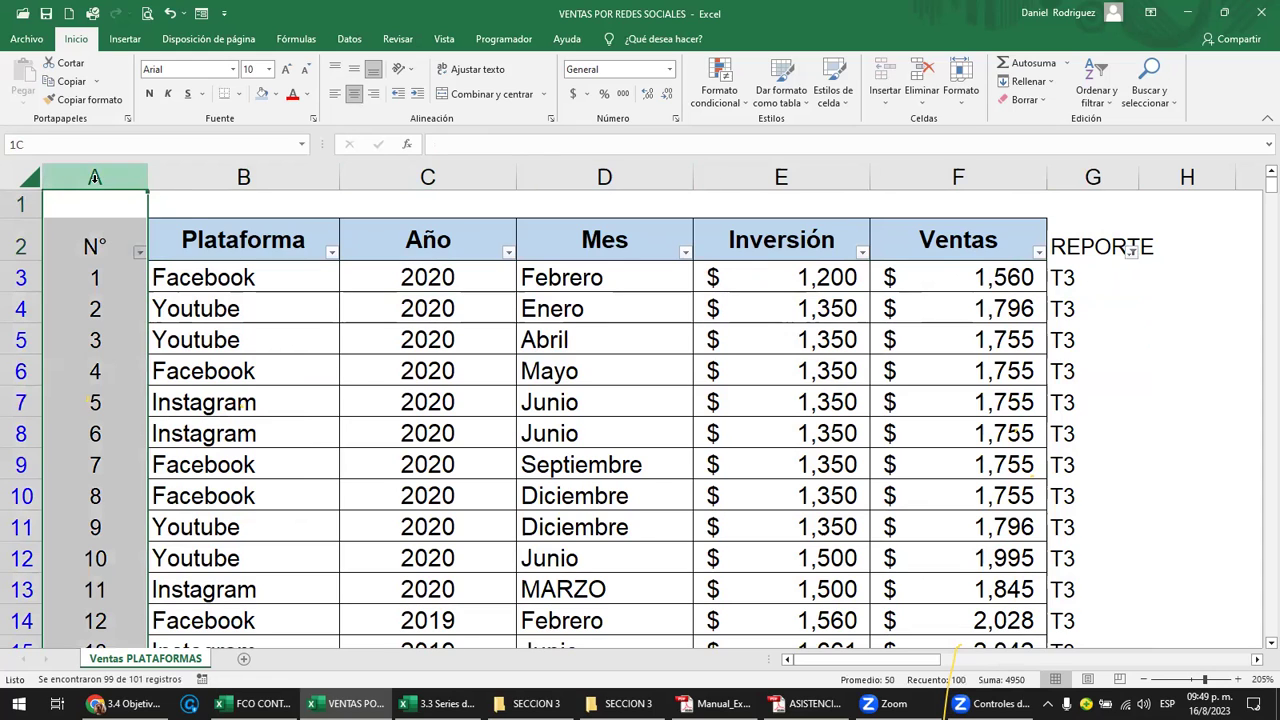
pyautogui.keyDown('ctrl'); pyautogui.click(1094, 177); pyautogui.keyUp('ctrl')
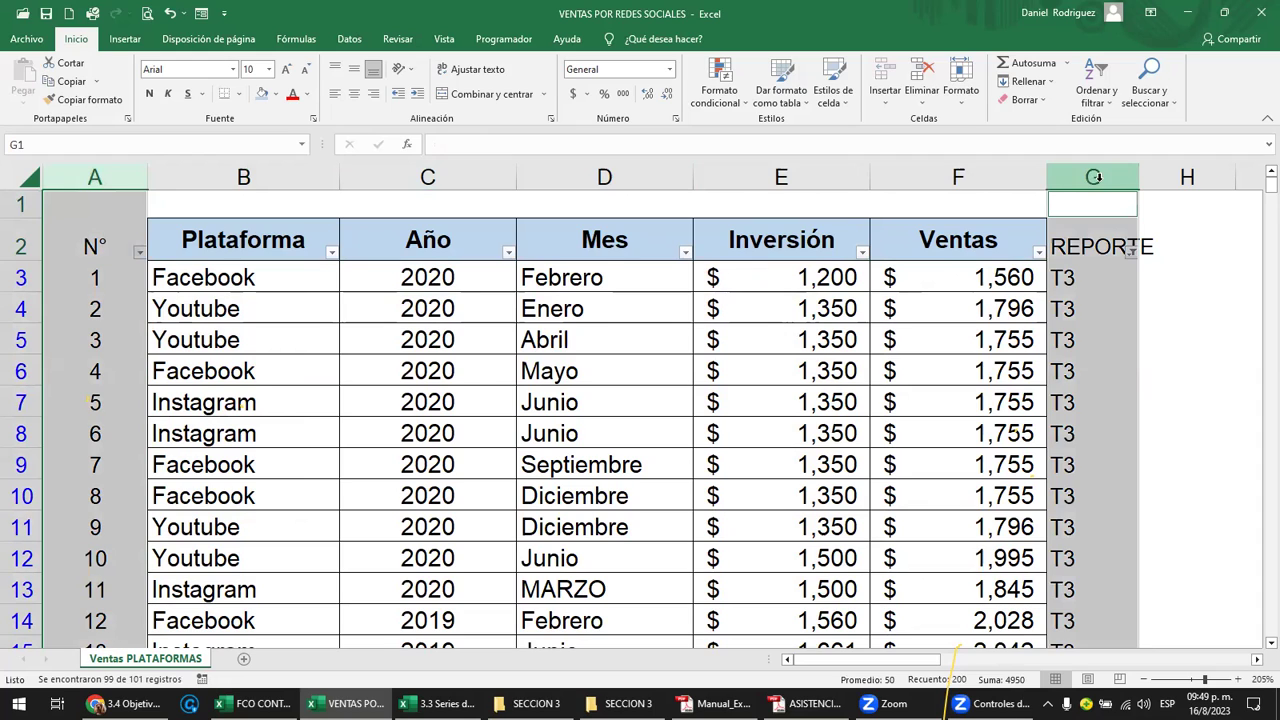
pyautogui.click(357, 409)
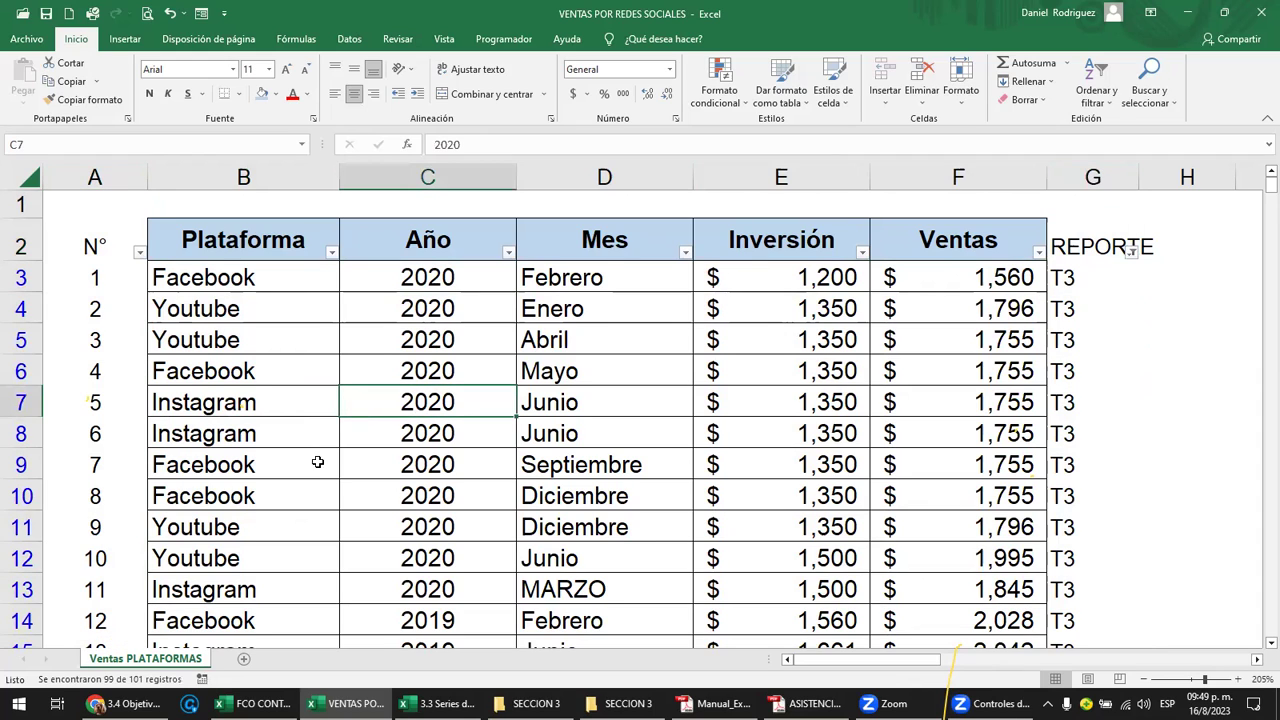
# Switch to the 3.3 Series de relleno workbook and add a new blank sheet.
pyautogui.moveTo(345, 703)
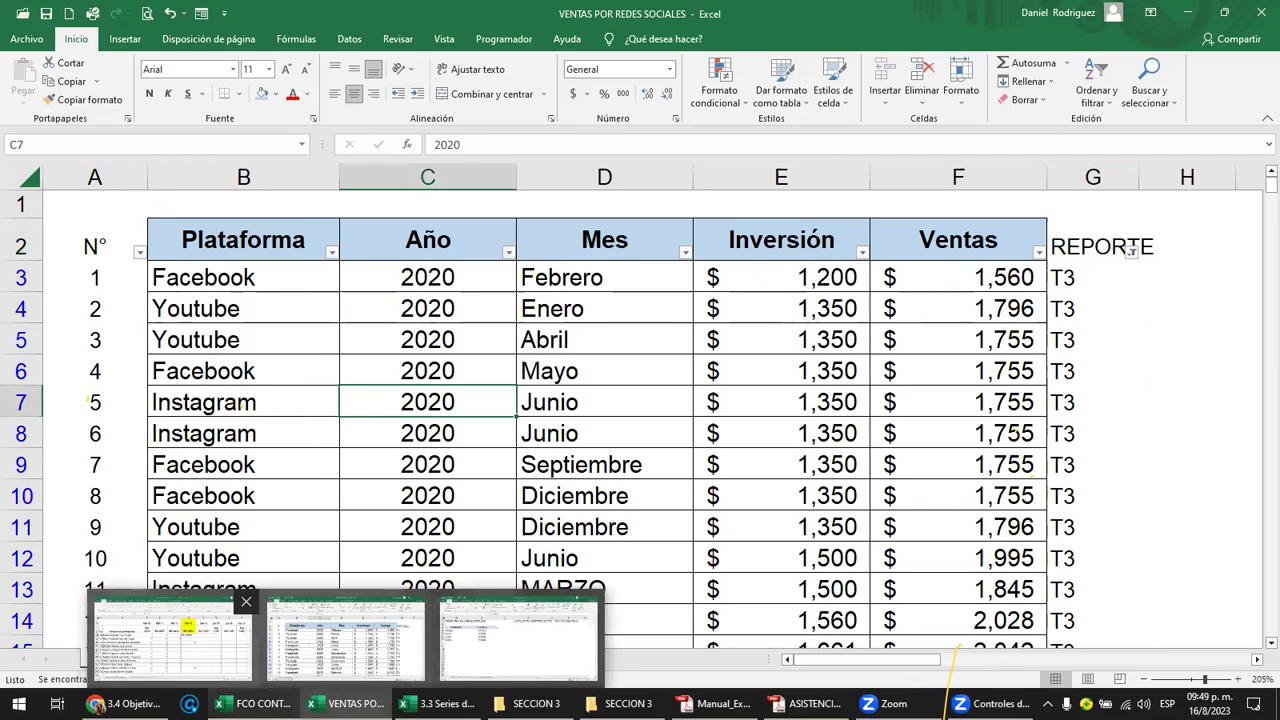
pyautogui.click(518, 640)
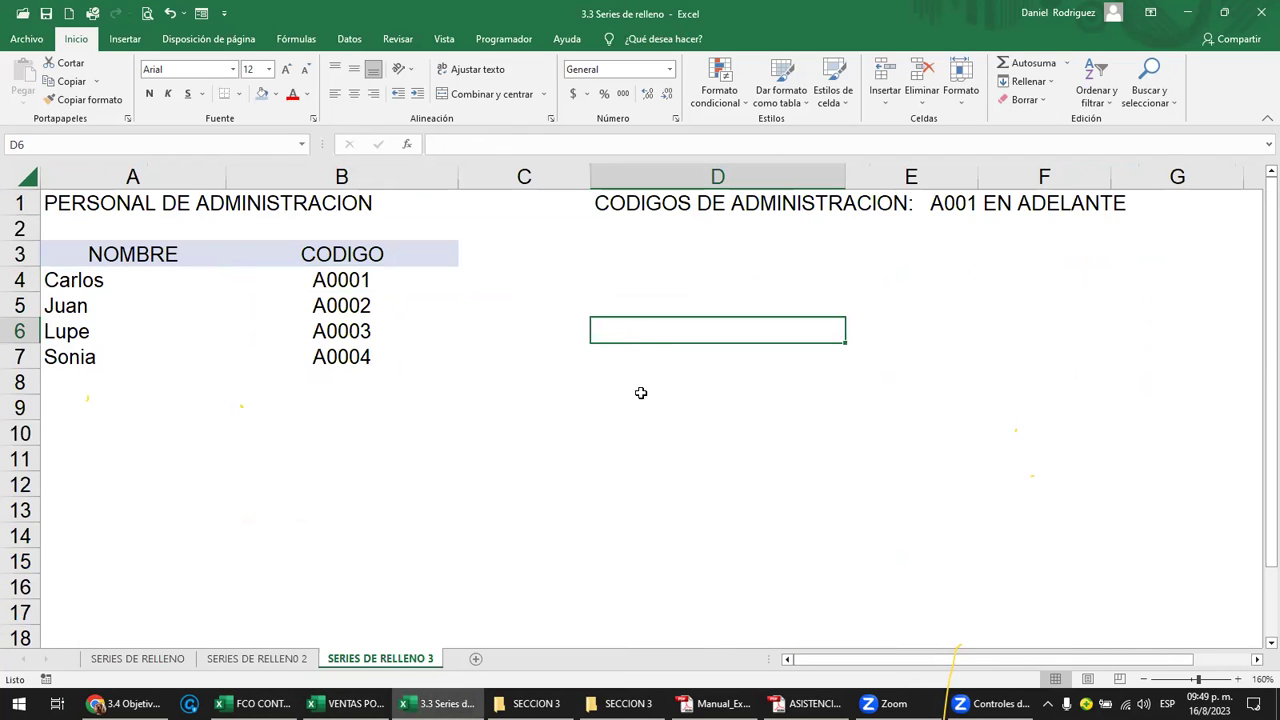
pyautogui.click(705, 364)
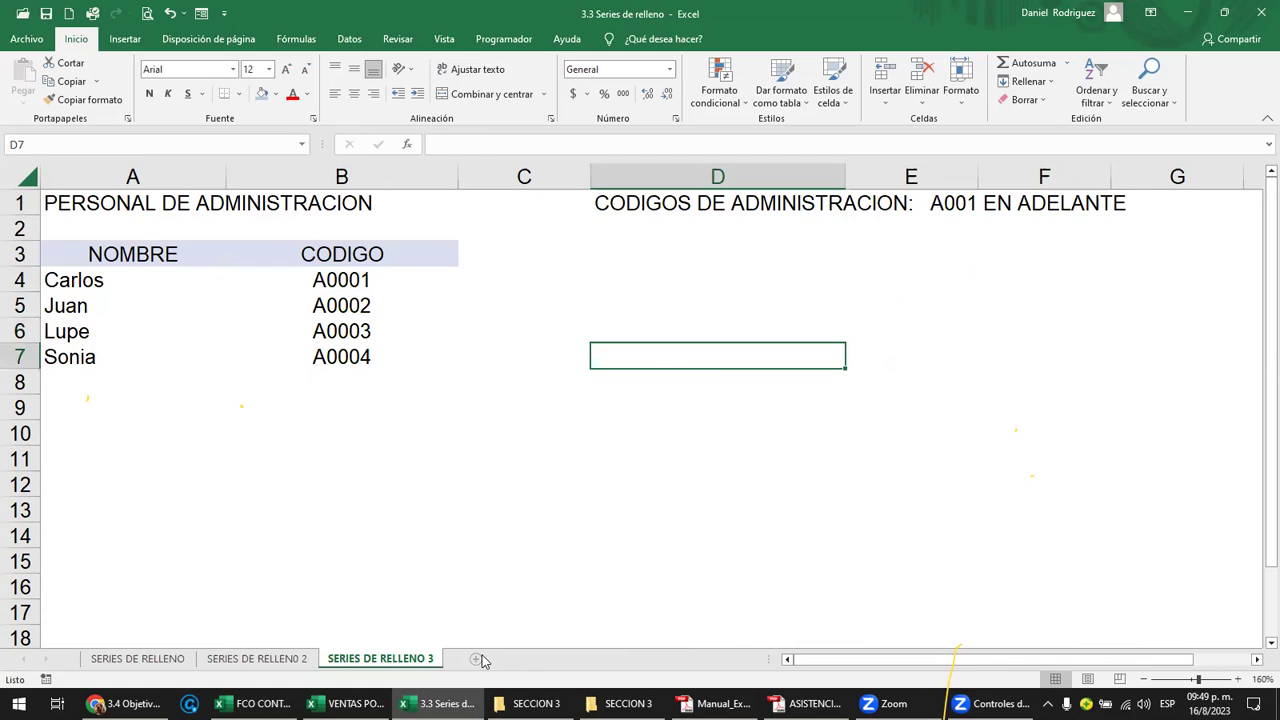
pyautogui.hotkey('shift', 'F11')
pyautogui.keyDown('ctrl'); pyautogui.scroll(7, 223, 343); pyautogui.keyUp('ctrl')
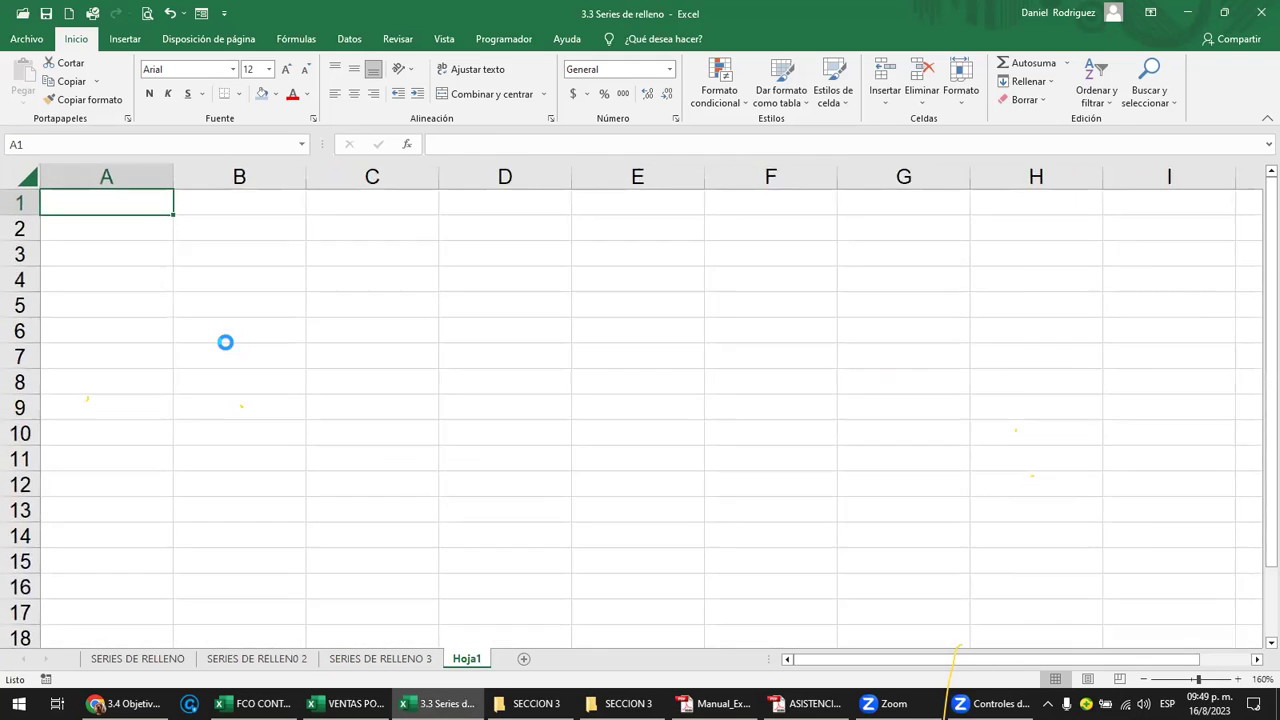
# Enter the heading SERIE in B3 with the values A in B4 and B in B5.
pyautogui.click(227, 286)
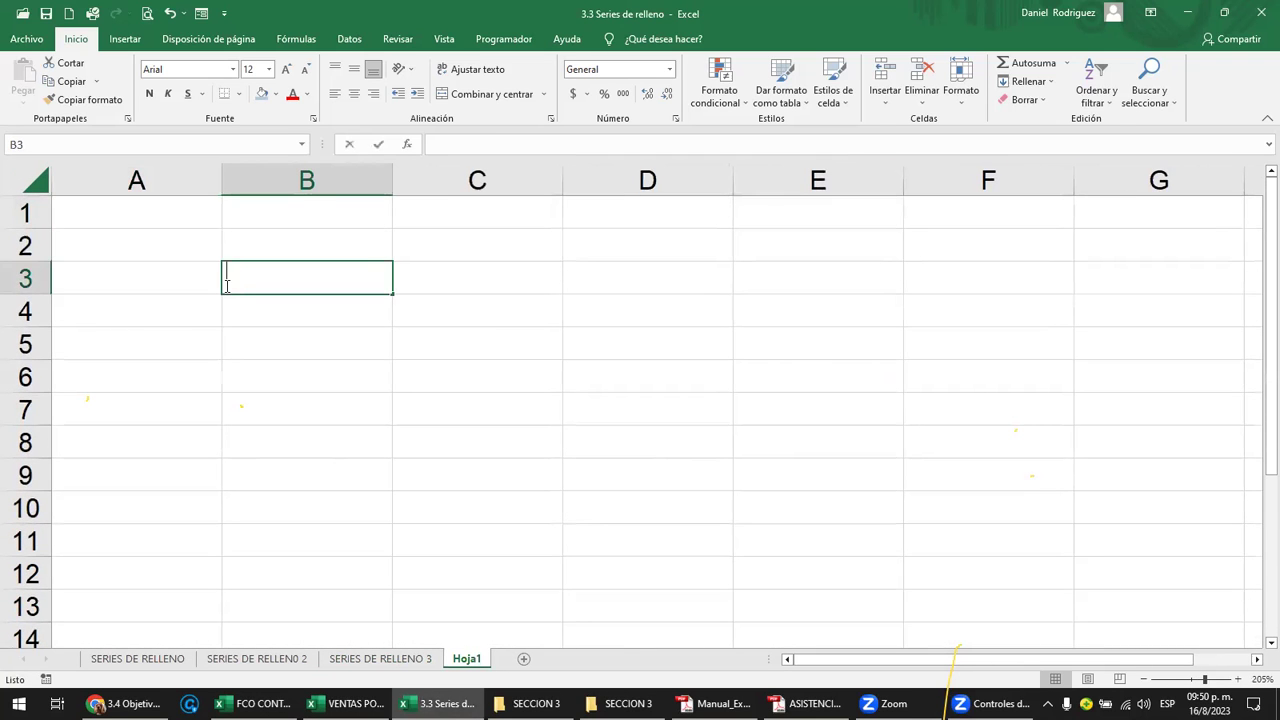
pyautogui.write('SERIE')
pyautogui.press('Return')
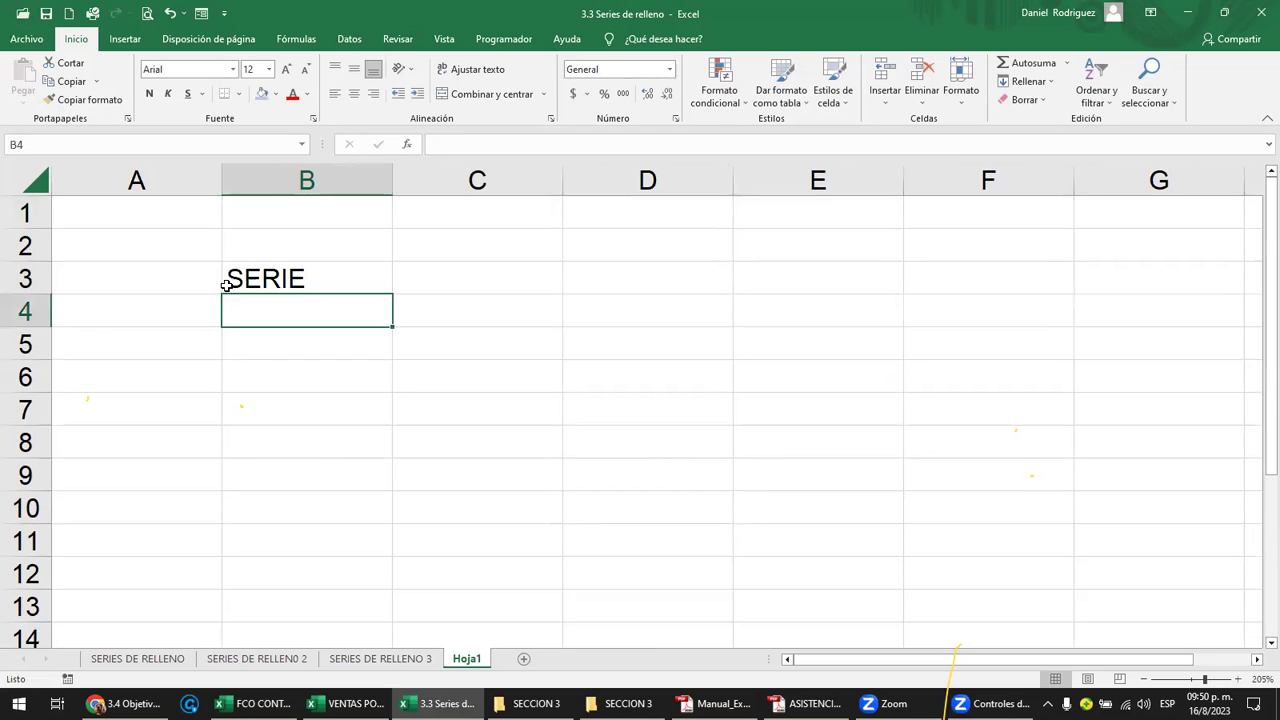
pyautogui.write('A')
pyautogui.press('Return')
pyautogui.write('B')
pyautogui.press('Return')
pyautogui.press('Up')
pyautogui.press('Up')
pyautogui.press('Down')
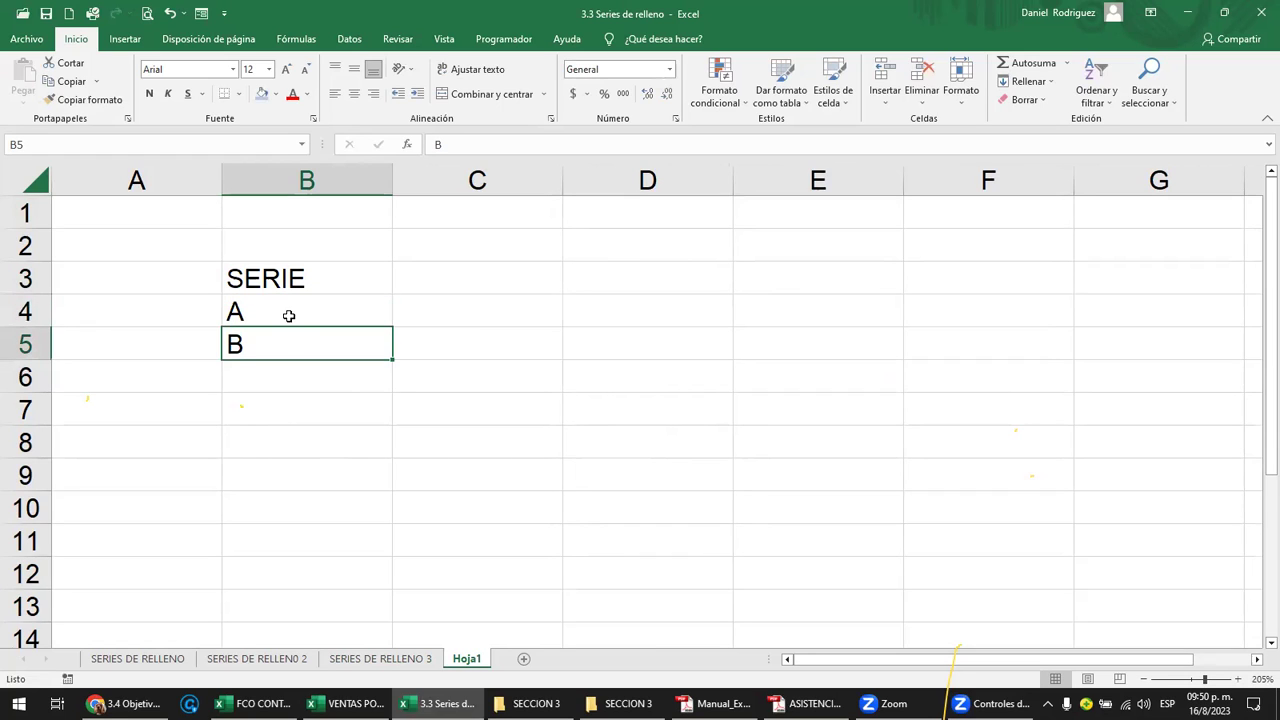
# Try repeating the A and B values by copying B4:B5 and pasting them at B6, and undo the paste.
pyautogui.moveTo(279, 313); pyautogui.dragTo(277, 334)
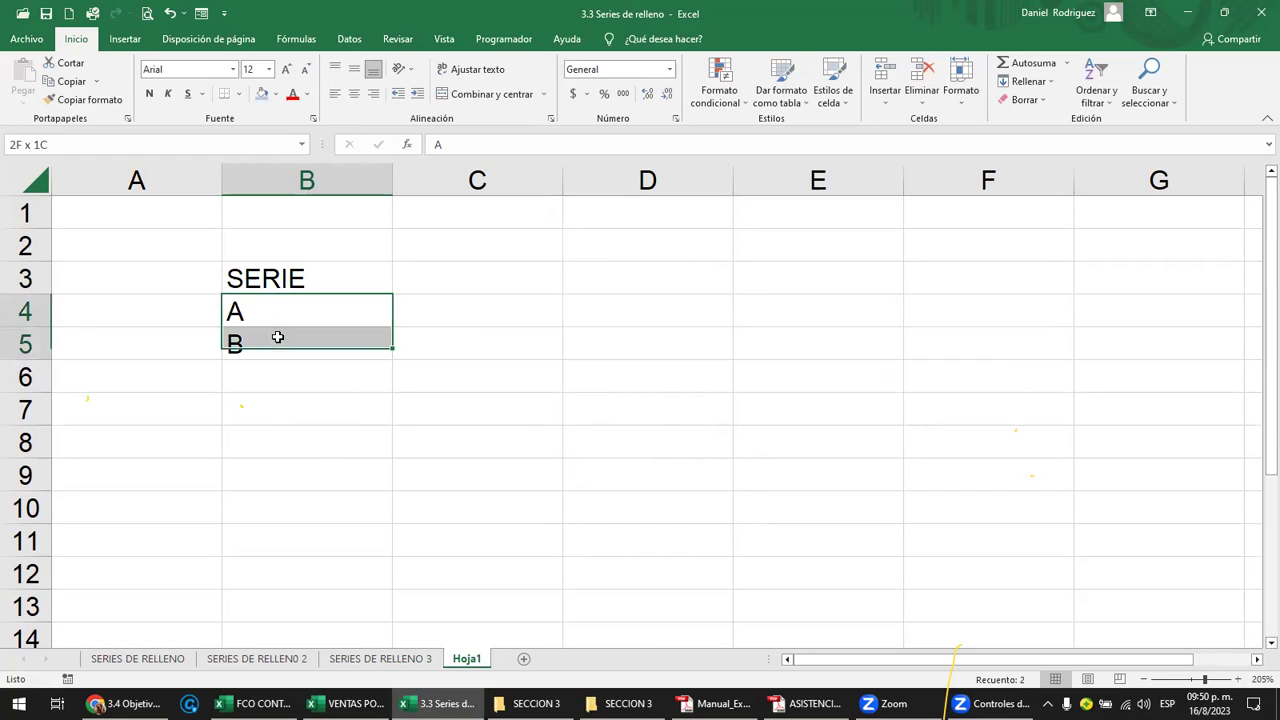
pyautogui.hotkey('ctrl', 'c')
pyautogui.press('Down')
pyautogui.press('Down')
pyautogui.hotkey('ctrl', 'v')
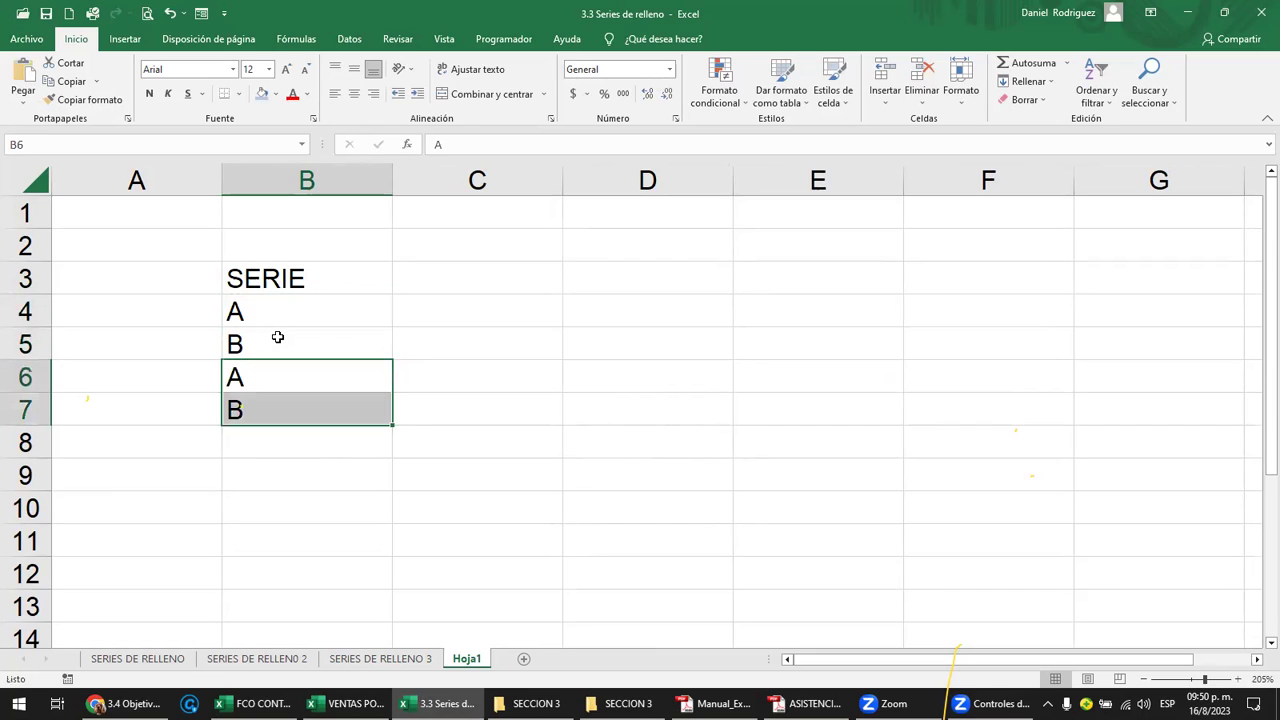
pyautogui.hotkey('ctrl', 'z')
pyautogui.press('Escape')
# Try filling the A and B pattern from B4:B5 down to B7, and undo the fill.
pyautogui.moveTo(280, 311); pyautogui.dragTo(286, 331)
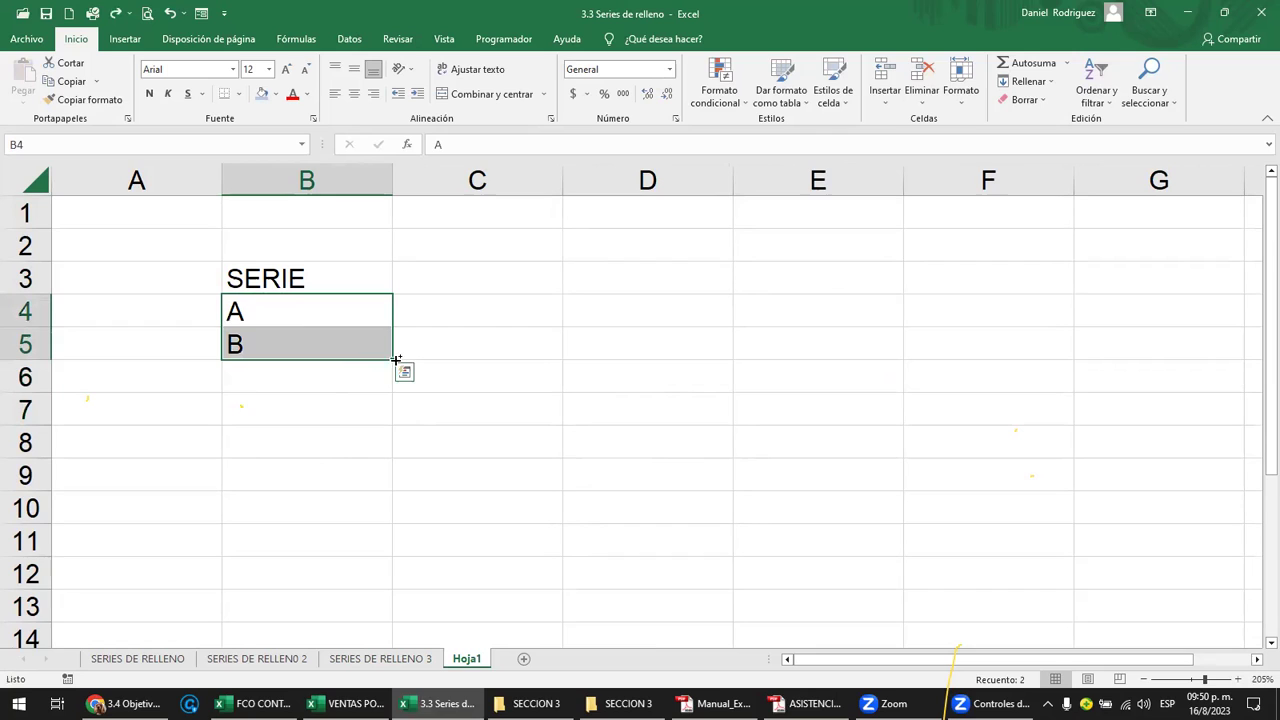
pyautogui.moveTo(394, 360); pyautogui.dragTo(389, 421)
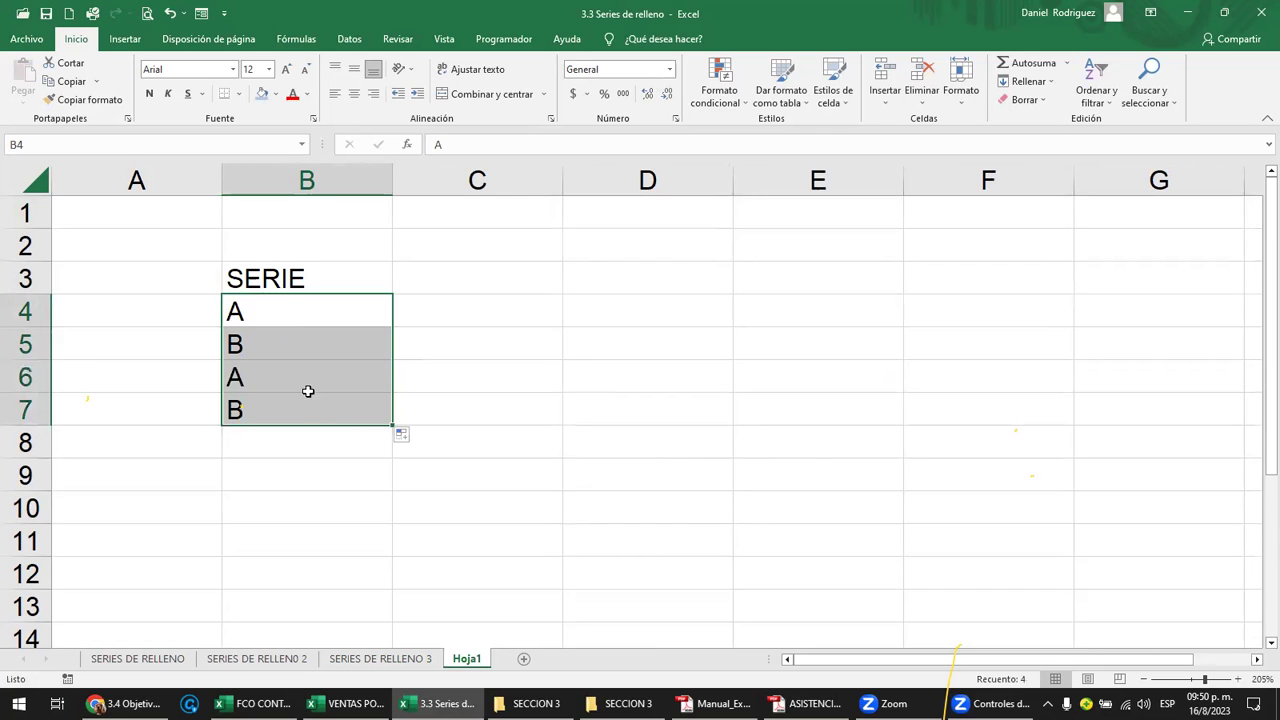
pyautogui.hotkey('ctrl', 'z')
# Try filling the A and B pattern from B4:B5 down to B9, undo the fill and select C4.
pyautogui.moveTo(320, 309); pyautogui.dragTo(318, 338)
pyautogui.moveTo(390, 361); pyautogui.dragTo(389, 497)
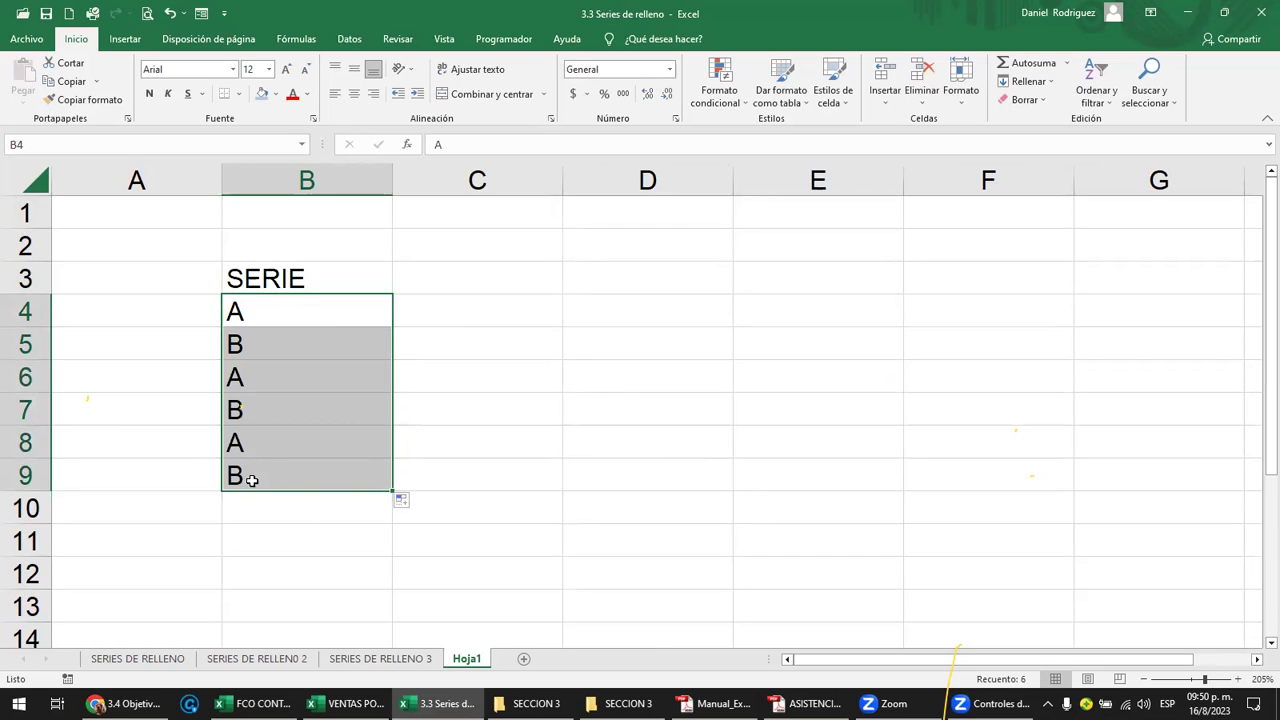
pyautogui.hotkey('ctrl', 'z')
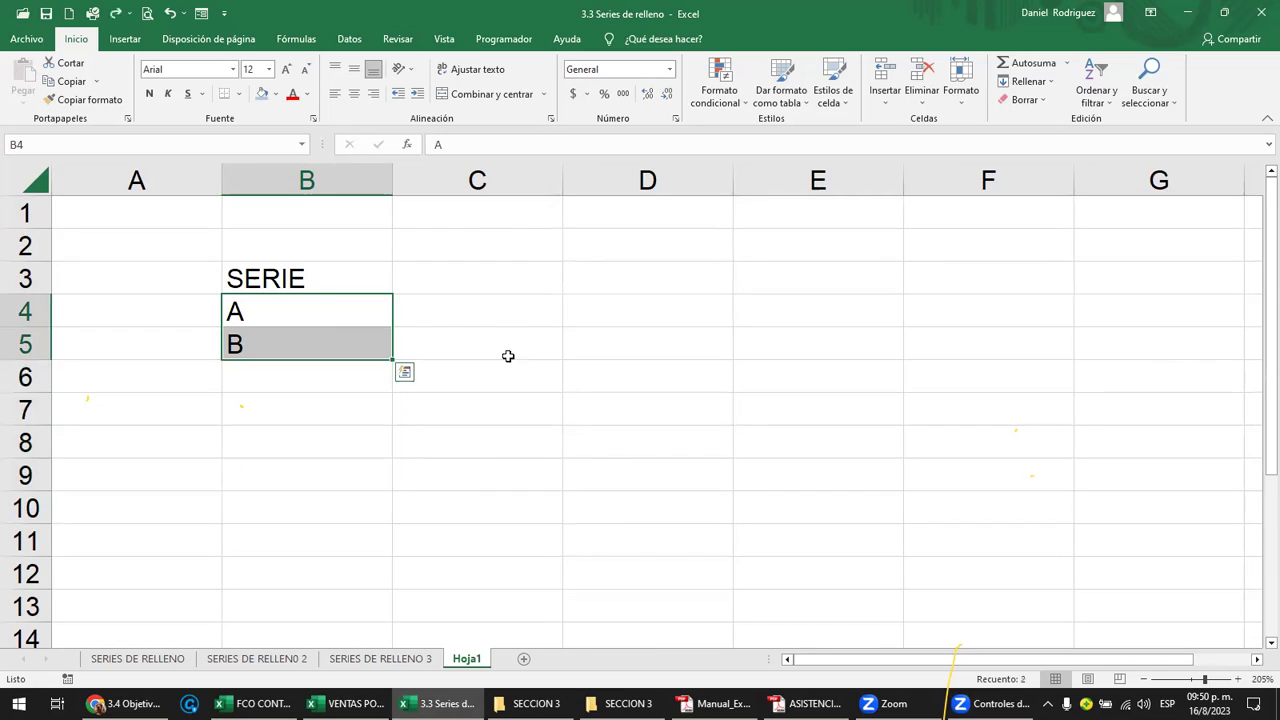
pyautogui.click(489, 327)
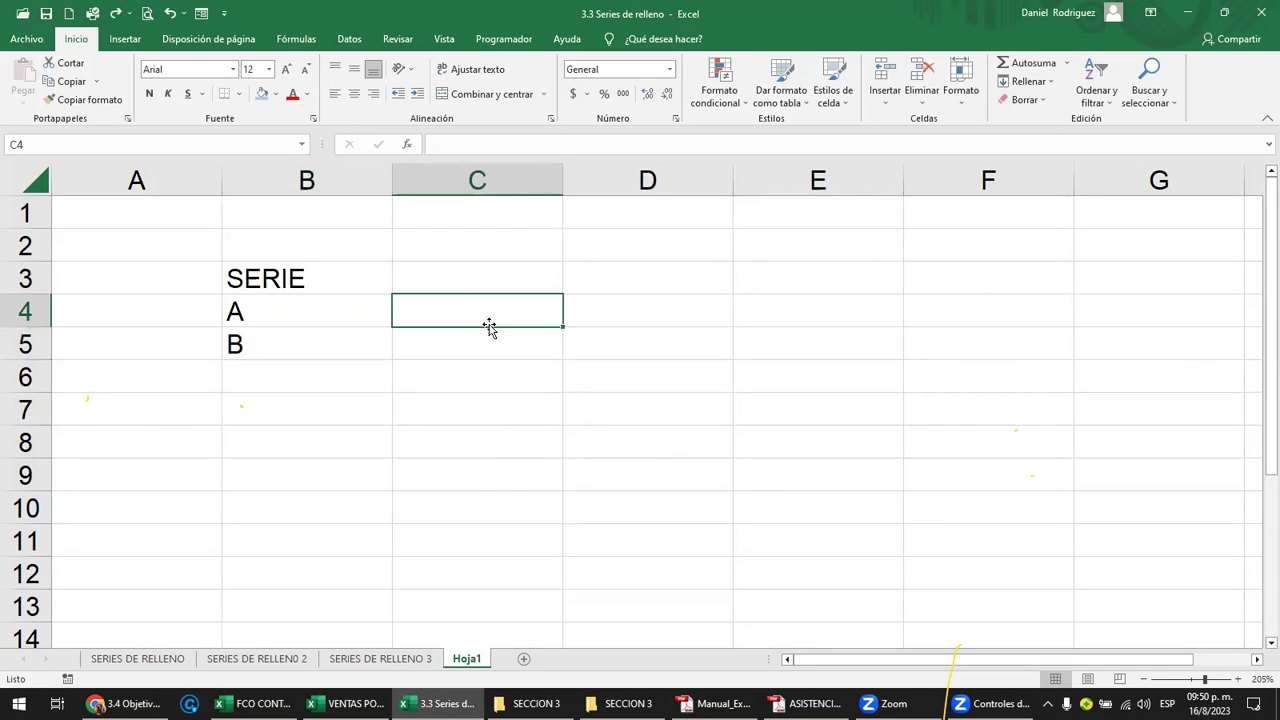
# Clear the B from B5 and change the value in B4 to A1.
pyautogui.press('Left')
pyautogui.press('Down')
pyautogui.press('Delete')
pyautogui.press('Up')
pyautogui.press('F2')
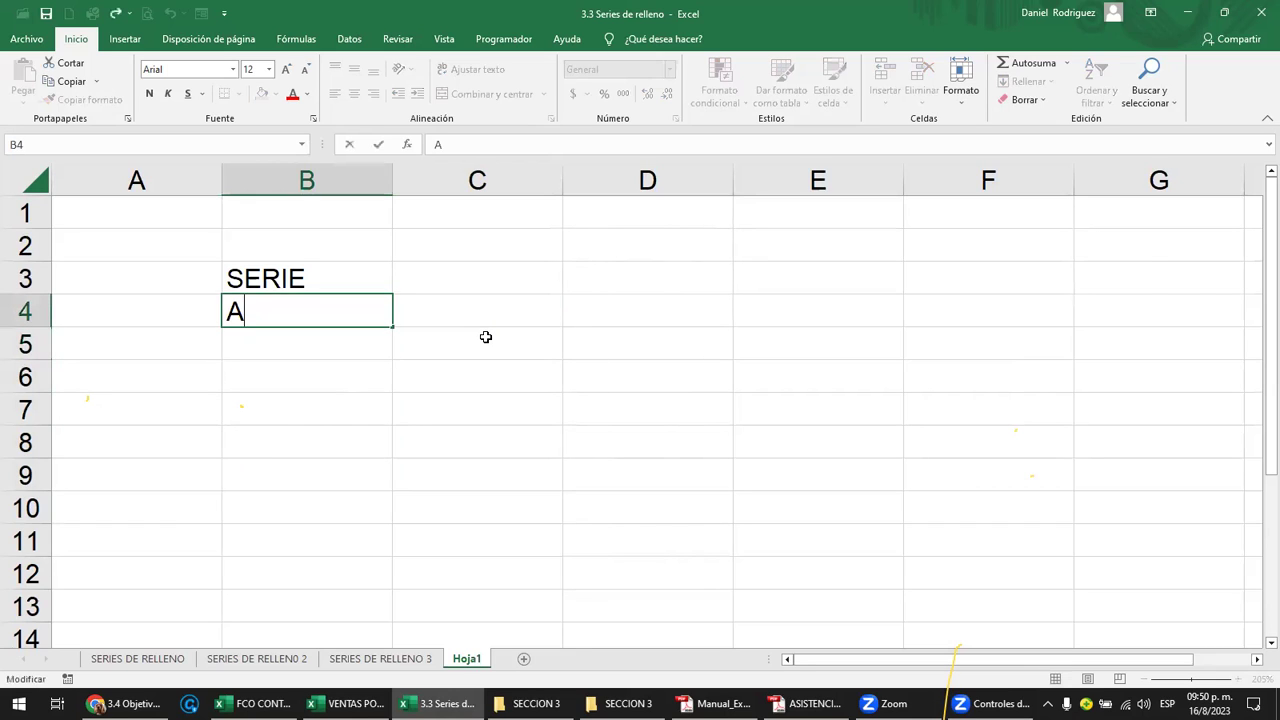
pyautogui.write('1')
pyautogui.press('Return')
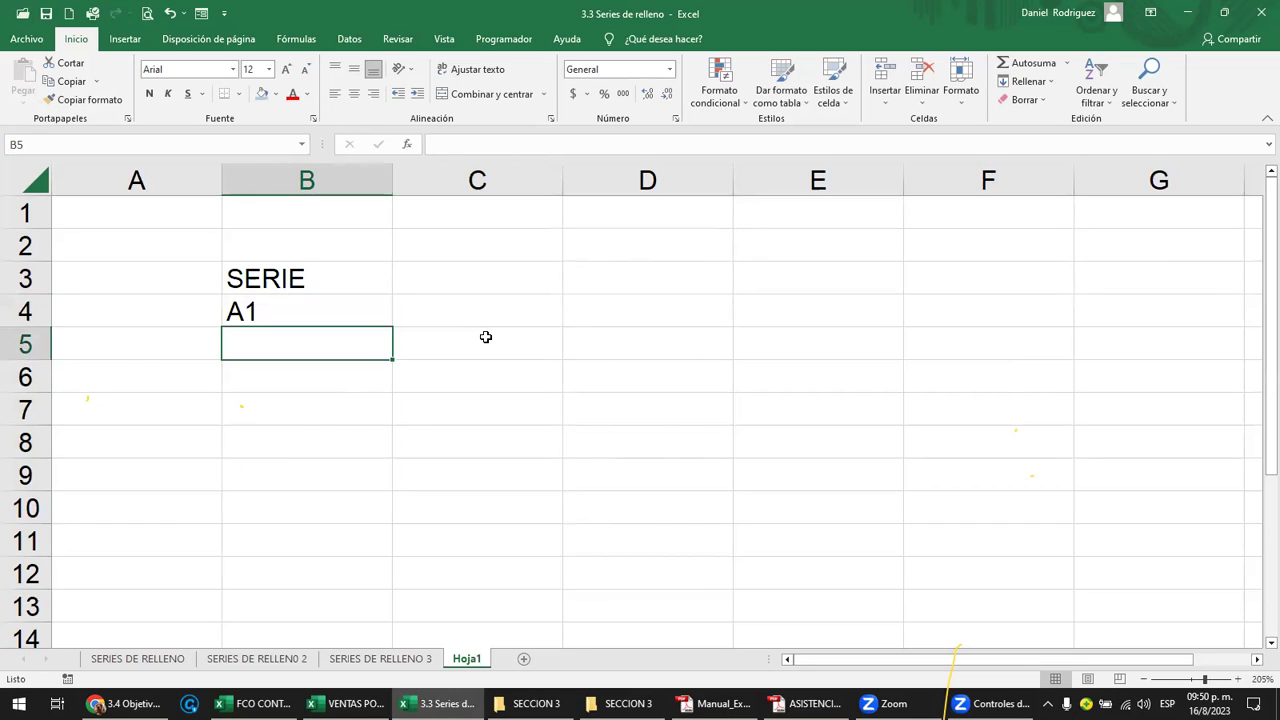
# Fill the series from B4 down to B7, producing A1 to A4, and check the filled cells.
pyautogui.click(343, 316)
pyautogui.moveTo(392, 327); pyautogui.dragTo(384, 428)
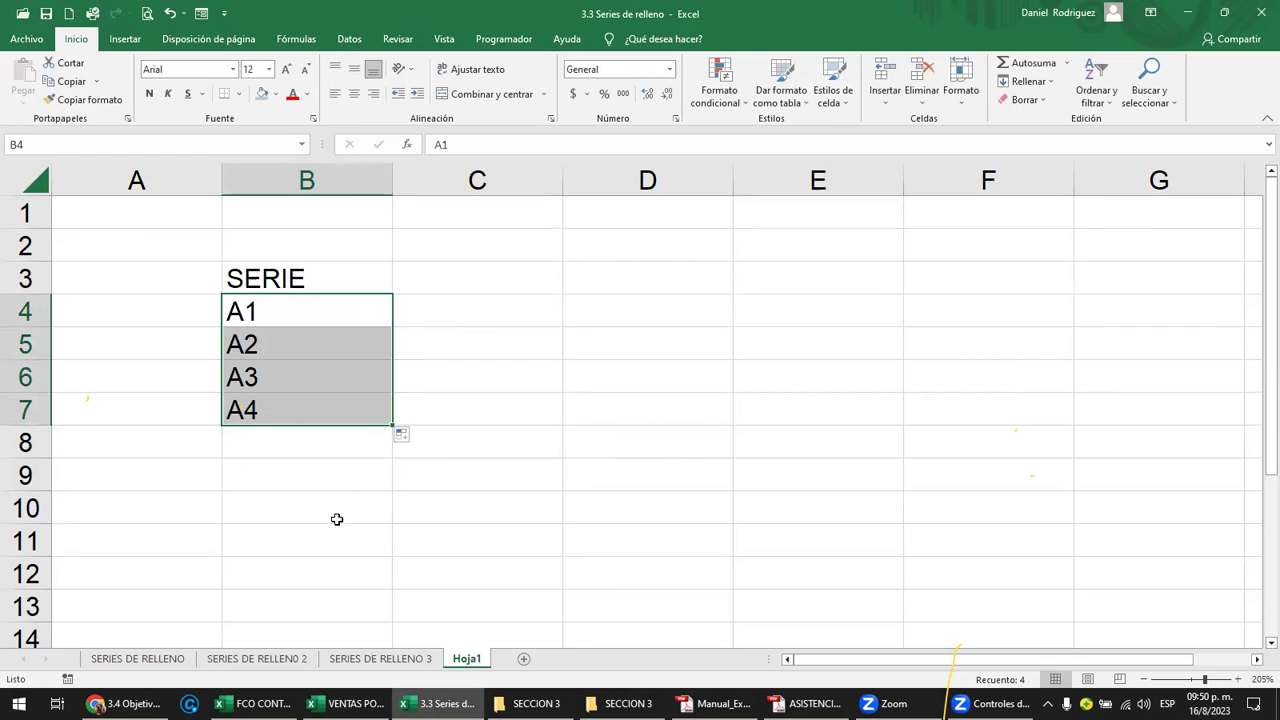
pyautogui.moveTo(252, 312); pyautogui.dragTo(263, 395)
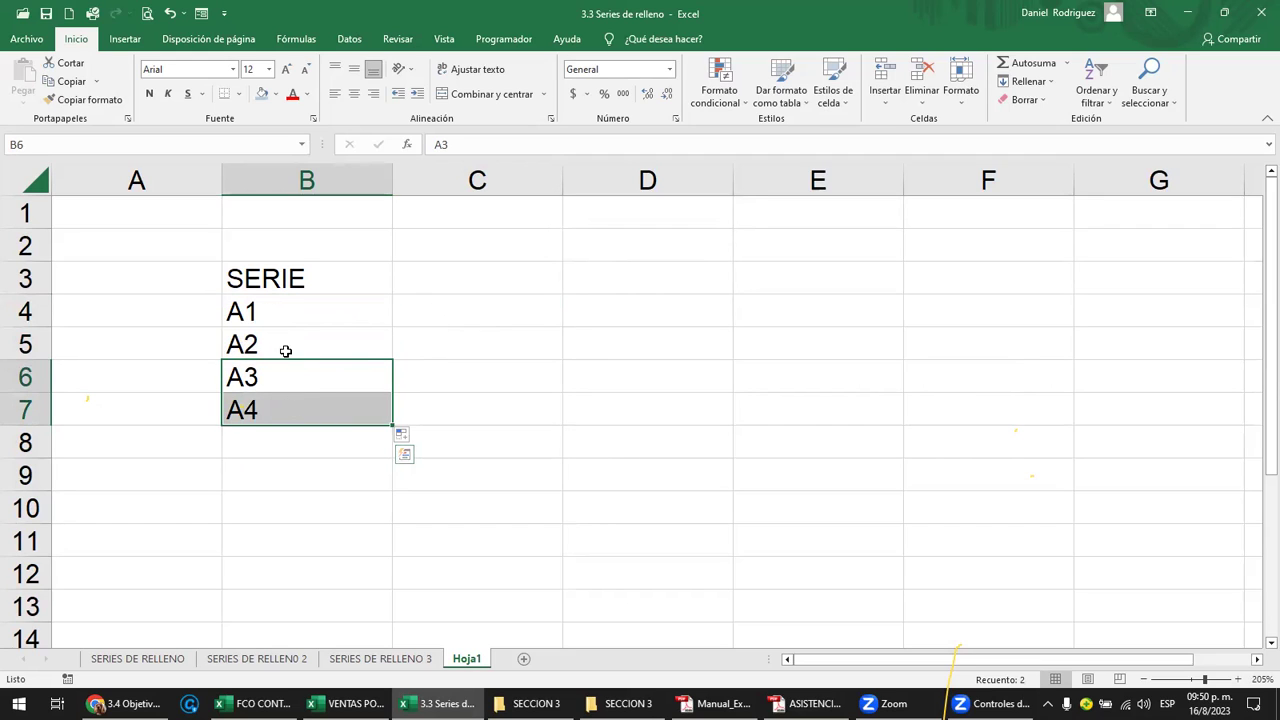
pyautogui.click(355, 541)
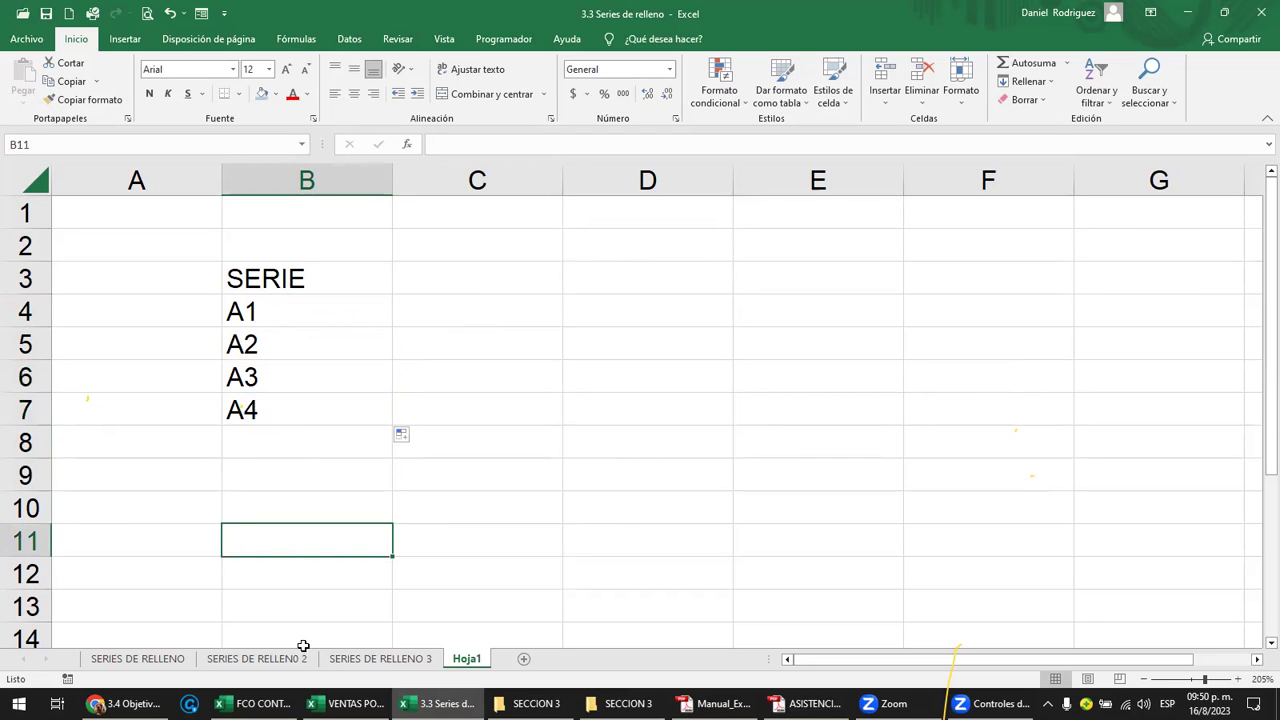
# Consult the Series de relleno slide in Chrome, then enter the heading FECHA in C3 back in Excel.
pyautogui.click(125, 704)
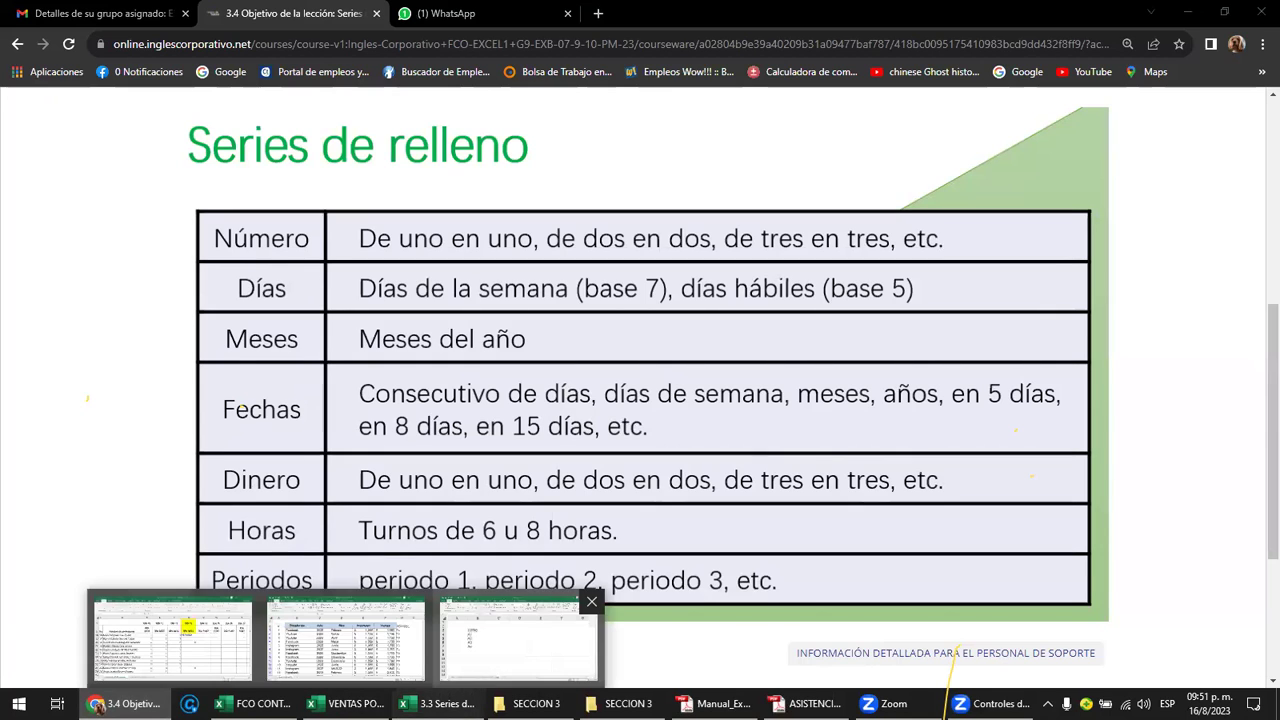
pyautogui.click(440, 703)
pyautogui.click(310, 282)
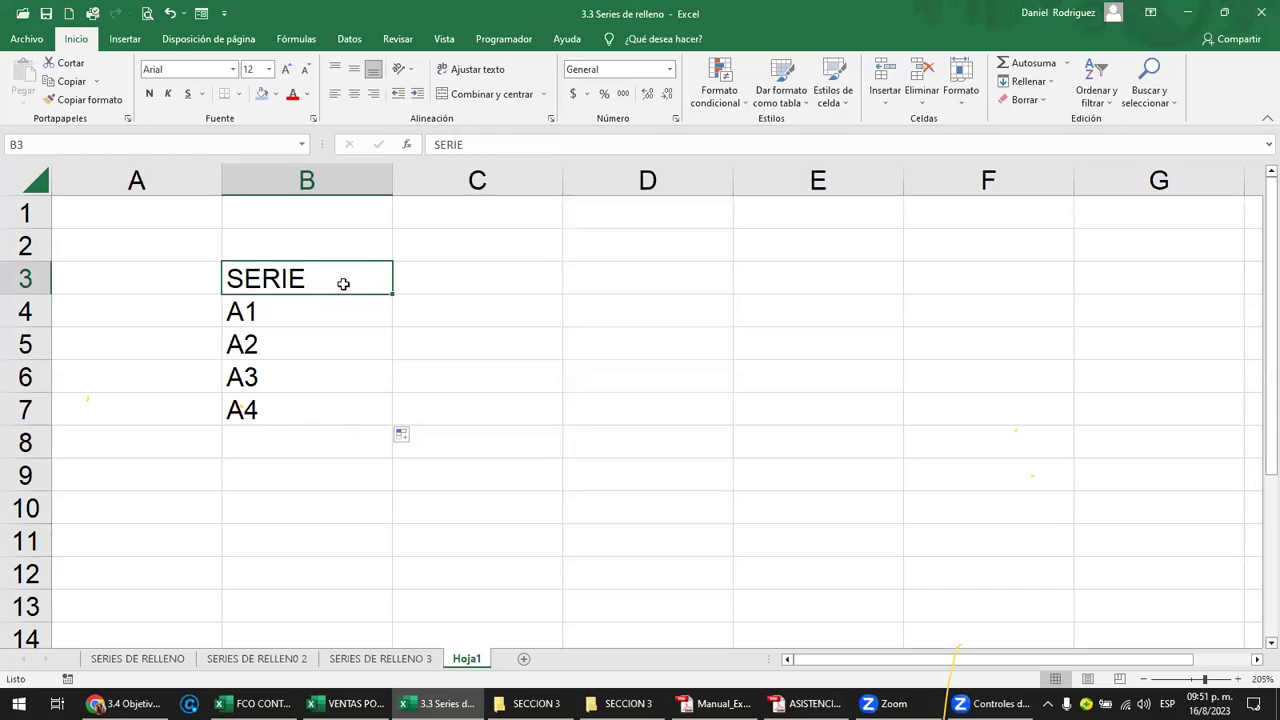
pyautogui.press('Right')
pyautogui.write('FECHA')
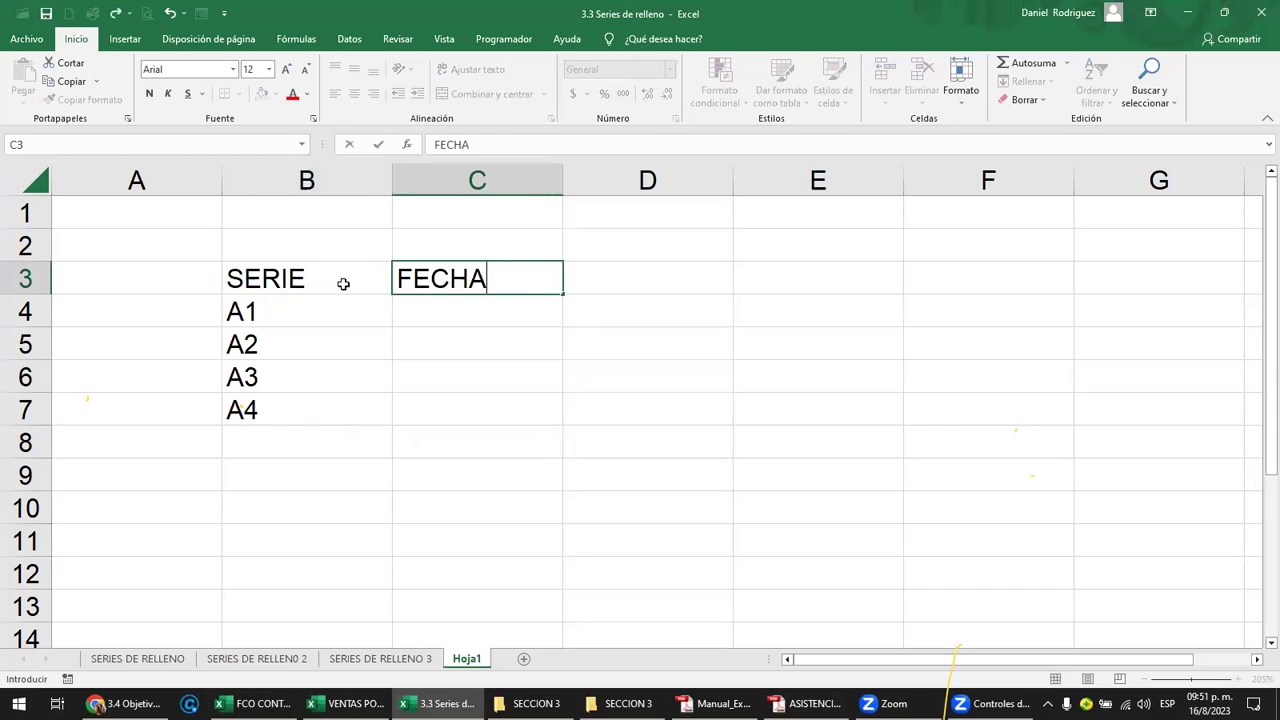
pyautogui.press('Return')
# Clear the SERIE heading and its values from B3:B7.
pyautogui.press('Left')
pyautogui.press('Up')
pyautogui.hotkey('shift', 'Down')
pyautogui.hotkey('shift', 'Down')
pyautogui.hotkey('shift', 'Down')
pyautogui.hotkey('shift', 'Down')
pyautogui.press('Delete')
# Enter the date 01/01/2023 in C4 below the FECHA heading.
pyautogui.press('Right')
pyautogui.press('Down')
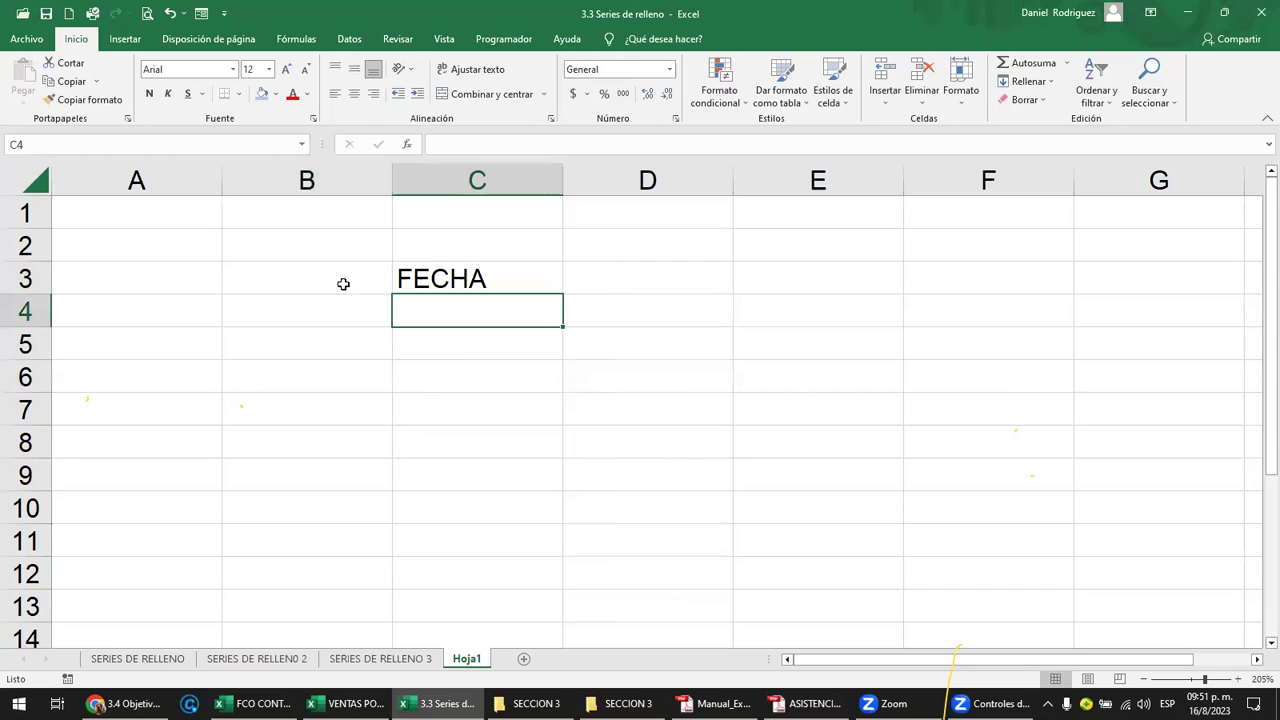
pyautogui.write('01')
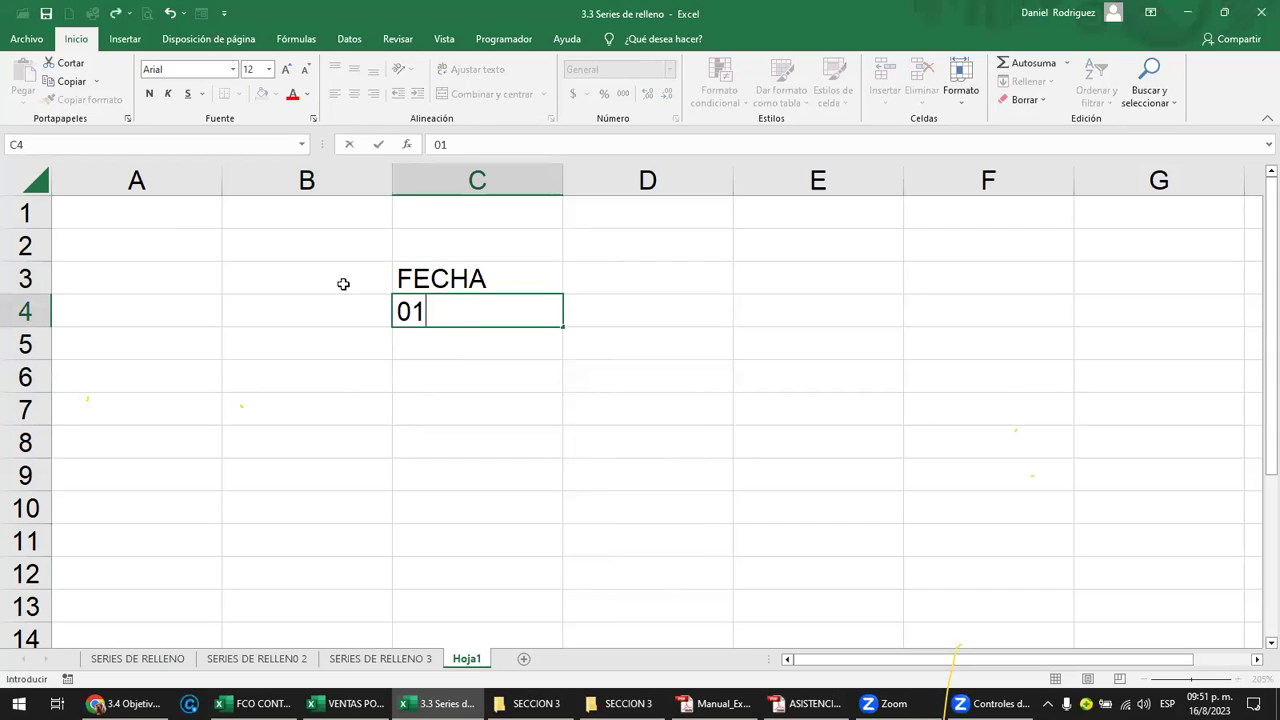
pyautogui.write('/01/2023')
pyautogui.press('Return')
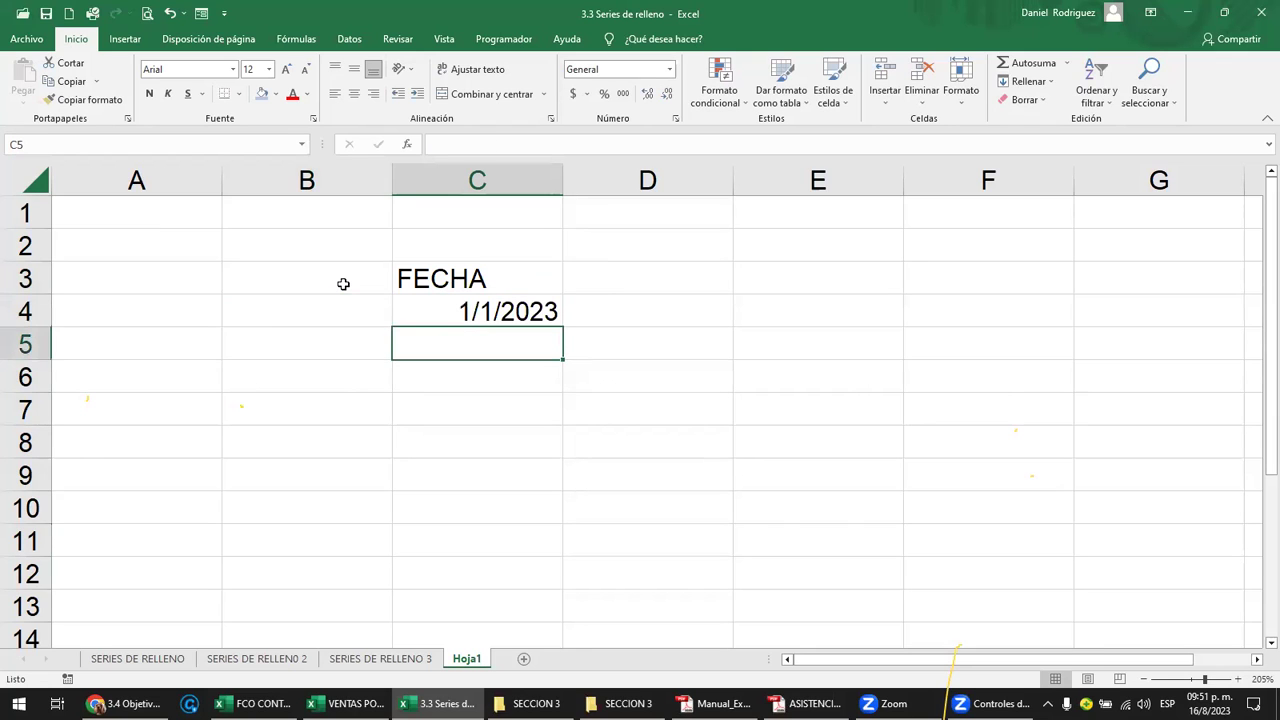
# Try the Fecha larga format on the date in C4 and return it to Fecha corta.
pyautogui.click(511, 314)
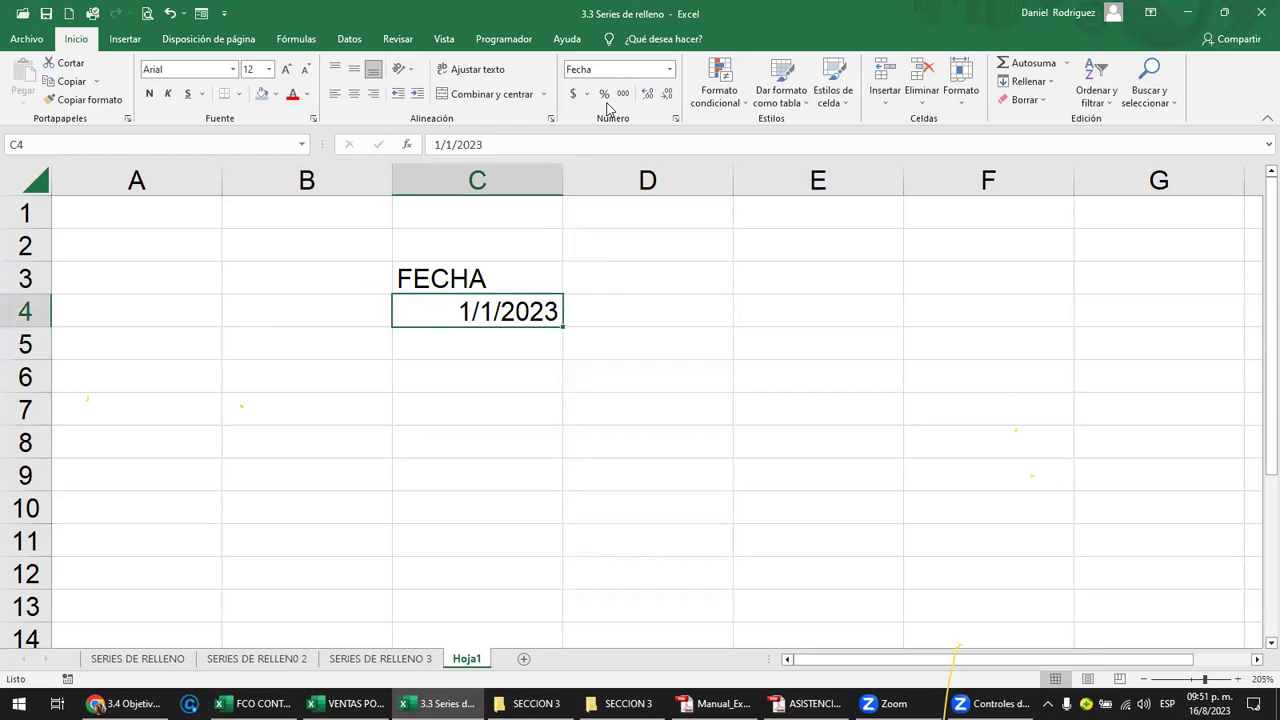
pyautogui.click(670, 70)
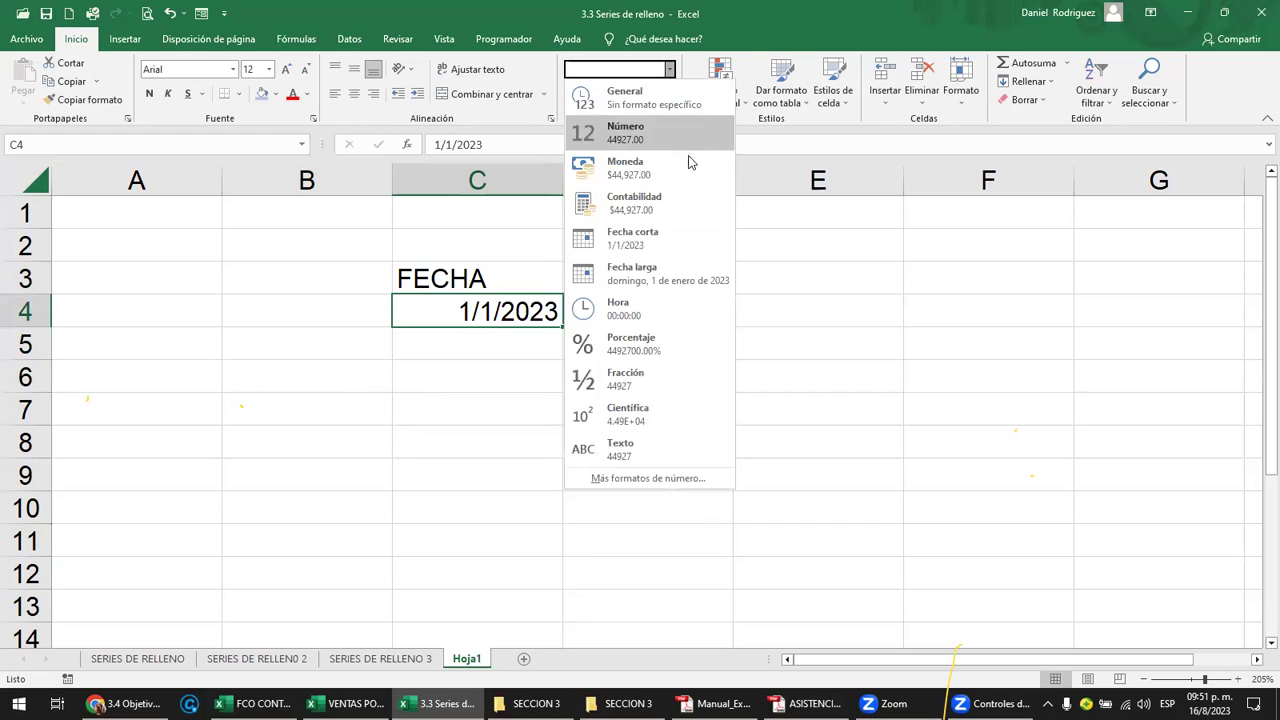
pyautogui.click(663, 280)
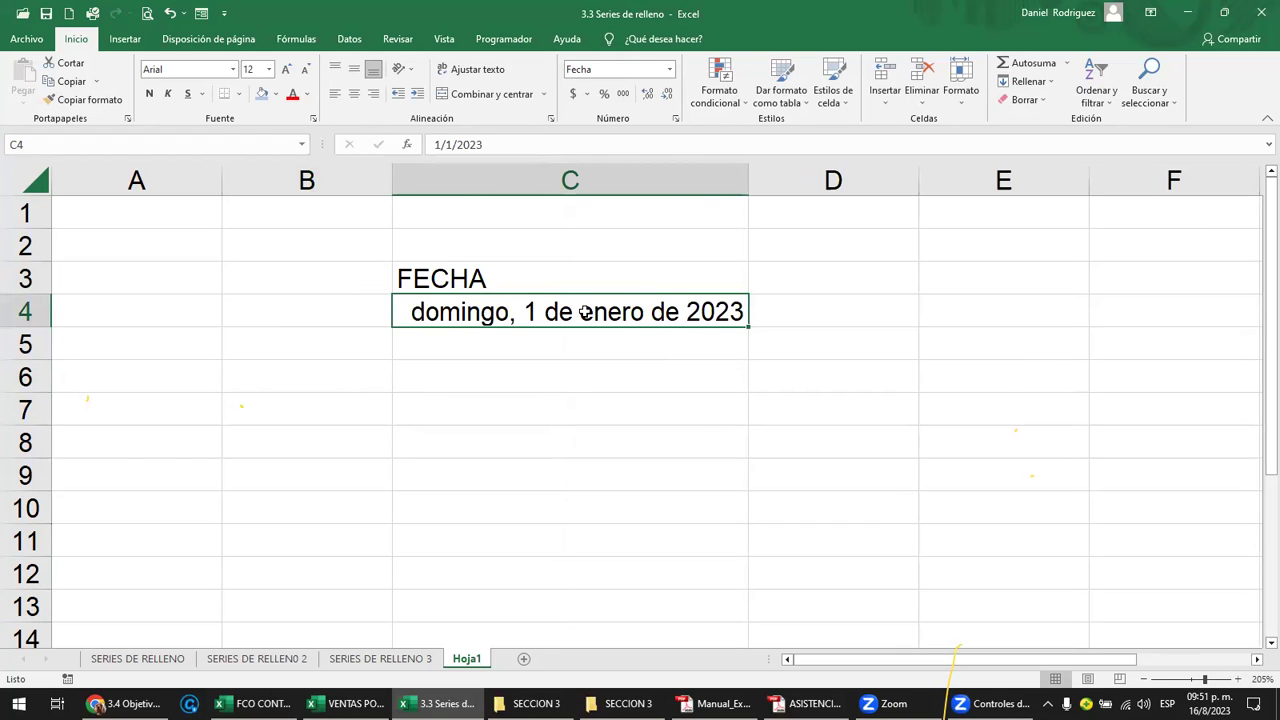
pyautogui.click(669, 70)
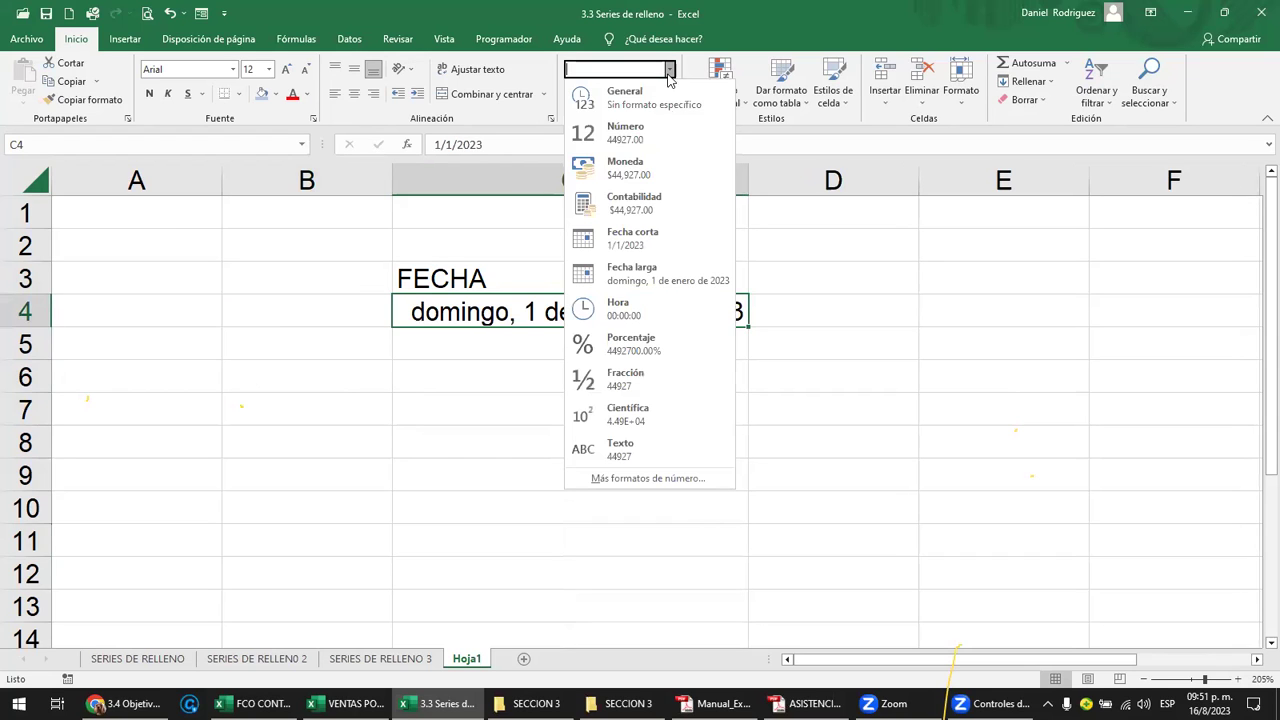
pyautogui.click(660, 237)
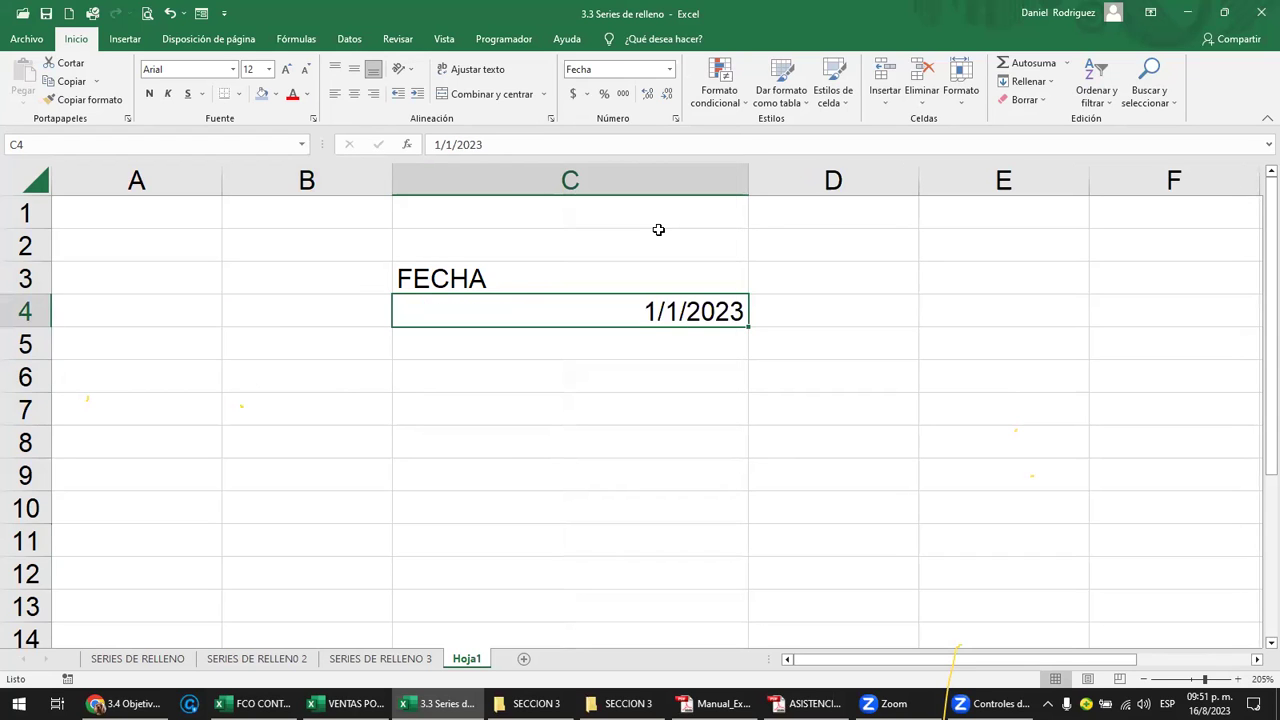
# Center the contents of column C and fill the daily date series from C4 down to C8.
pyautogui.click(571, 182)
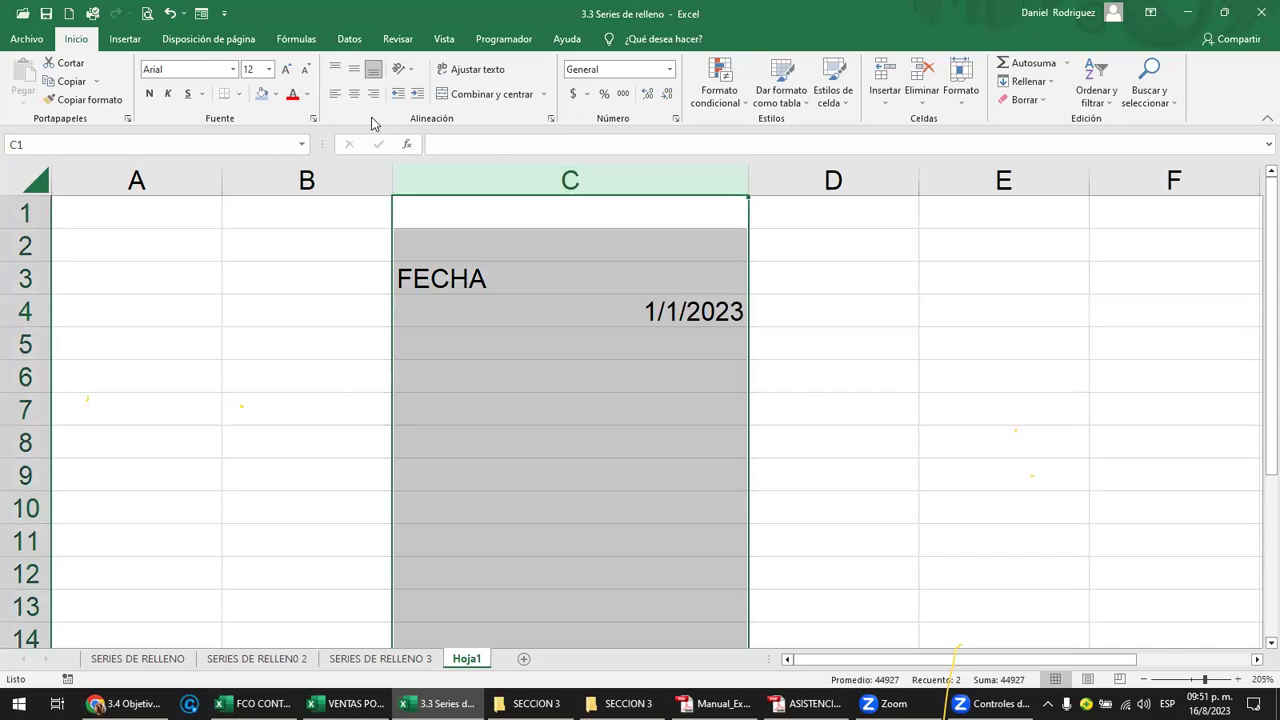
pyautogui.click(354, 93)
pyautogui.click(562, 312)
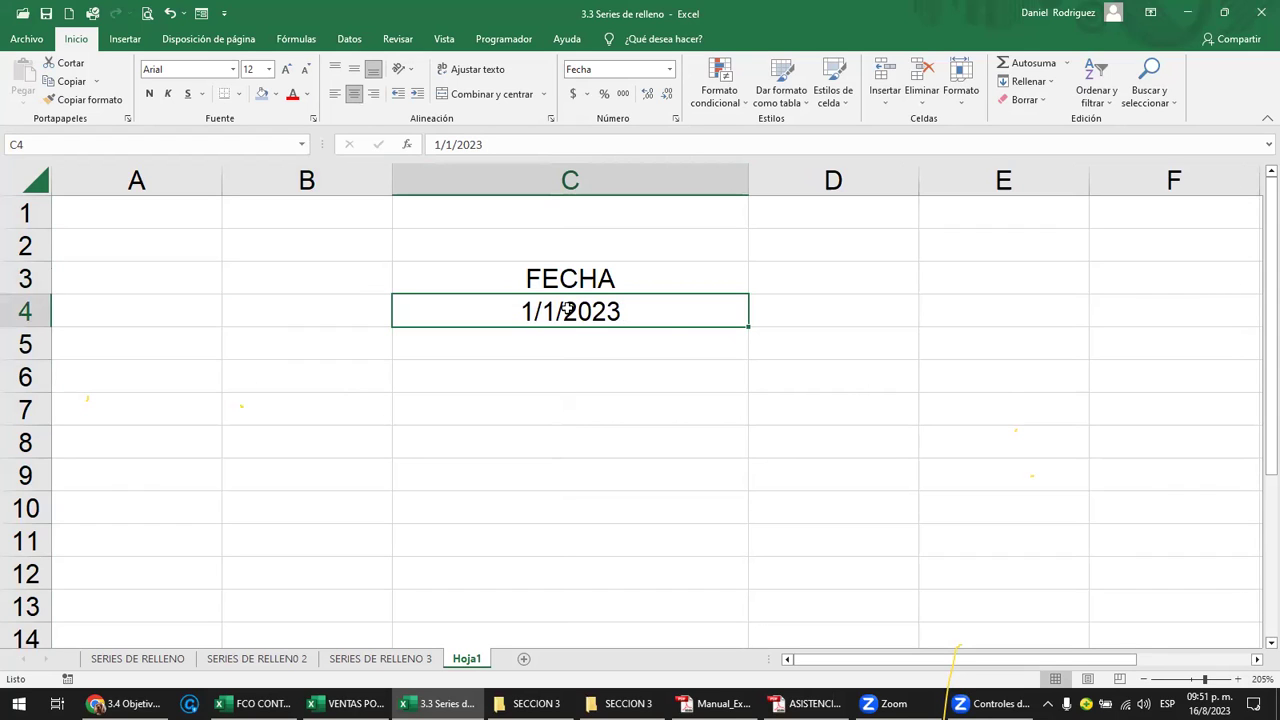
pyautogui.moveTo(747, 331); pyautogui.dragTo(719, 451)
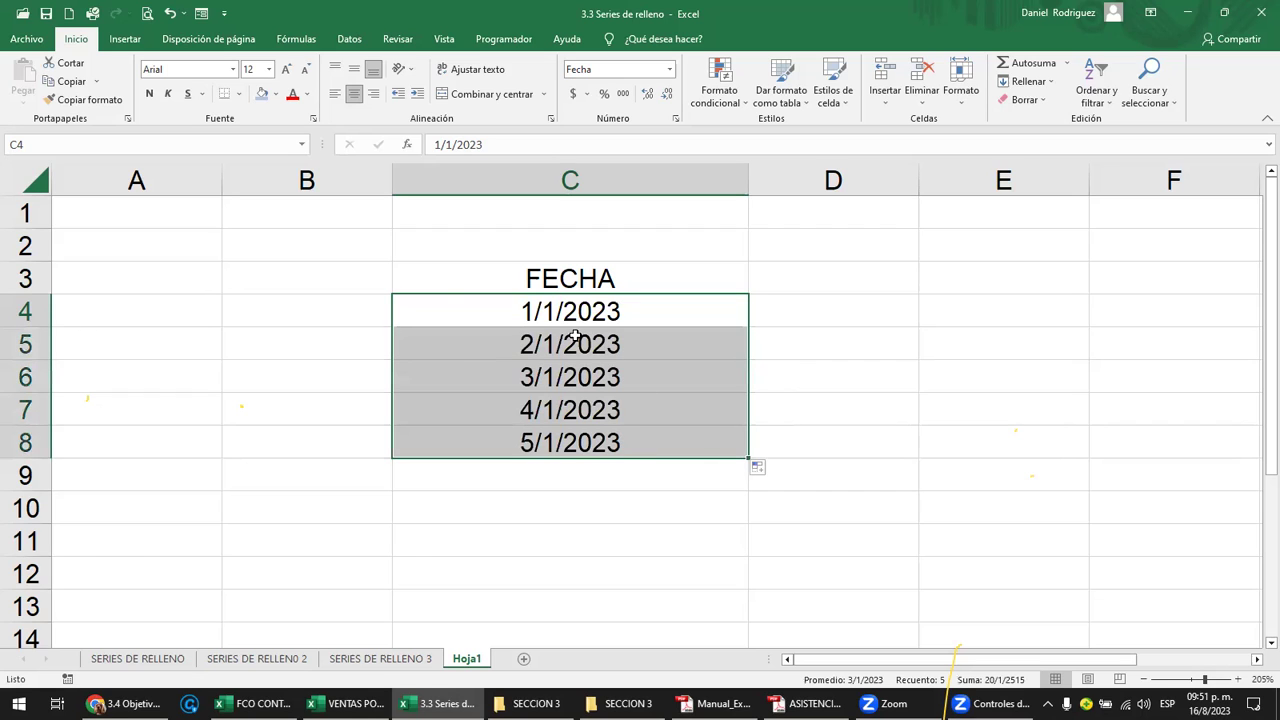
# Examine how the day, month and year change across the filled dates in C4:C8.
pyautogui.hotkey('shift', 'Up')
pyautogui.hotkey('shift', 'Up')
pyautogui.hotkey('shift', 'Up')
pyautogui.hotkey('shift', 'Up')
pyautogui.click(540, 348)
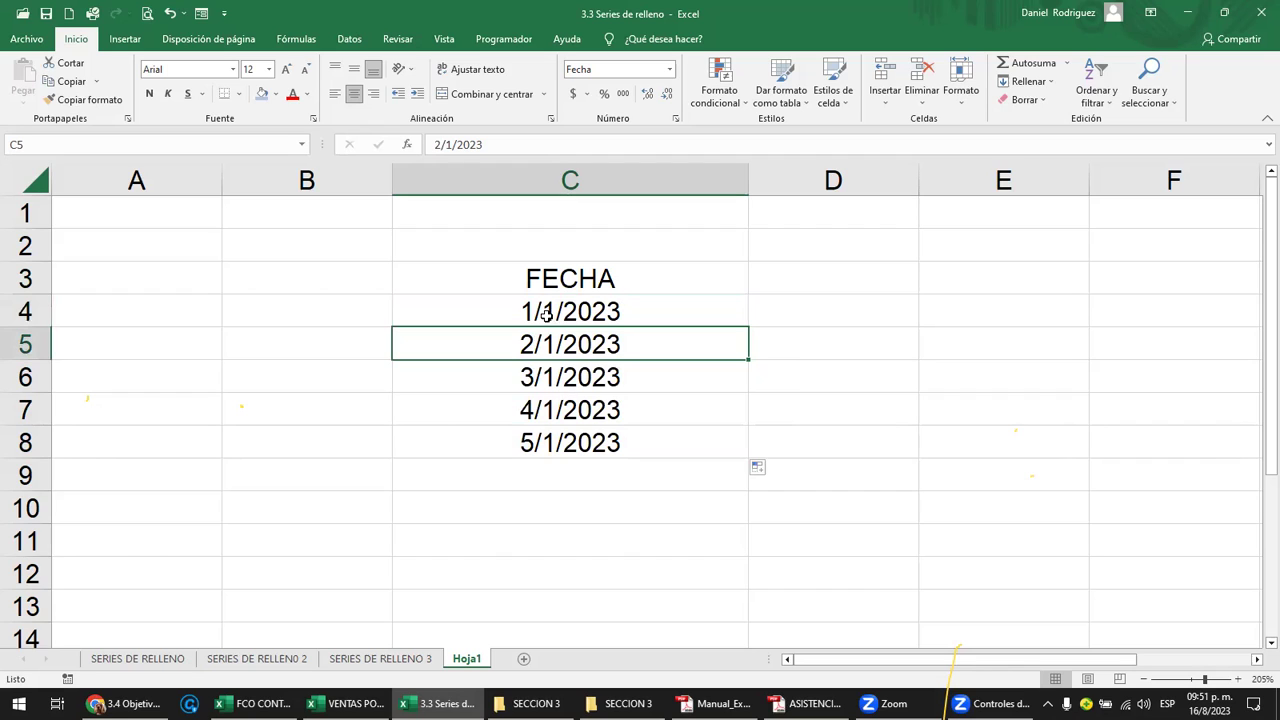
pyautogui.click(538, 316)
pyautogui.click(543, 345)
pyautogui.click(545, 378)
pyautogui.click(543, 410)
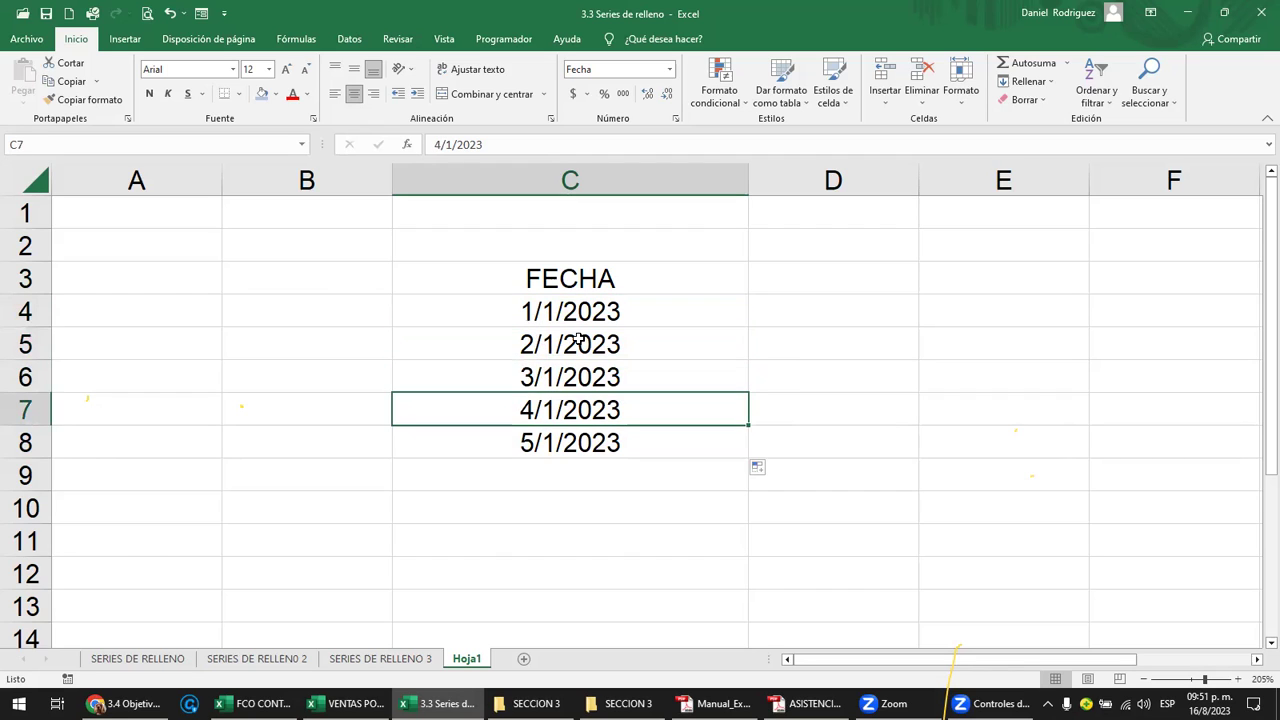
pyautogui.click(580, 340)
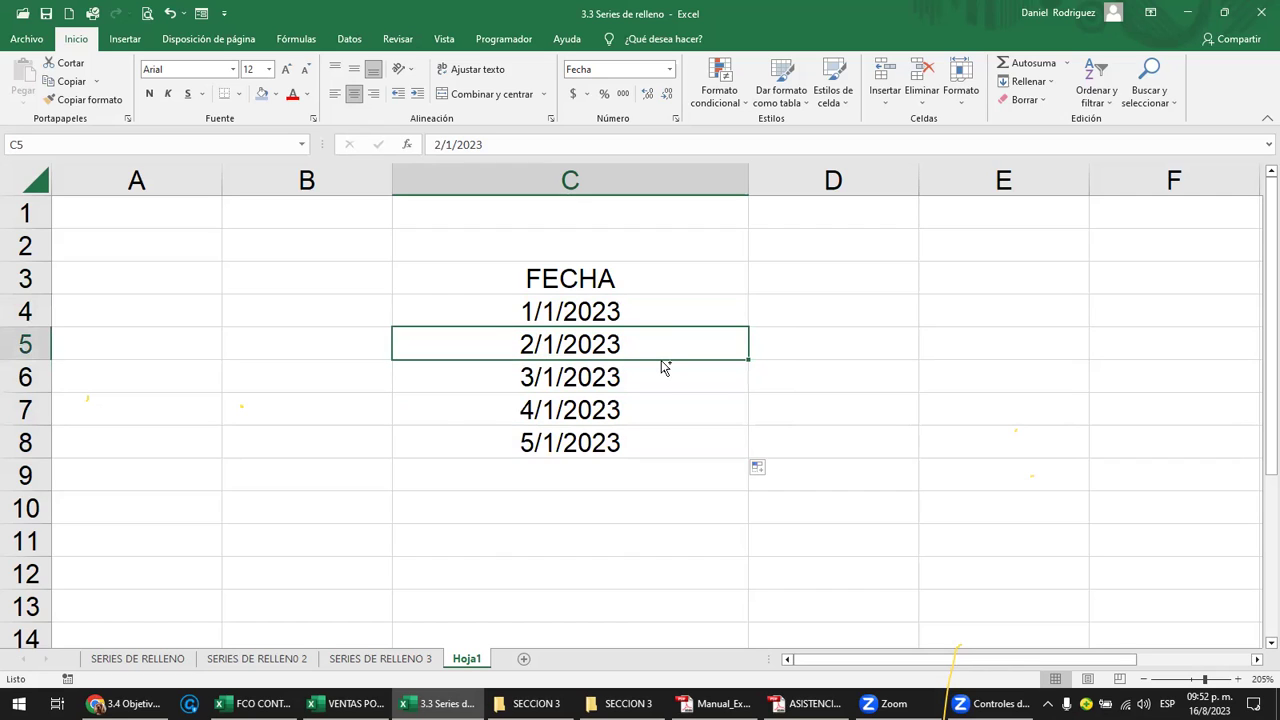
# Copy the dates in C4:C8 and paste them into D4:D8.
pyautogui.press('Up')
pyautogui.press('Right')
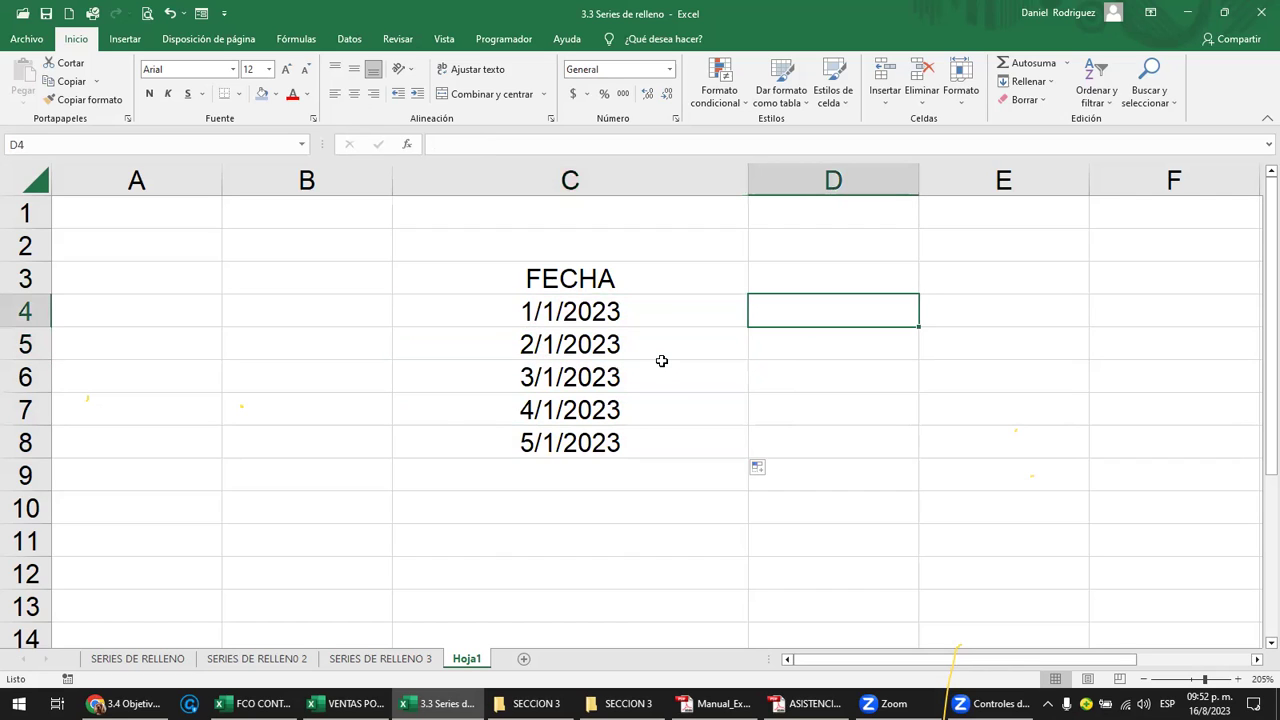
pyautogui.press('Left')
pyautogui.hotkey('shift', 'Down')
pyautogui.hotkey('shift', 'Down')
pyautogui.hotkey('shift', 'Down')
pyautogui.hotkey('shift', 'Down')
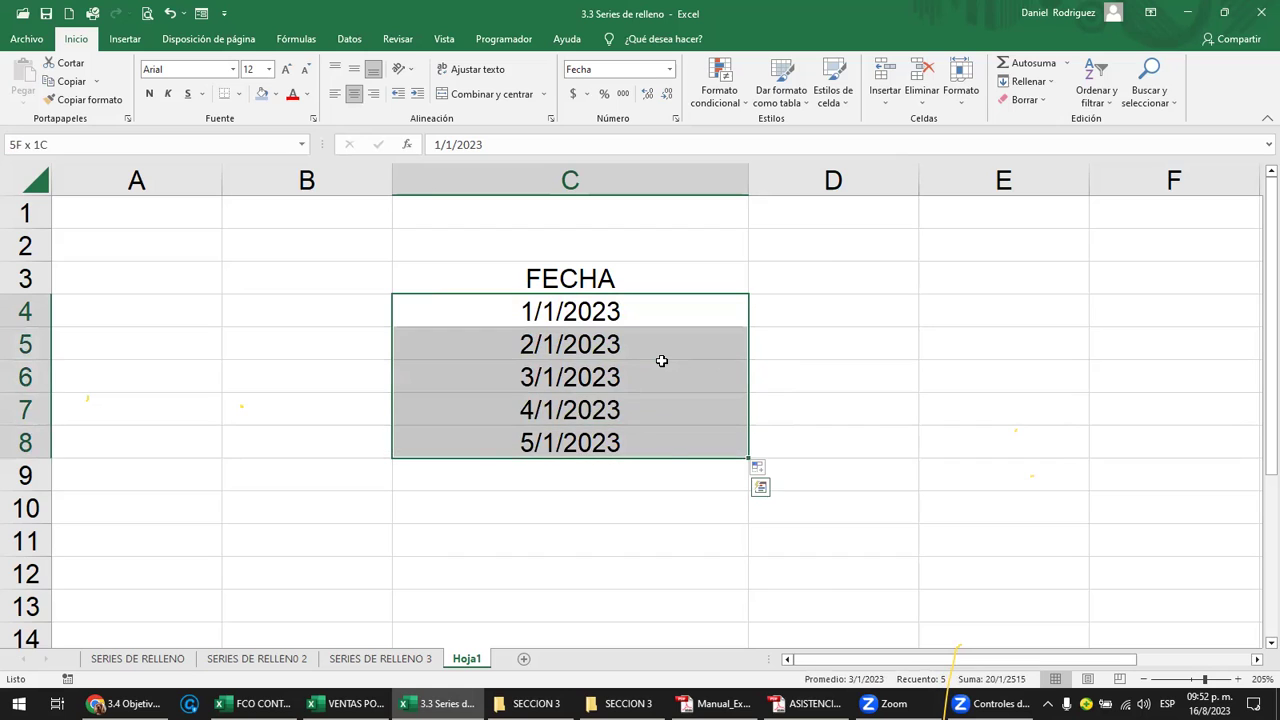
pyautogui.hotkey('ctrl', 'c')
pyautogui.press('Right')
pyautogui.hotkey('shift', 'Down')
pyautogui.hotkey('shift', 'Down')
pyautogui.hotkey('shift', 'Down')
pyautogui.hotkey('shift', 'Down')
pyautogui.press('Return')
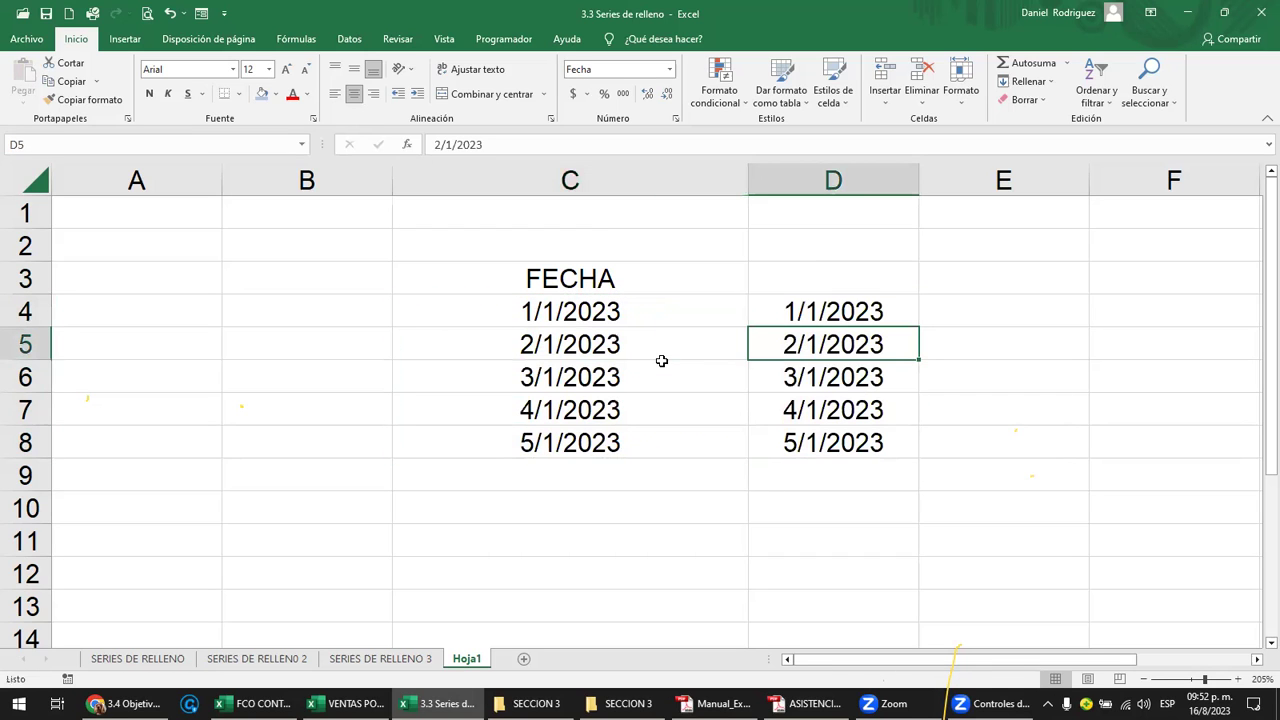
# Clear the pasted dates from D5:D8, keeping only the first date in D4.
pyautogui.hotkey('shift', 'Down')
pyautogui.hotkey('shift', 'Down')
pyautogui.hotkey('shift', 'Down')
pyautogui.hotkey('shift', 'Down')
pyautogui.hotkey('ctrl', 'c')
pyautogui.press('Up')
pyautogui.press('Down')
pyautogui.hotkey('shift', 'Down')
pyautogui.hotkey('shift', 'Down')
pyautogui.hotkey('shift', 'Down')
pyautogui.press('Delete')
pyautogui.press('Up')
pyautogui.press('Down')
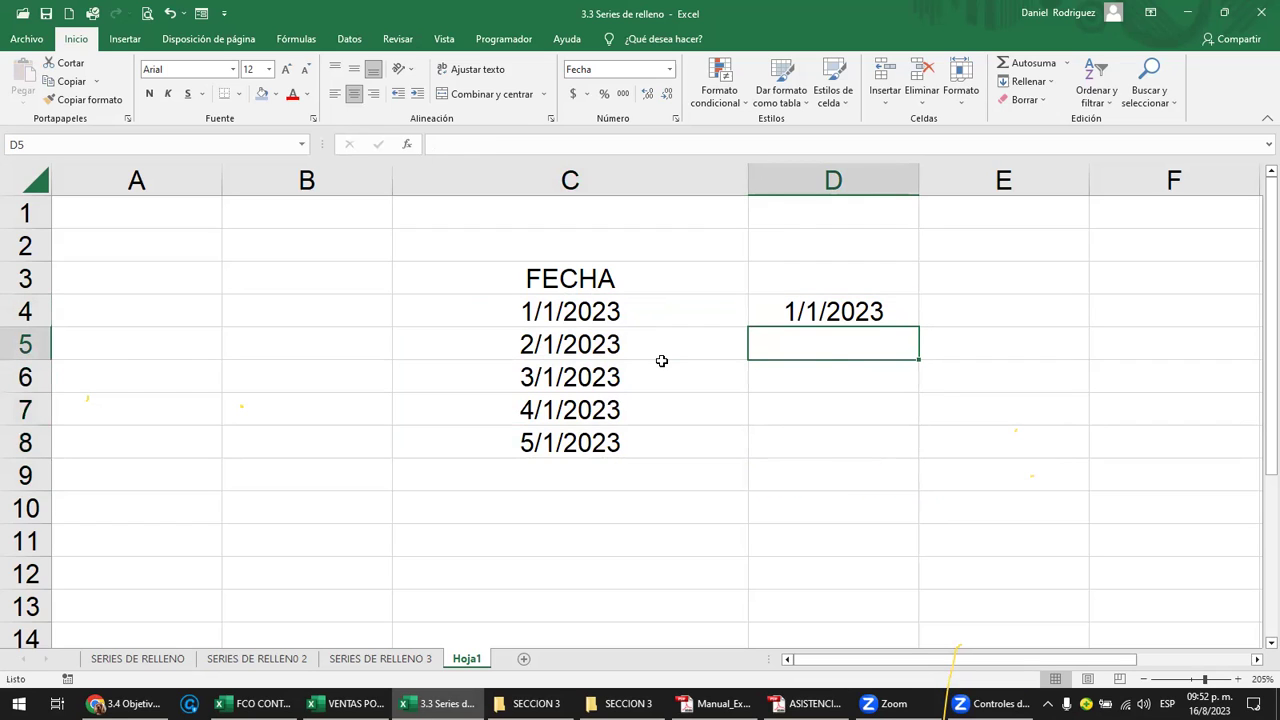
# Enter 02/01/2023 in D5 and fill the date series from D4:D5 down to D9.
pyautogui.write('01')
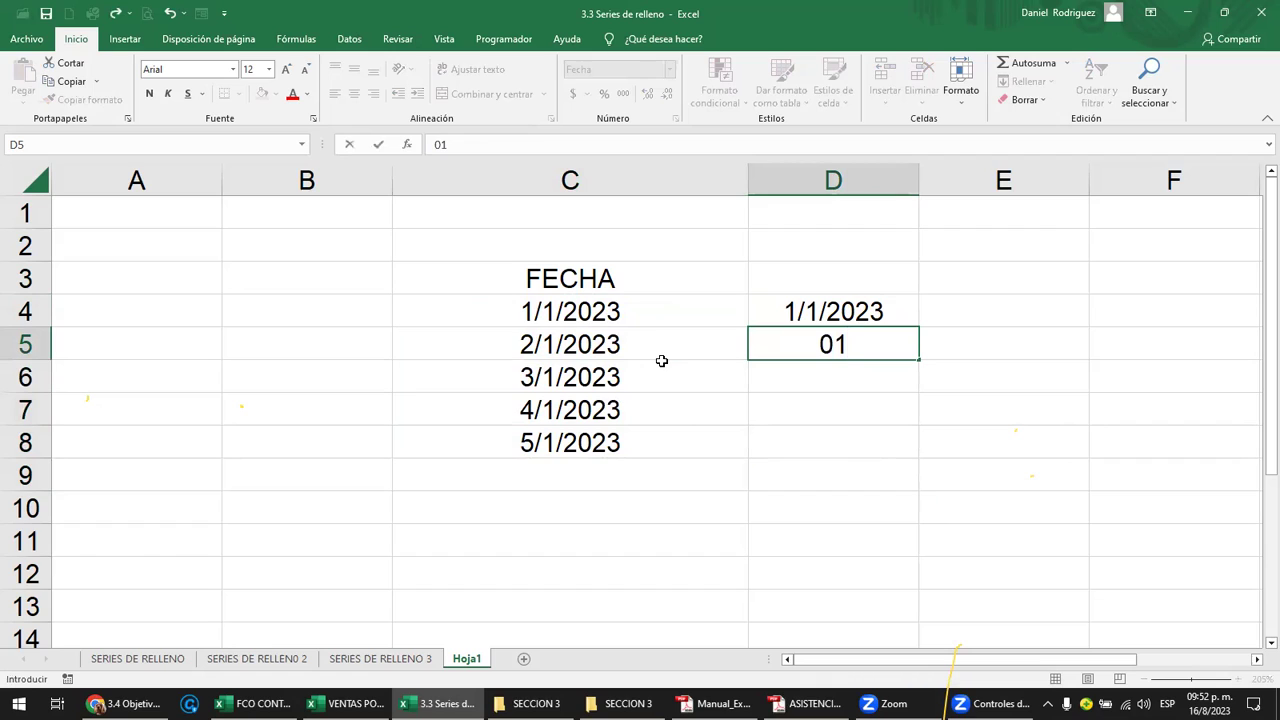
pyautogui.press('BackSpace')
pyautogui.press('BackSpace')
pyautogui.write('02/01/2023')
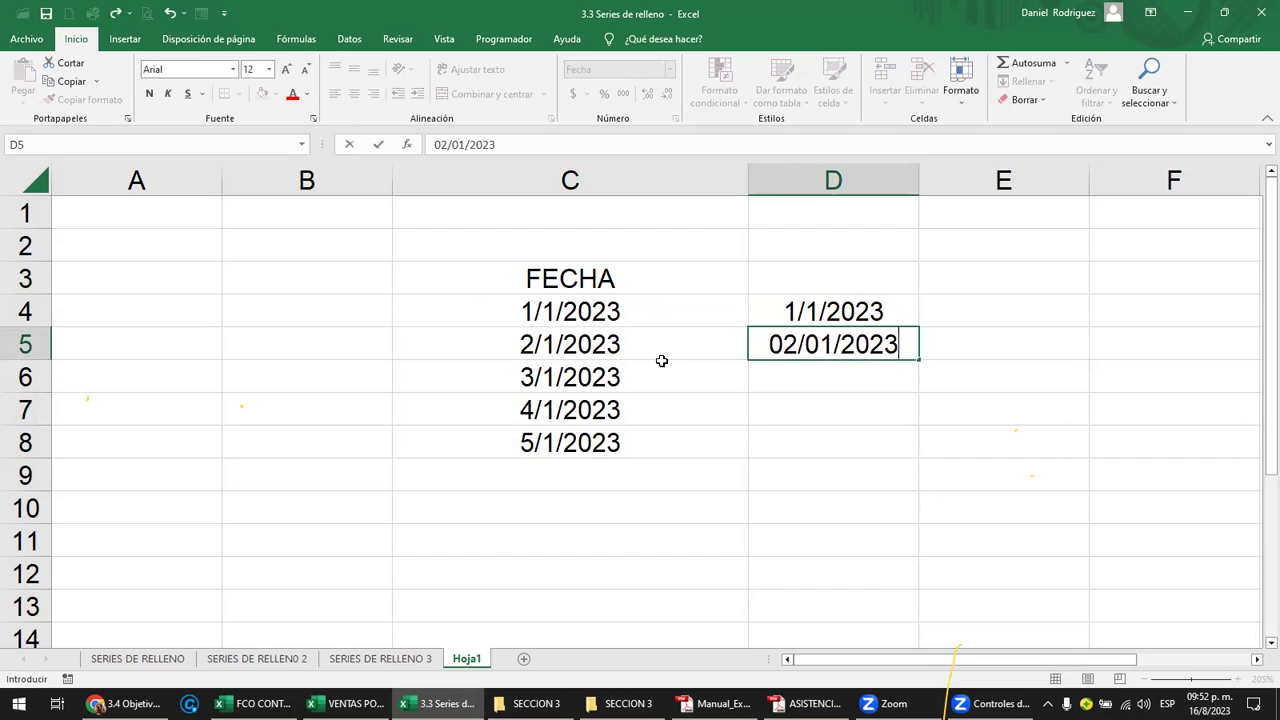
pyautogui.press('Return')
pyautogui.click(835, 310)
pyautogui.moveTo(835, 310)
pyautogui.mouseDown()
pyautogui.moveTo(925, 380)
pyautogui.moveTo(931, 483)
pyautogui.mouseUp()
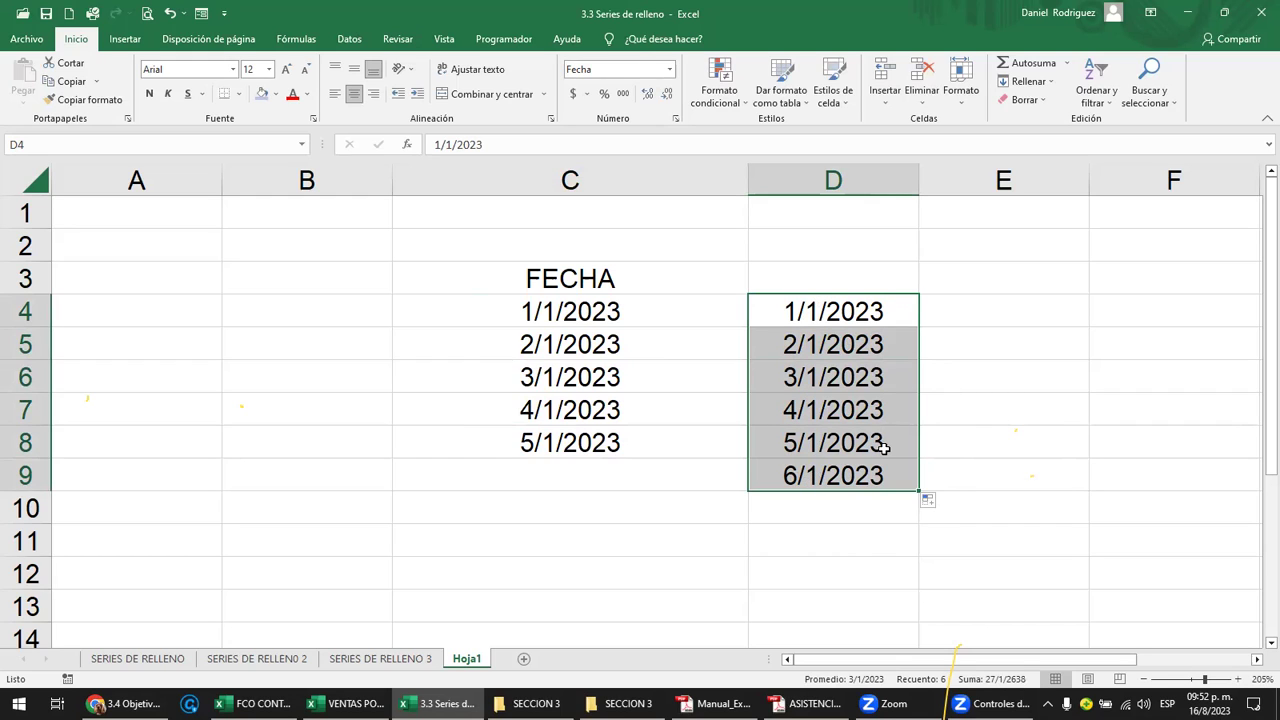
# Copy the date in D5 and paste it into E4.
pyautogui.click(866, 308)
pyautogui.click(871, 343)
pyautogui.hotkey('ctrl', 'c')
pyautogui.press('Up')
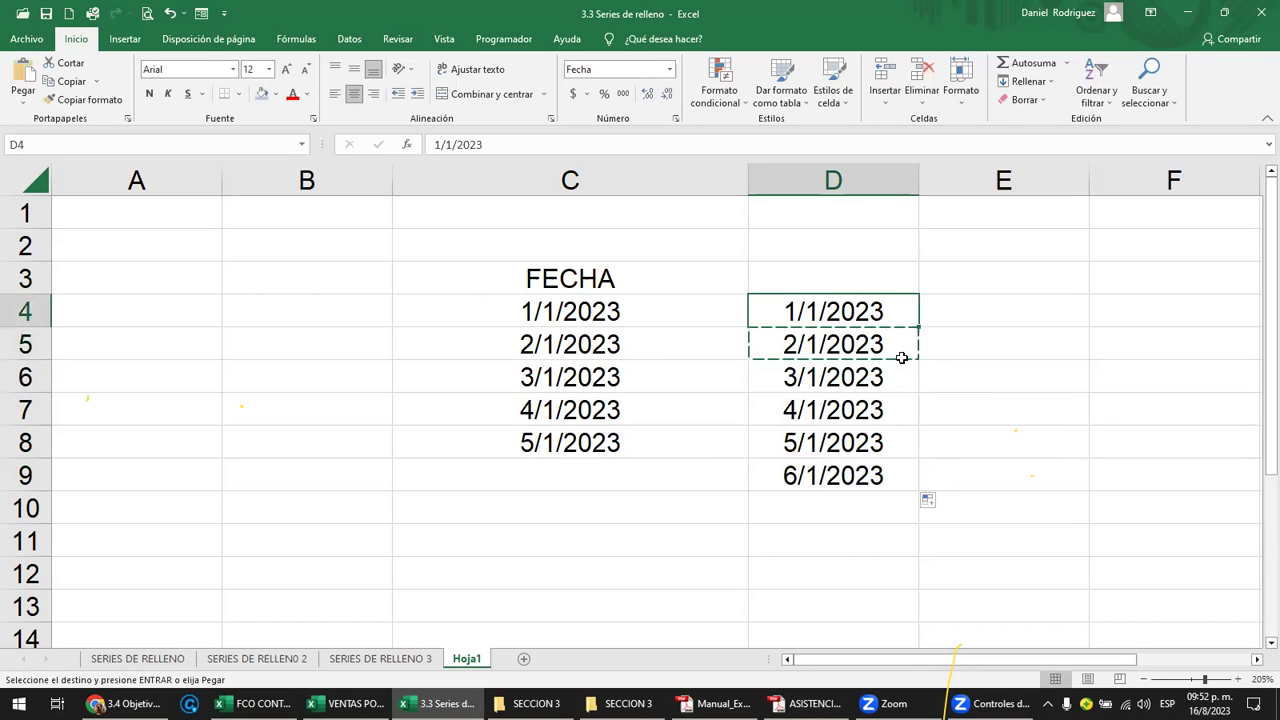
pyautogui.press('Right')
pyautogui.press('Return')
# Fill the date series from D4:E4 across row 4 to H4.
pyautogui.press('Right')
pyautogui.press('Right')
pyautogui.press('Right')
pyautogui.press('Right')
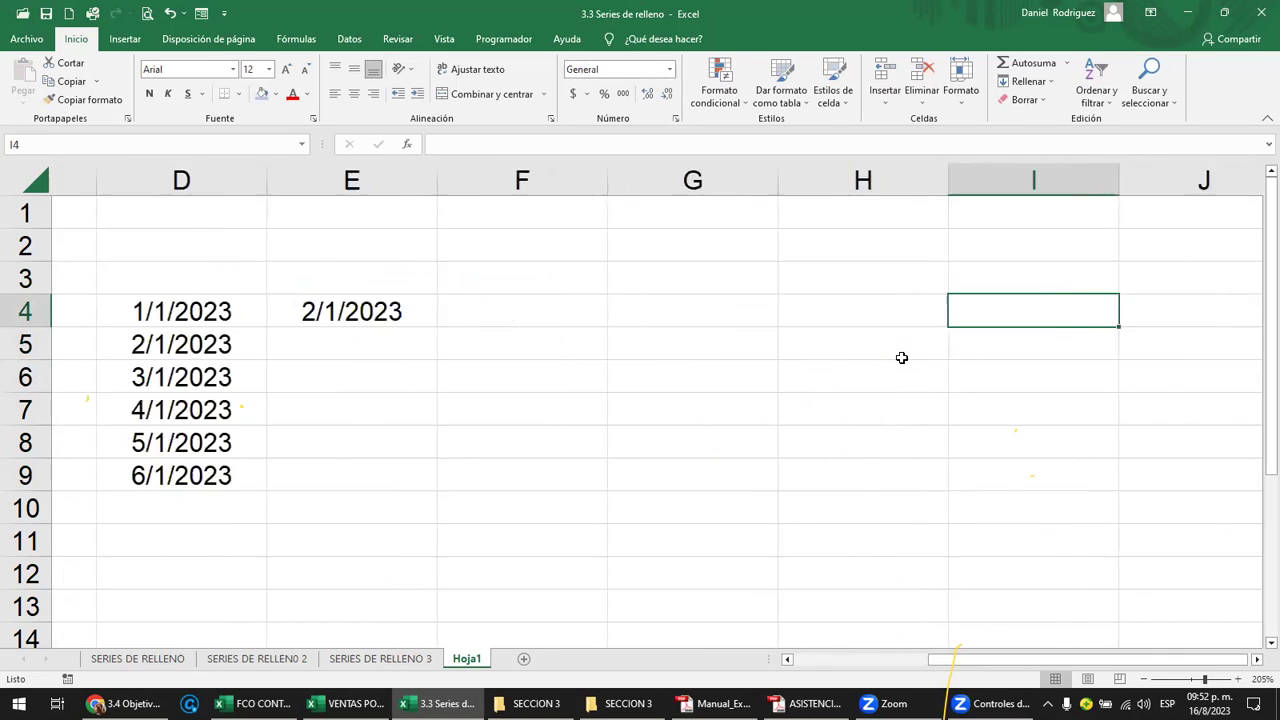
pyautogui.click(171, 180)
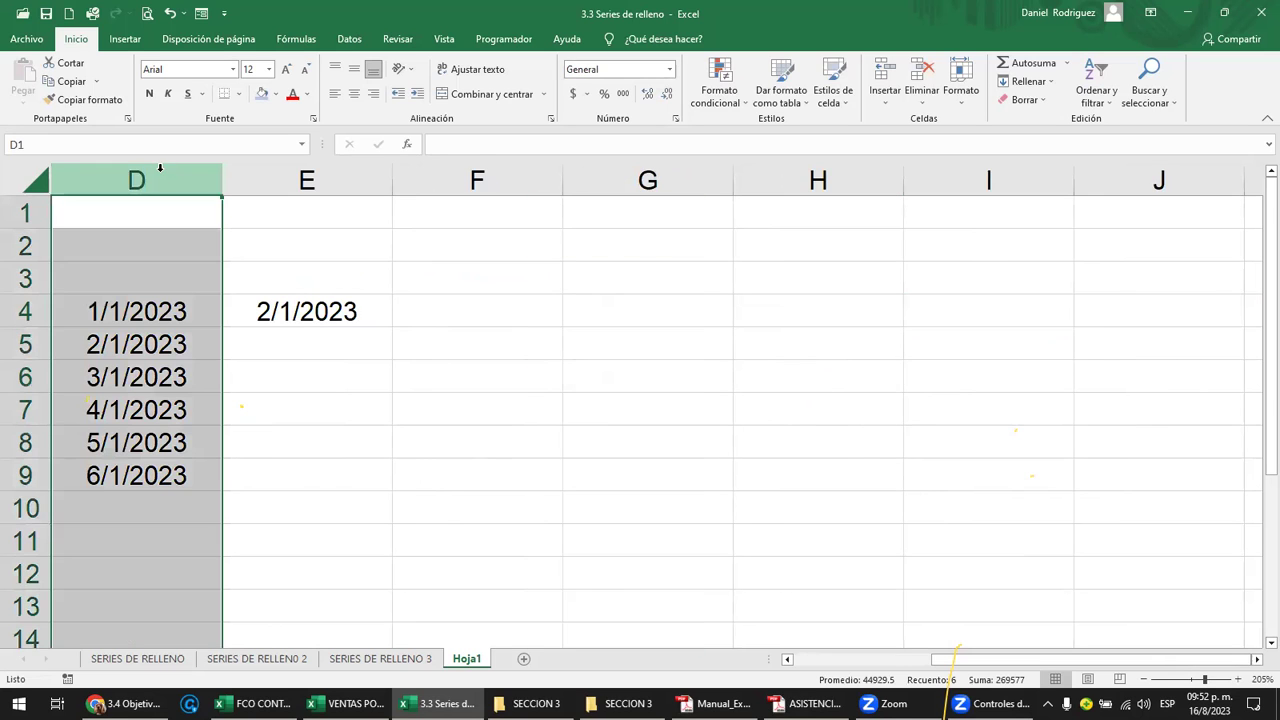
pyautogui.click(172, 316)
pyautogui.click(27, 312)
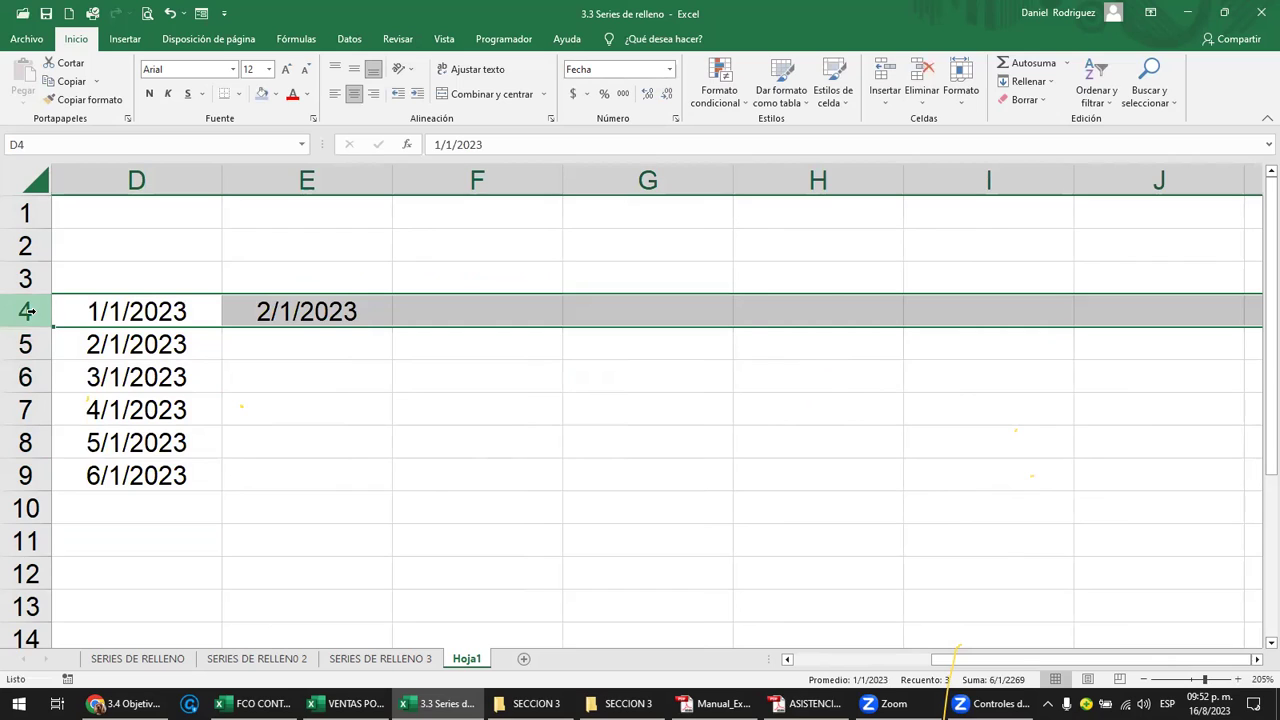
pyautogui.click(117, 311)
pyautogui.moveTo(128, 311); pyautogui.dragTo(257, 310)
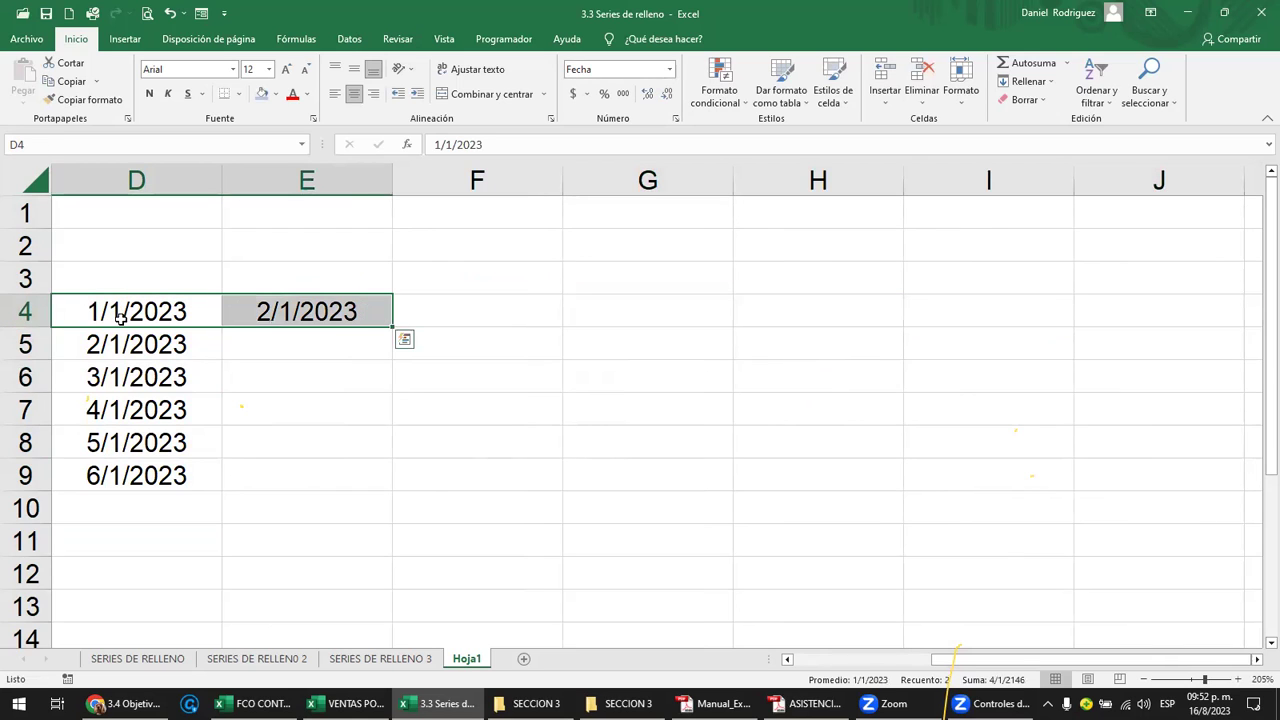
pyautogui.moveTo(394, 330); pyautogui.dragTo(909, 324)
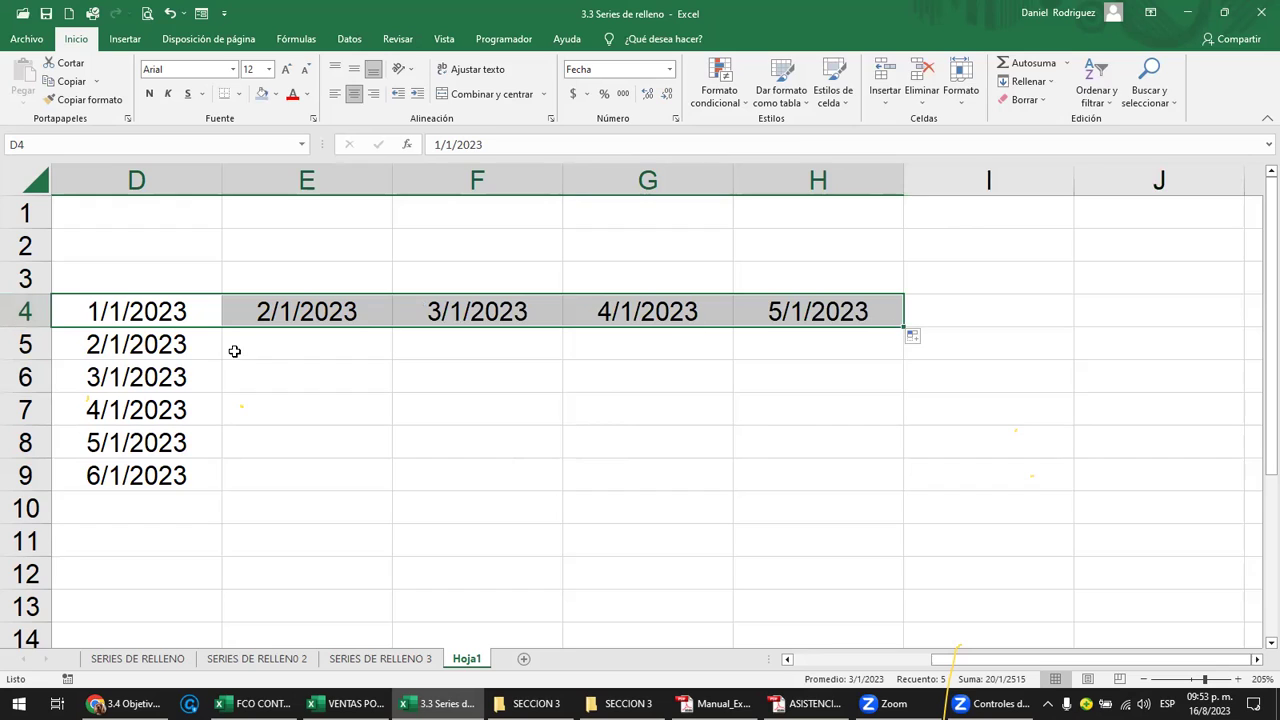
# Try to fill a chronological daily date series down column D from D4 with increment 1 and limit 31.
pyautogui.moveTo(115, 312); pyautogui.dragTo(135, 346)
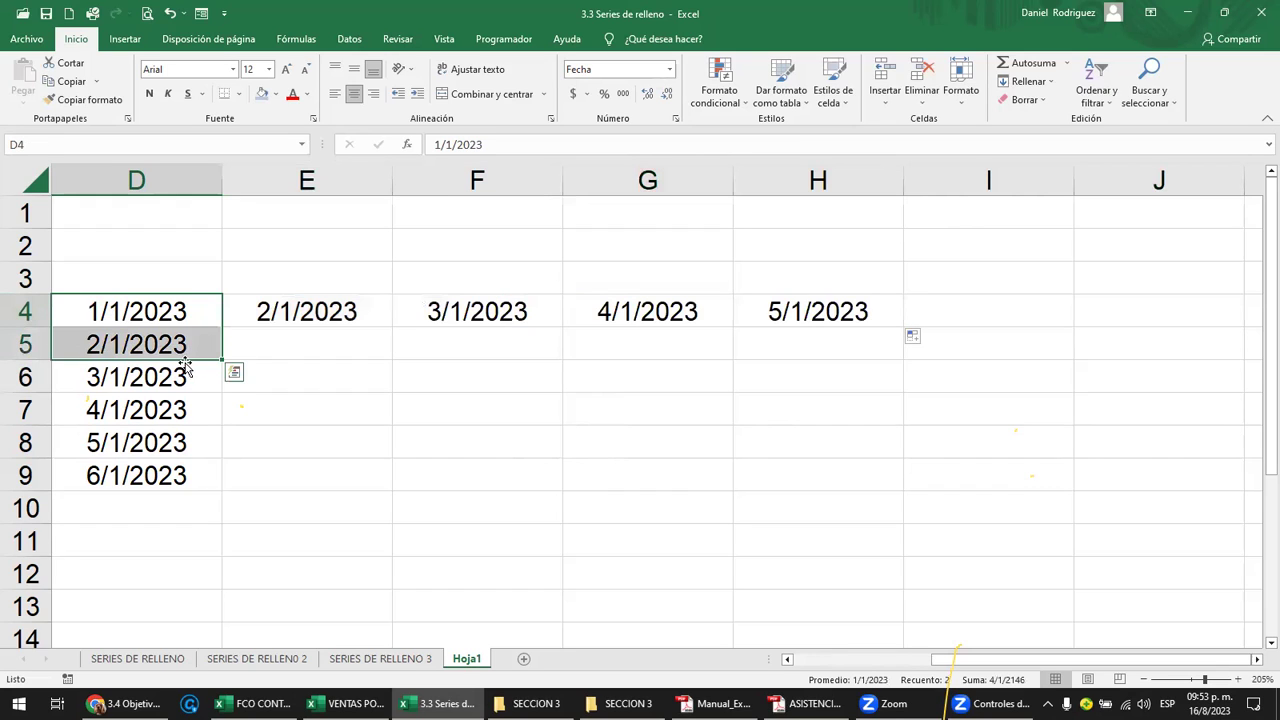
pyautogui.click(161, 311)
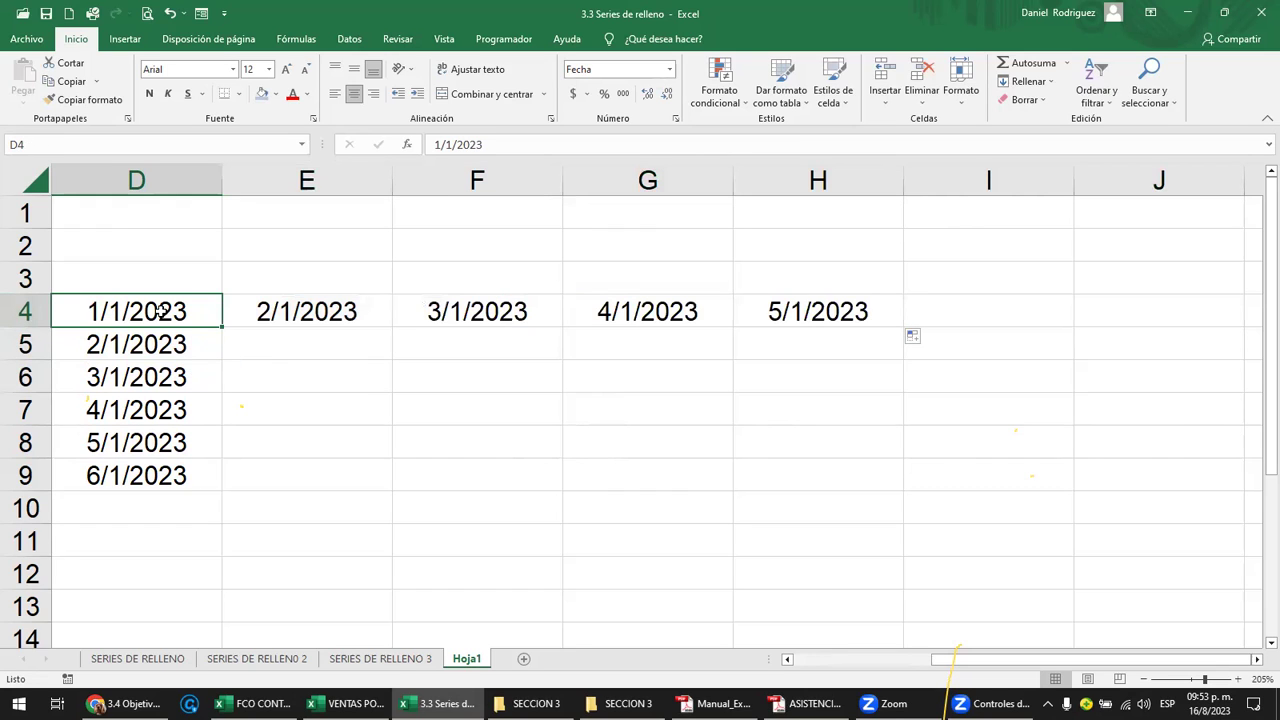
pyautogui.click(1040, 82)
pyautogui.click(1060, 197)
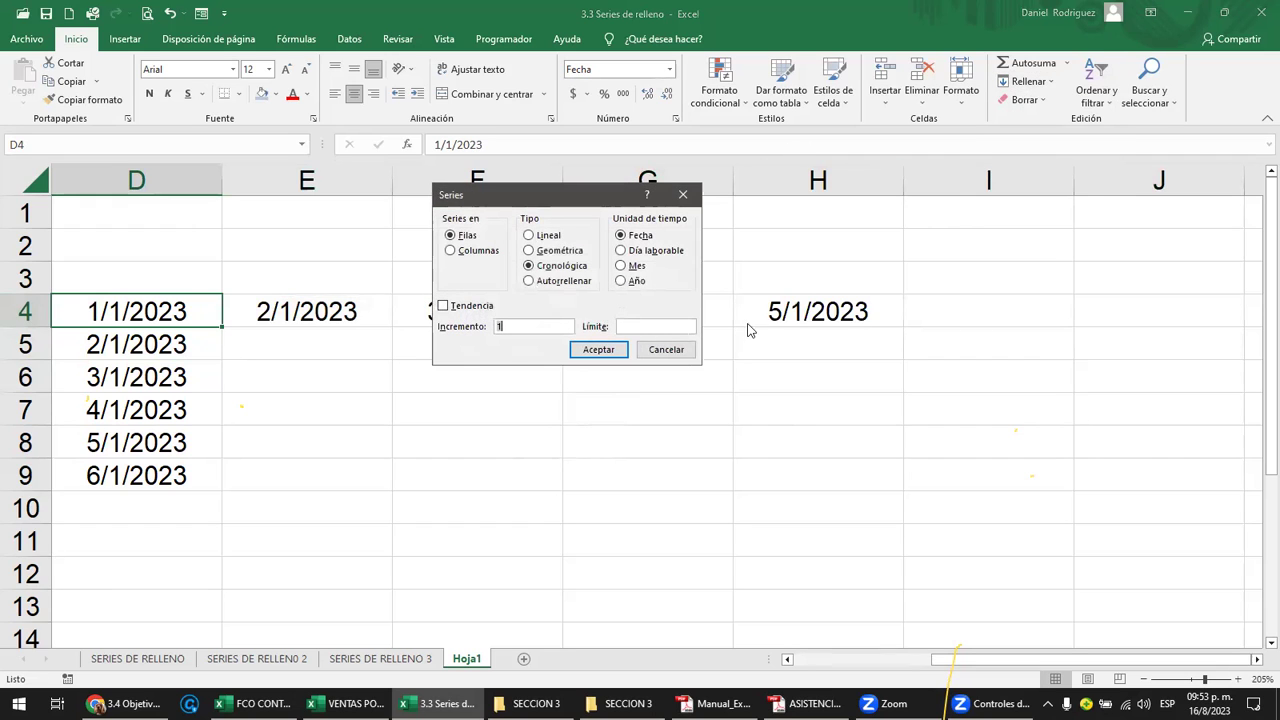
pyautogui.click(460, 251)
pyautogui.click(632, 325)
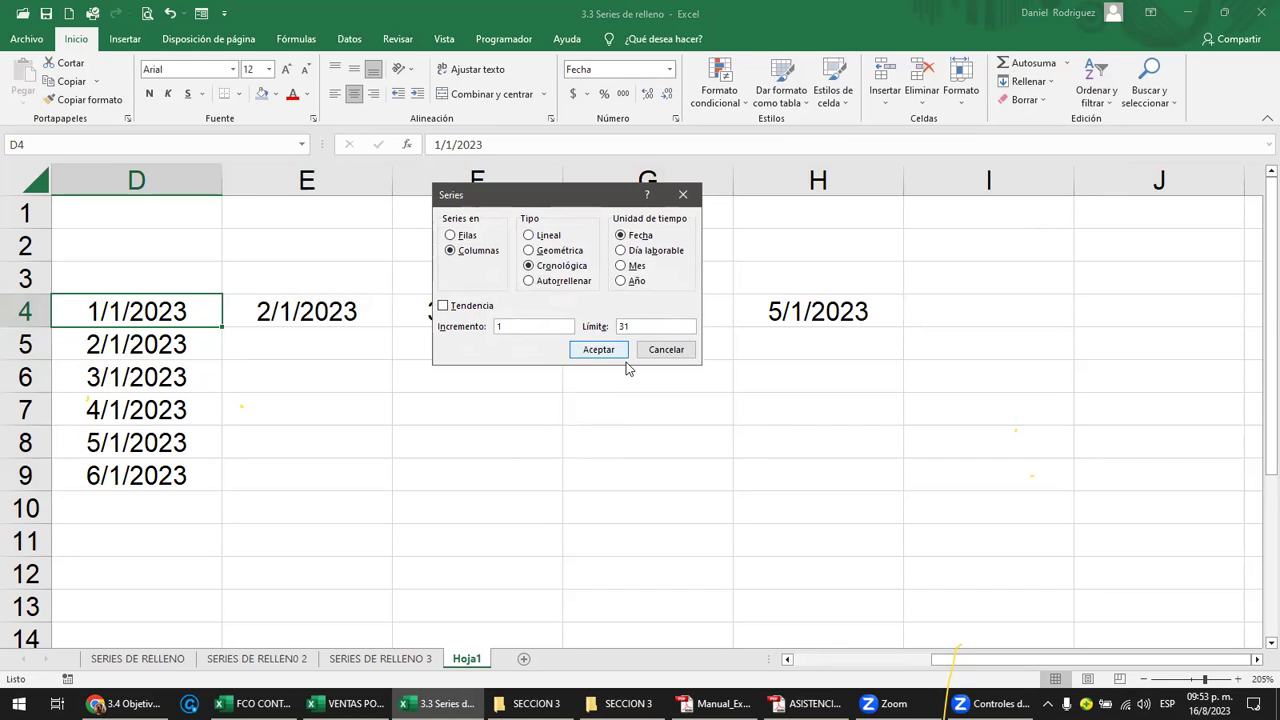
pyautogui.click(599, 353)
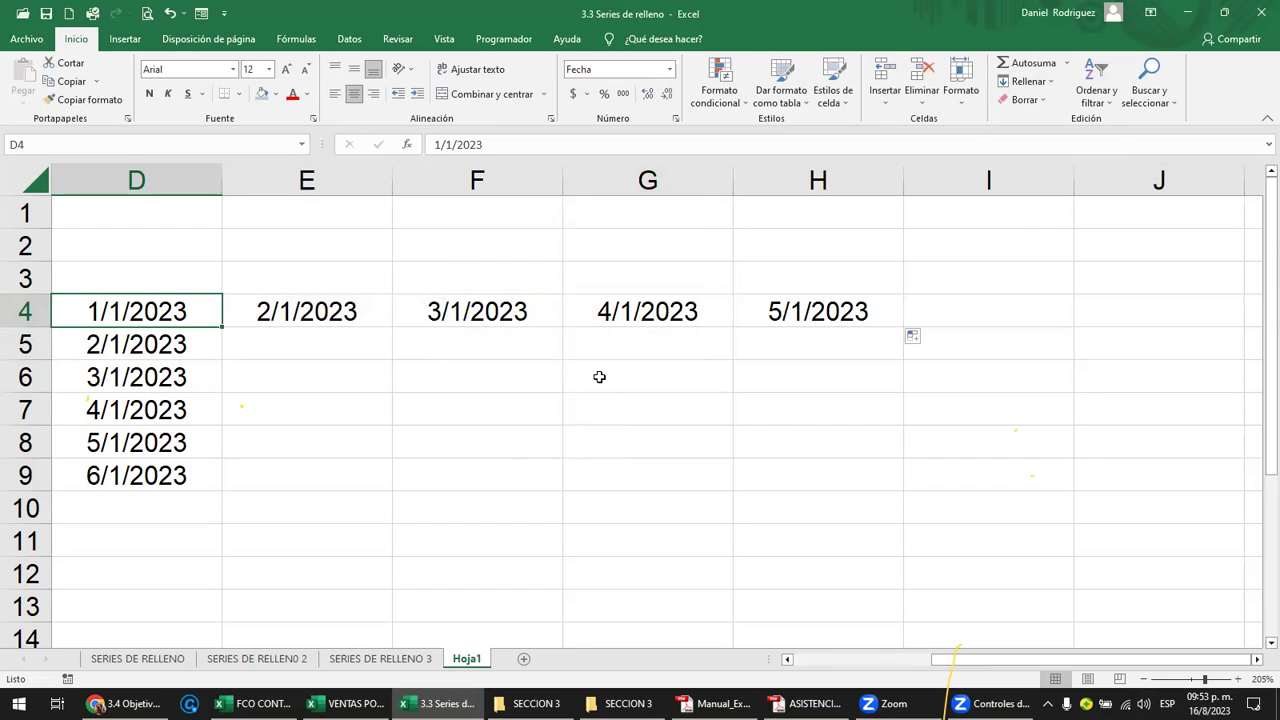
# Apply the long date format (Fecha larga) to the entire Hoja1 sheet.
pyautogui.click(252, 463)
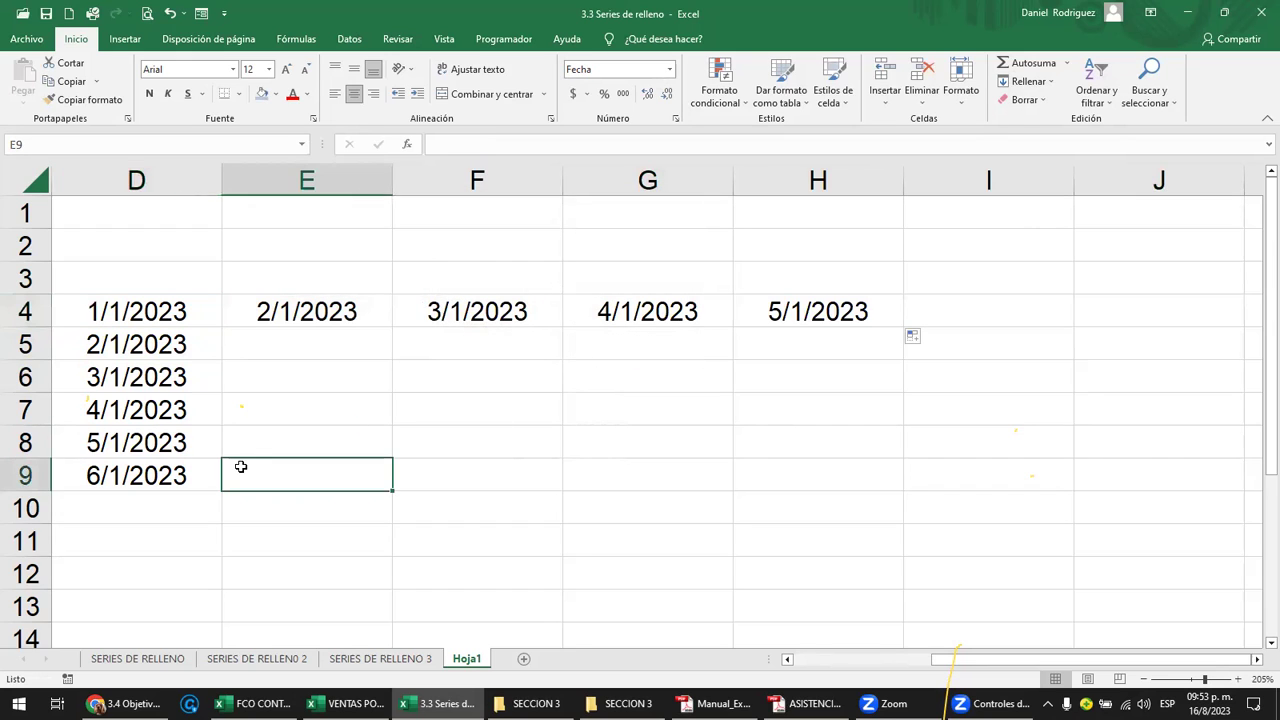
pyautogui.click(141, 448)
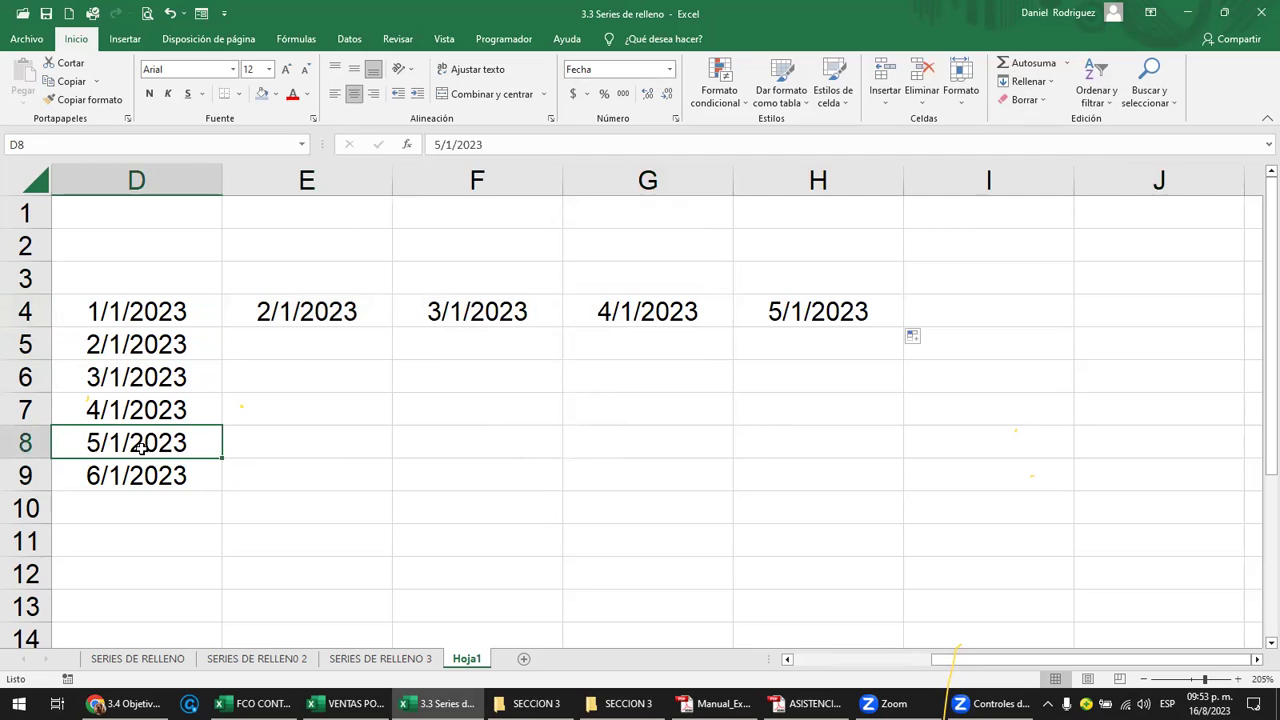
pyautogui.press('Left')
pyautogui.press('Left')
pyautogui.press('Left')
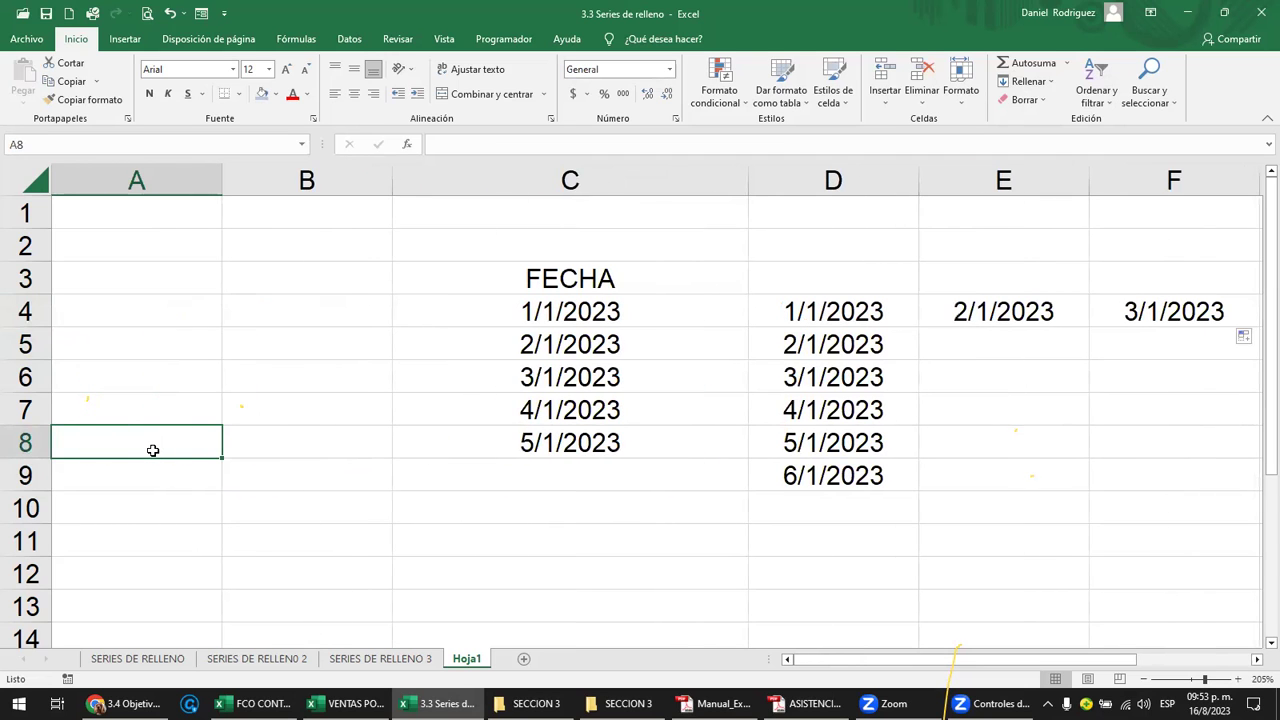
pyautogui.click(614, 313)
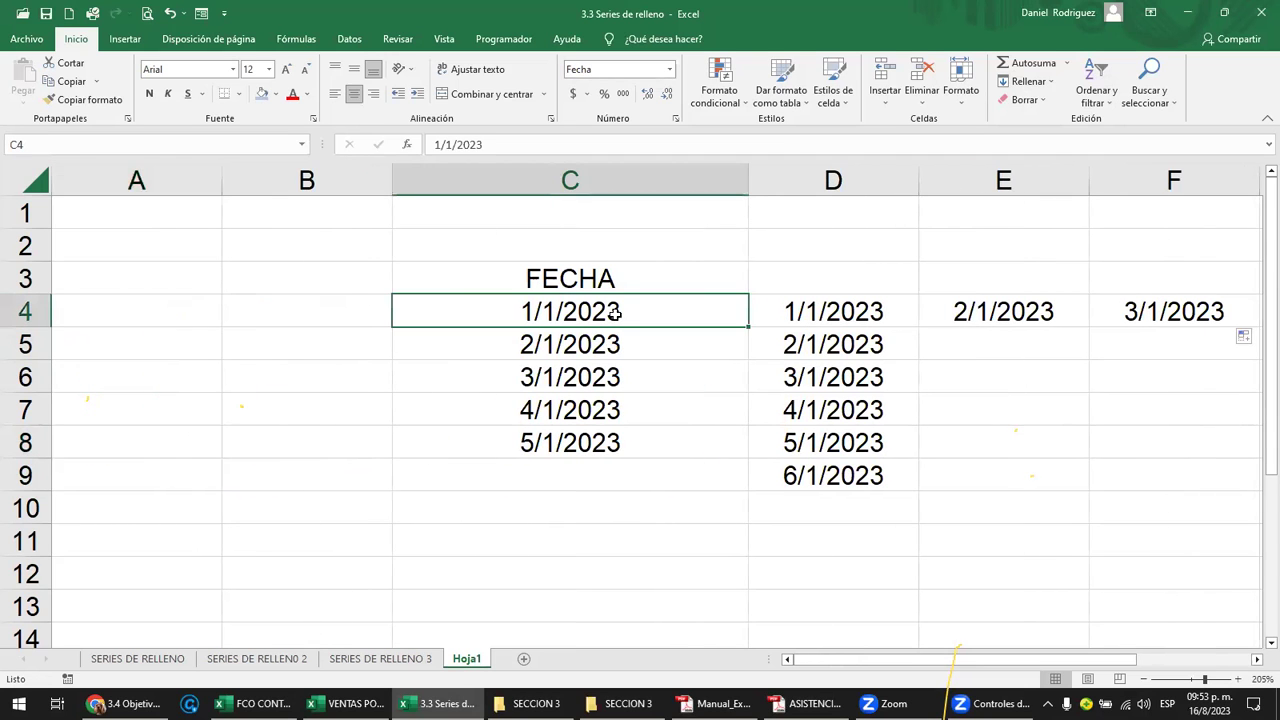
pyautogui.click(40, 174)
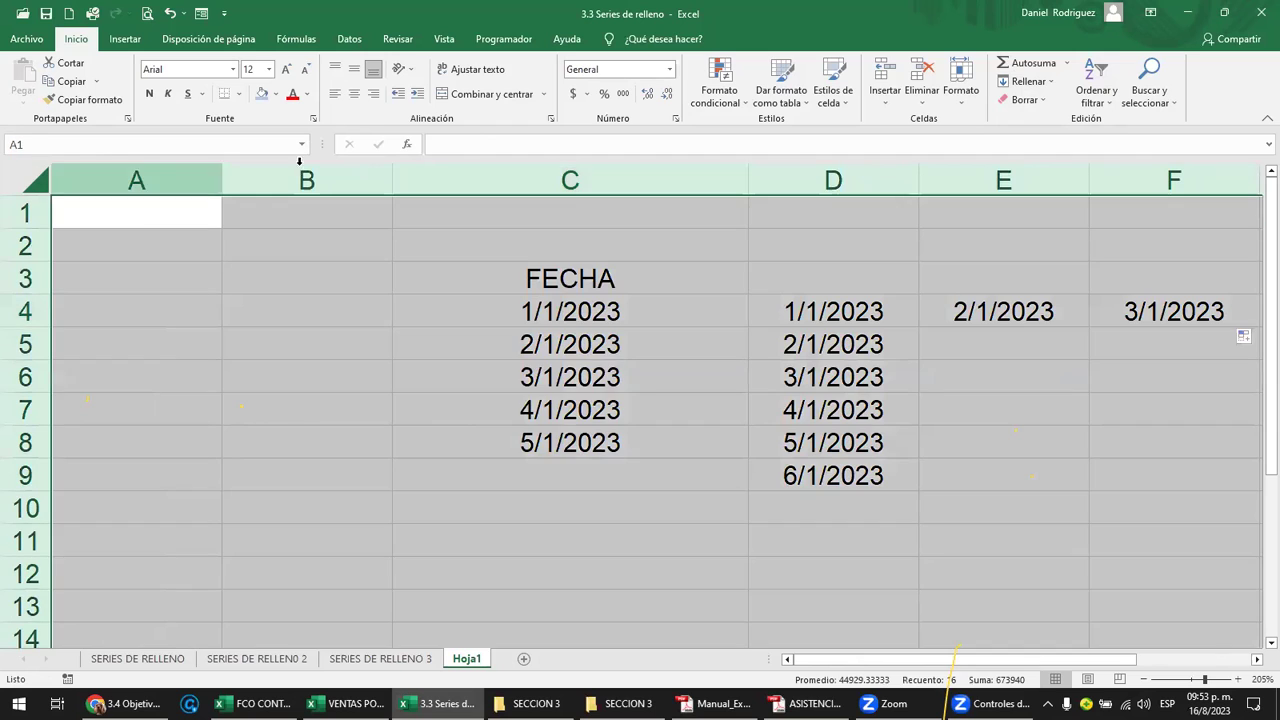
pyautogui.click(669, 69)
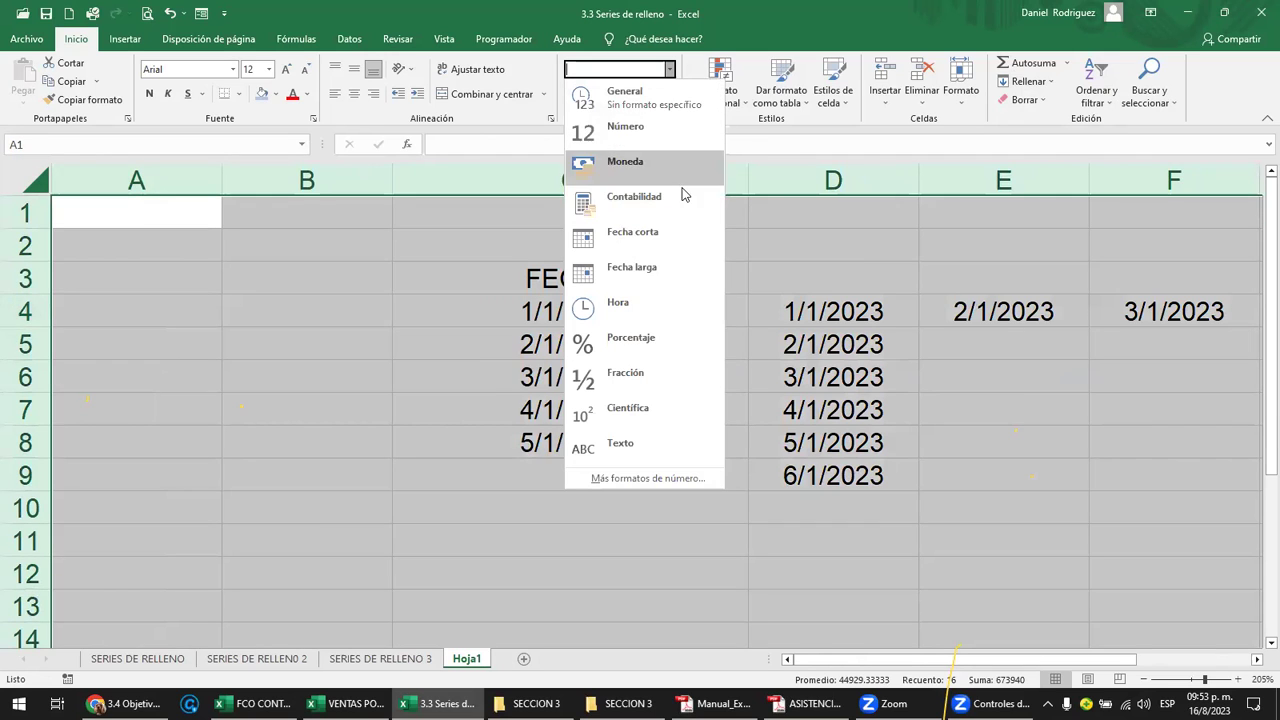
pyautogui.click(650, 268)
# Examine the long-format dates down columns C and D and across row 4 to H4.
pyautogui.click(848, 320)
pyautogui.press('Right')
pyautogui.press('Right')
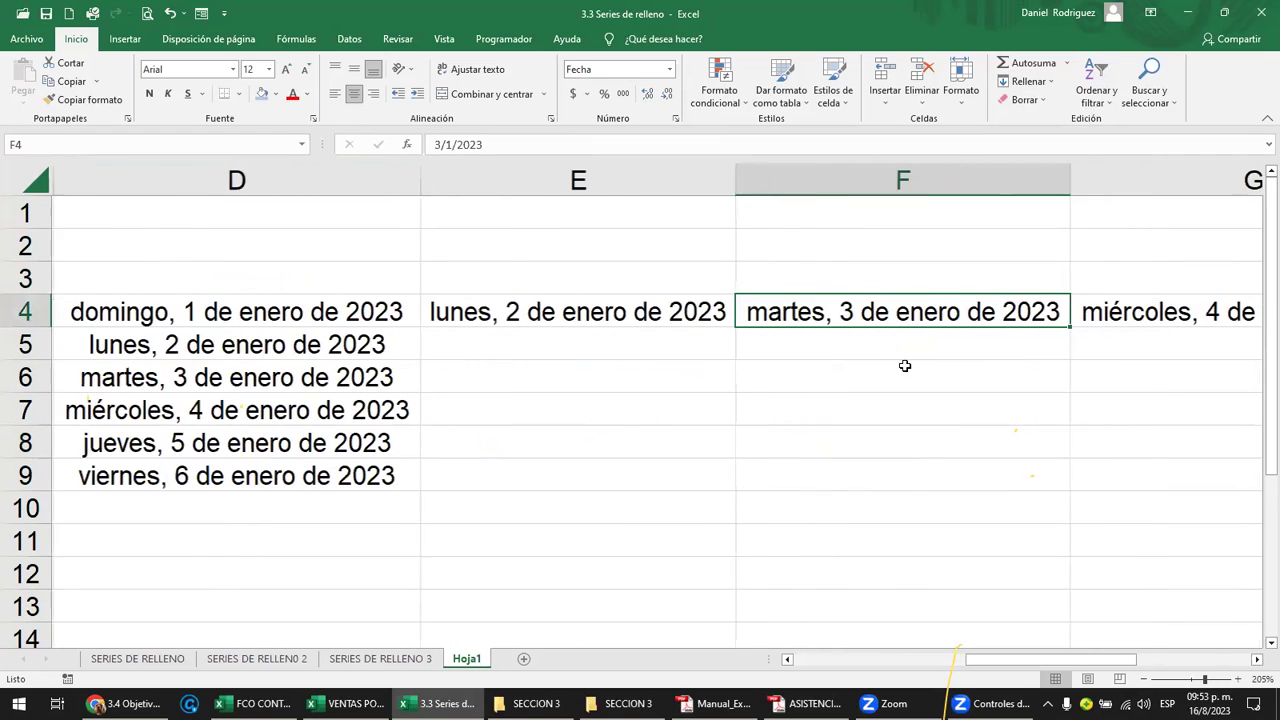
pyautogui.click(344, 368)
pyautogui.press('Left')
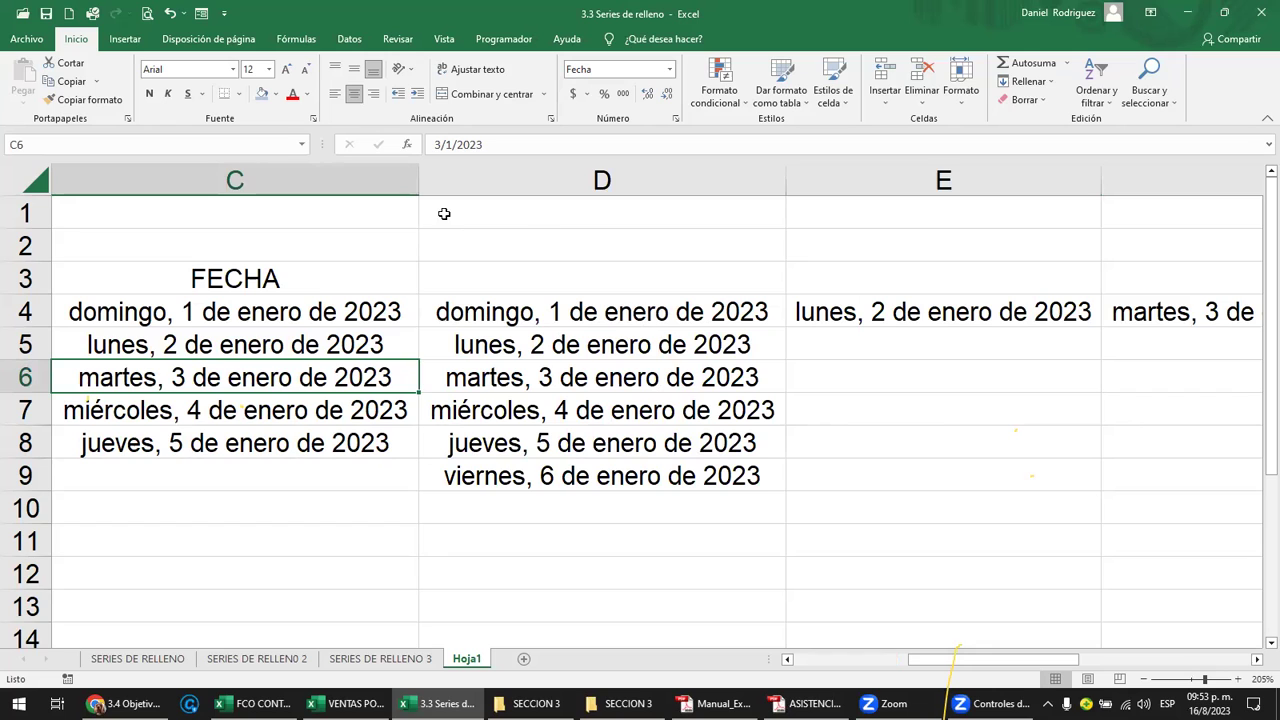
pyautogui.click(842, 348)
pyautogui.press('Right')
pyautogui.press('Right')
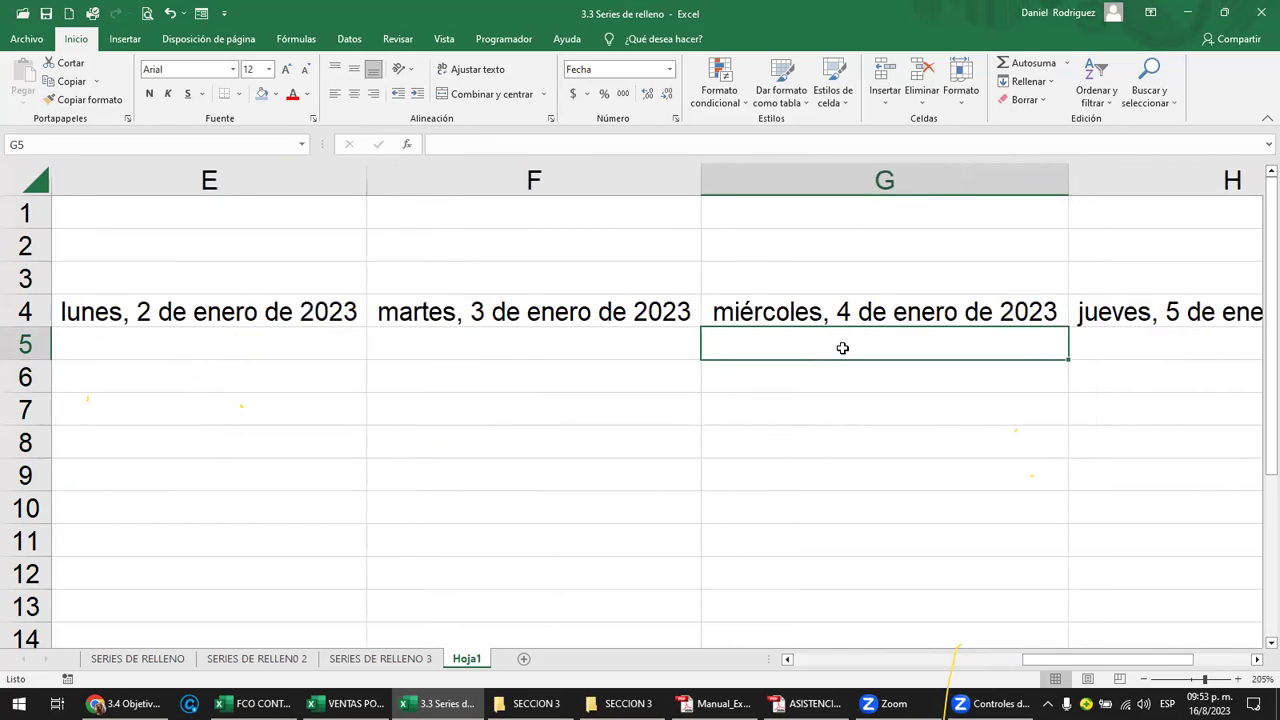
pyautogui.press('Right')
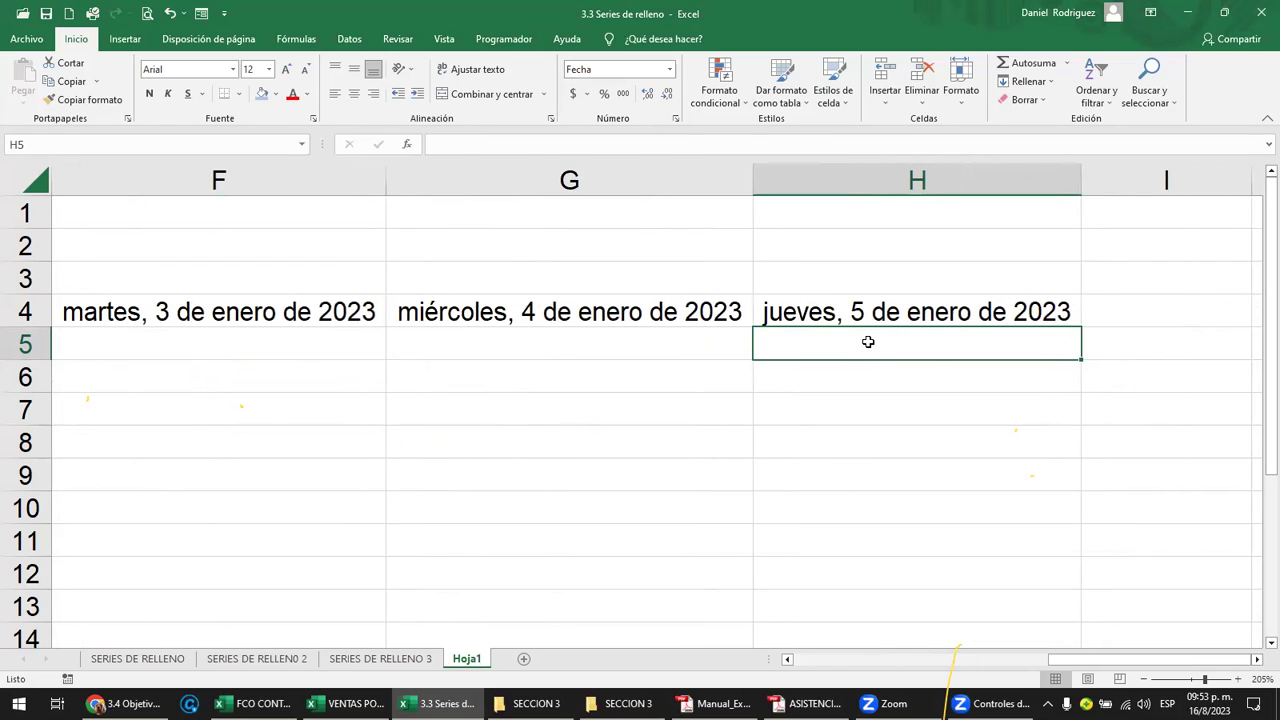
pyautogui.scroll(-3, 866, 341)
pyautogui.click(888, 279)
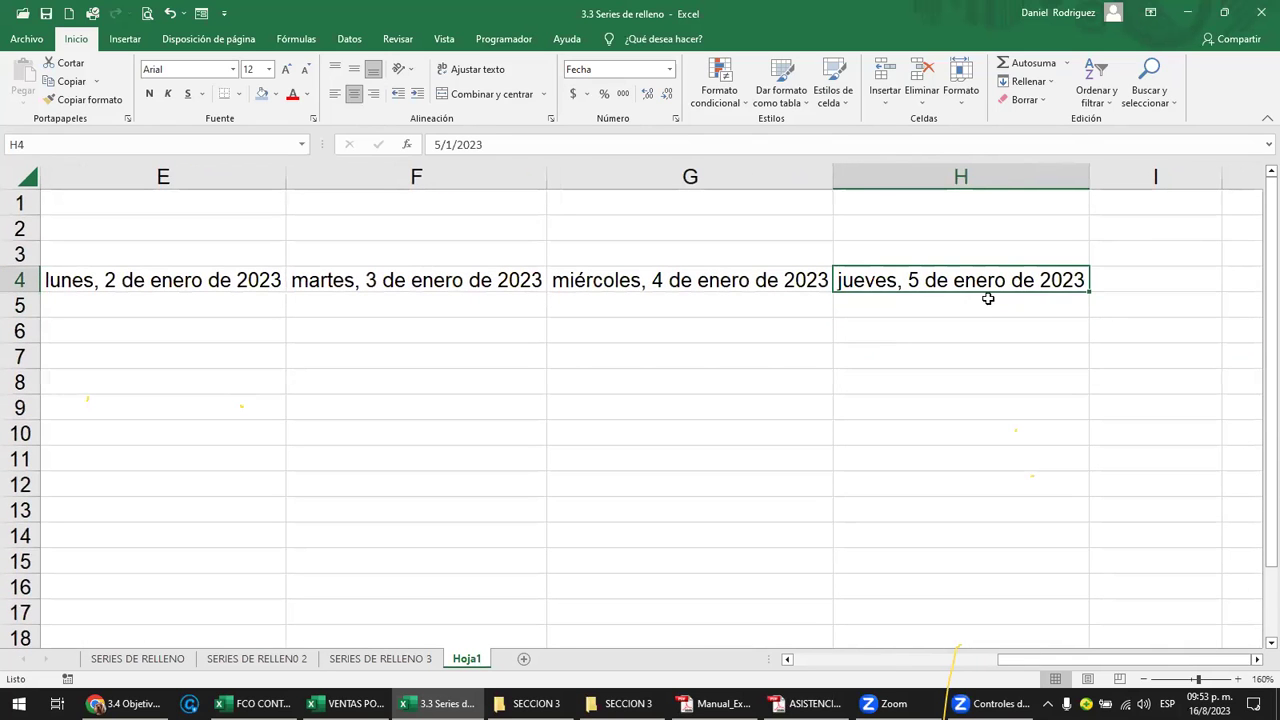
pyautogui.press('Left')
pyautogui.press('Left')
pyautogui.press('Left')
pyautogui.press('Left')
pyautogui.press('Left')
pyautogui.press('Left')
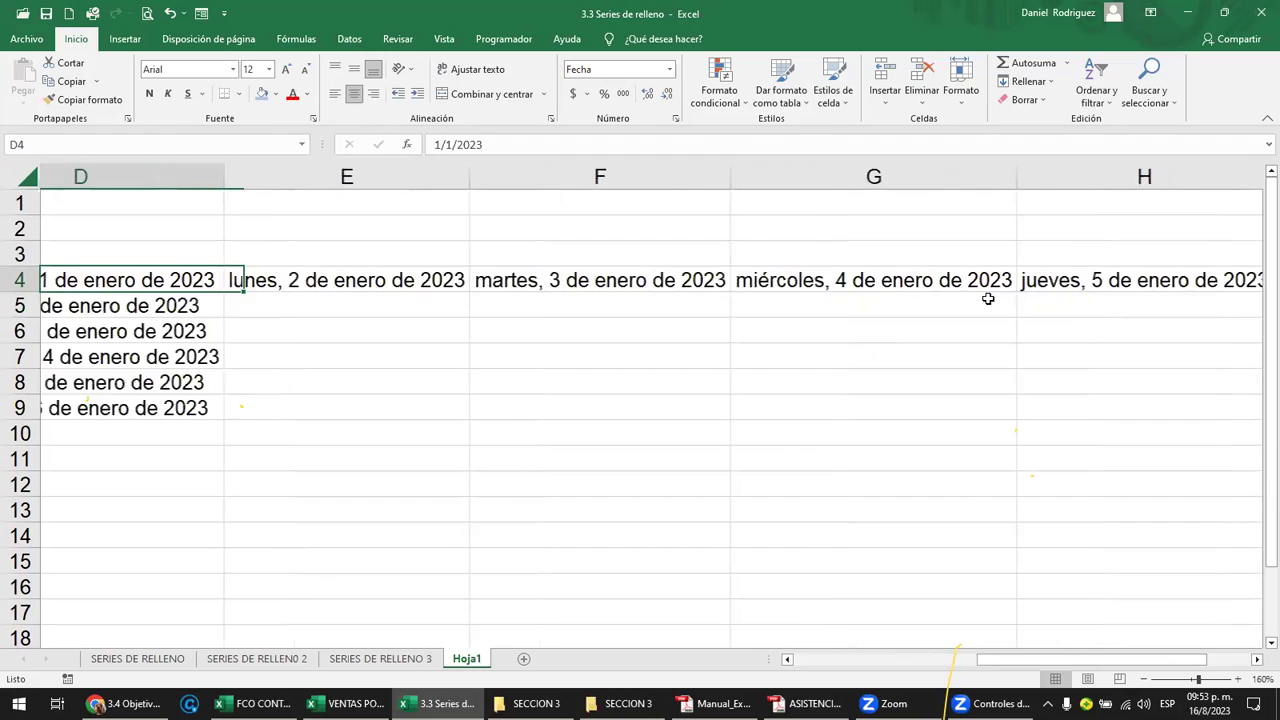
pyautogui.press('Right')
pyautogui.press('Right')
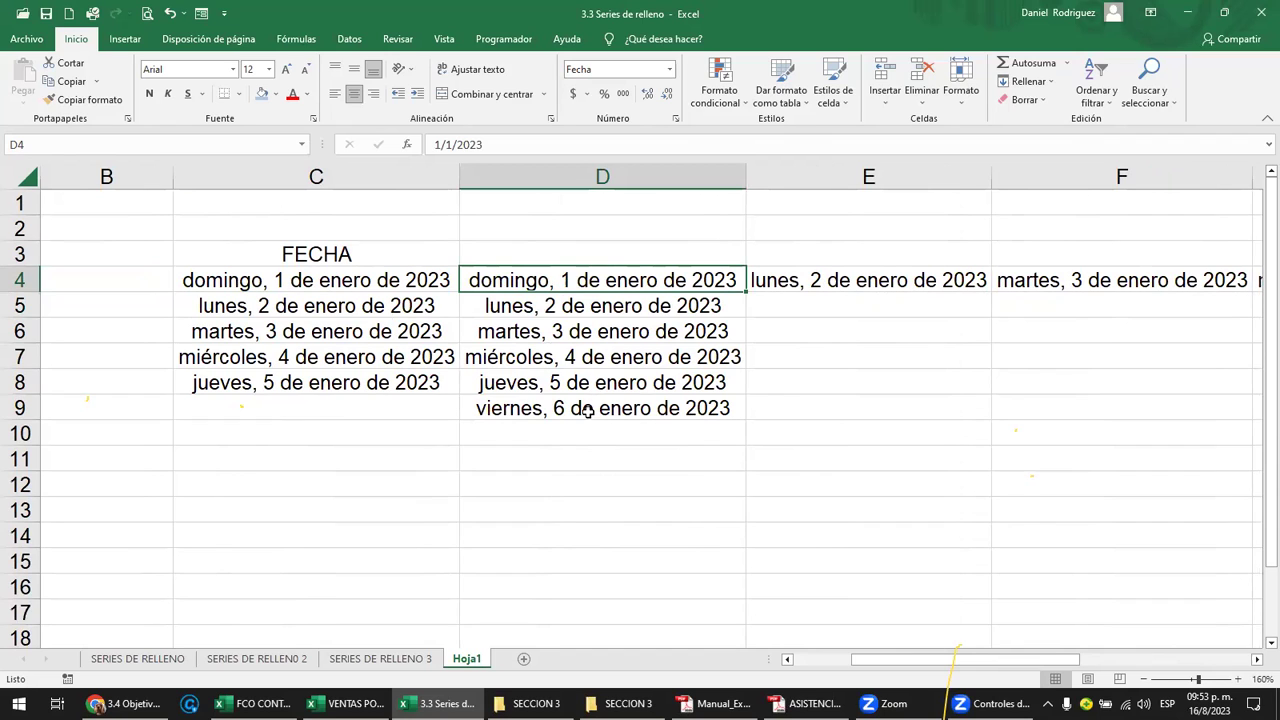
# Fill the date series from D7 across row 7 to F7 and autofit columns E and F to the dates.
pyautogui.click(613, 355)
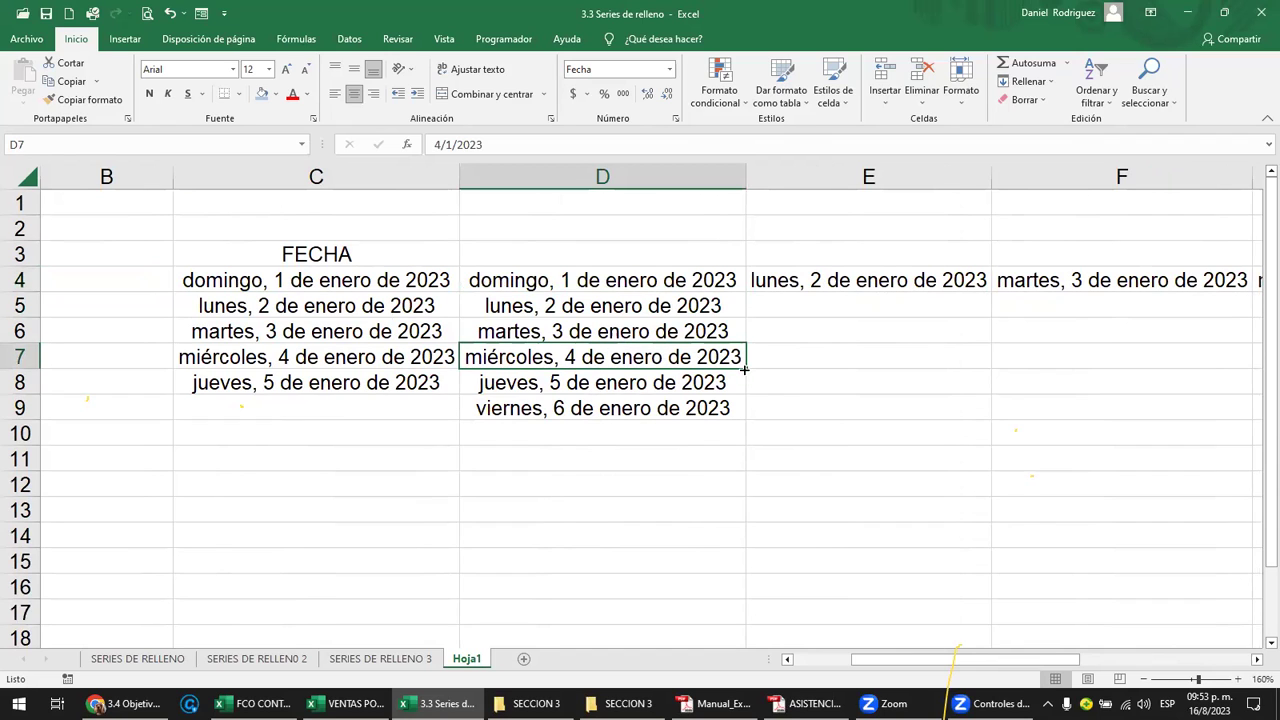
pyautogui.moveTo(747, 368); pyautogui.dragTo(1137, 365)
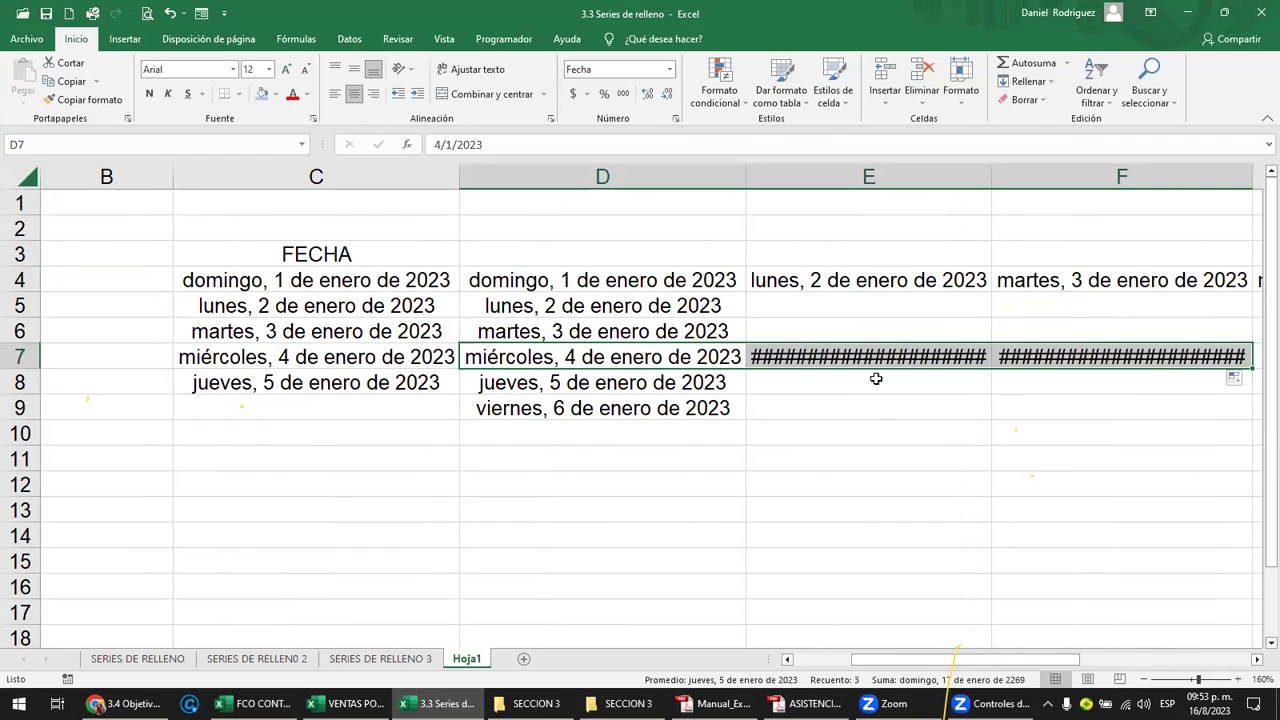
pyautogui.doubleClick(997, 189)
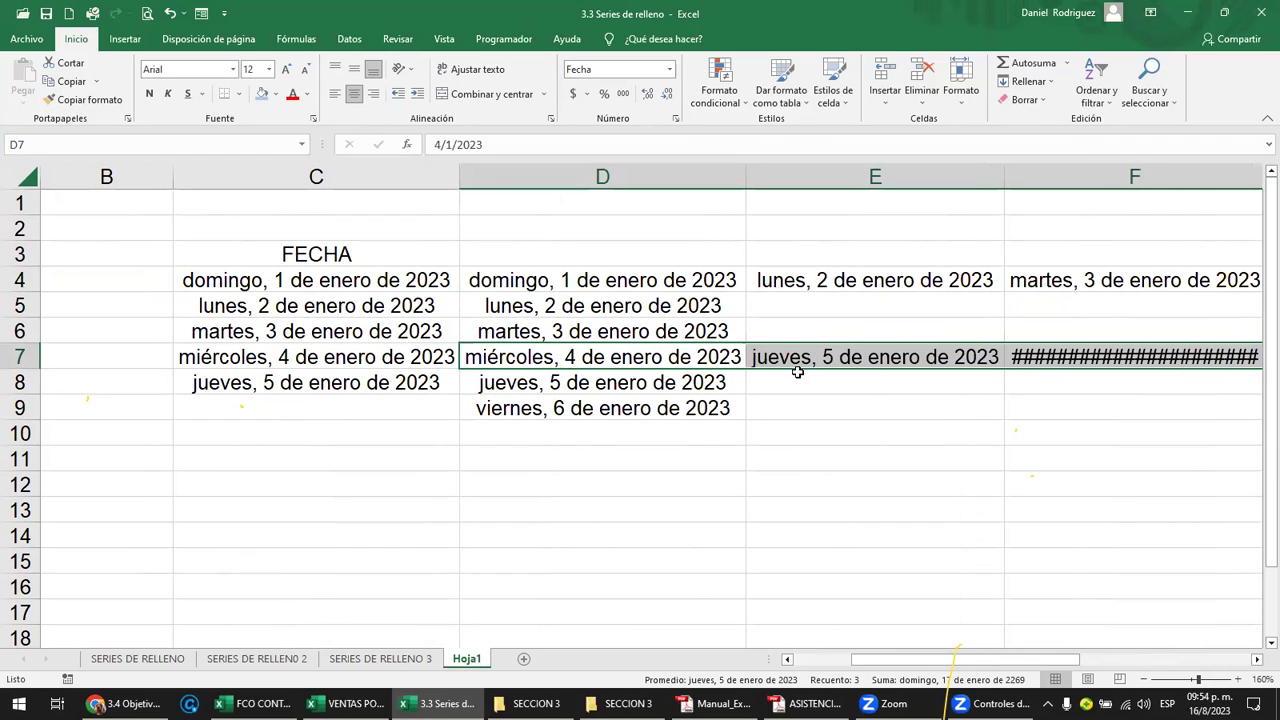
pyautogui.click(609, 362)
pyautogui.click(781, 359)
pyautogui.click(1040, 358)
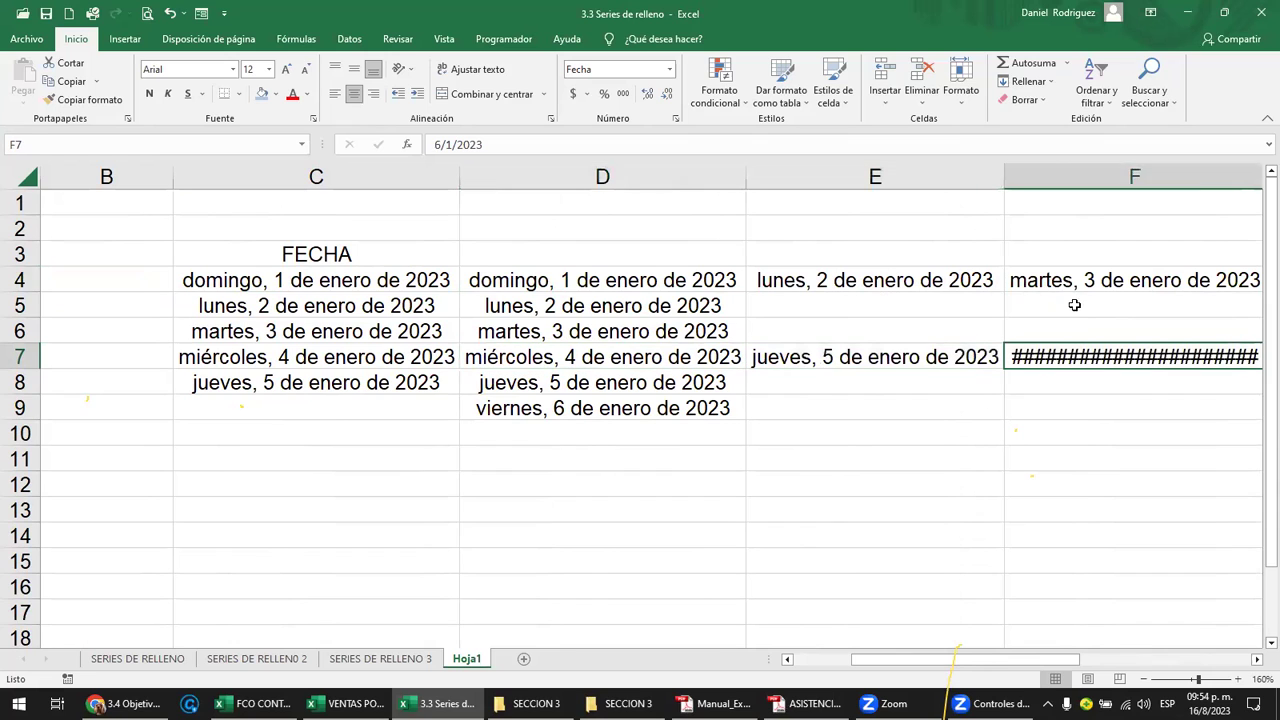
pyautogui.doubleClick(1259, 188)
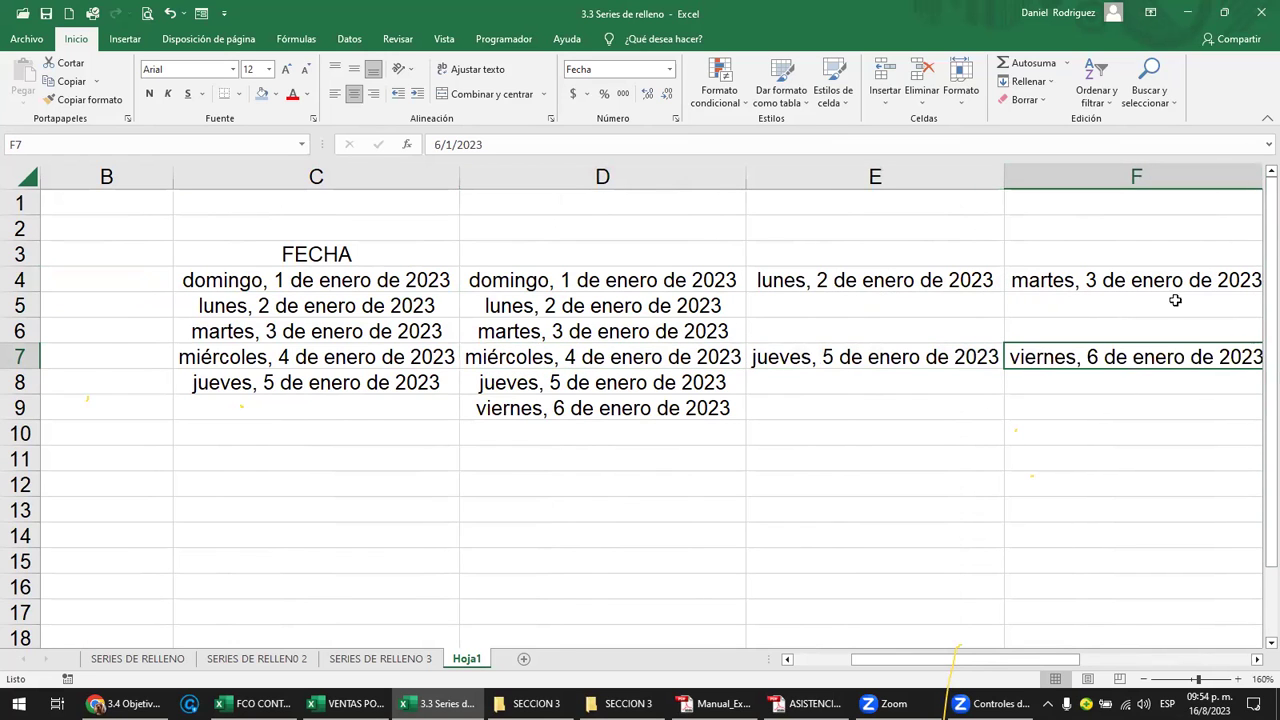
# Review the filled dates along row 7, going back to column A.
pyautogui.press('Right')
pyautogui.click(743, 357)
pyautogui.click(903, 357)
pyautogui.press('Left')
pyautogui.press('Left')
pyautogui.press('Left')
pyautogui.press('Left')
pyautogui.press('Left')
pyautogui.press('Left')
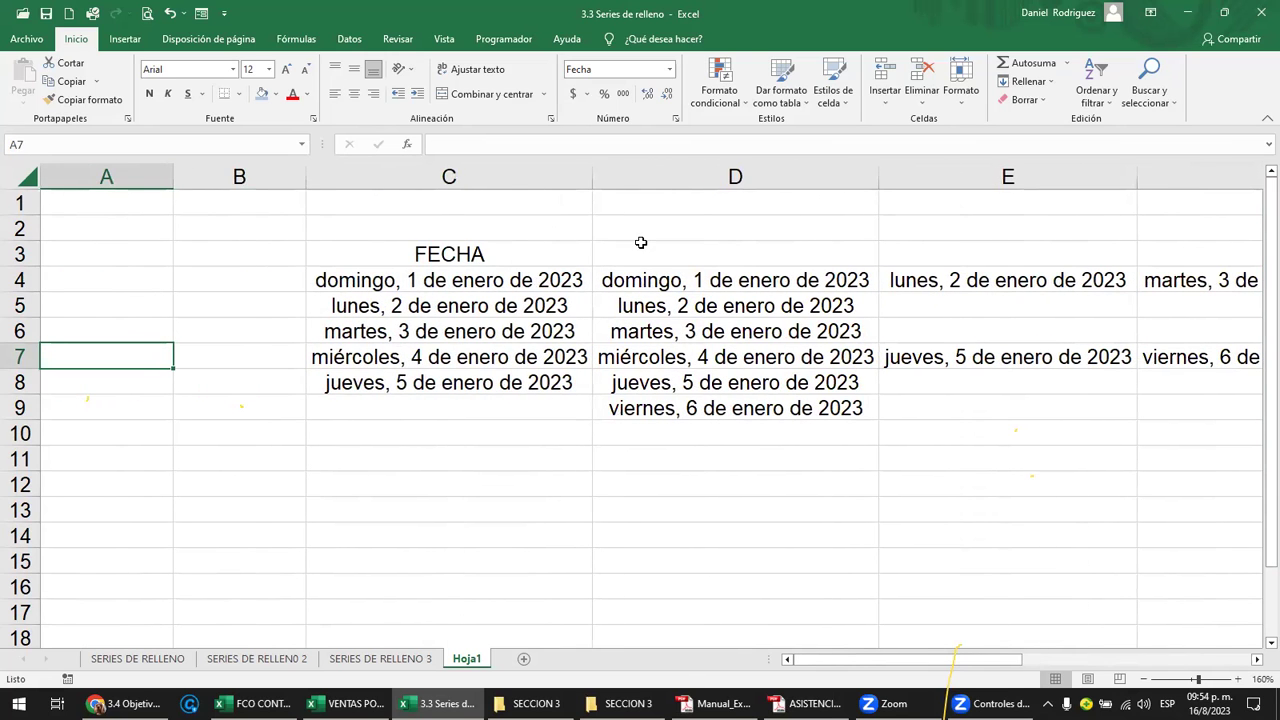
# Check the fill series types table in Chrome, and return to the start of the SERIES DE RELLENO sheet in Excel.
pyautogui.click(128, 703)
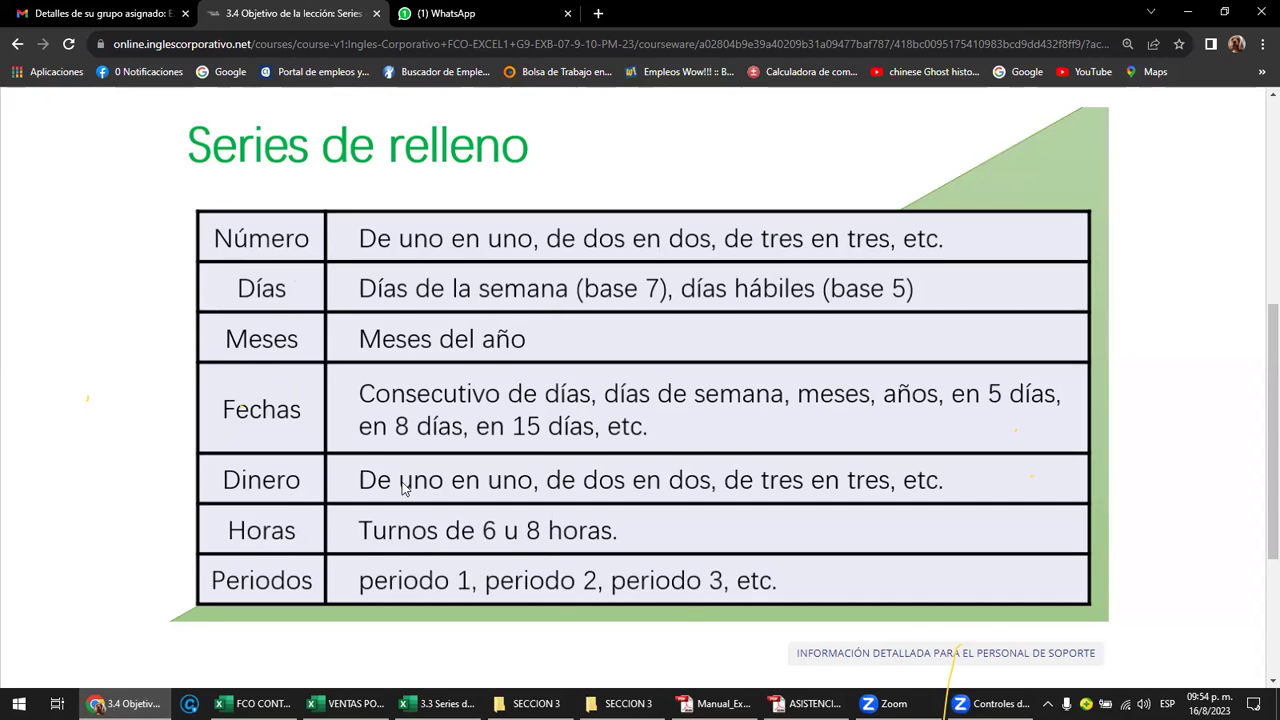
pyautogui.moveTo(290, 690)
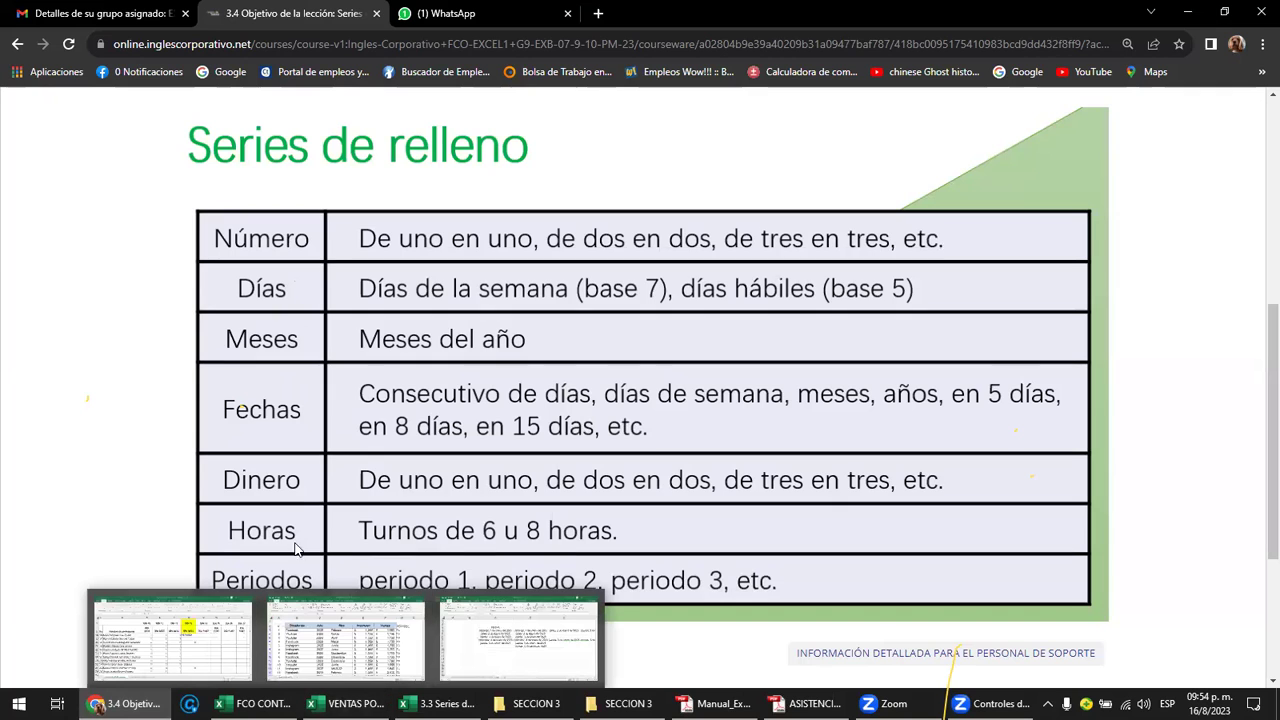
pyautogui.click(518, 640)
pyautogui.click(150, 658)
pyautogui.click(336, 277)
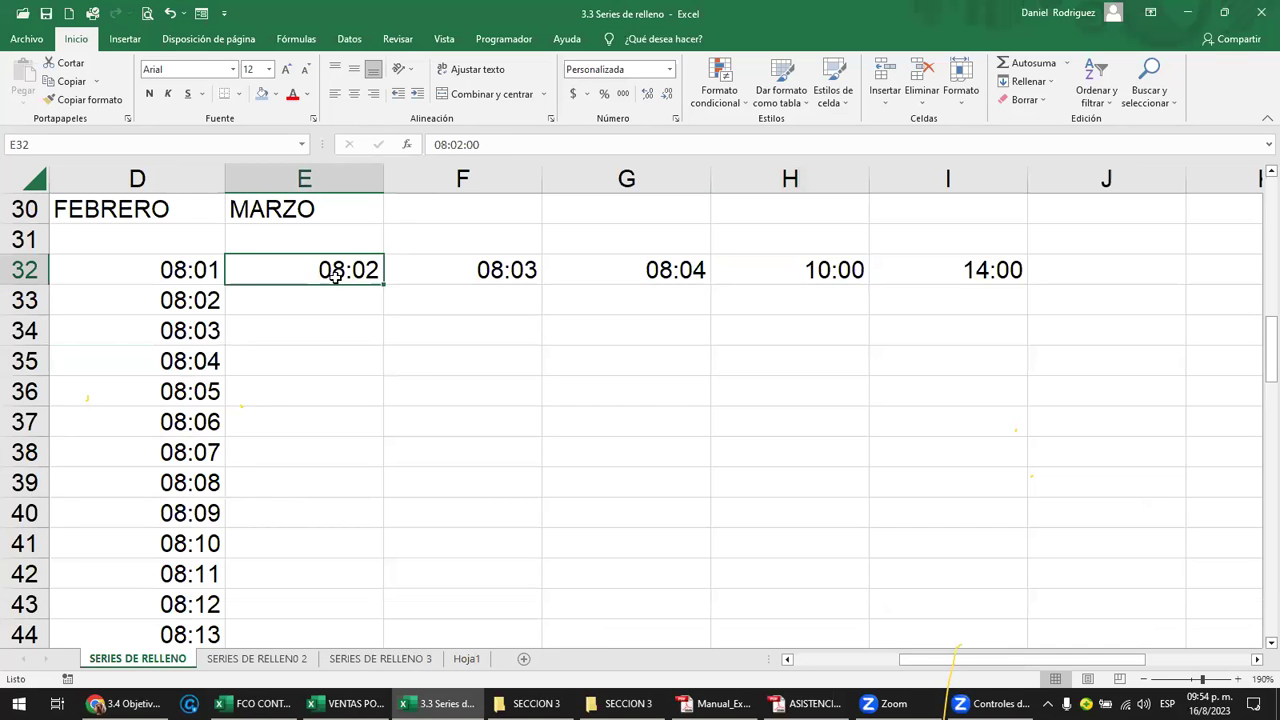
pyautogui.hotkey('ctrl', 'Home')
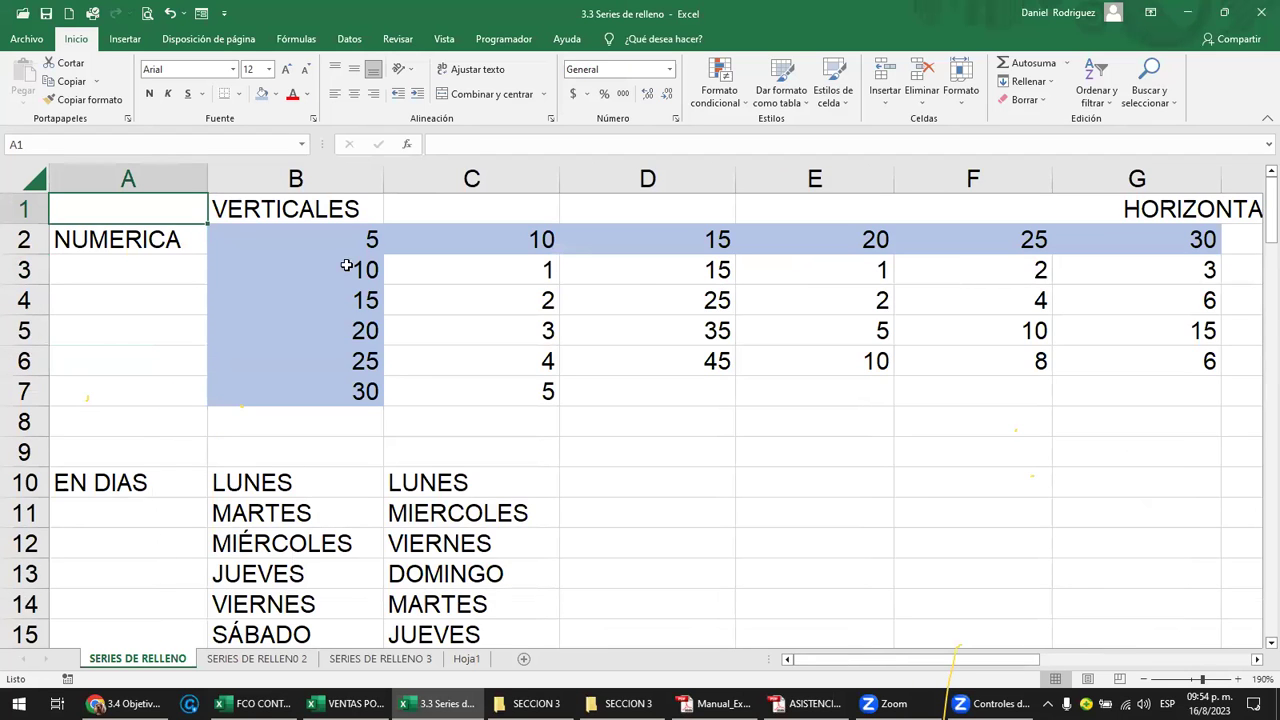
# Format the numeric series in B2:G7 as currency (Moneda) and check the formatted cells.
pyautogui.moveTo(345, 238); pyautogui.dragTo(1108, 394)
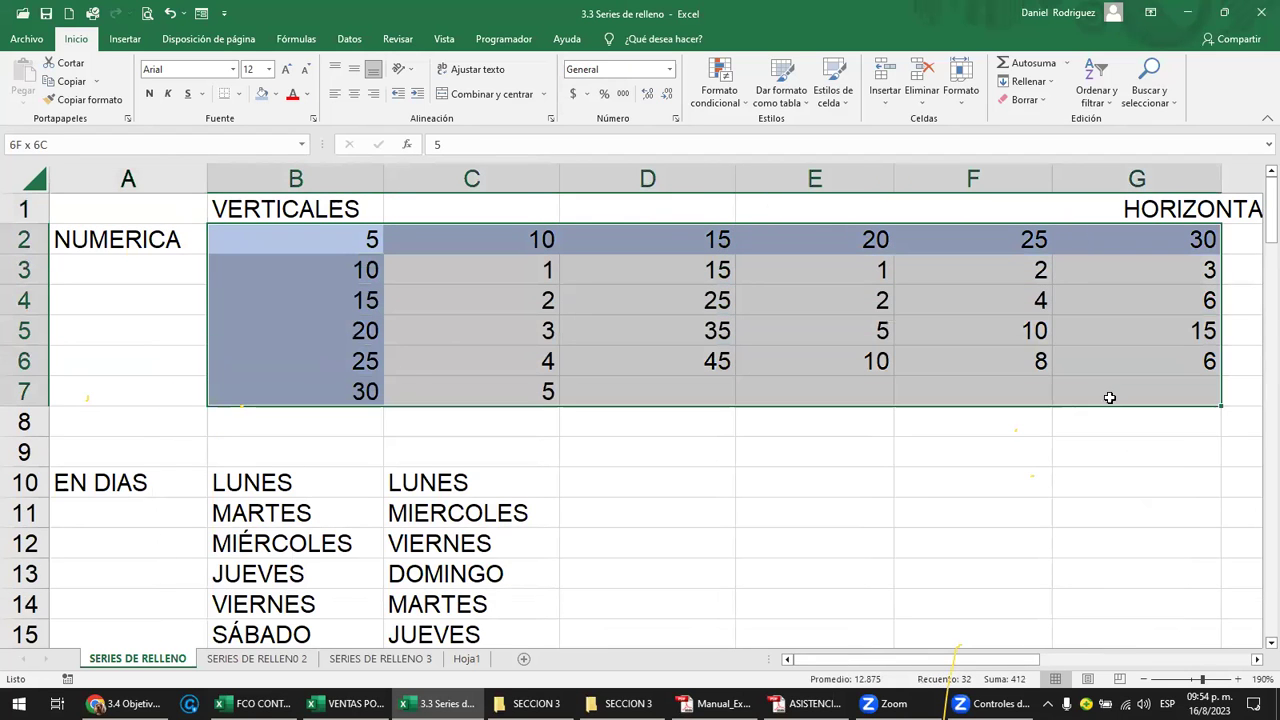
pyautogui.click(670, 69)
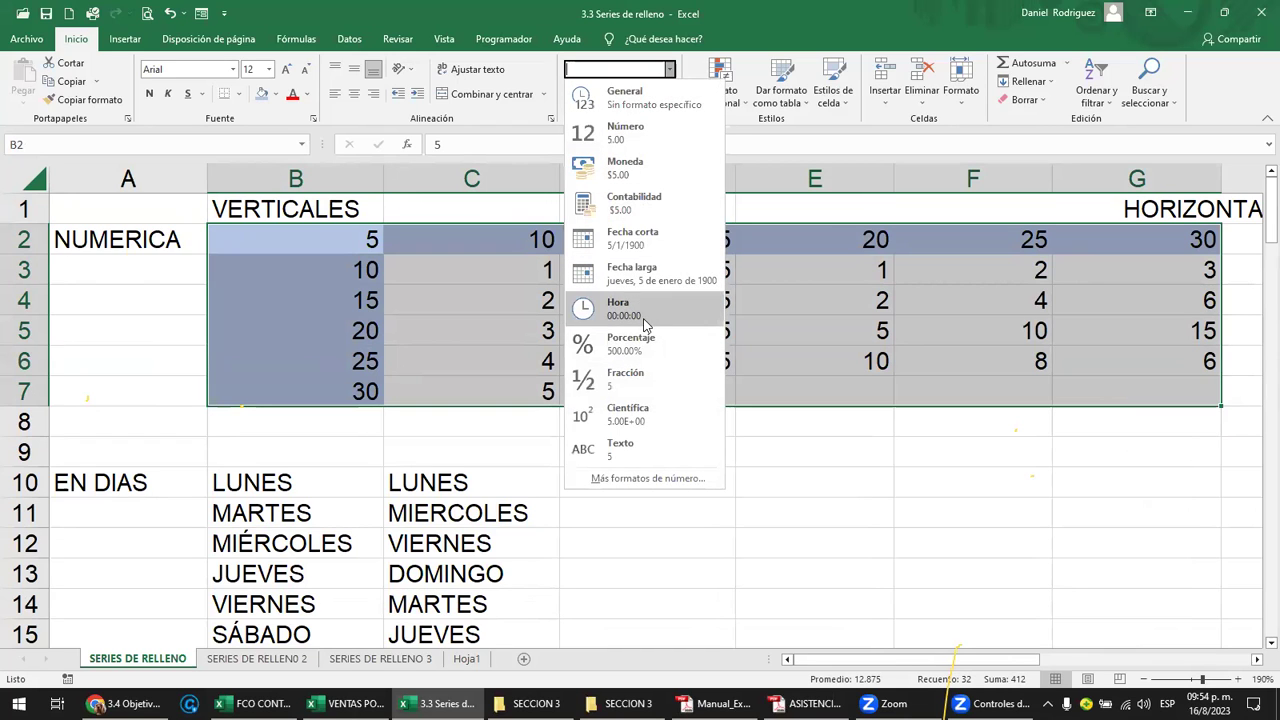
pyautogui.click(644, 172)
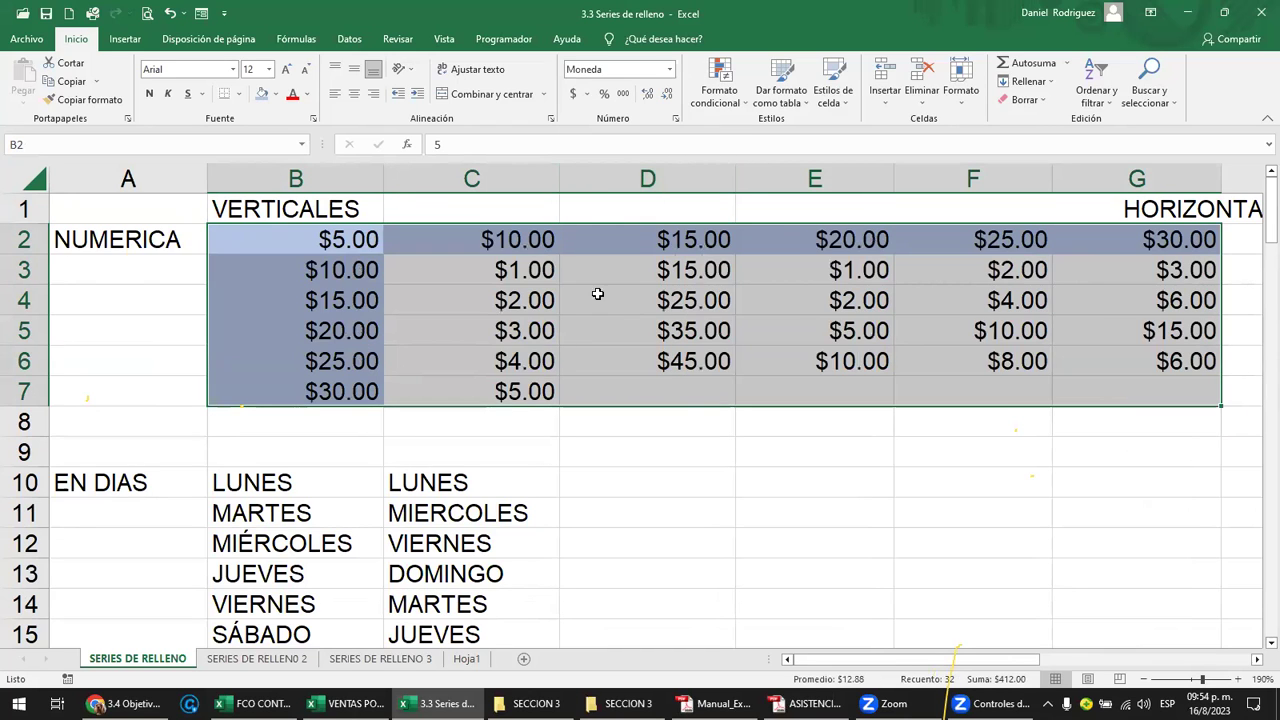
pyautogui.keyDown('ctrl'); pyautogui.click(490, 322); pyautogui.keyUp('ctrl')
pyautogui.keyDown('ctrl'); pyautogui.click(352, 300); pyautogui.keyUp('ctrl')
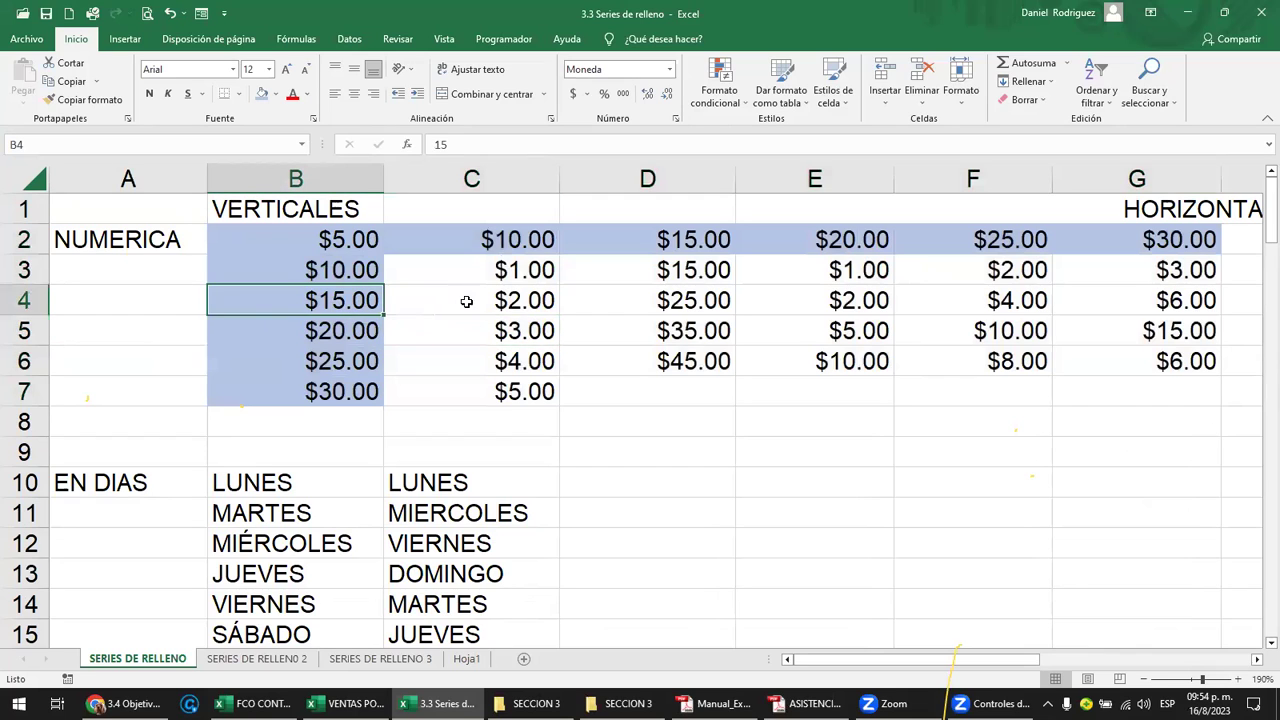
pyautogui.keyDown('ctrl'); pyautogui.click(339, 240); pyautogui.keyUp('ctrl')
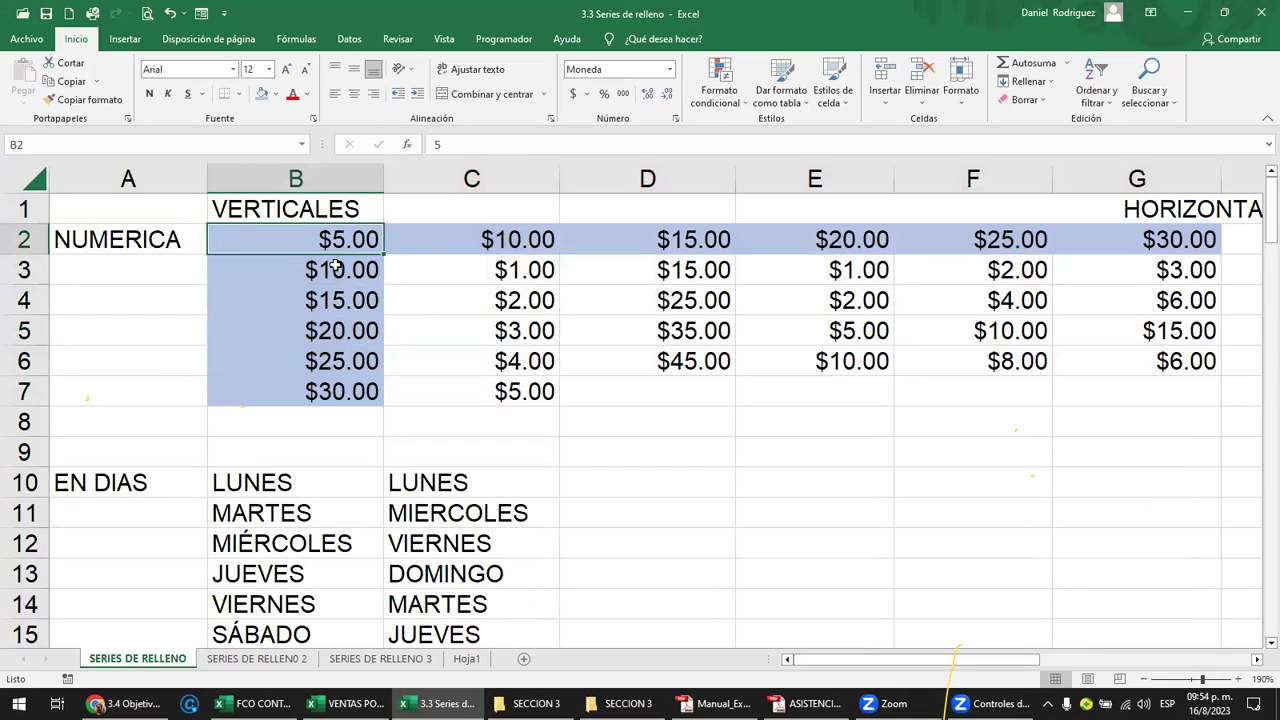
pyautogui.moveTo(327, 239); pyautogui.dragTo(400, 245)
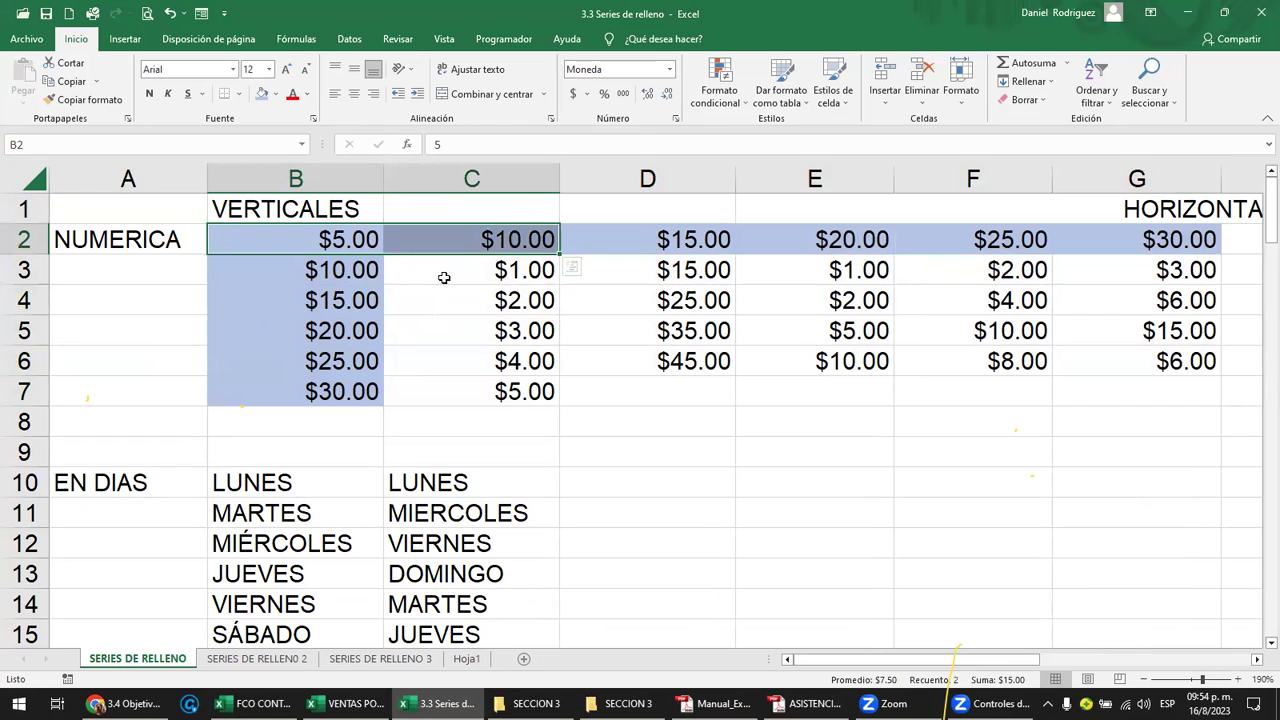
pyautogui.moveTo(488, 272); pyautogui.dragTo(634, 271)
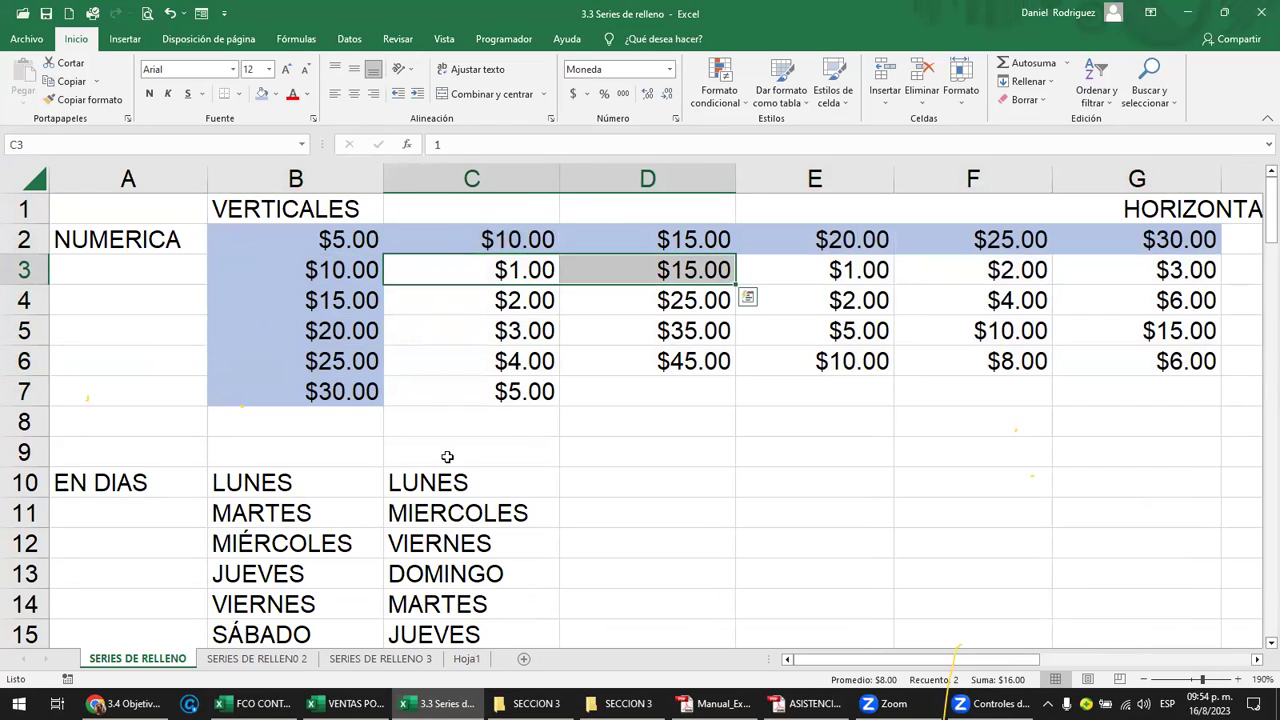
# Switch to Chrome and open the course's support material page (Material de apoyo).
pyautogui.click(499, 426)
pyautogui.click(498, 391)
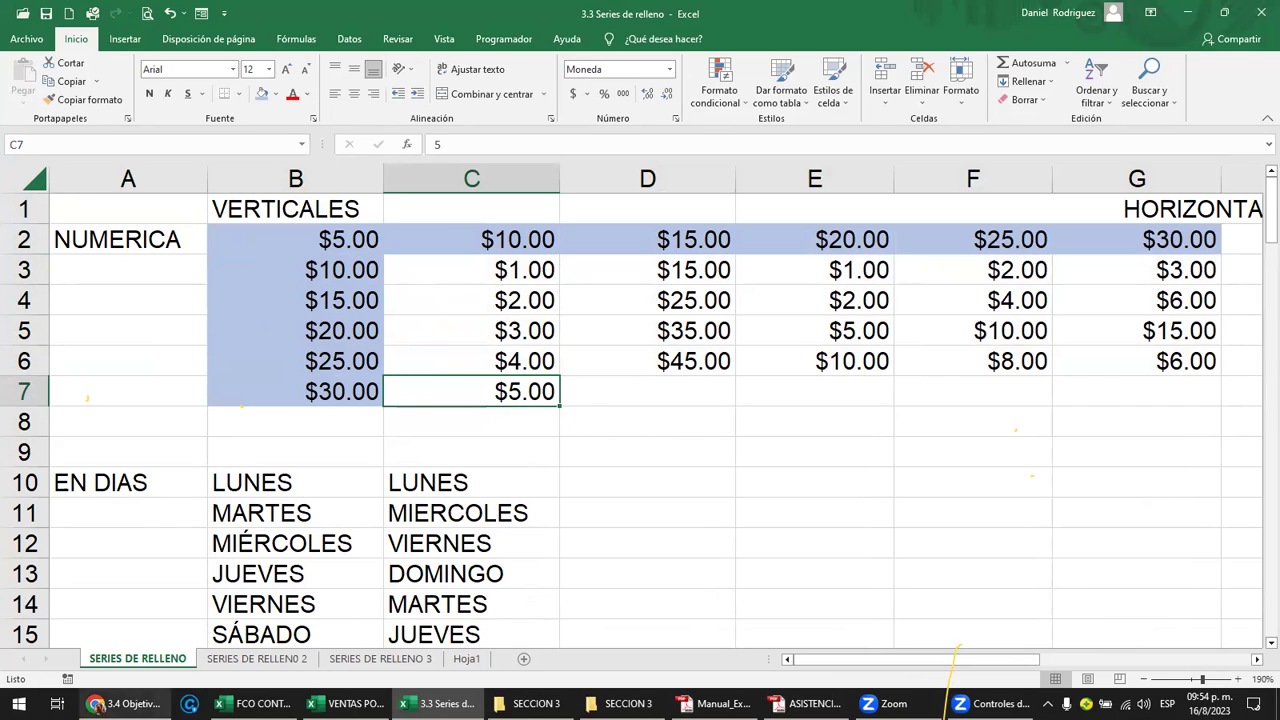
pyautogui.click(125, 703)
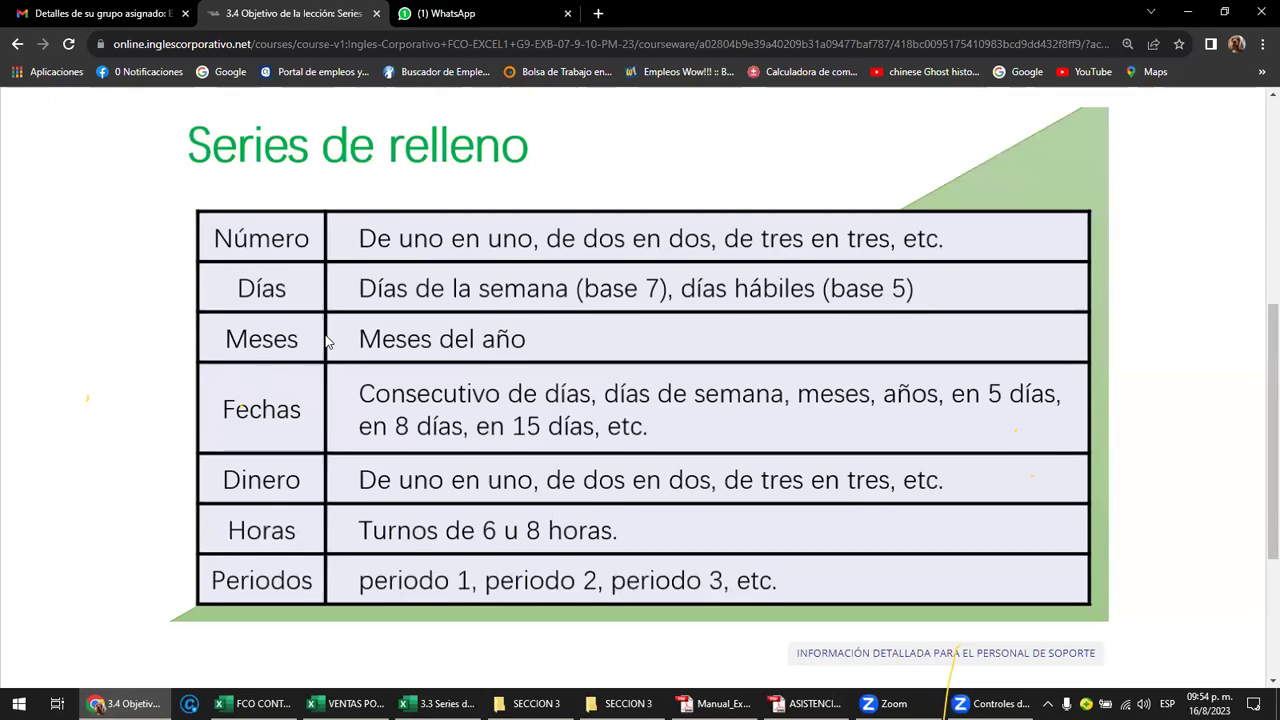
pyautogui.scroll(3, 320, 335)
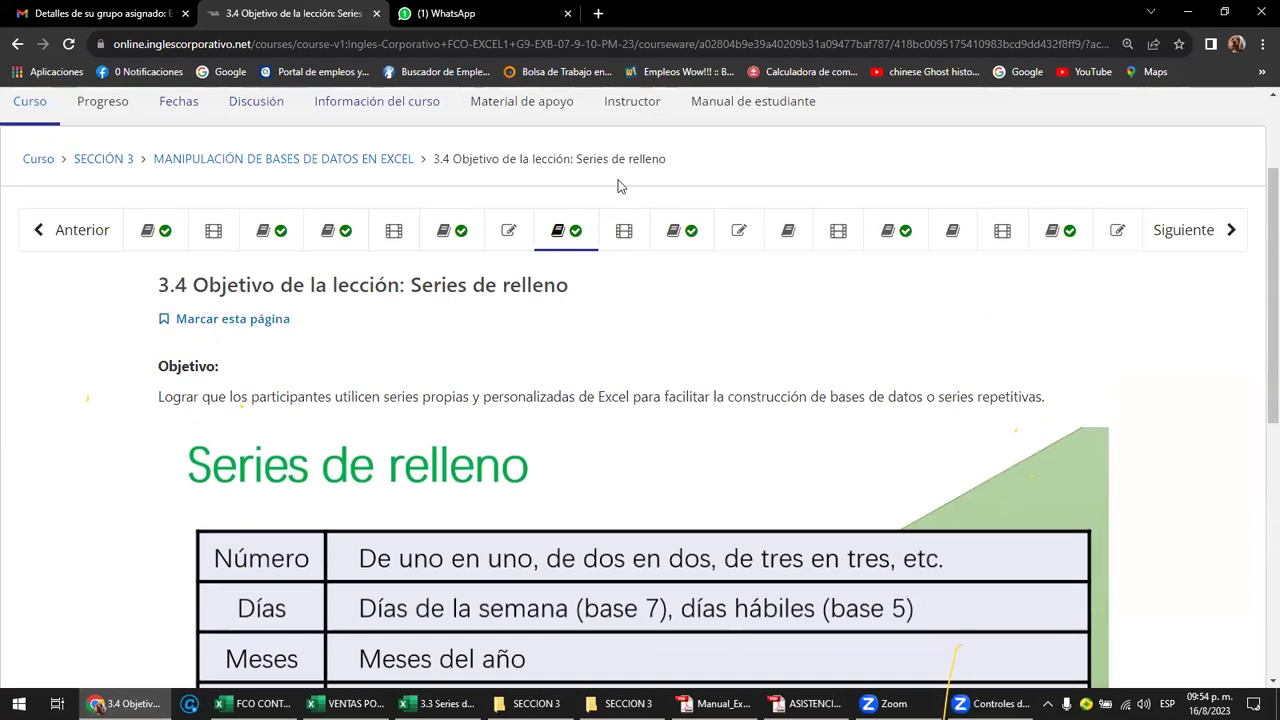
pyautogui.click(530, 114)
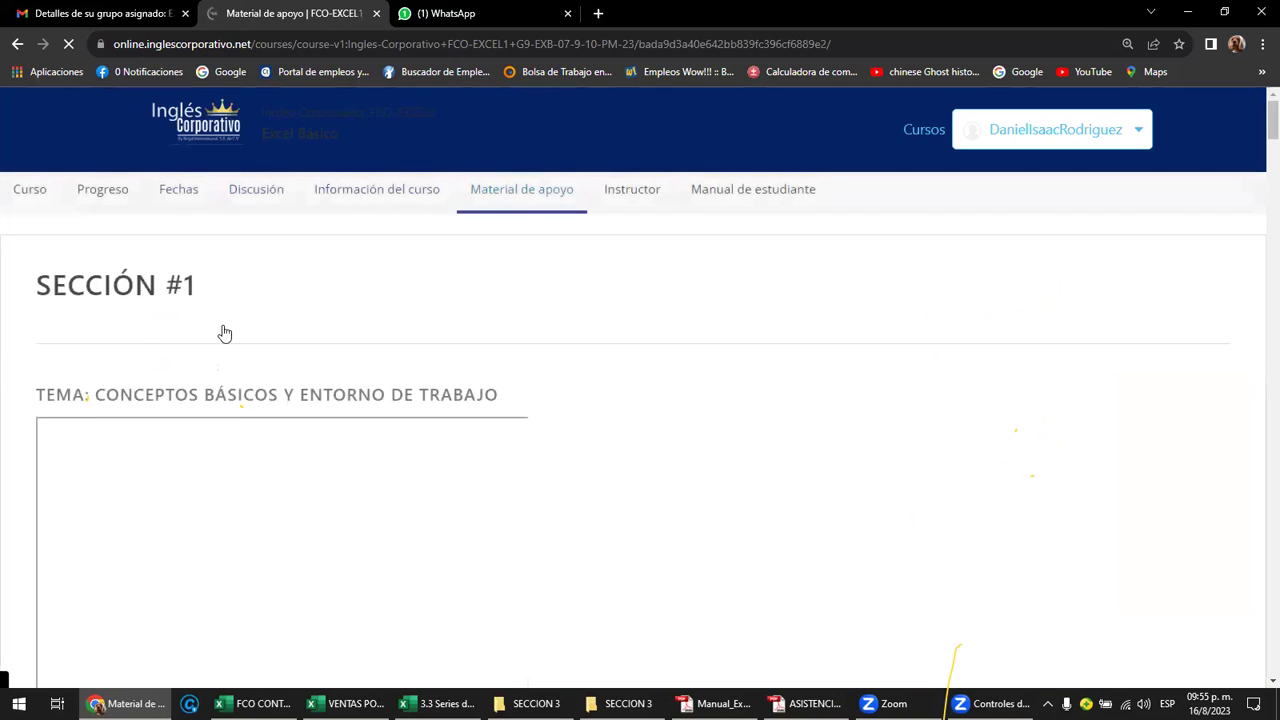
# Find the SERIE DE RELLENO topic under SECCIÓN #3, play its video for a few seconds and pause it.
pyautogui.scroll(-15, 140, 295)
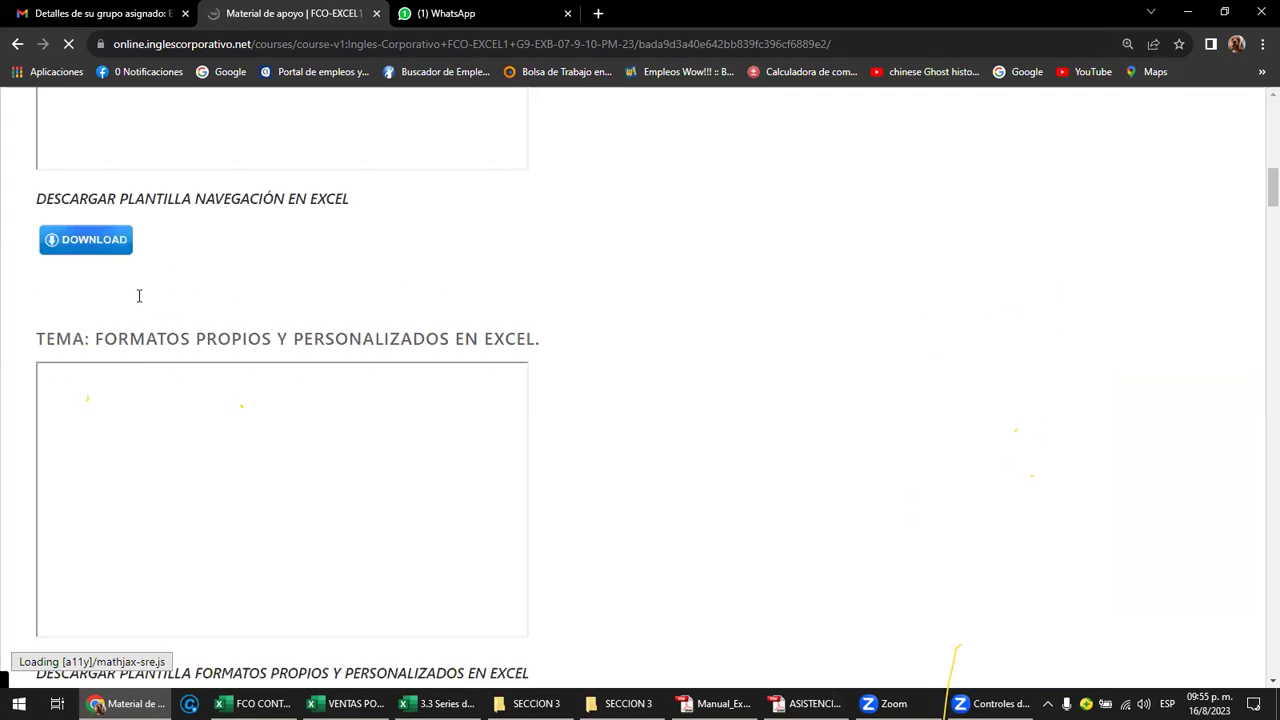
pyautogui.scroll(-15, 140, 303)
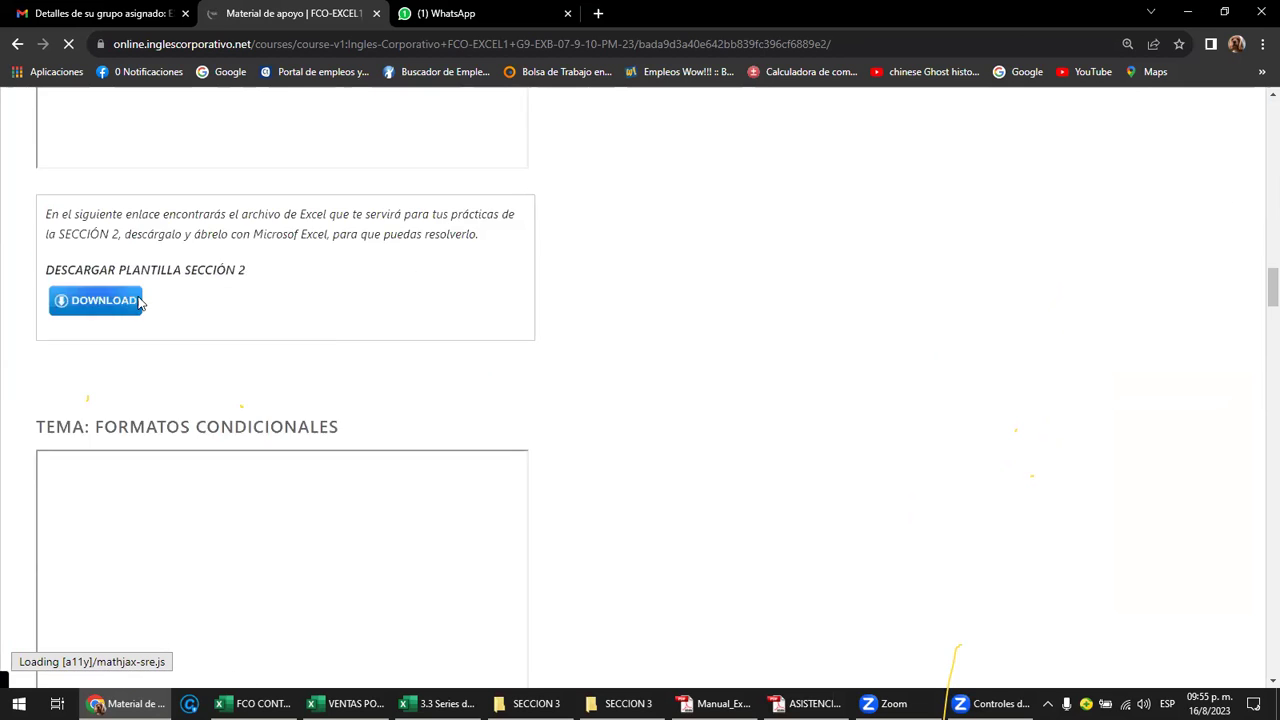
pyautogui.scroll(-5, 140, 303)
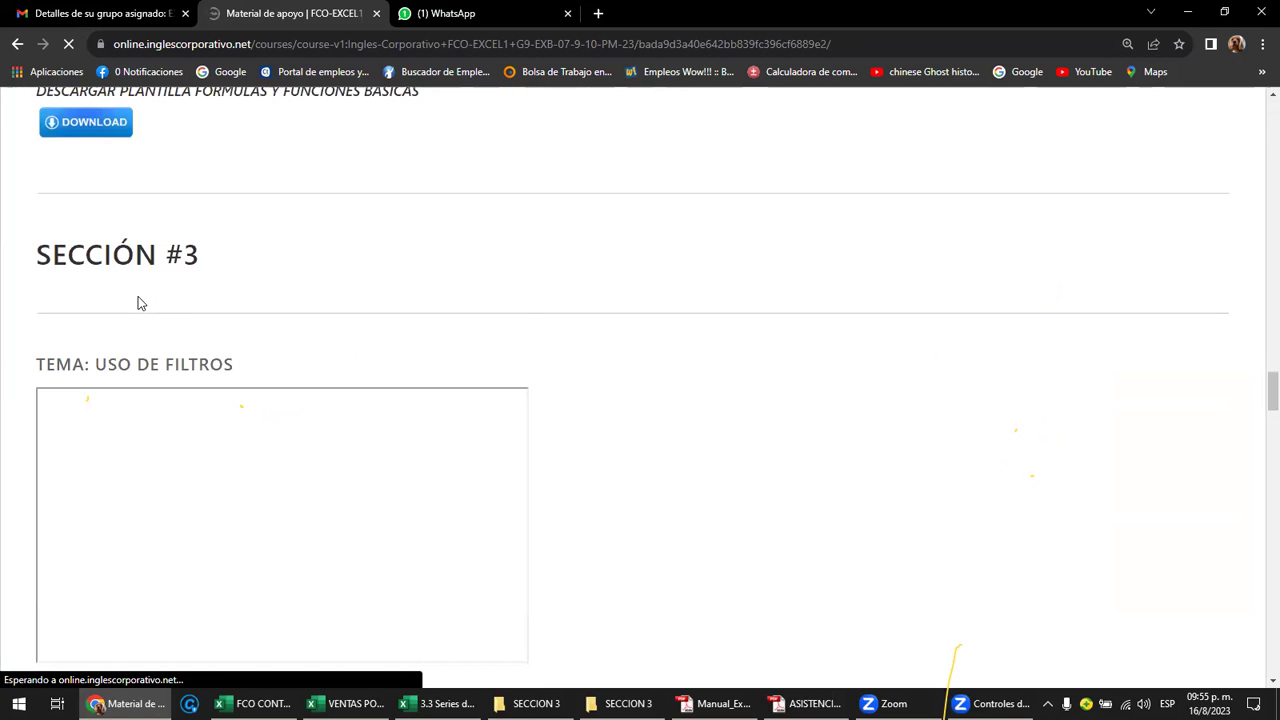
pyautogui.scroll(-2, 184, 330)
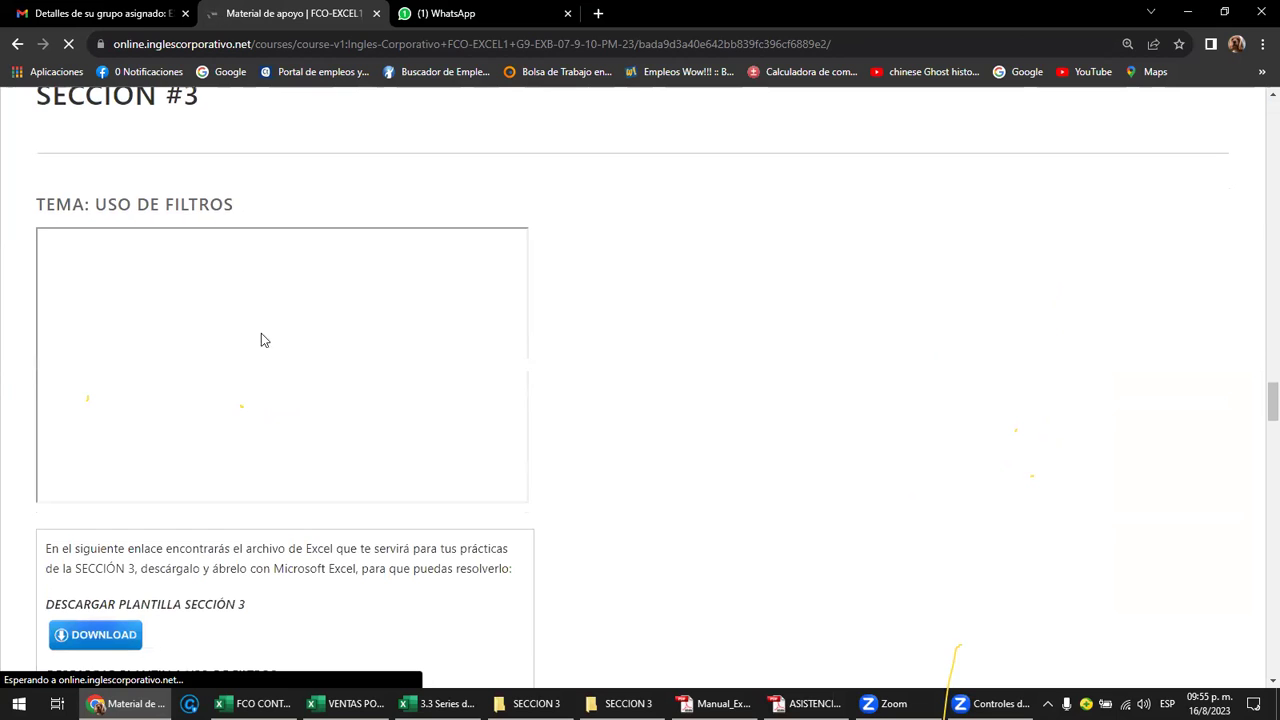
pyautogui.scroll(-5, 239, 346)
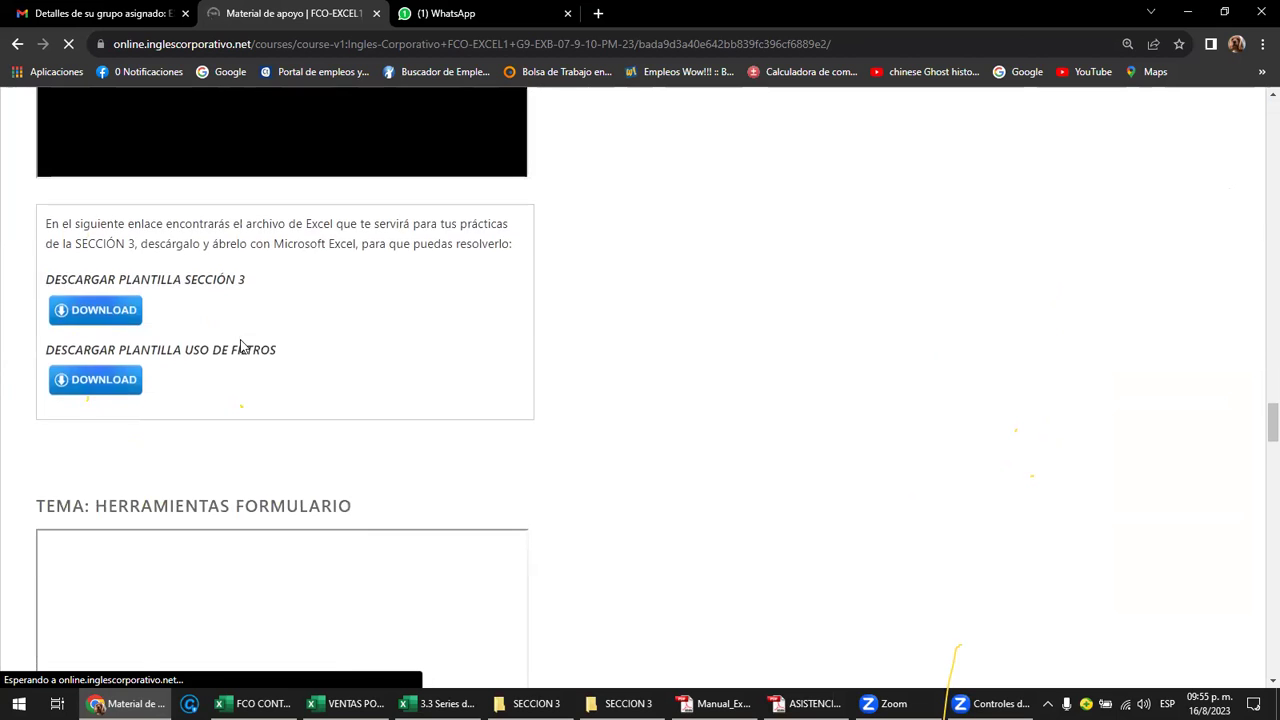
pyautogui.scroll(-5, 240, 346)
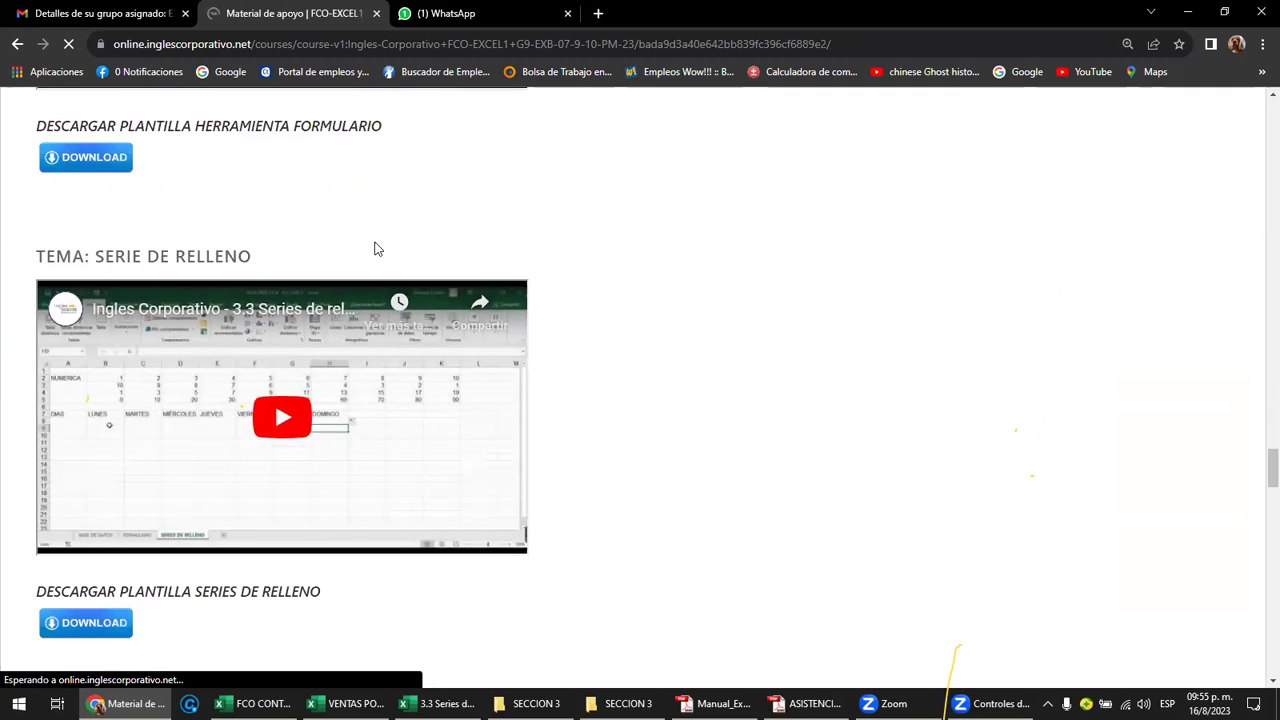
pyautogui.click(285, 428)
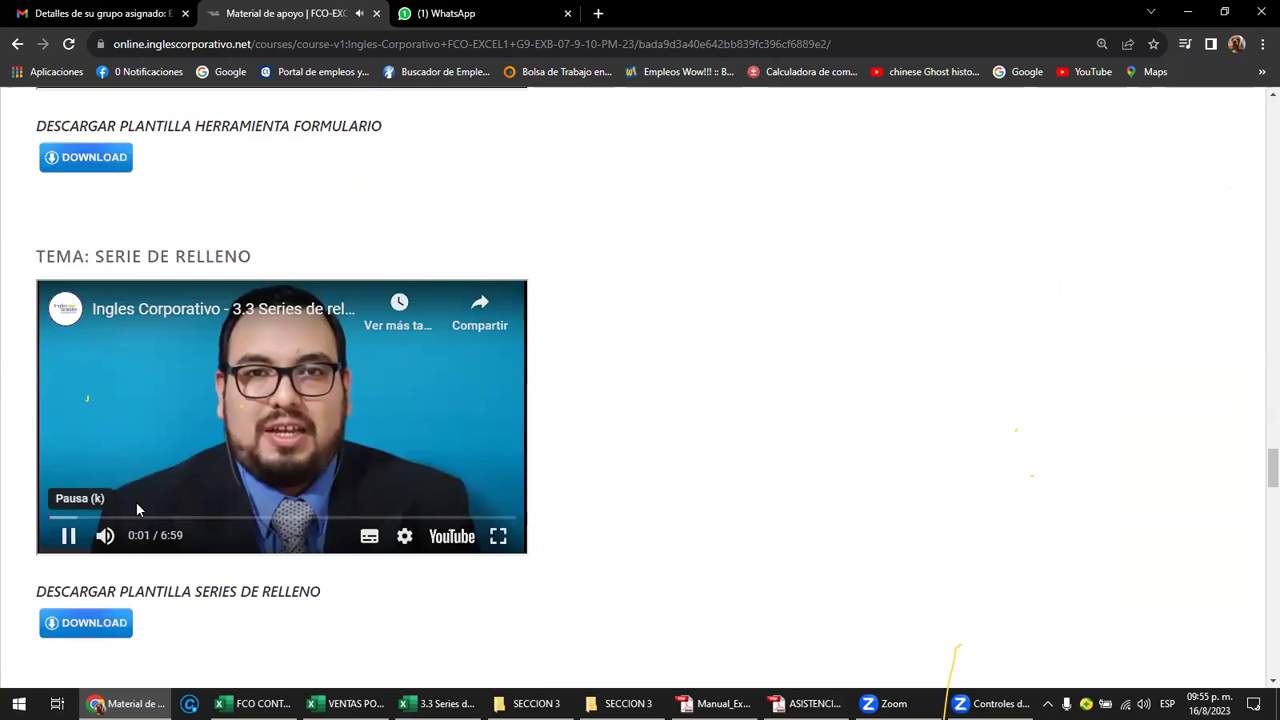
pyautogui.click(281, 426)
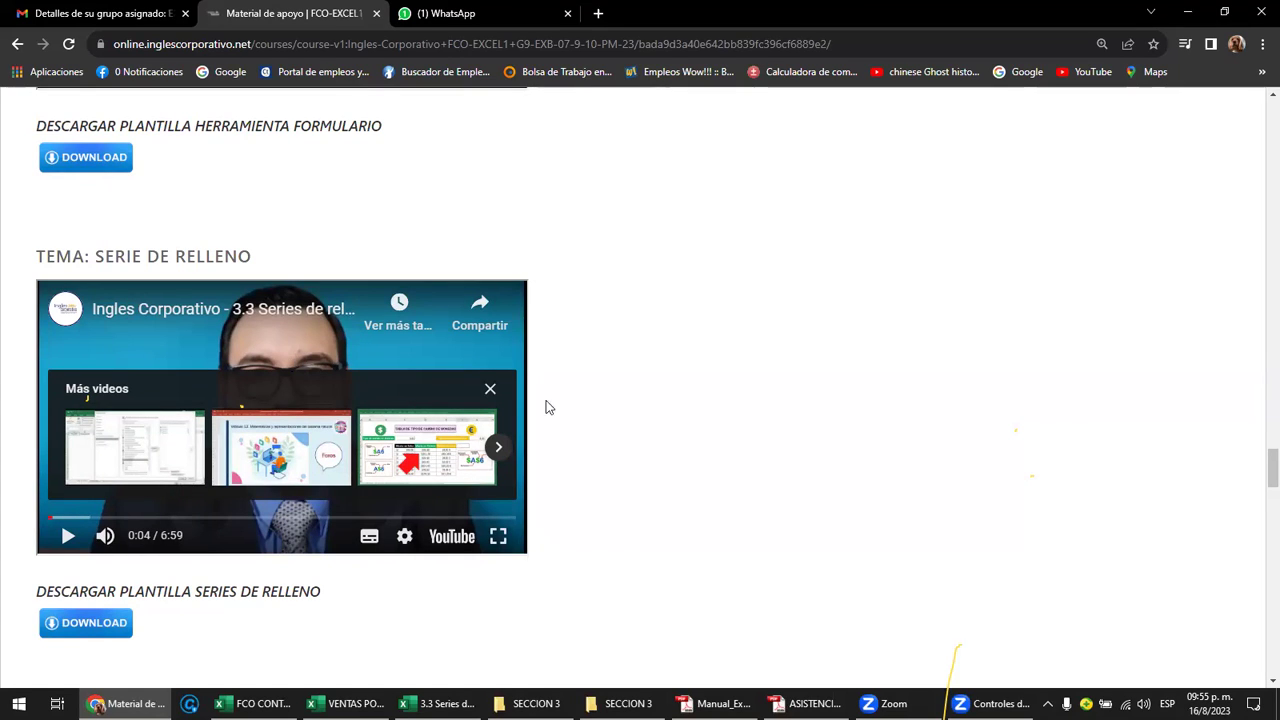
# Return to the course outline and open the MANIPULACIÓN DE BASES DE DATOS EN EXCEL lesson in SECCIÓN 3.
pyautogui.scroll(10, 645, 410)
pyautogui.scroll(10, 645, 410)
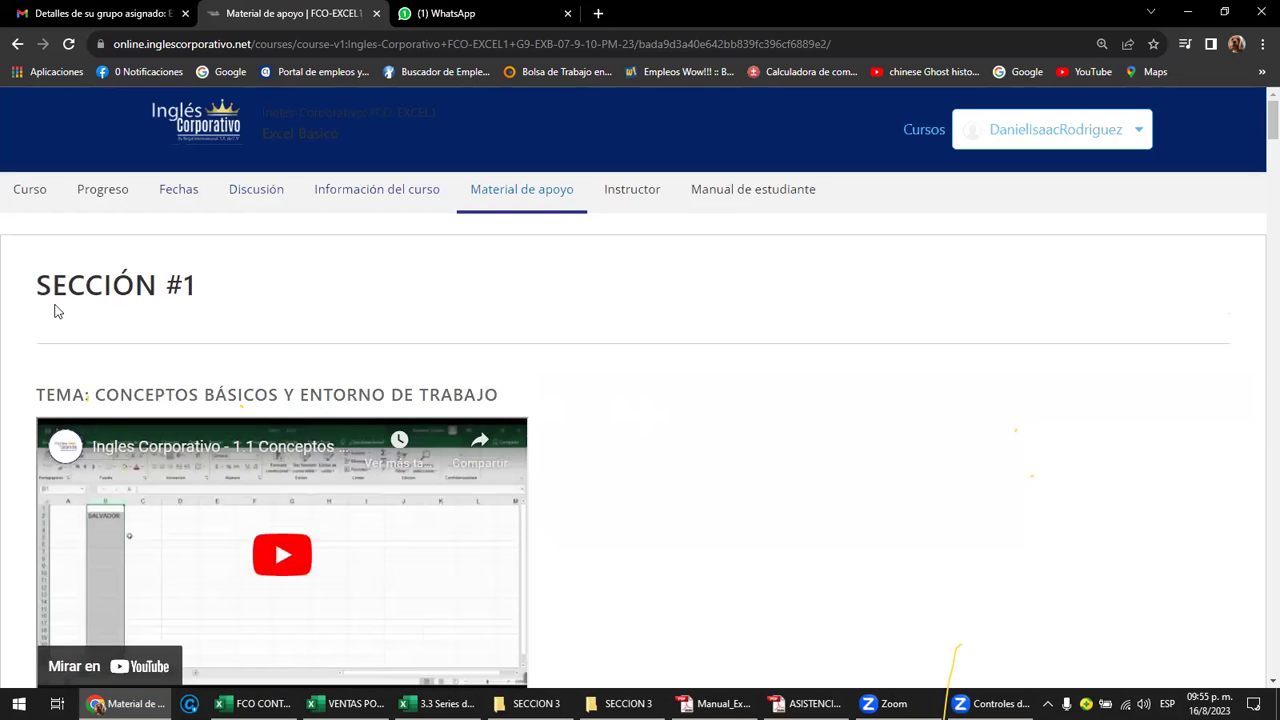
pyautogui.click(25, 192)
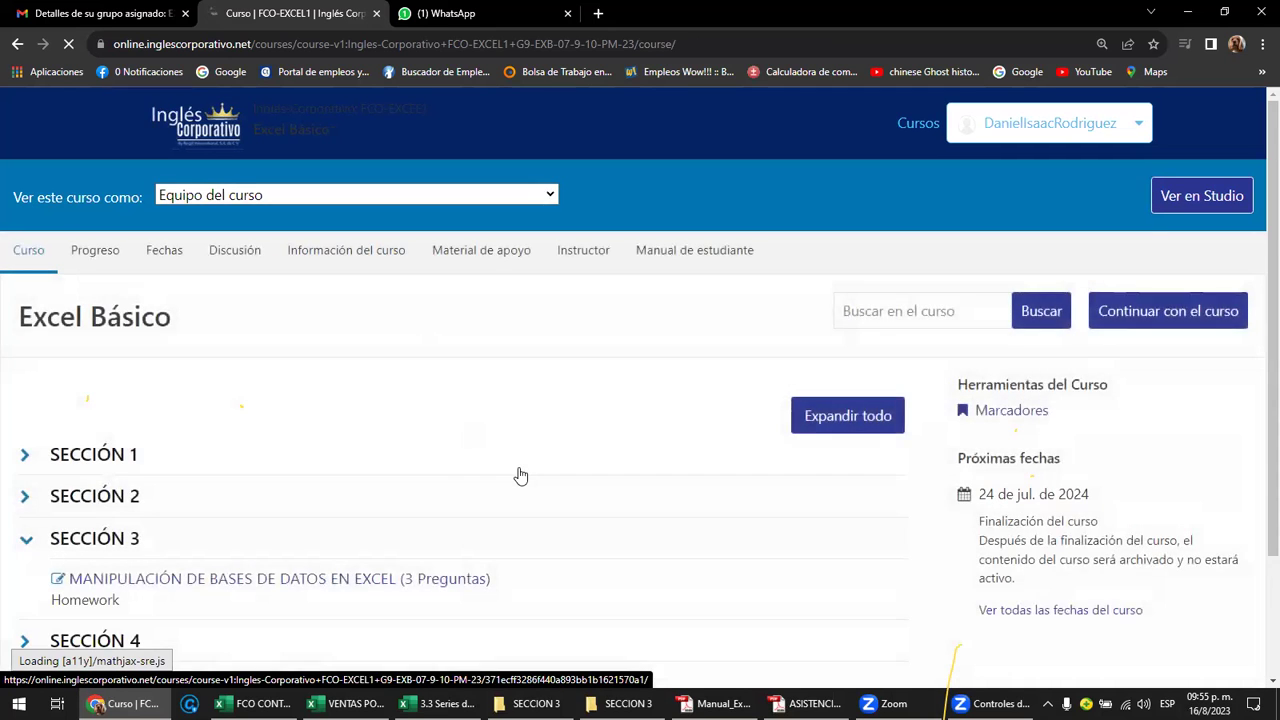
pyautogui.scroll(-1, 520, 475)
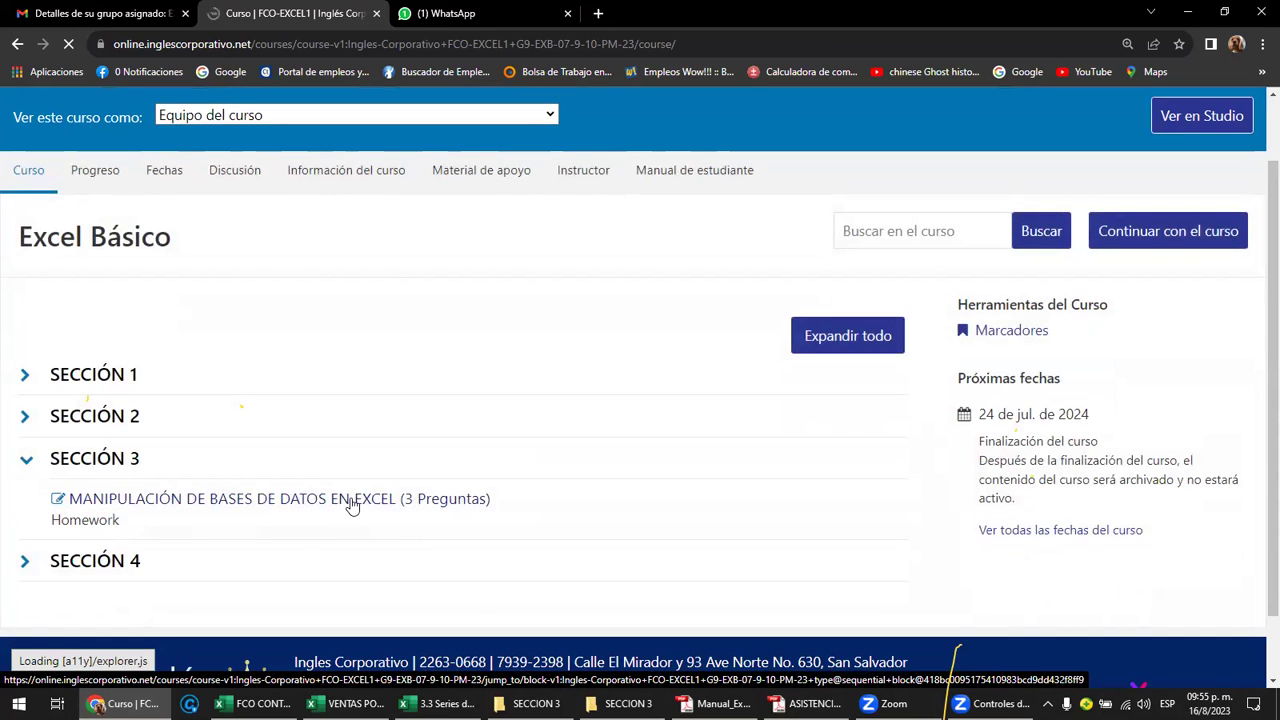
pyautogui.click(350, 505)
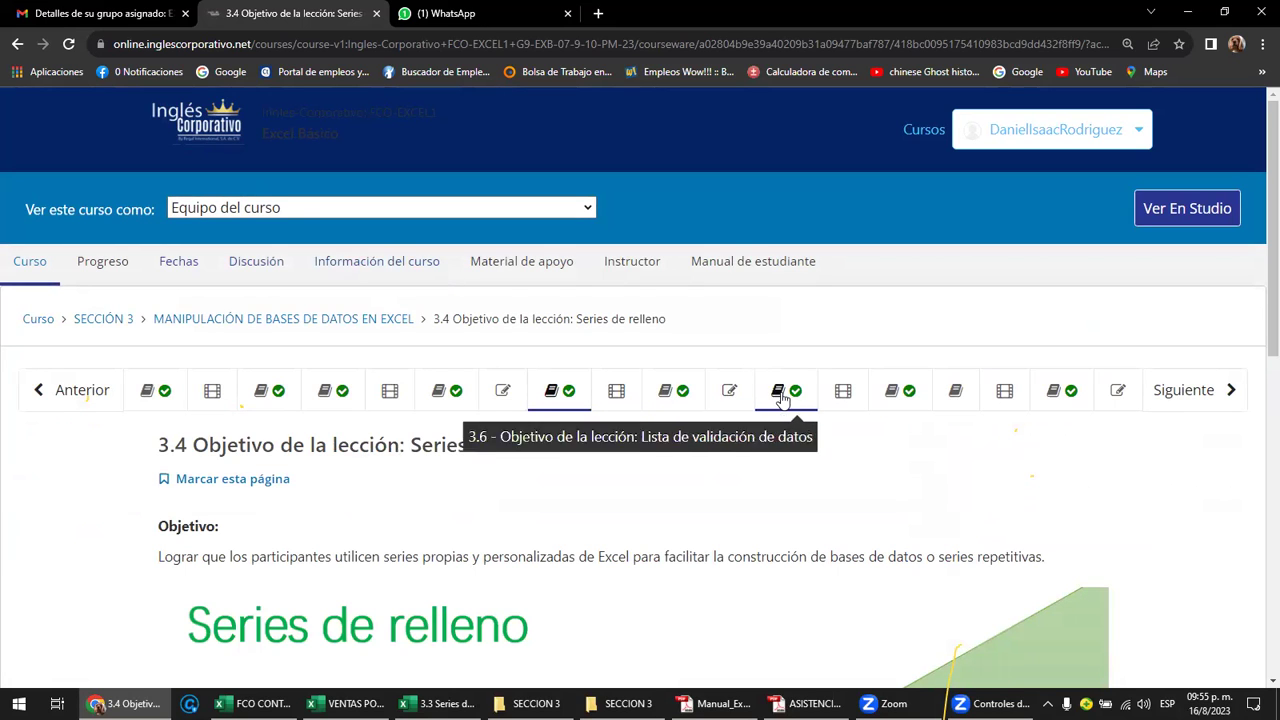
# Advance from lesson 3.4 past the videoconference and discussion forum pages to 3.5 Laboratorio 8.
pyautogui.scroll(-2, 720, 512)
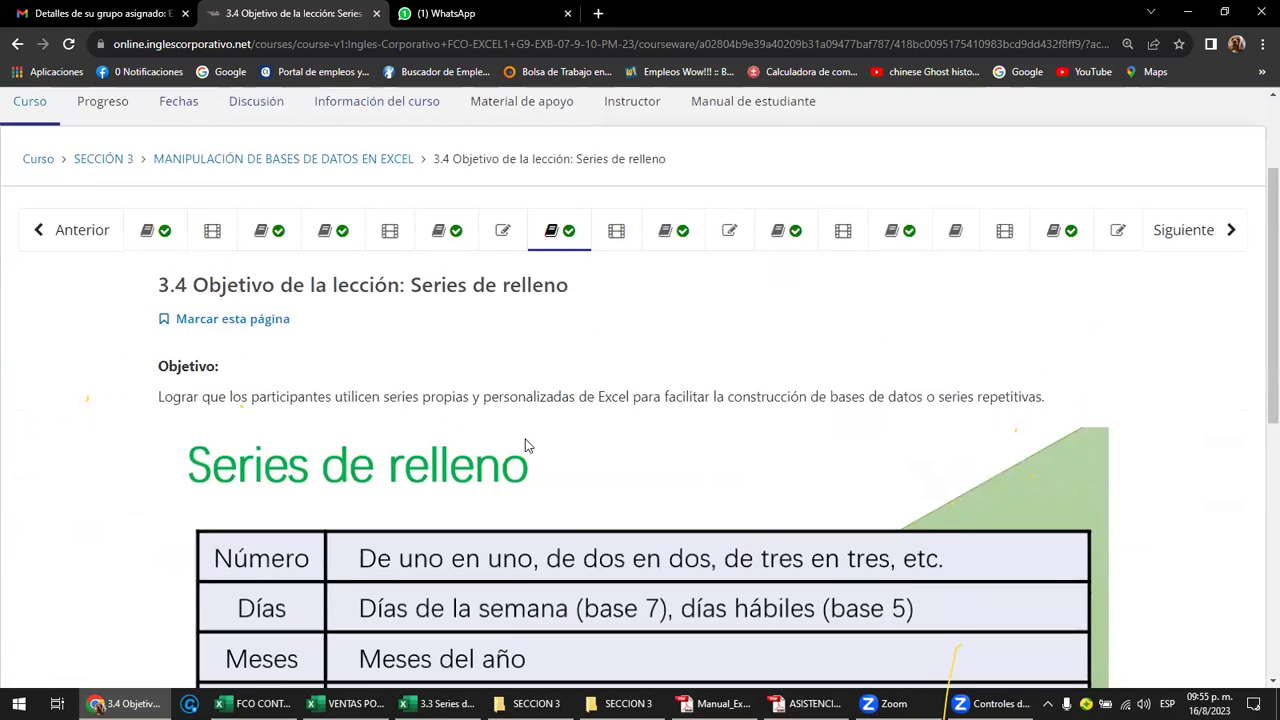
pyautogui.click(1187, 244)
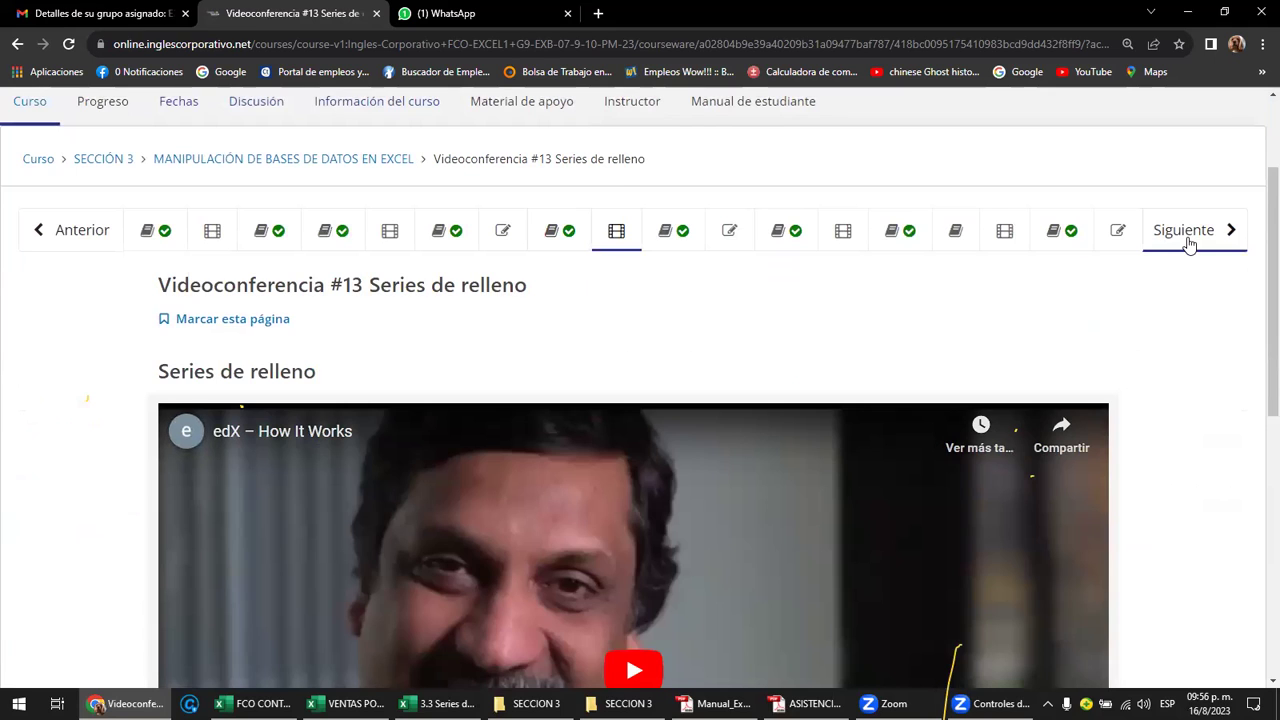
pyautogui.click(1187, 232)
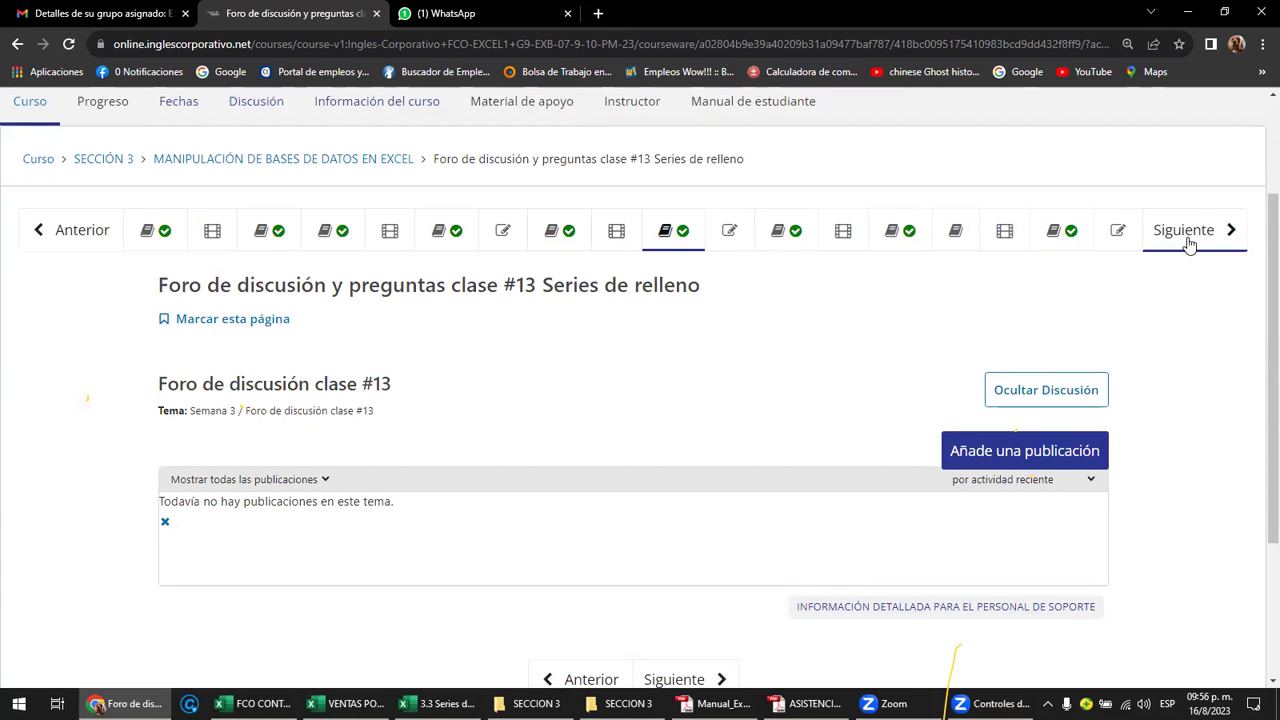
pyautogui.click(1189, 245)
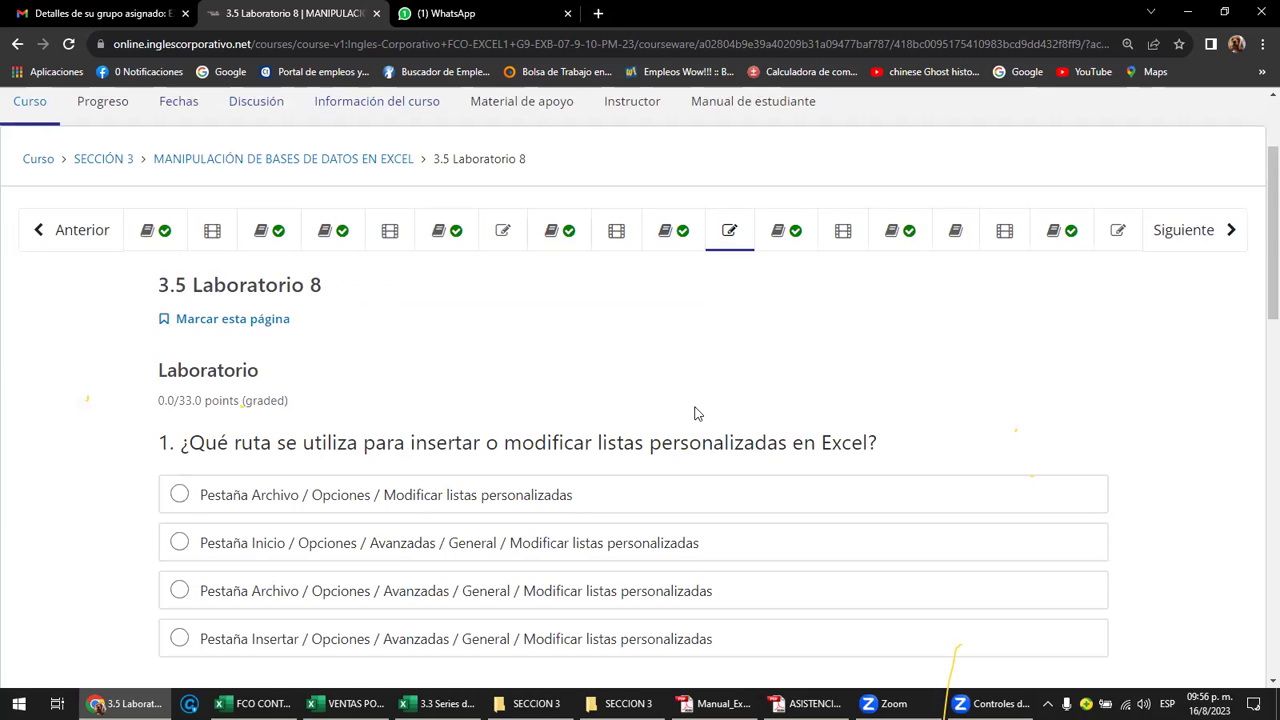
# Read through the four Laboratorio 8 questions on custom lists and built-in series, then go back to question 2.
pyautogui.scroll(-1, 698, 414)
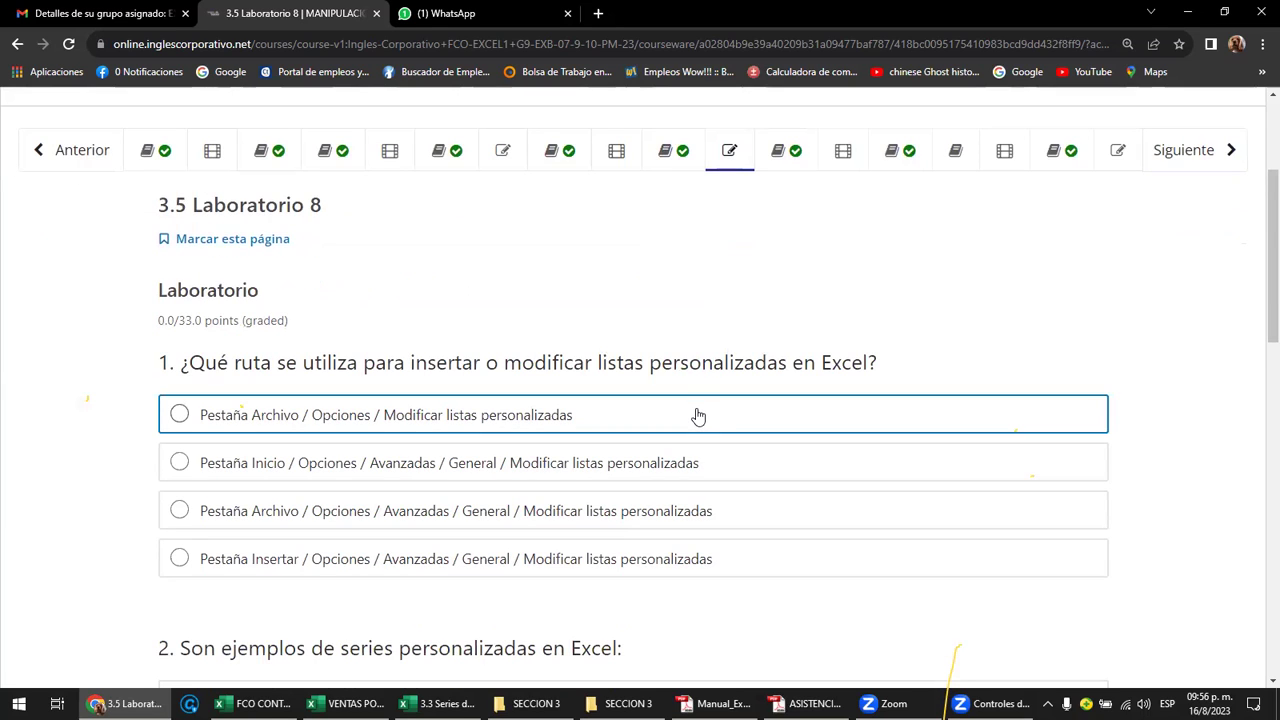
pyautogui.scroll(-2, 698, 415)
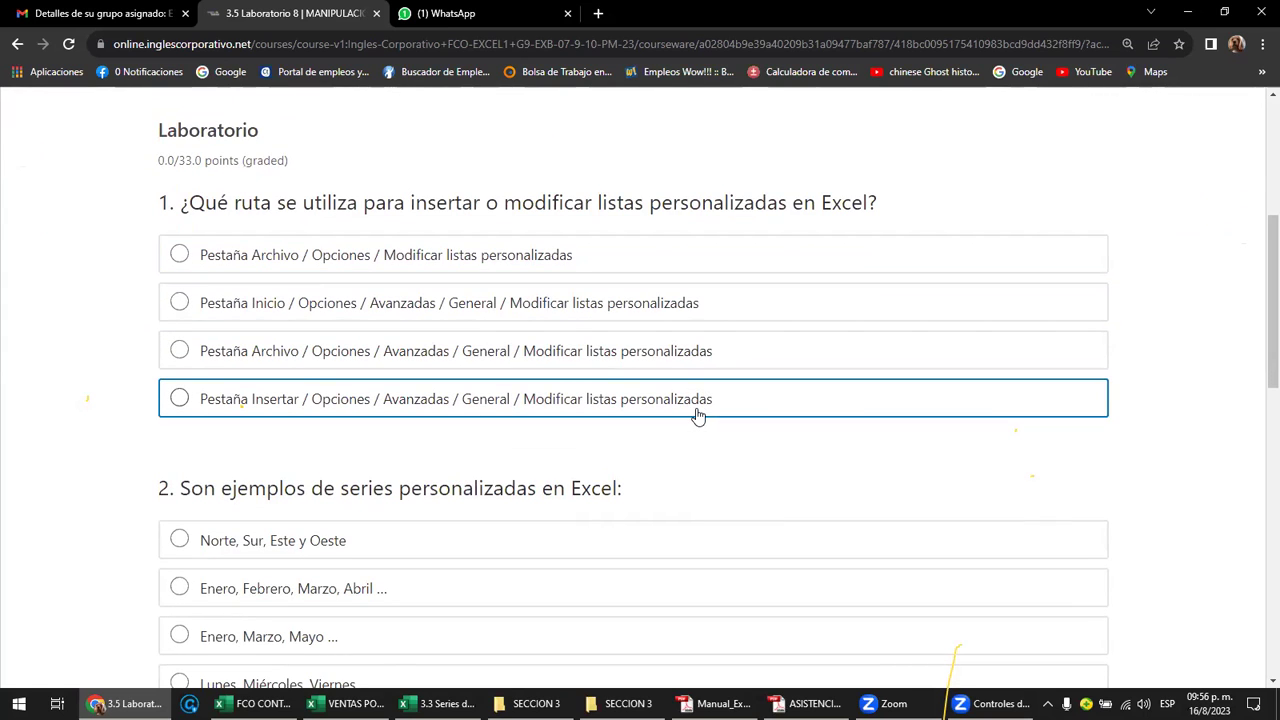
pyautogui.scroll(-2, 698, 415)
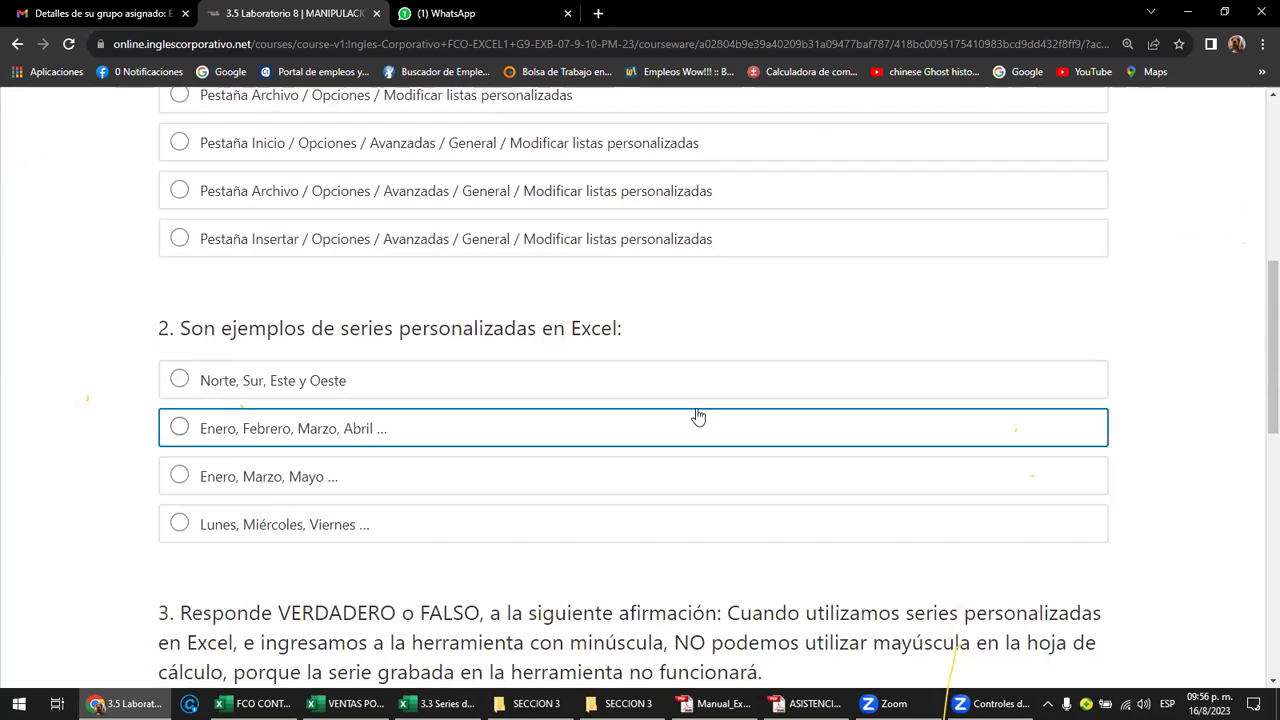
pyautogui.scroll(-2, 698, 415)
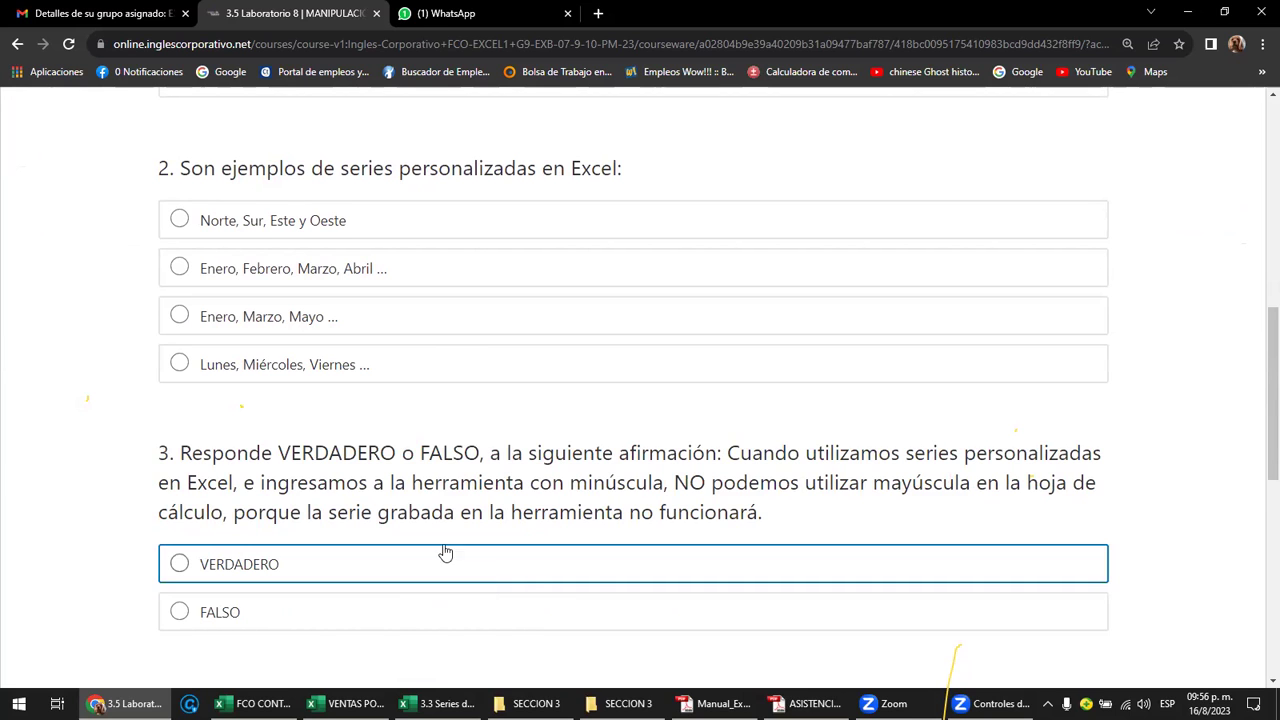
pyautogui.scroll(-1, 440, 550)
pyautogui.scroll(-1, 426, 544)
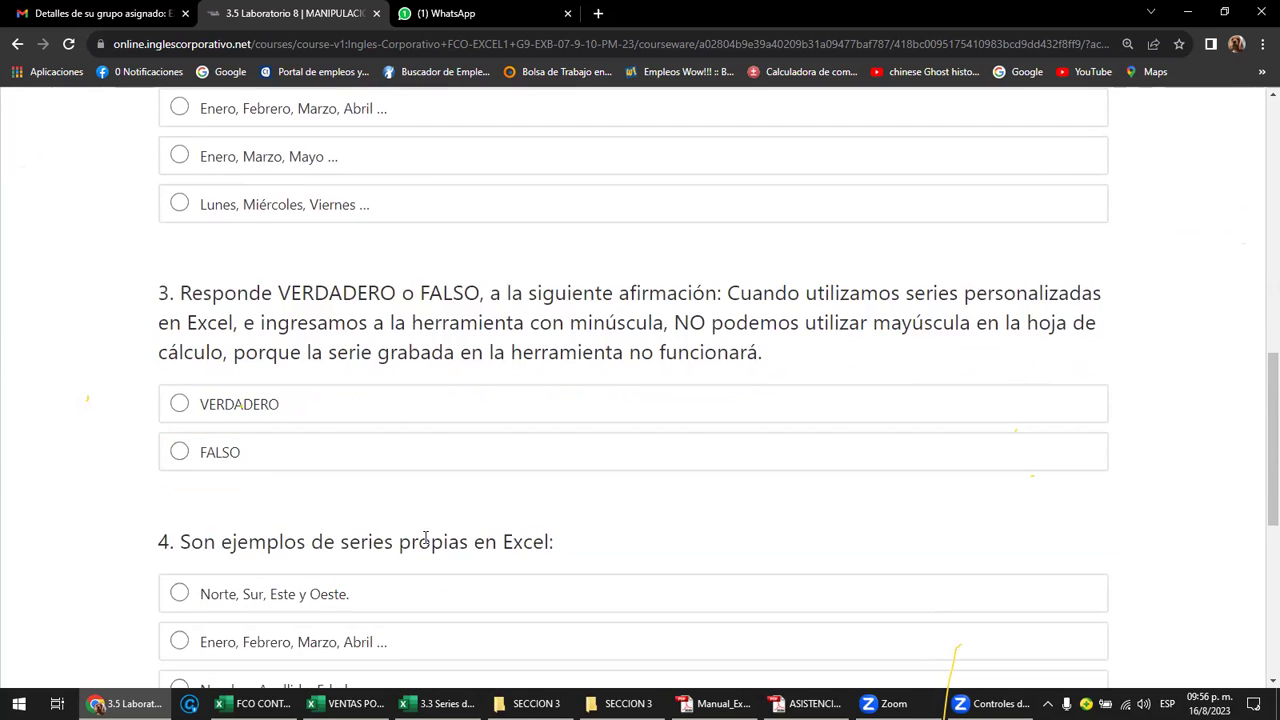
pyautogui.scroll(-3, 425, 540)
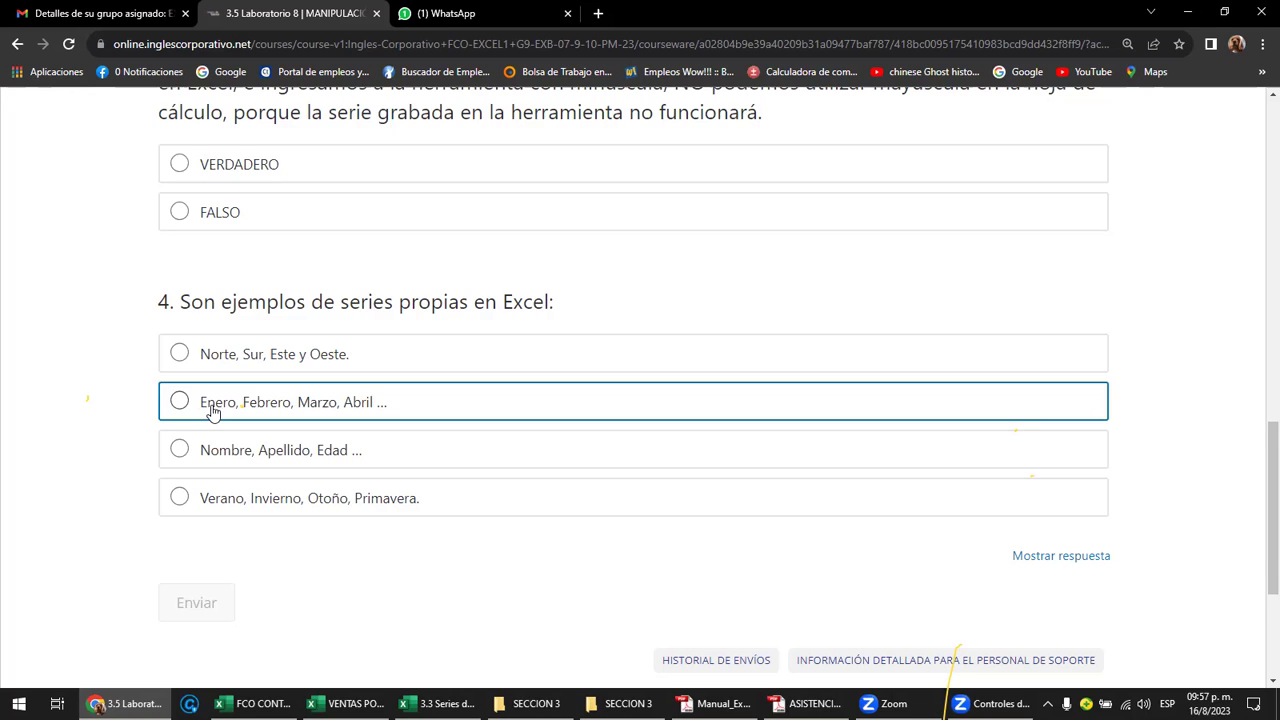
pyautogui.scroll(2, 212, 412)
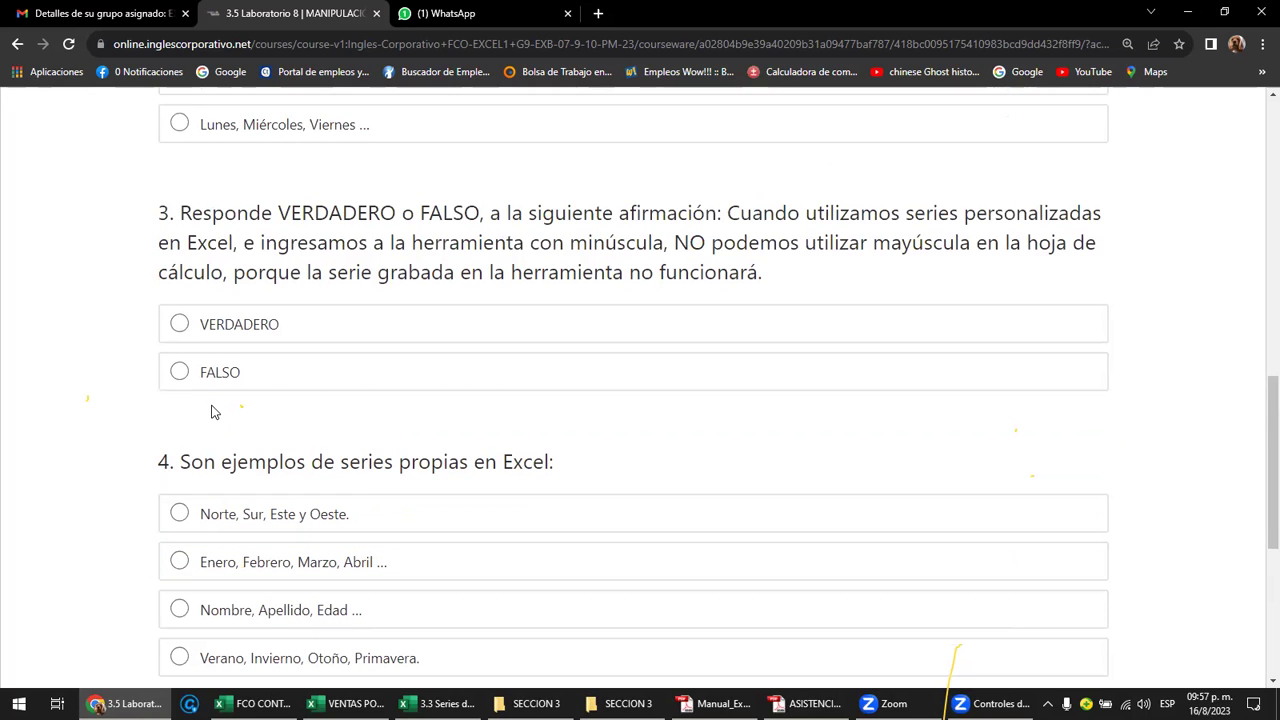
pyautogui.scroll(4, 212, 412)
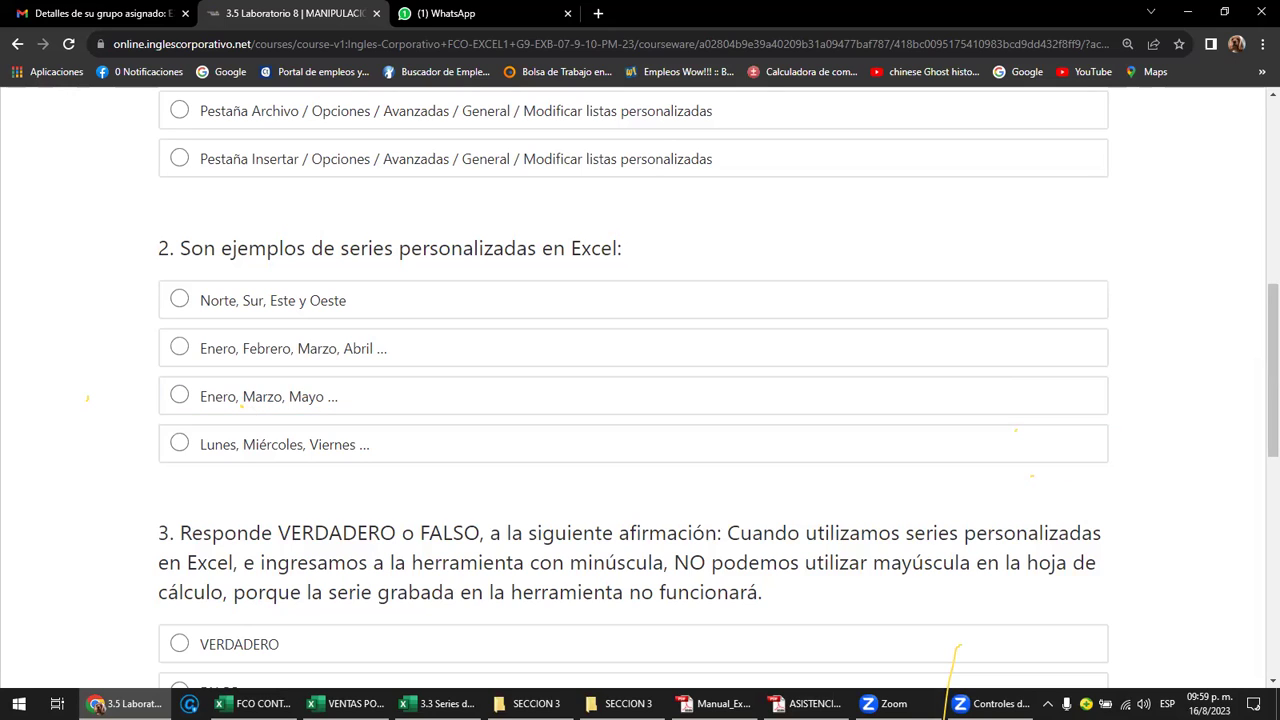
# Switch to the 3.3 Series de relleno workbook in Excel and look through the day, month and time series.
pyautogui.click(440, 703)
pyautogui.click(591, 521)
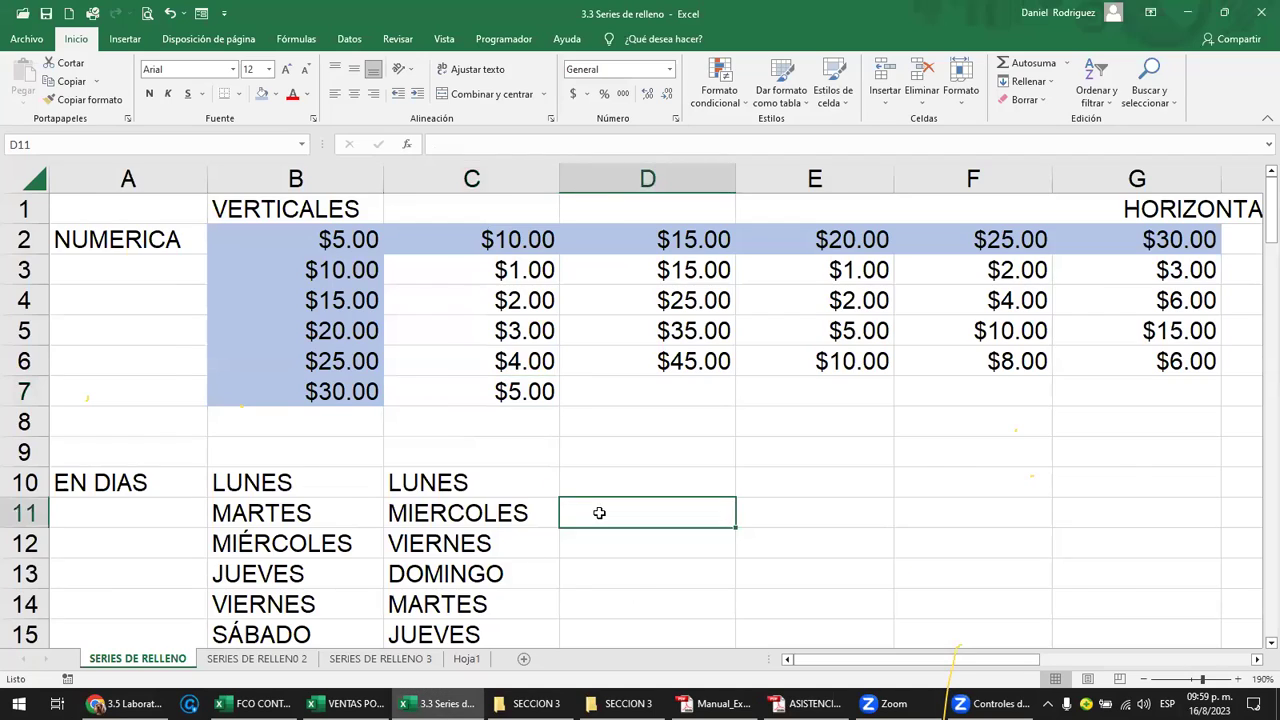
pyautogui.scroll(-5, 596, 514)
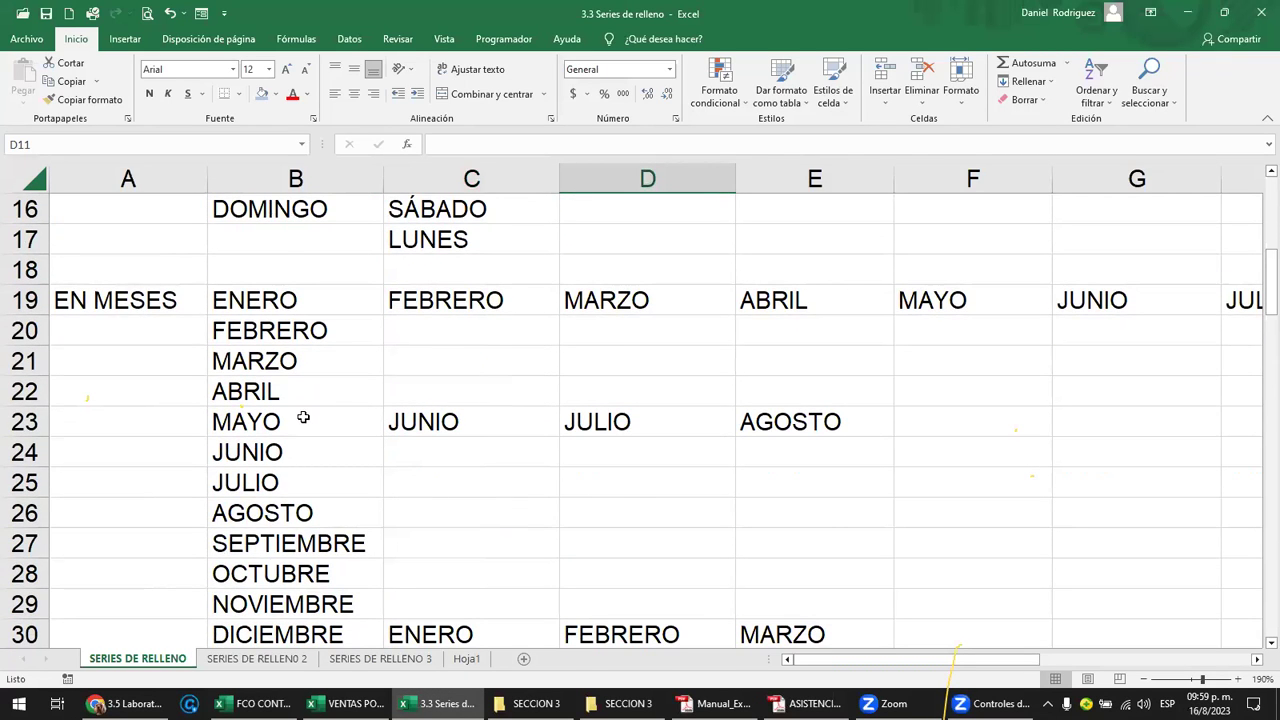
pyautogui.scroll(1, 300, 418)
pyautogui.scroll(-6, 302, 420)
pyautogui.scroll(-9, 303, 423)
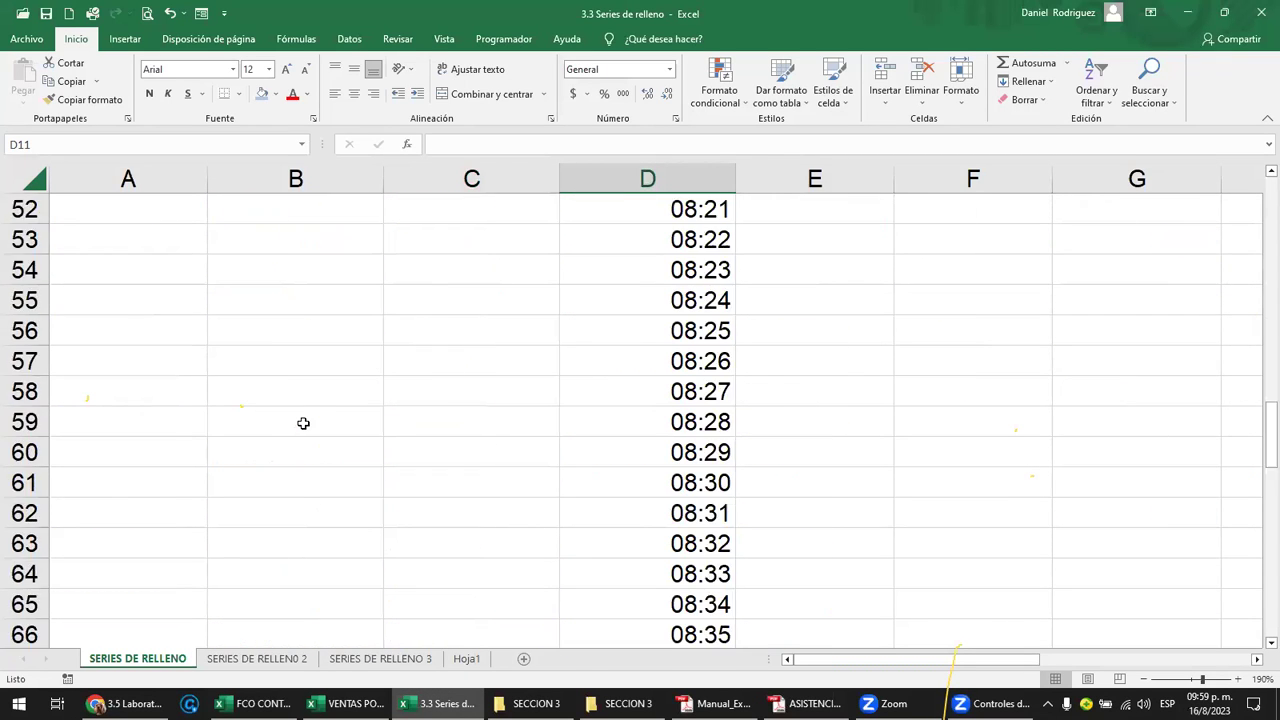
# Add a new worksheet and enter ENERO in B6 and MARZO in C6.
pyautogui.click(521, 660)
pyautogui.click(207, 316)
pyautogui.scroll(1, 207, 316)
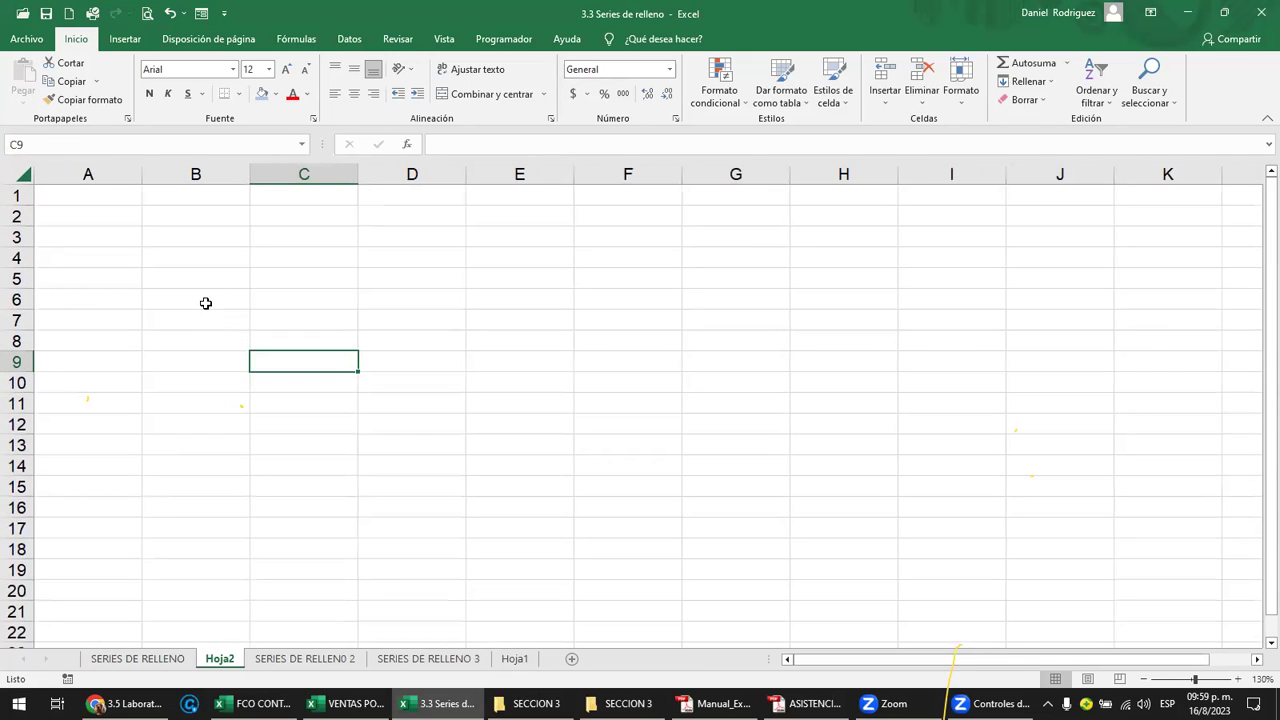
pyautogui.click(198, 293)
pyautogui.write('ENERO')
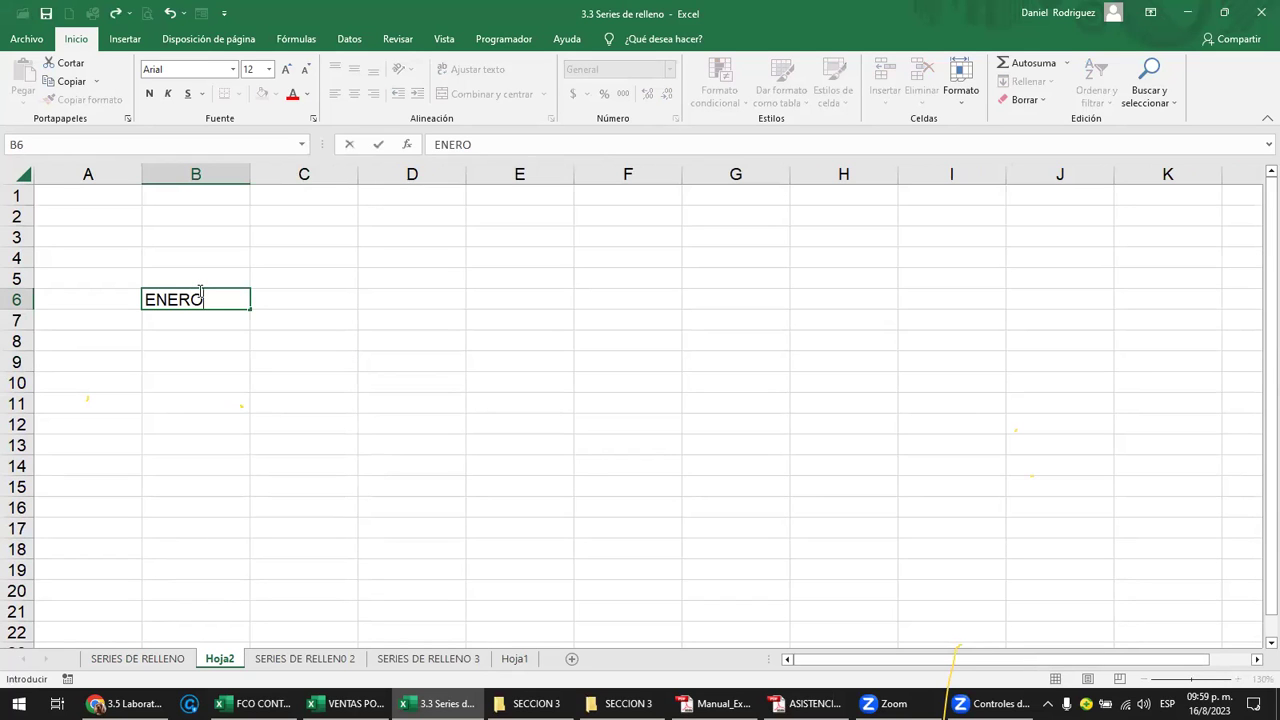
pyautogui.press('Tab')
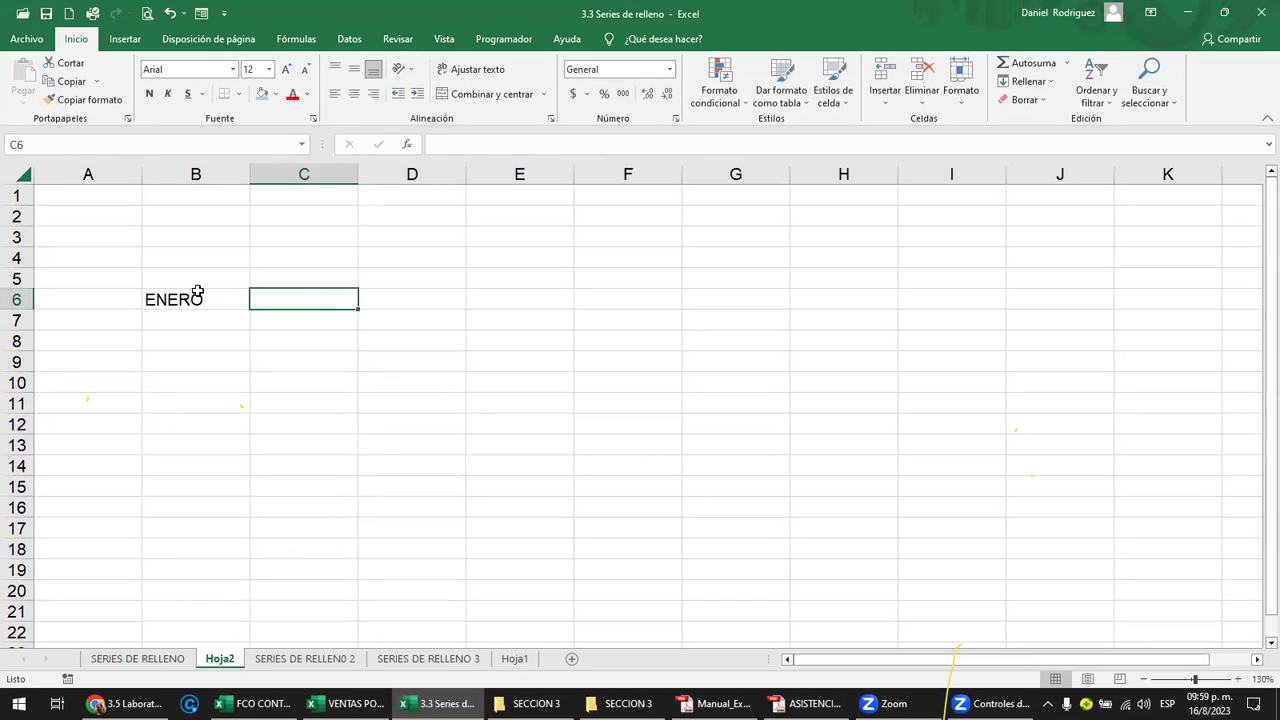
pyautogui.write('MARZO')
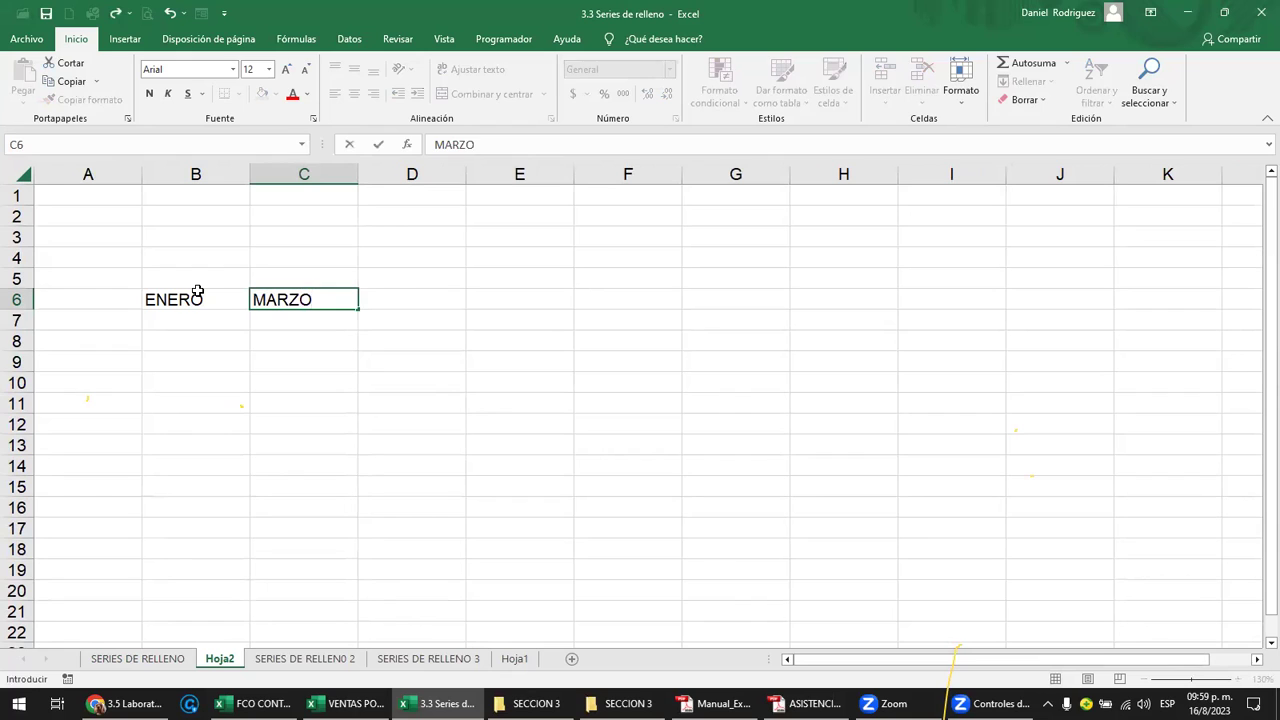
pyautogui.press('Return')
# Extend the alternating month series from B6:C6 across to I6 and widen column F to fit its text.
pyautogui.moveTo(197, 291); pyautogui.dragTo(257, 298)
pyautogui.moveTo(359, 311); pyautogui.dragTo(985, 300)
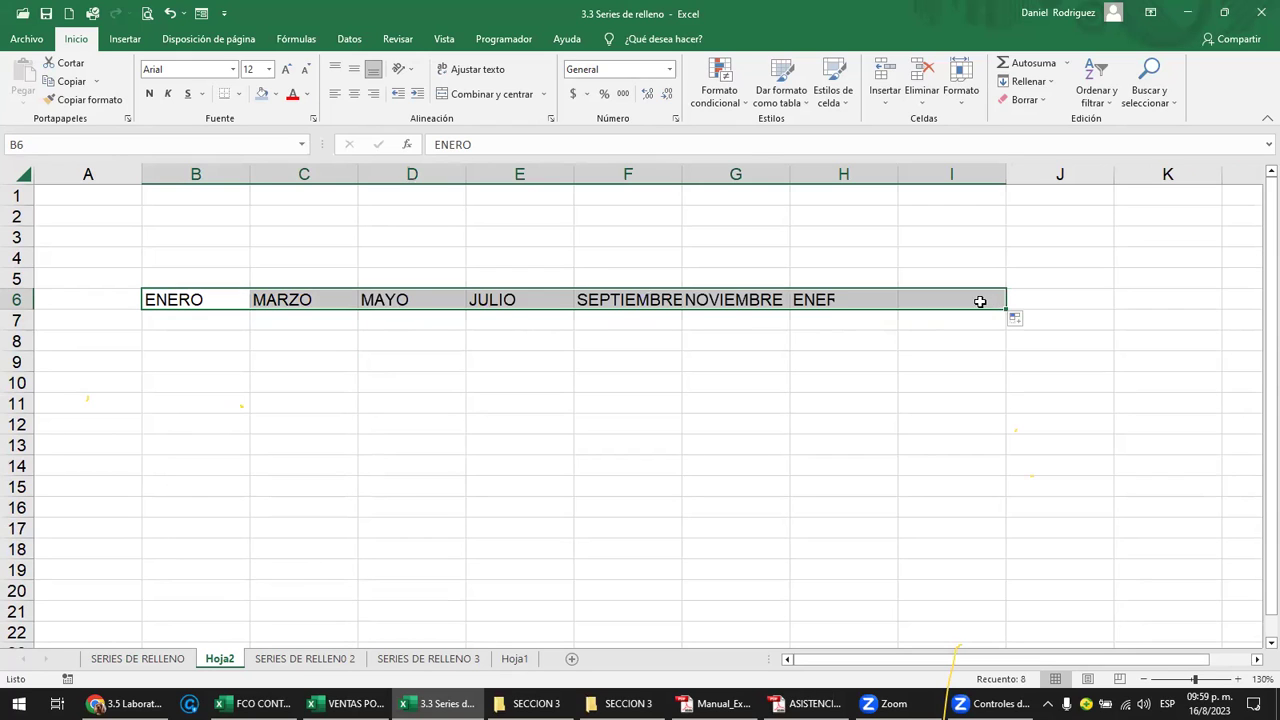
pyautogui.click(392, 297)
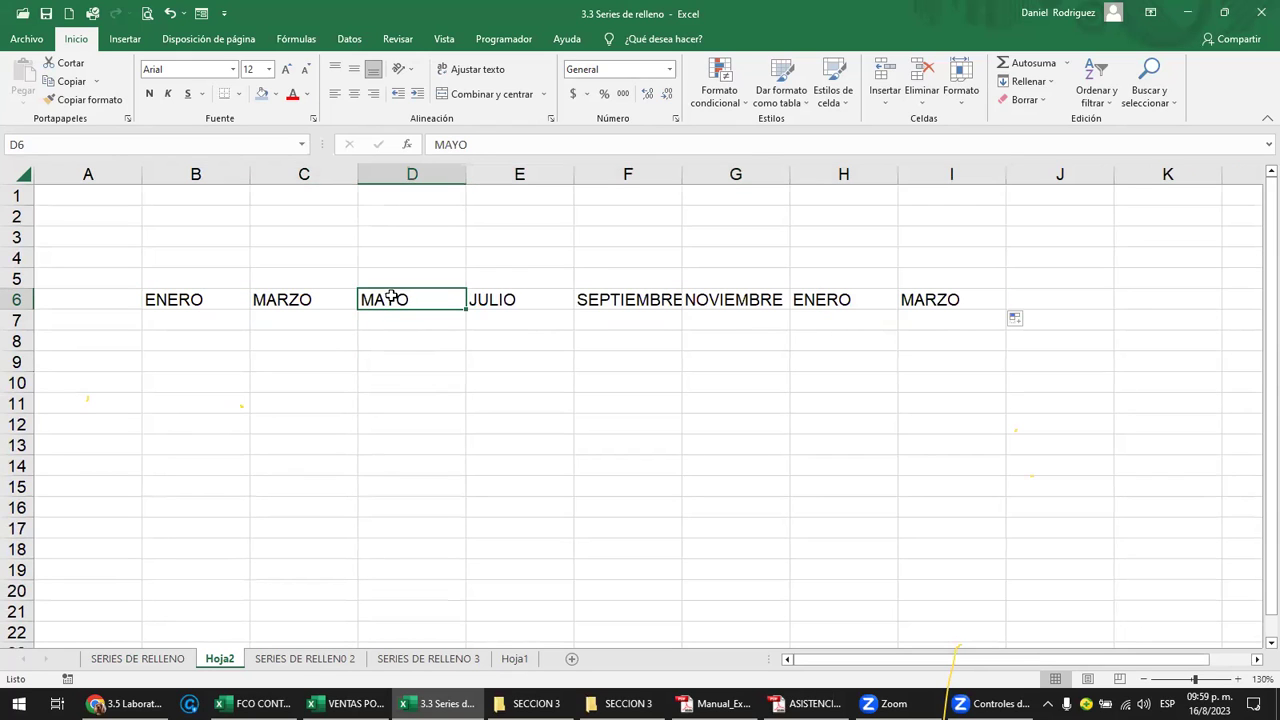
pyautogui.click(128, 703)
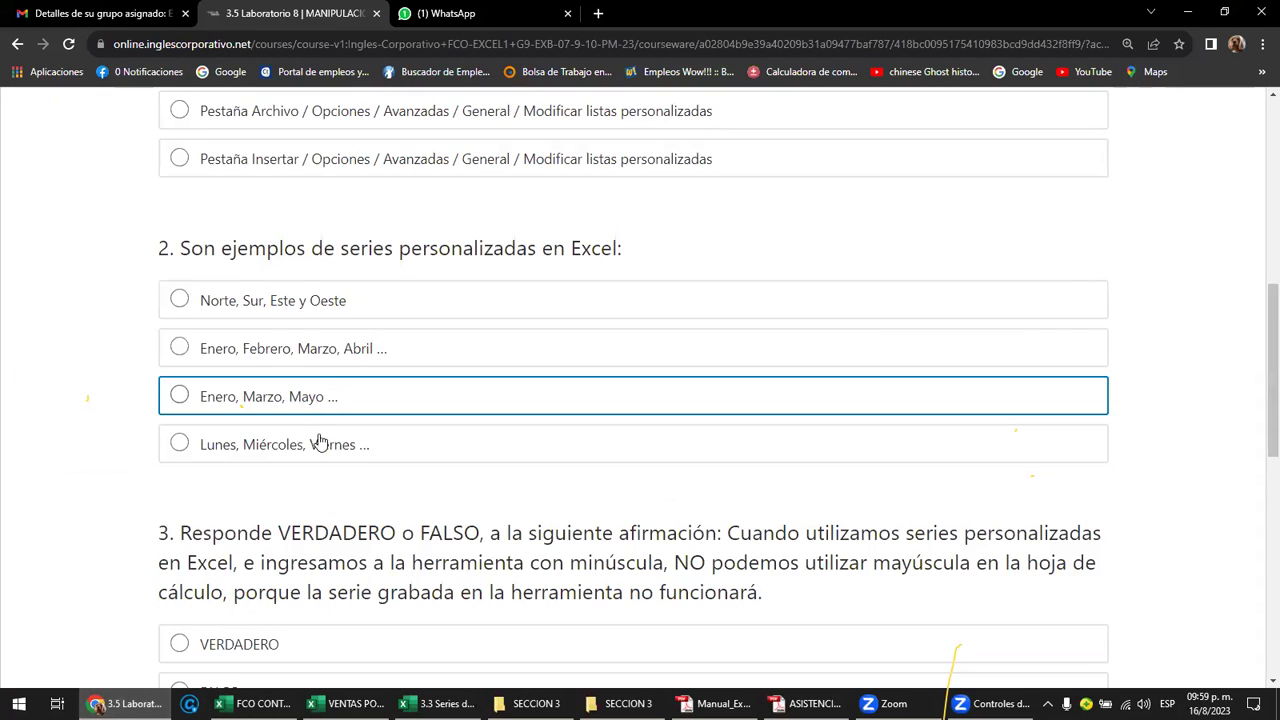
pyautogui.click(128, 703)
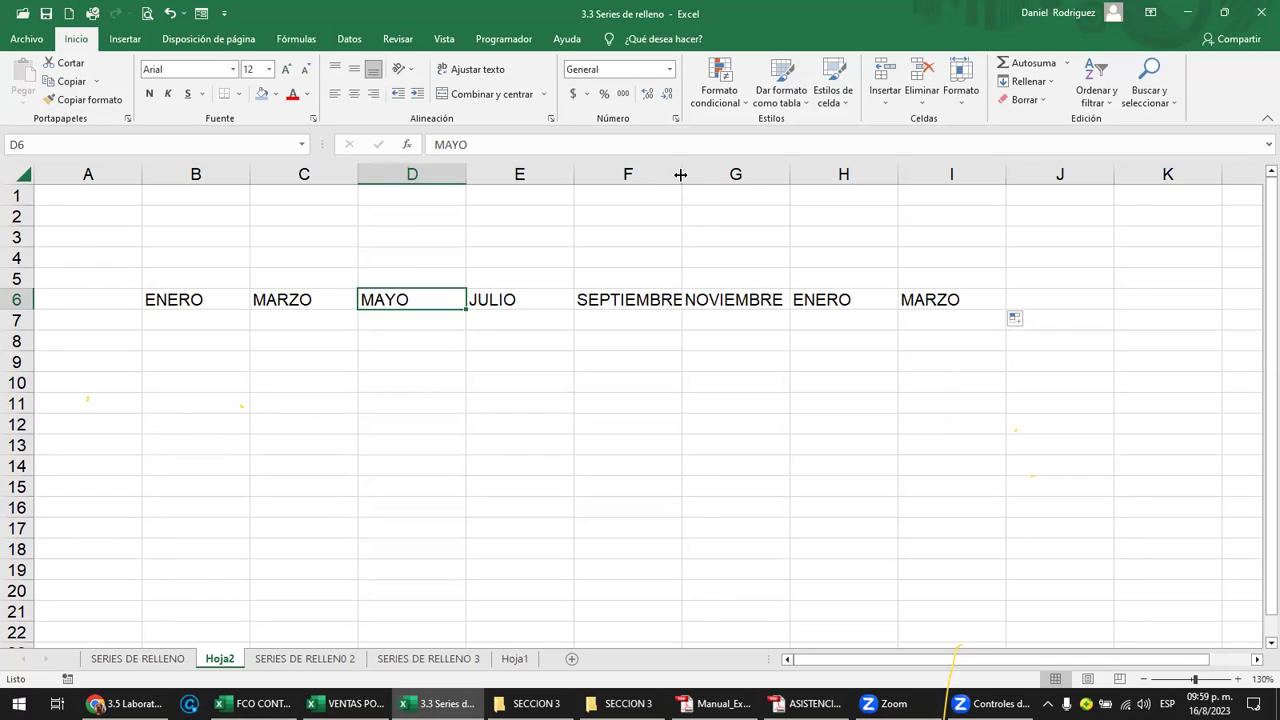
pyautogui.moveTo(682, 174); pyautogui.dragTo(701, 174)
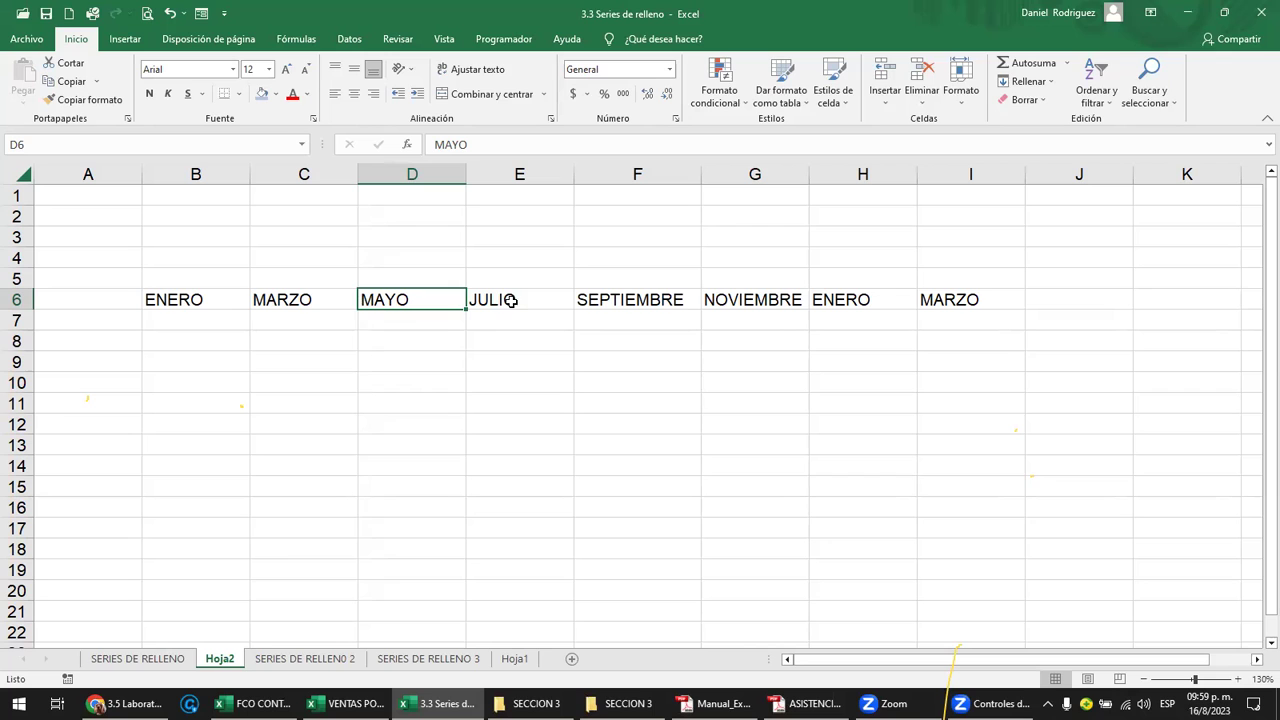
# Switch to the Laboratorio 8 page in Chrome and choose "Enero, Marzo, Mayo ..." as the answer to question 2.
pyautogui.click(127, 703)
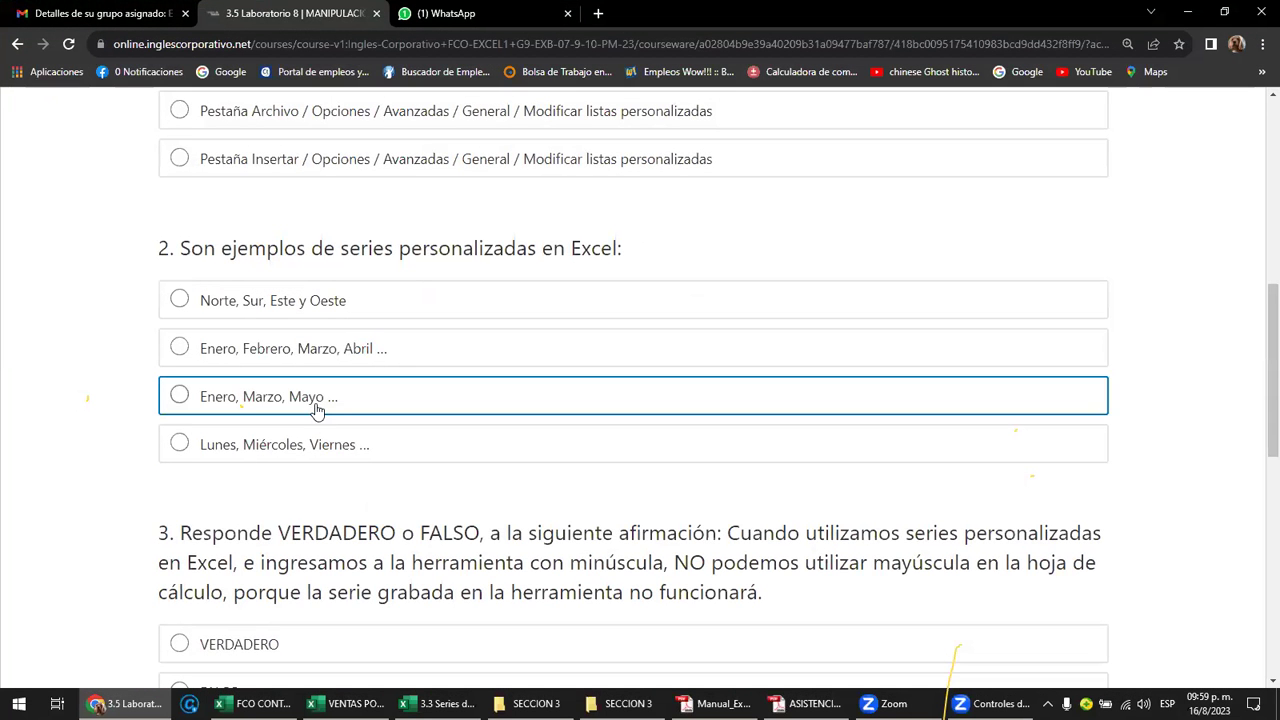
pyautogui.click(180, 398)
pyautogui.click(131, 471)
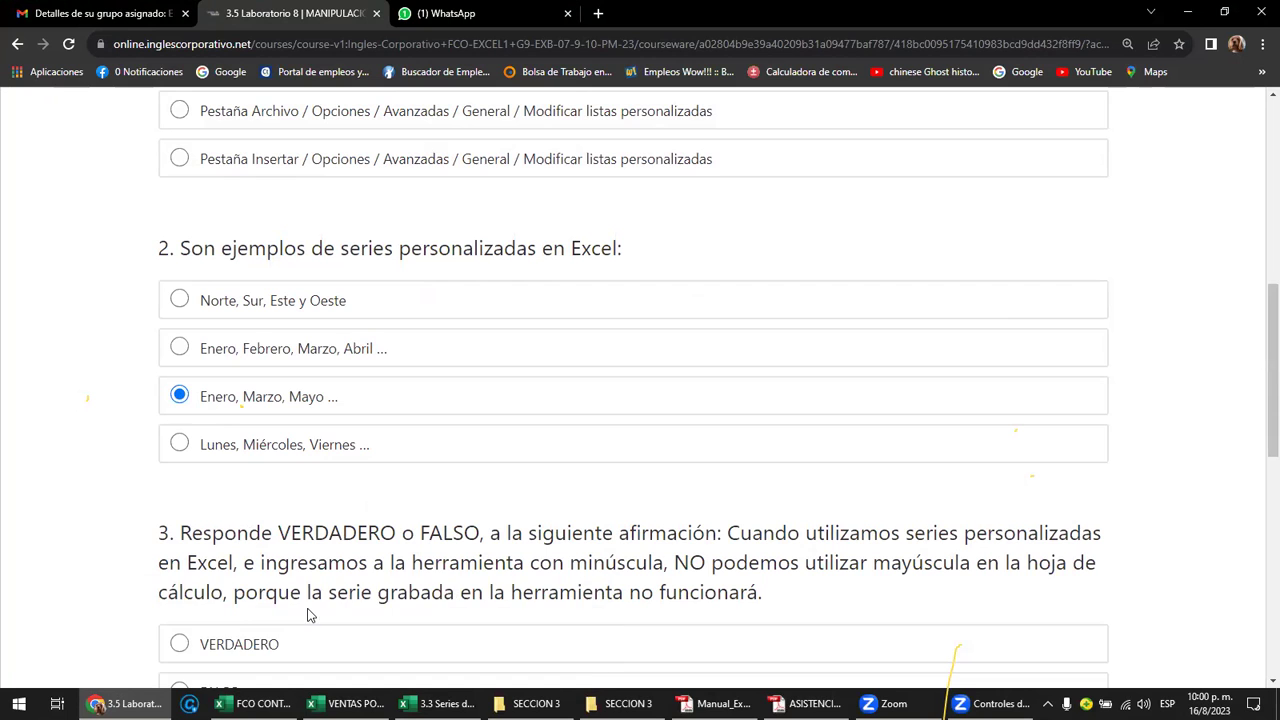
# Back in the 3.3 Series de relleno workbook in Excel, enter LUNES, MIERCOLES and VIERNES in B10:D10 and fill the series to H10.
pyautogui.click(343, 635)
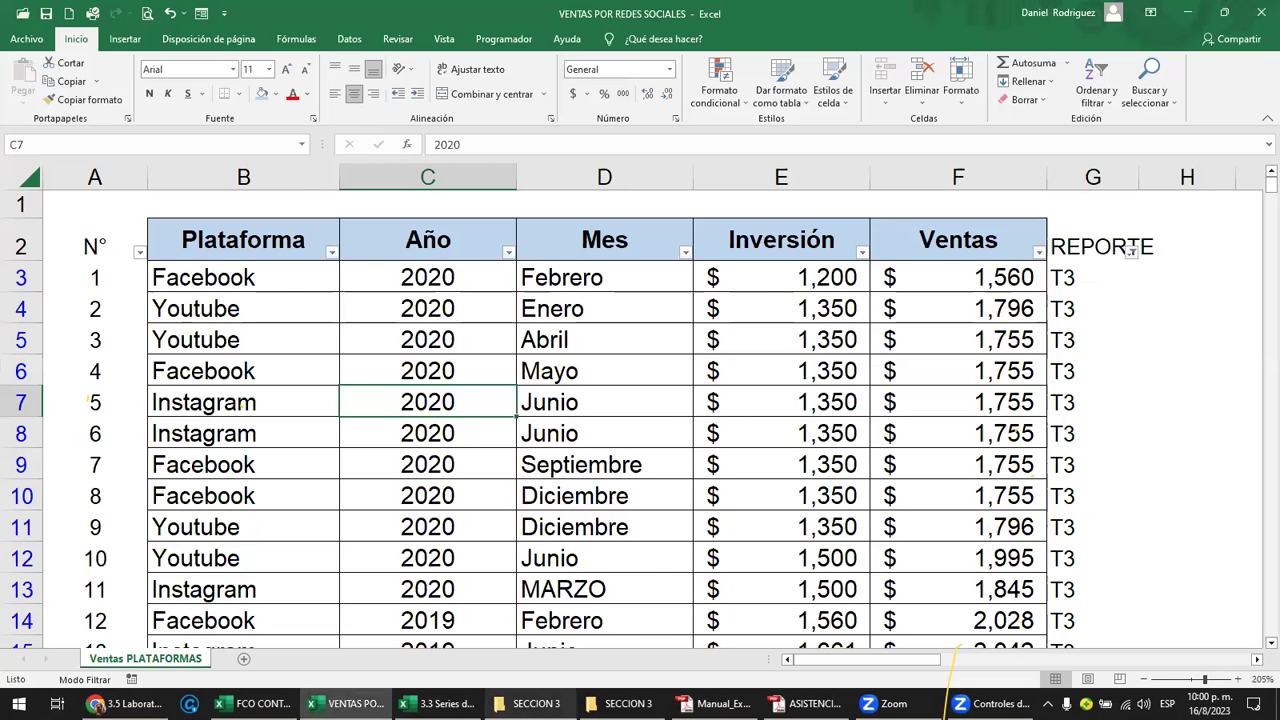
pyautogui.click(440, 703)
pyautogui.click(160, 382)
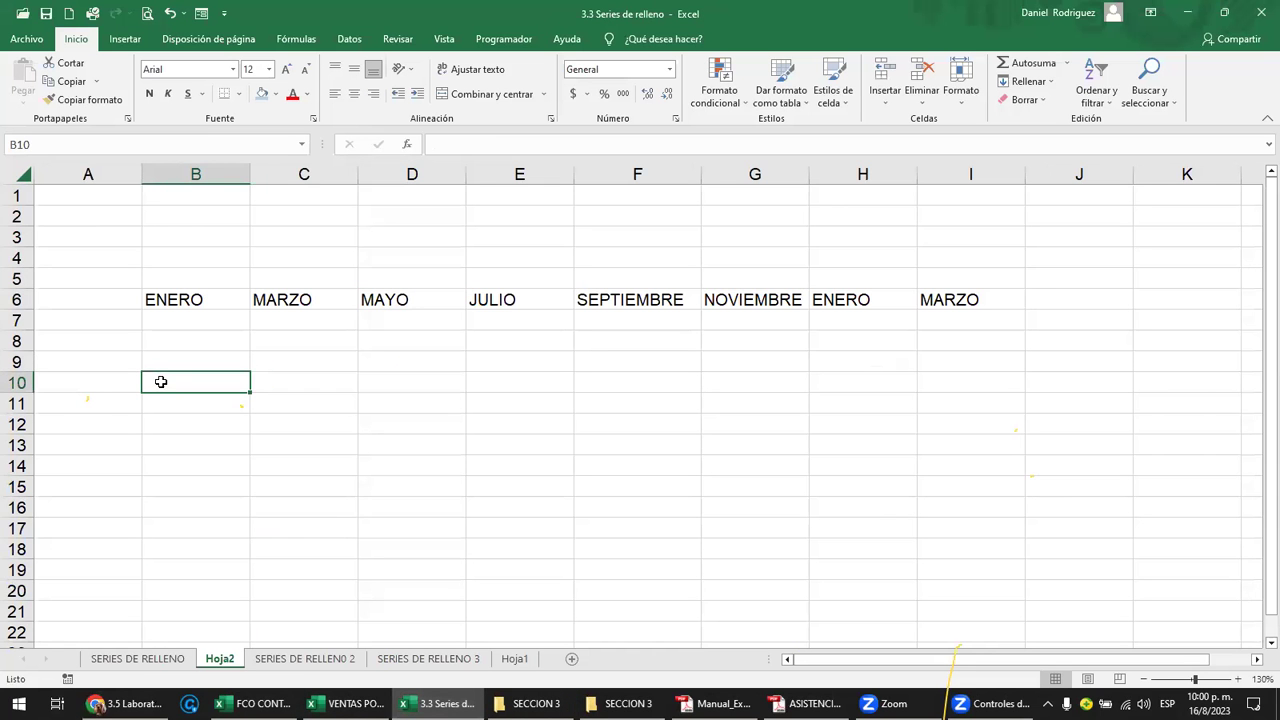
pyautogui.write('LUNES')
pyautogui.press('Tab')
pyautogui.write('MIER')
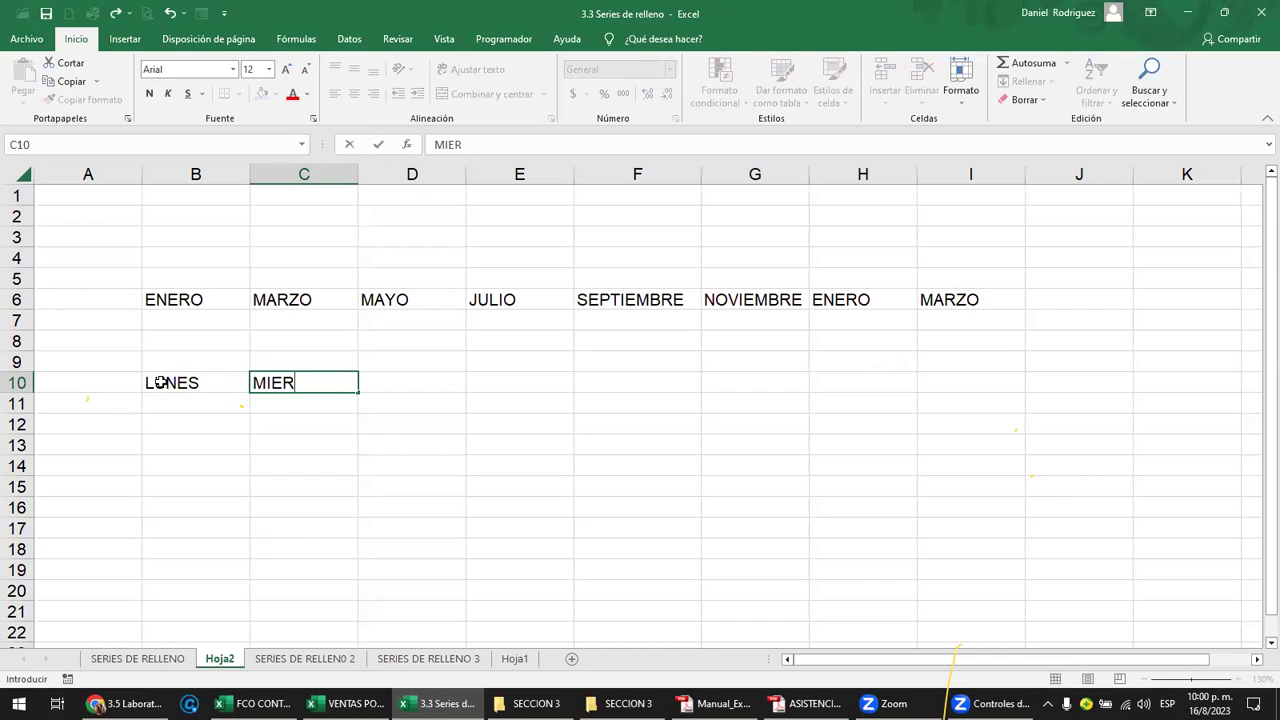
pyautogui.write('COLES')
pyautogui.press('Tab')
pyautogui.write('VIERNES')
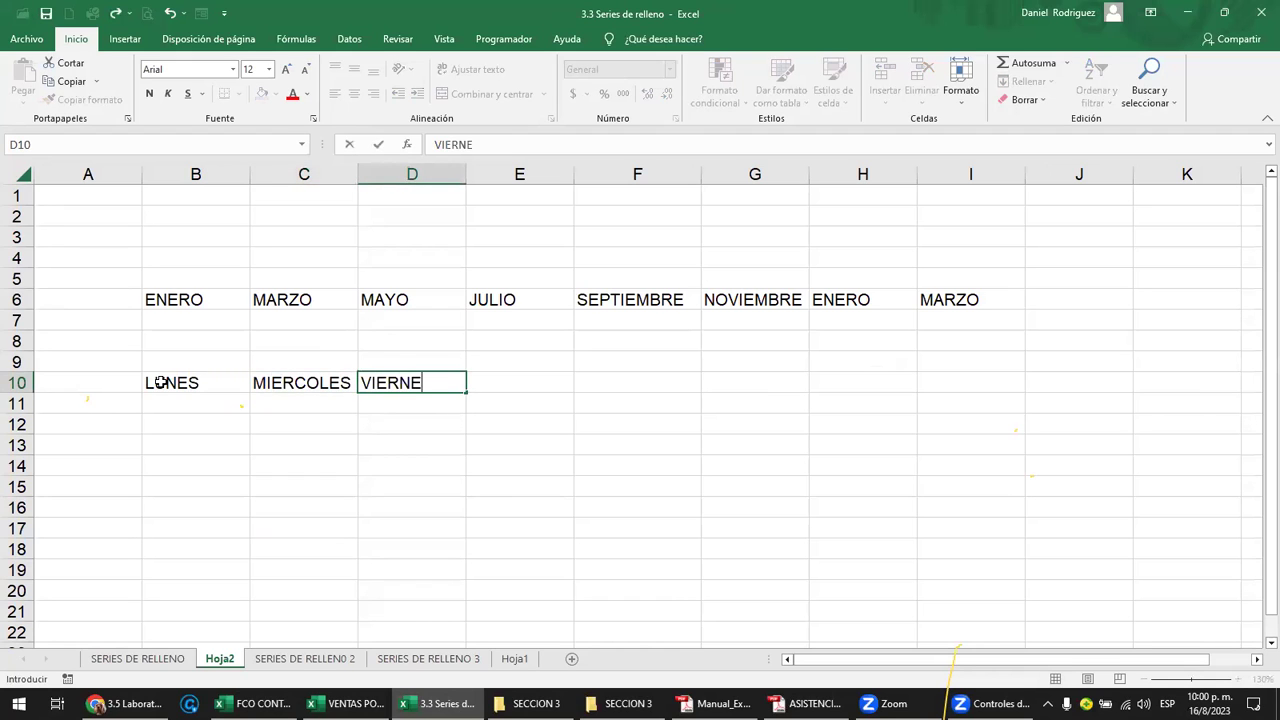
pyautogui.press('Return')
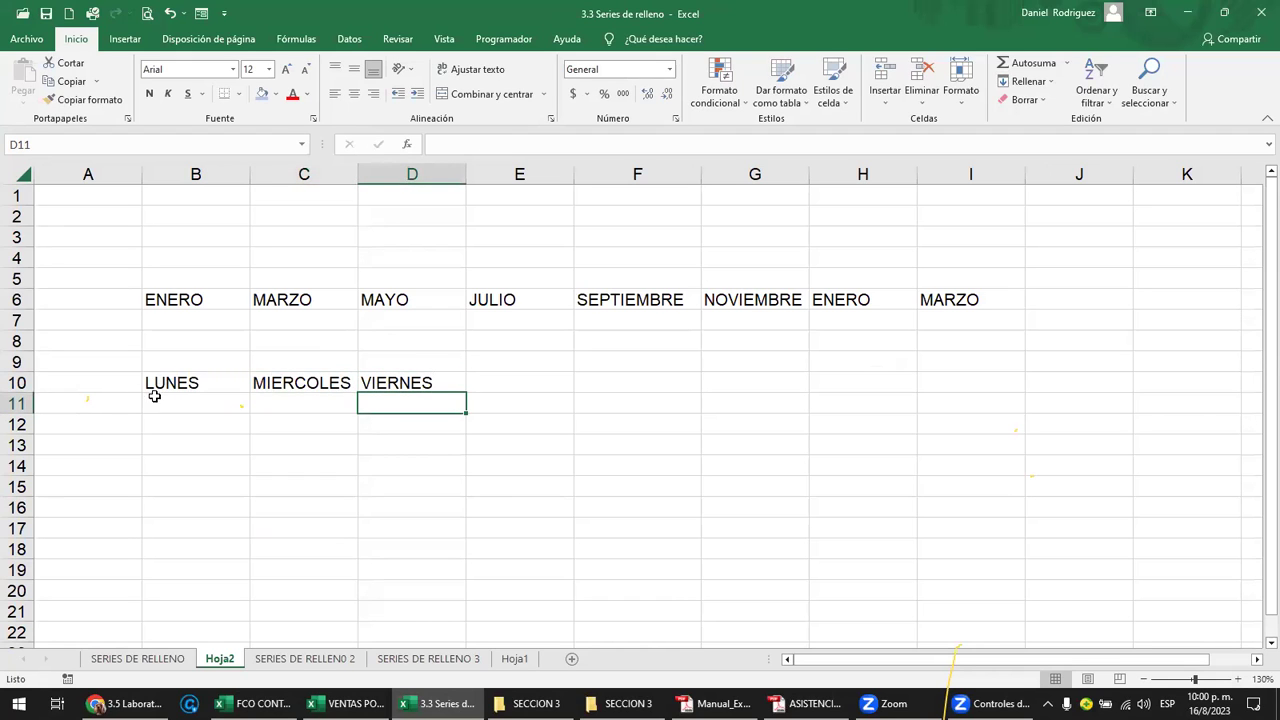
pyautogui.moveTo(173, 382); pyautogui.dragTo(851, 394)
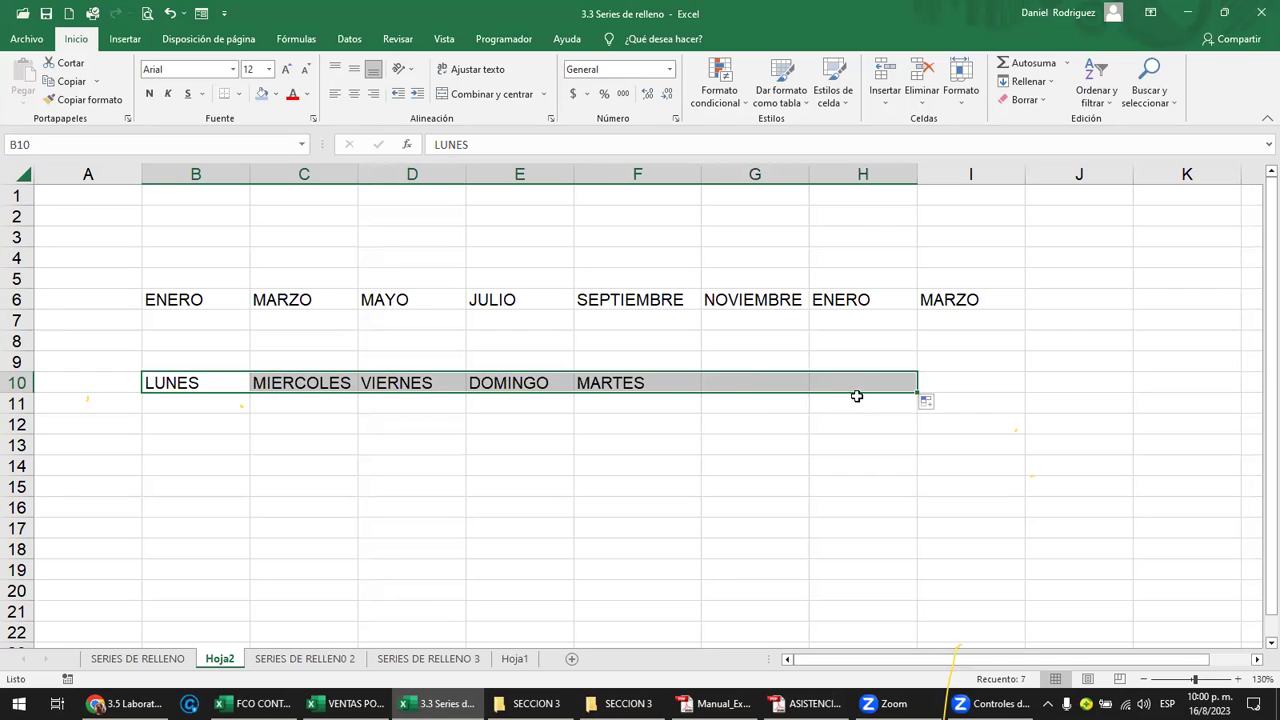
# Examine the interval between consecutive days in the row 10 series, from LUNES through DOMINGO.
pyautogui.click(507, 383)
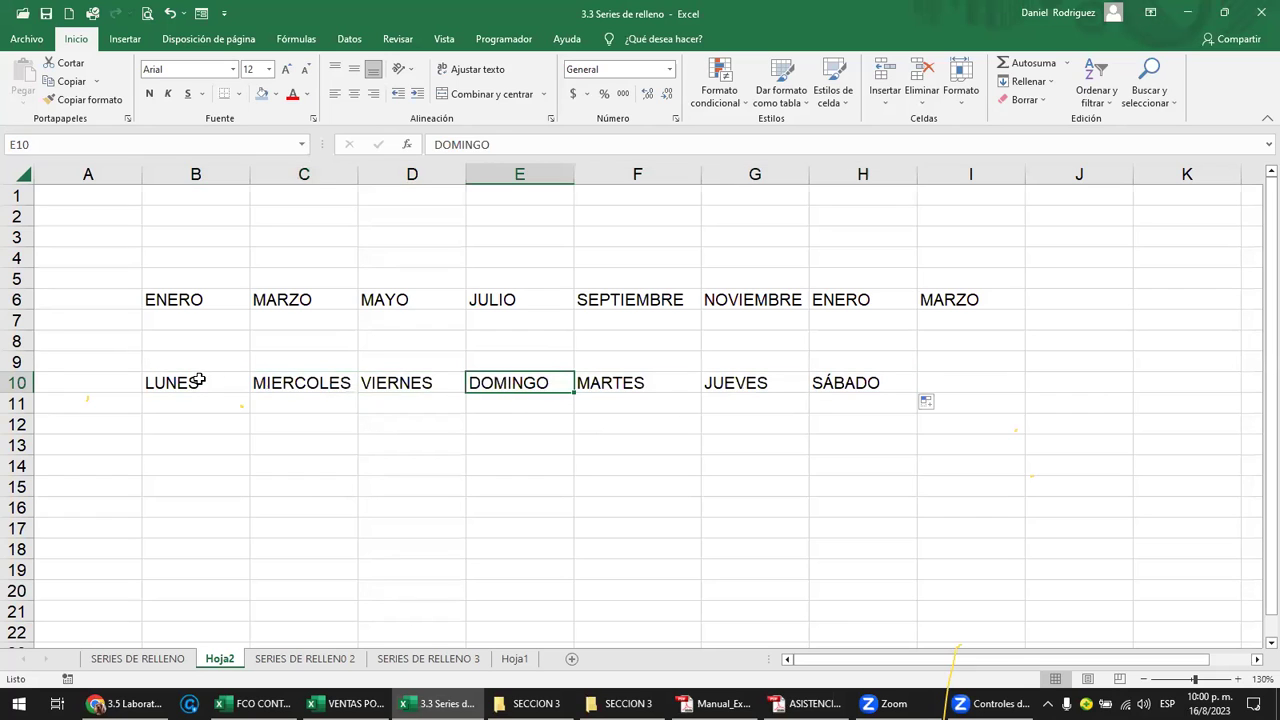
pyautogui.click(230, 376)
pyautogui.click(326, 383)
pyautogui.click(405, 382)
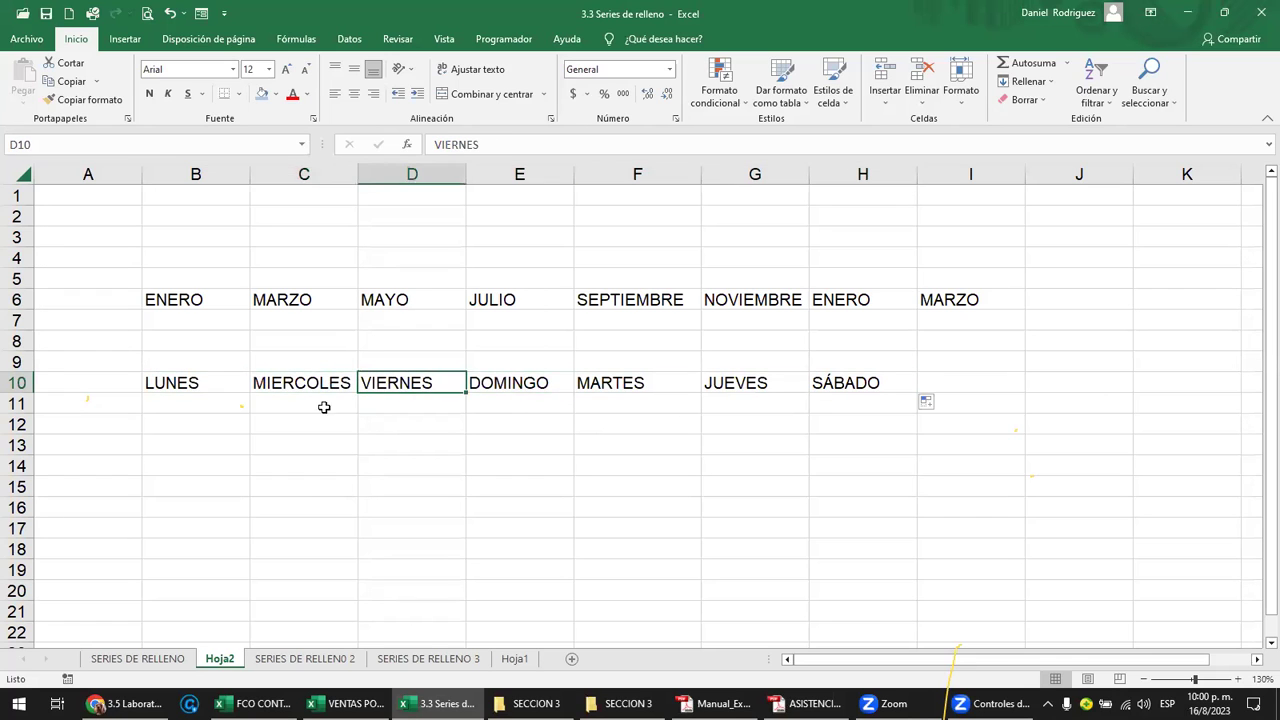
pyautogui.click(192, 380)
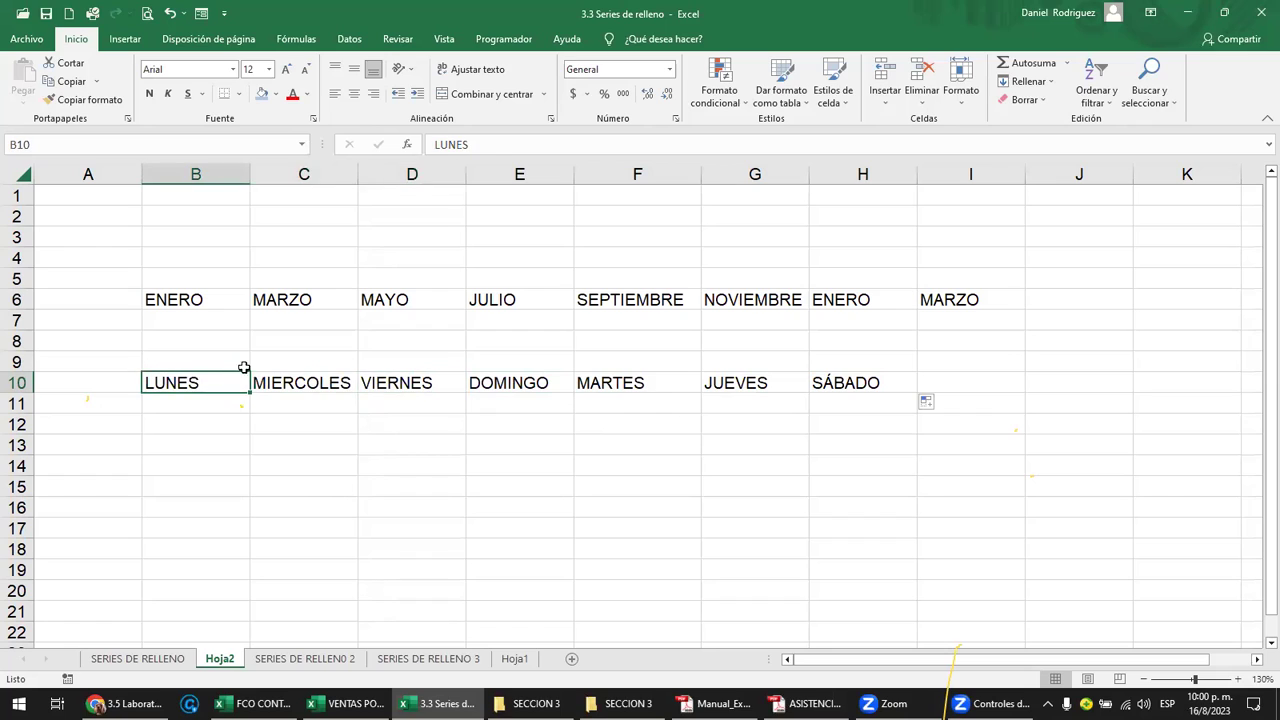
pyautogui.click(294, 374)
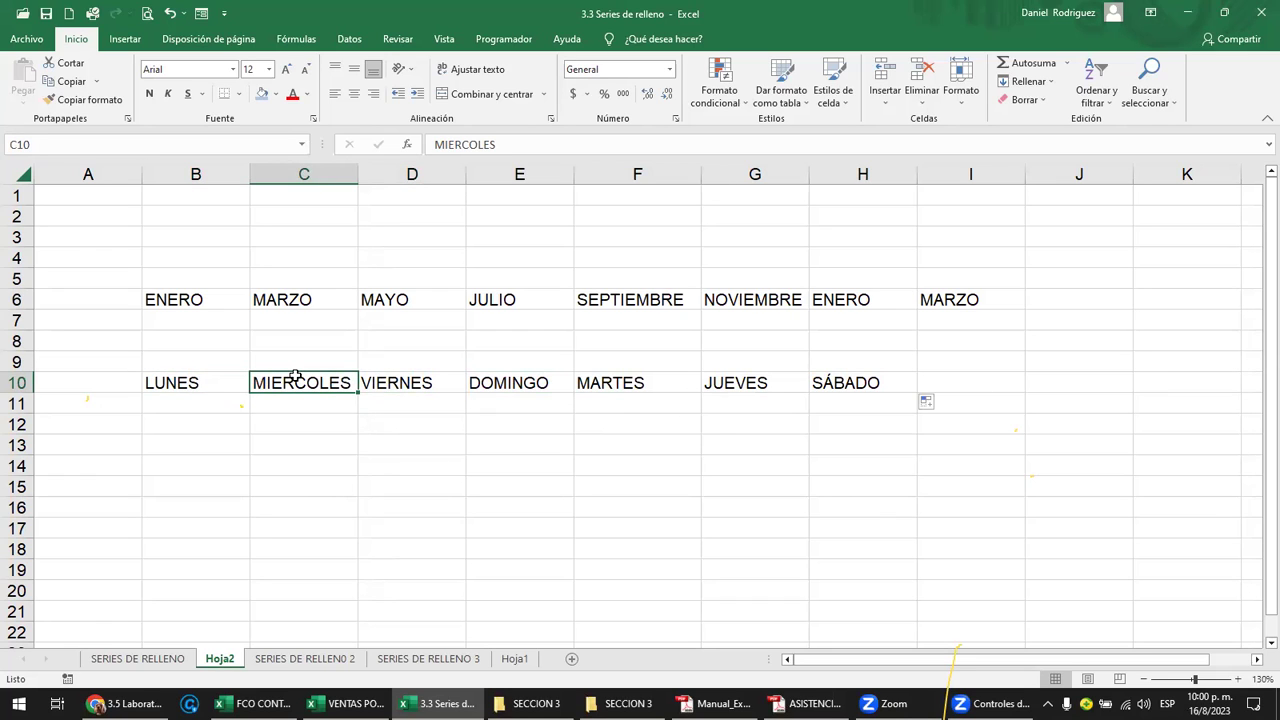
pyautogui.moveTo(186, 386); pyautogui.dragTo(394, 378)
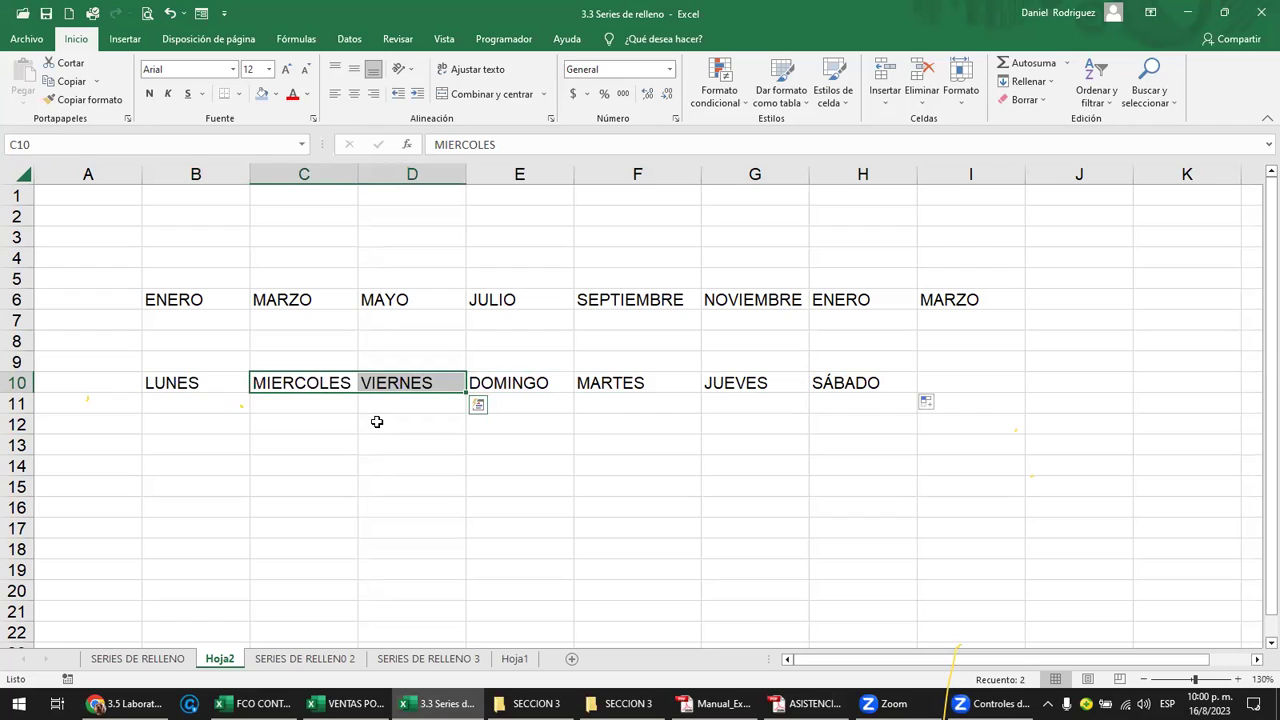
pyautogui.moveTo(416, 382); pyautogui.dragTo(487, 383)
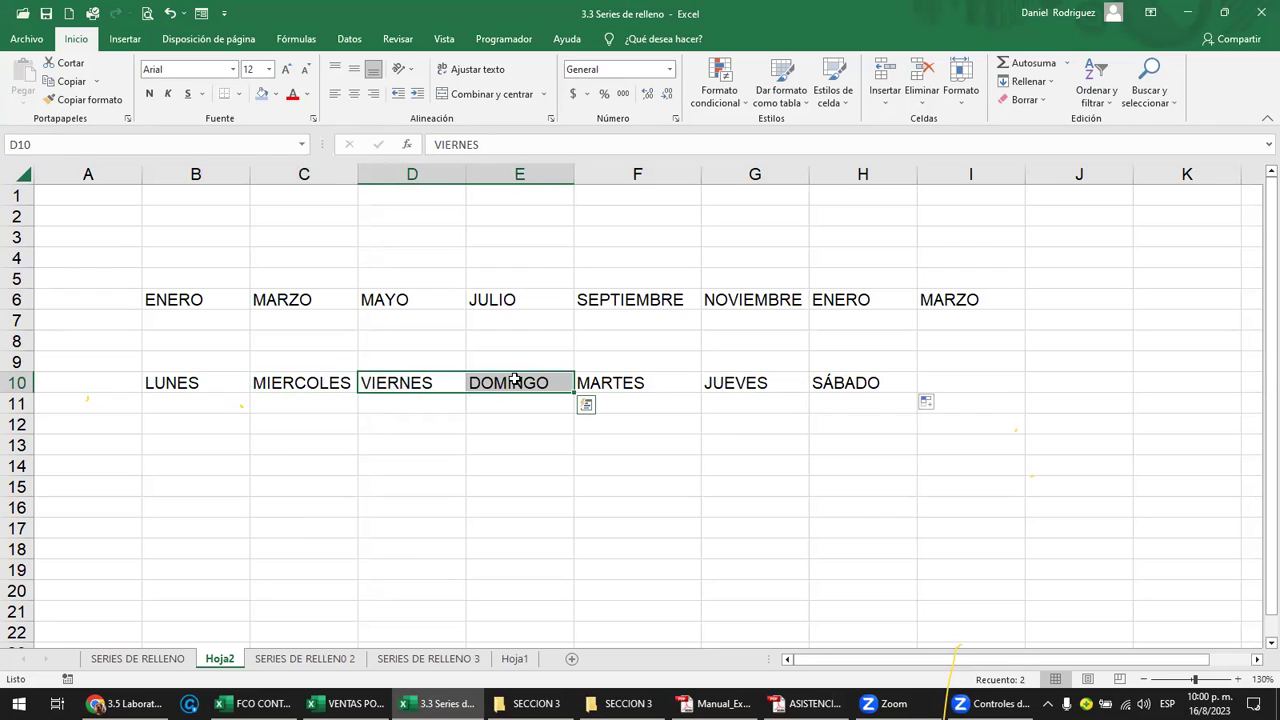
# Clear the filled days from E10 through H10, keeping the three typed days in B10:D10.
pyautogui.click(517, 380)
pyautogui.press('Delete')
pyautogui.press('Right')
pyautogui.press('Delete')
pyautogui.press('Right')
pyautogui.press('Delete')
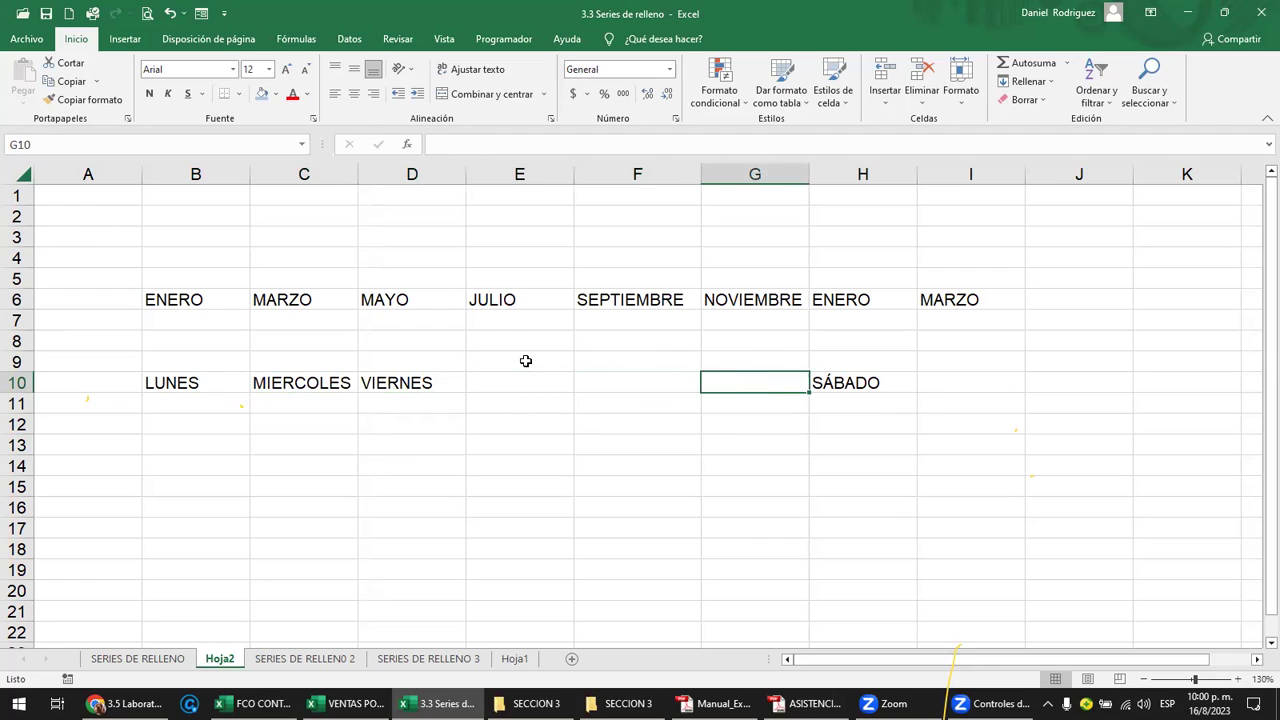
pyautogui.press('Right')
pyautogui.press('Delete')
pyautogui.press('Left')
pyautogui.press('Left')
pyautogui.press('Left')
pyautogui.press('Left')
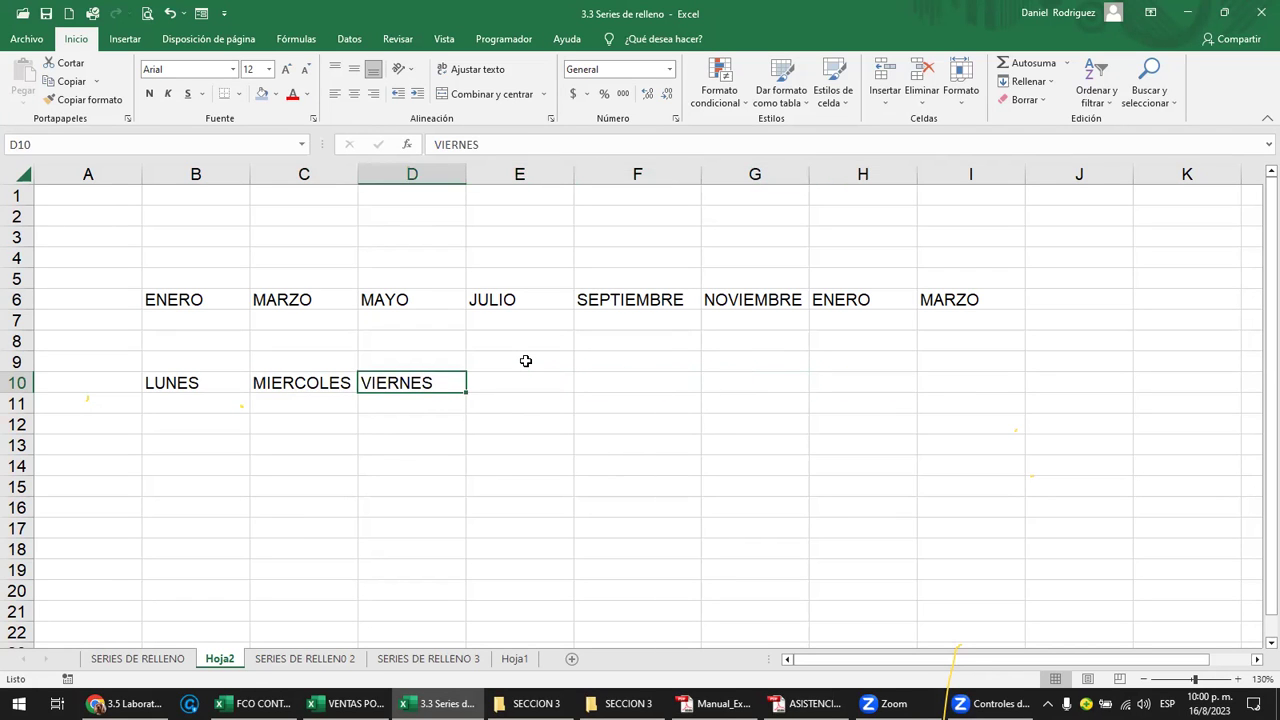
# Enter SABA in E10 and move it down to E11.
pyautogui.press('Right')
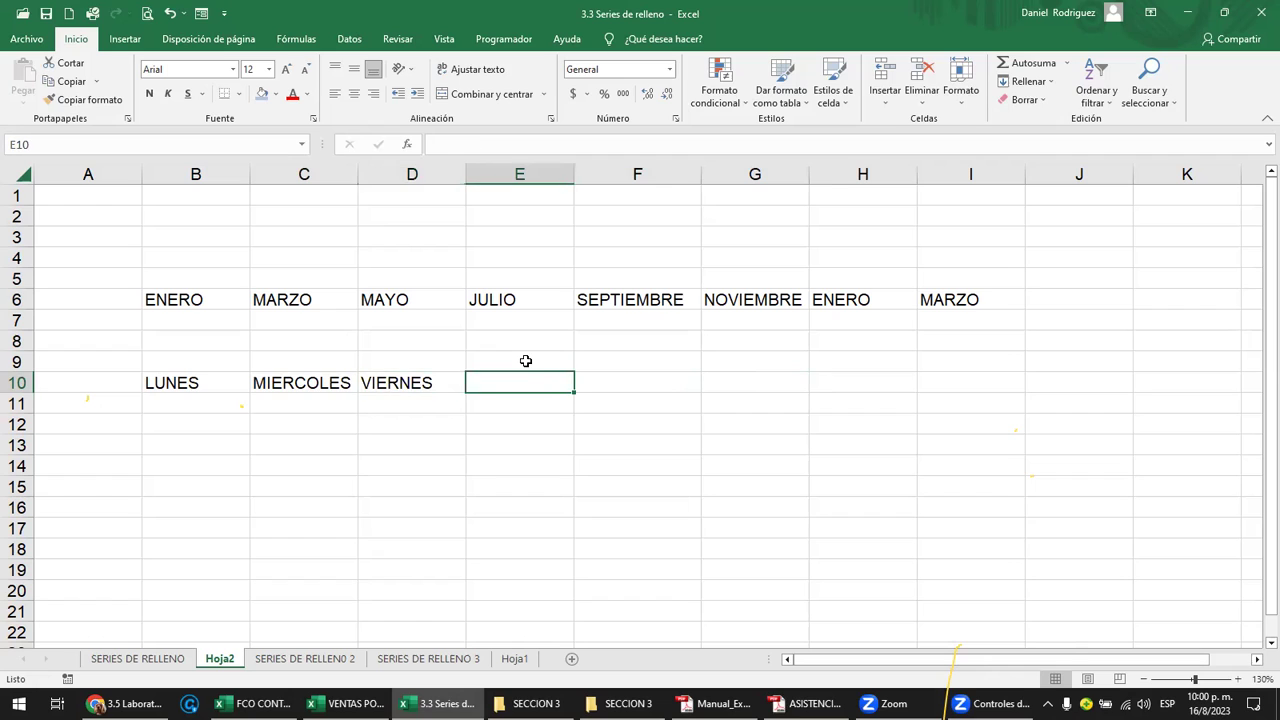
pyautogui.write('SABA')
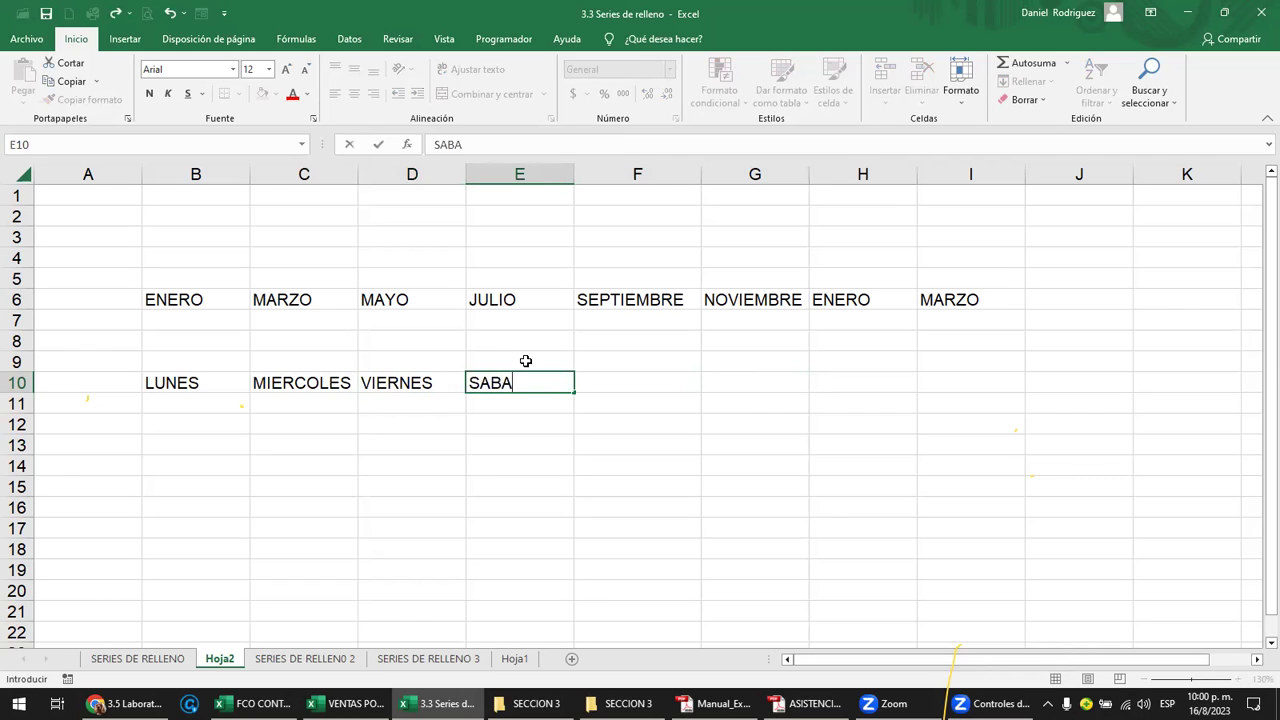
pyautogui.press('Right')
pyautogui.press('Left')
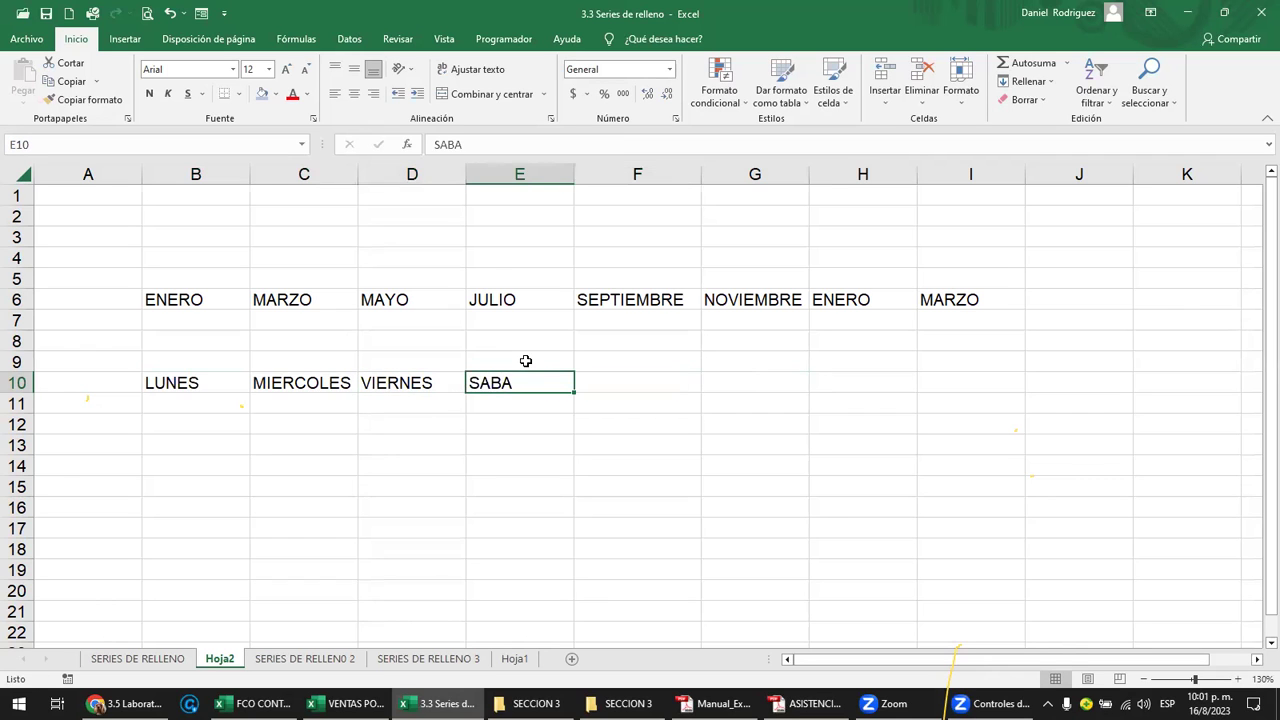
pyautogui.hotkey('ctrl', 'x')
pyautogui.press('Down')
pyautogui.hotkey('ctrl', 'v')
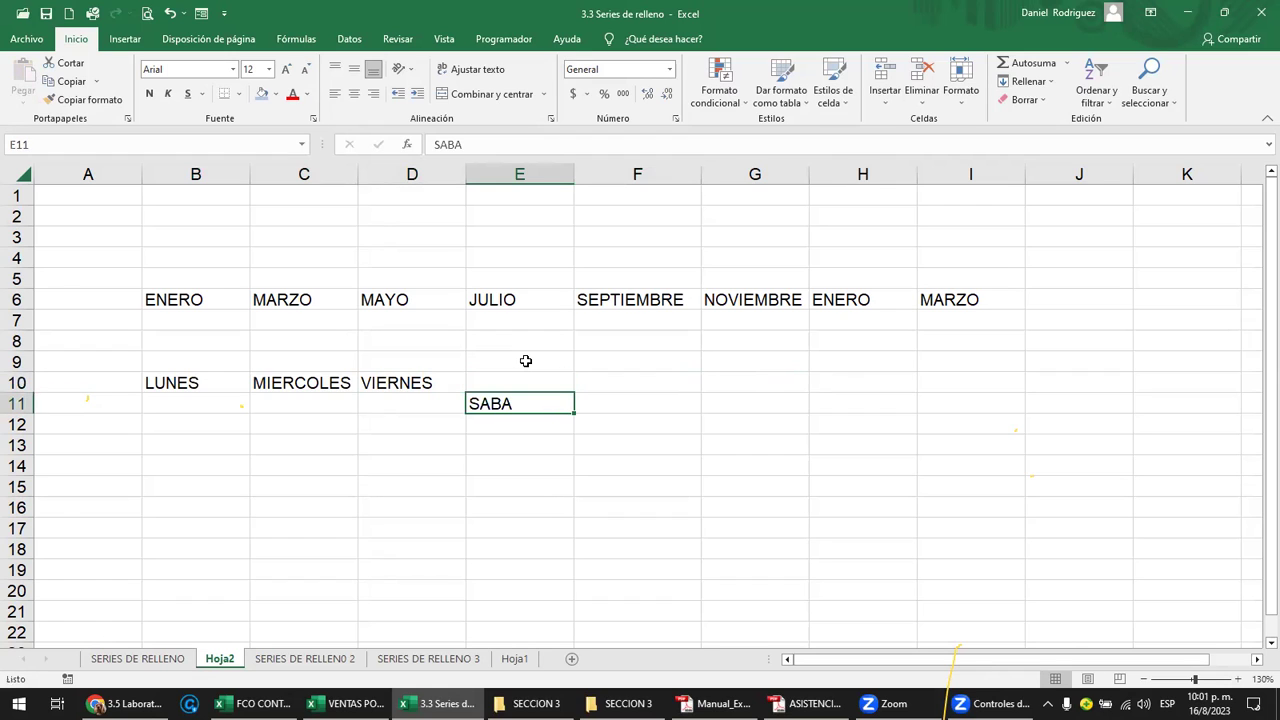
# Enter DOMINGO in E10 as the day following VIERNES in the series.
pyautogui.press('Up')
pyautogui.press('Right')
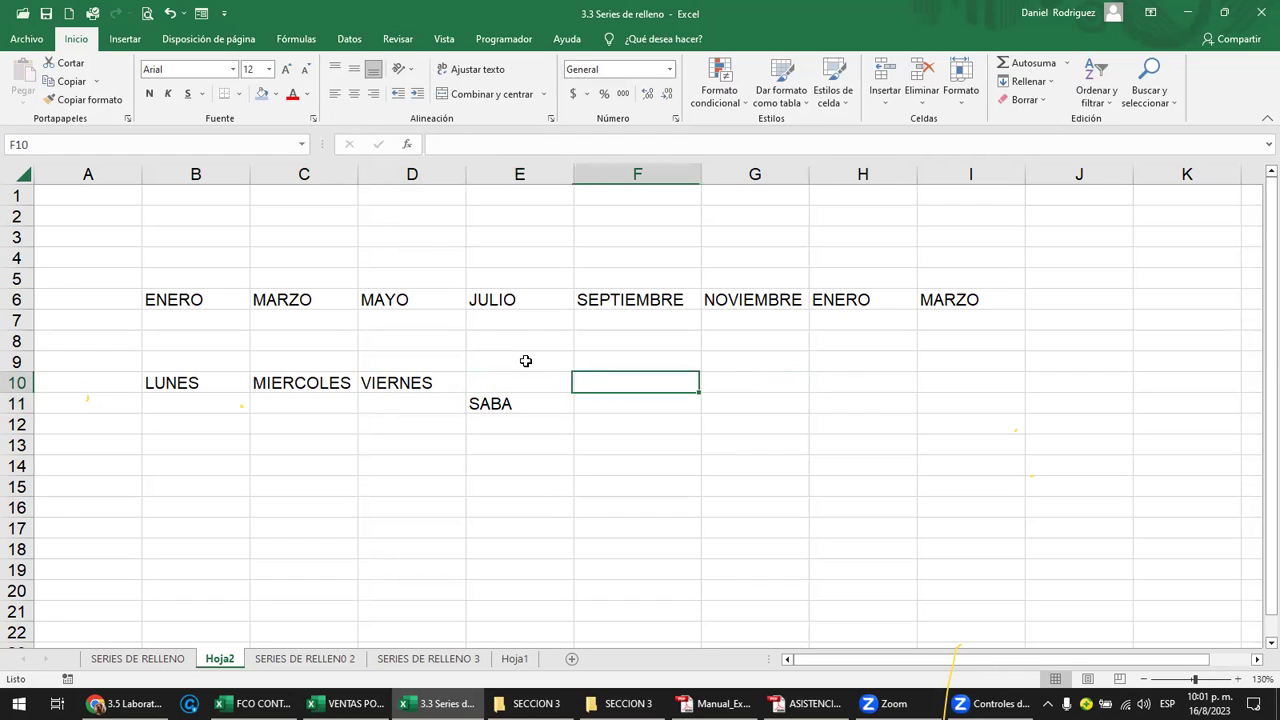
pyautogui.press('Left')
pyautogui.write('DO')
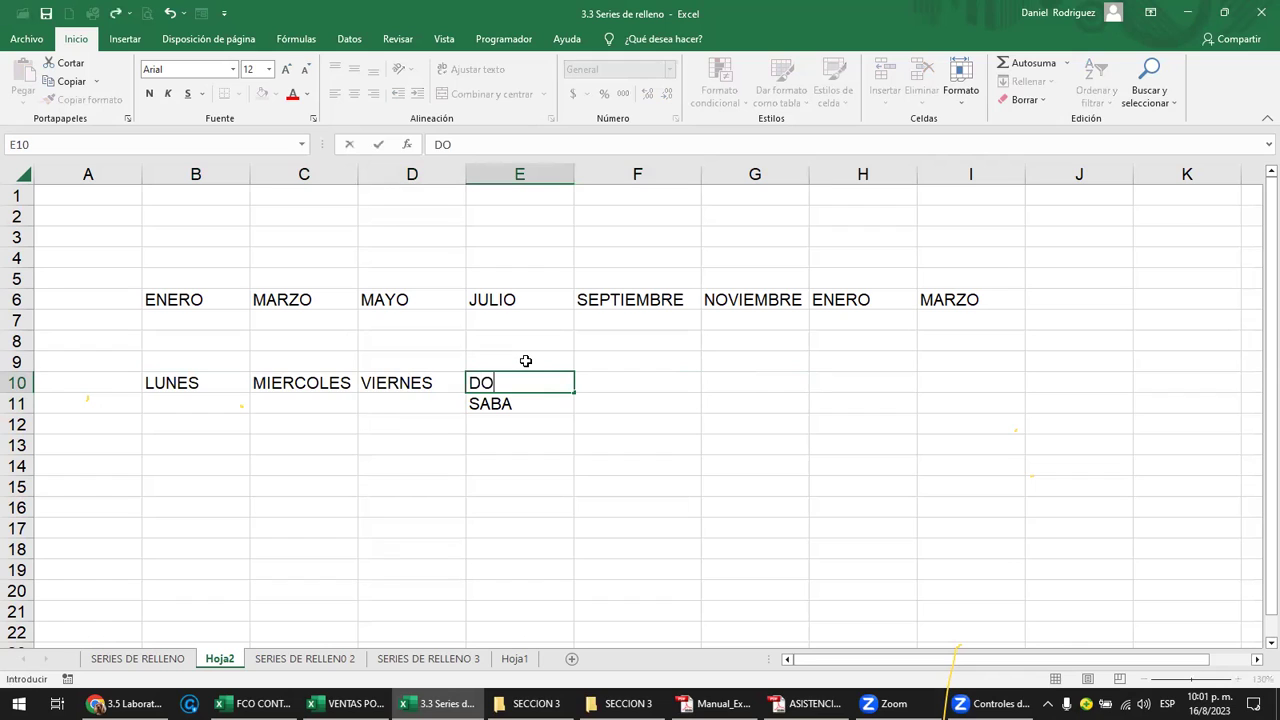
pyautogui.write('MINGO')
pyautogui.press('Return')
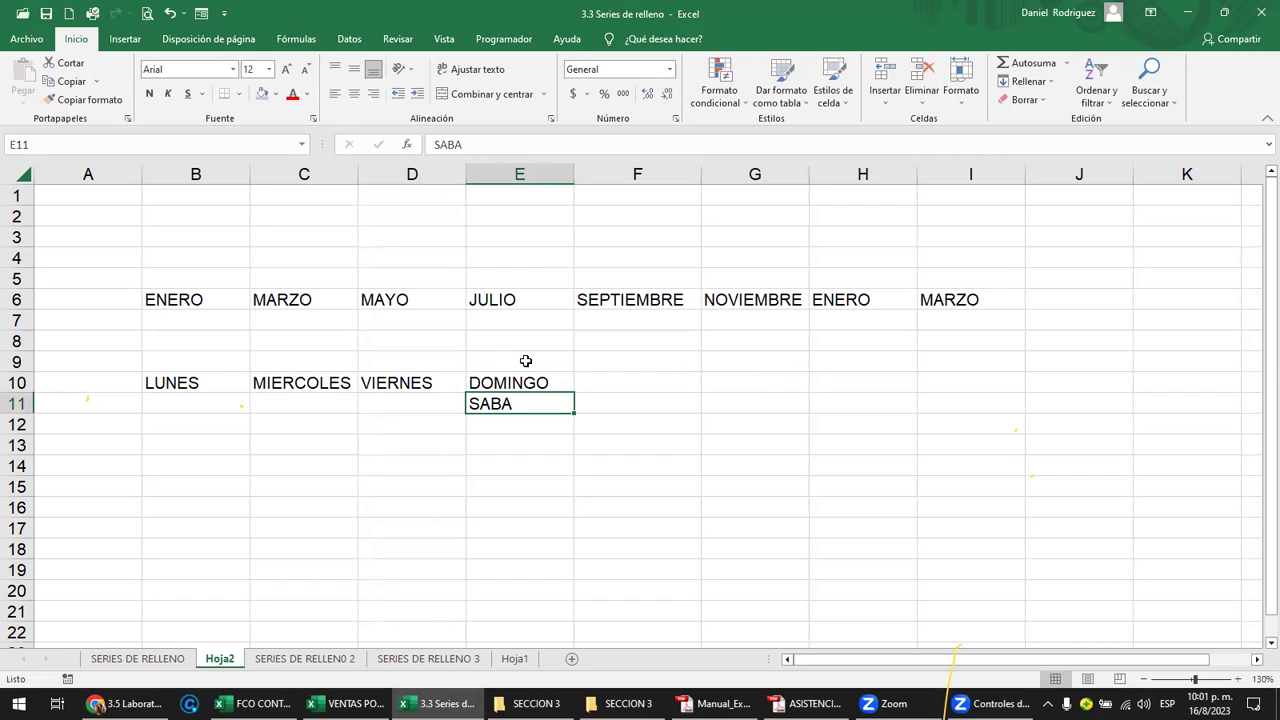
# Enter LUNES in F11 as the skipped day and select F10 above it.
pyautogui.press('Up')
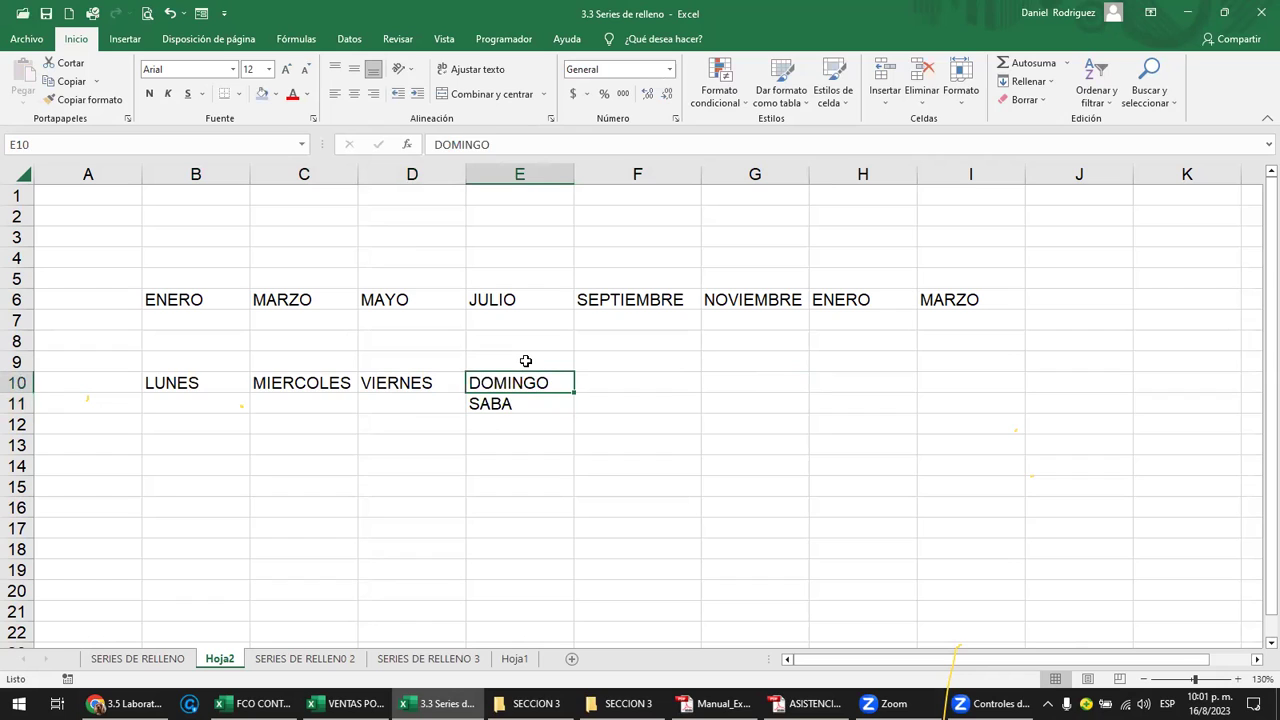
pyautogui.press('Right')
pyautogui.press('Down')
pyautogui.write('L')
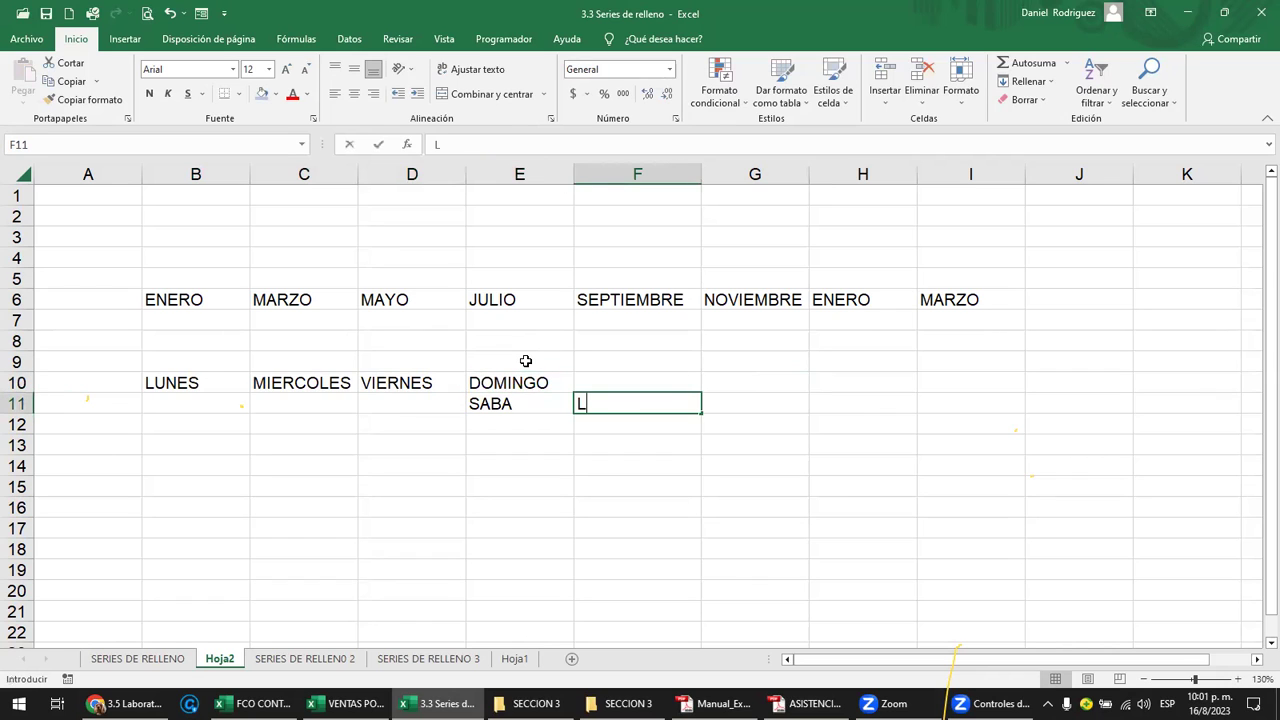
pyautogui.write('UNES')
pyautogui.press('Right')
pyautogui.press('Up')
pyautogui.press('Left')
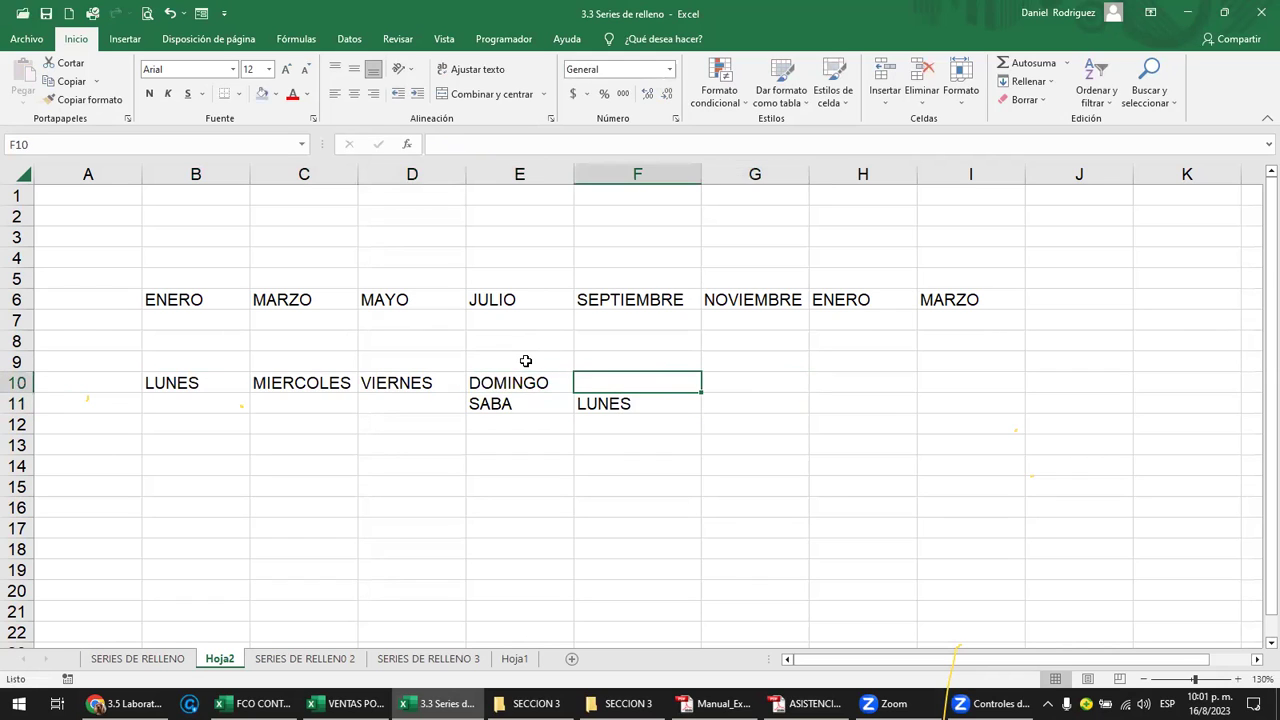
# Enter MARTES in F10 of Hoja2 as the day following DOMINGO in the alternating series.
pyautogui.write('MARTES')
pyautogui.press('Return')
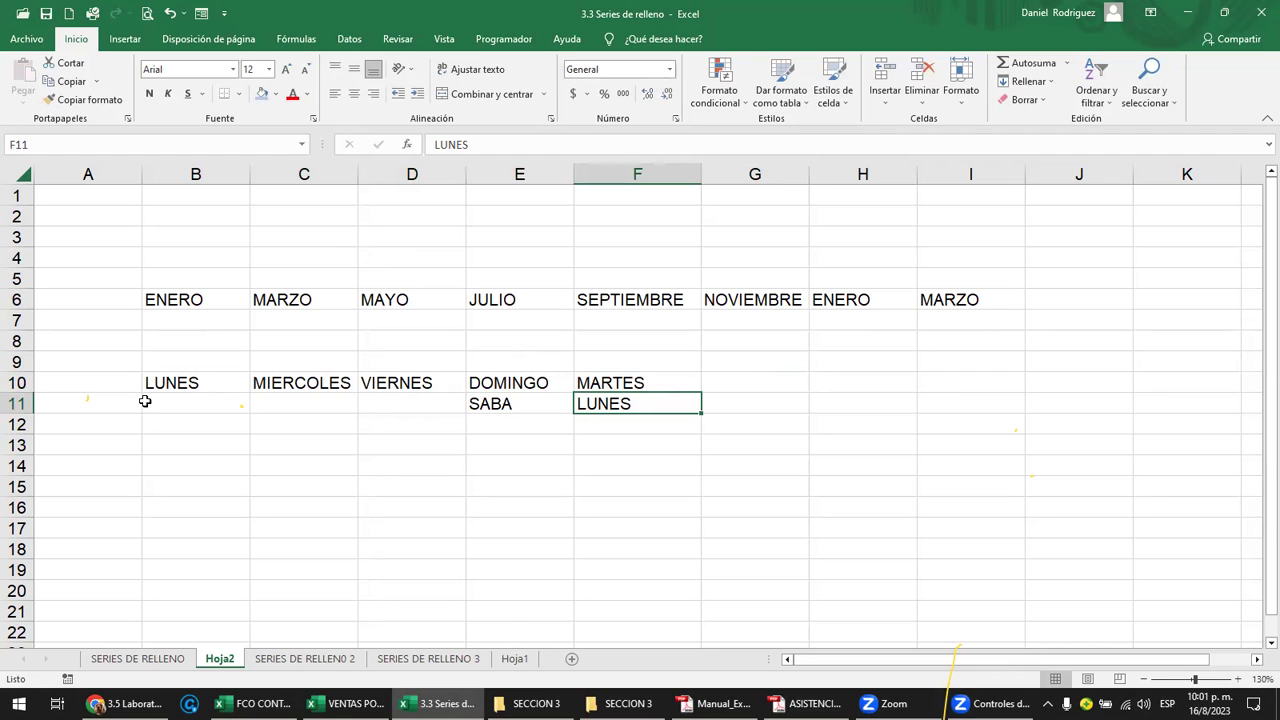
pyautogui.click(145, 659)
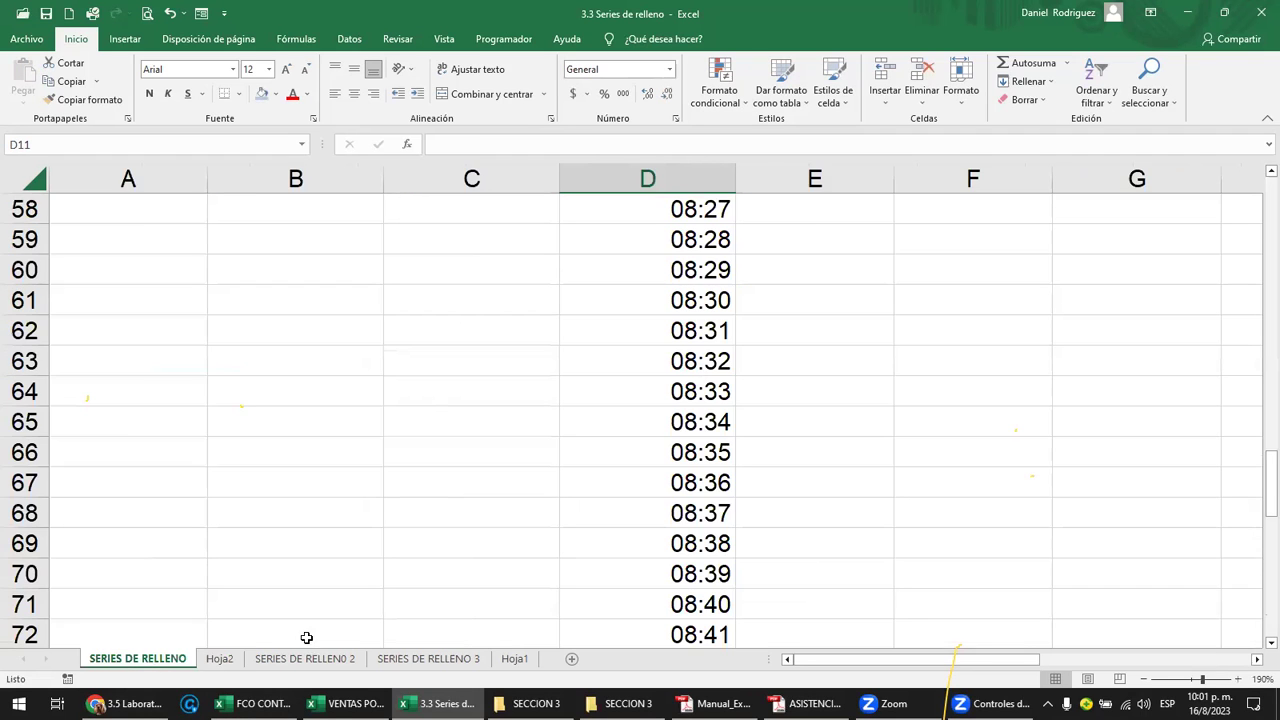
pyautogui.click(219, 659)
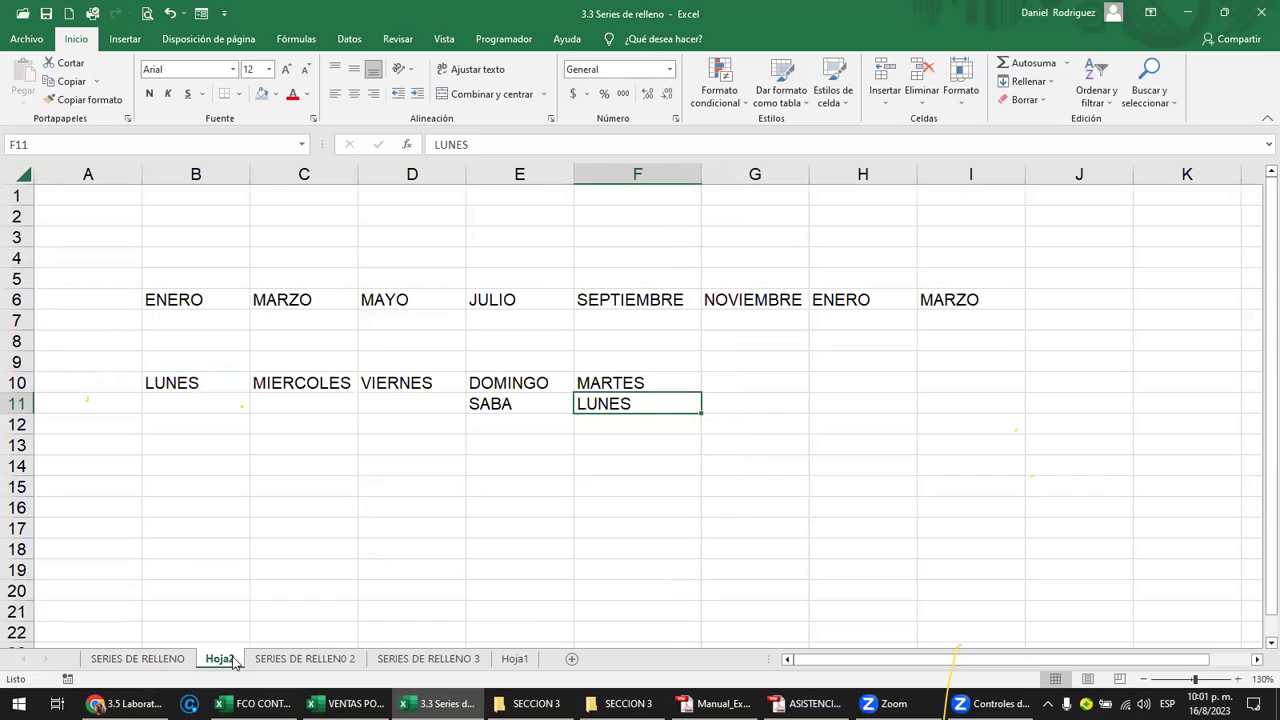
# Check question 2 of Laboratorio 8 in Chrome, return to Excel and select the alternating month series in B6:I6.
pyautogui.moveTo(350, 703)
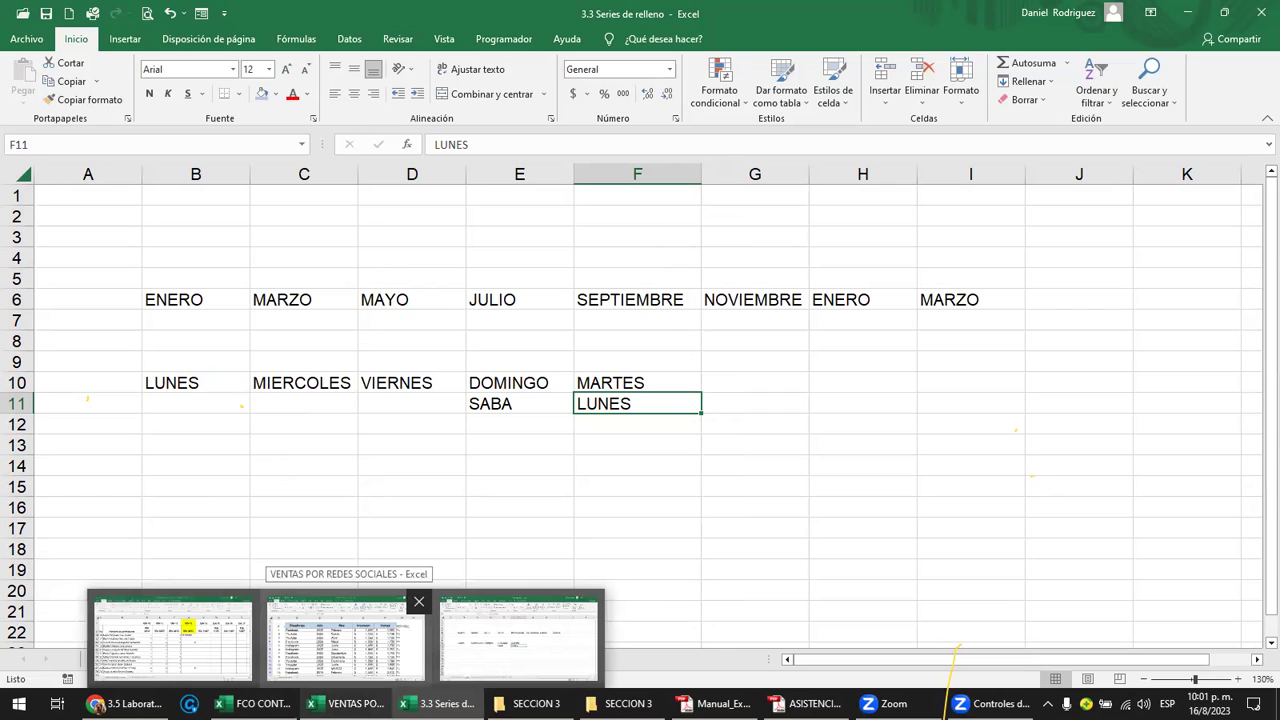
pyautogui.click(127, 703)
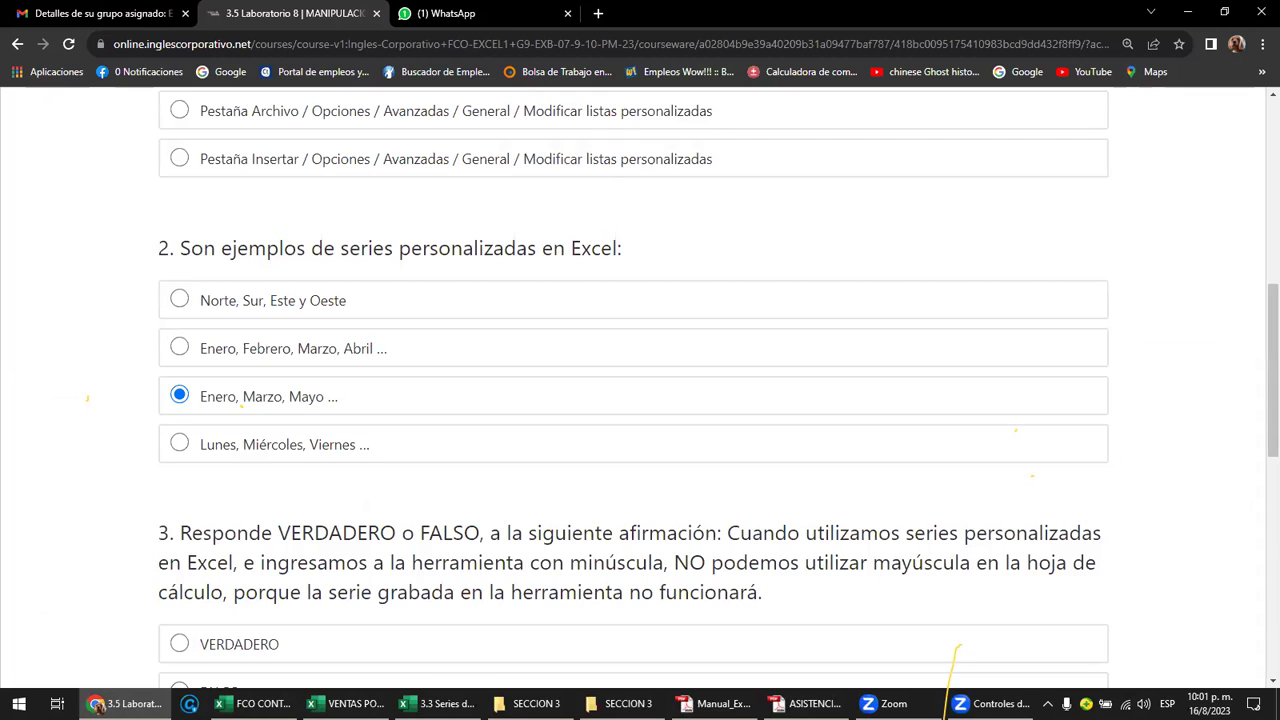
pyautogui.click(440, 703)
pyautogui.moveTo(172, 300); pyautogui.dragTo(947, 300)
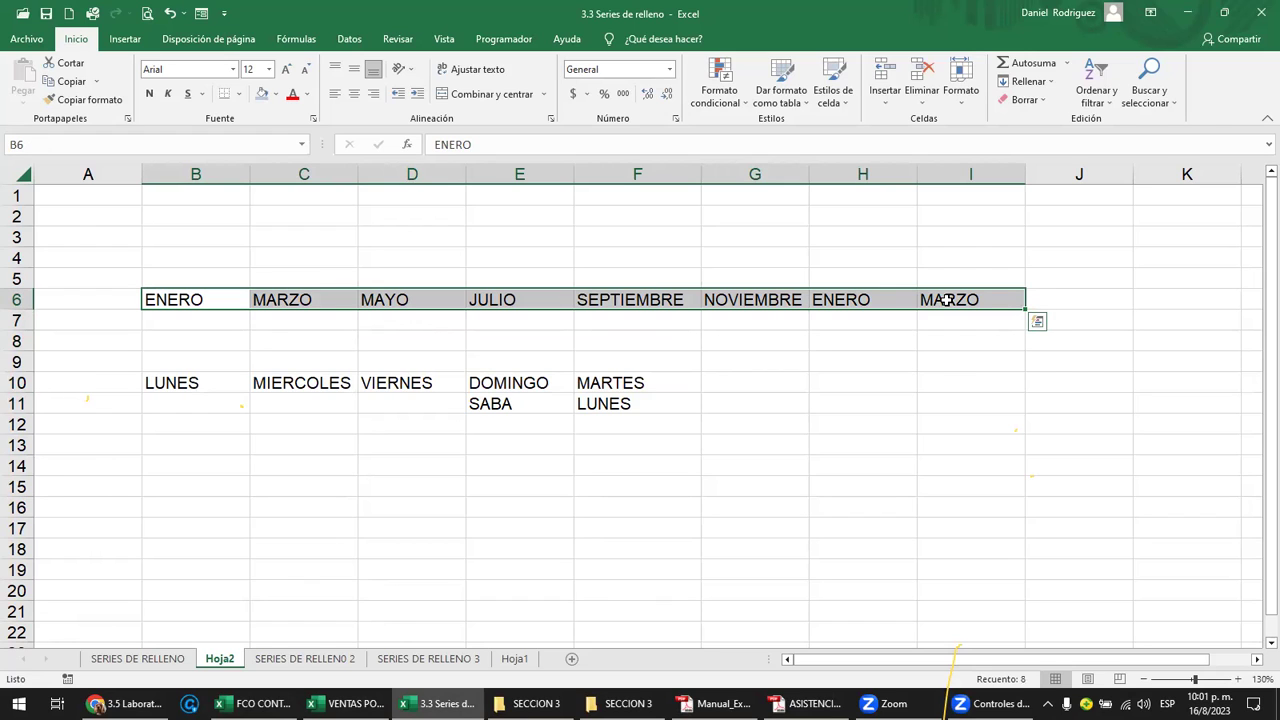
pyautogui.moveTo(170, 300); pyautogui.dragTo(923, 300)
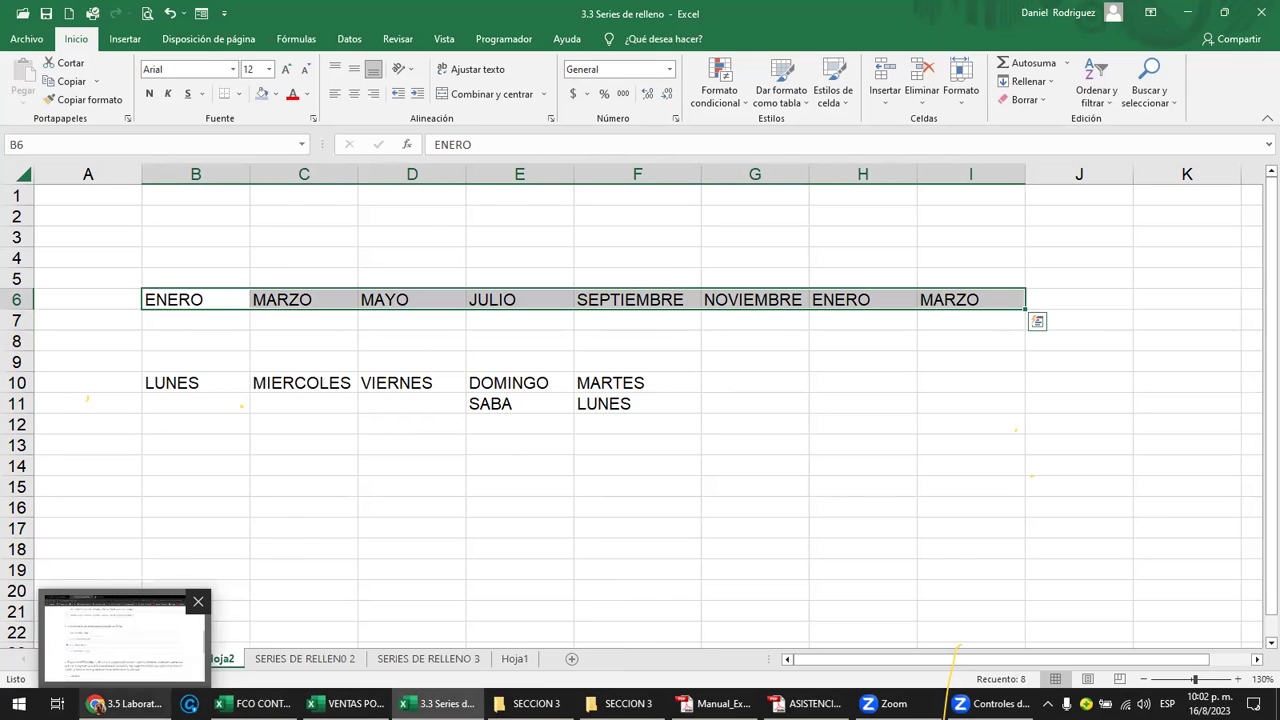
# Switch to Laboratorio 8 in Chrome, choose "Enero, Marzo, Mayo ..." for question 2 and go back up to question 1.
pyautogui.click(125, 703)
pyautogui.click(366, 399)
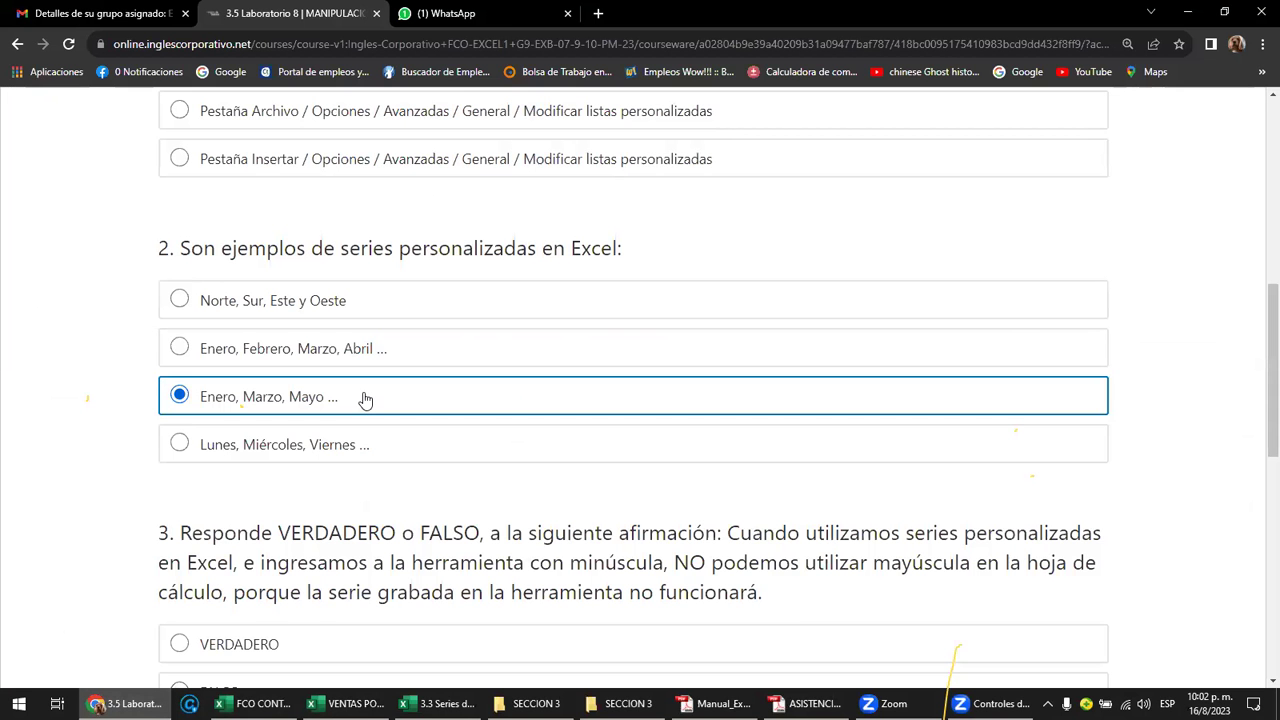
pyautogui.scroll(2, 366, 399)
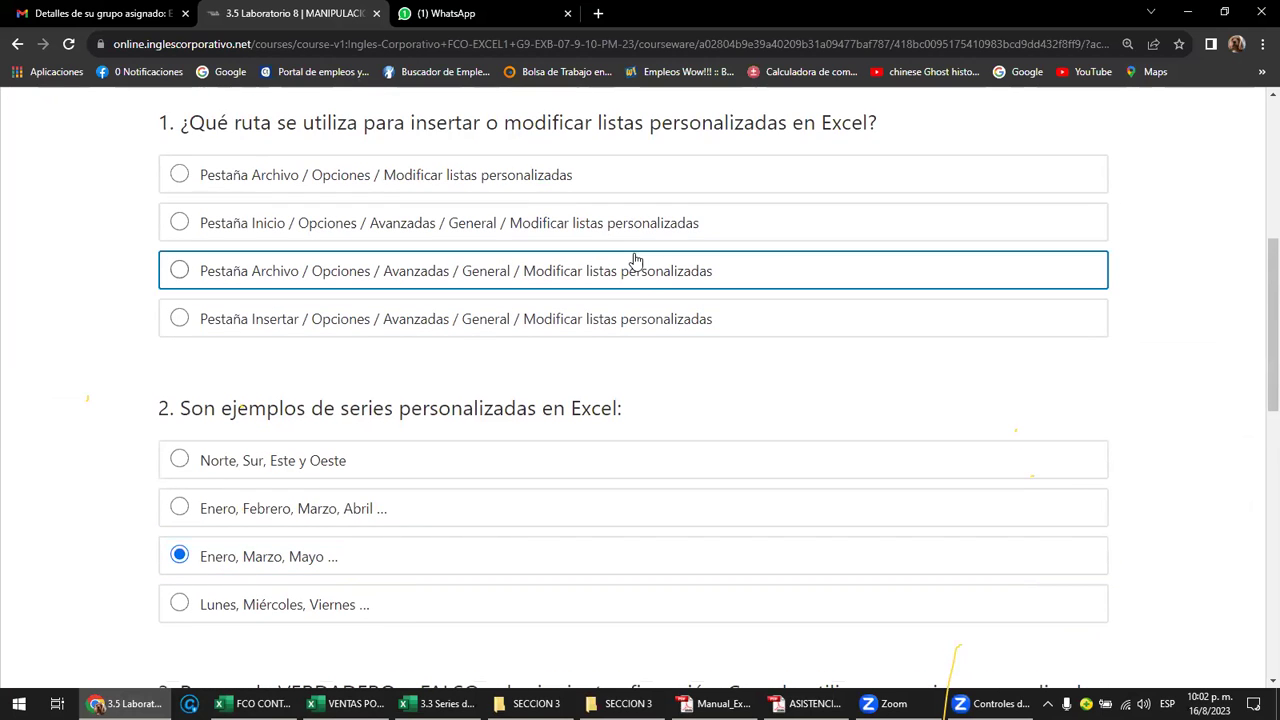
pyautogui.scroll(4, 637, 291)
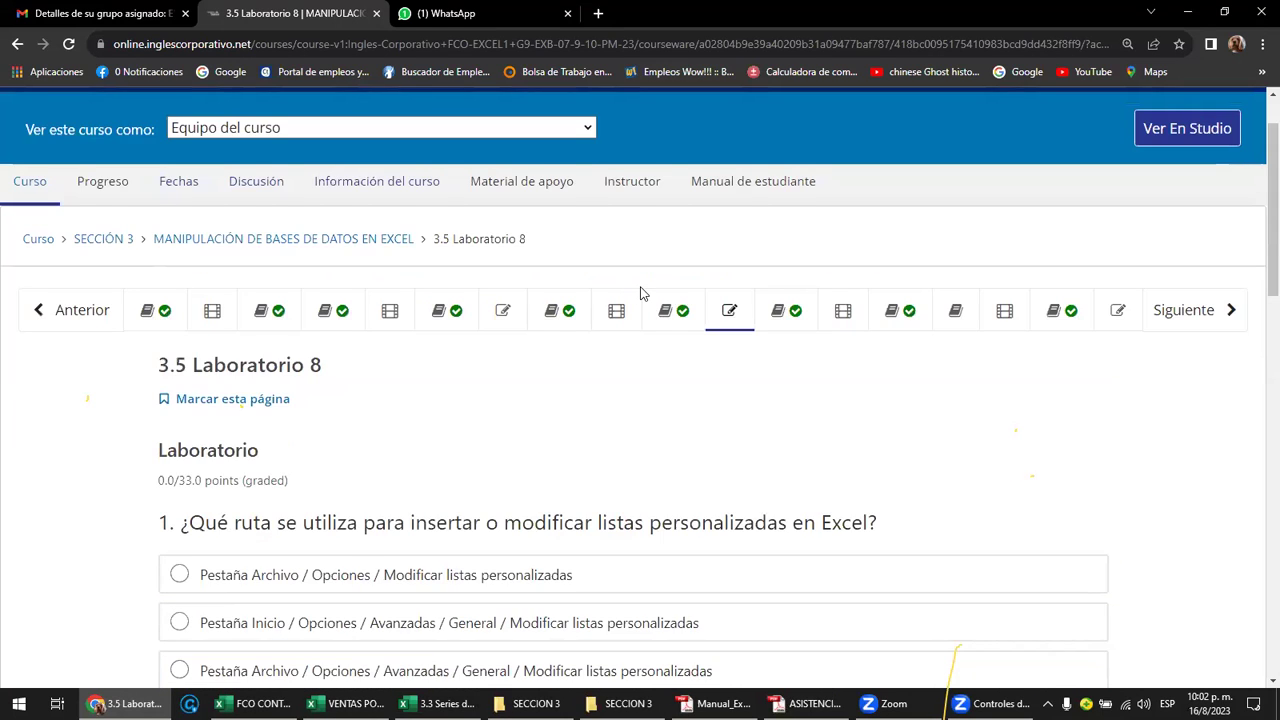
pyautogui.scroll(-1, 641, 293)
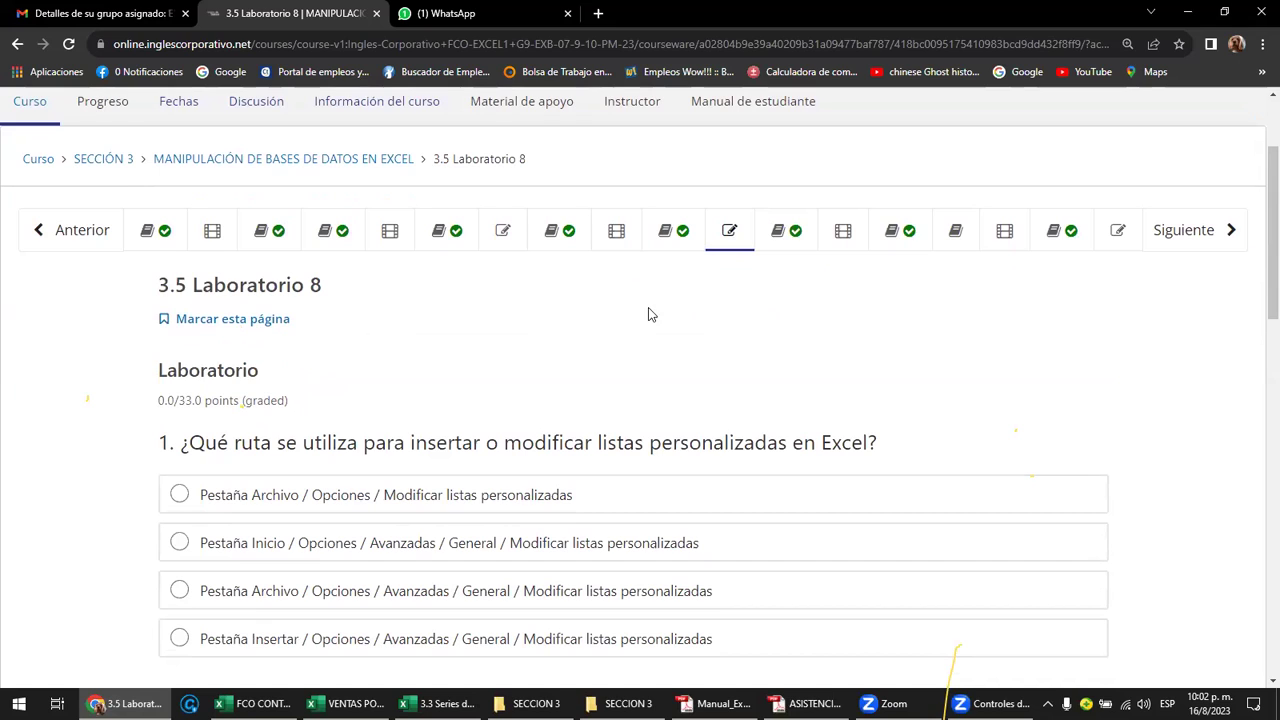